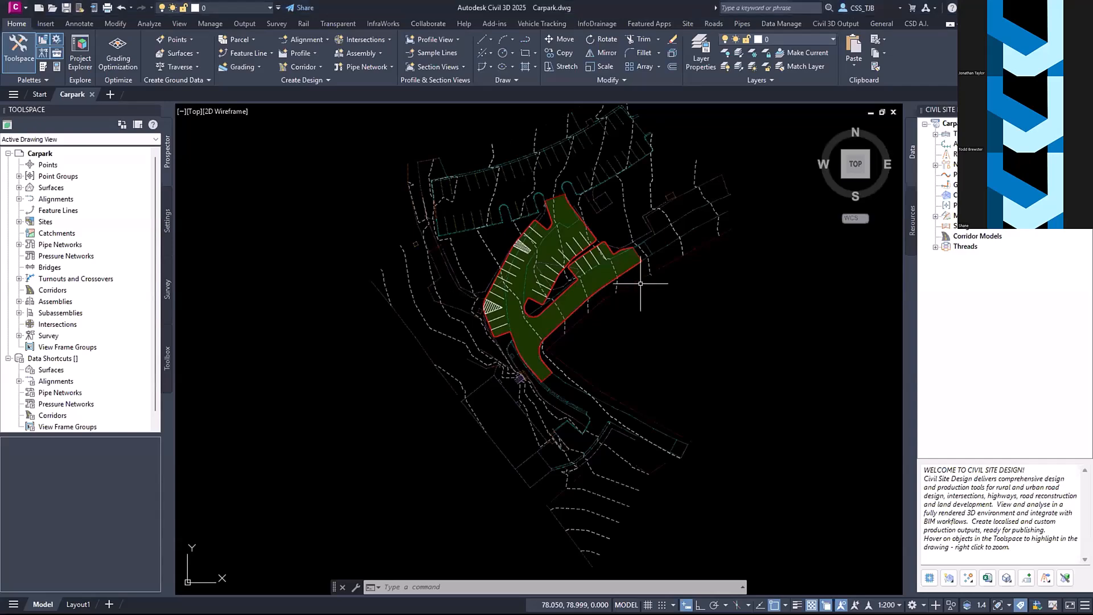
key("Escape")
scroll(568, 242, "up", 5)
left_click(572, 202)
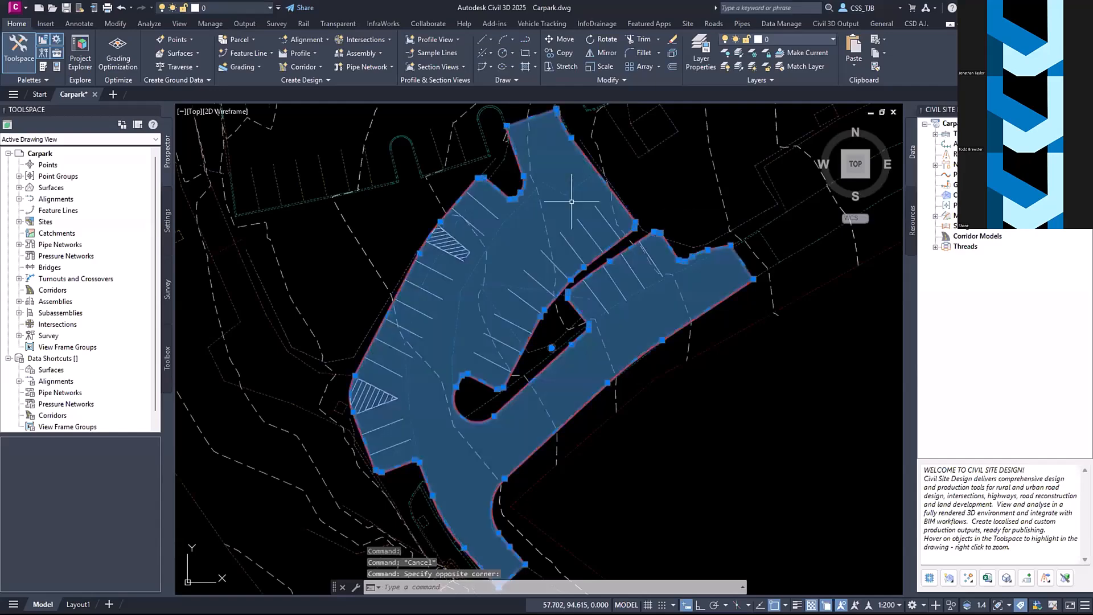
key("Escape")
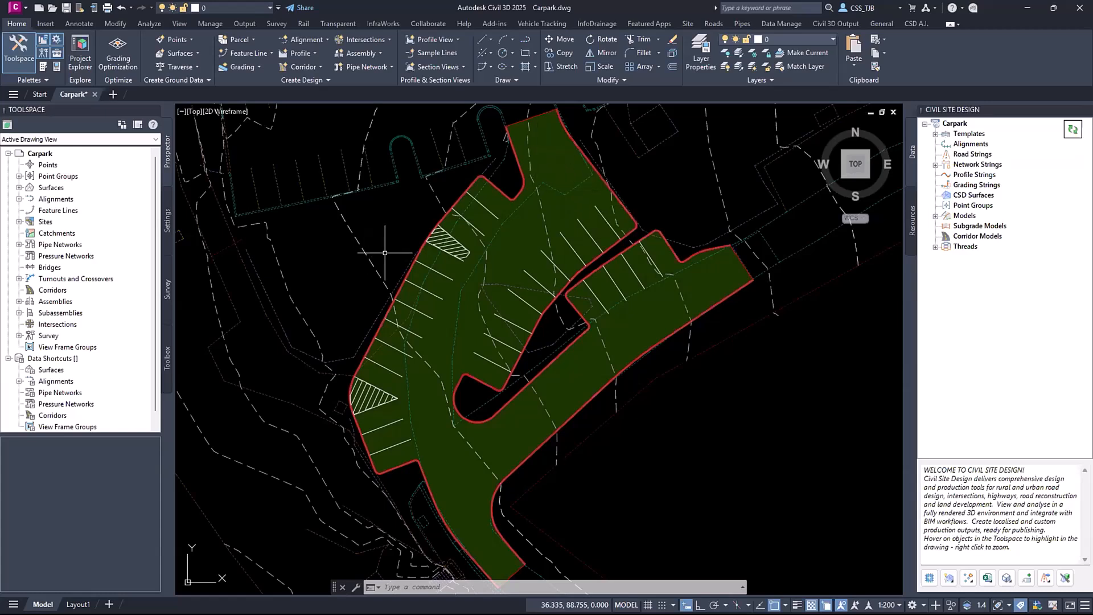
Examine the NS surface's definition, including its boundaries, breaklines and drawing objects
left_click(19, 188)
left_click(50, 196)
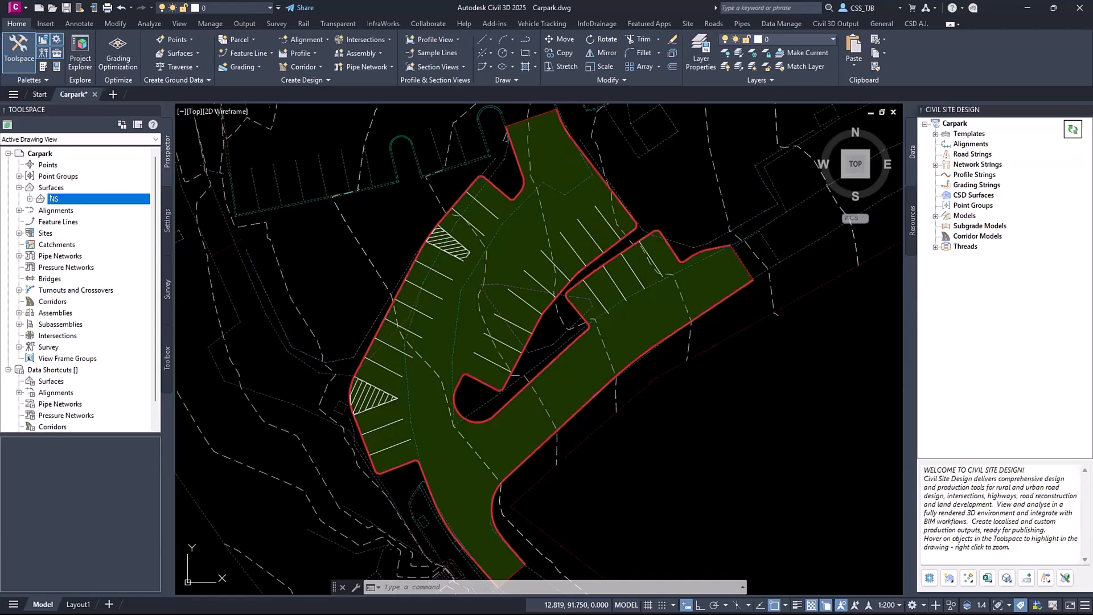
left_click(30, 199)
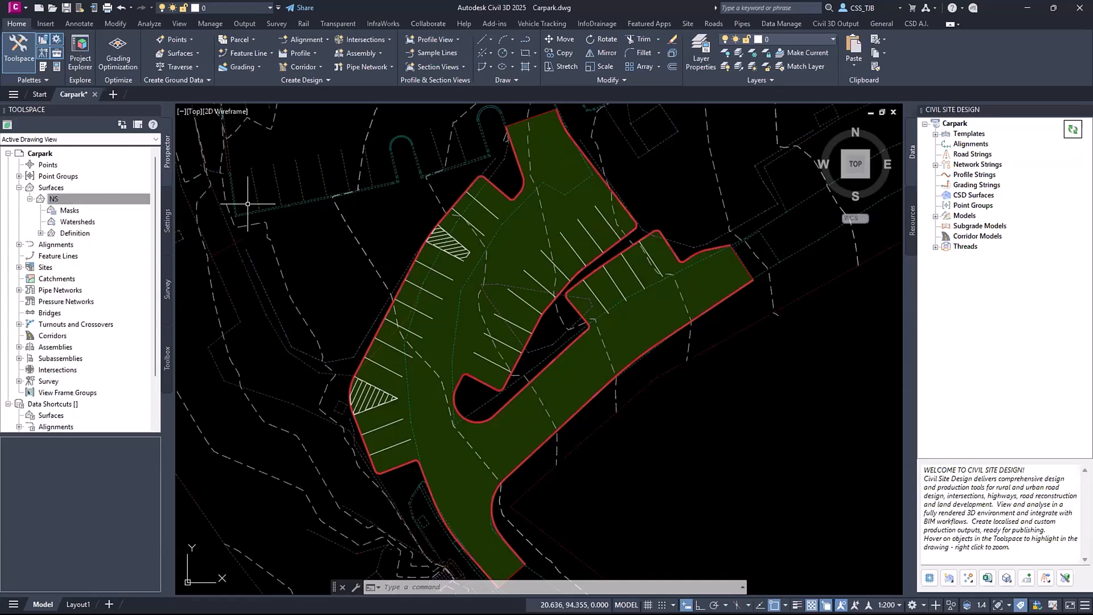
left_click(40, 232)
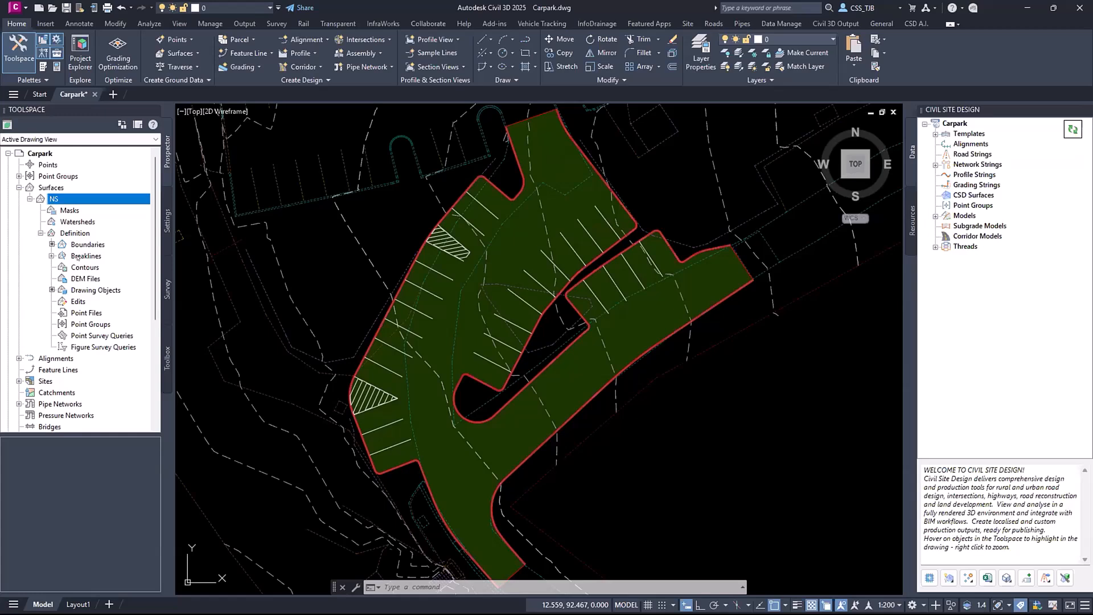
left_click(85, 255)
left_click(76, 291)
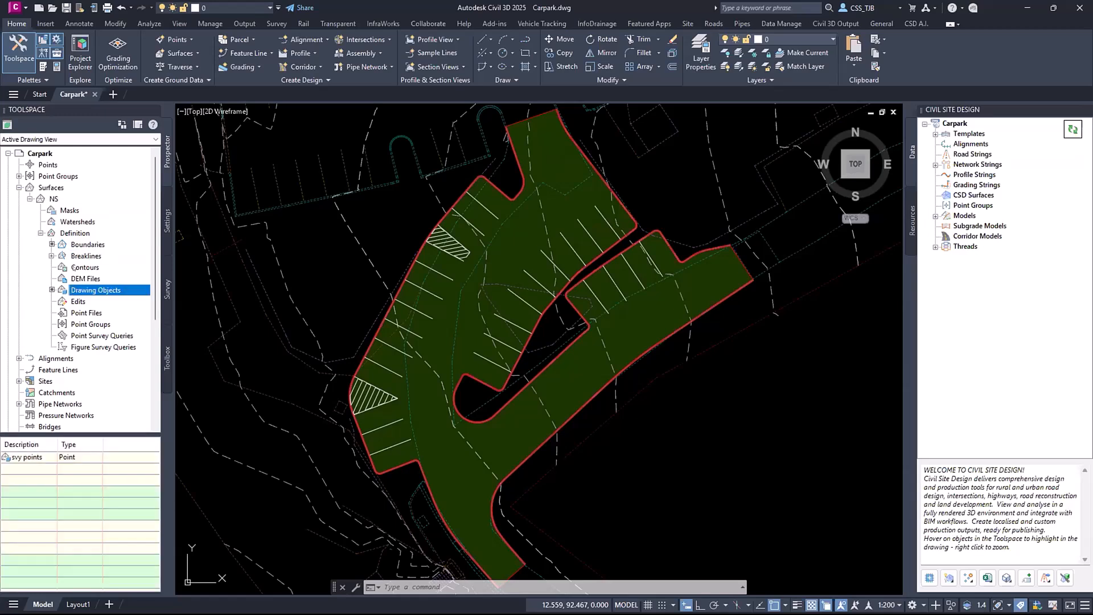
left_click(84, 246)
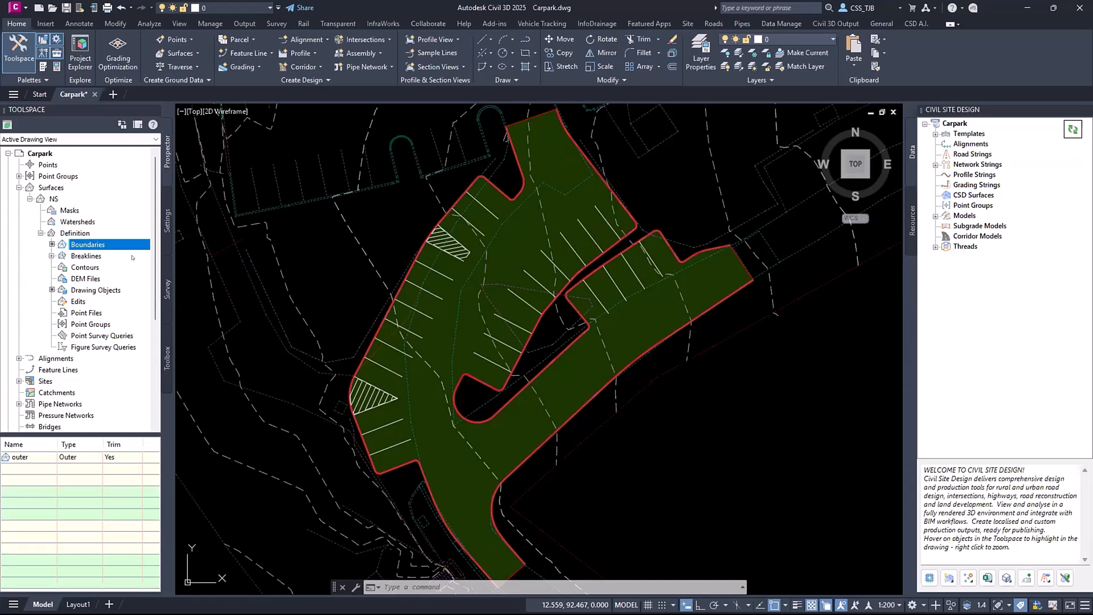
Review the NS surface's build options and elevation exclusion limits in its properties, leaving the settings uncommitted
right_click(58, 198)
left_click(94, 206)
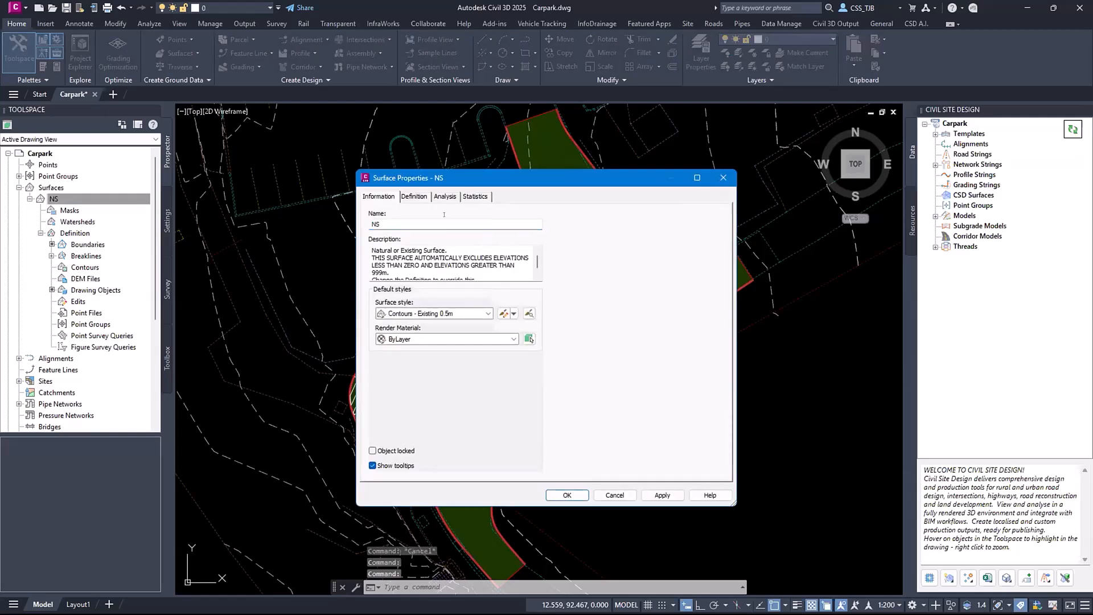
left_click(414, 197)
left_click(388, 230)
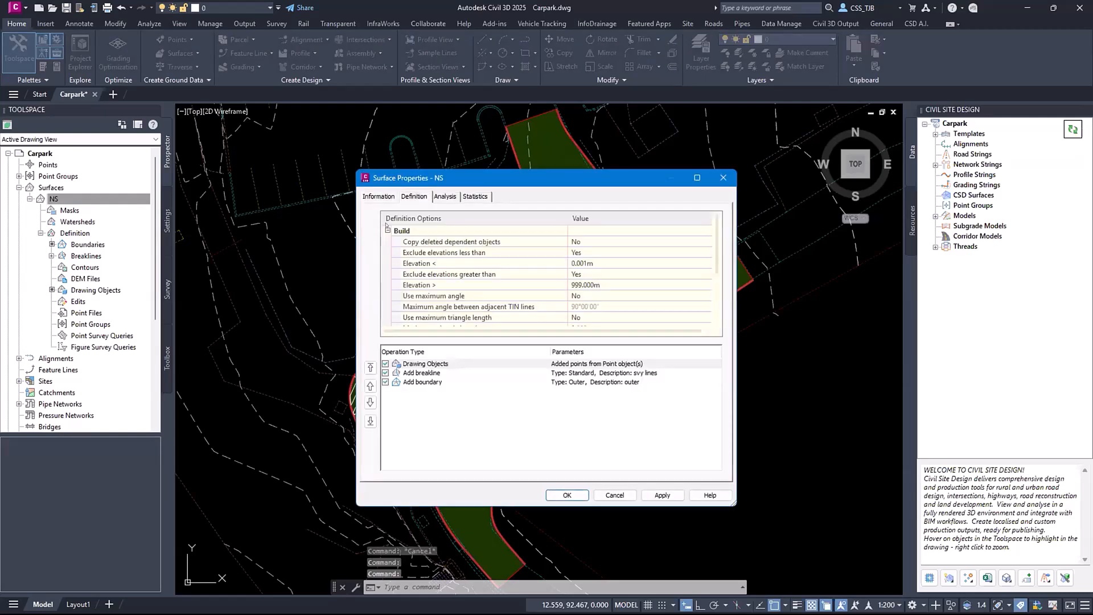
left_click(580, 263)
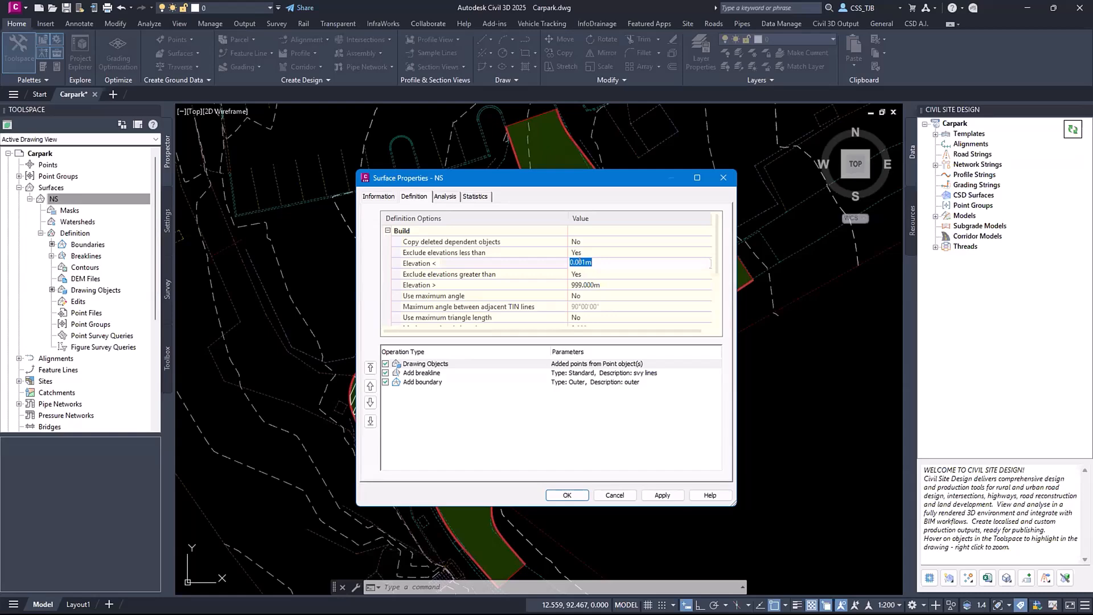
left_click(615, 494)
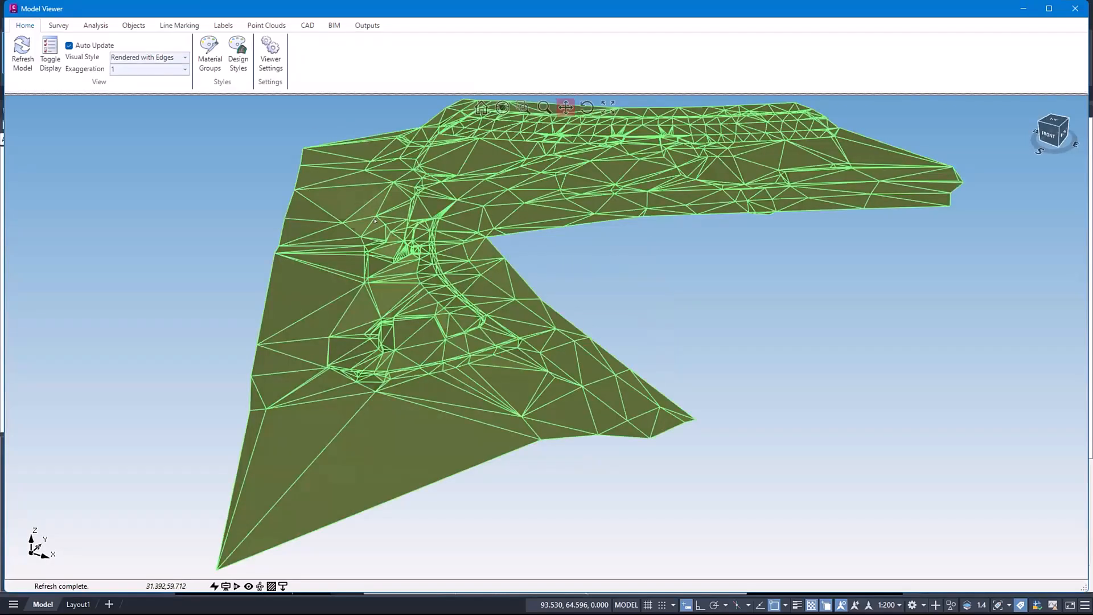
Inspect the NS surface triangulation in the 3D Model Viewer from several directions
left_click_drag(440, 221, 446, 275)
middle_click_drag(447, 275, 415, 294)
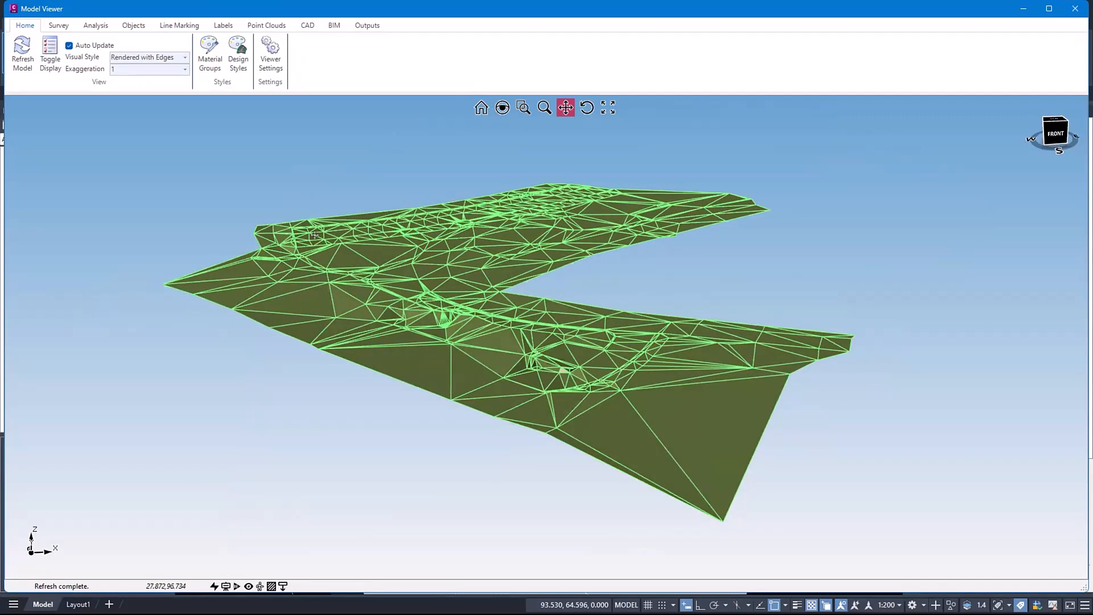
middle_click_drag(380, 234, 399, 126)
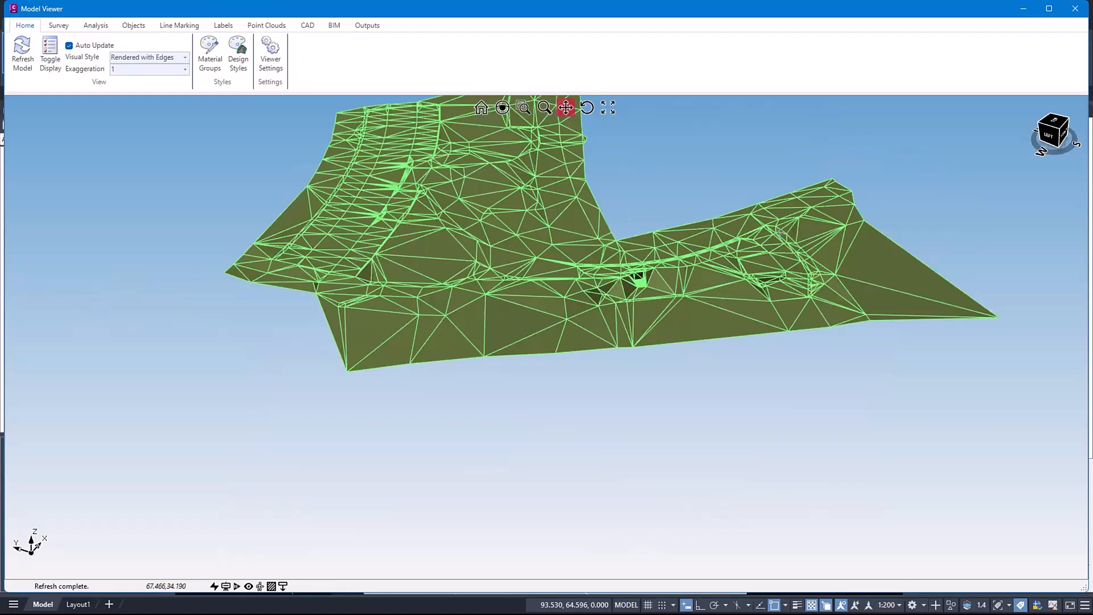
middle_click_drag(779, 252, 904, 57)
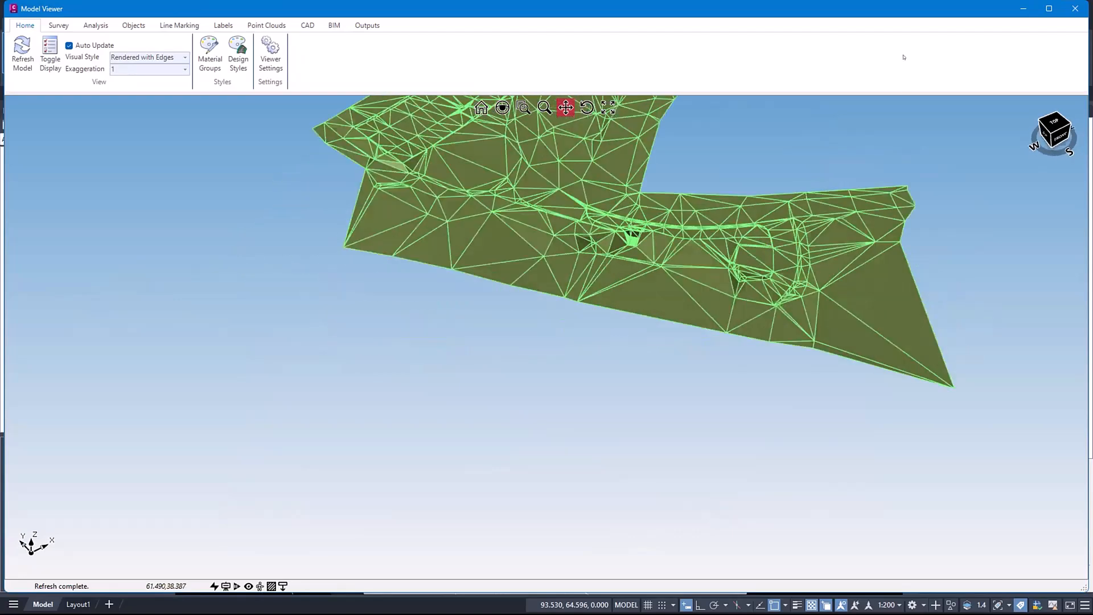
Shrink the Model Viewer window to compare the 3D surface with the plan drawing, and close the viewer
double_click(895, 11)
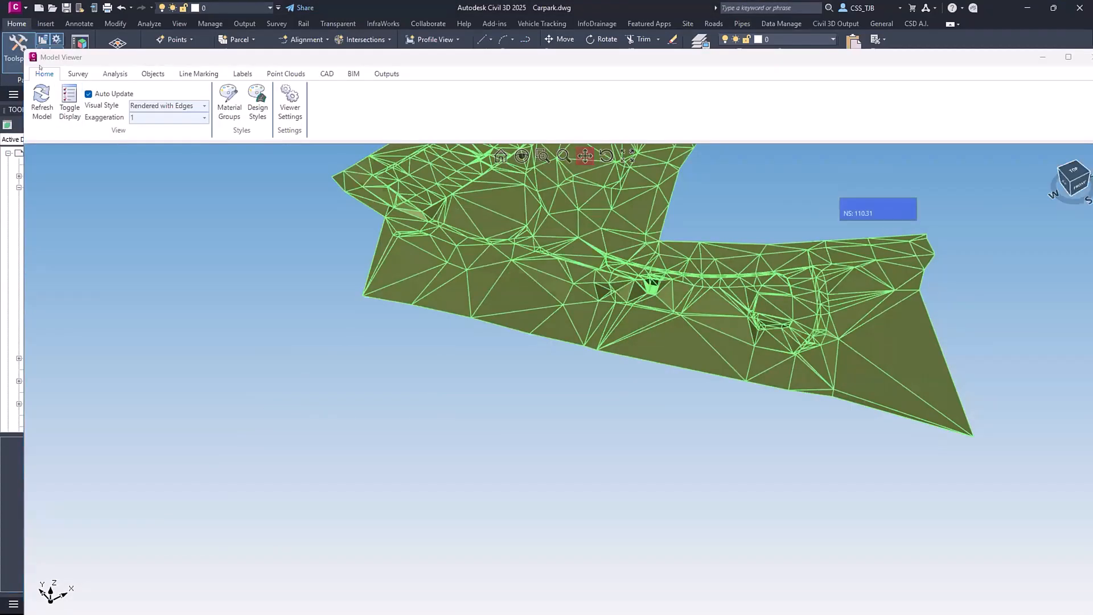
left_click(23, 48)
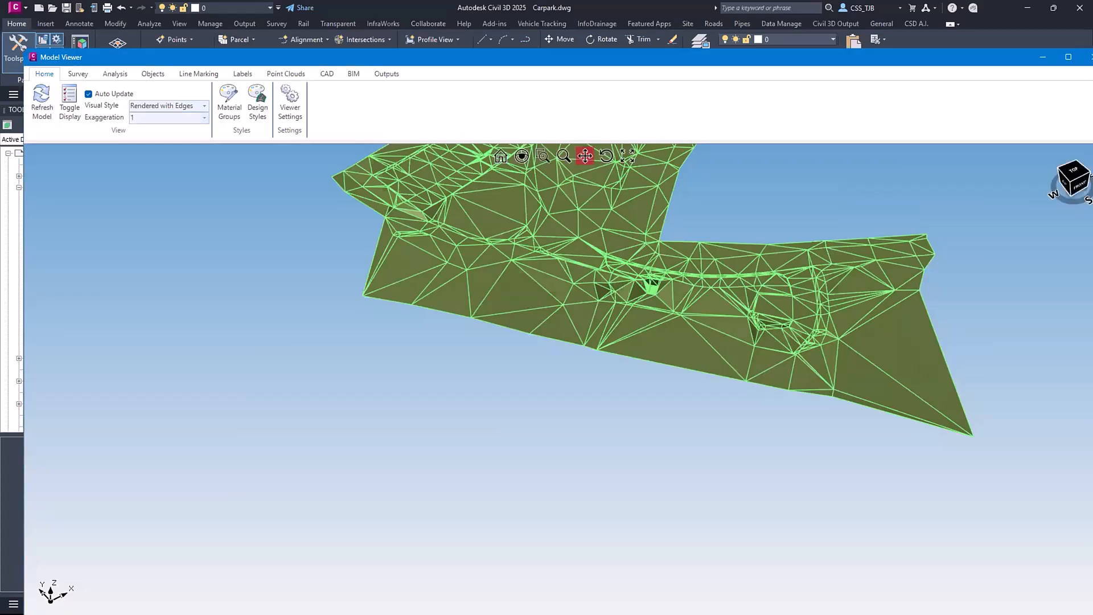
left_click_drag(24, 48, 566, 256)
left_click_drag(657, 268, 94, 33)
scroll(797, 435, "down", 4)
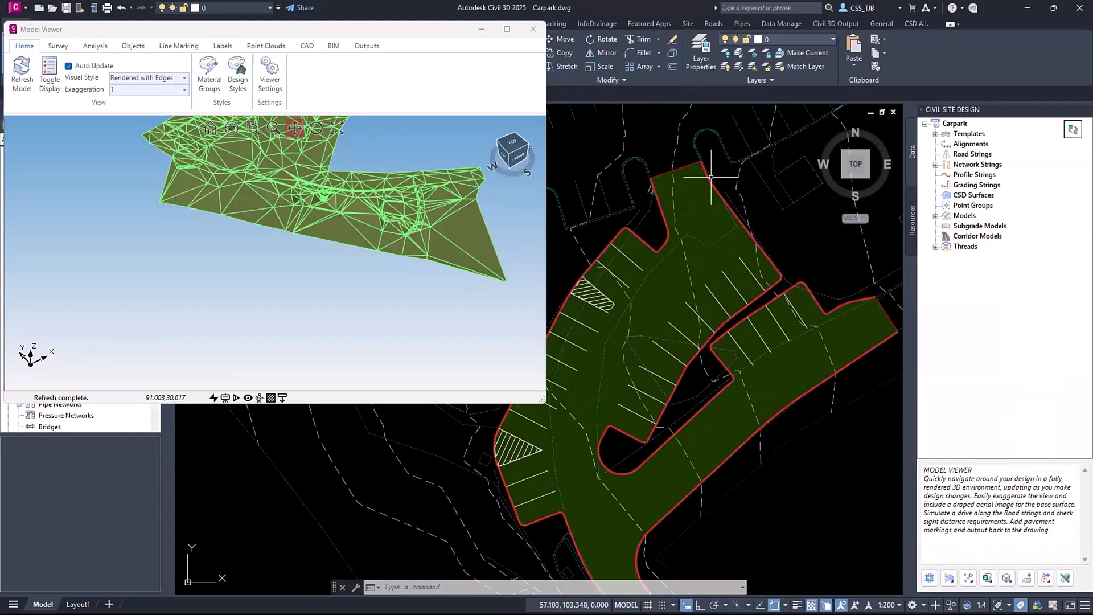
scroll(706, 228, "down", 2)
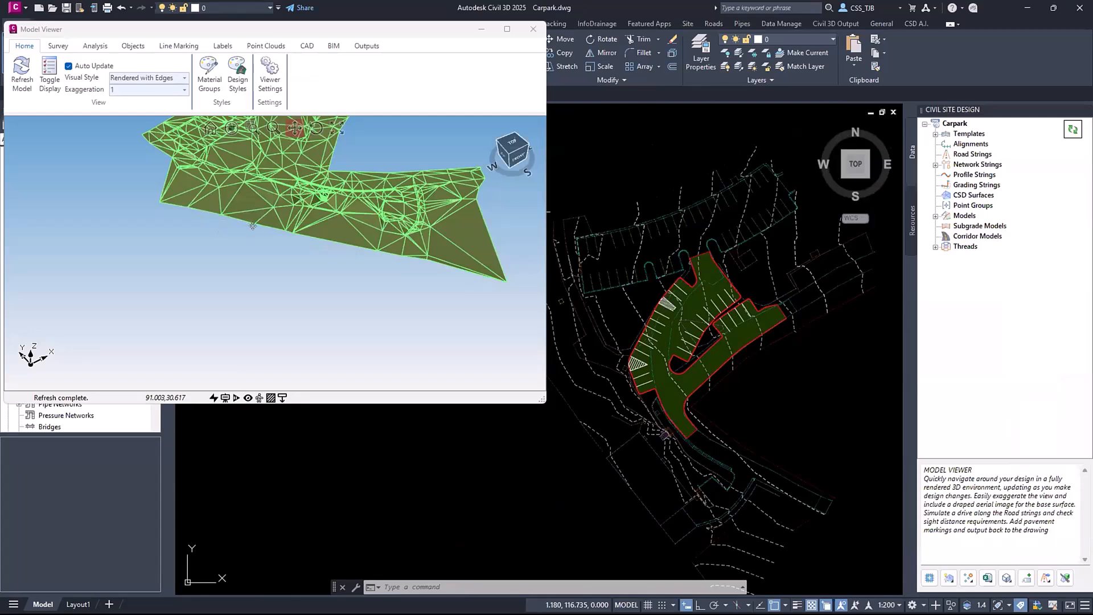
left_click(288, 189)
left_click_drag(287, 189, 199, 358)
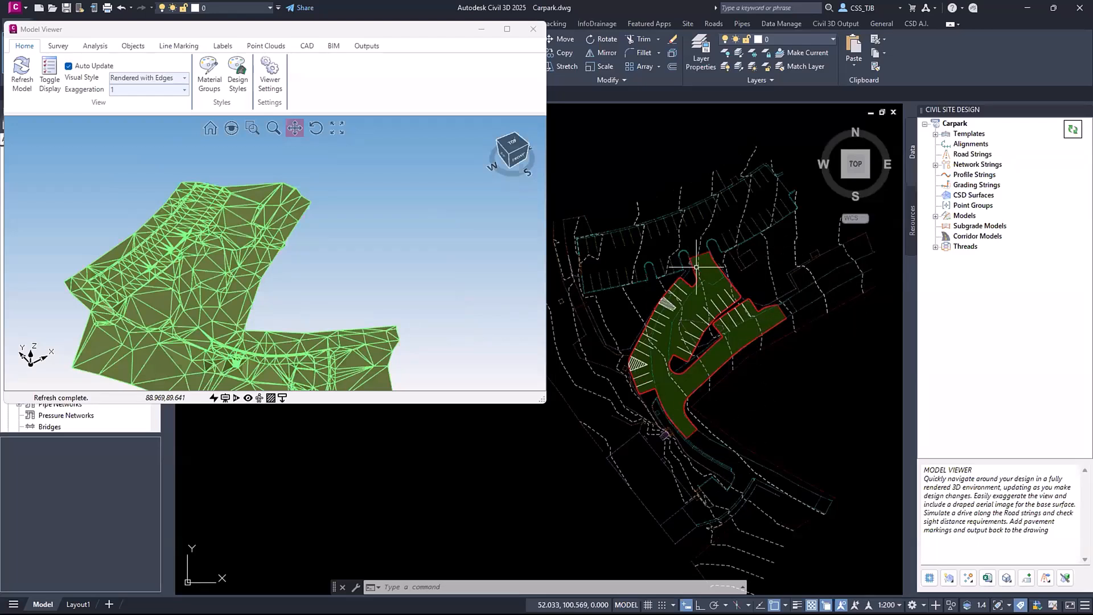
left_click(533, 29)
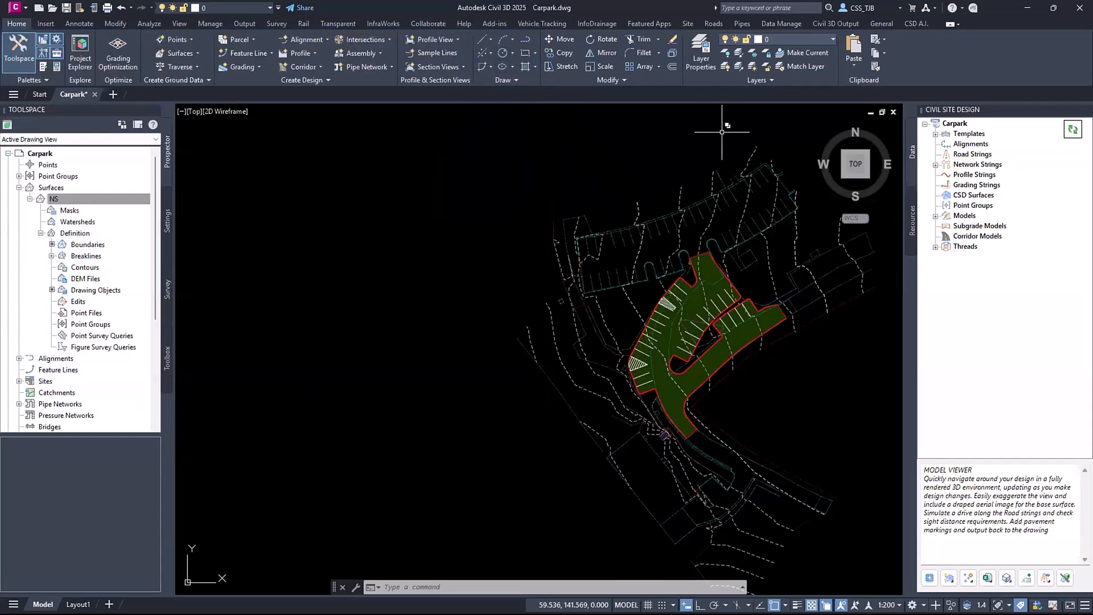
Freeze the layers holding the green pavement hatch and the white parking line markings
left_click(752, 53)
scroll(714, 303, "up", 5)
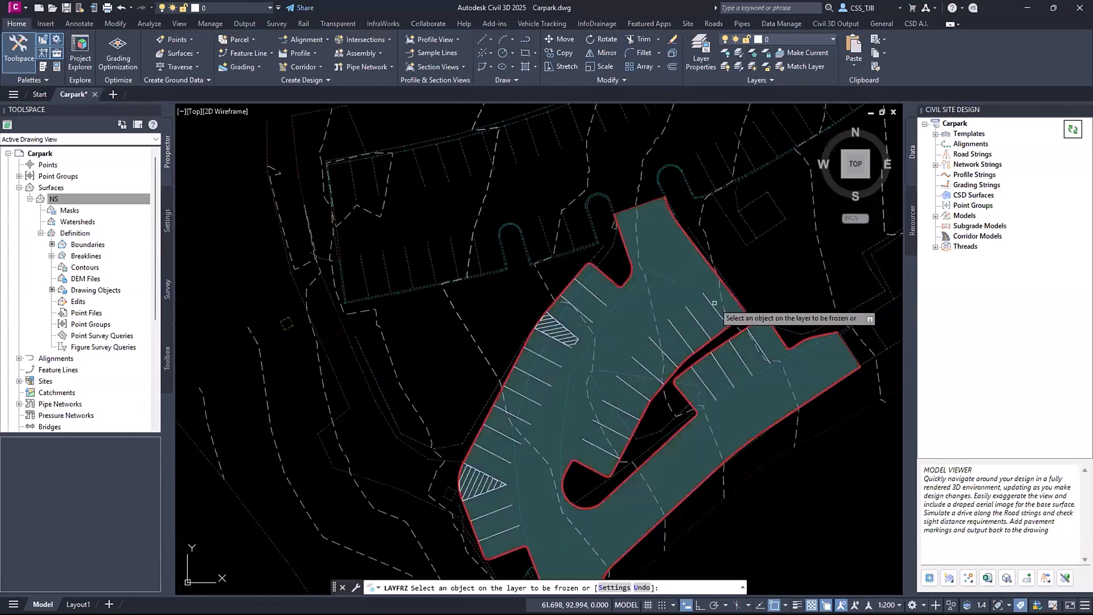
left_click(714, 303)
left_click(561, 330)
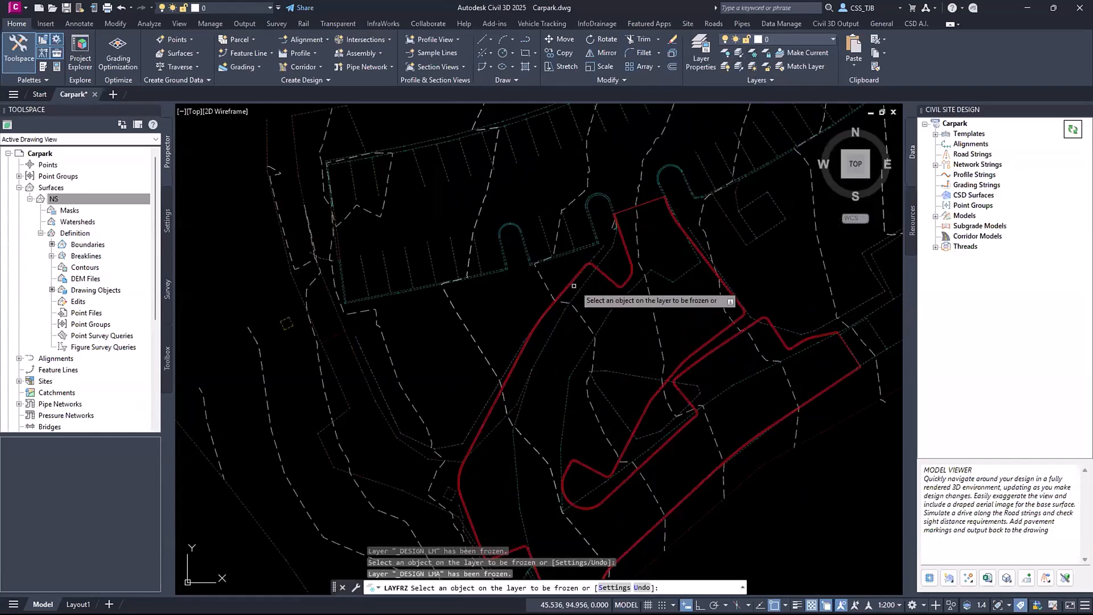
key("Escape")
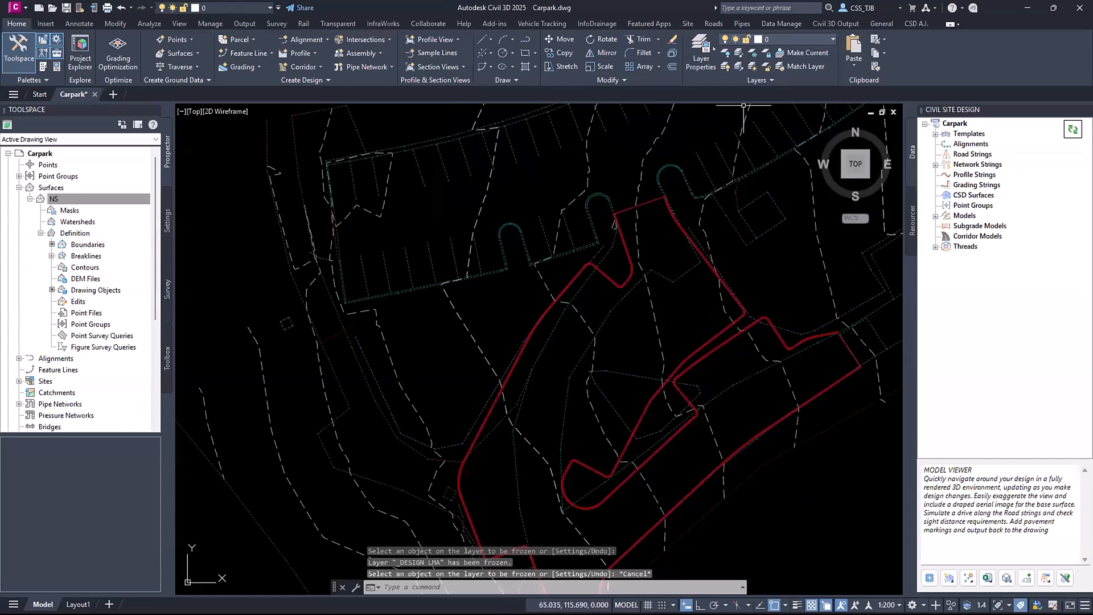
Turn on all drawing layers with the LAYON command
type("layo")
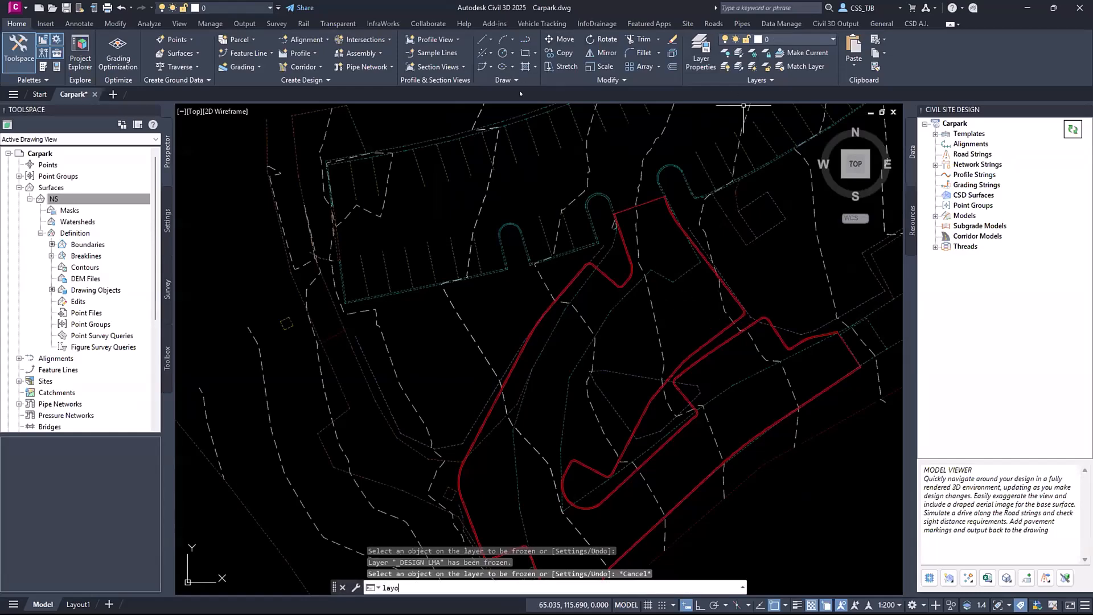
type("n")
key("Return")
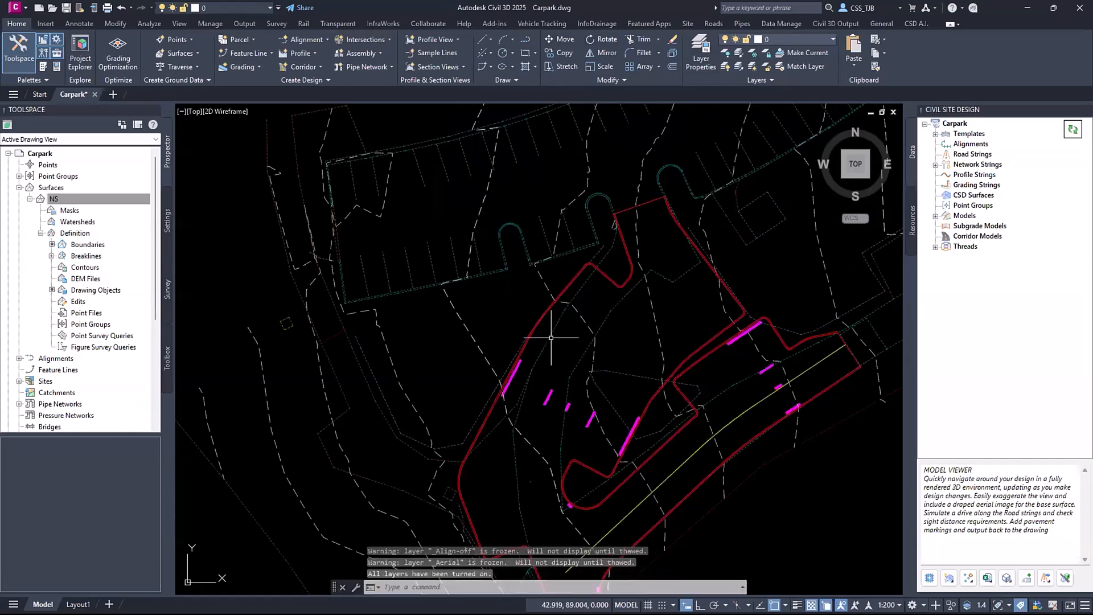
mouse_move(561, 329)
middle_mouse_down()
mouse_move(529, 279)
mouse_move(383, 196)
middle_mouse_up()
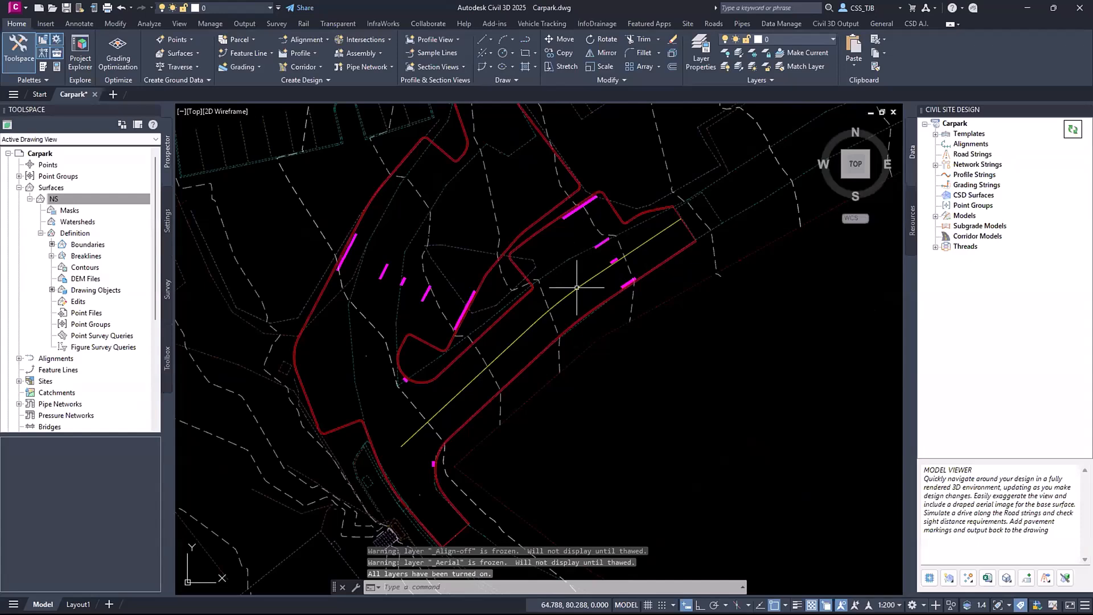
Create a centreline alignment named Road 1 from the yellow polyline in its default direction, without adding curves between tangents
left_click(311, 40)
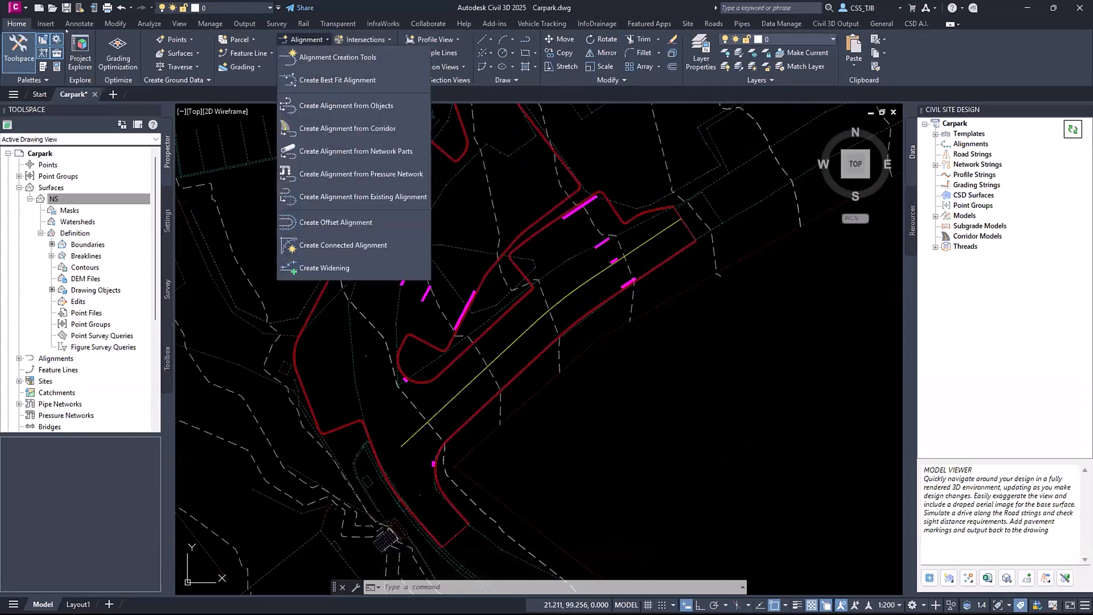
left_click(341, 105)
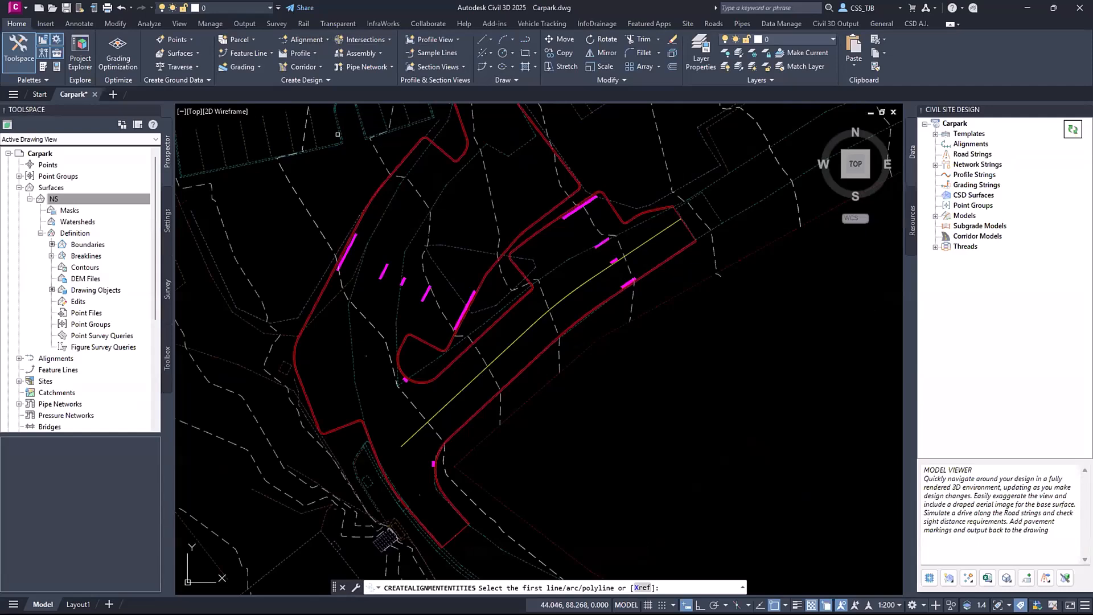
left_click(434, 419)
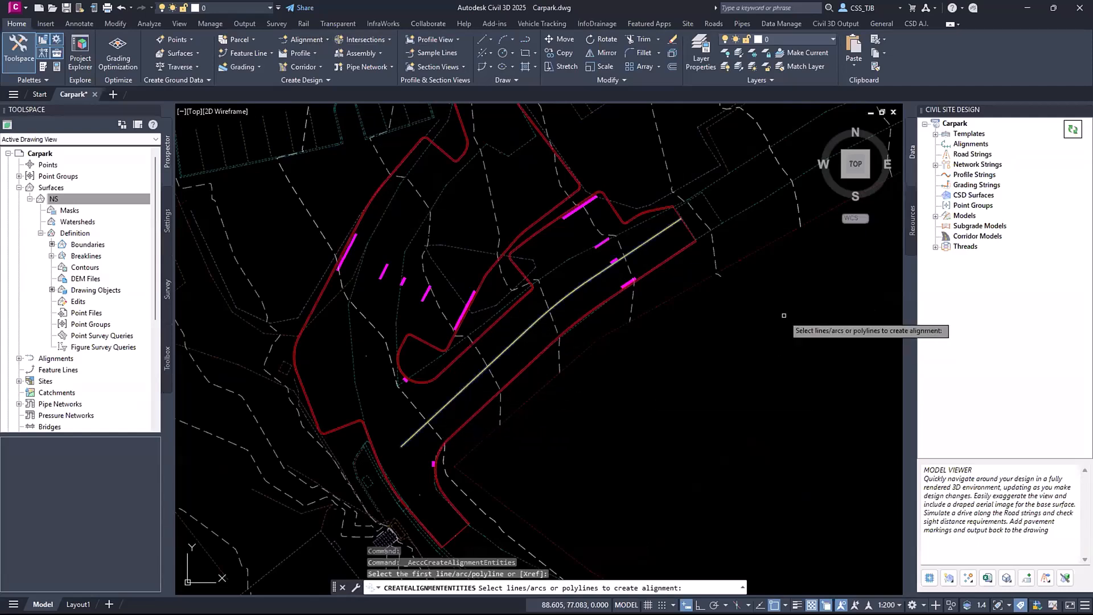
key("Return")
key("Return")
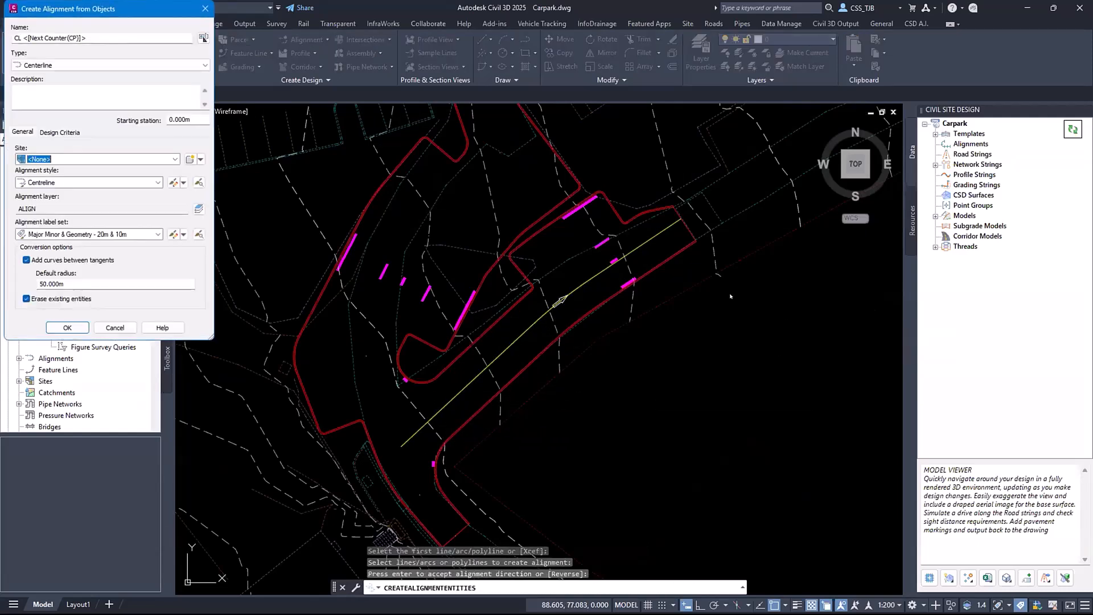
left_click_drag(93, 38, 12, 39)
type("Road 1")
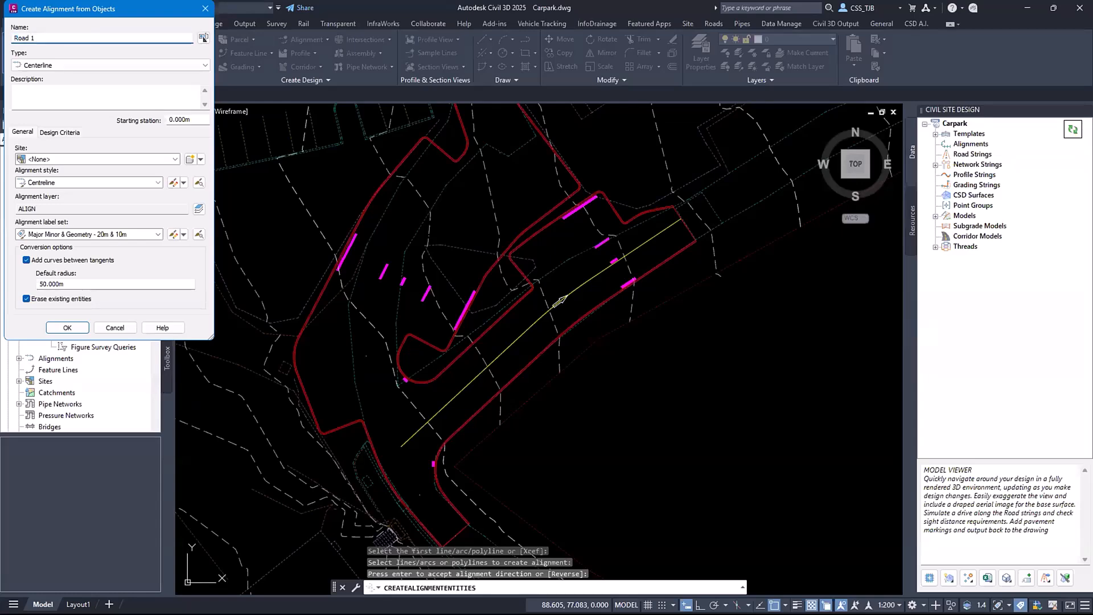
left_click(40, 260)
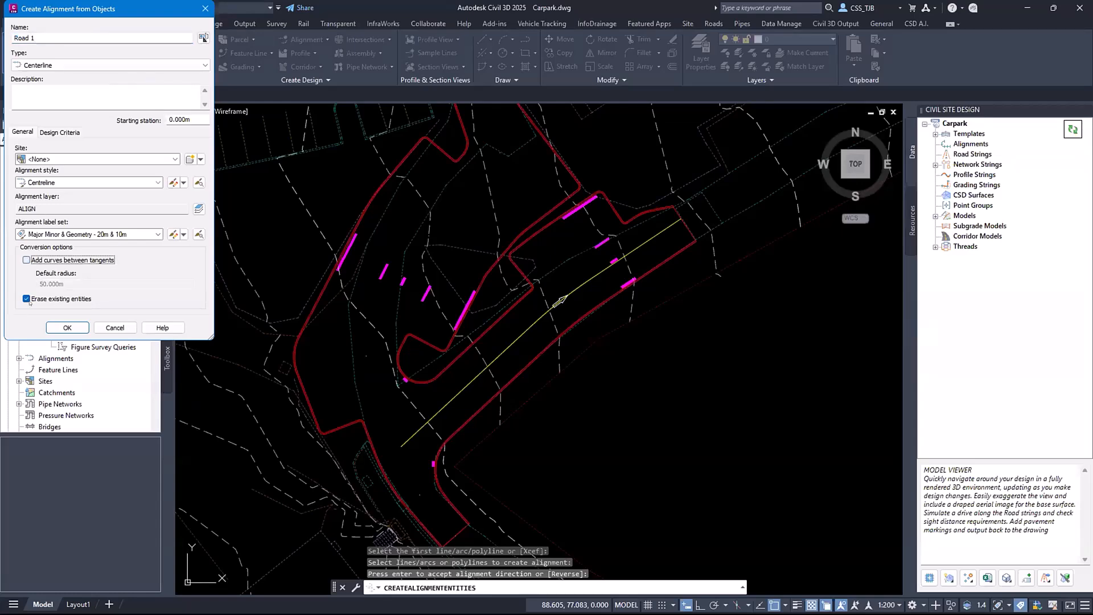
left_click(67, 328)
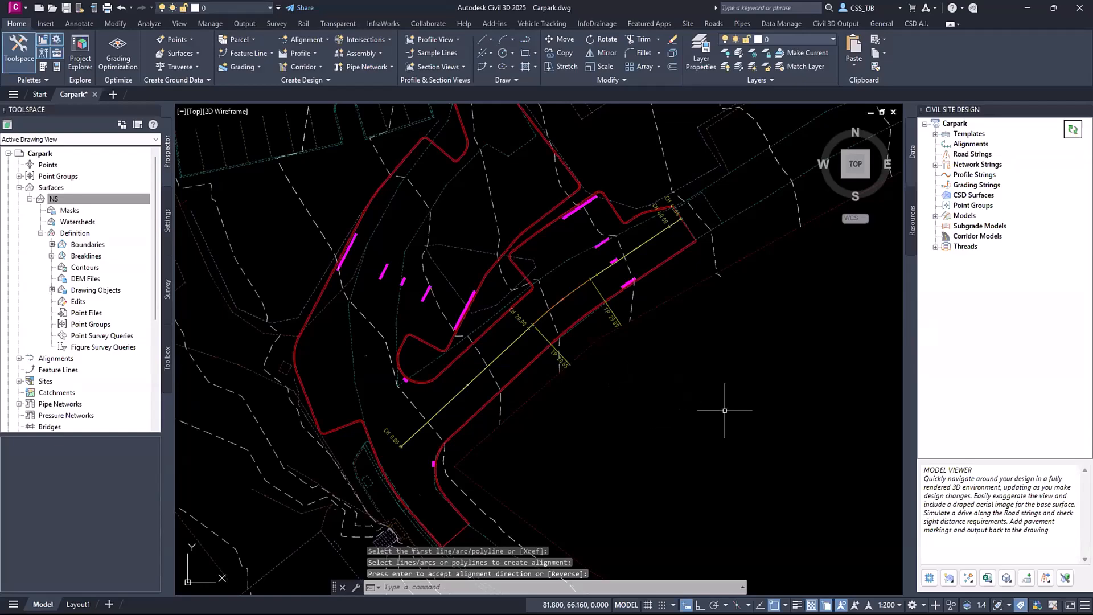
Edit the Road 1 alignment labels, setting the major station increment to 5 m and removing the minor stations entry
left_click(531, 323)
right_click(524, 315)
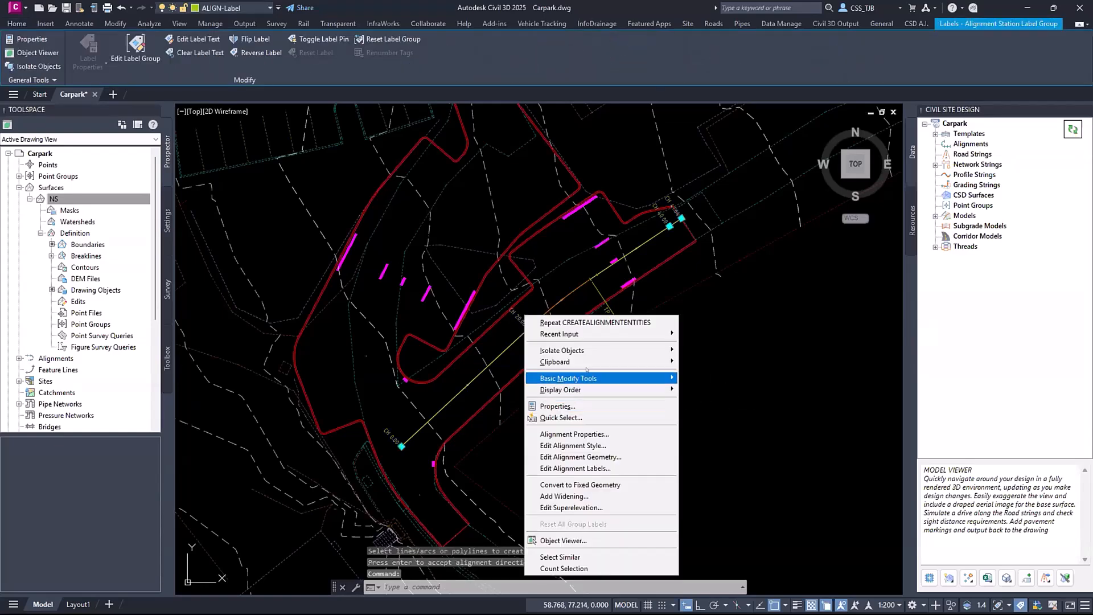
left_click(575, 468)
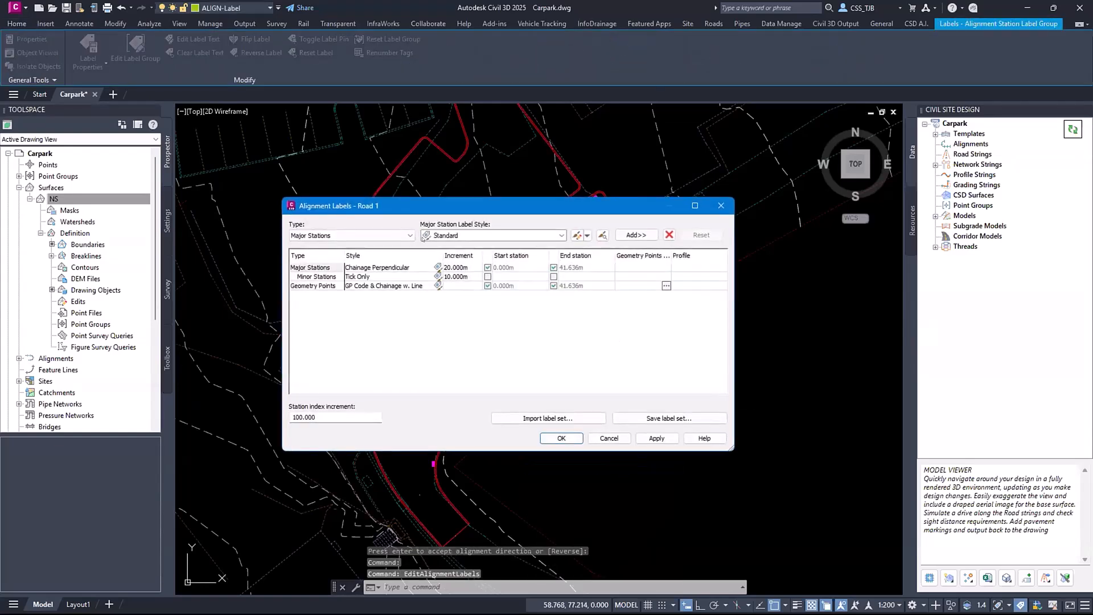
double_click(453, 266)
type("5")
left_click(316, 276)
left_click(669, 235)
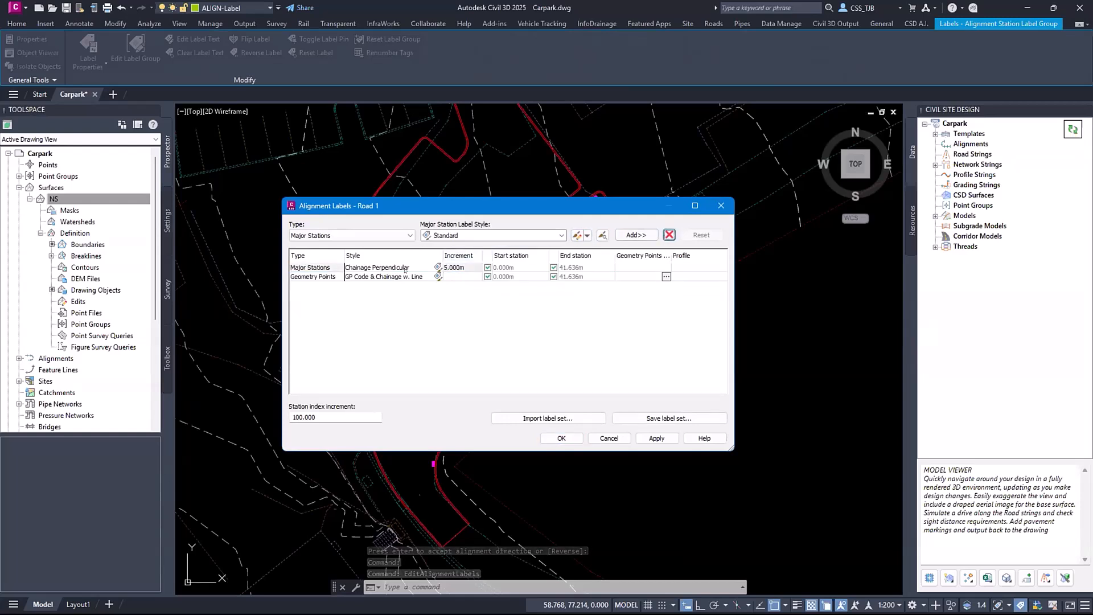
Change the label style of Road 1's geometry points to GP Code & Chainage
left_click(438, 276)
left_click(383, 214)
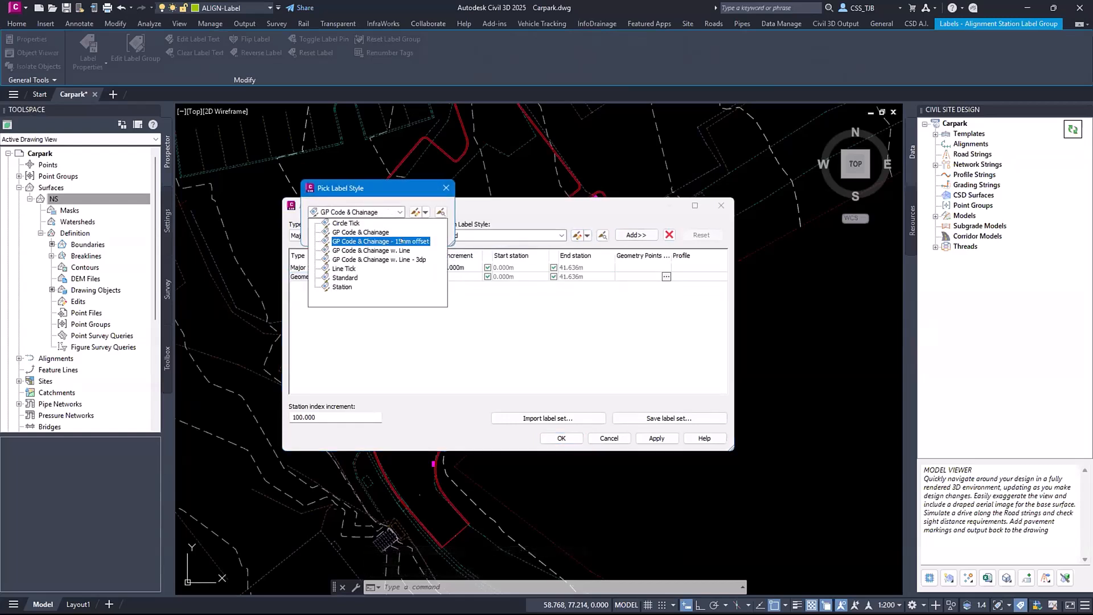
left_click(347, 226)
left_click(330, 233)
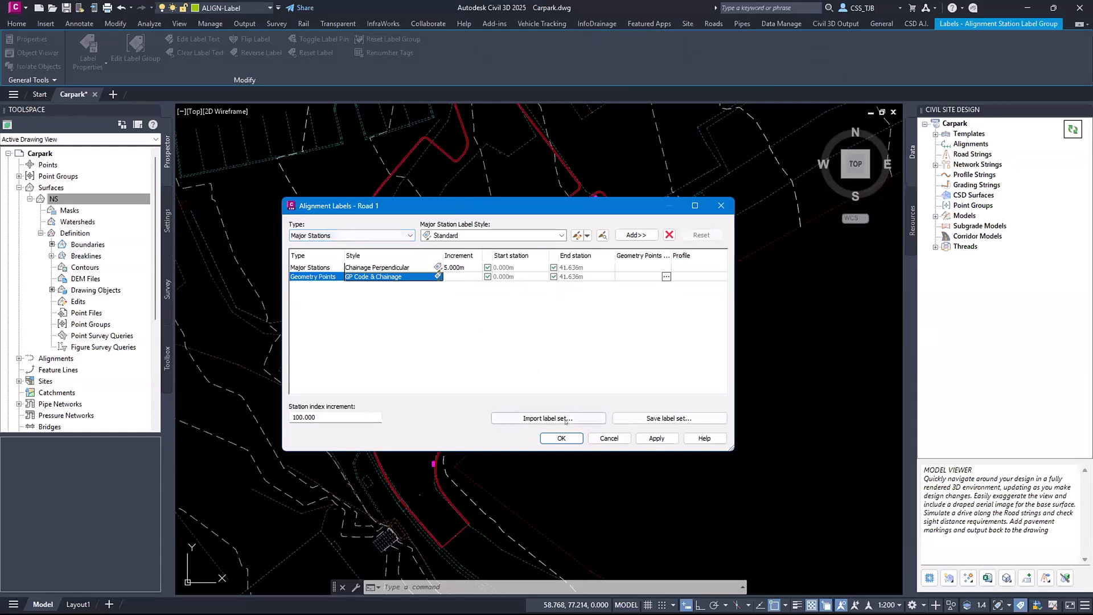
Save the label settings as a new alignment label set named Webcast and apply the label changes to Road 1
left_click(669, 418)
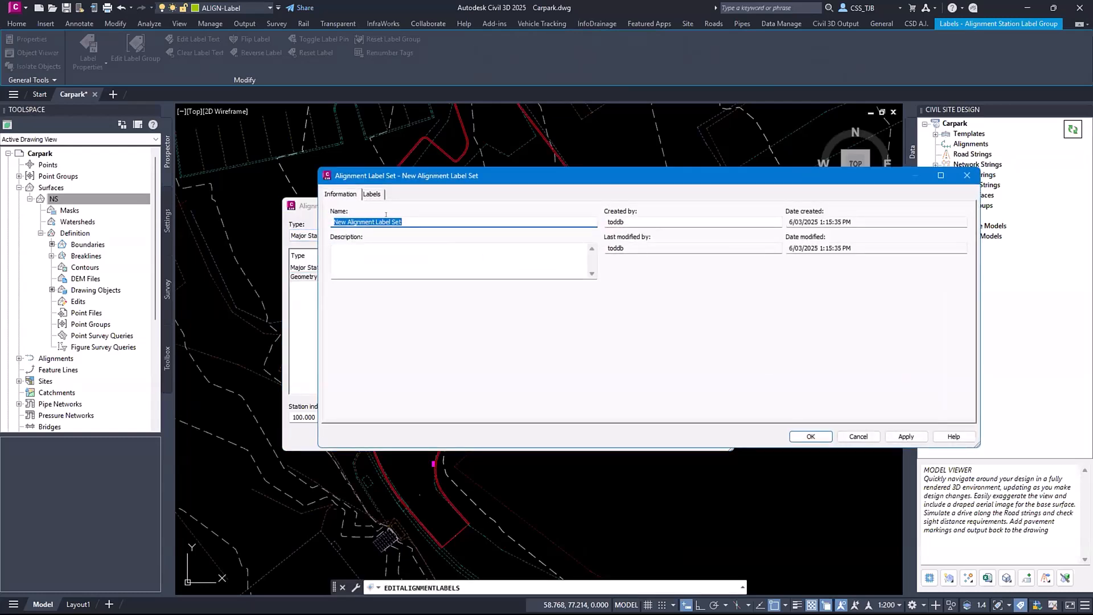
type("Webcast")
left_click(811, 438)
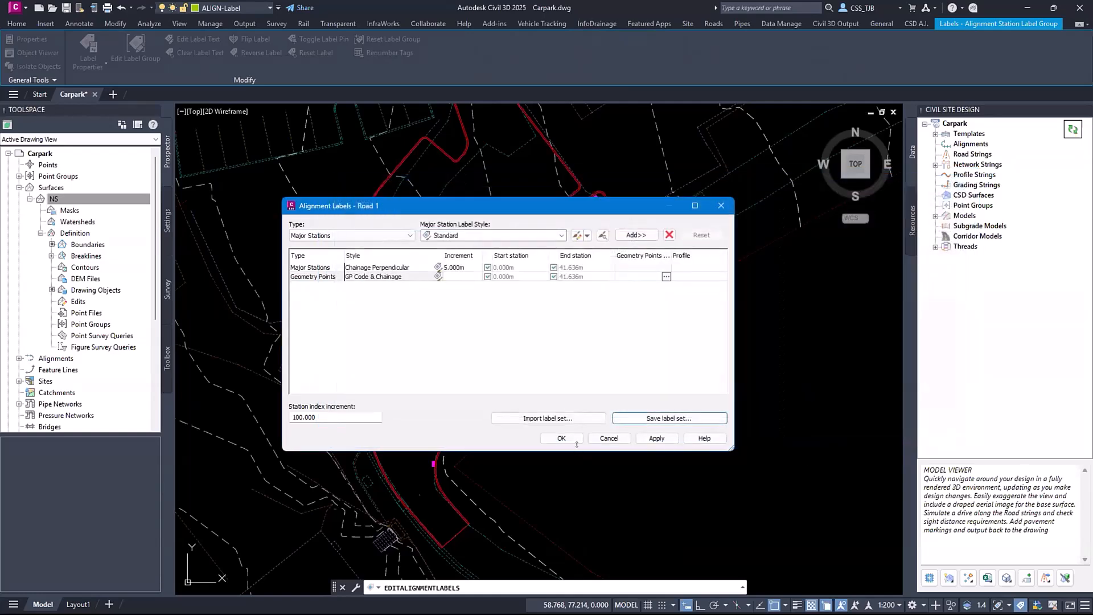
left_click(562, 439)
key("Escape")
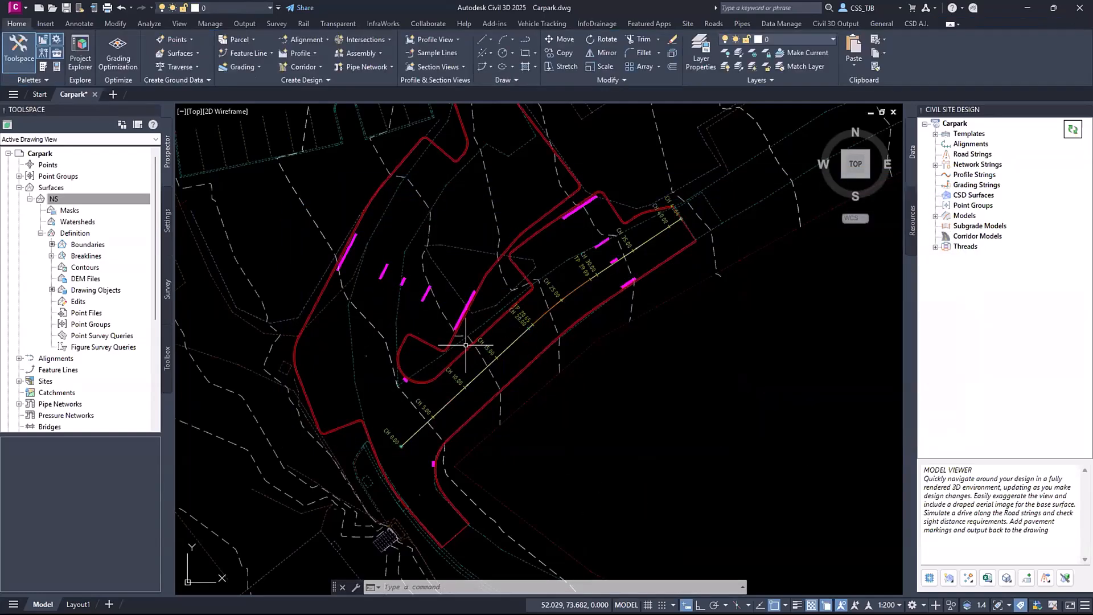
Examine the chainage labels along Road 1 and the station, offset and surface level information beside it
mouse_move(535, 383)
middle_mouse_down()
mouse_move(633, 361)
mouse_move(643, 379)
middle_mouse_up()
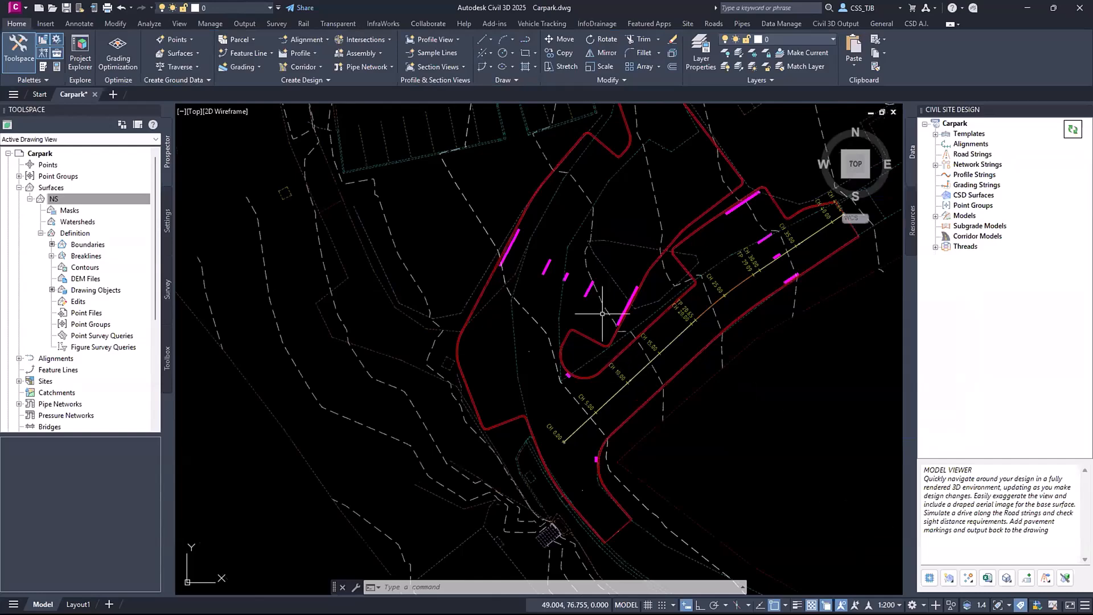
scroll(686, 342, "up", 2)
mouse_move(686, 341)
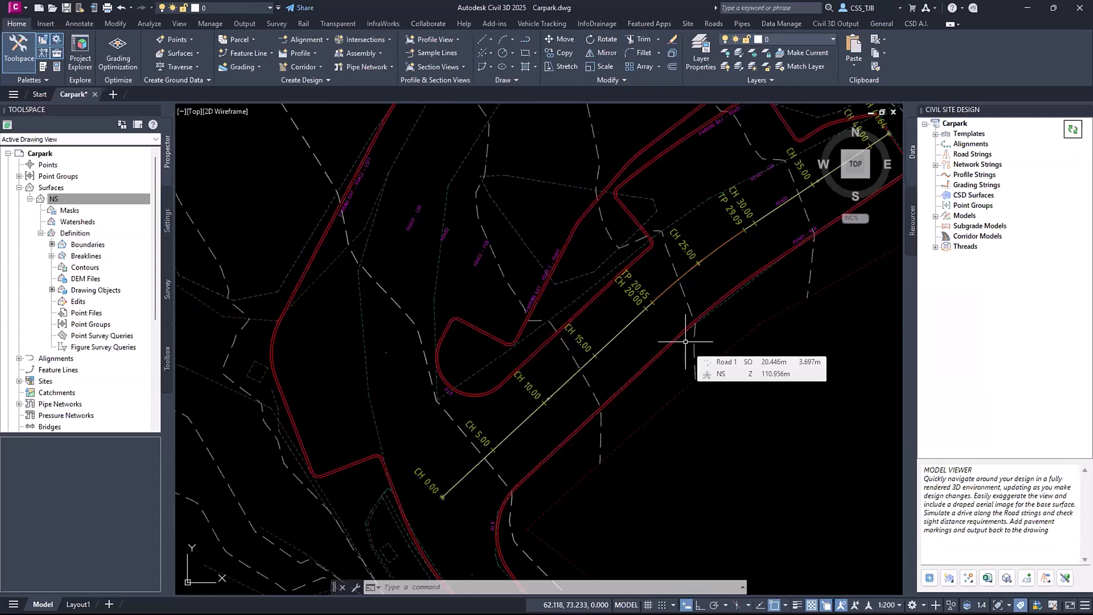
scroll(626, 413, "down", 2)
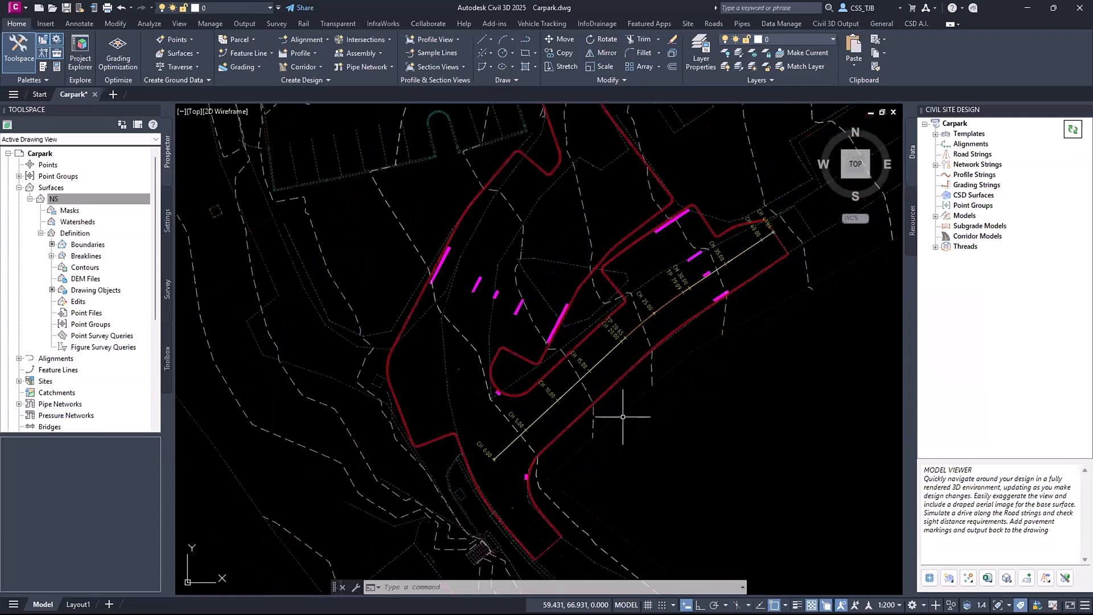
mouse_move(627, 415)
middle_mouse_down()
mouse_move(562, 368)
mouse_move(587, 357)
middle_mouse_up()
scroll(562, 367, "down", 2)
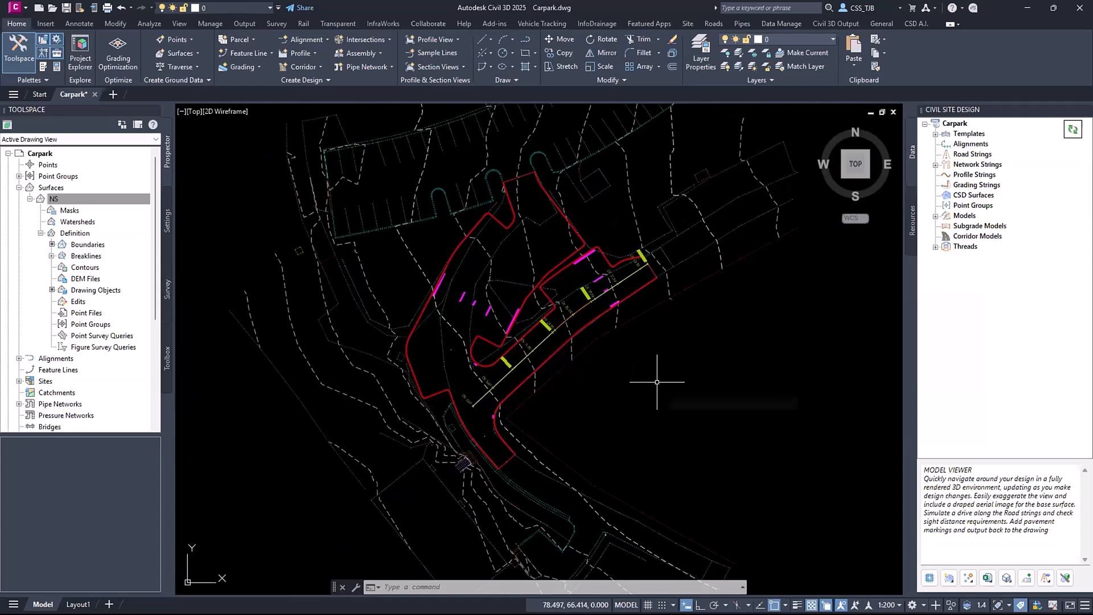
Start a centreline alignment by layout named Road 2, using the Centreline style and the Webcast label set
left_click(303, 39)
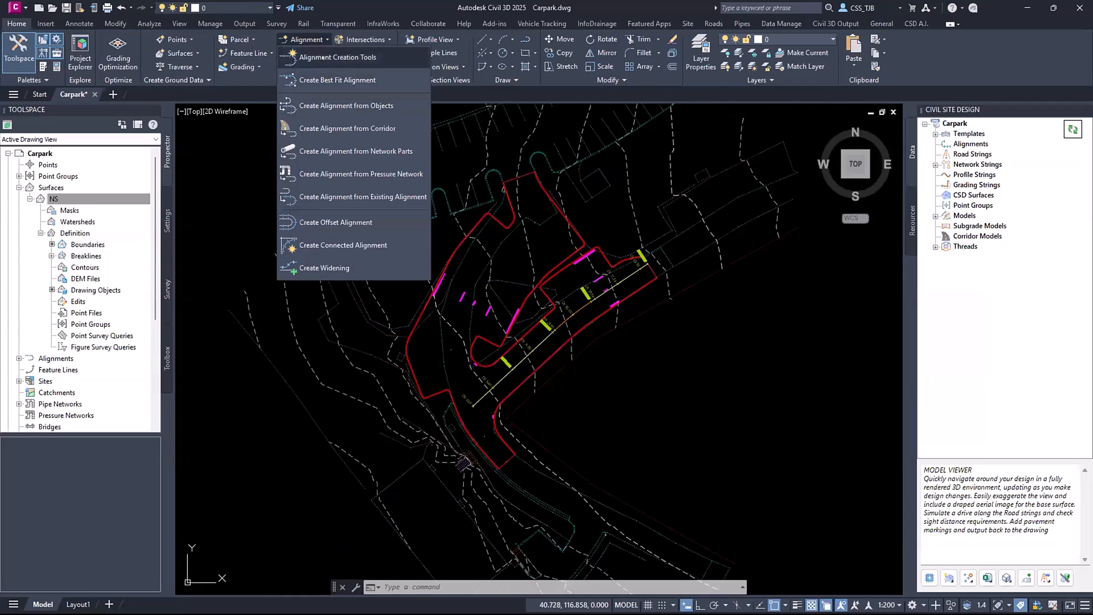
left_click(373, 56)
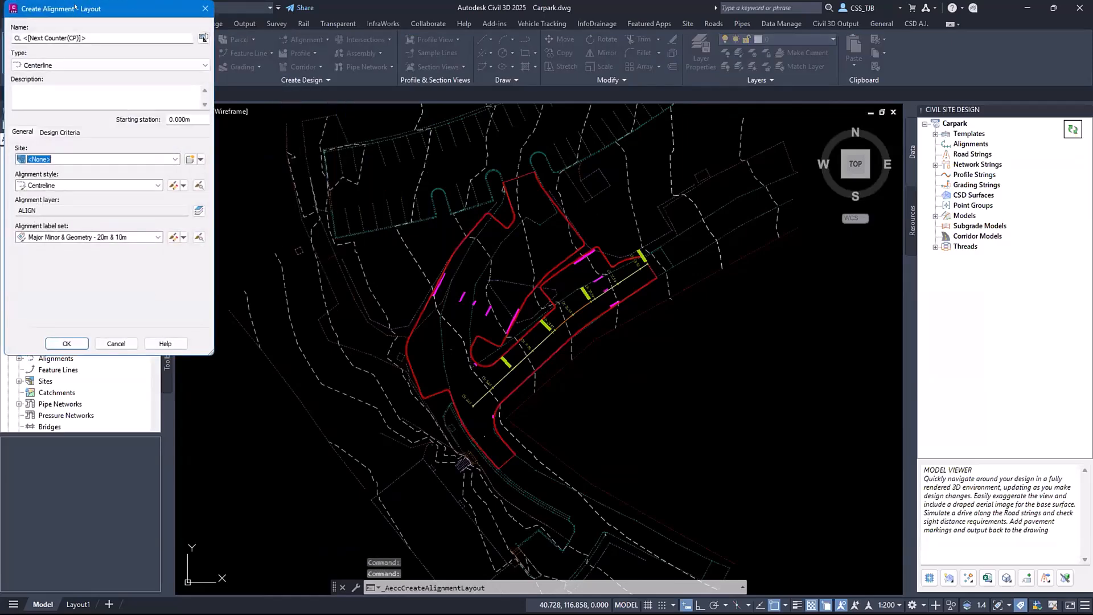
left_click_drag(76, 8, 743, 172)
triple_click(760, 197)
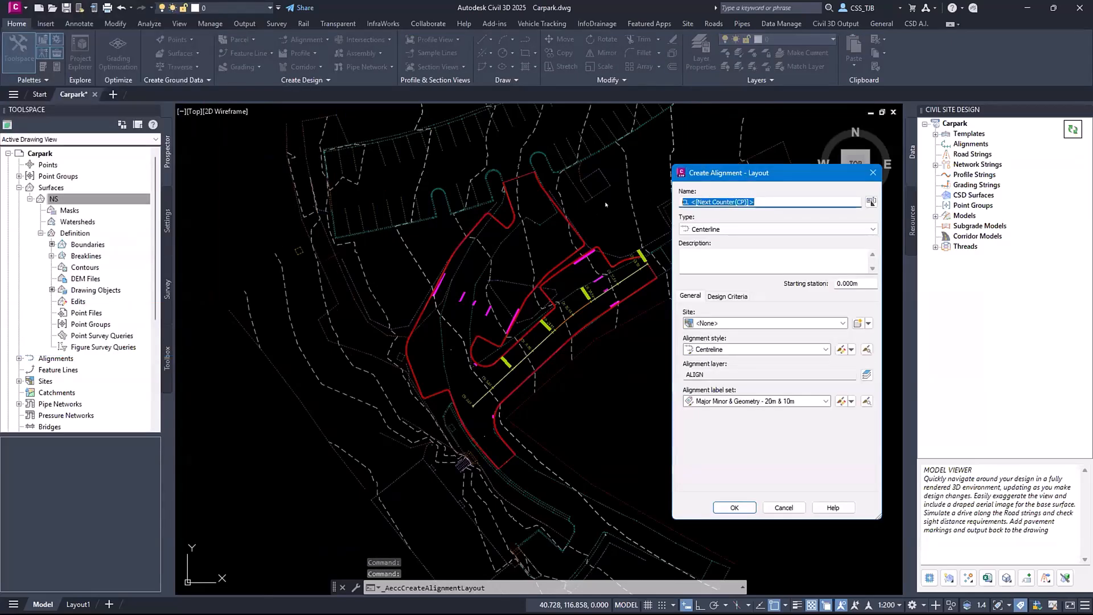
type("Road 2")
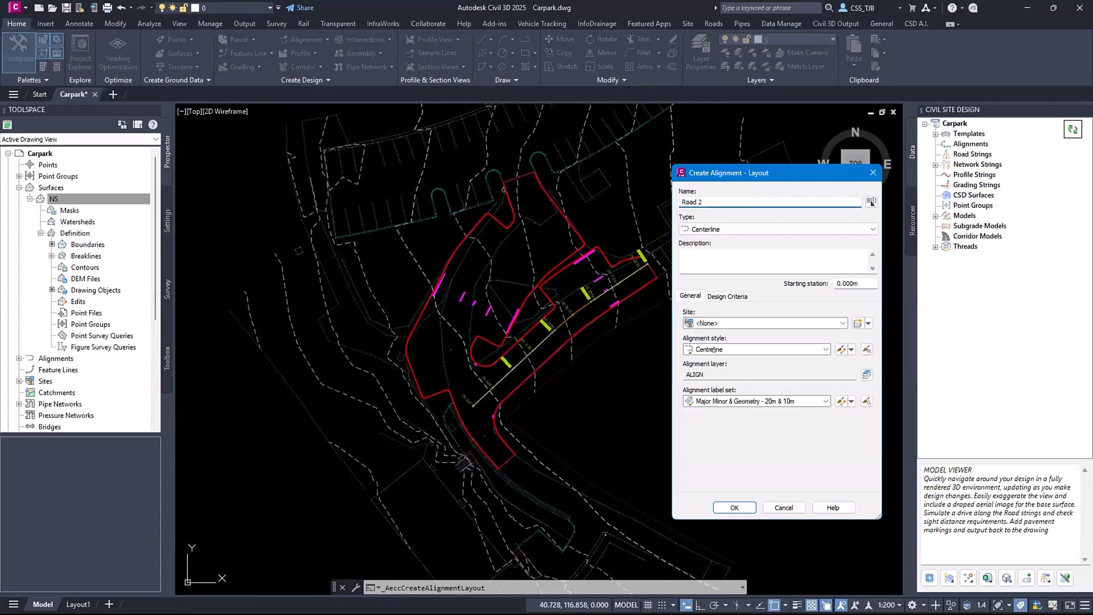
left_click(721, 402)
left_click(719, 540)
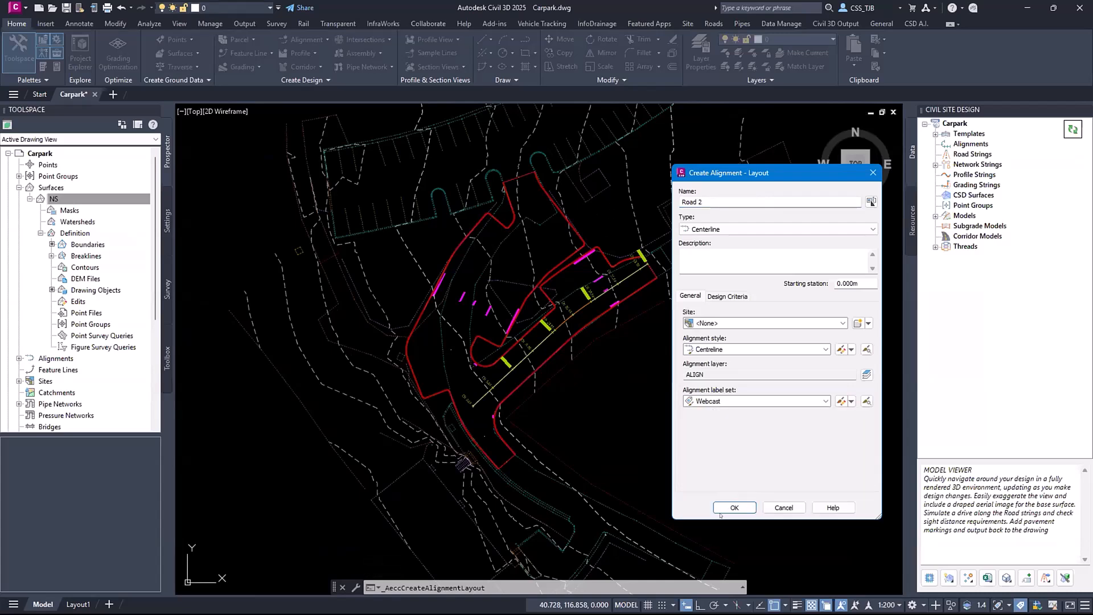
left_click(747, 512)
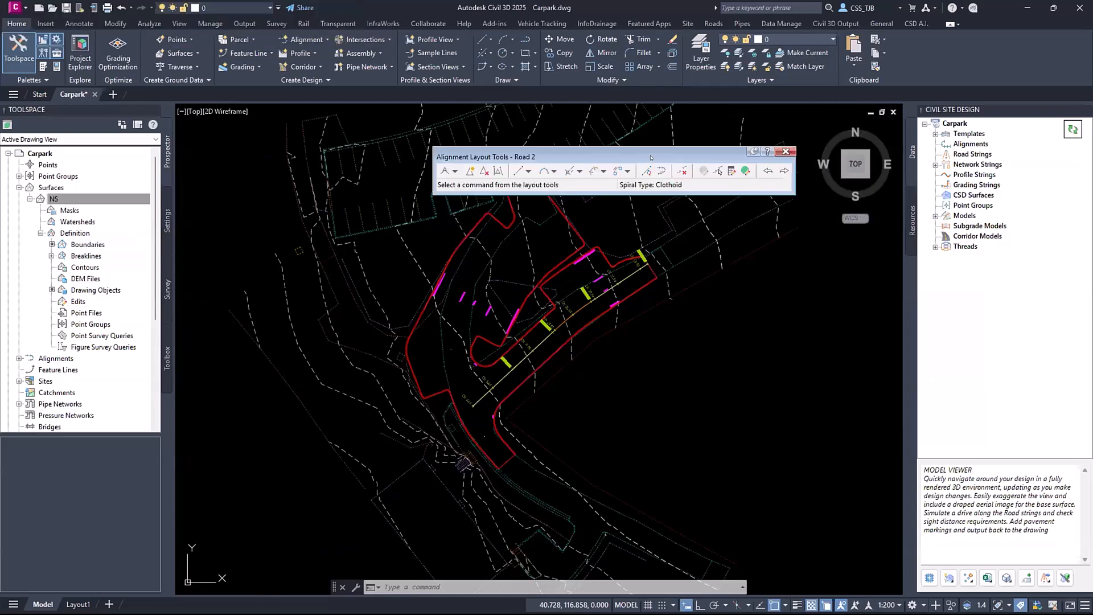
Lay out Road 2's tangents with curves from the midpoint of the southern end line northwards through the car park
left_click(455, 172)
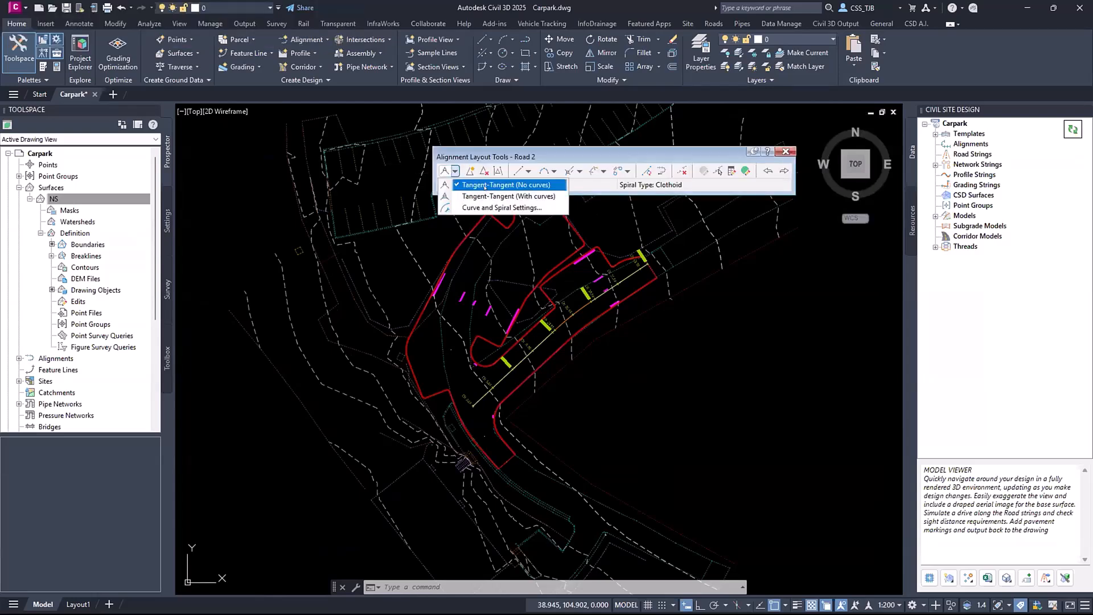
left_click(478, 197)
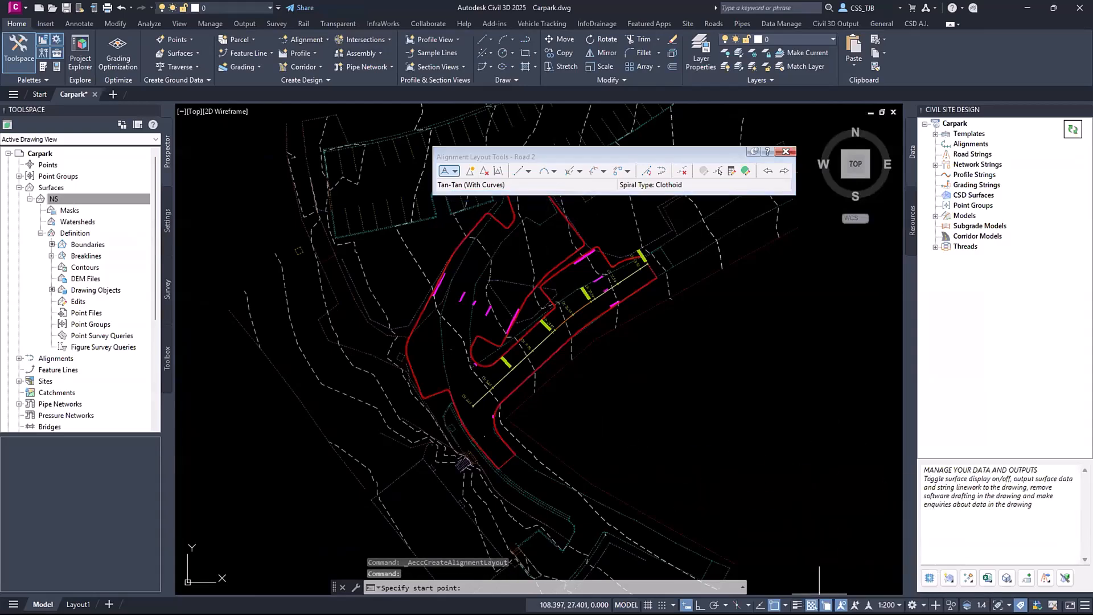
right_click(767, 594, "shift")
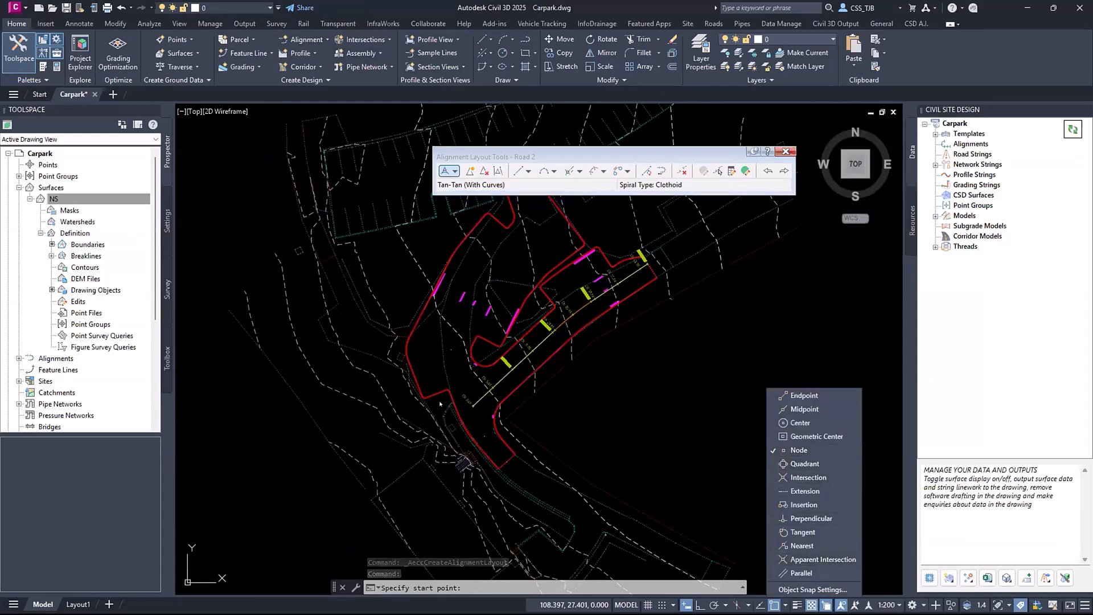
key("Escape")
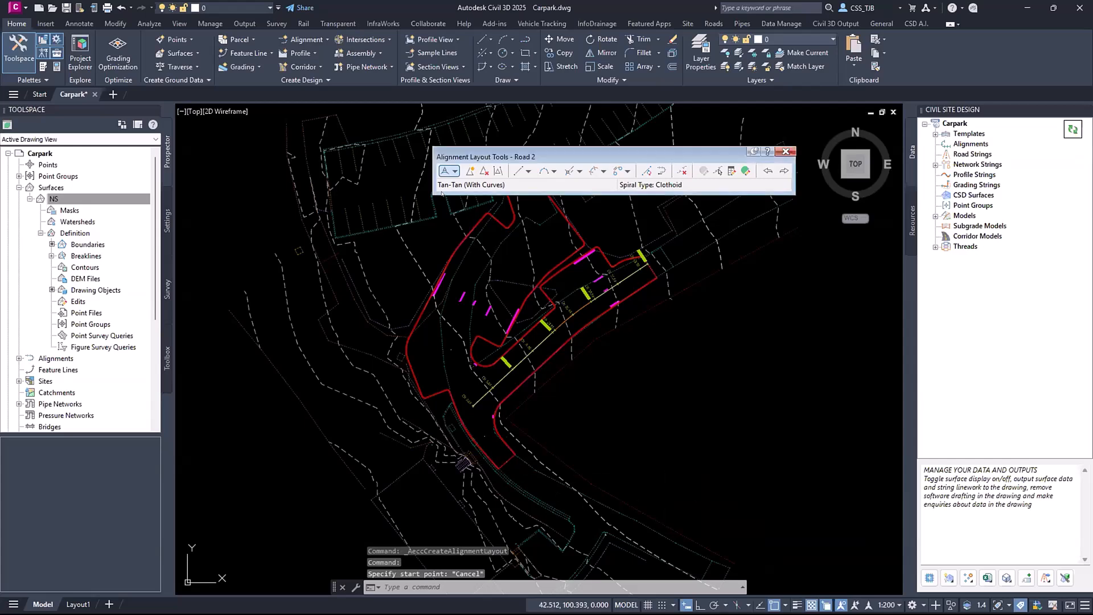
left_click(448, 171)
left_click(506, 460)
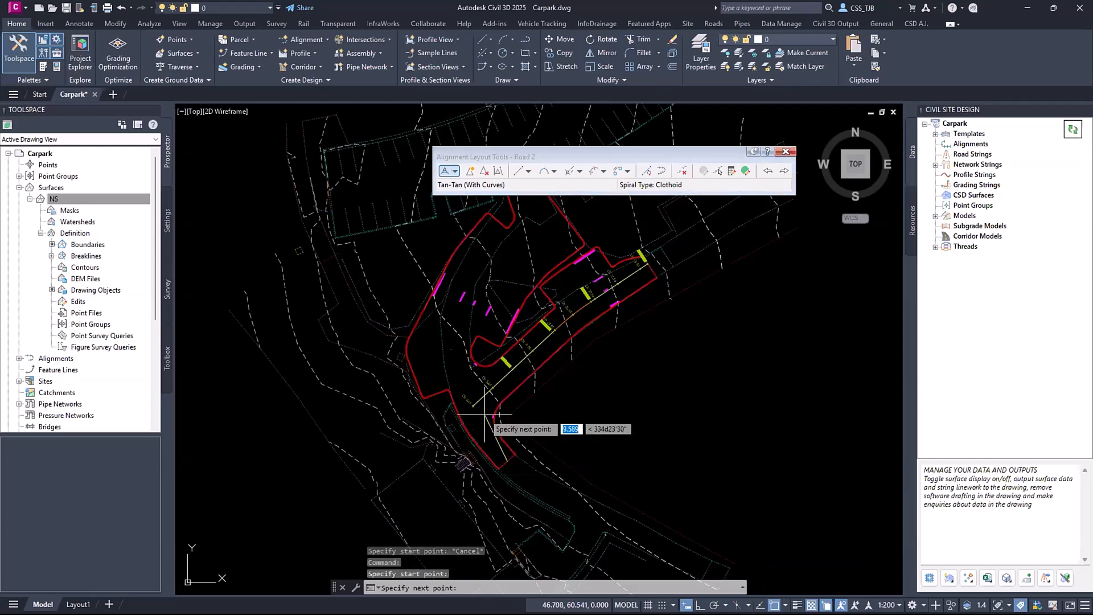
left_click(485, 435)
left_click(449, 330)
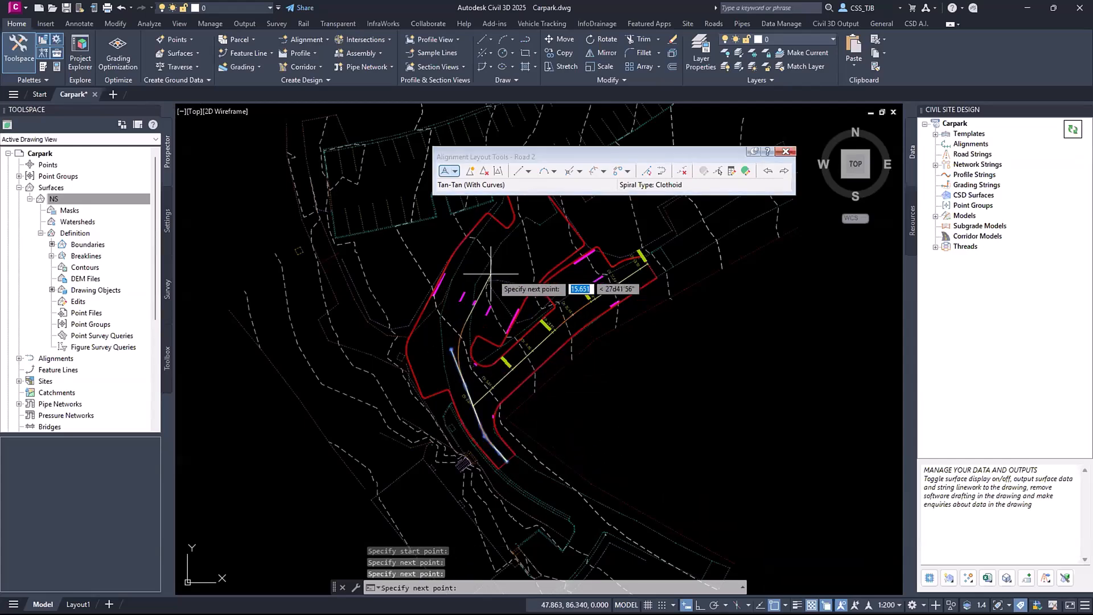
left_click(531, 227)
Extend Road 2 to the midpoint of the car park's northern end line and finish the tangent layout
middle_click_drag(549, 263, 556, 379)
scroll(547, 305, "up", 4)
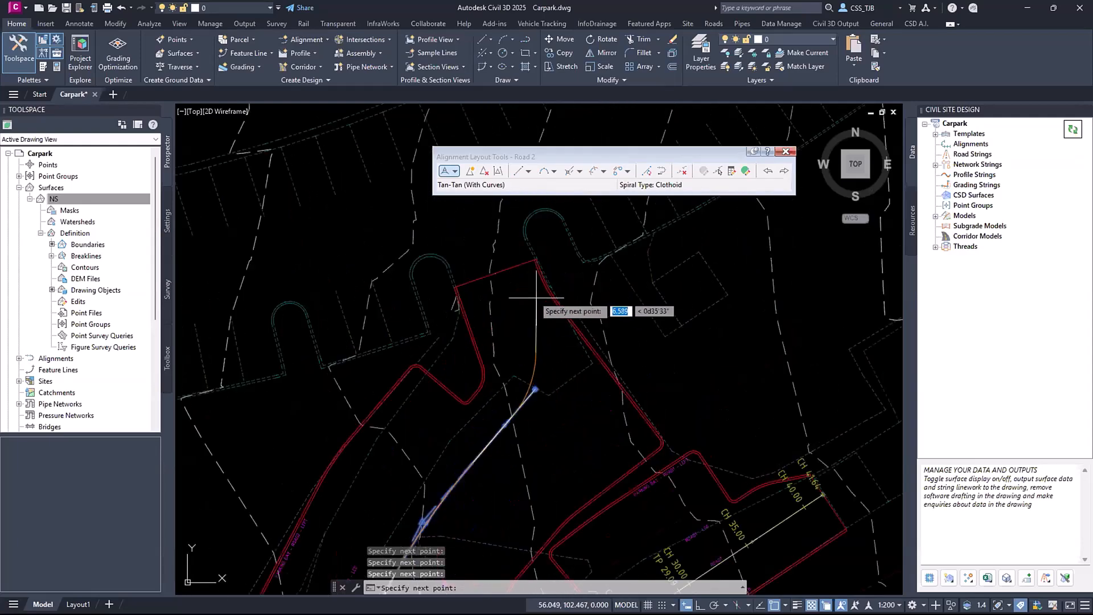
left_click(495, 272)
scroll(549, 303, "down", 2)
scroll(549, 303, "down", 2)
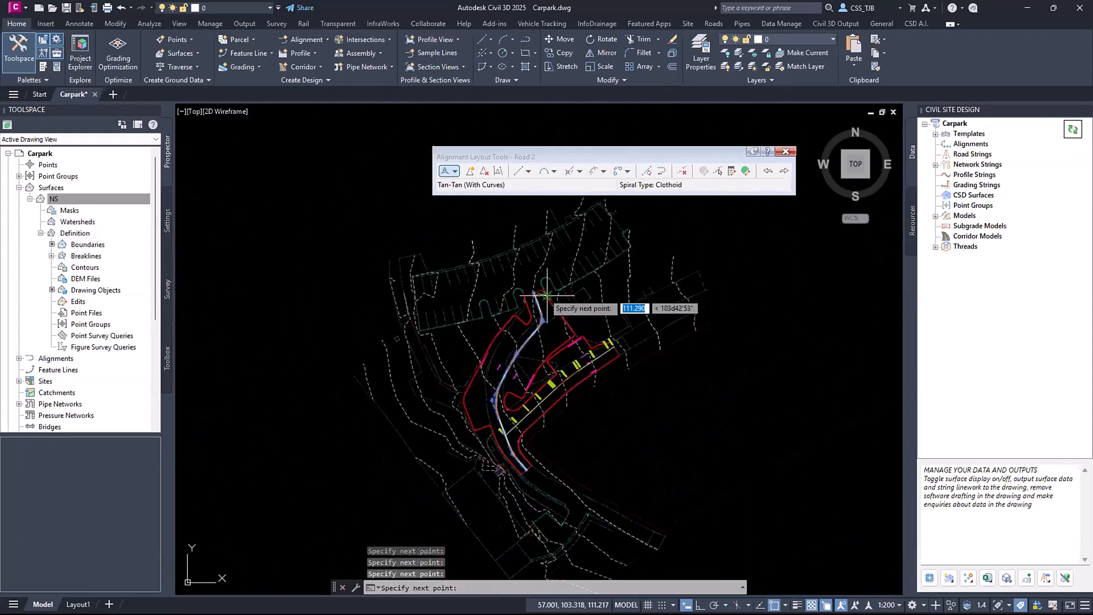
scroll(515, 427, "up", 4)
key("Escape")
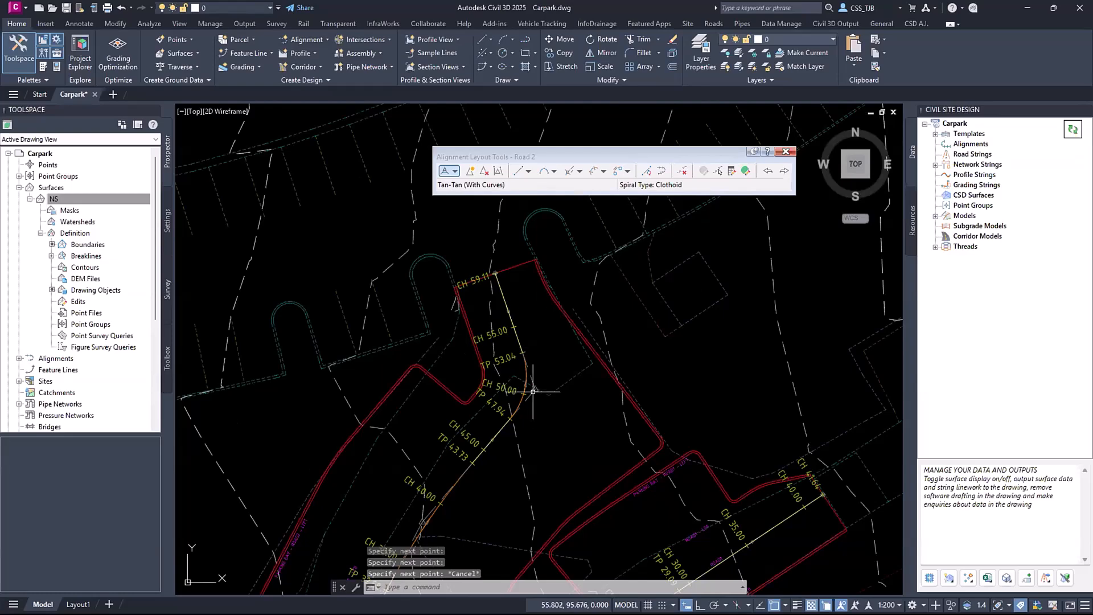
Stretch the first curve of Road 2, near its southern start, with its grips to a radius of about 32 m
scroll(532, 394, "up", 3)
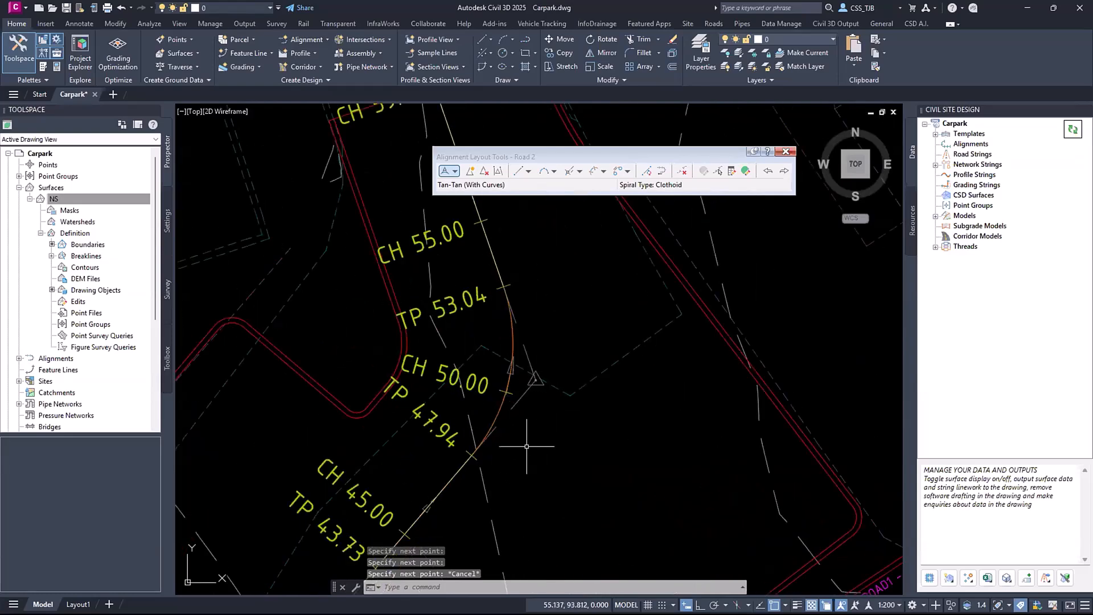
scroll(520, 379, "down", 2)
scroll(520, 379, "down", 5)
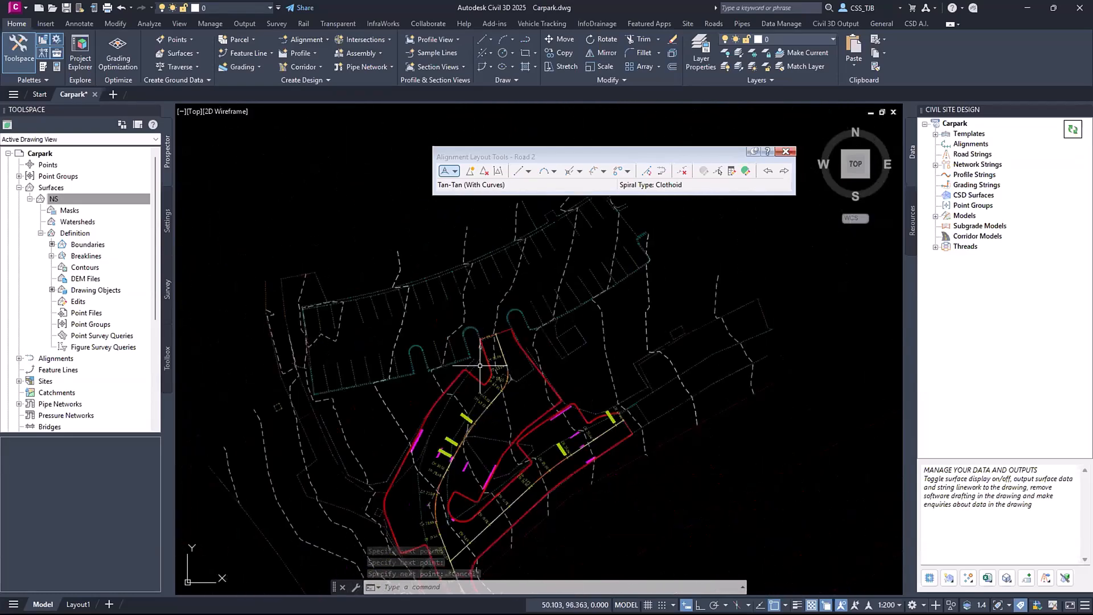
scroll(472, 483, "up", 5)
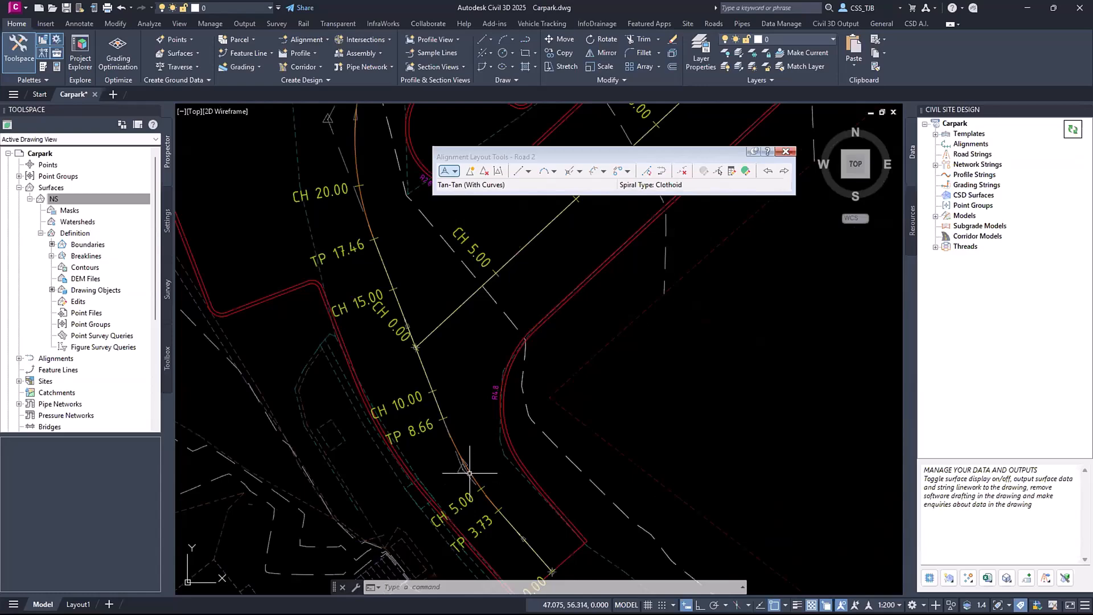
left_click(469, 472)
scroll(500, 488, "up", 3)
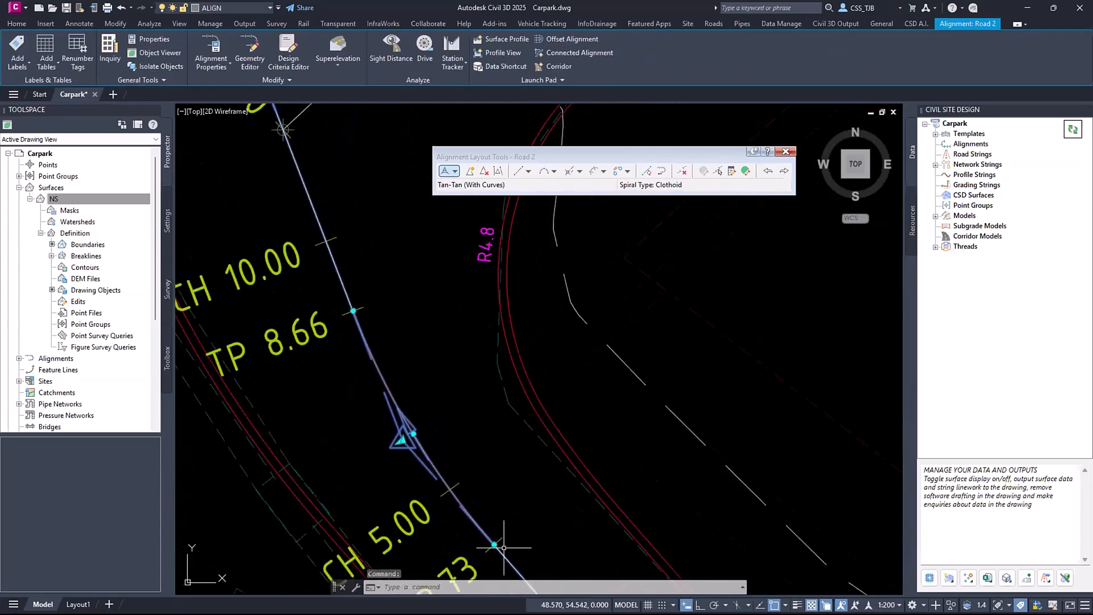
left_click(494, 544)
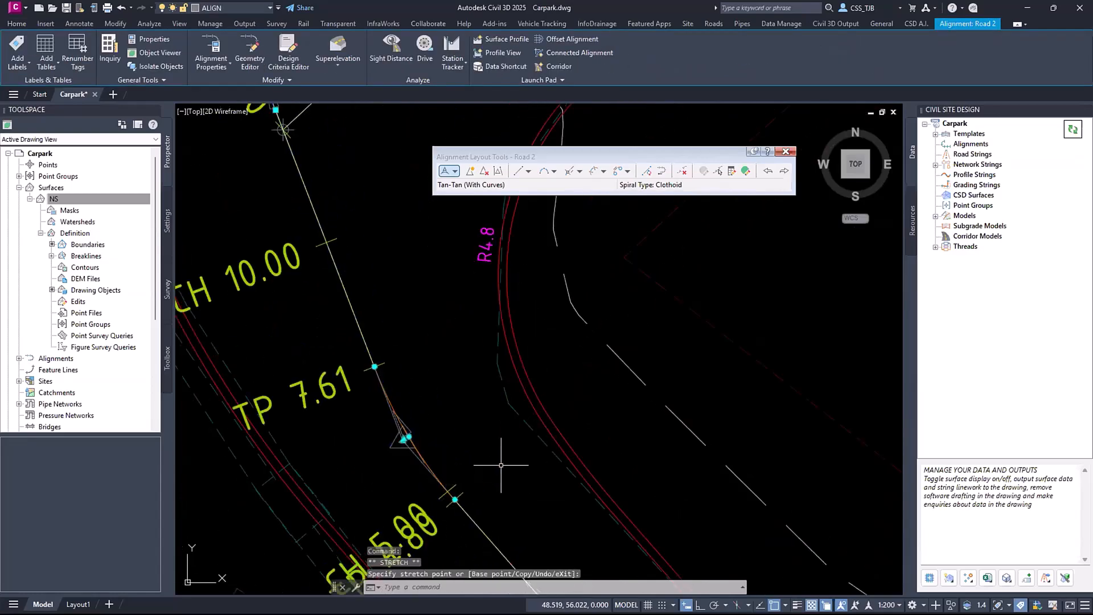
scroll(413, 436, "down", 2)
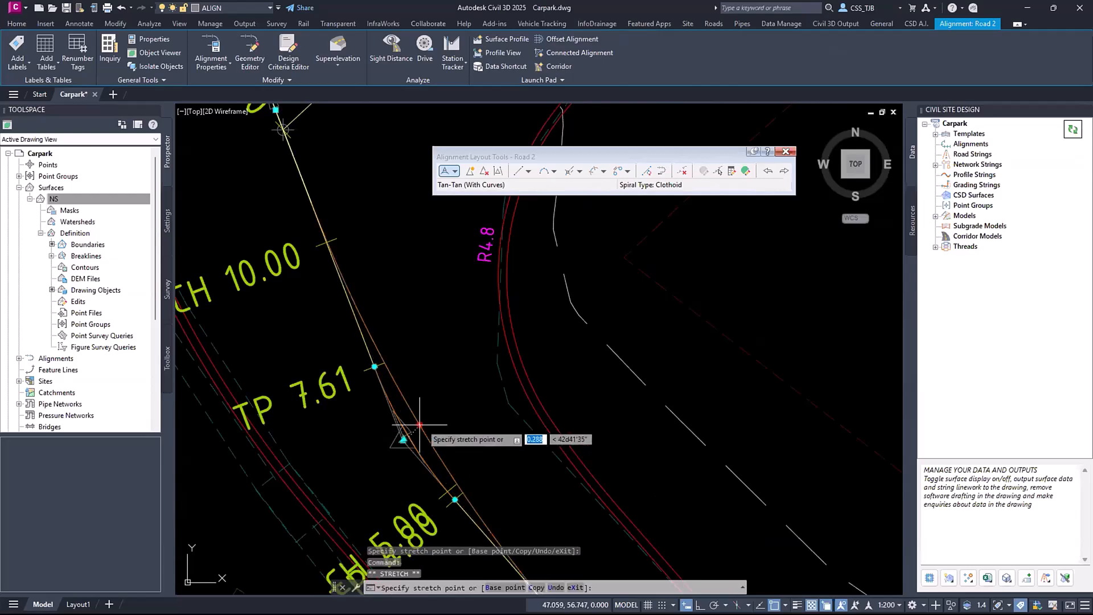
scroll(506, 424, "down", 3)
key("Escape")
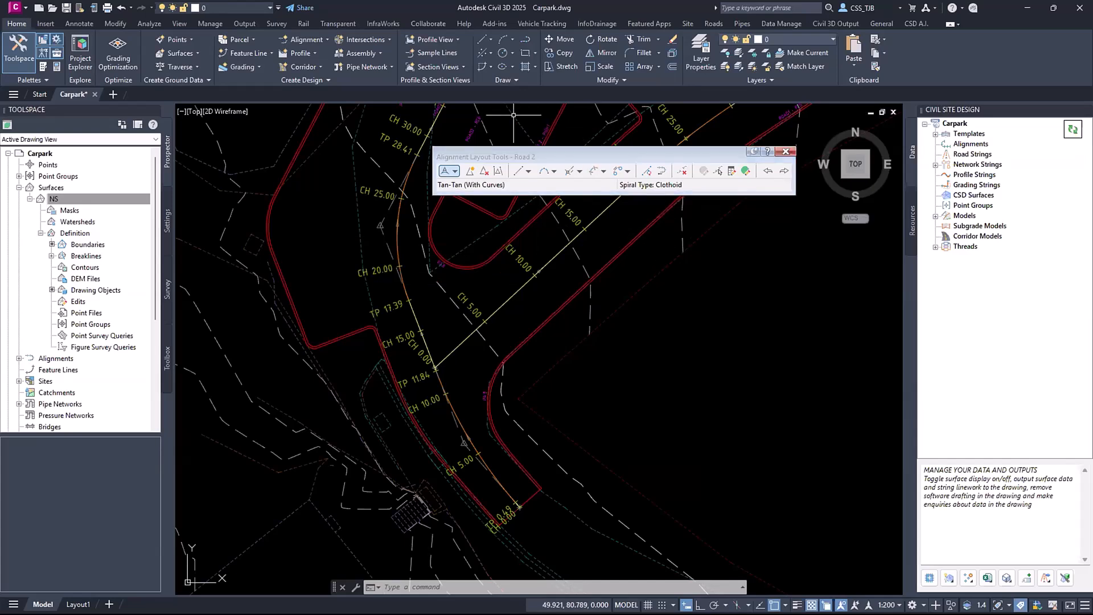
Open Road 2's table of alignment entities and set the radius of its first, southernmost curve to 20 m
left_click(746, 171)
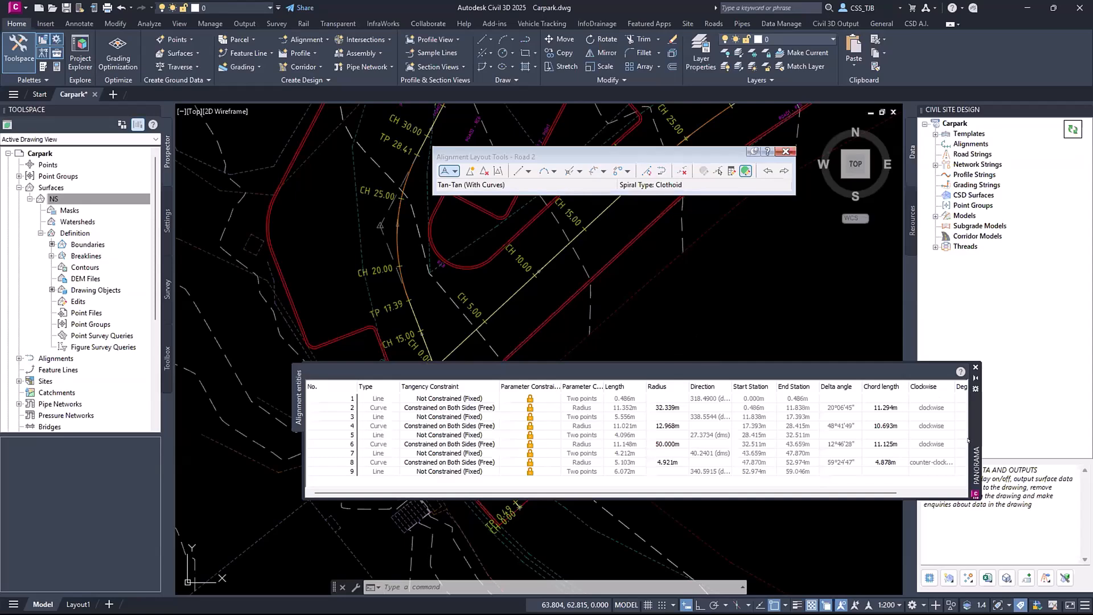
left_click_drag(975, 450, 982, 489)
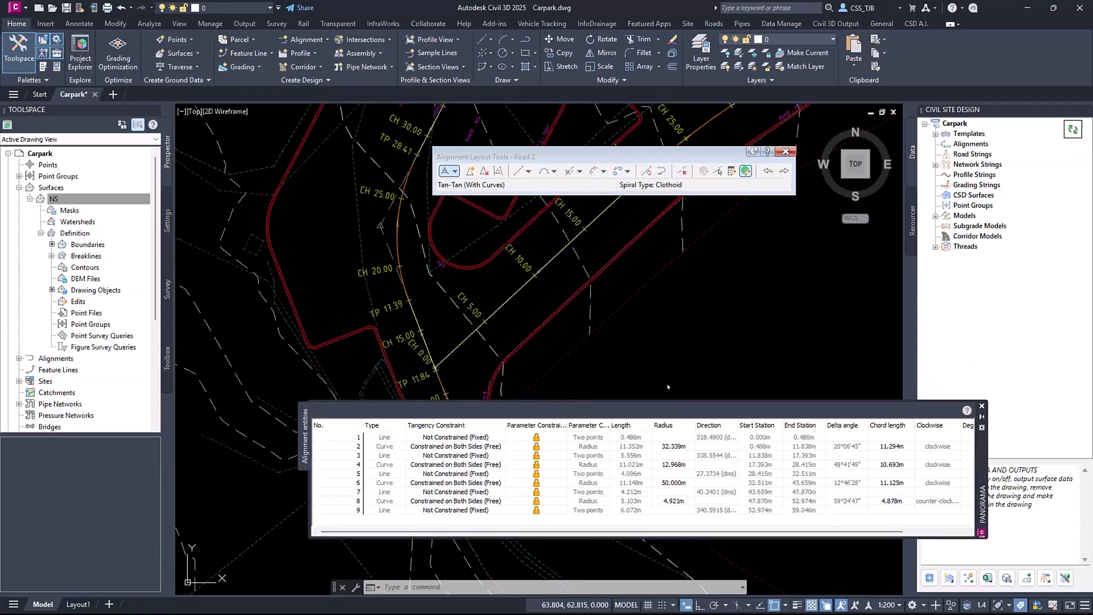
scroll(489, 335, "down", 2)
mouse_move(520, 391)
middle_mouse_down()
mouse_move(513, 349)
mouse_move(412, 256)
middle_mouse_up()
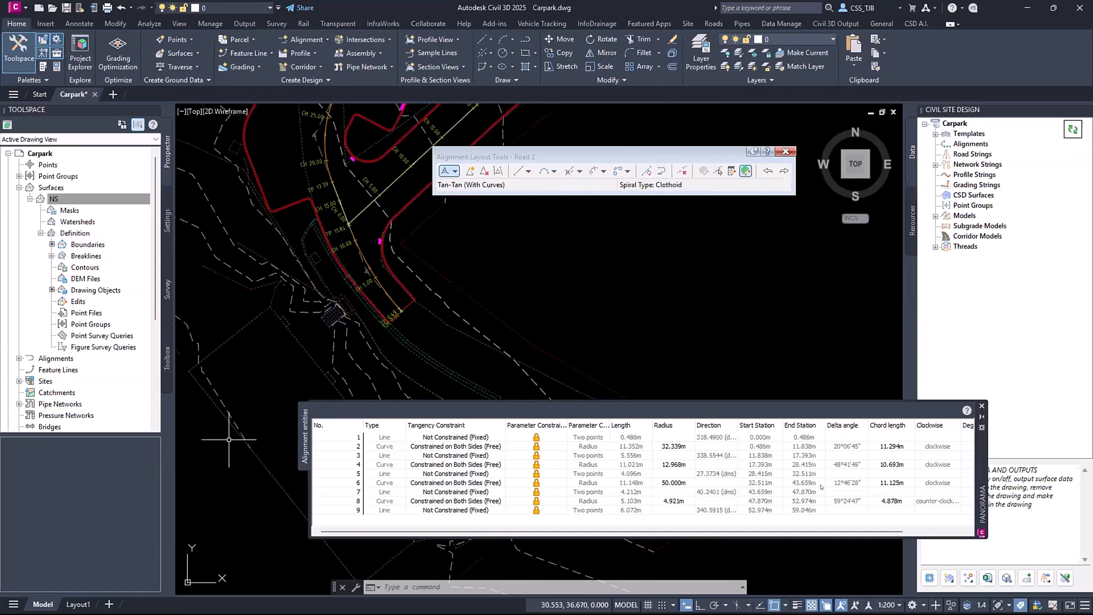
left_click(885, 450)
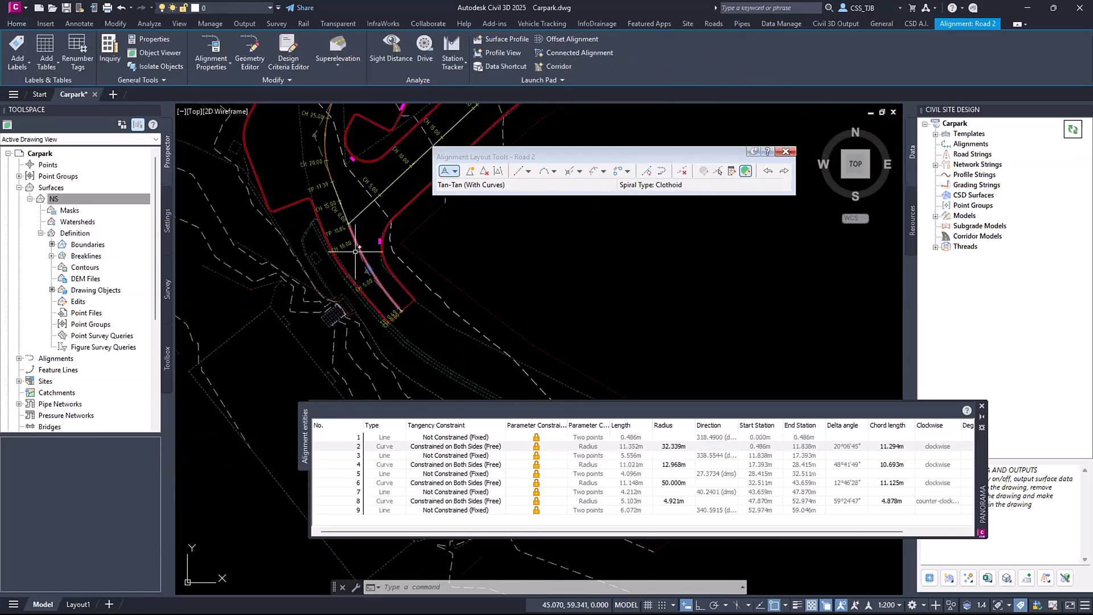
scroll(367, 273, "up", 5)
scroll(368, 273, "up", 1)
left_click(899, 447)
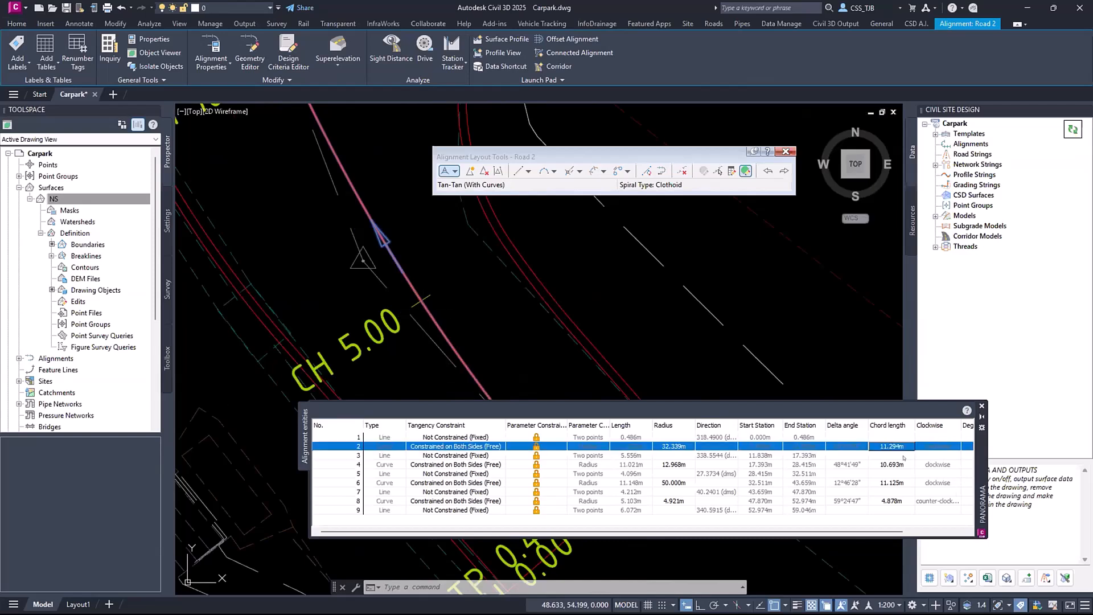
left_click(678, 447)
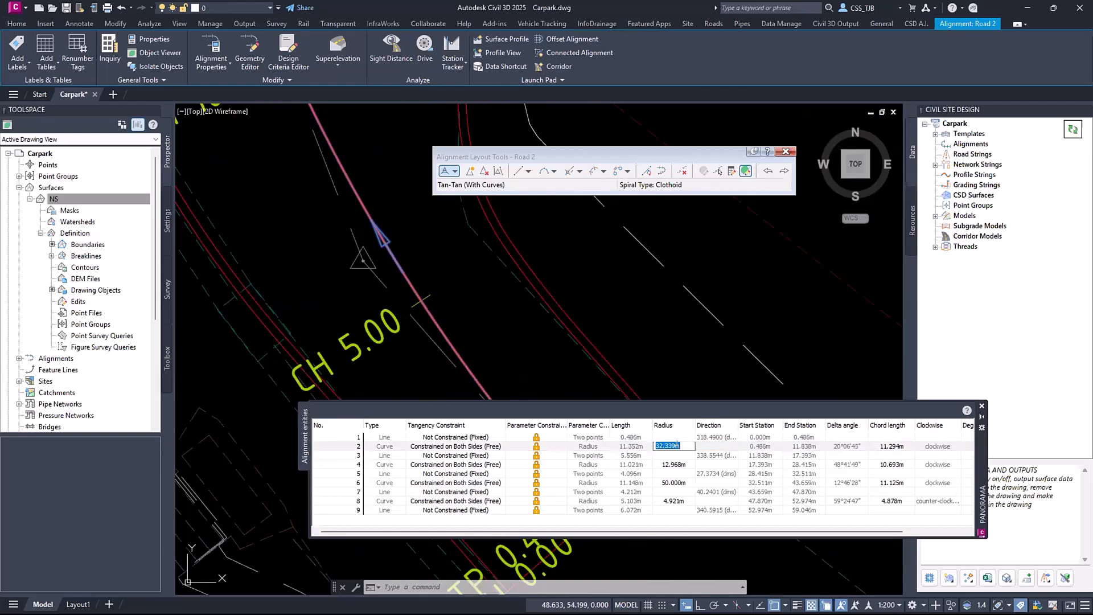
type("20")
key("Return")
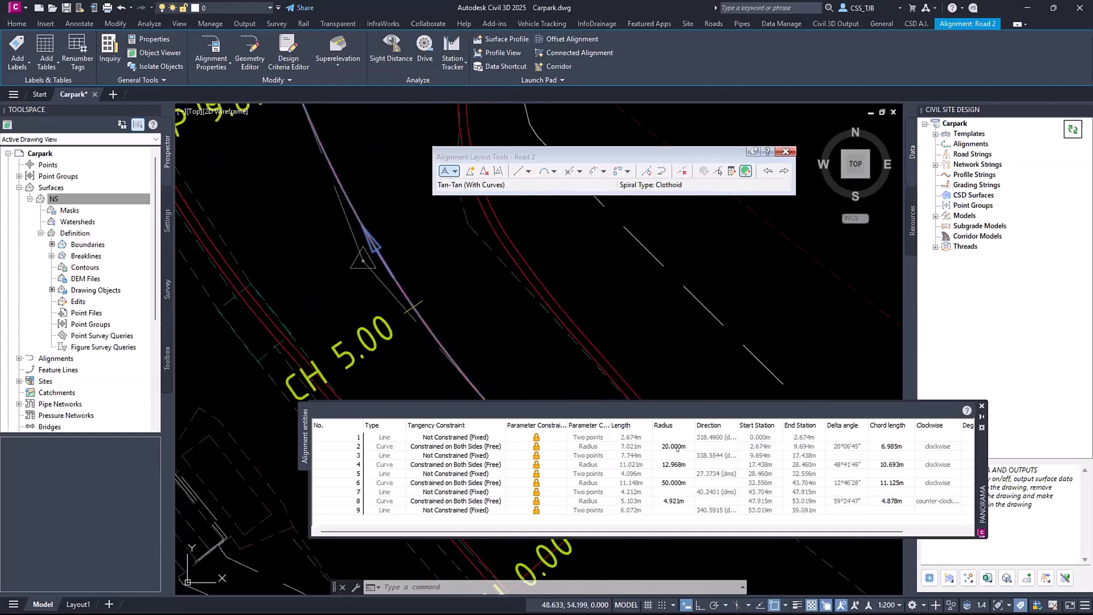
Set the radius of Road 2's second curve to 5.8 m and its third curve to 11.8 m
scroll(426, 323, "down", 4)
middle_click_drag(418, 260, 457, 342)
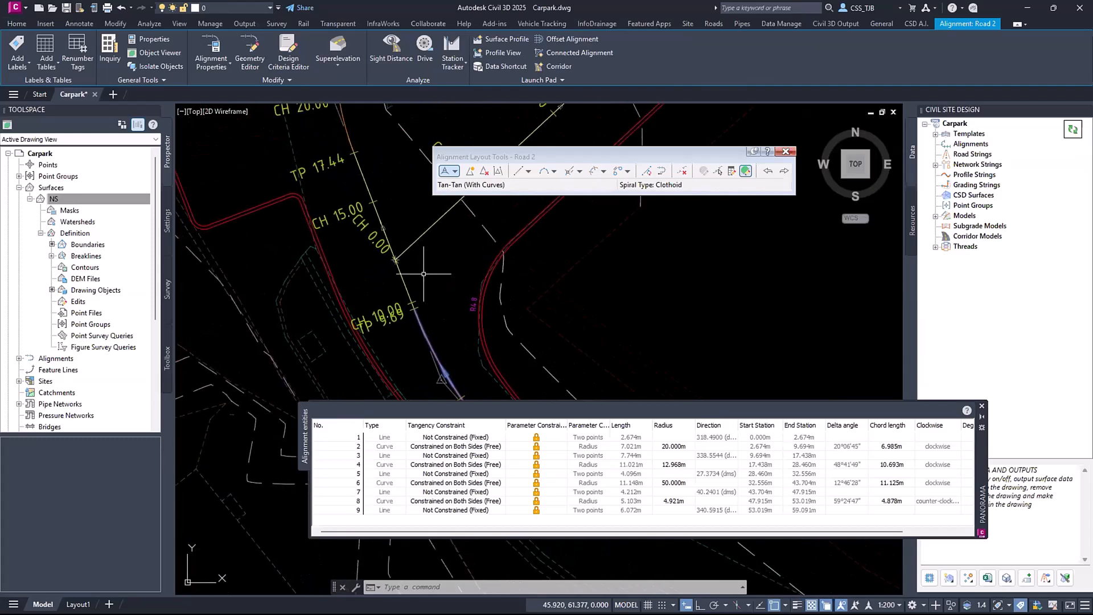
double_click(679, 464)
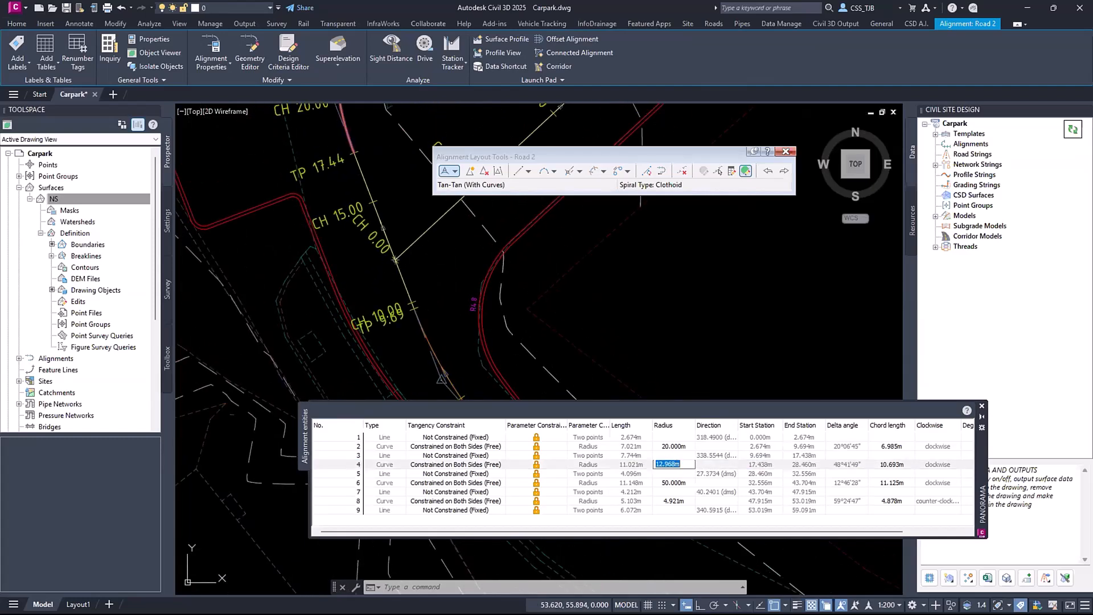
key("Return")
double_click(669, 482)
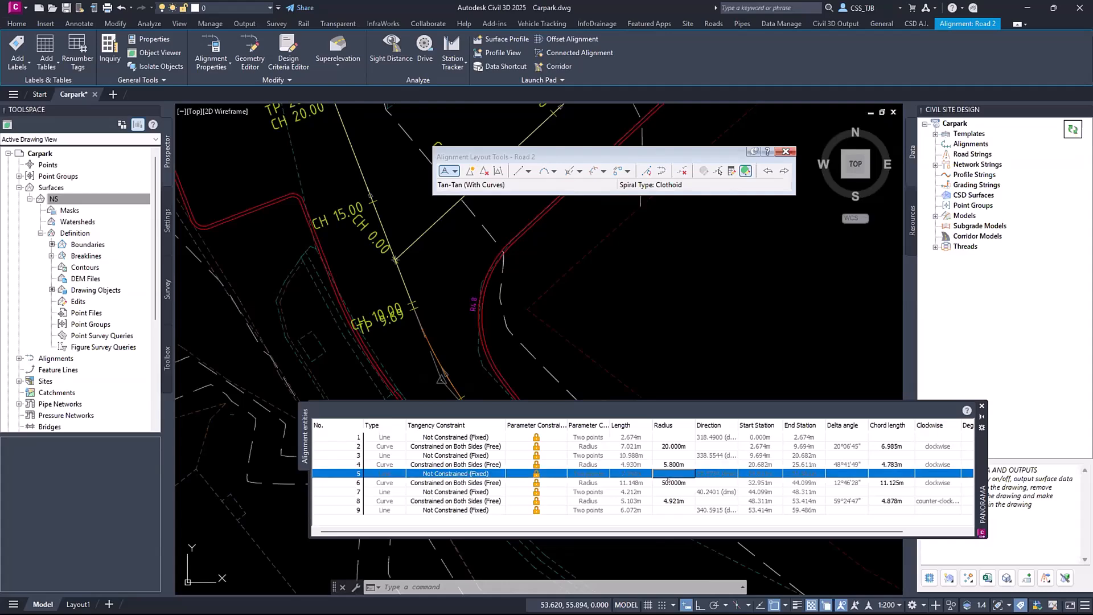
scroll(460, 276, "down", 6)
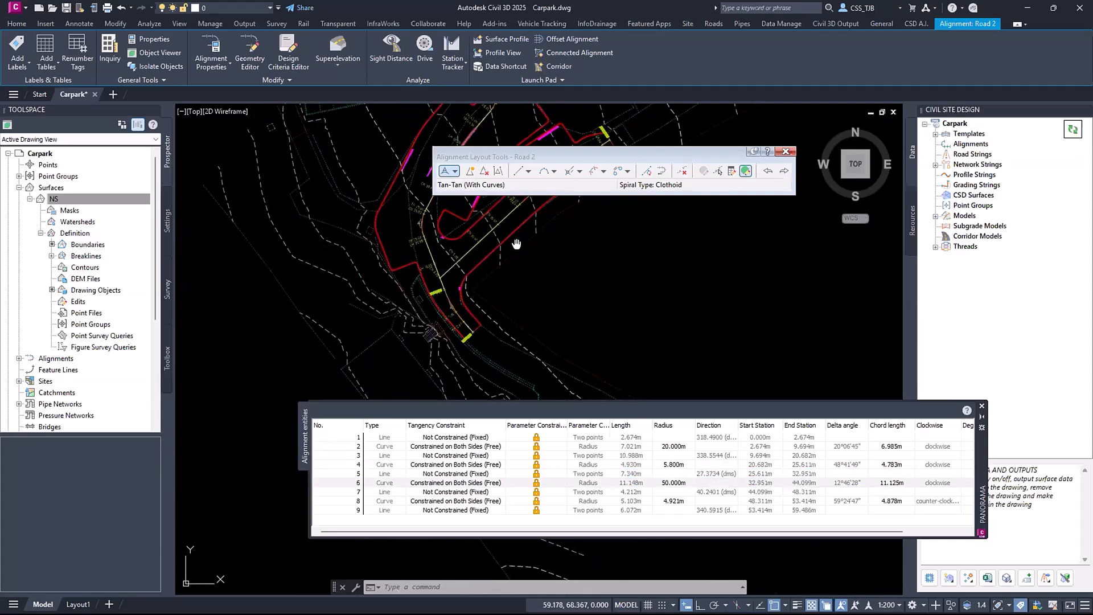
left_click(679, 481)
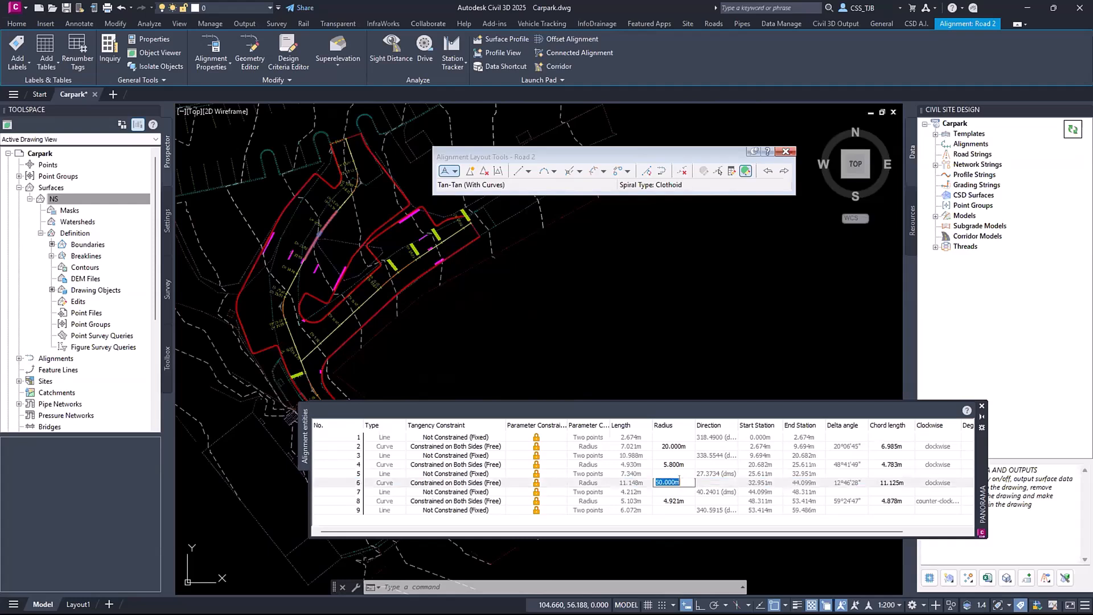
key("Return")
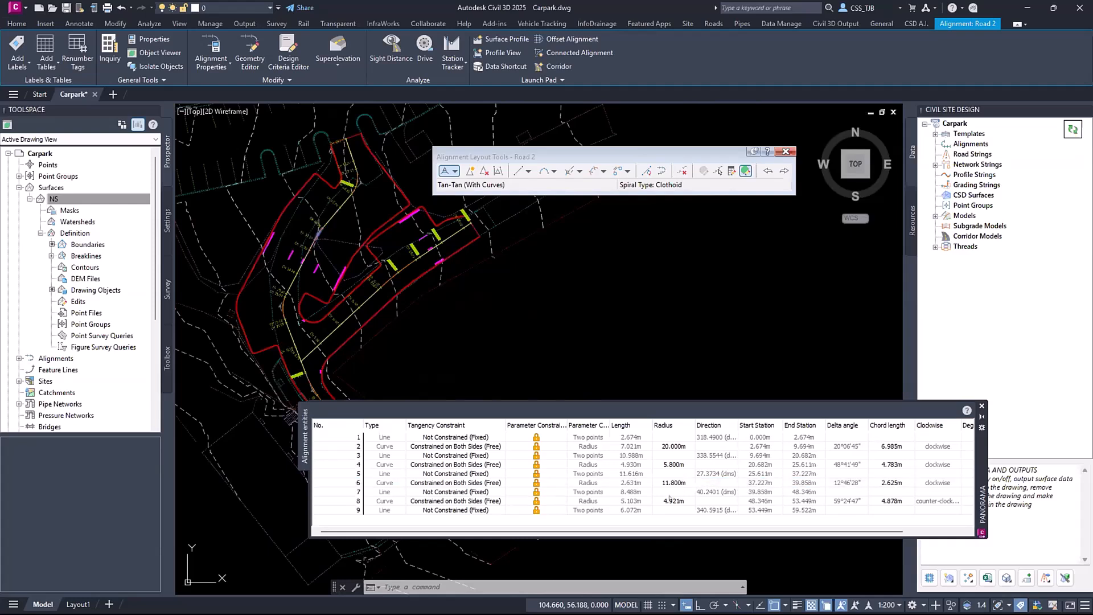
Set the radius of Road 2's last, northernmost curve to 5 m and finish editing the alignment geometry
left_click(670, 500)
type("5")
key("Return")
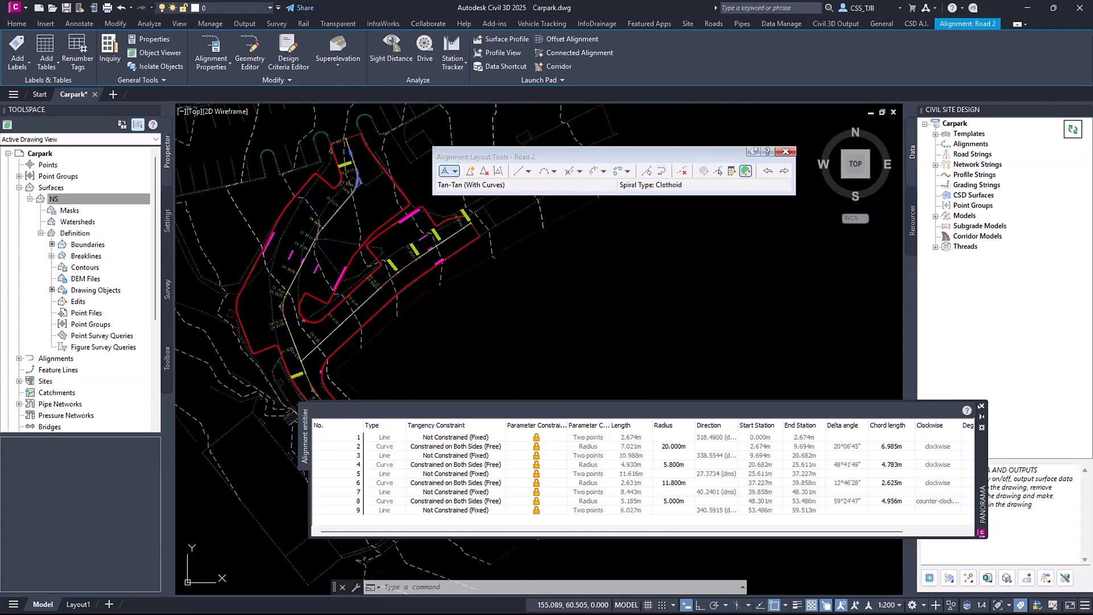
left_click(981, 406)
left_click(786, 151)
key("Escape")
key("Escape")
key("Escape")
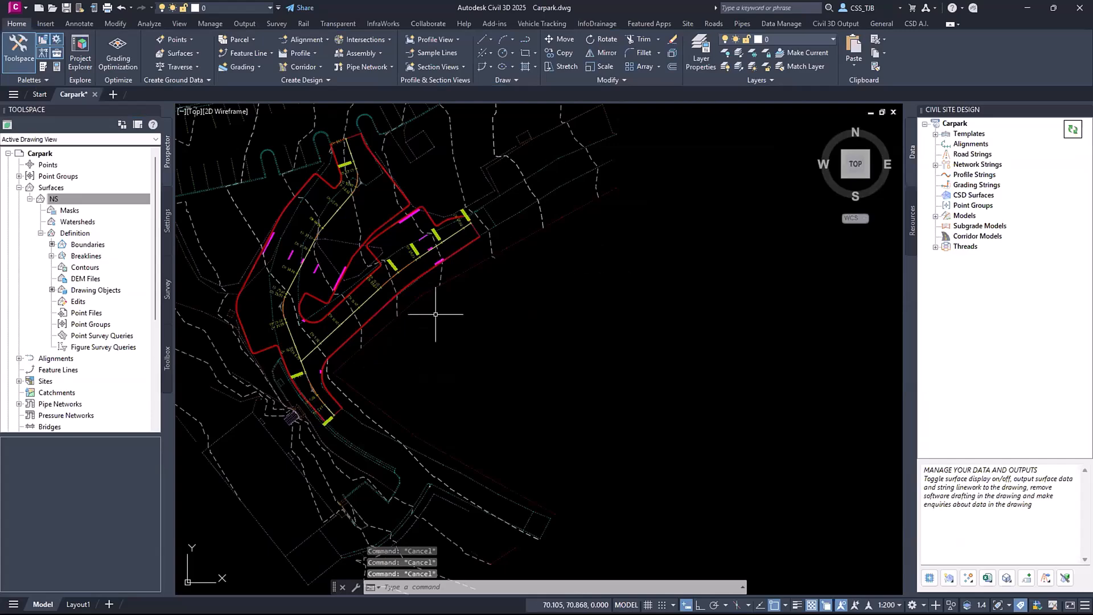
Set the drawing's annotation scale to 1:100
middle_click_drag(436, 314, 597, 298)
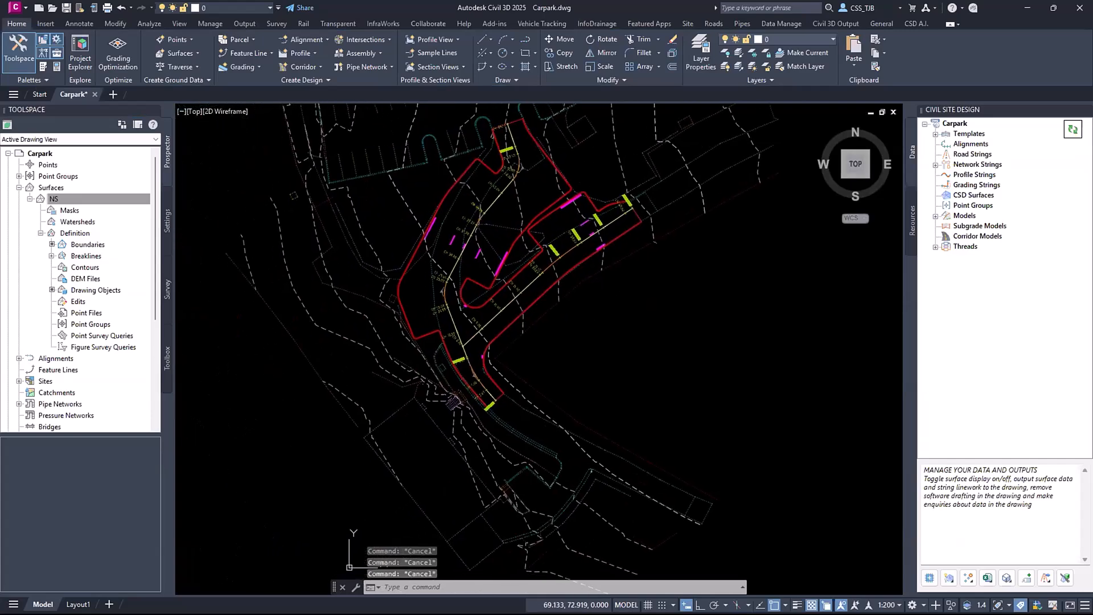
left_click(887, 605)
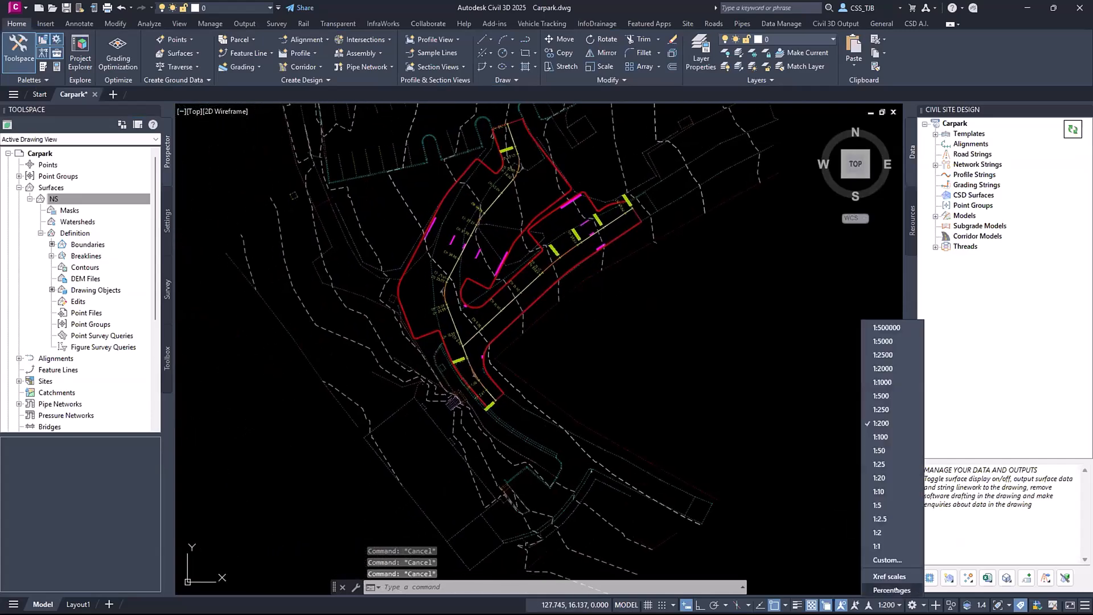
left_click(881, 437)
scroll(571, 280, "up", 2)
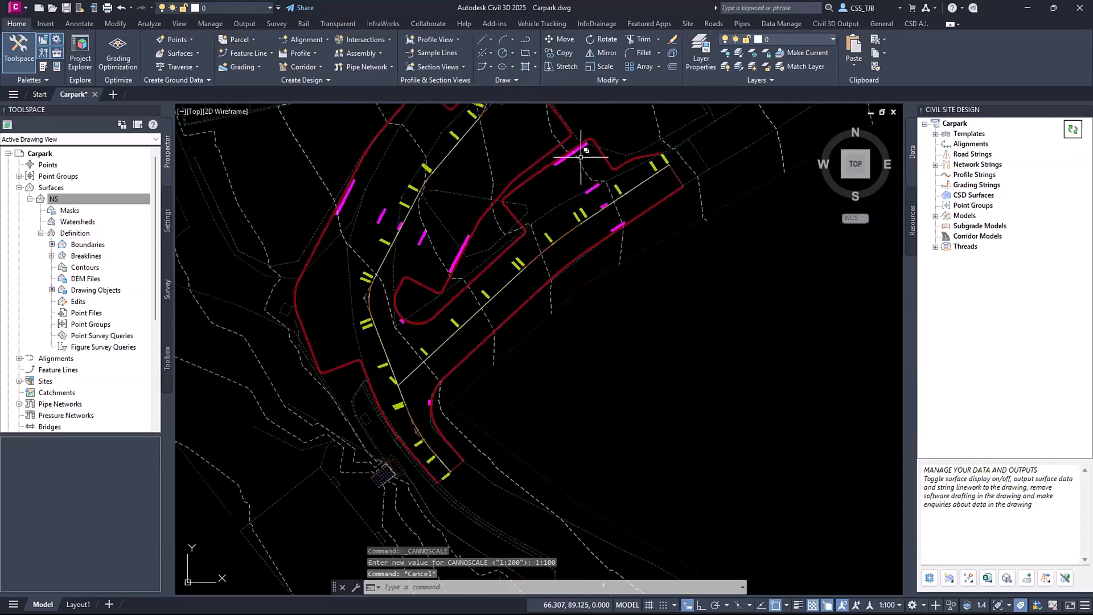
mouse_move(577, 157)
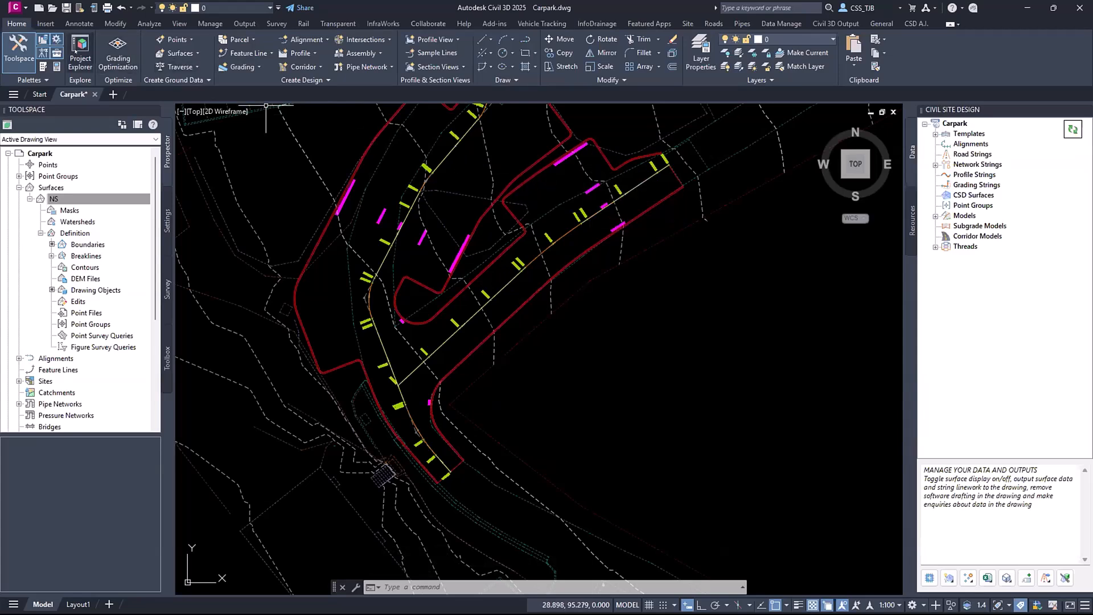
left_click(45, 23)
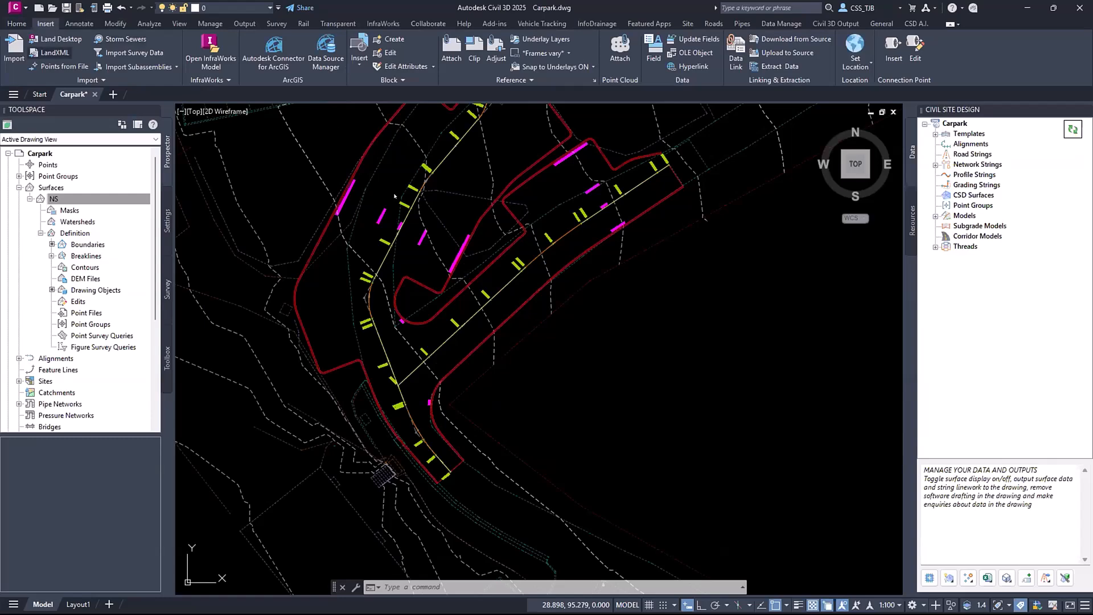
left_click(55, 53)
left_click(444, 219)
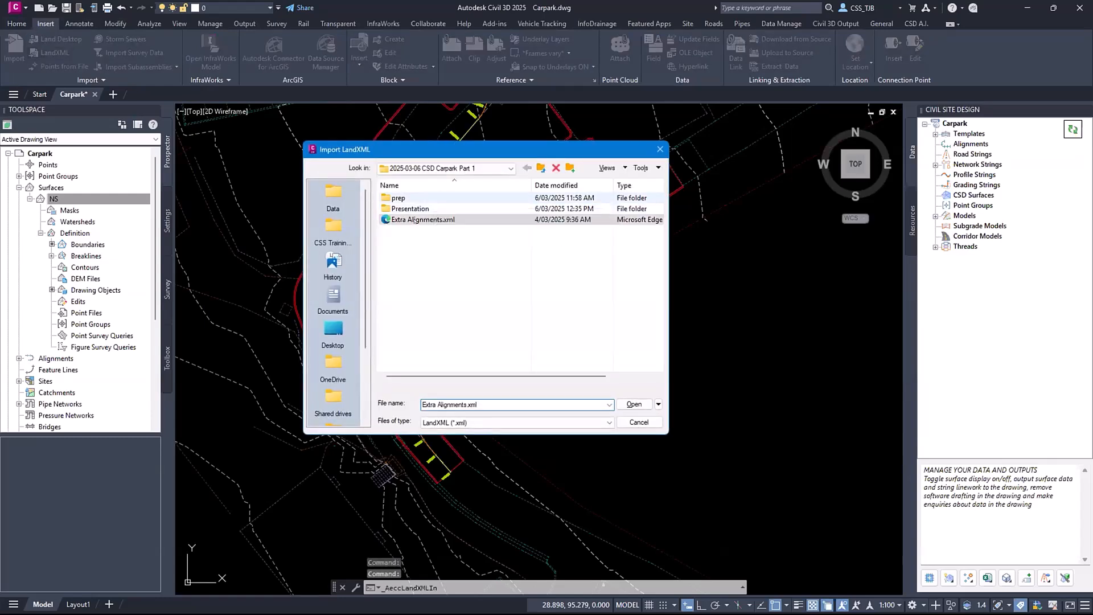
left_click(635, 405)
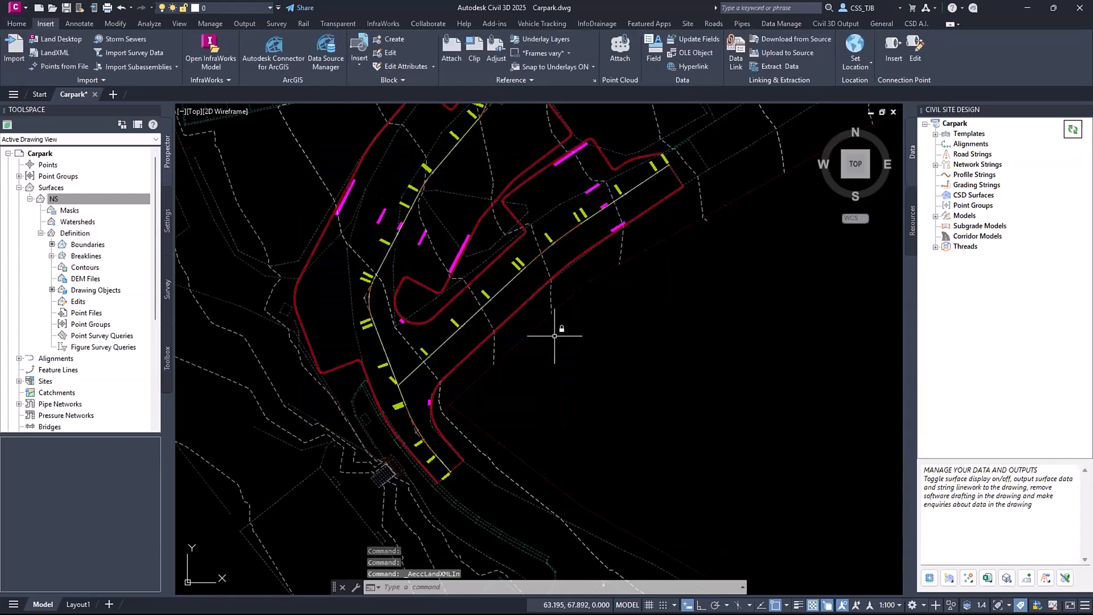
left_click(138, 201)
Set the default alignment label set to <None> in the drawing's Alignment feature settings
left_click(167, 208)
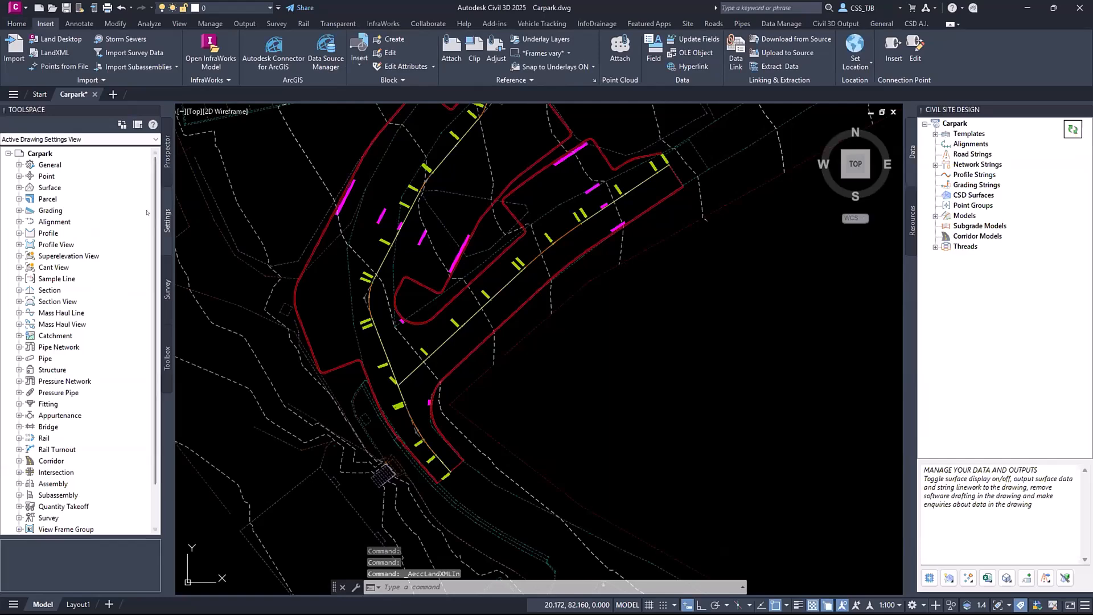
left_click(50, 222)
right_click(50, 223)
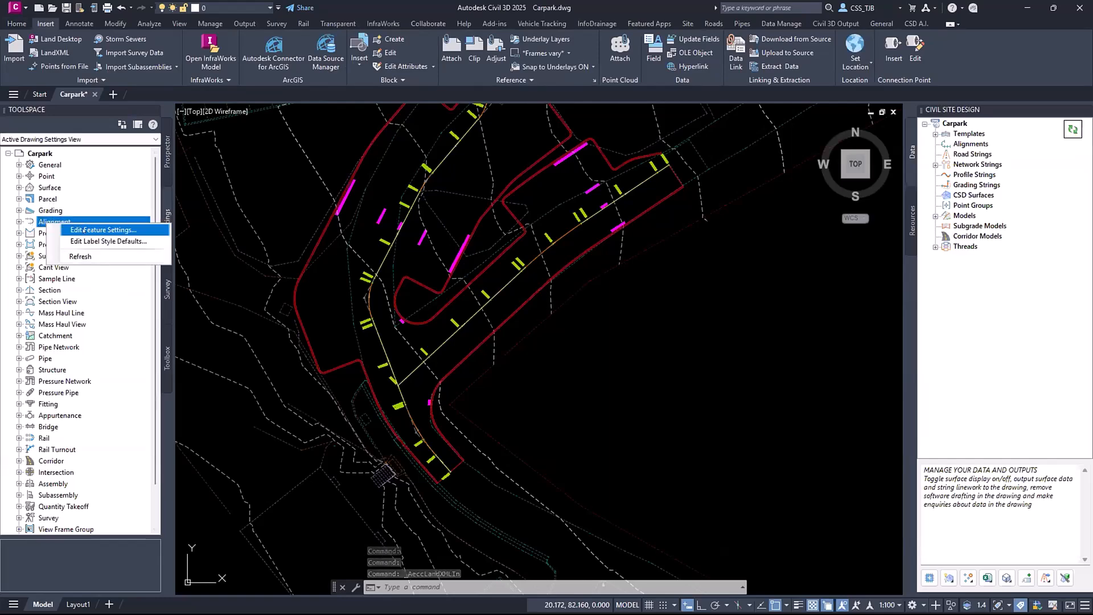
left_click(91, 229)
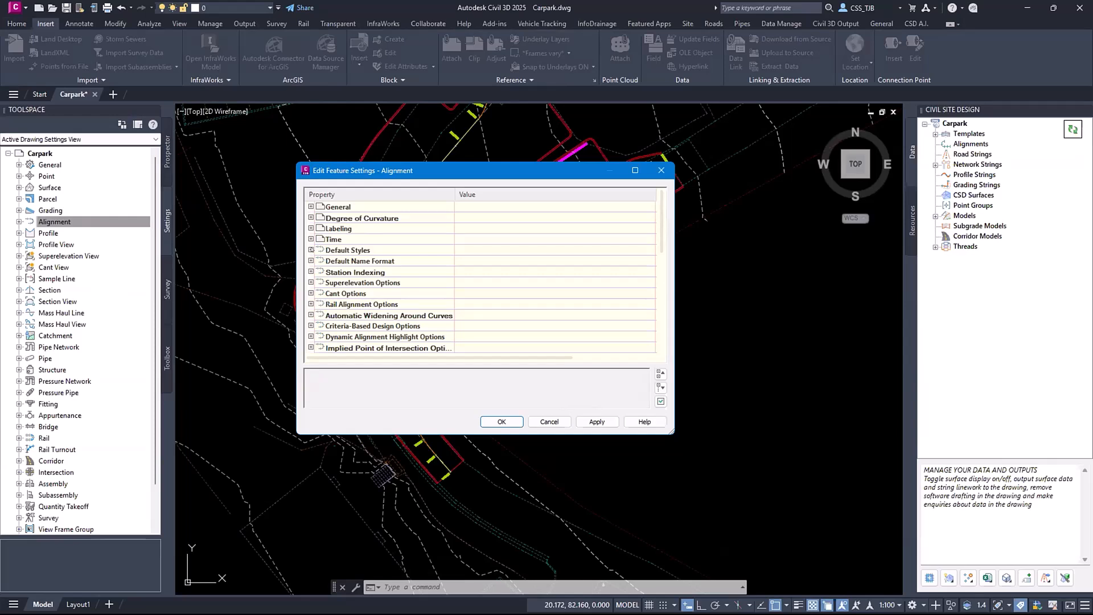
left_click(311, 250)
left_click(572, 283)
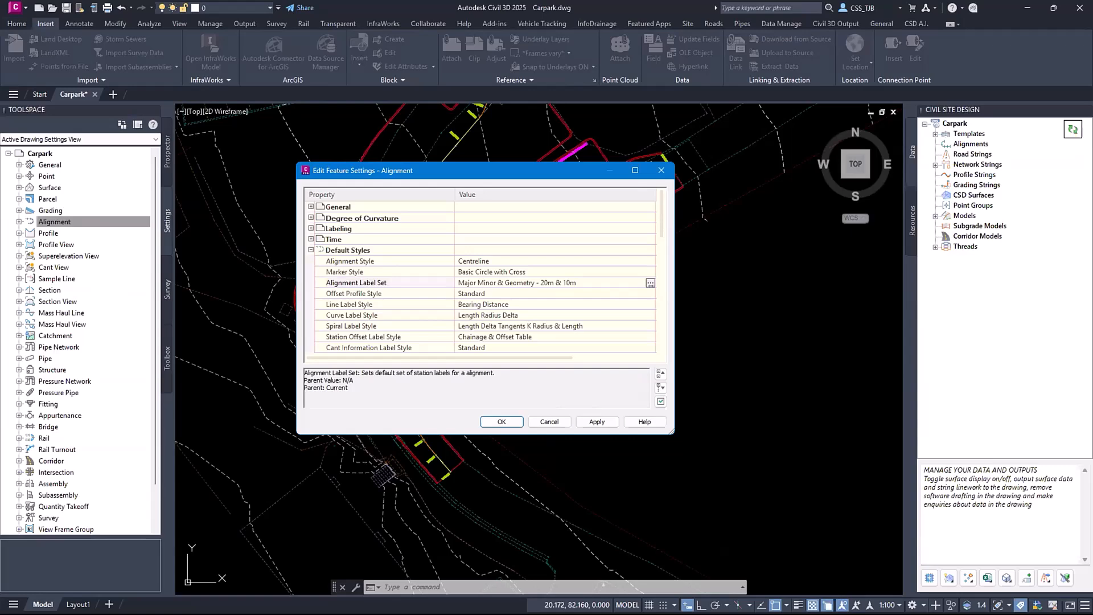
left_click(650, 283)
left_click(400, 211)
left_click(423, 241)
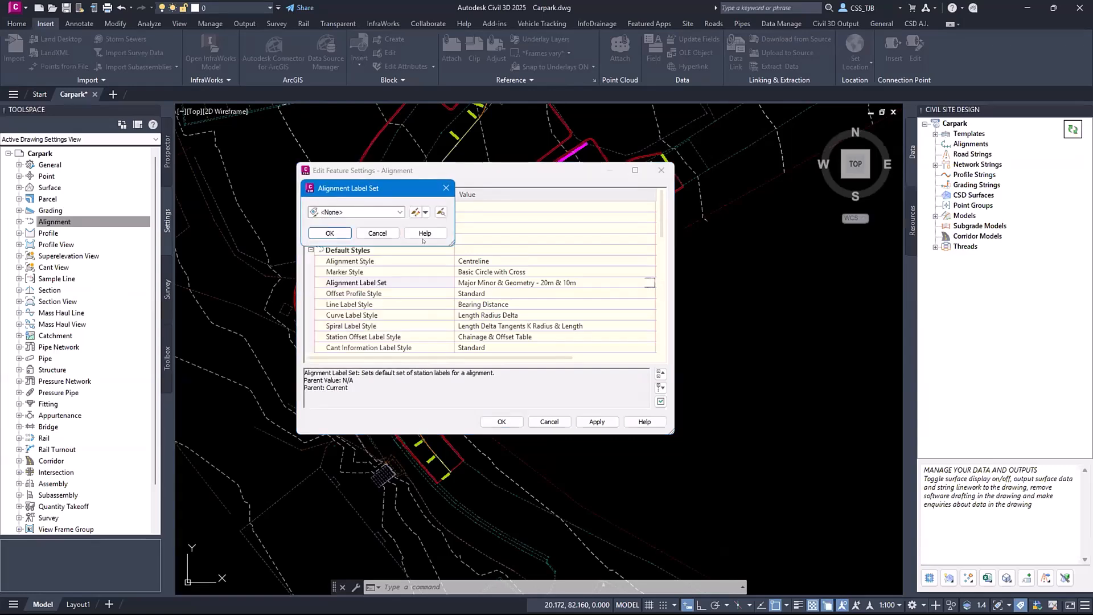
left_click(329, 233)
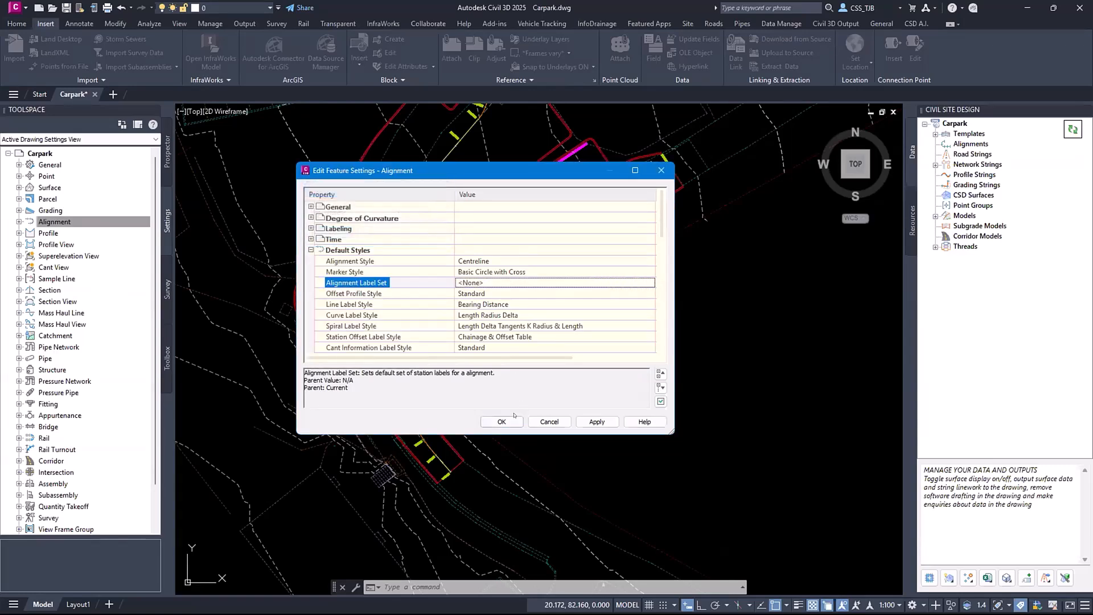
left_click(502, 421)
Import all the alignments from the LandXML file Extra Alignments.xml and inspect the imported Road 1 - REB edge alignment
left_click(167, 151)
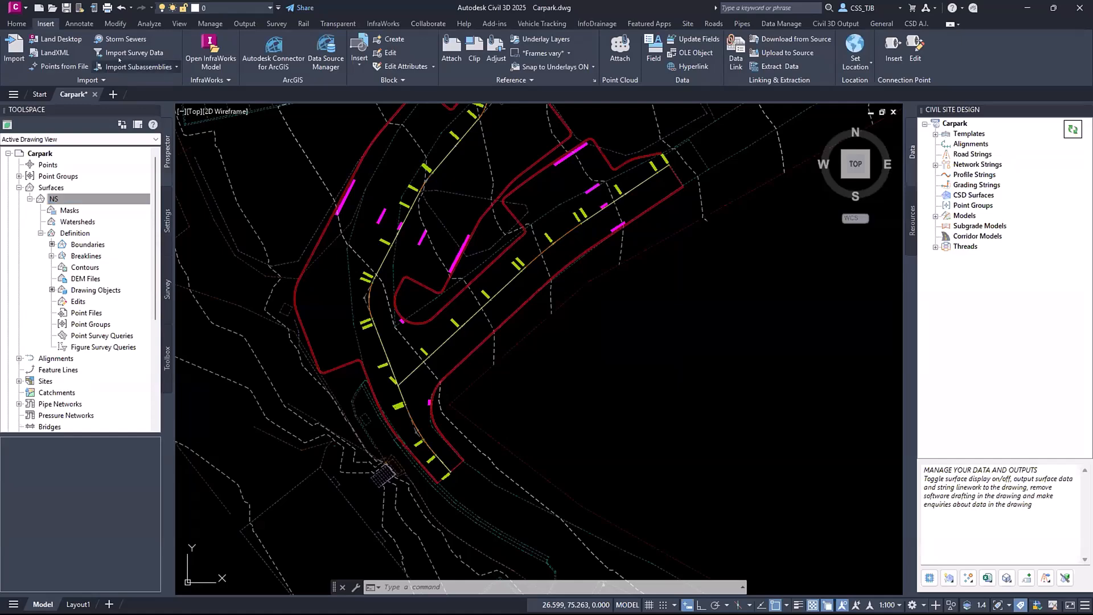
left_click(55, 53)
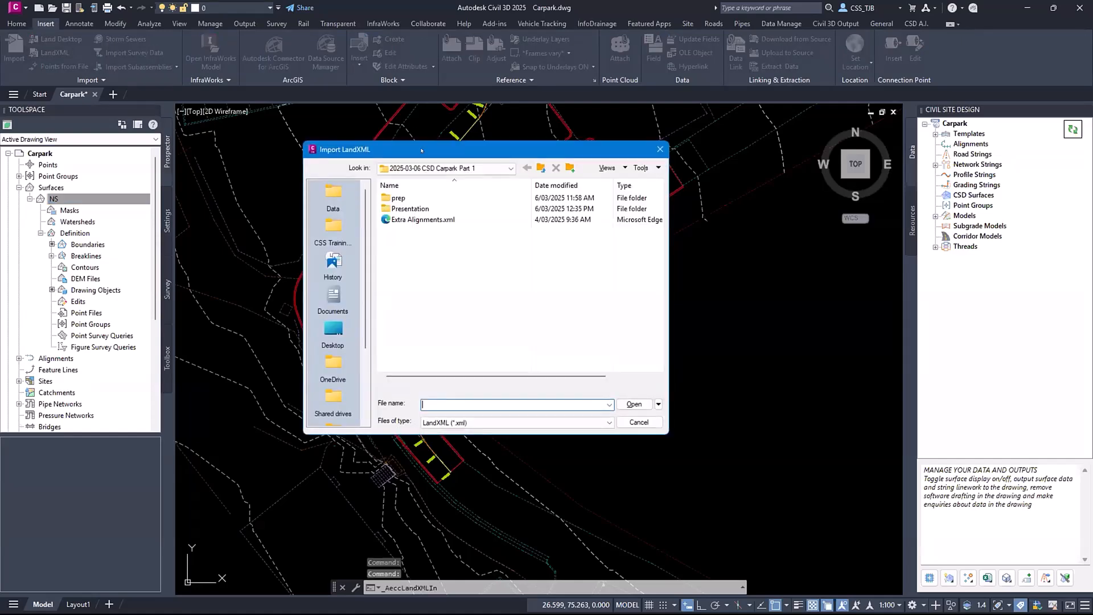
left_click(423, 219)
left_click(634, 404)
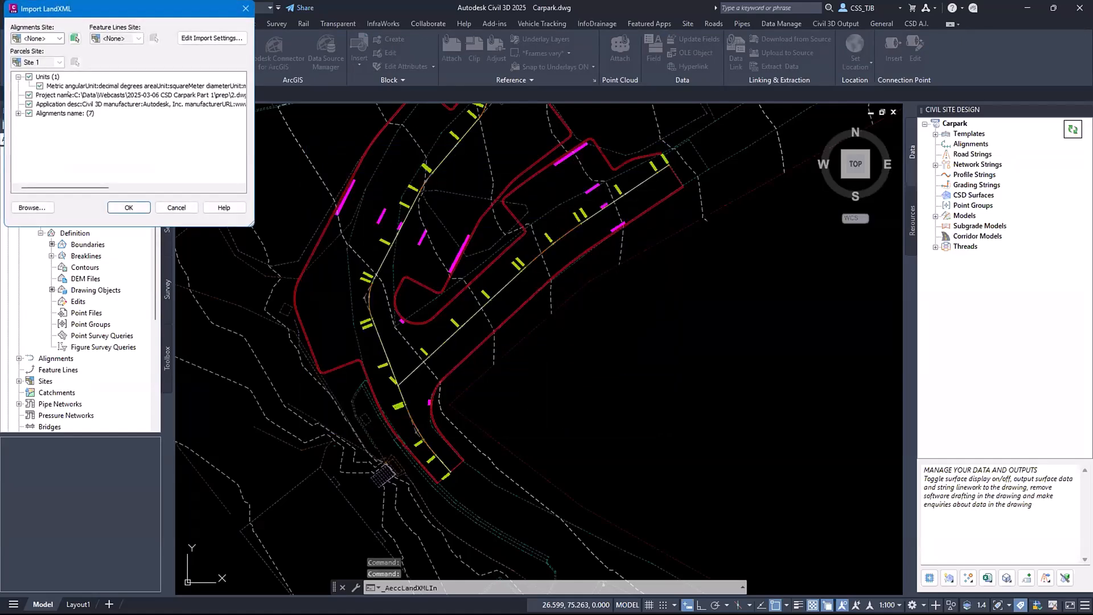
key("Return")
scroll(603, 295, "up", 5)
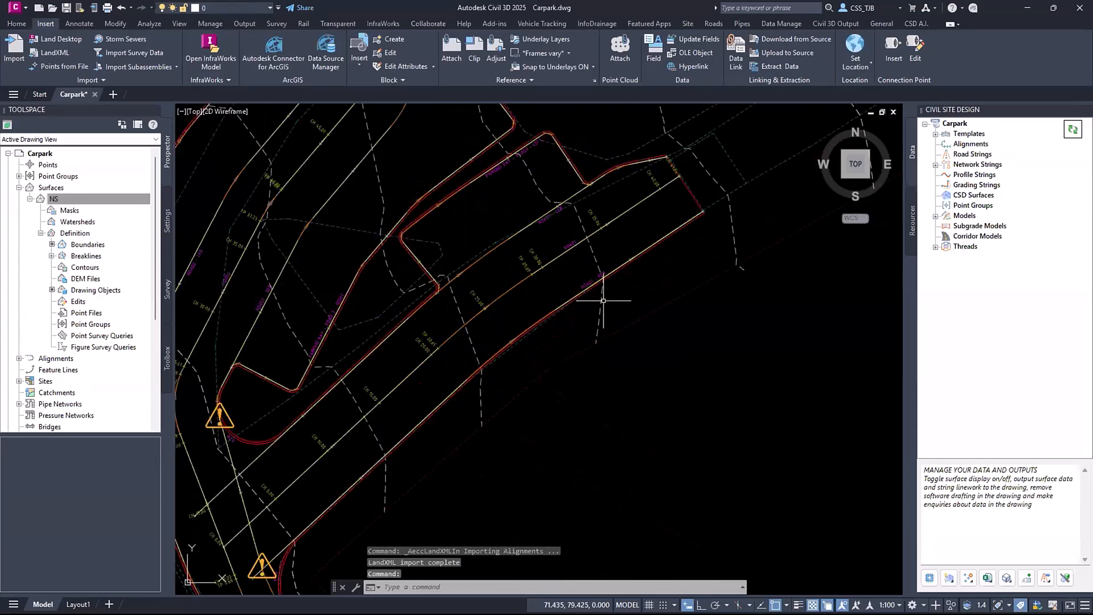
left_click(539, 304)
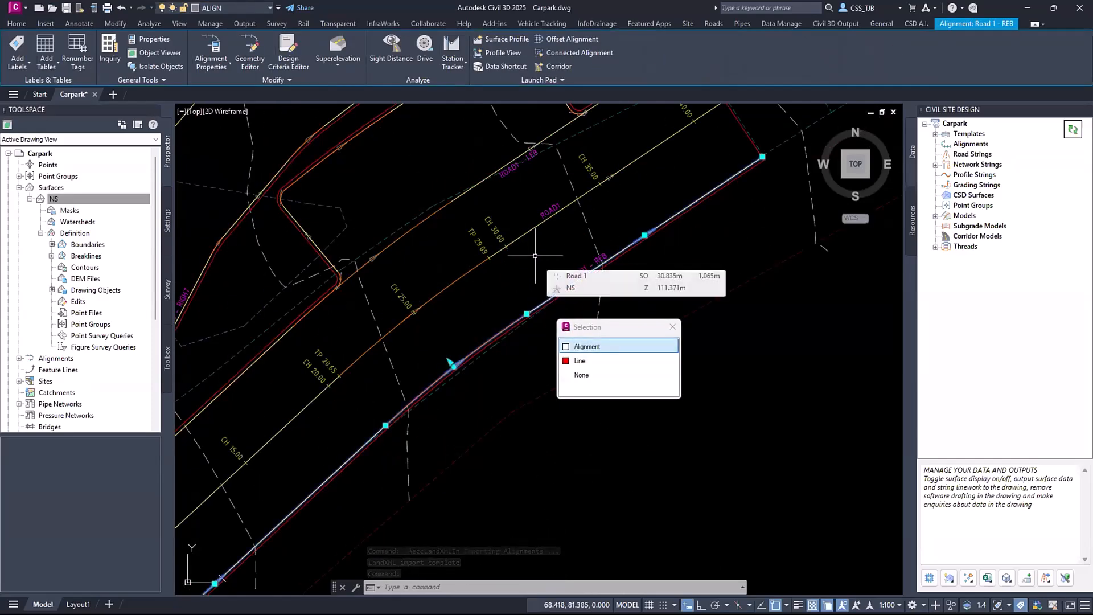
key("Escape")
scroll(512, 268, "down", 3)
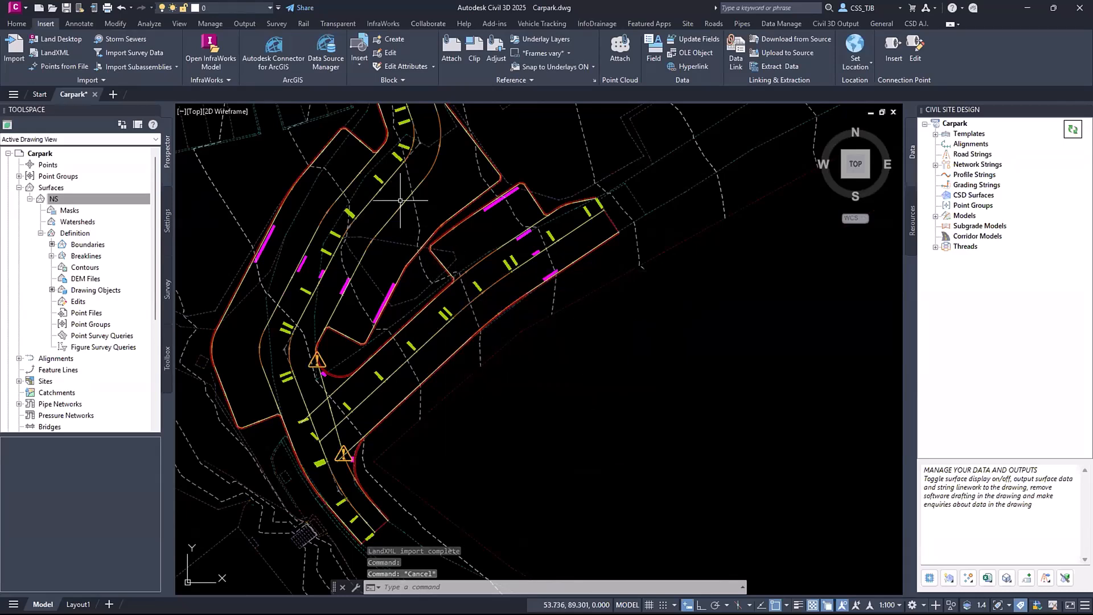
List all of the drawing's centerline alignments, including the imported parking bay and road edge alignments
left_click(54, 198)
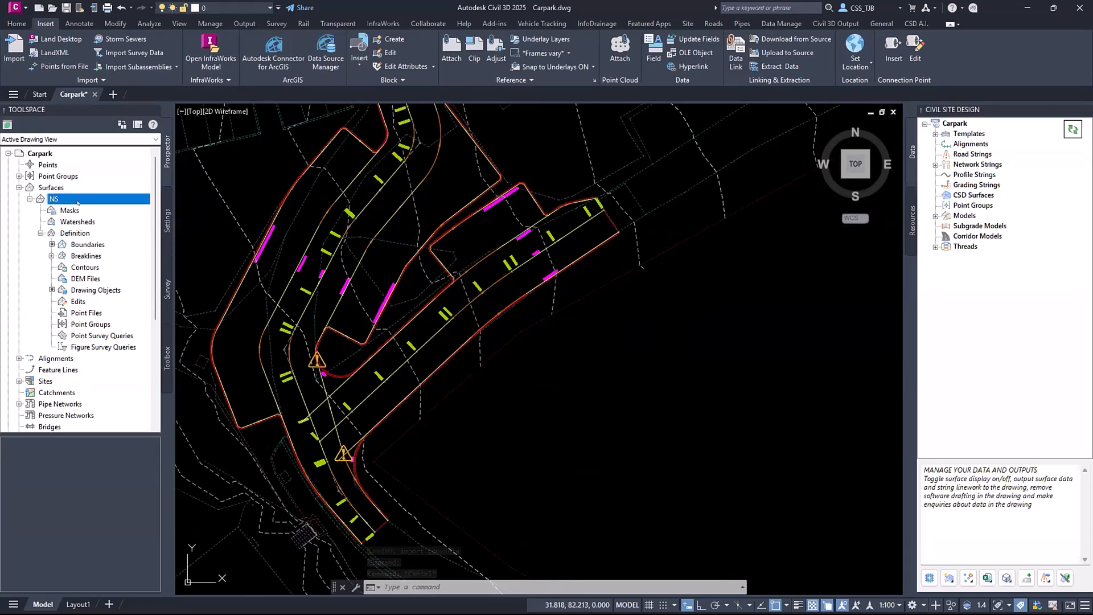
left_click(19, 187)
left_click(19, 199)
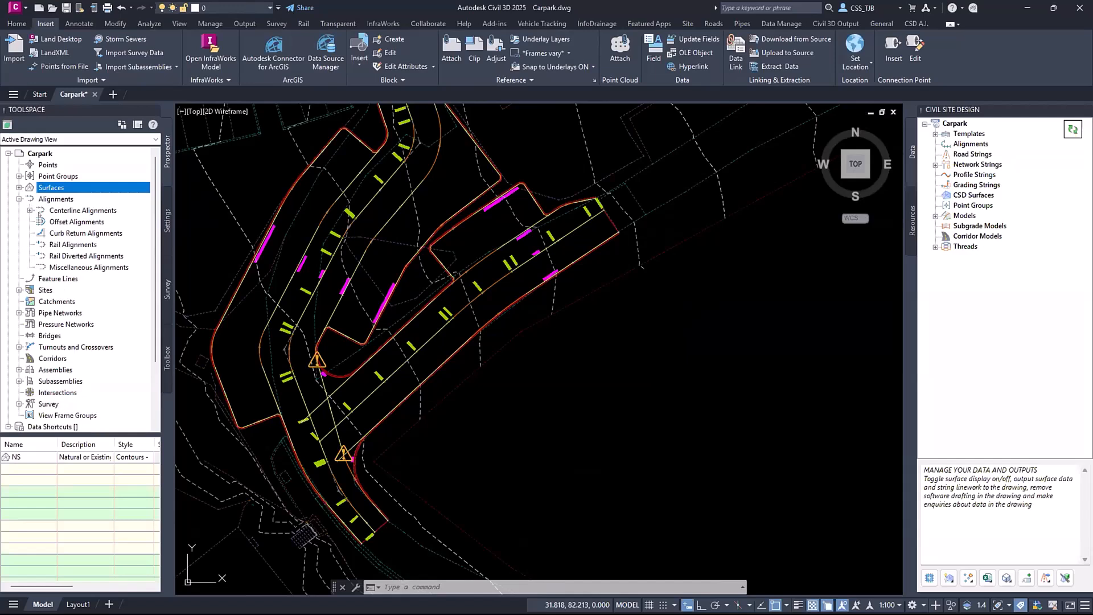
left_click(30, 210)
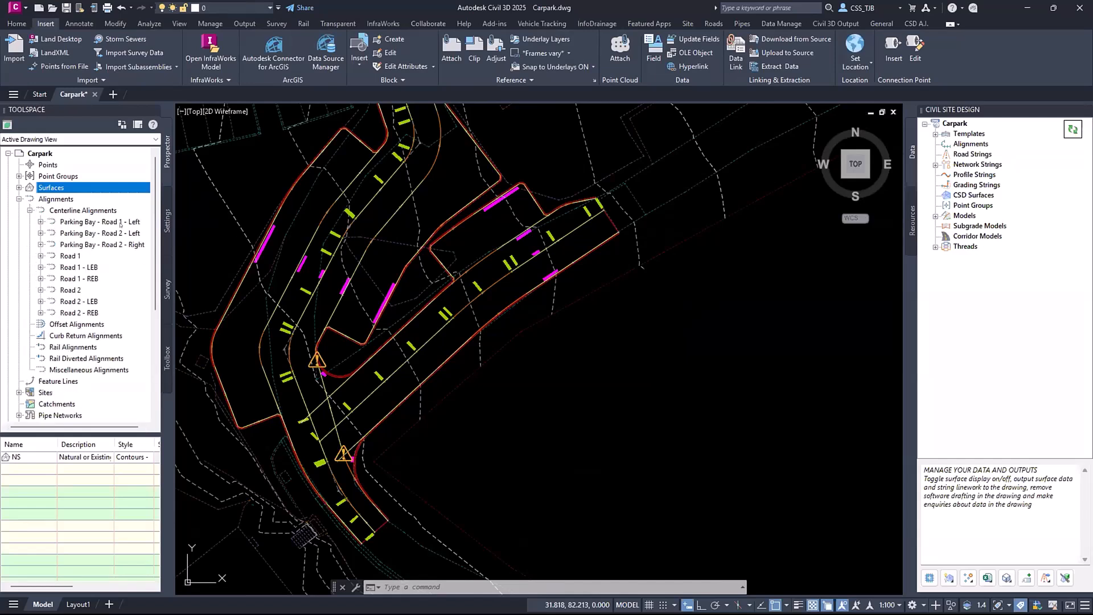
left_click(77, 211)
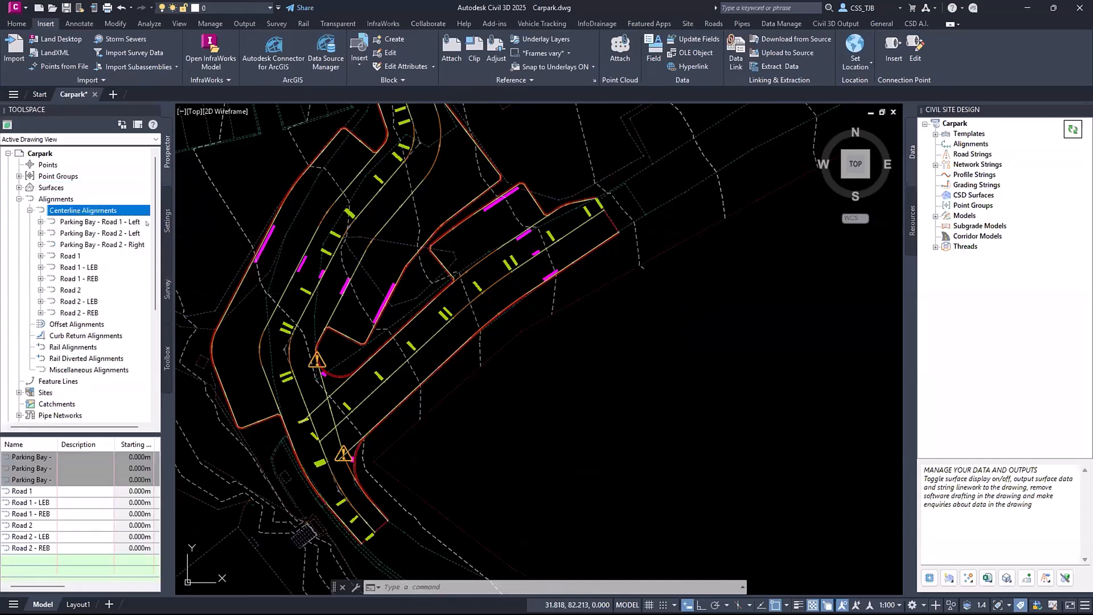
Apply the String style to the three Parking Bay alignments in the drawing
right_click(8, 452)
left_click(10, 454)
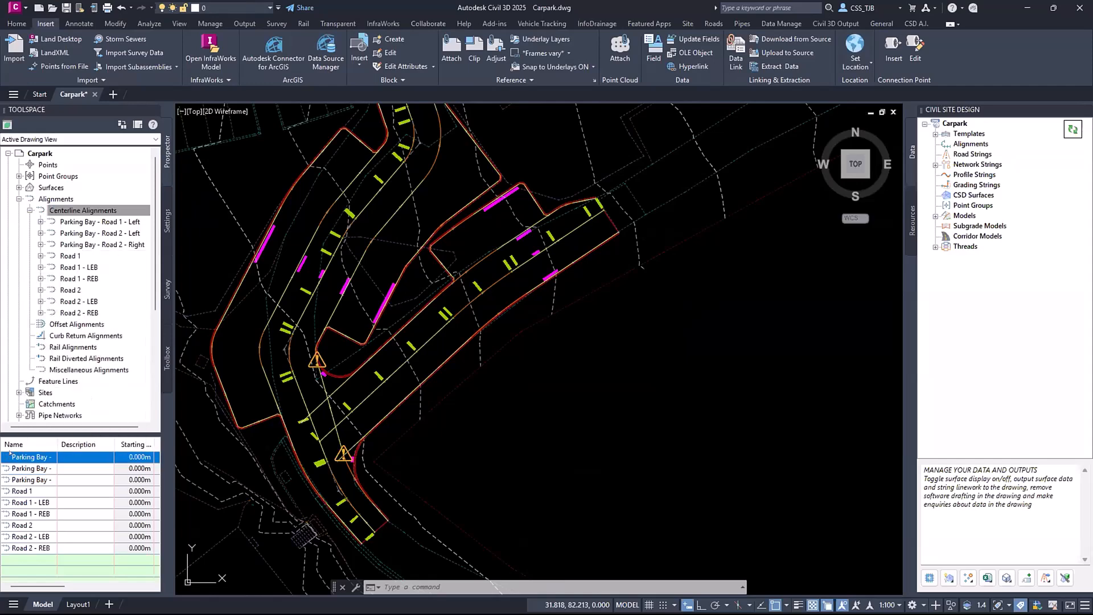
left_click(19, 480, "shift")
right_click(19, 481)
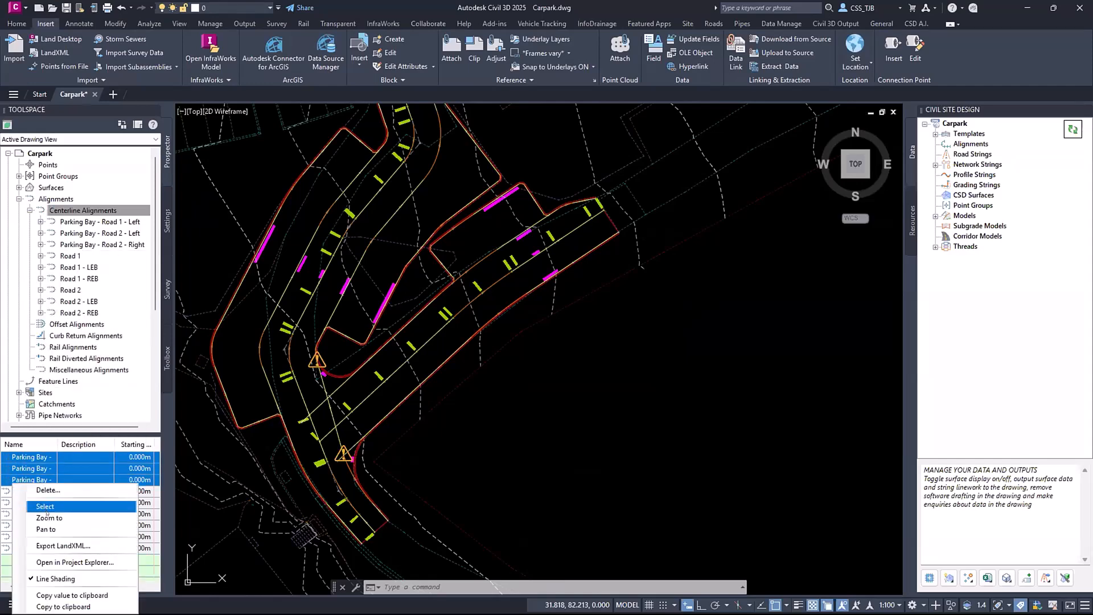
left_click(45, 506)
key("ctrl+1")
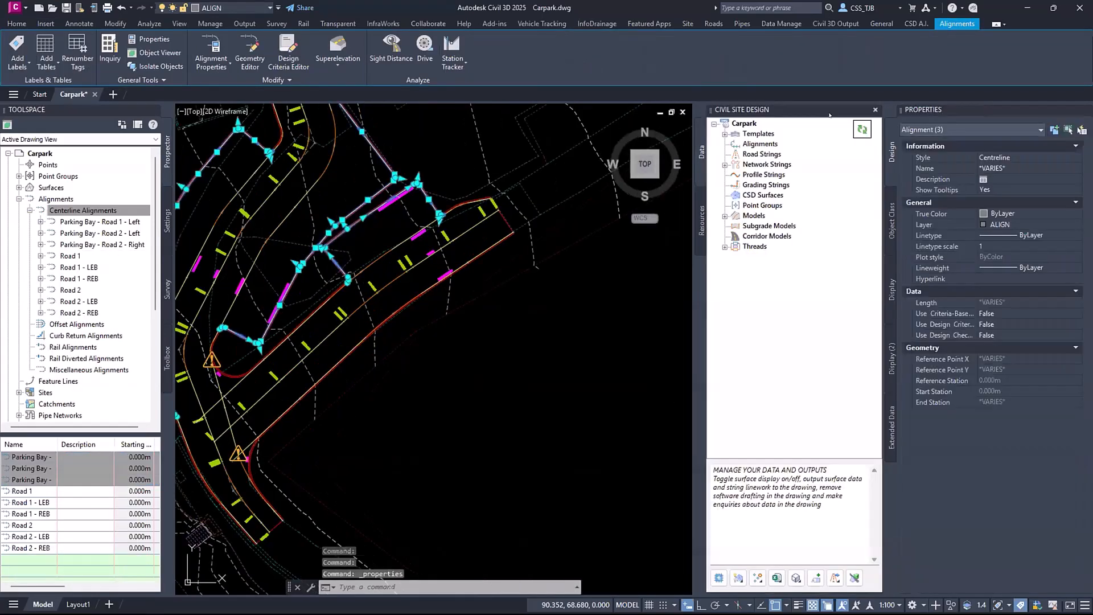
left_click(1006, 155)
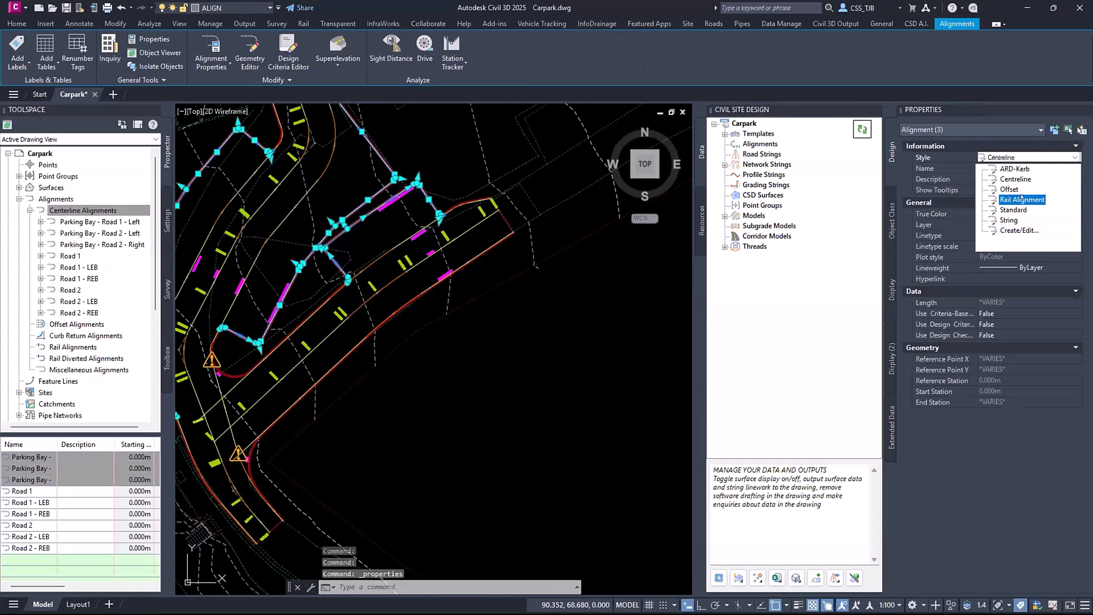
left_click(1015, 219)
key("Escape")
Apply the Offset style to the Road 1 - LEB, Road 1 - REB, Road 2 - LEB and Road 2 - REB alignments
mouse_move(351, 394)
middle_mouse_down()
mouse_move(500, 302)
mouse_move(531, 270)
middle_mouse_up()
left_click(31, 503)
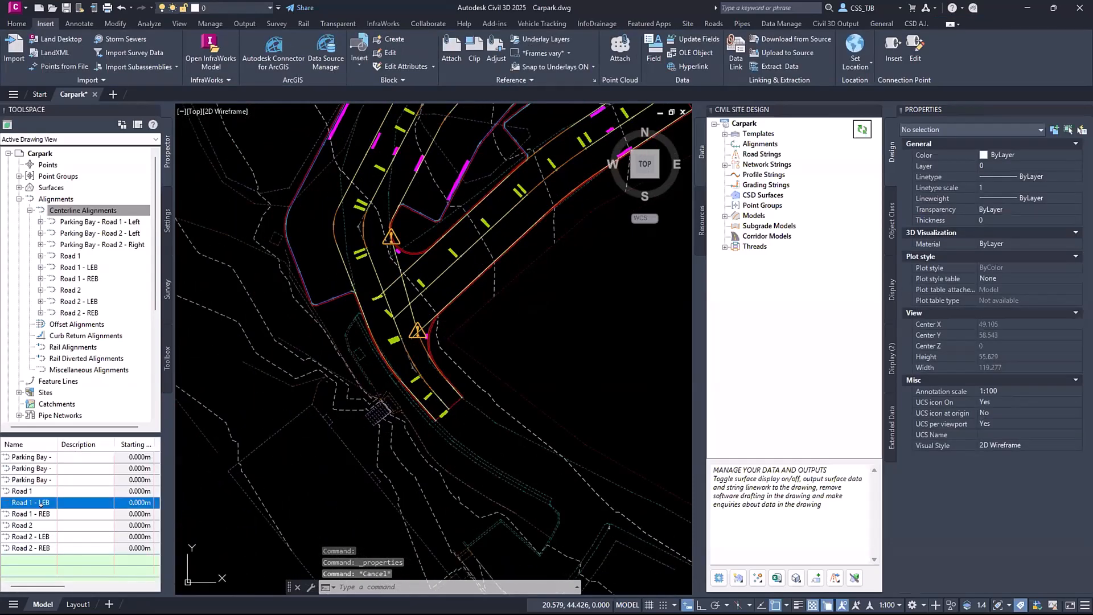
left_click(31, 513, "shift")
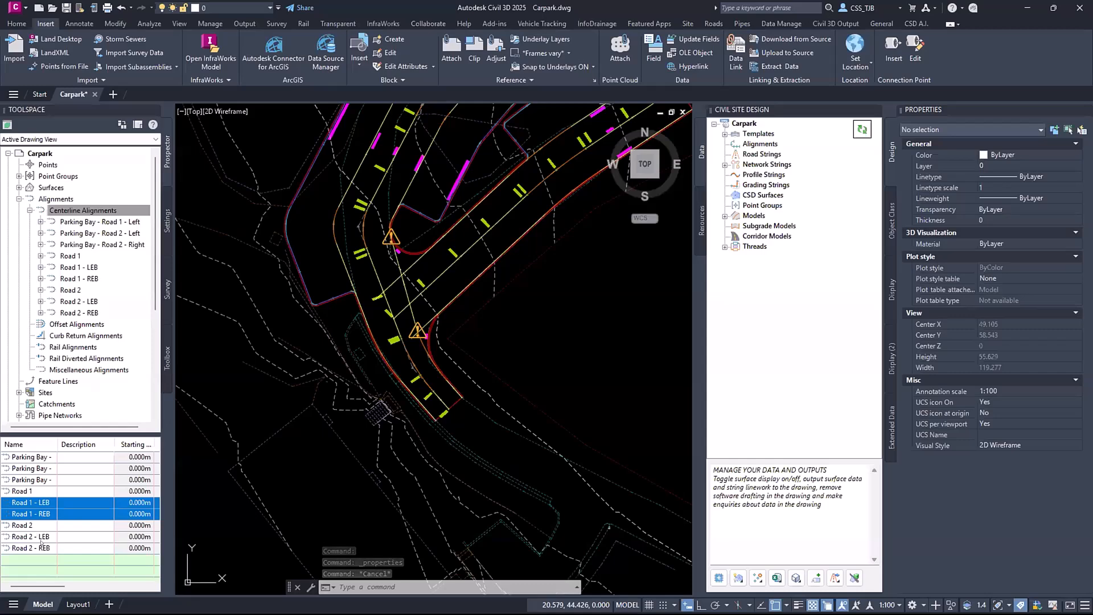
left_click(34, 537, "ctrl")
left_click(34, 548, "ctrl")
scroll(123, 577, "right", 5)
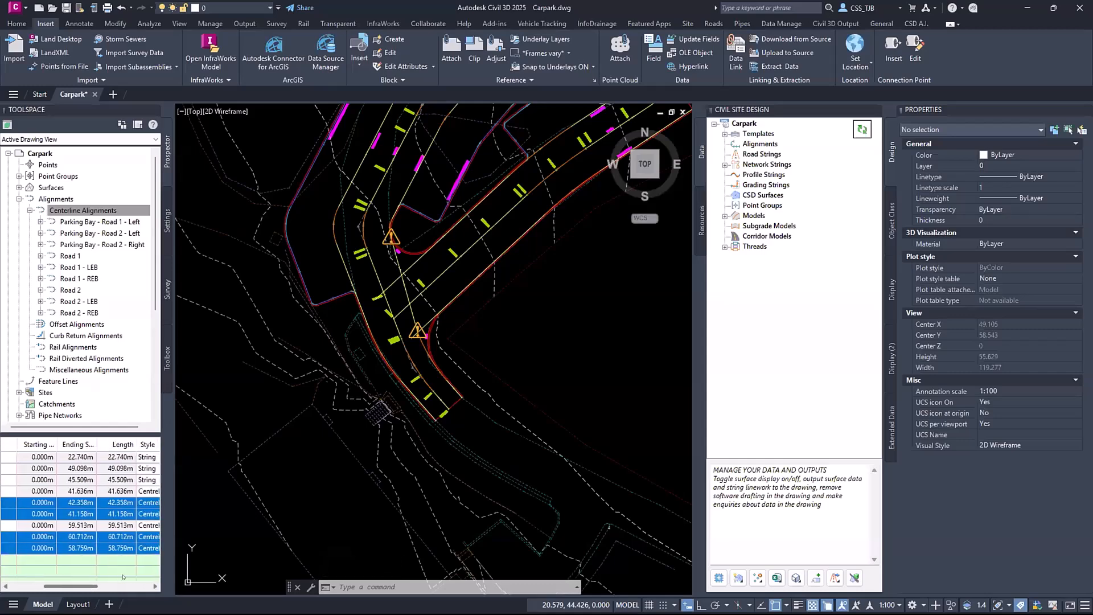
right_click(146, 449)
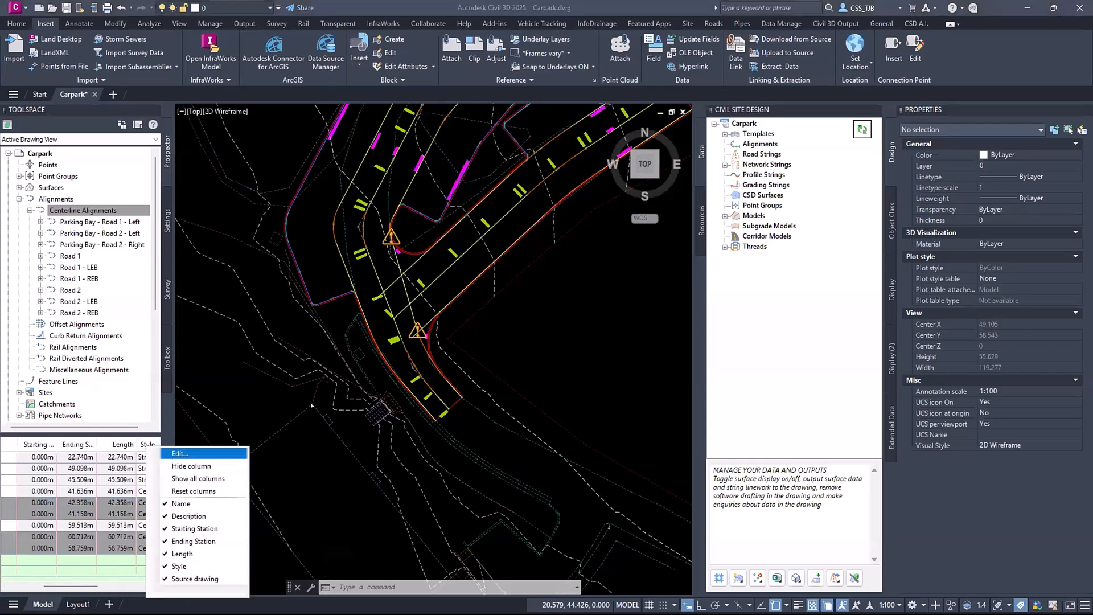
left_click(170, 456)
left_click(338, 216)
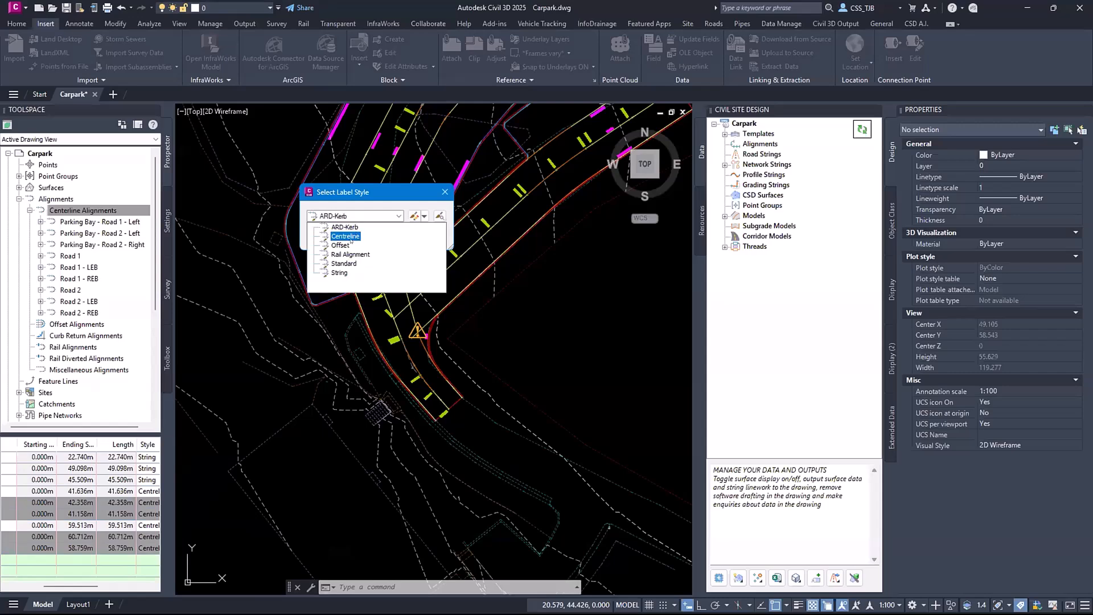
left_click(333, 246)
left_click(328, 237)
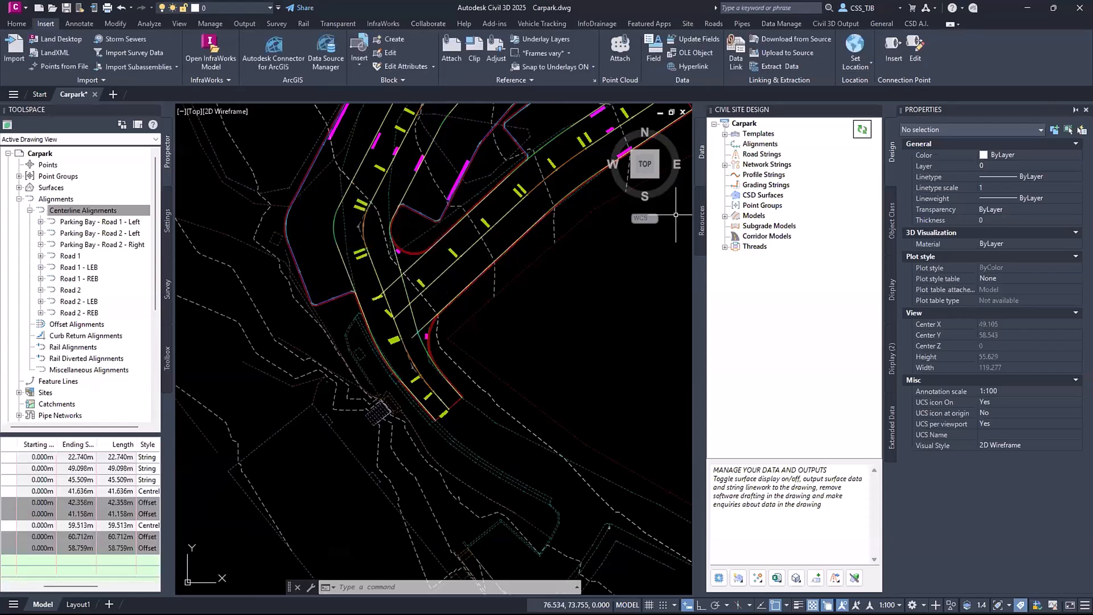
key("ctrl+1")
key("Escape")
key("Escape")
key("Escape")
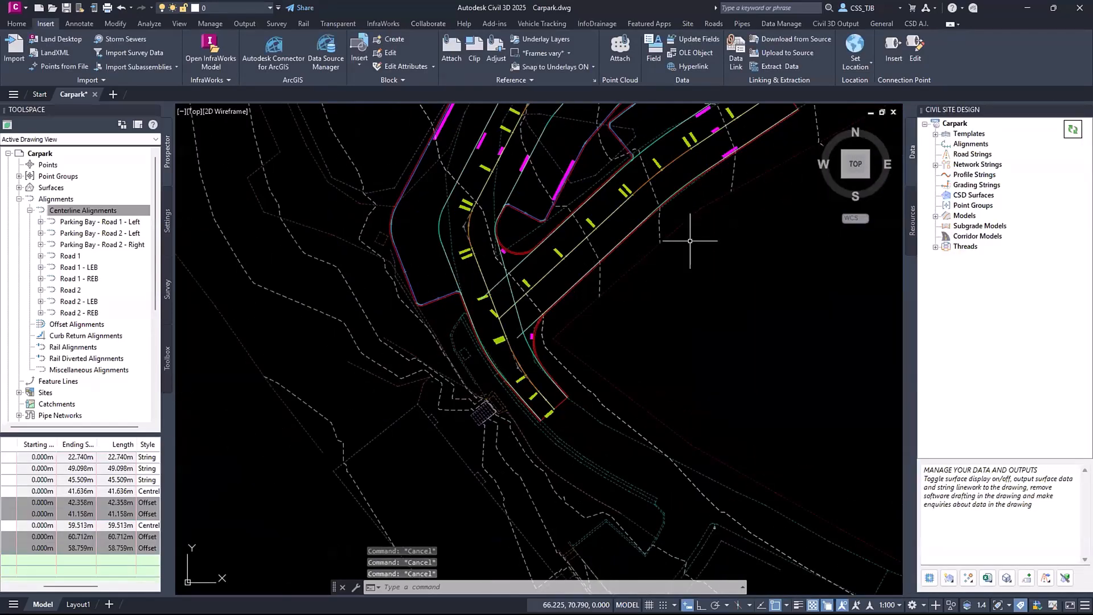
Examine the restyled parking bay and Road 2 edge alignments where they meet along the road
middle_click_drag(686, 239, 658, 323)
scroll(456, 171, "up", 6)
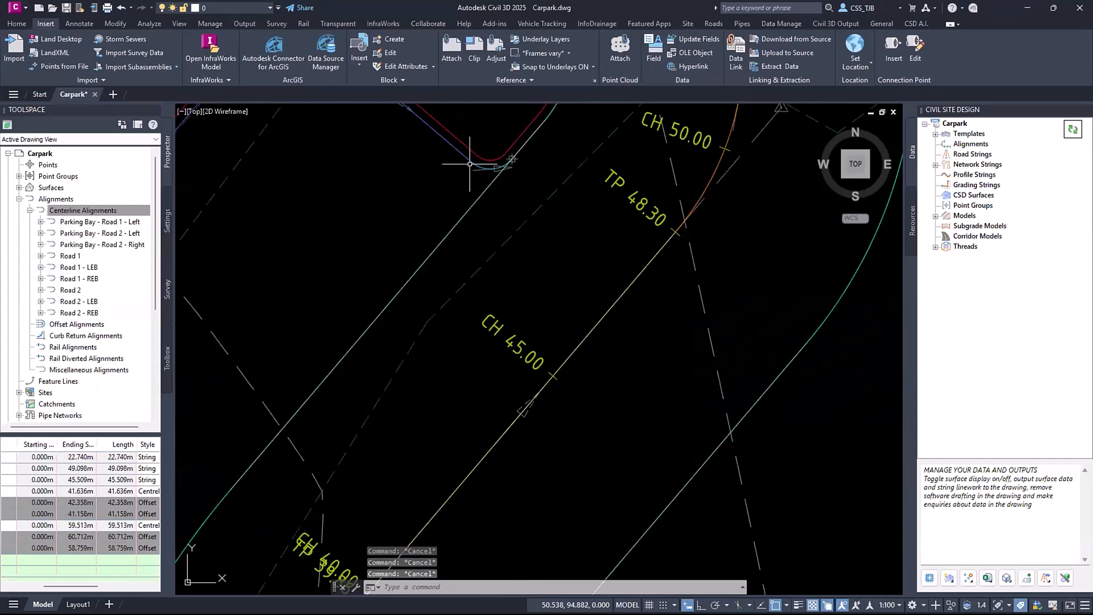
left_click(471, 163)
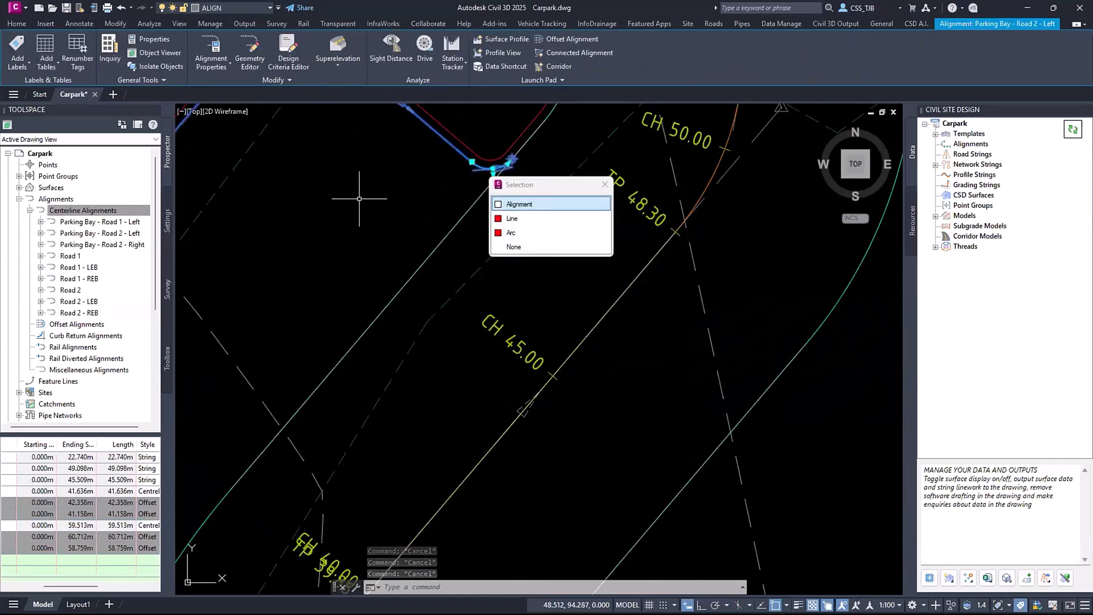
scroll(416, 210, "down", 5)
key("Escape")
left_click(433, 213)
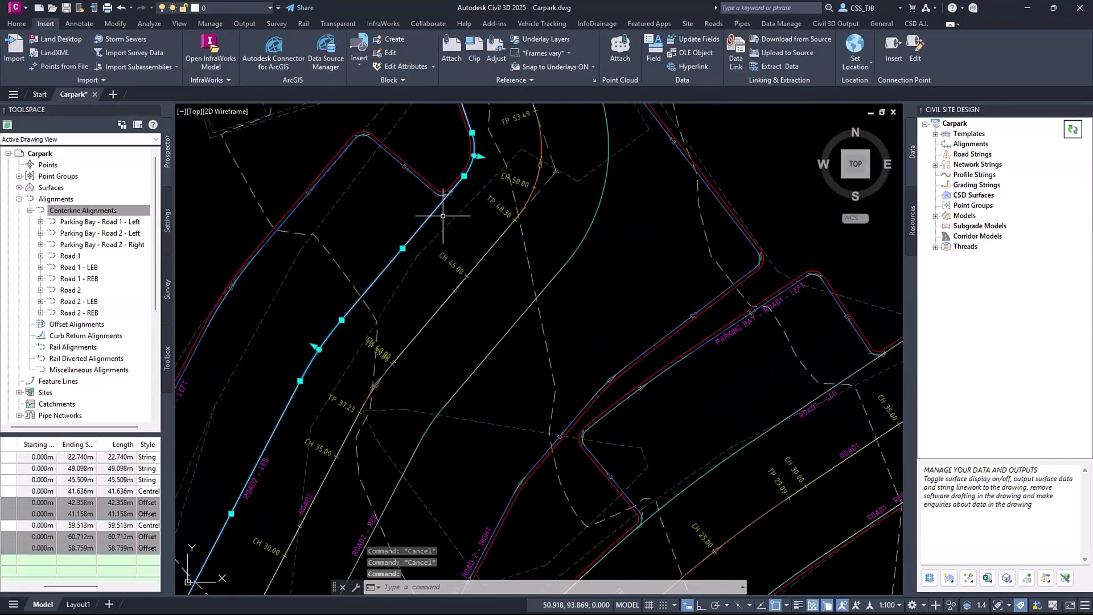
left_click(569, 263)
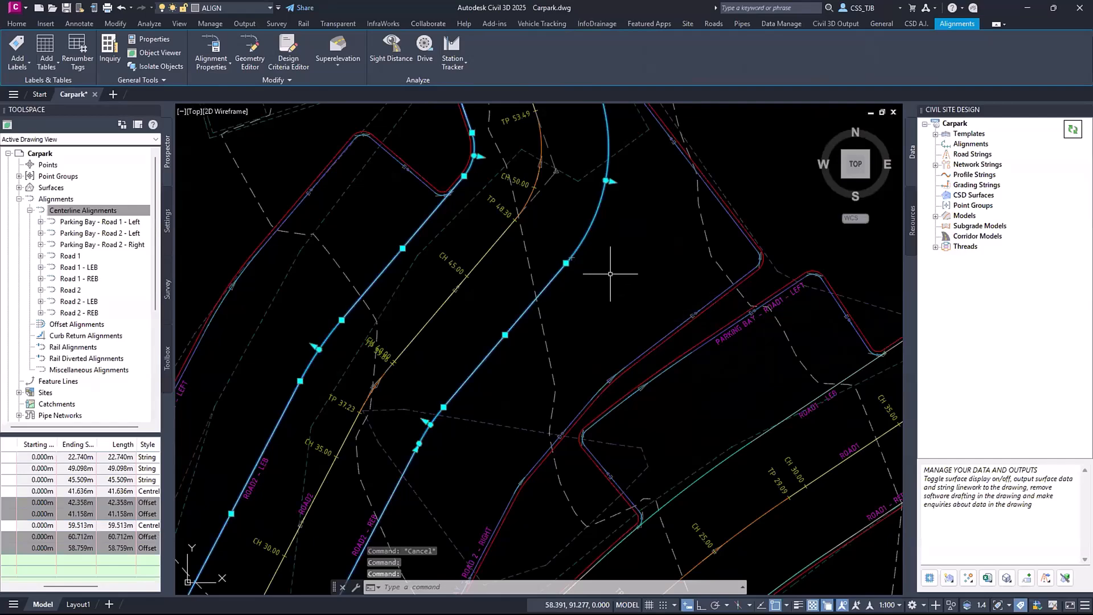
key("Escape")
scroll(607, 282, "down", 3)
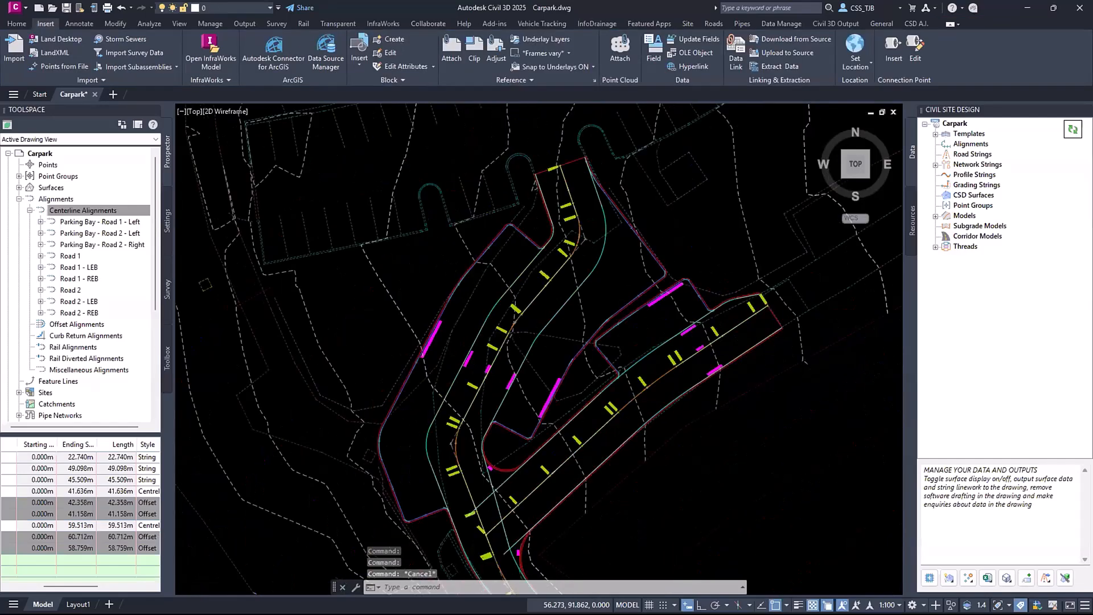
scroll(542, 218, "up", 2)
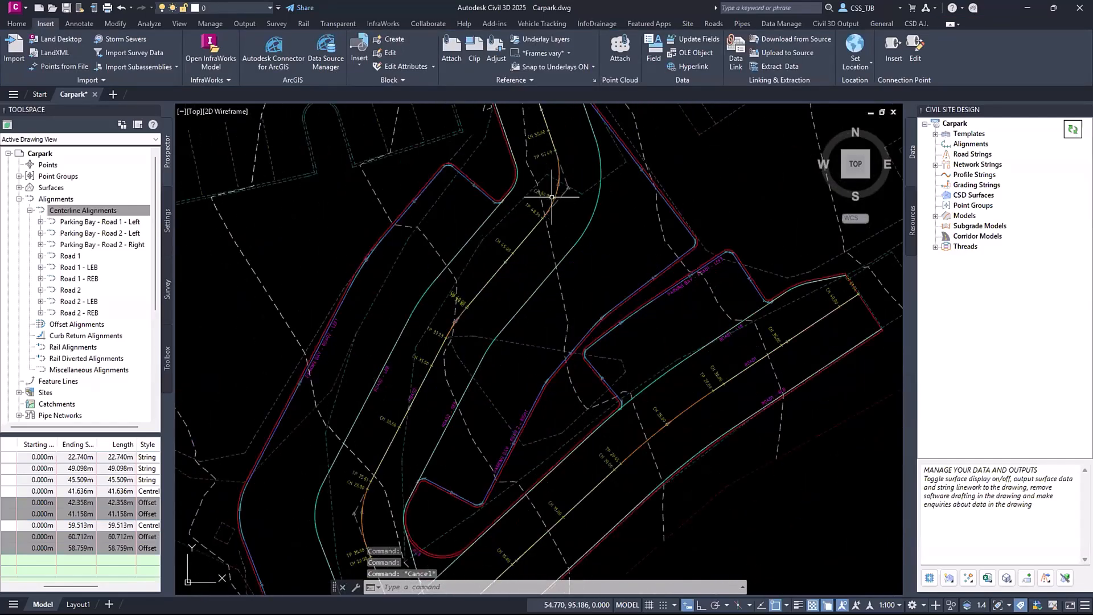
mouse_move(552, 197)
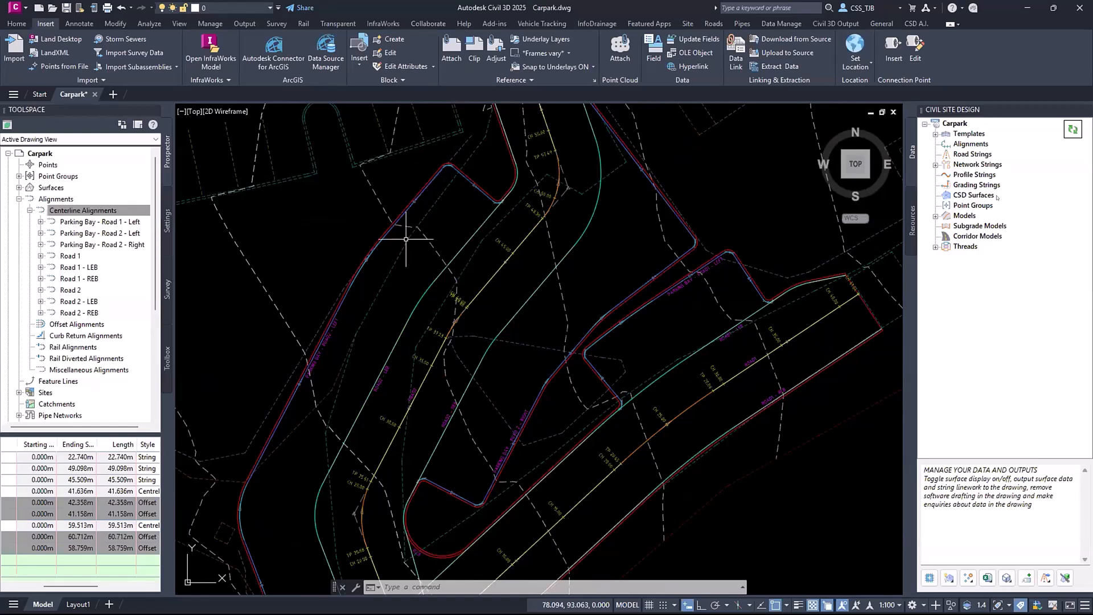
Create a new local cross-section template named Local Road in the Civil Site Design template editor
left_click(959, 133)
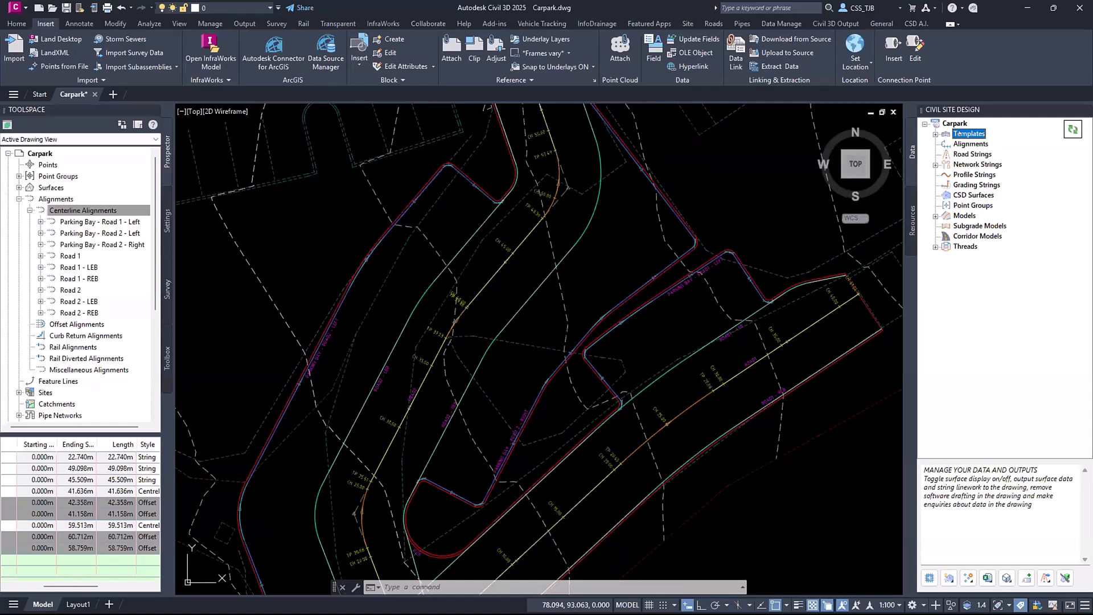
right_click(960, 133)
left_click(989, 140)
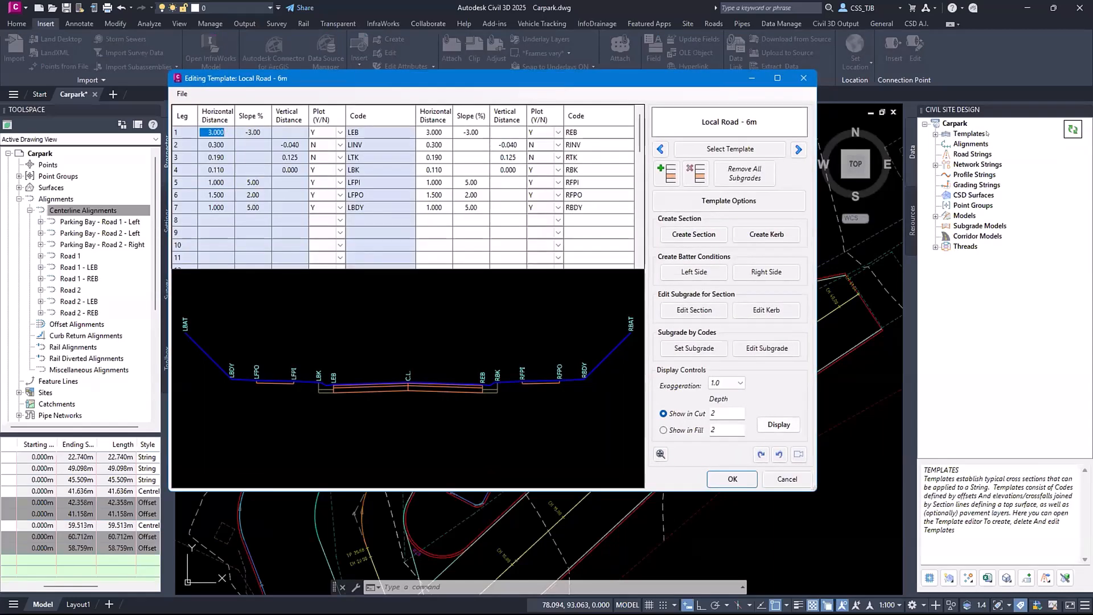
left_click(184, 94)
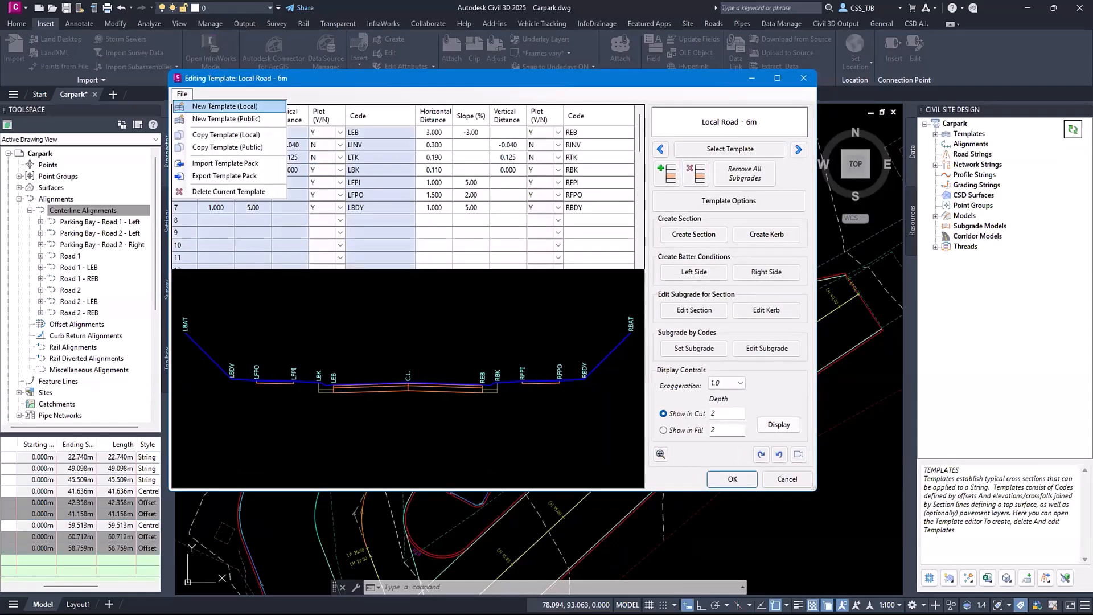
left_click(228, 105)
type("Local Road")
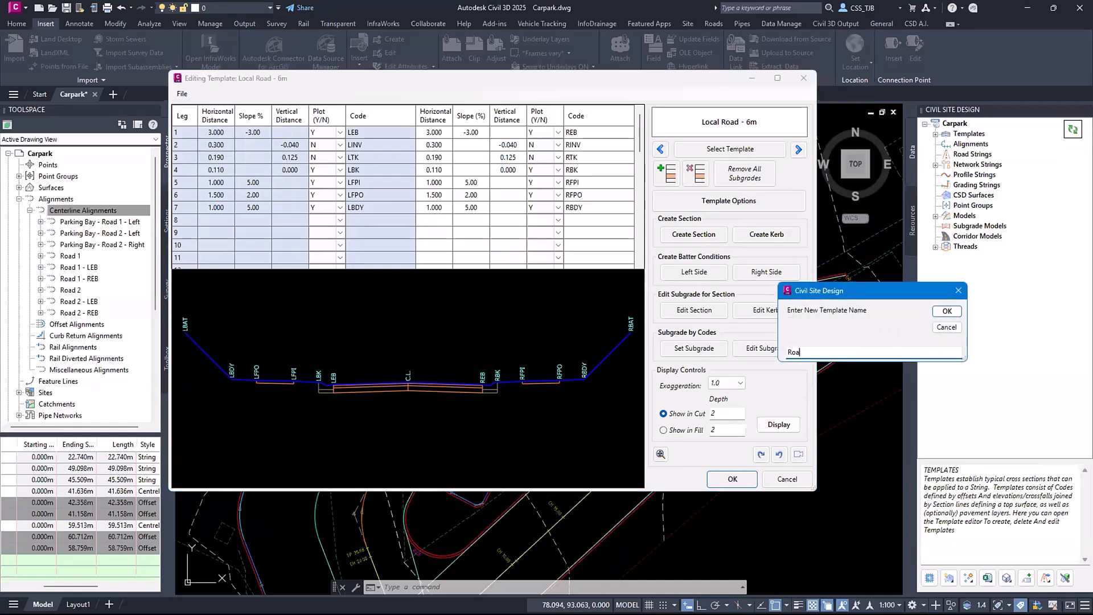
key("Return")
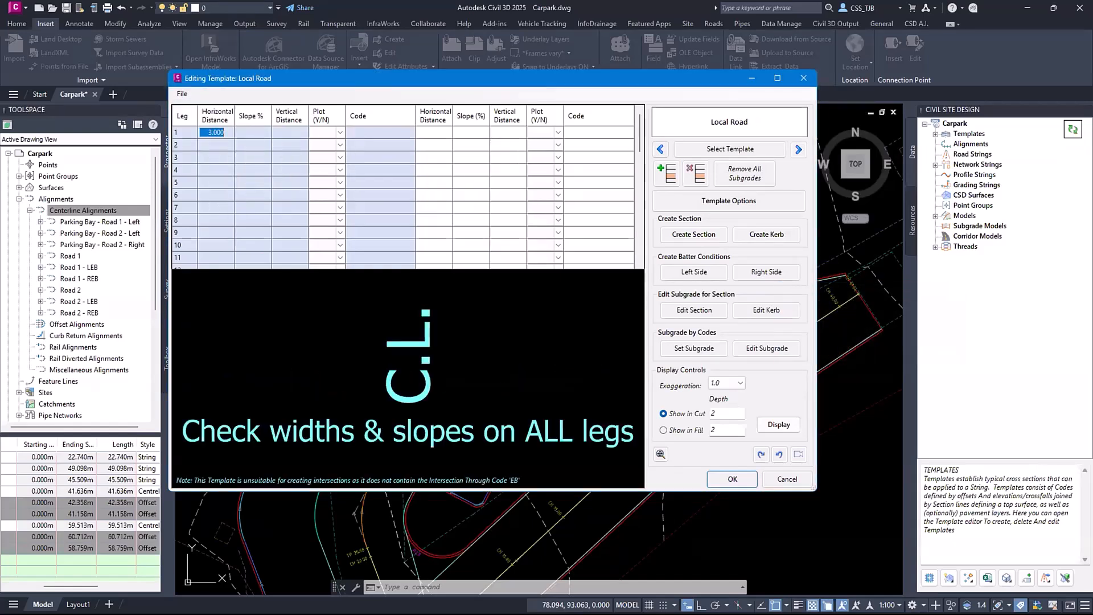
Start a plotted section with code eb on both sides of the template, 2 wide with an applied slope of -3%
right_click(521, 322)
left_click(549, 328)
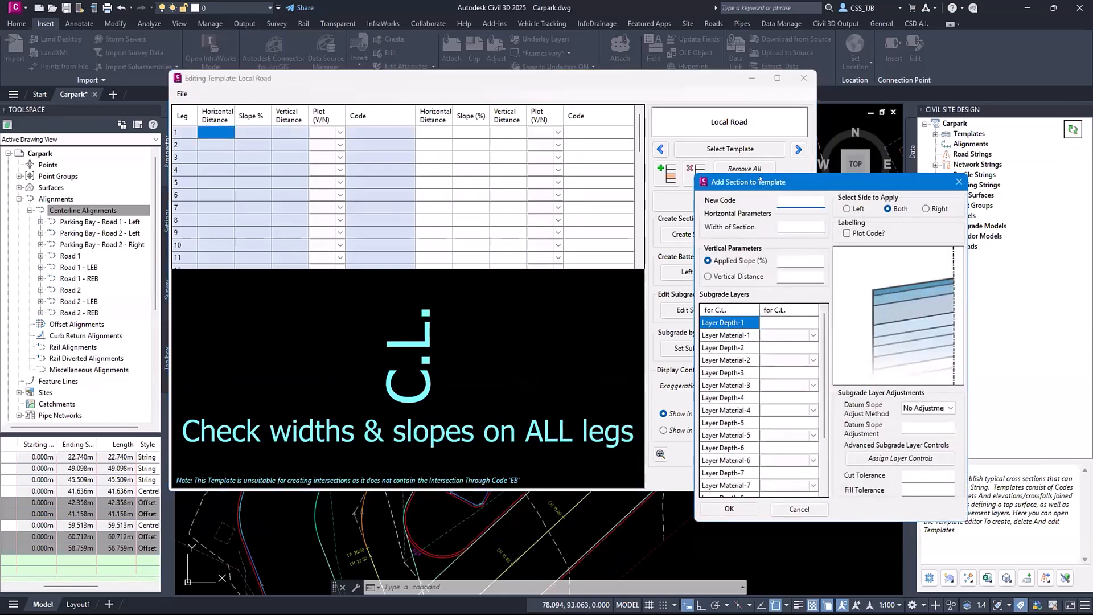
left_click_drag(761, 179, 649, 107)
type("eb")
key("Tab")
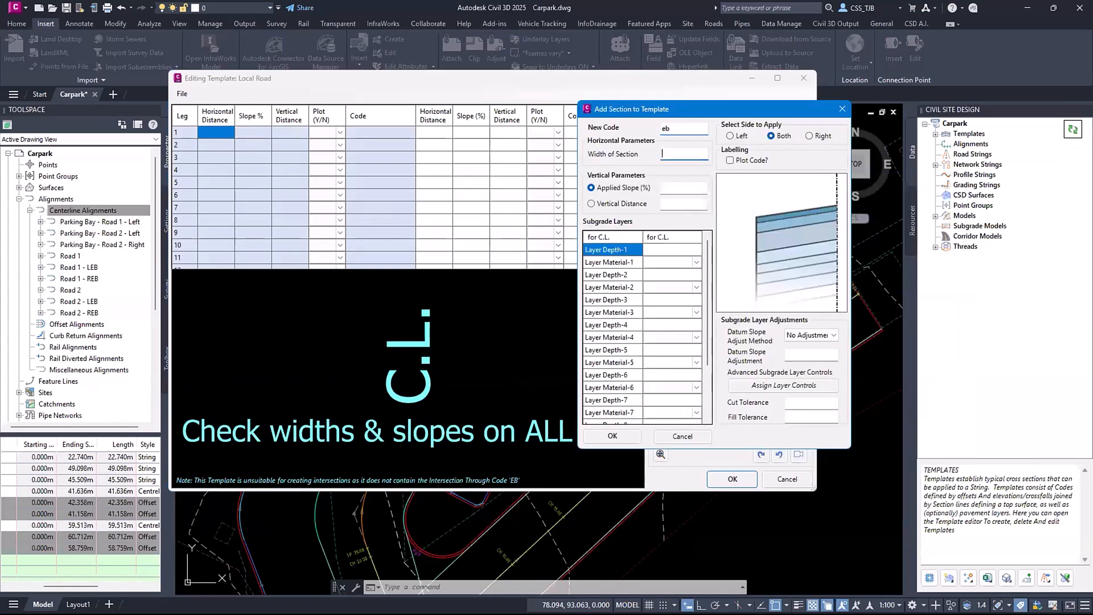
left_click(751, 161)
left_click(680, 154)
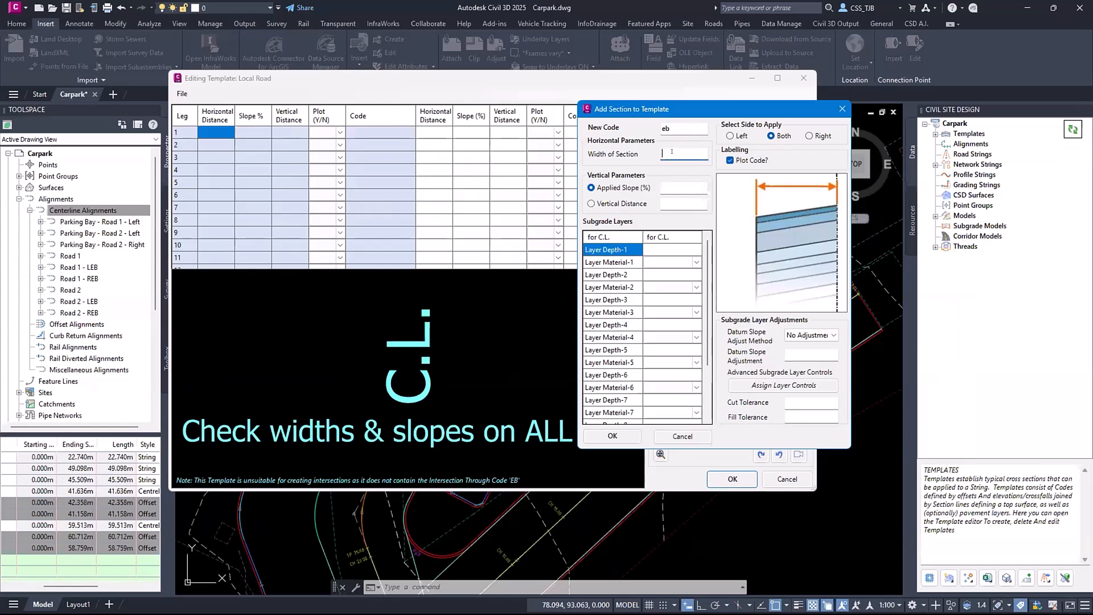
type("2")
left_click(673, 189)
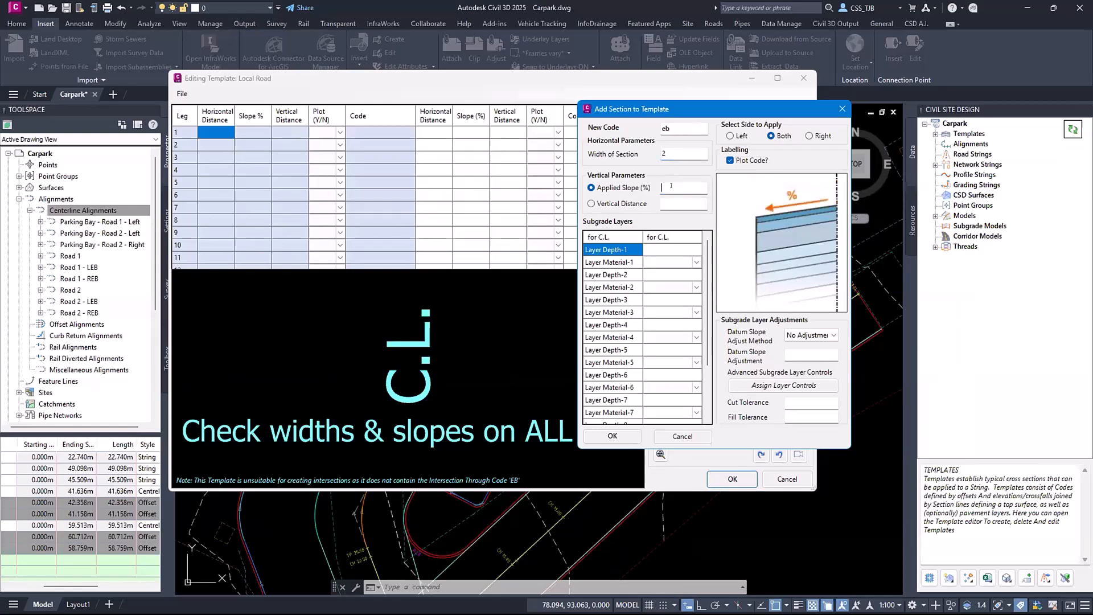
type("-3")
Set the section's first subgrade layer to .03 deep Asphalt and the second to .1 deep FCR Class 2
left_click(663, 250)
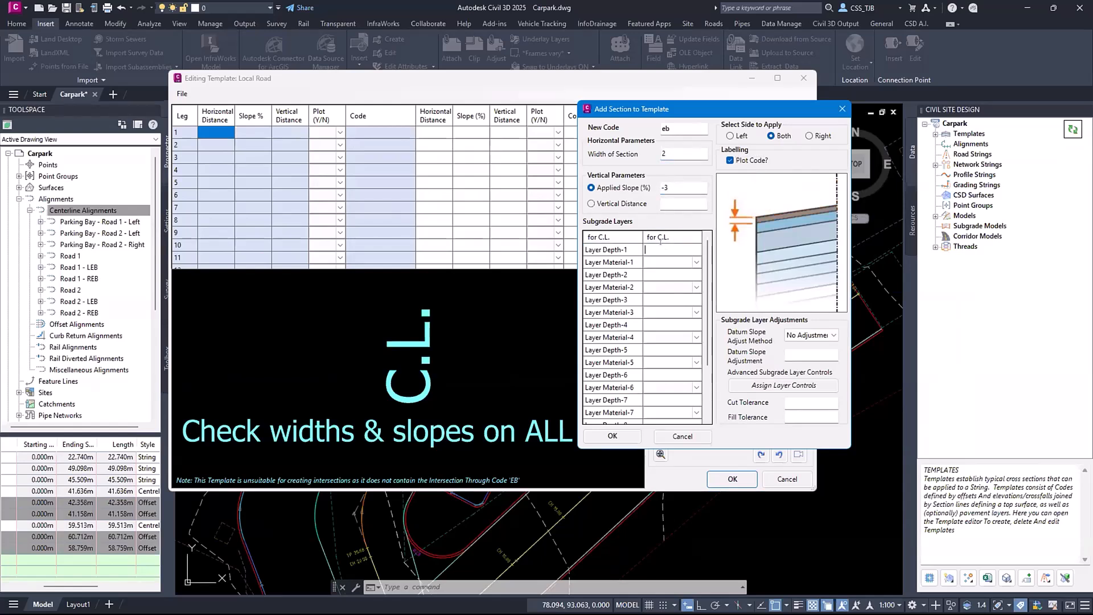
type(".03")
left_click(664, 262)
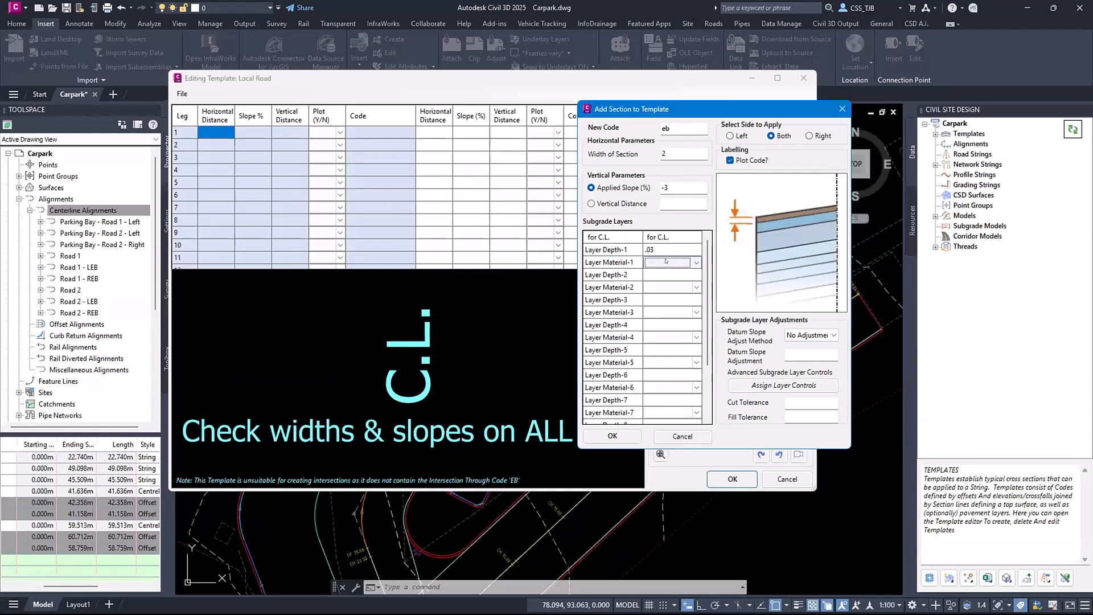
key("a")
left_click(650, 276)
type(".")
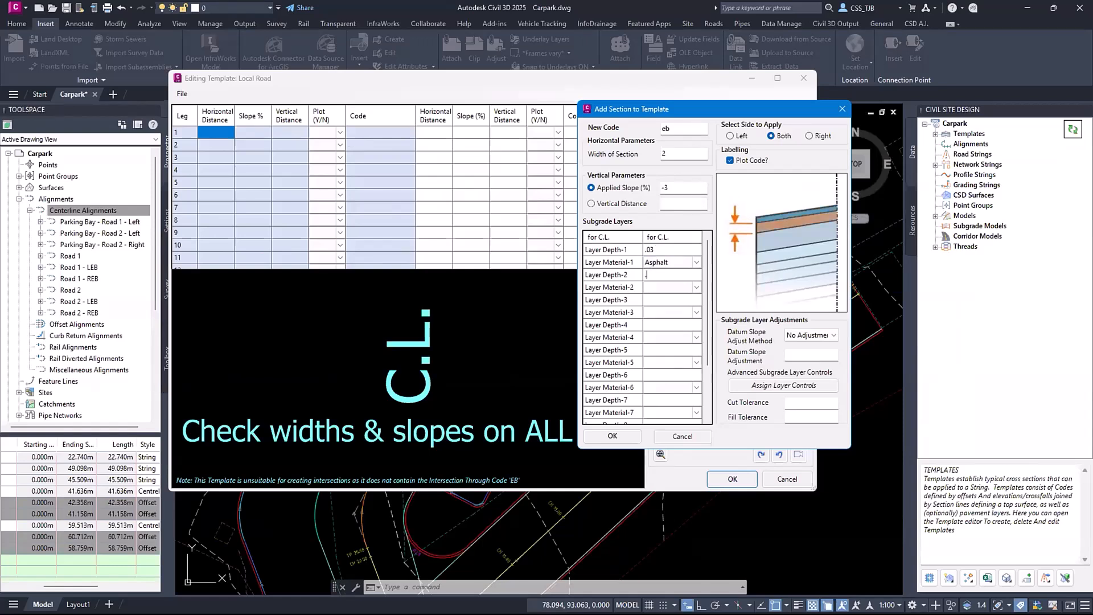
type("1")
left_click(656, 286)
key("f")
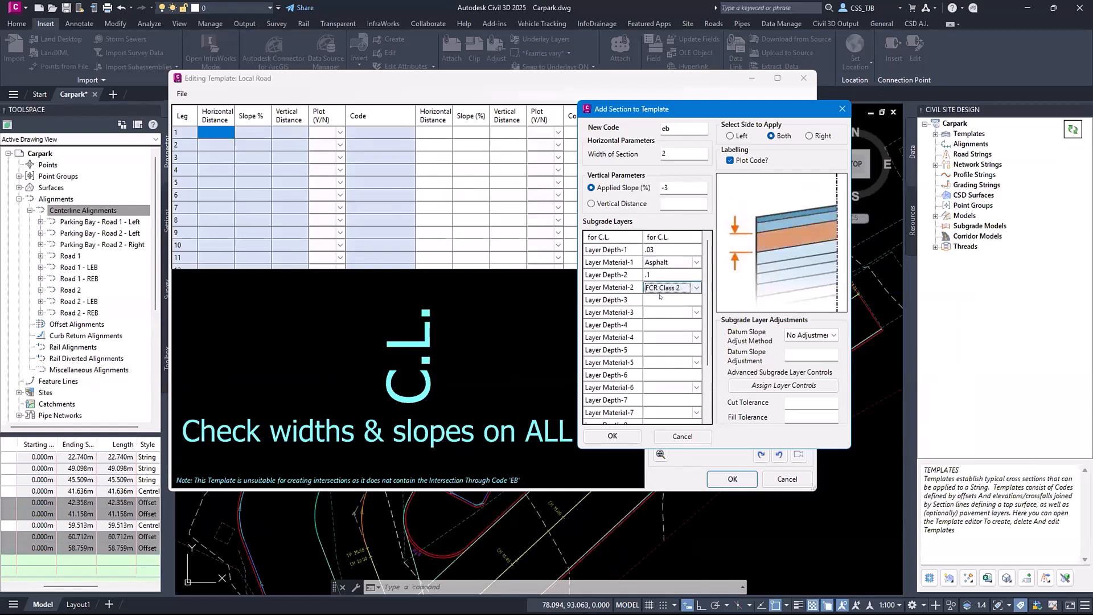
Give the third subgrade layer a depth of .2 and the FCR class following Class 2, and add the section to the template
left_click(653, 296)
type(".2")
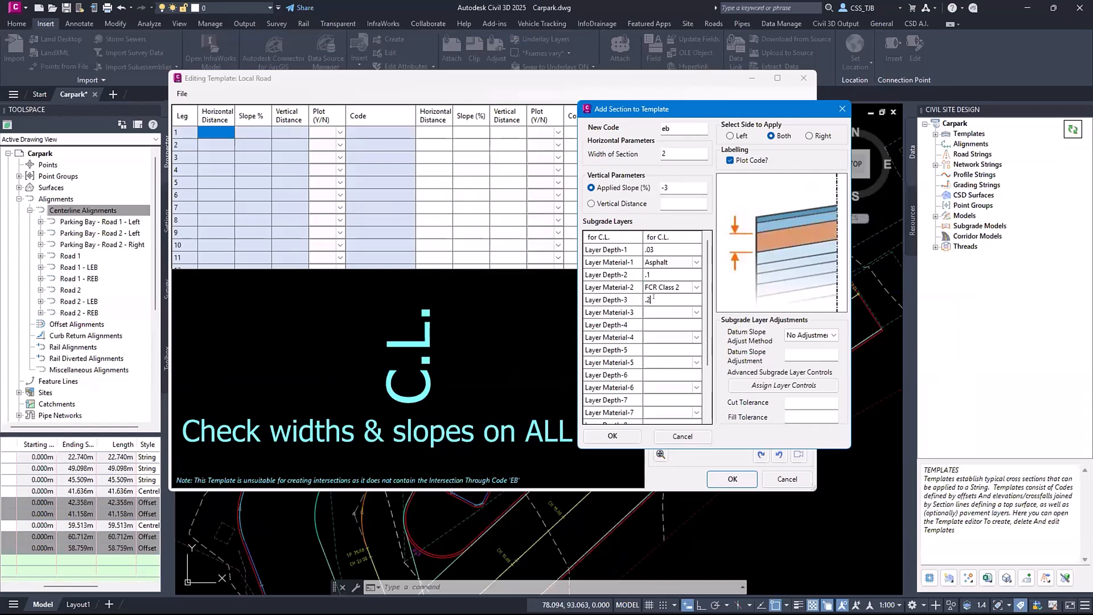
left_click(672, 312)
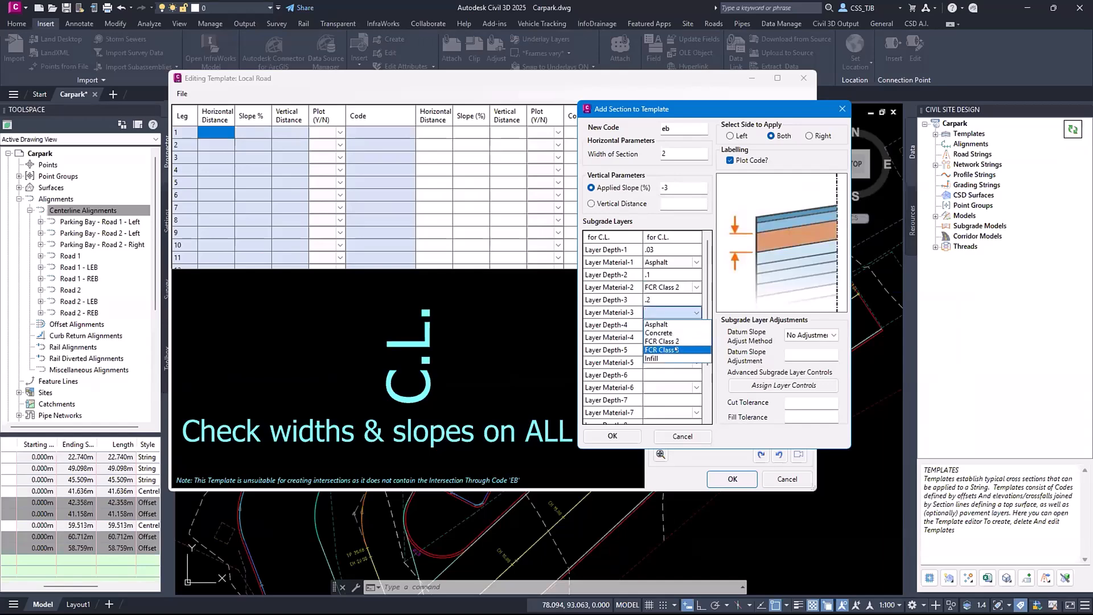
left_click(661, 349)
left_click(604, 441)
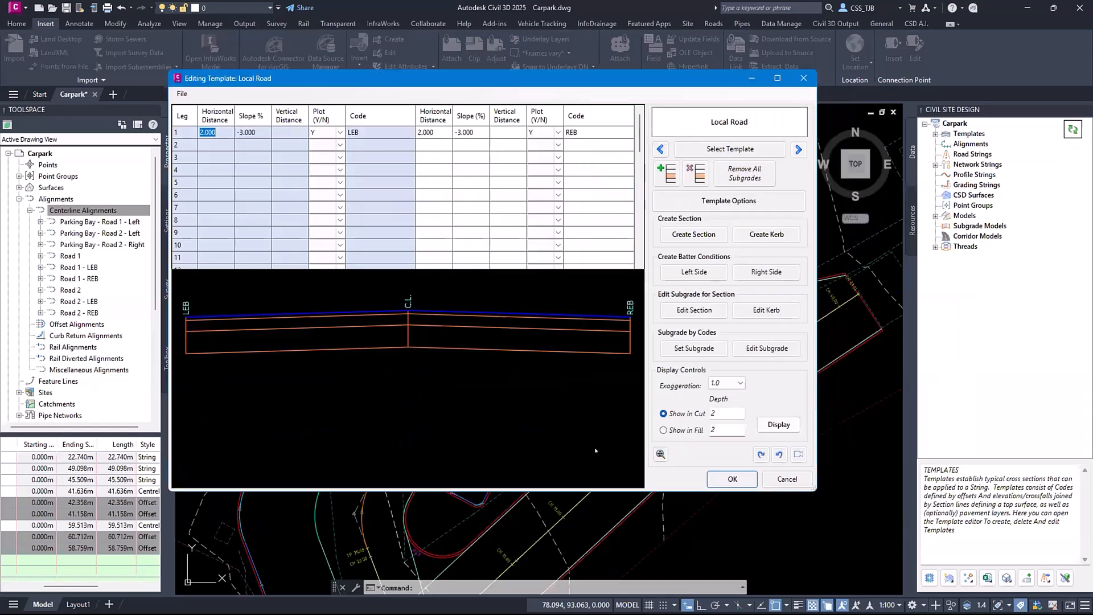
Start a kerb on both sides, defining the top of kerb with width .04, depth .15 and code bk
left_click(785, 232)
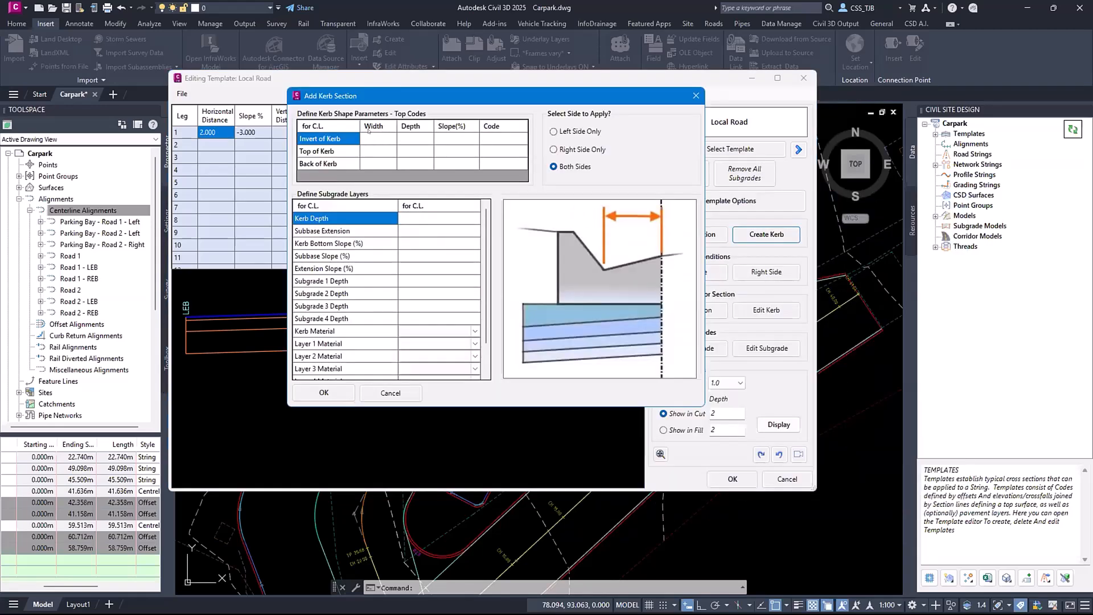
left_click(376, 151)
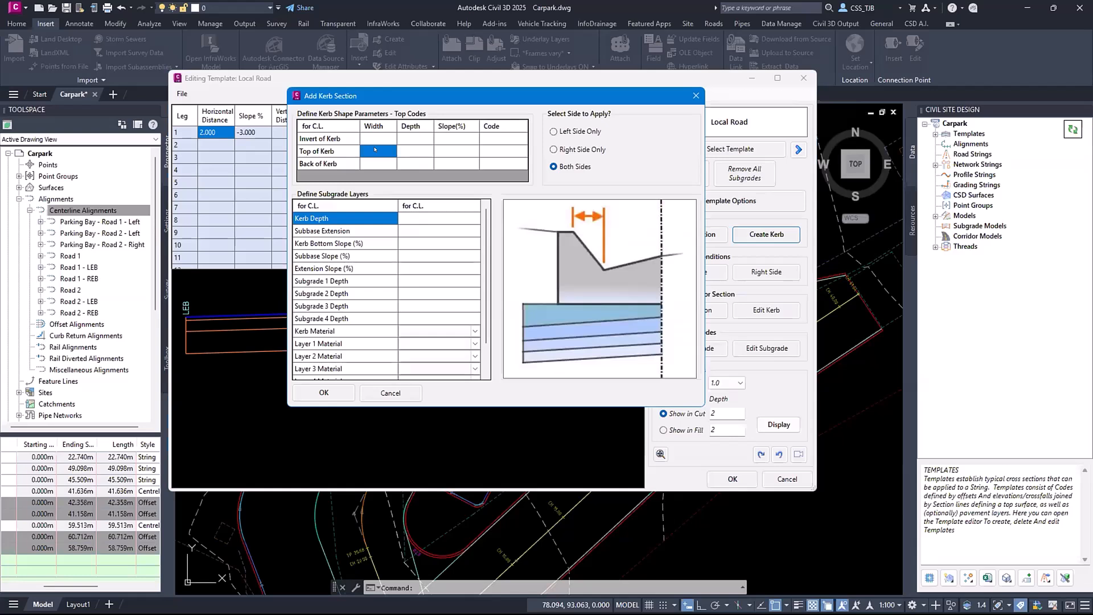
type(".04")
key("Tab")
type(".15")
key("Tab")
key("Tab")
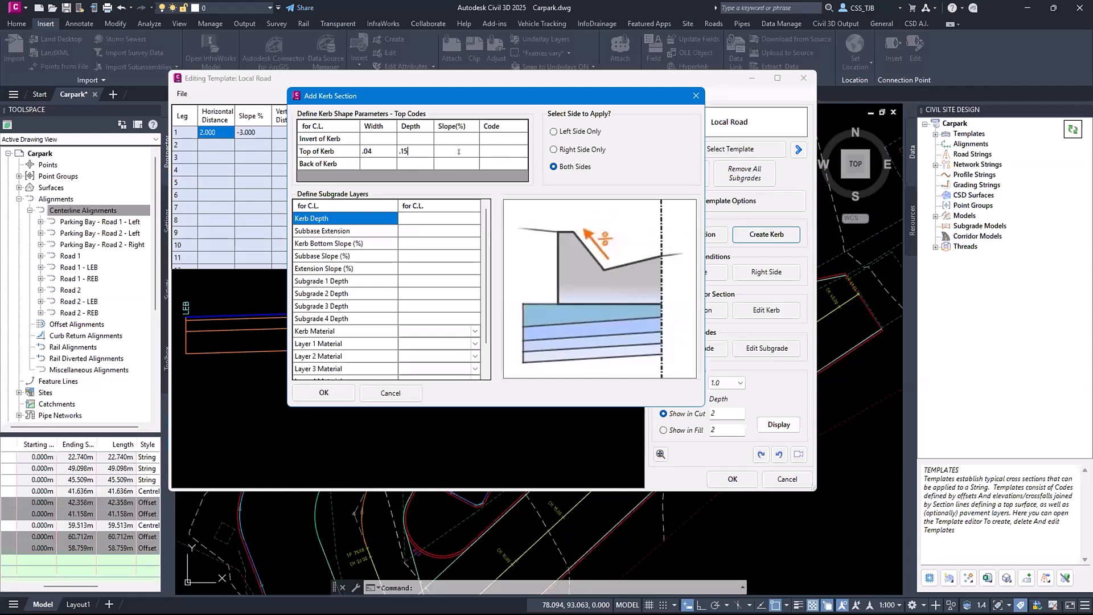
type("bk")
key("Tab")
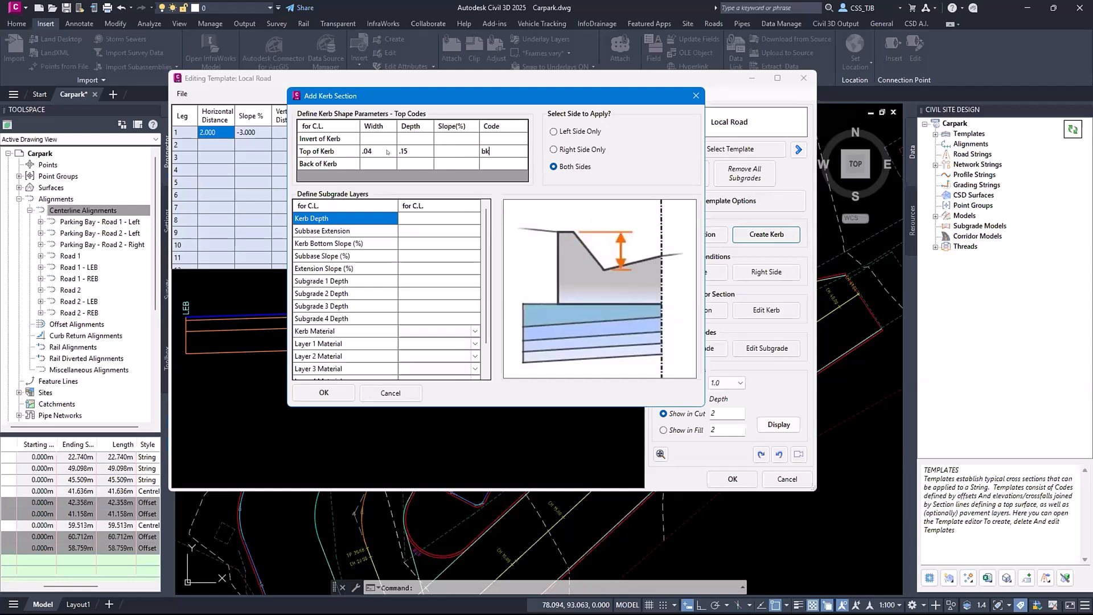
Define the back of kerb with width .11, depth 0 and code tk
type(".11")
key("Tab")
type("0")
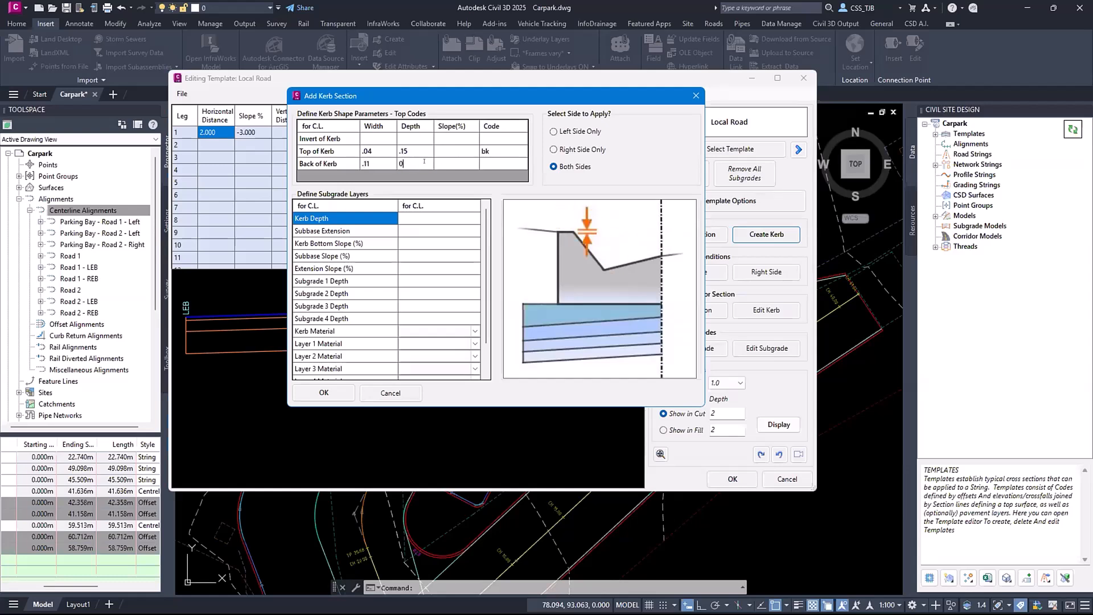
key("Tab")
key("Tab")
type("tk")
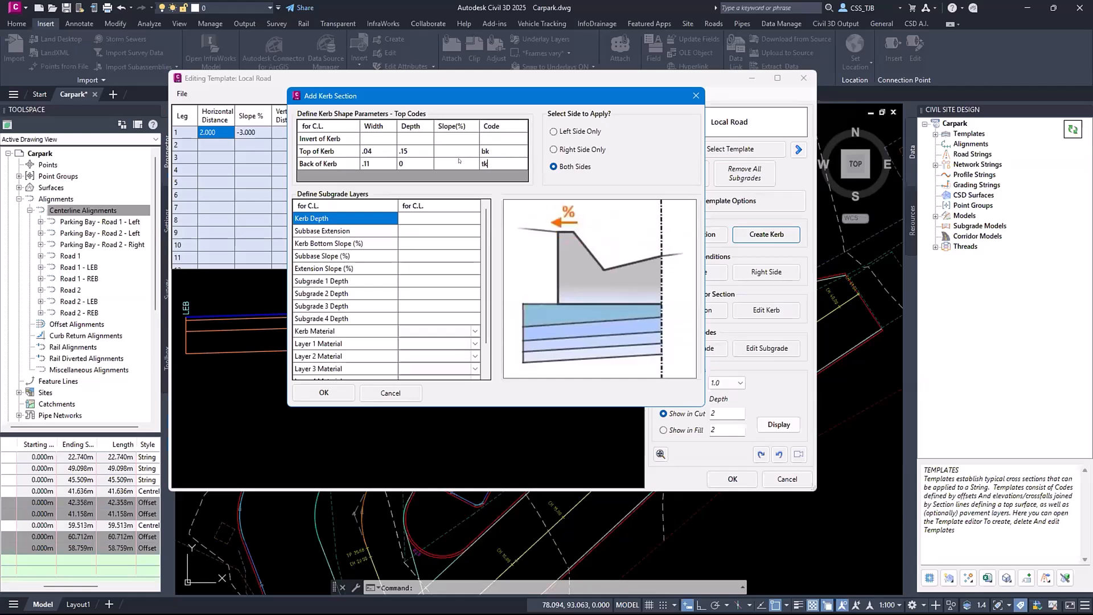
Set the kerb depth to .2, the subbase extension to 0 and the Subgrade 1 depth to .13
left_click(402, 218)
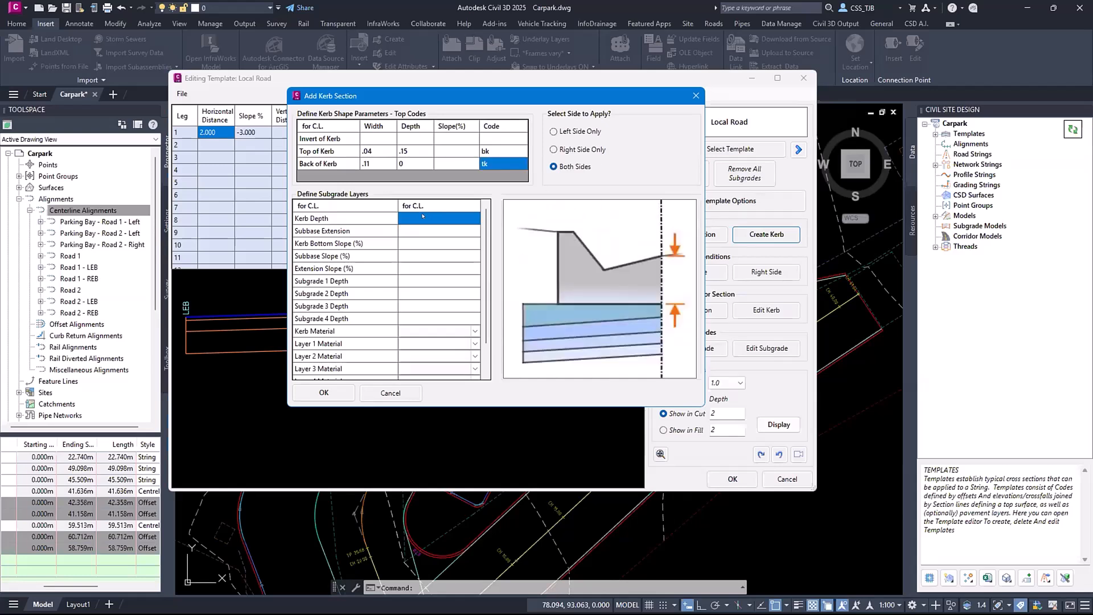
type(".2")
left_click(402, 222)
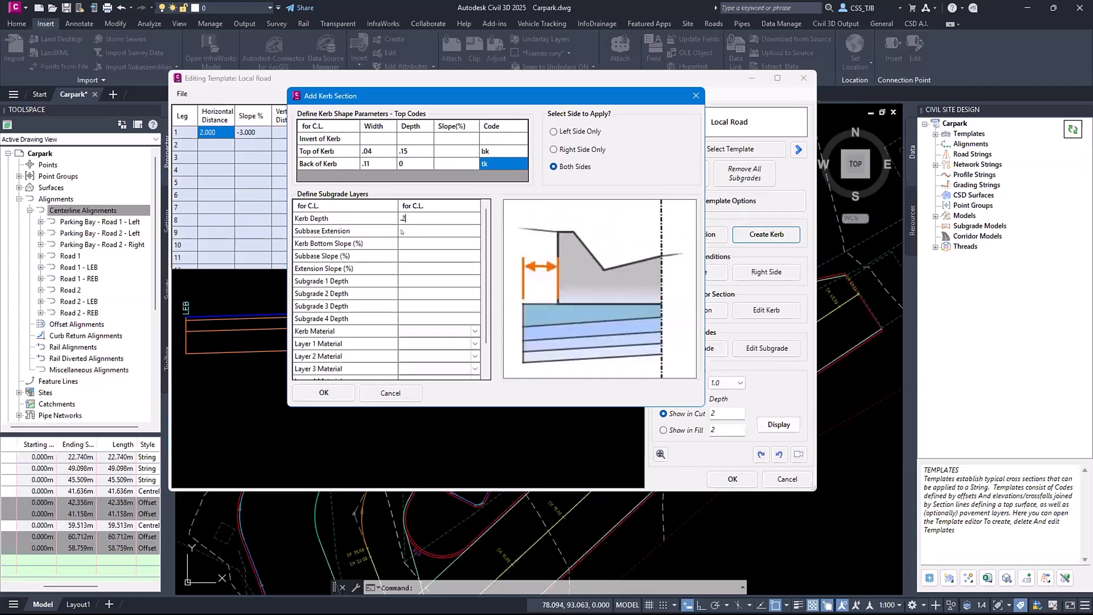
left_click(404, 229)
type("0")
left_click(402, 281)
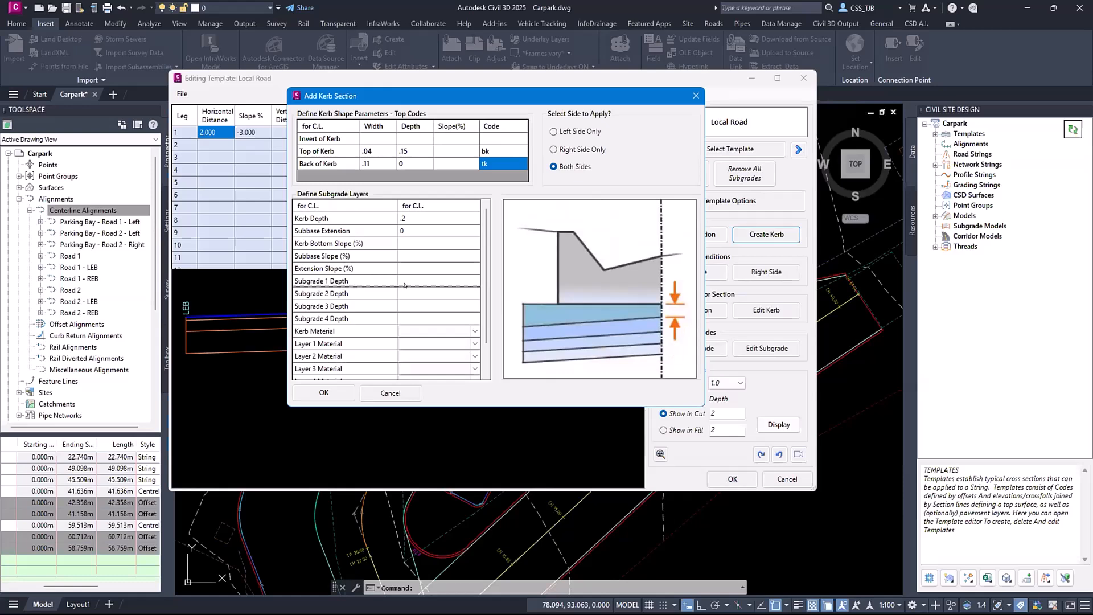
left_click(402, 281)
type(".13")
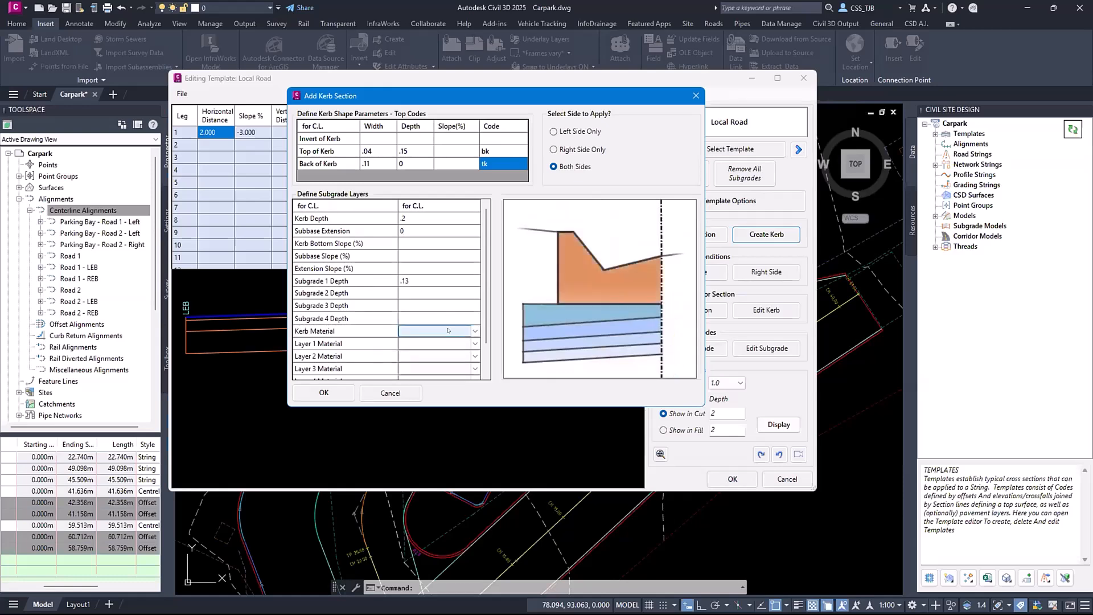
Assign Concrete as the kerb material and FCR Class 2 as the Layer 1 material, and add the kerb
left_click(474, 331)
left_click(430, 343)
key("f")
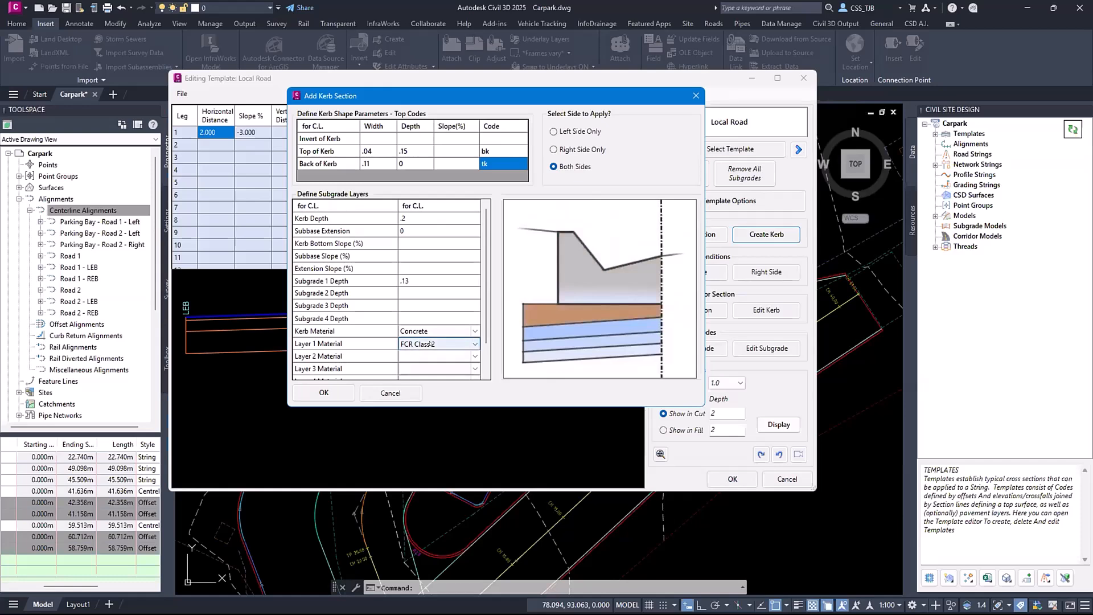
left_click(323, 392)
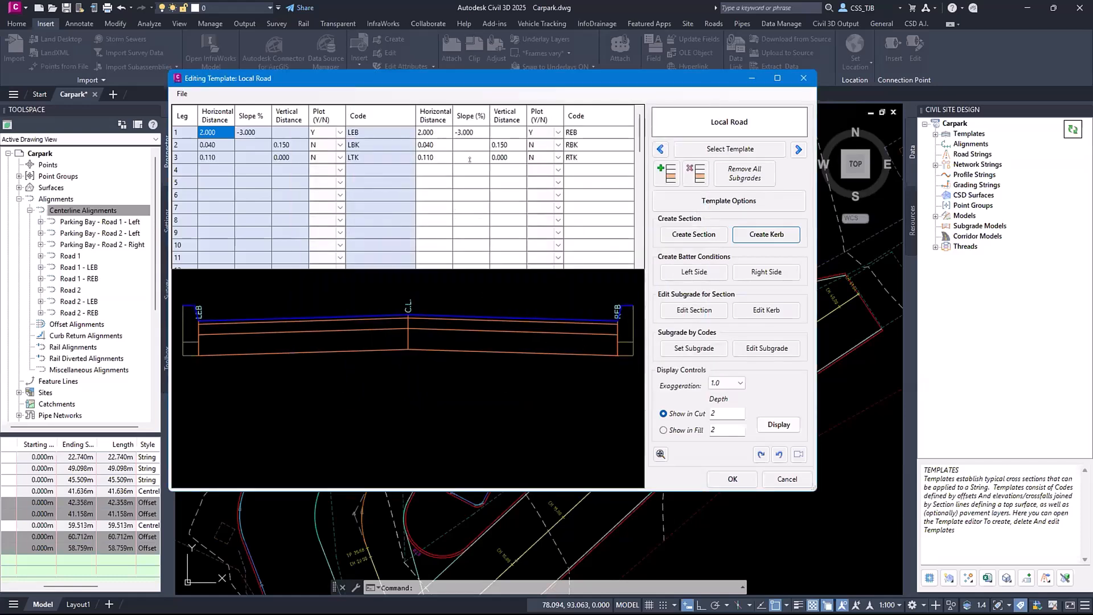
Turn on plotting for the RTK and LTK codes in the template table
left_click(548, 160)
left_click(543, 166)
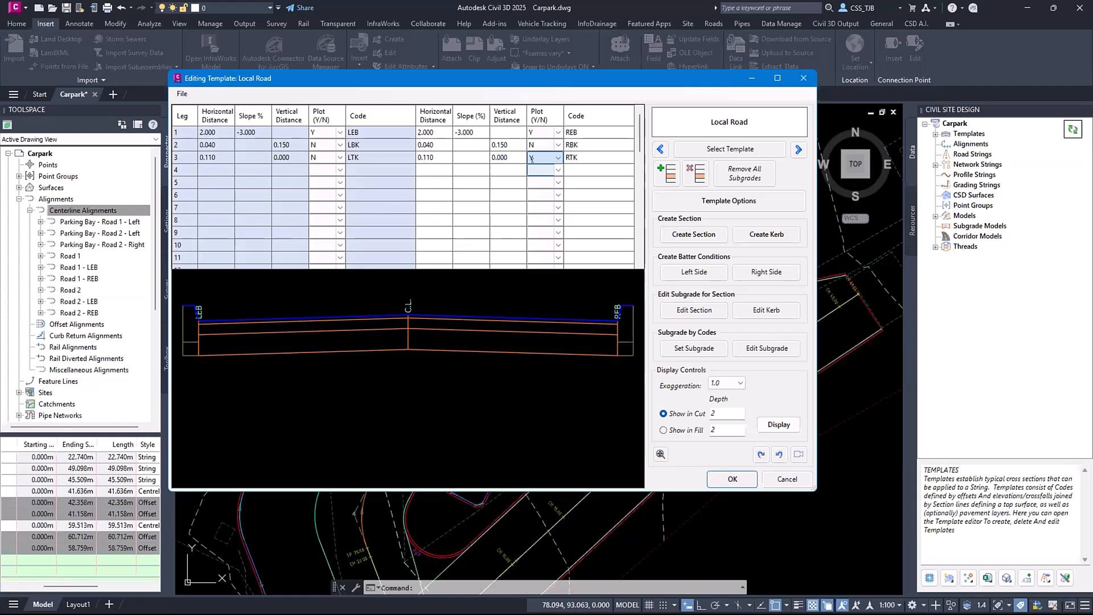
left_click(326, 157)
left_click(322, 166)
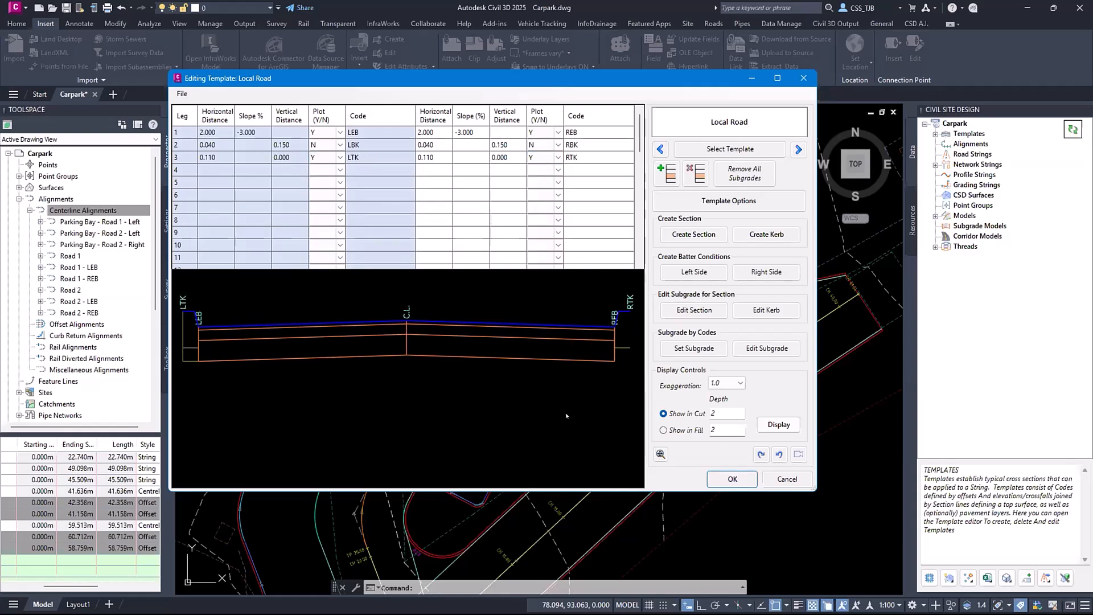
Start a plotted section with code bdy on both sides, .15 wide with an applied slope of 1%
scroll(560, 396, "up", 1)
middle_click_drag(559, 394, 503, 387)
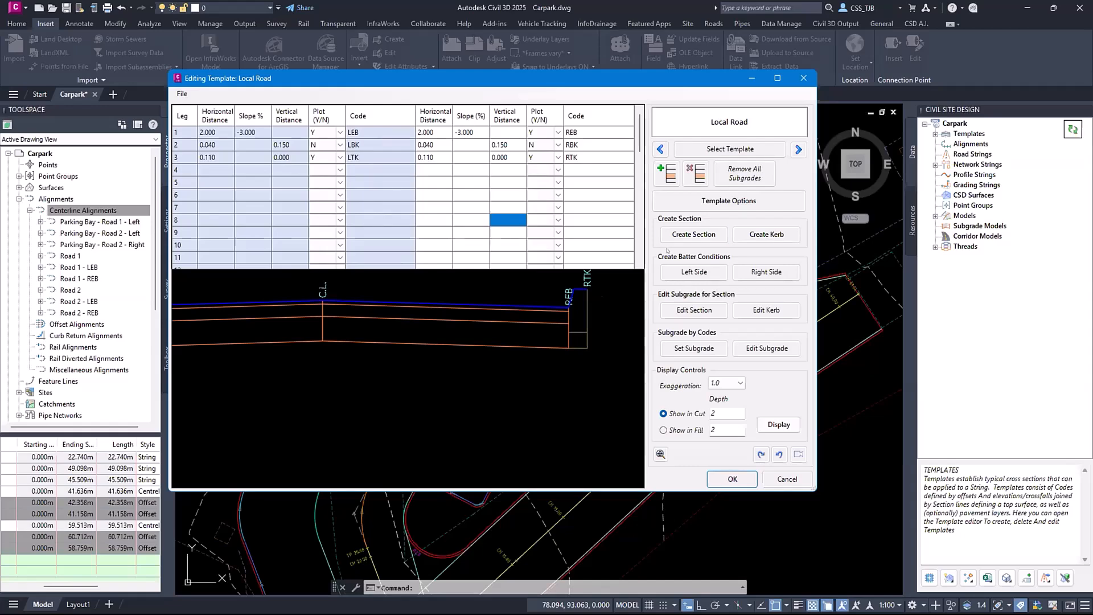
left_click(694, 234)
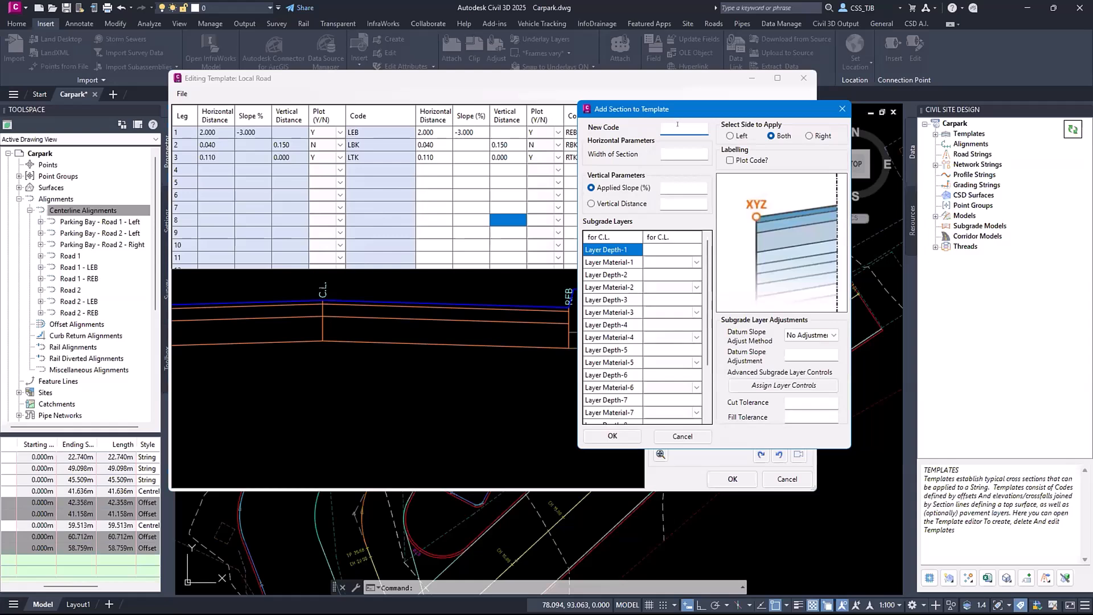
type("bdy")
left_click(730, 160)
left_click(680, 153)
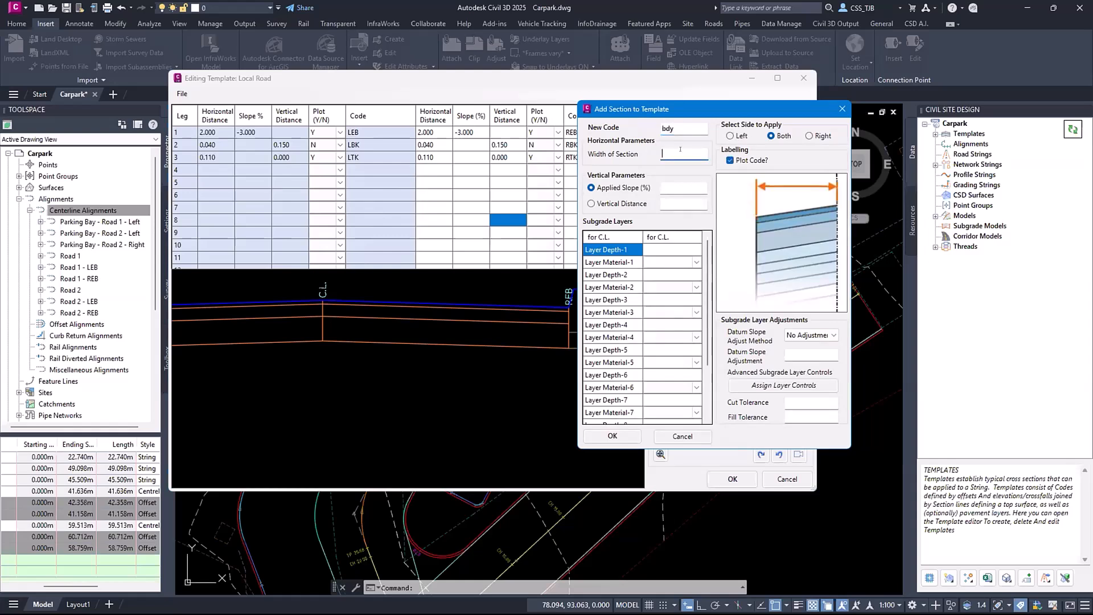
type(".15")
key("Tab")
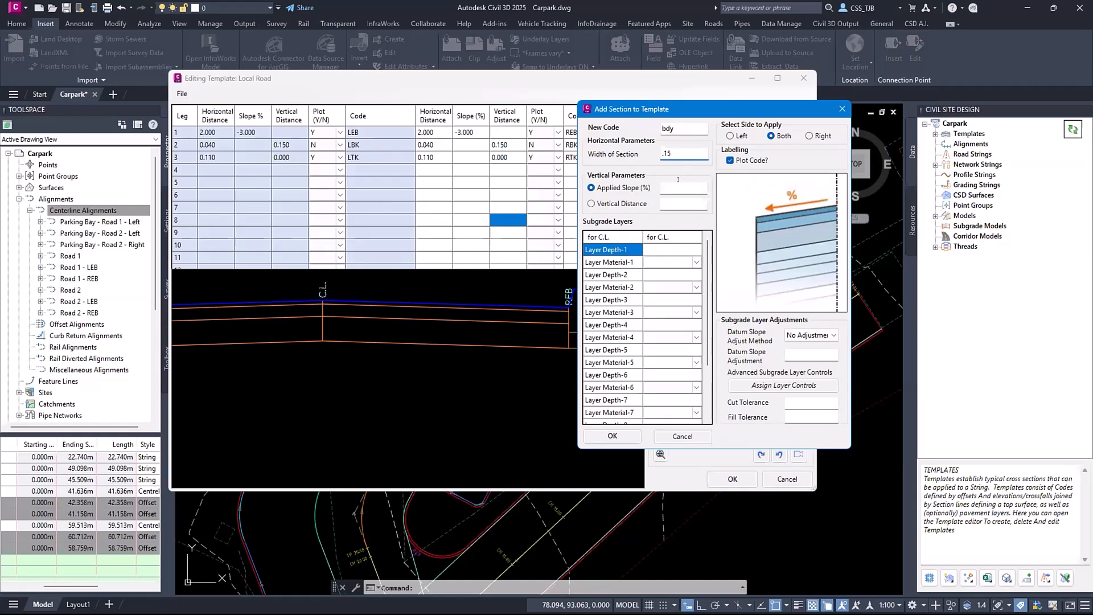
type("1")
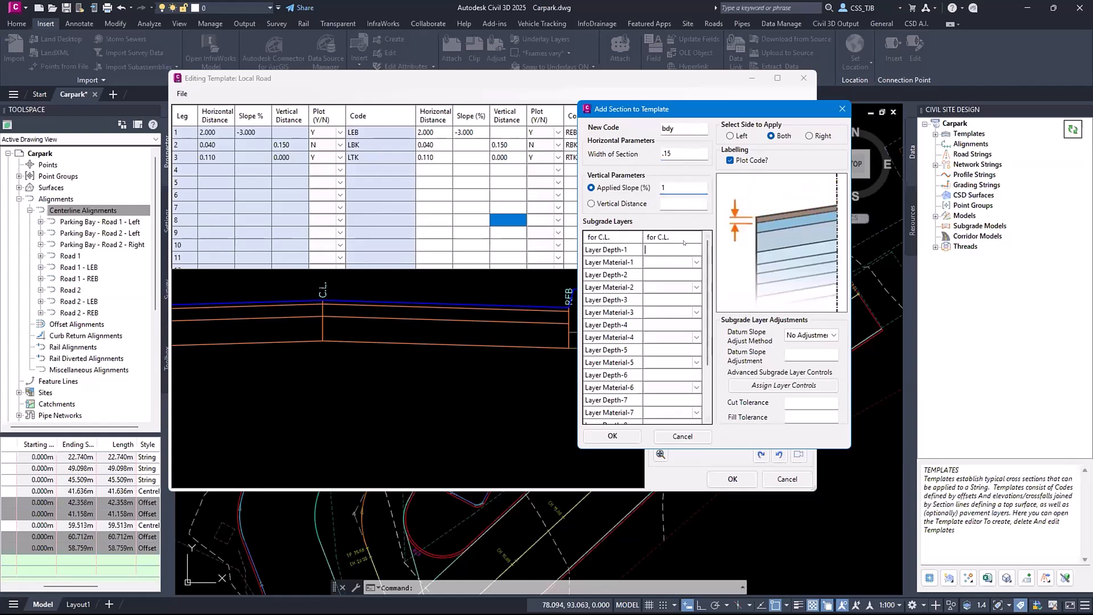
Give the bdy section's first layer a depth of 0 and Infill material, and add the section
left_click(684, 242)
type("0")
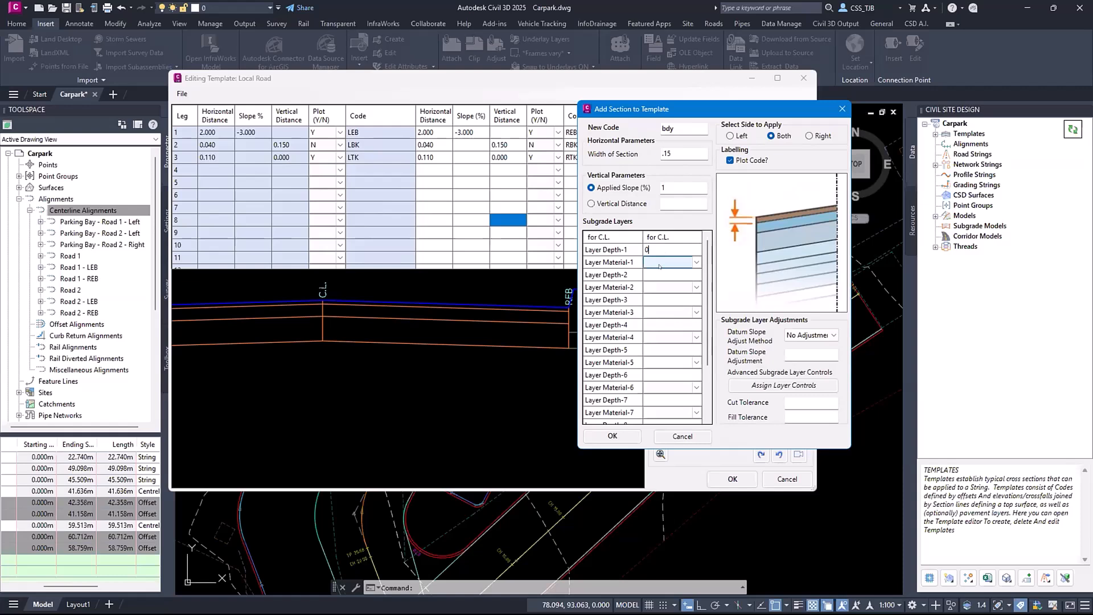
left_click(696, 262)
left_click(651, 298)
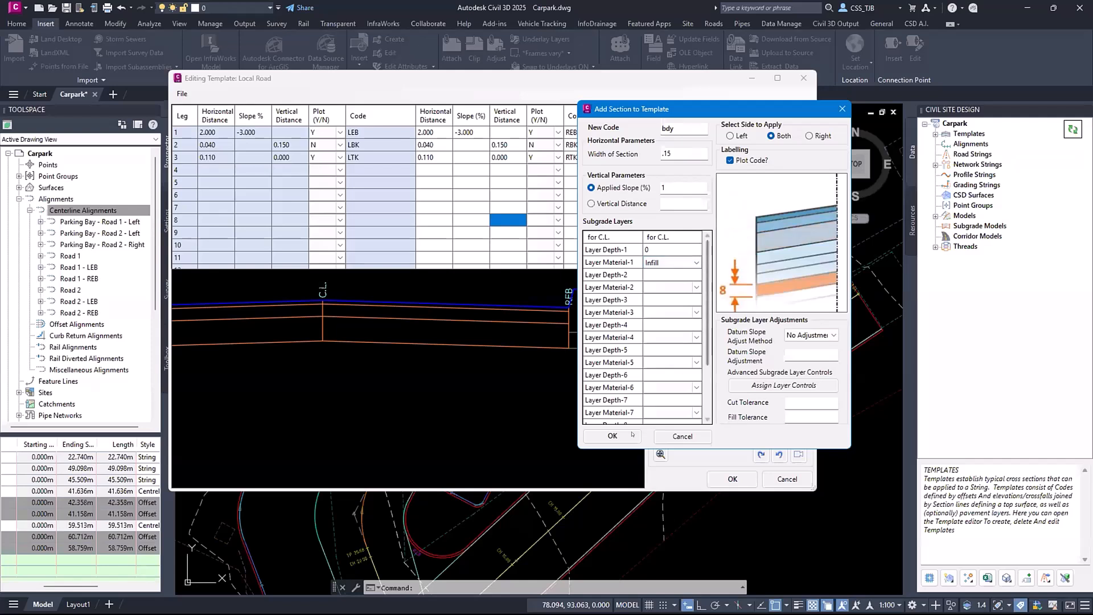
left_click(612, 436)
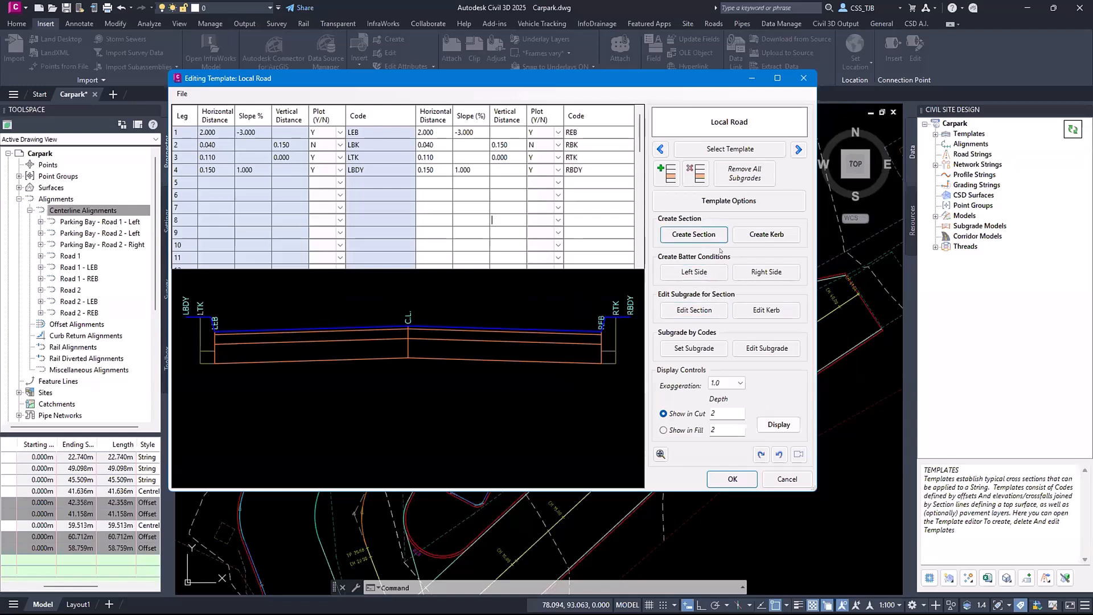
Create slope batters on the template's left-hand side with a cut slope of 1
left_click(704, 270)
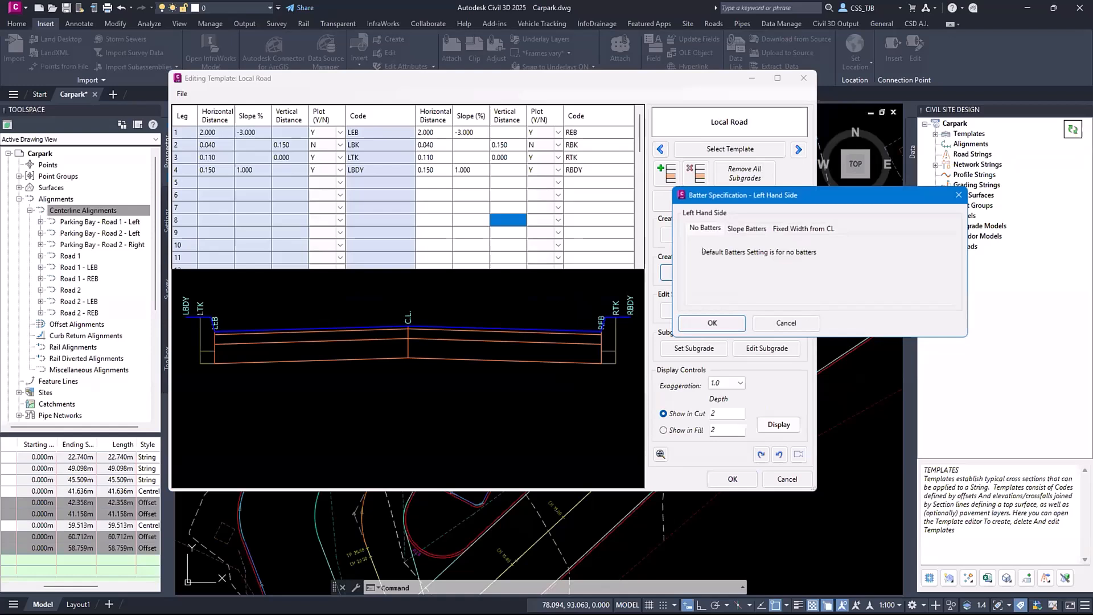
left_click(743, 227)
type("1")
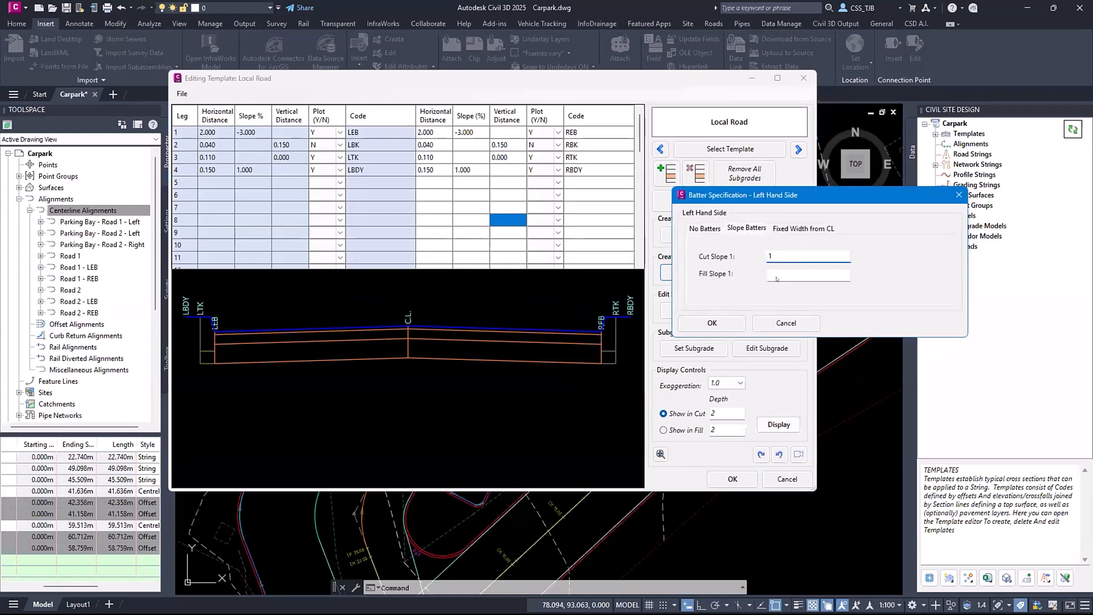
left_click(777, 276)
left_click(726, 323)
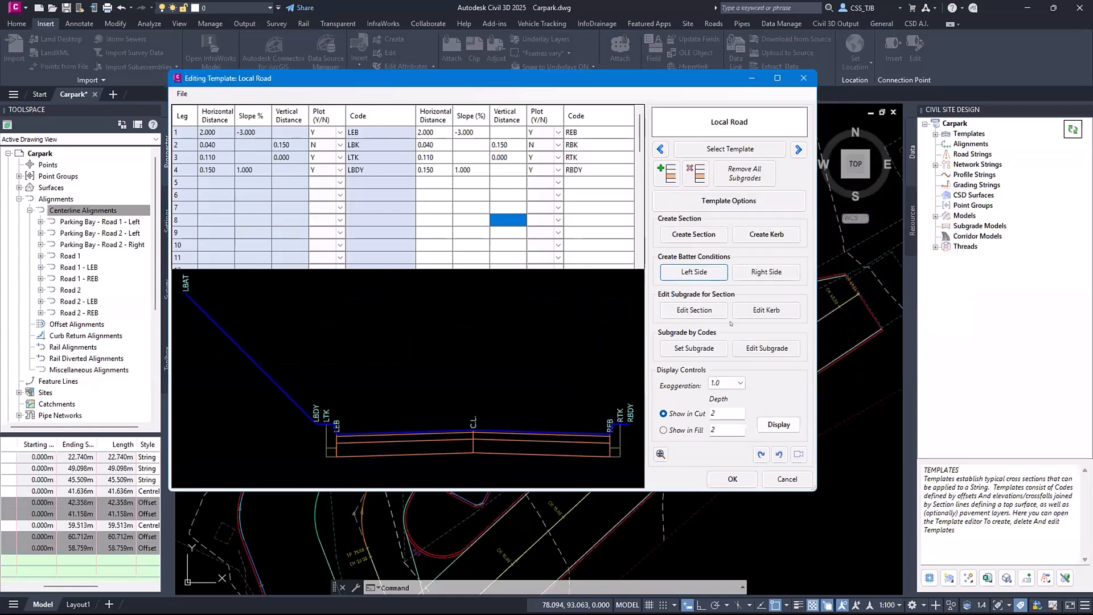
Create slope batters on the template's right-hand side with a cut slope of 1
left_click(766, 272)
left_click(747, 228)
type("1")
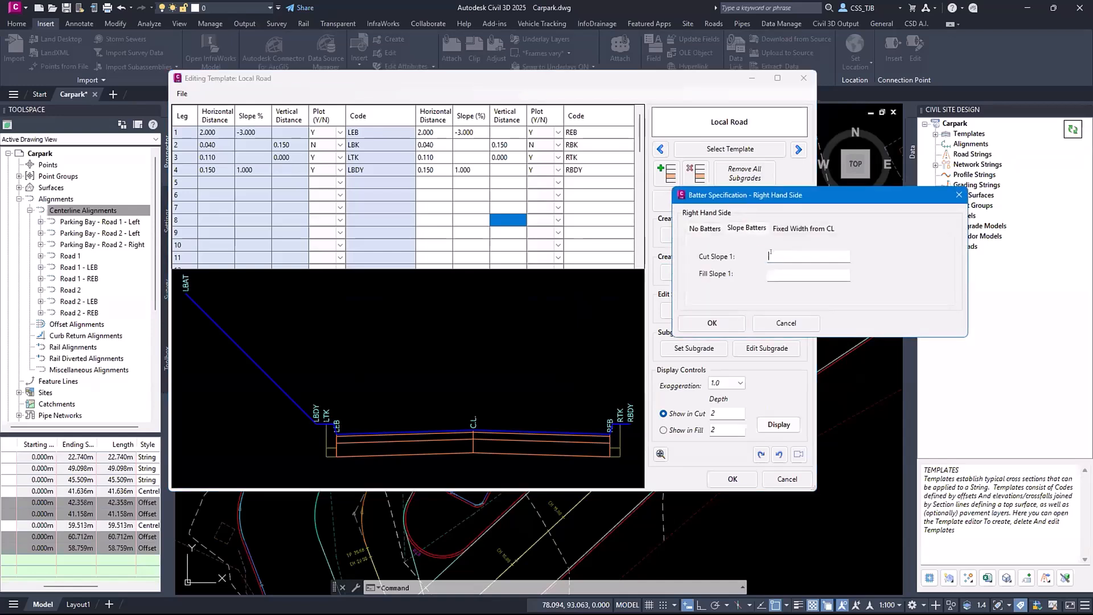
left_click(776, 275)
left_click(723, 324)
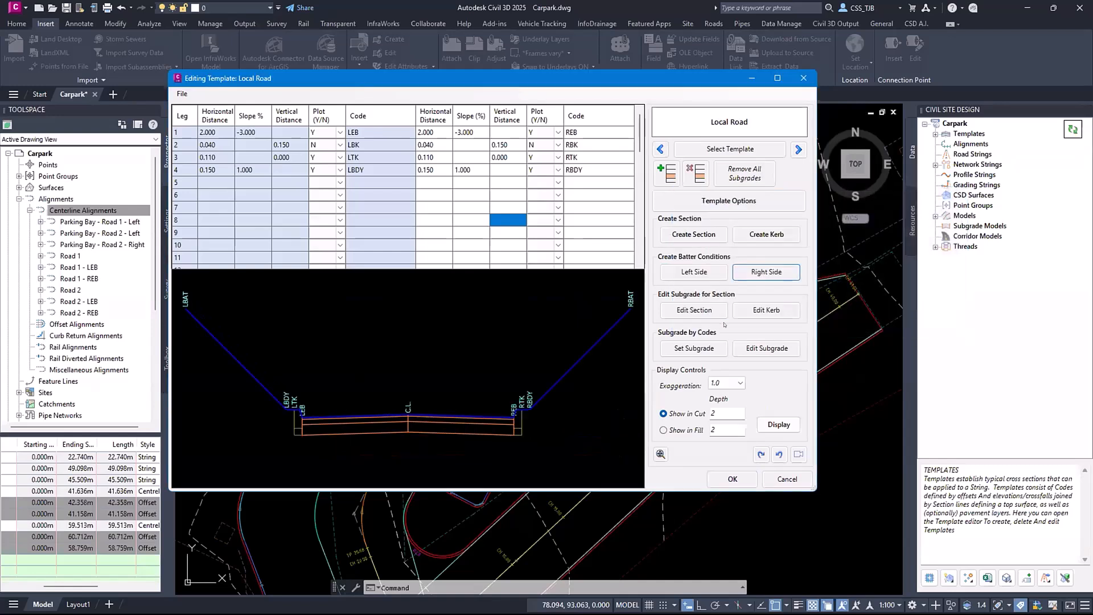
Give the subgrade between RBDY and RBAT a first layer with depth 0 and Infill material
right_click(570, 360)
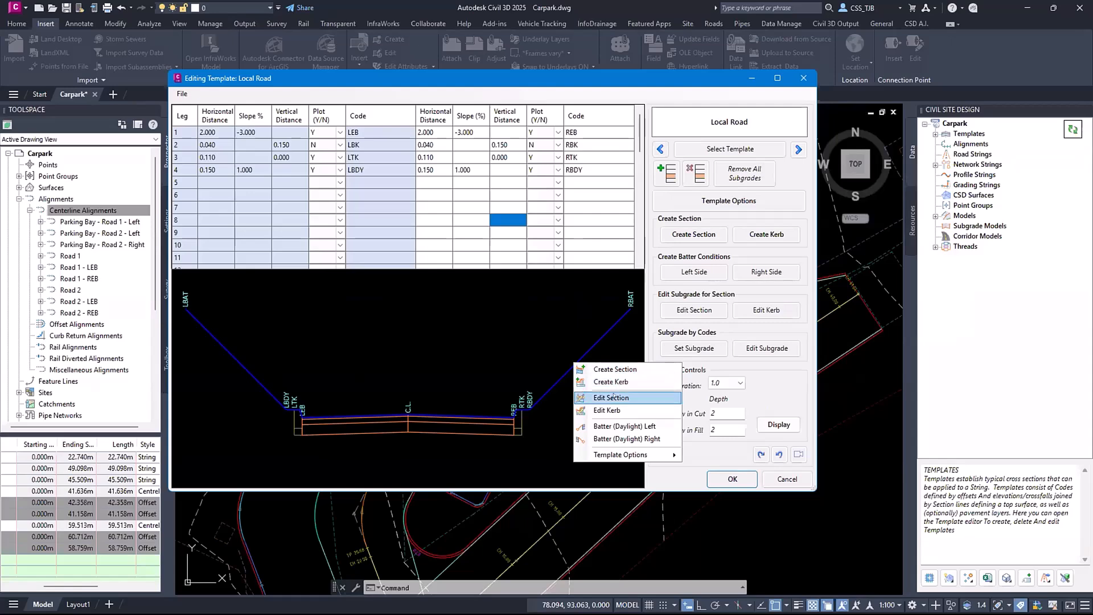
left_click(612, 396)
left_click(581, 151)
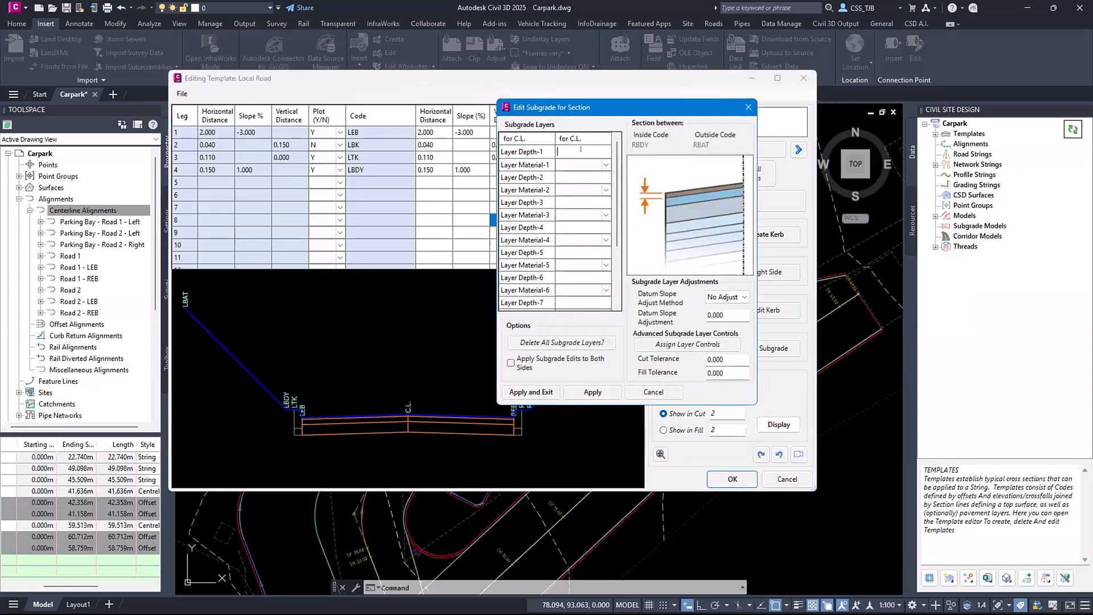
type("0")
left_click(586, 166)
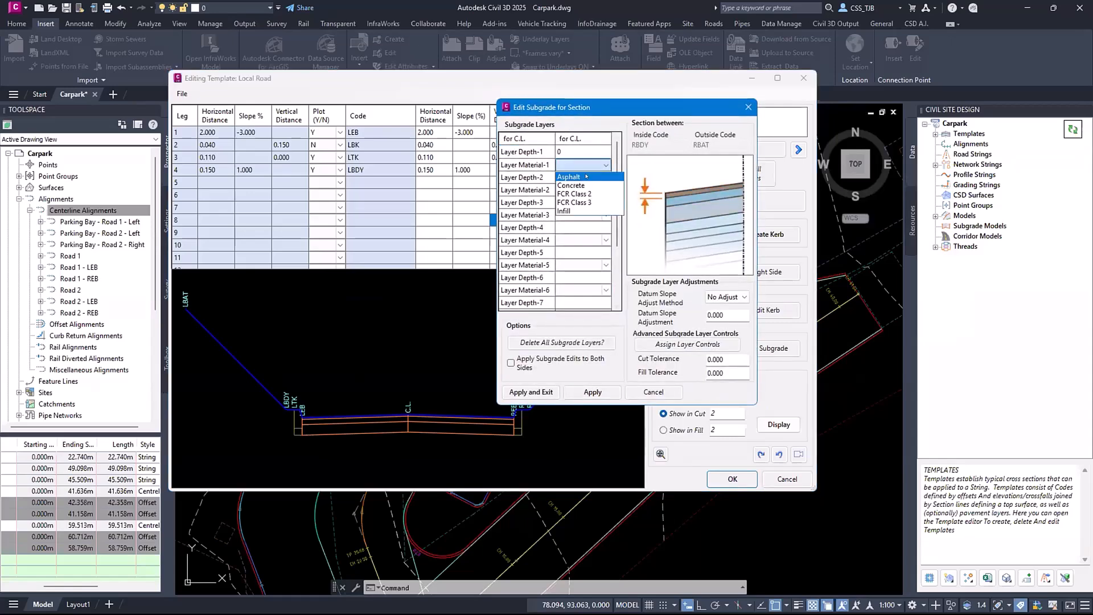
left_click(581, 211)
left_click(531, 392)
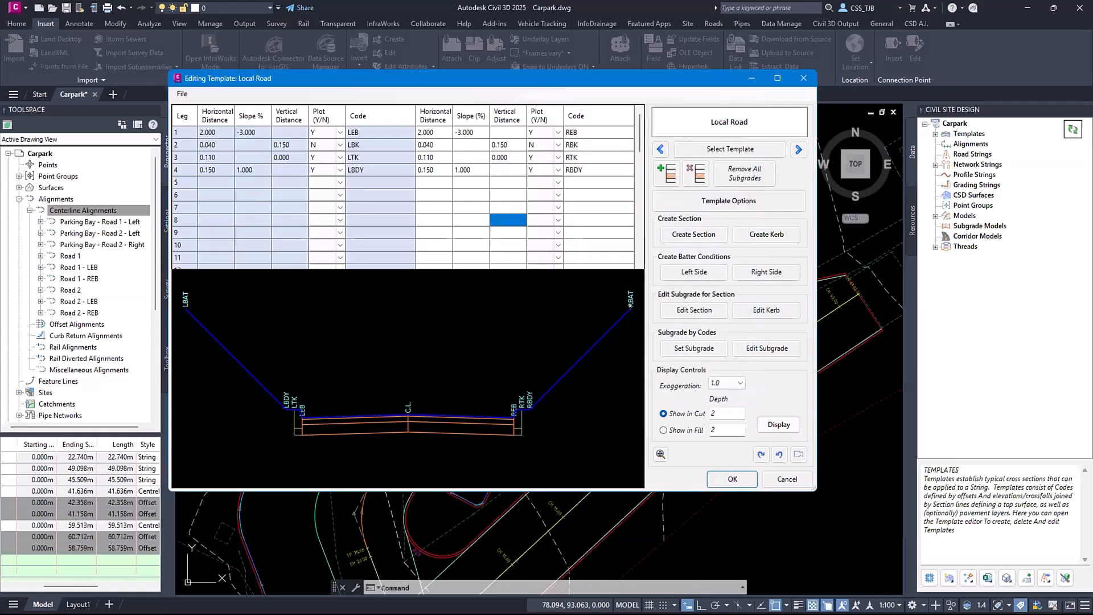
Create a new local template named Parking Bay Left
left_click(181, 94)
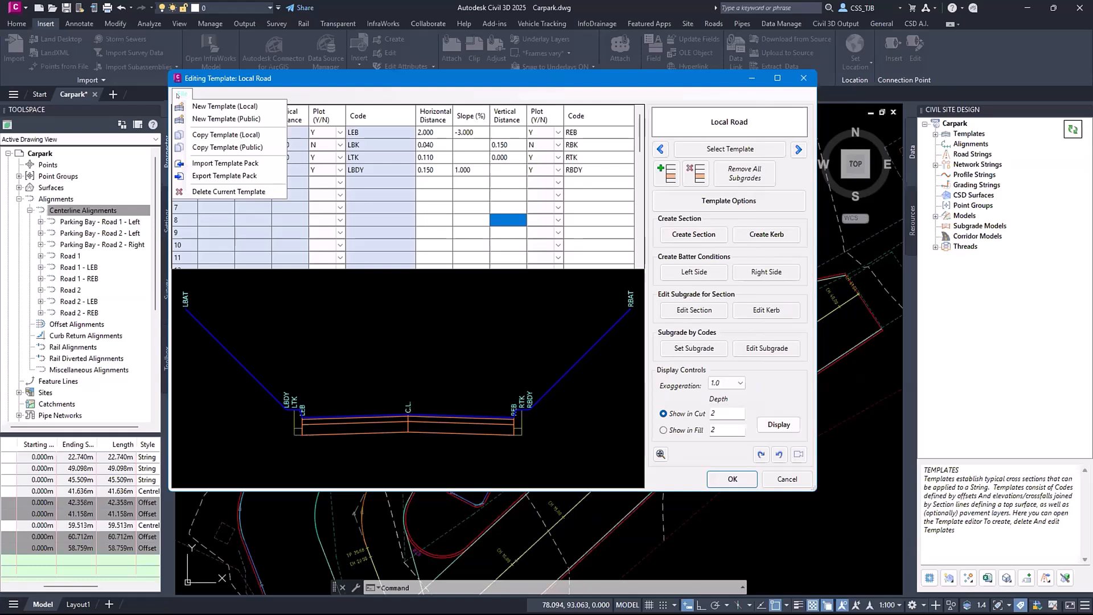
left_click(222, 106)
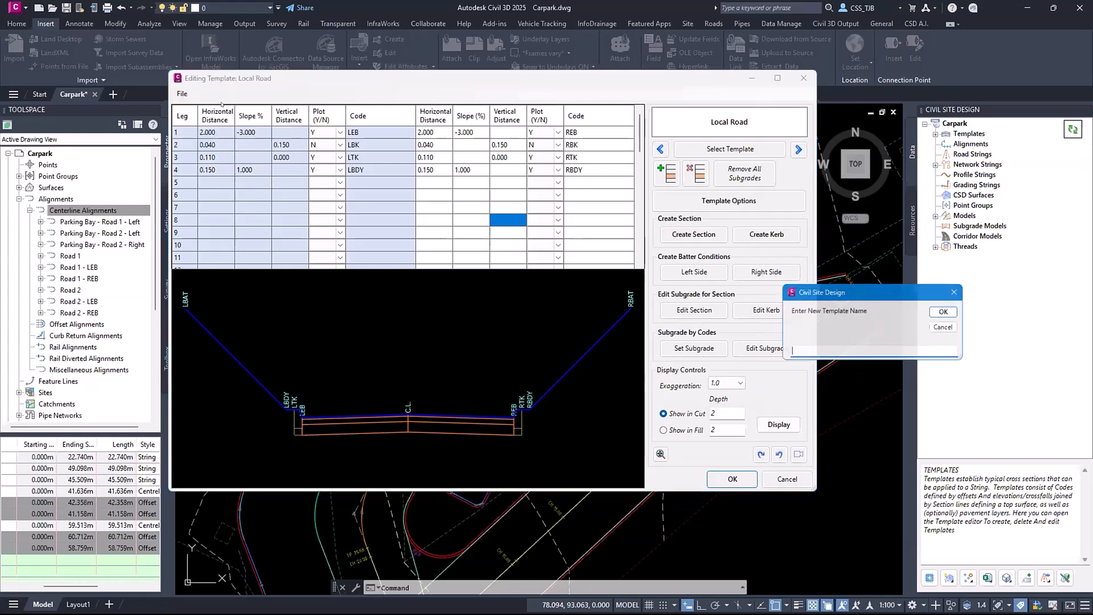
type("Parki")
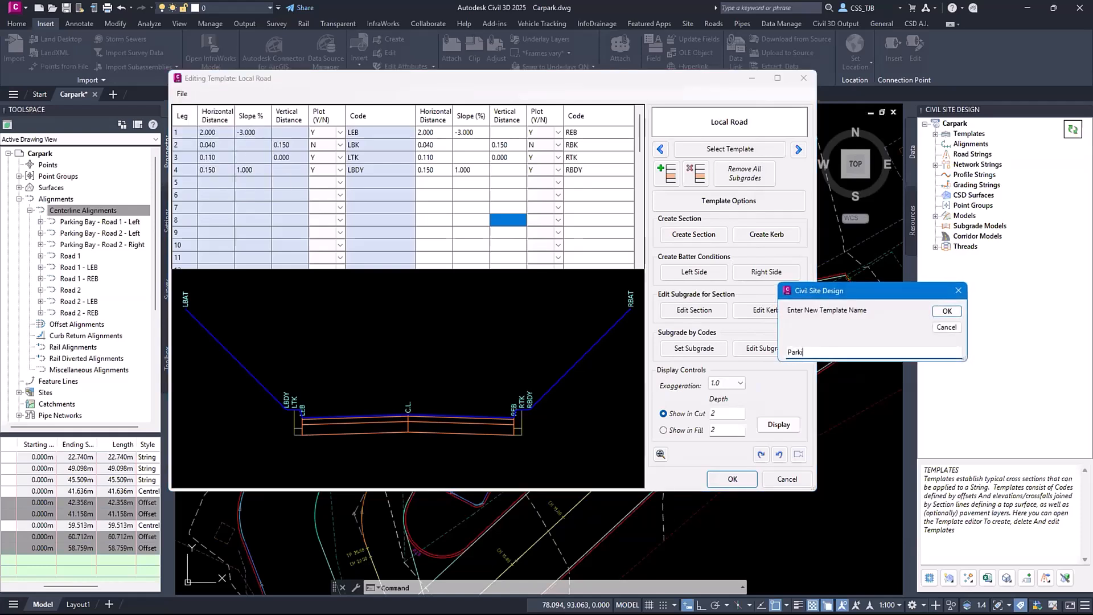
type("ng Bay Left")
left_click(947, 310)
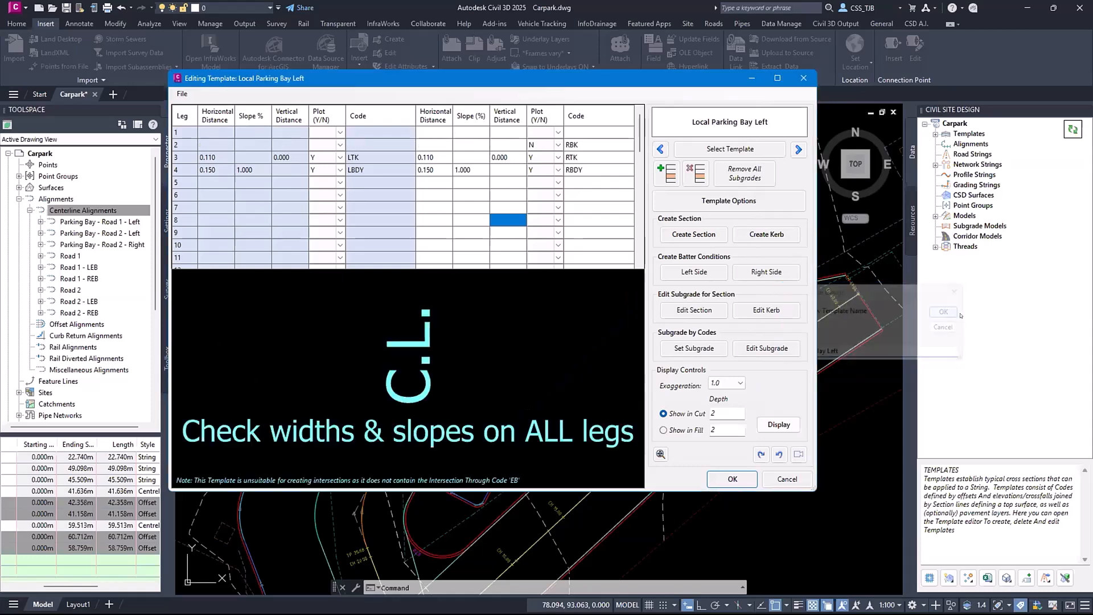
Start a kerb section with the top of kerb .04 wide, .15 deep and coded tk
left_click(767, 234)
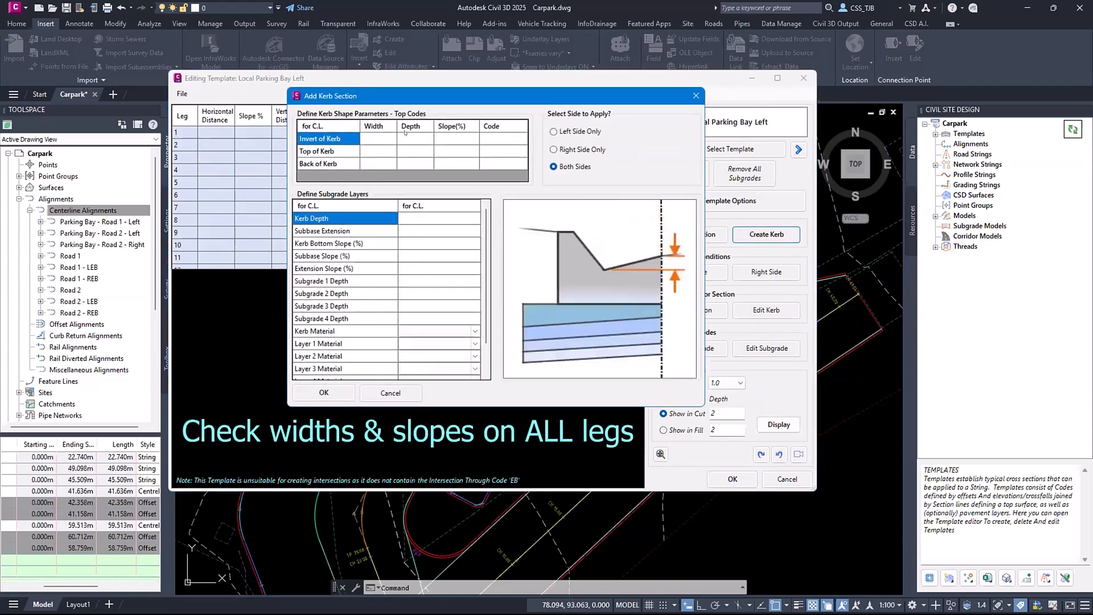
left_click(379, 150)
type(".04")
key("Tab")
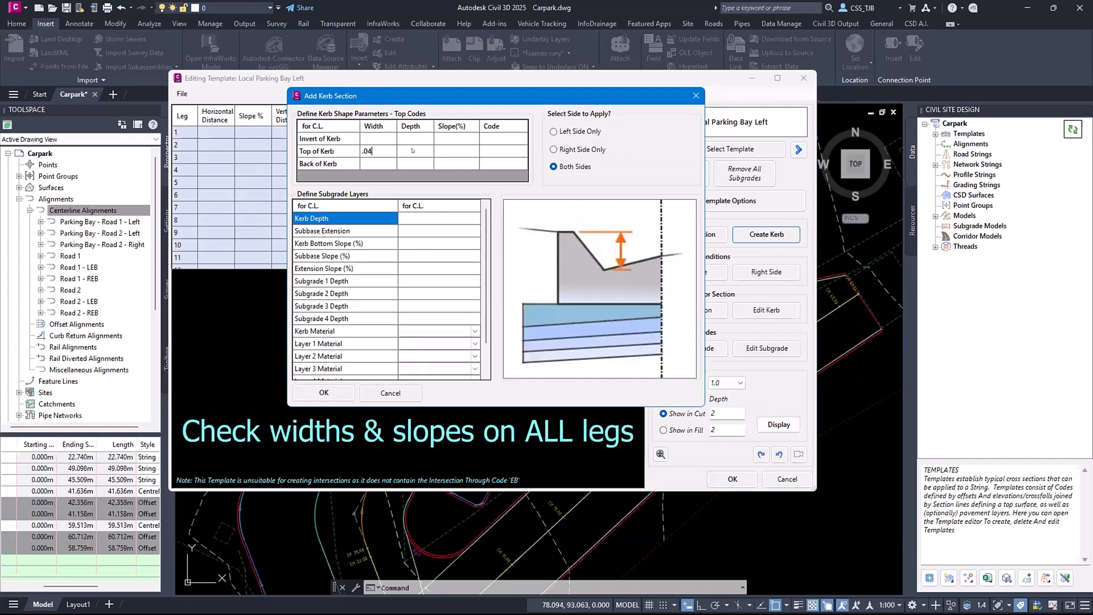
type(".15")
left_click(488, 151)
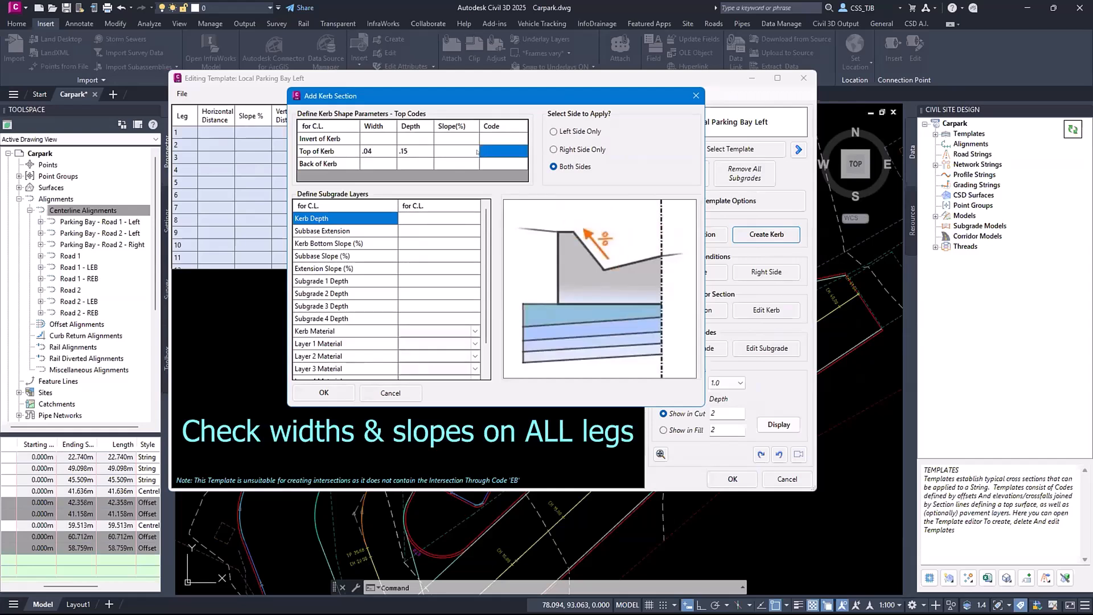
type("bk")
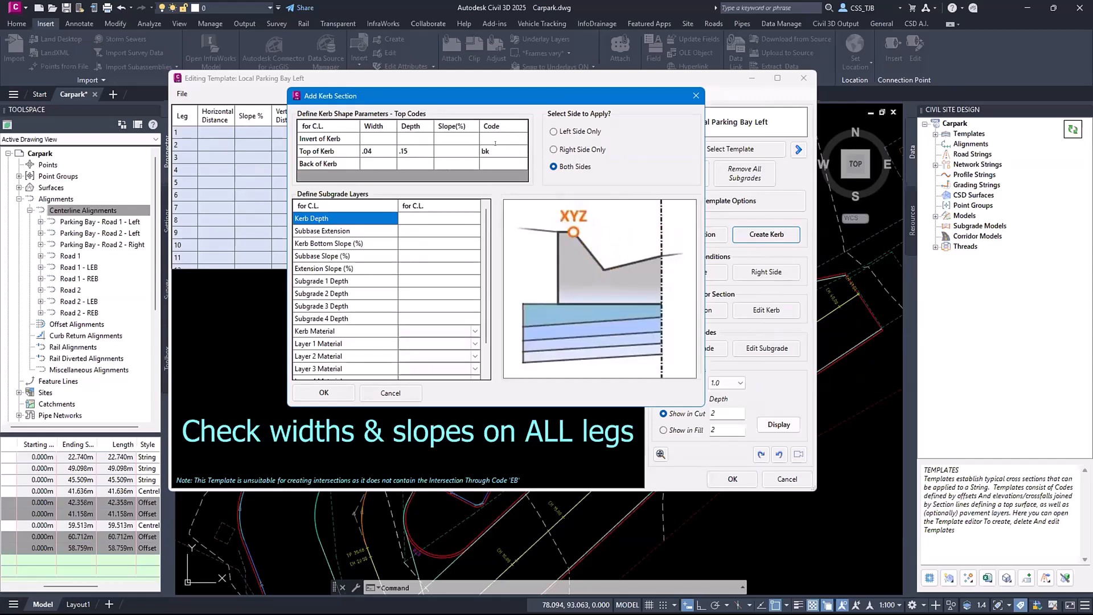
type("tk")
Define the back of kerb with width .11, depth 0 and code bk, and apply the kerb to the left side only
left_click(377, 162)
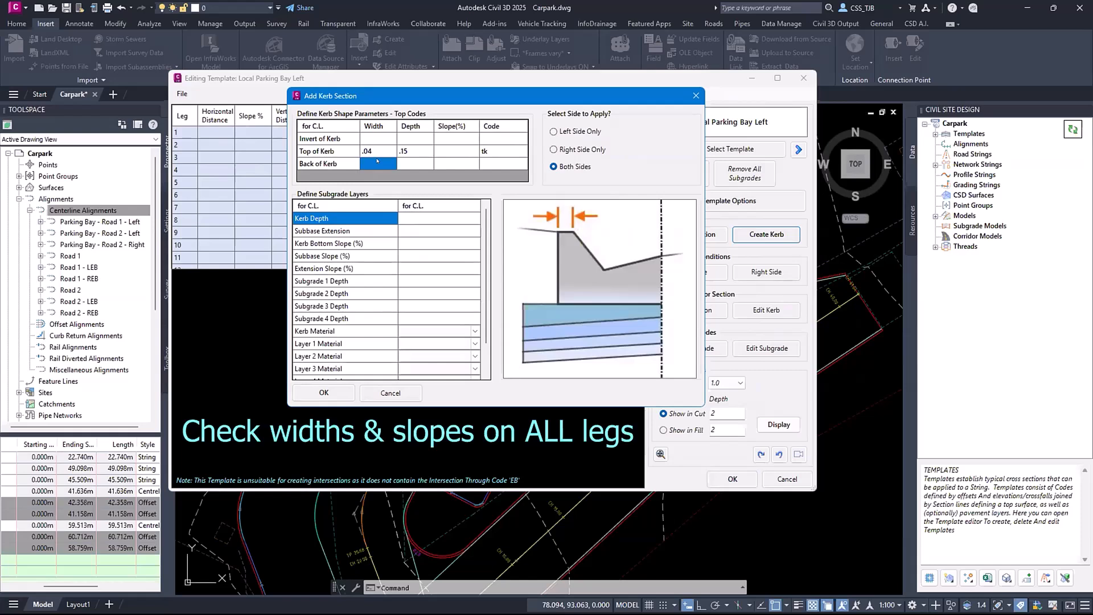
type(".11")
key("Tab")
type("0")
left_click(487, 165)
type("bk")
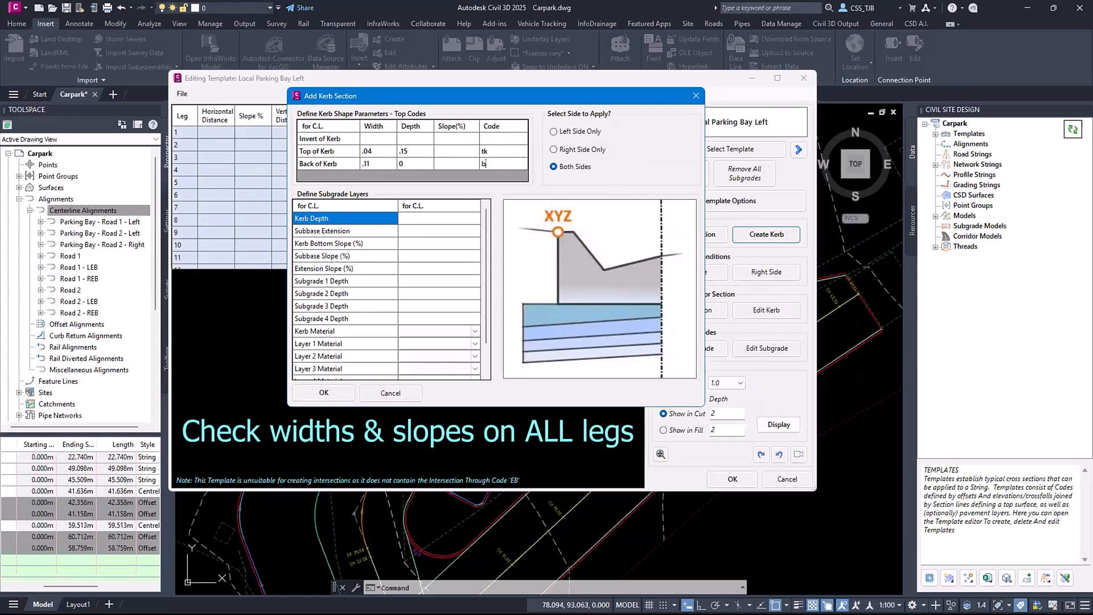
left_click(553, 132)
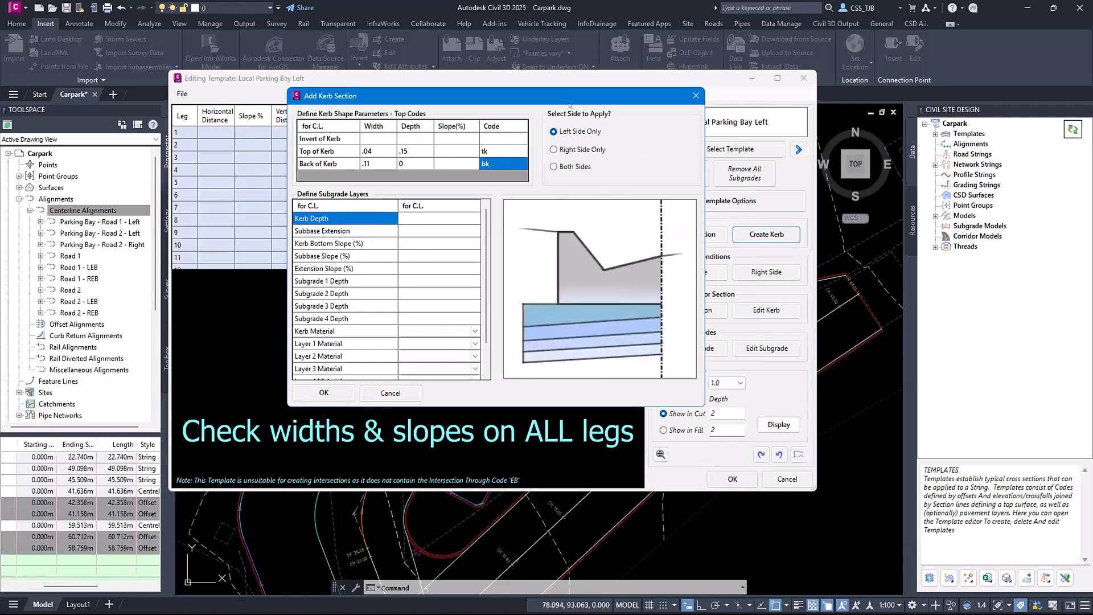
Set the kerb depth to .2, the subbase extension to 0 and the subgrade 1 depth to .13
left_click_drag(566, 104, 777, 128)
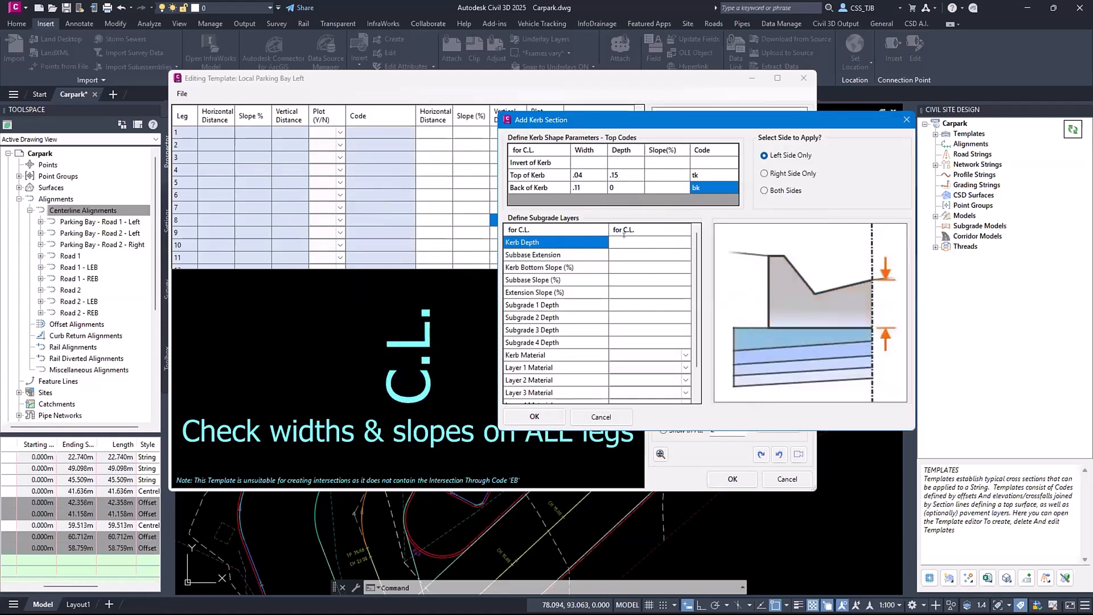
left_click(642, 243)
type(".2")
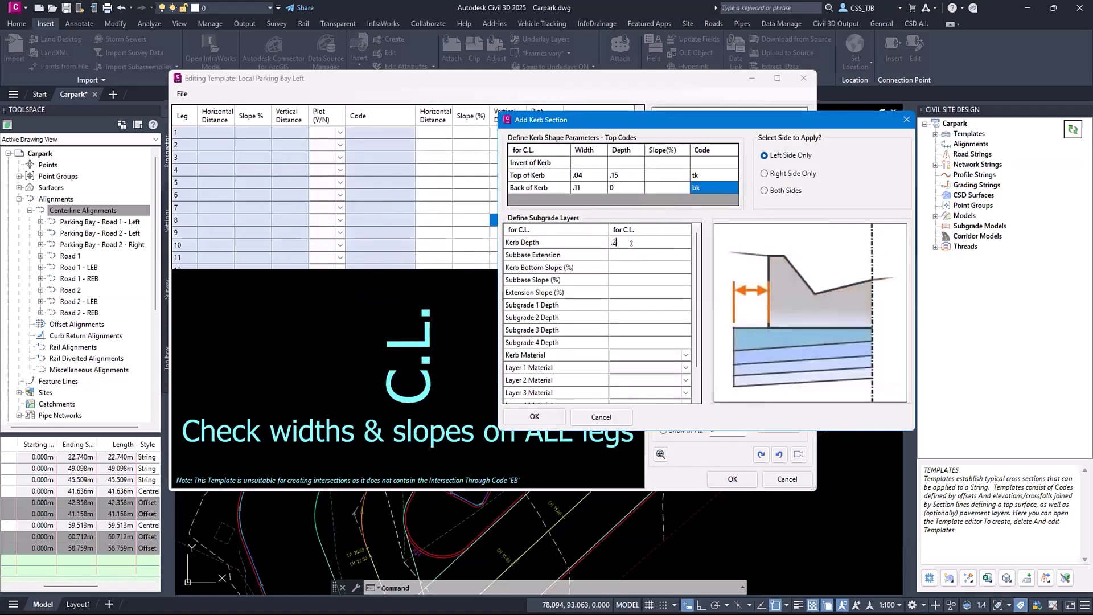
left_click(629, 252)
type("0")
left_click(622, 305)
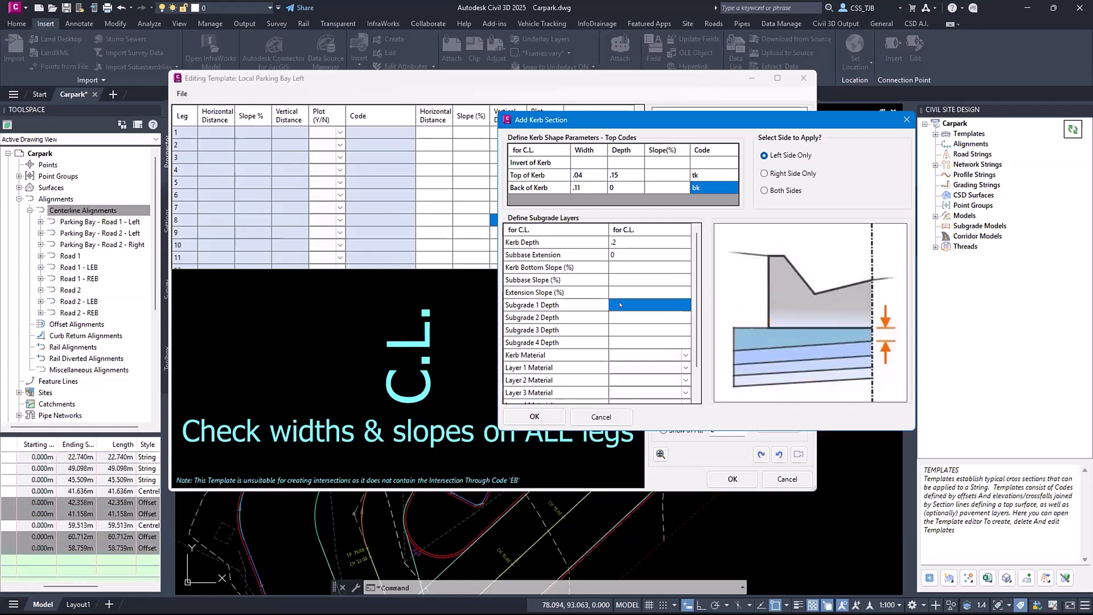
type(".13")
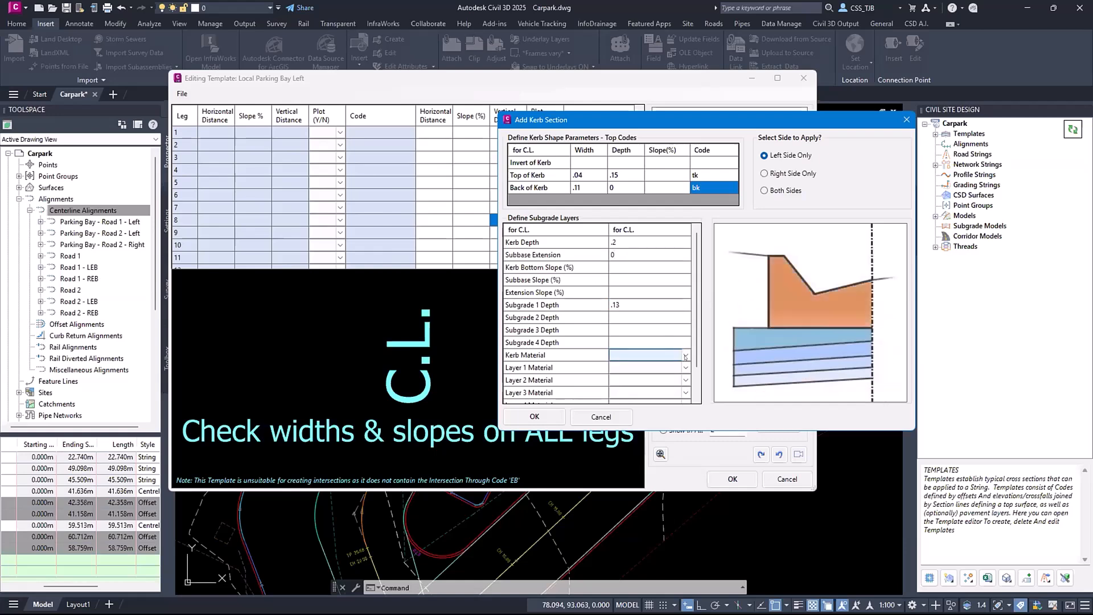
Assign Concrete to the kerb and FCR Class 2 to layer 1, add the kerb, and turn on plotting for code LBK
left_click(676, 355)
left_click(650, 367)
key("f")
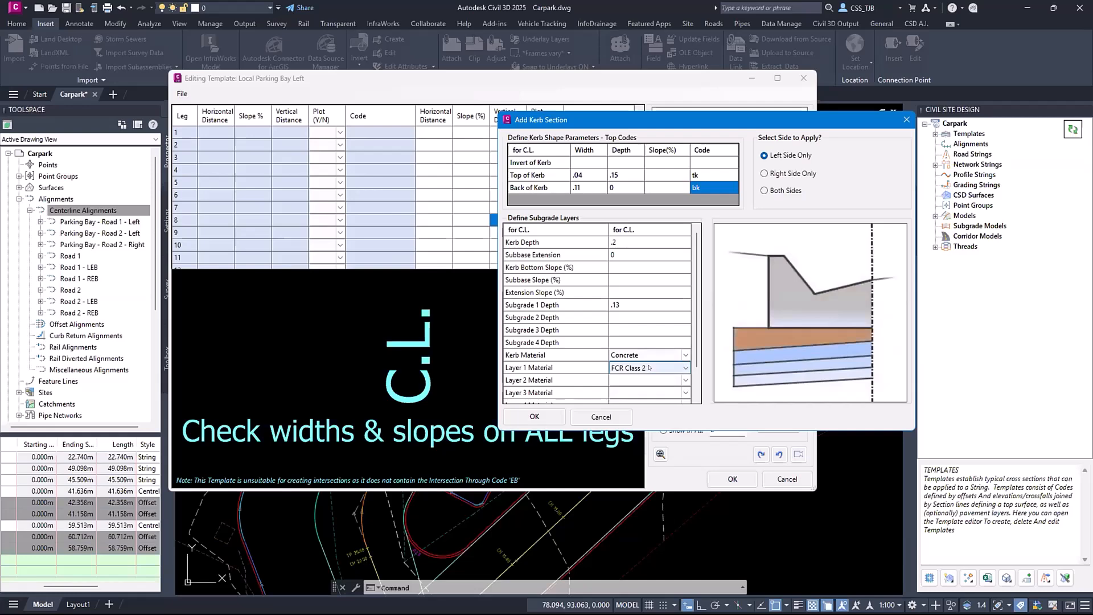
left_click(535, 417)
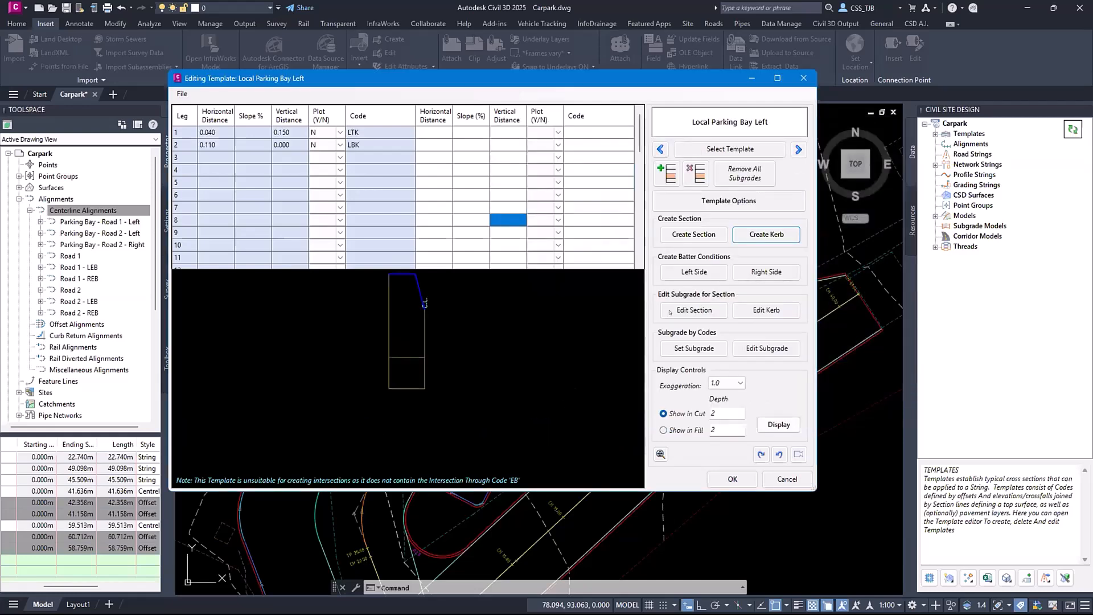
left_click(323, 144)
left_click(323, 161)
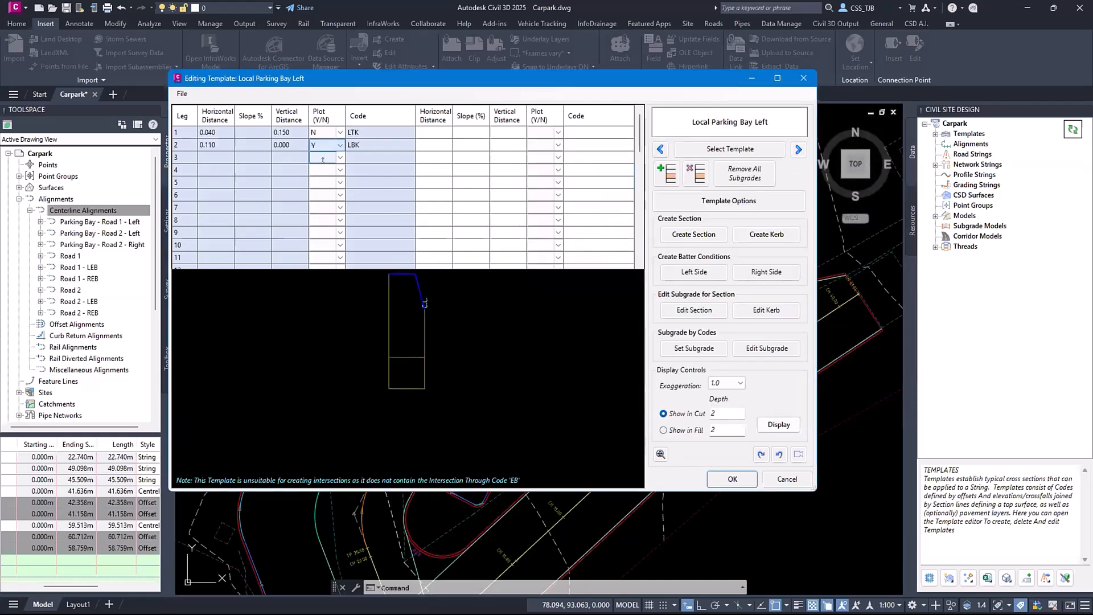
Start a plotted section with code bdy on the left side only, .15 wide with an applied slope of 1%
left_click(694, 237)
type("bdy")
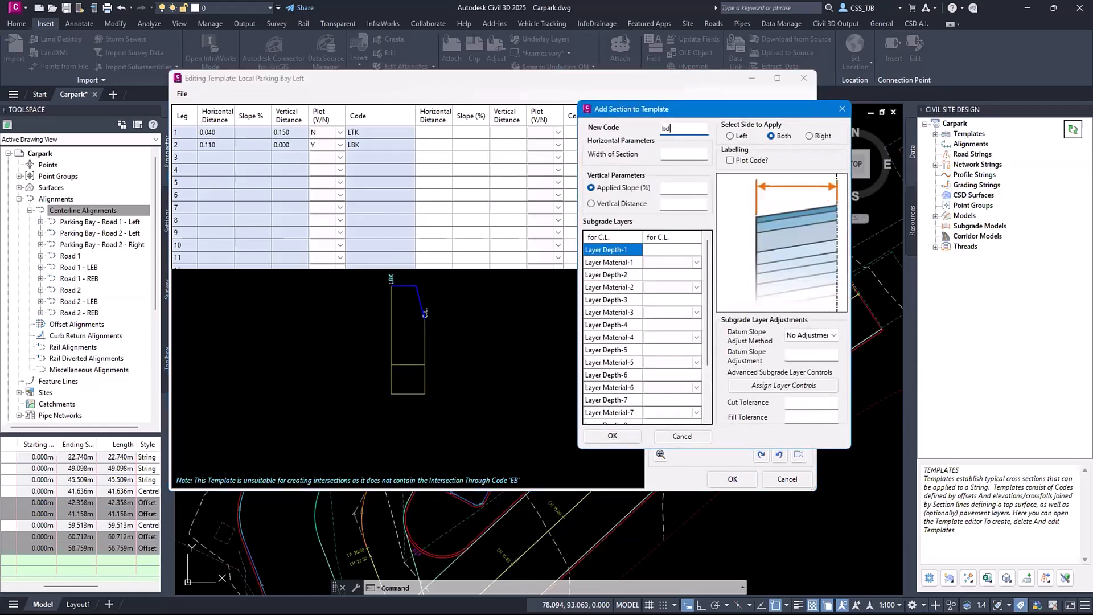
left_click(677, 152)
type(".15")
left_click(677, 187)
type("1")
left_click(730, 136)
left_click(731, 161)
Give the left bdy section's first layer a depth of 0 and Infill material, and add the section to Parking Bay Left
left_click(659, 249)
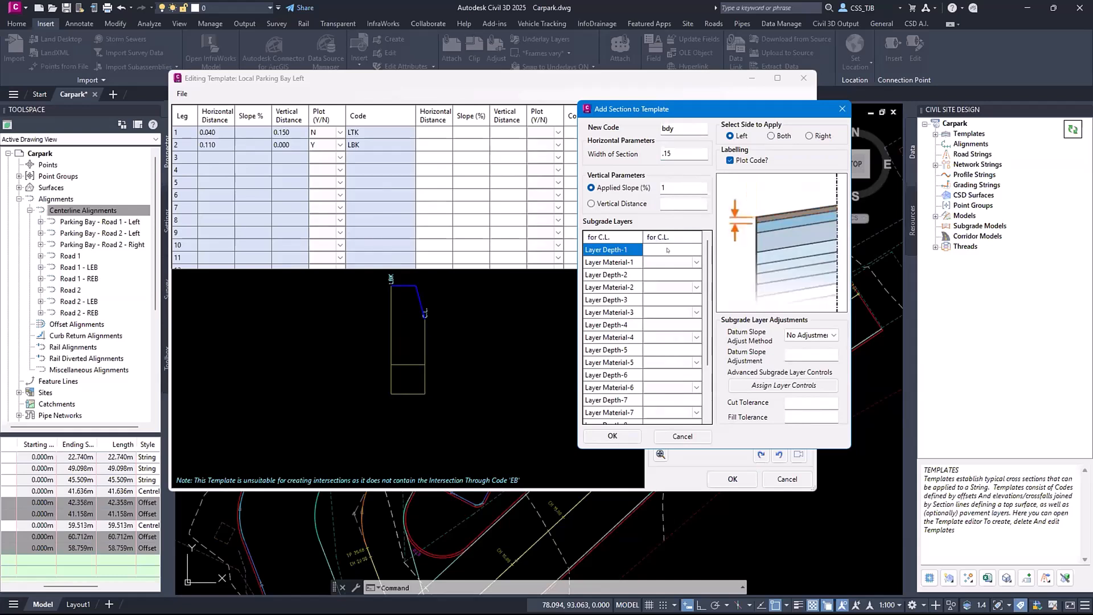
type("0")
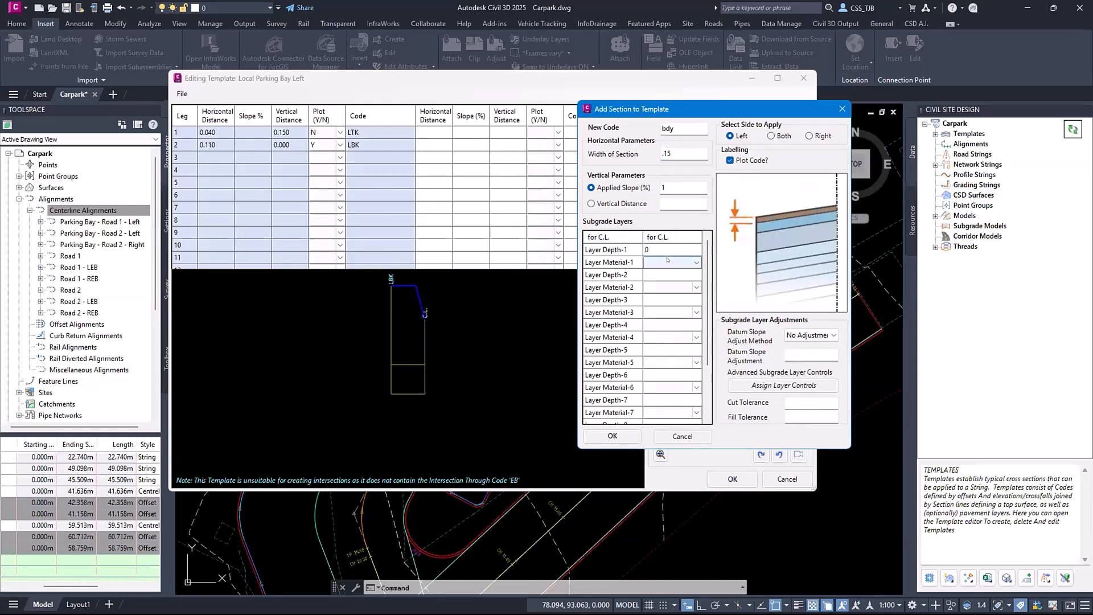
left_click(672, 262)
left_click(658, 308)
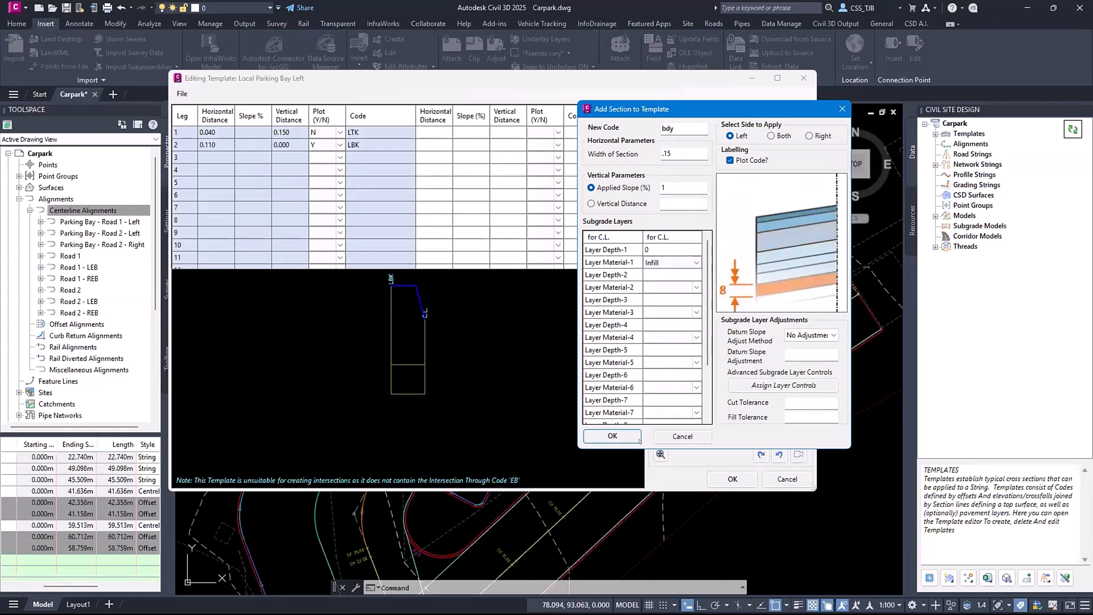
left_click(613, 436)
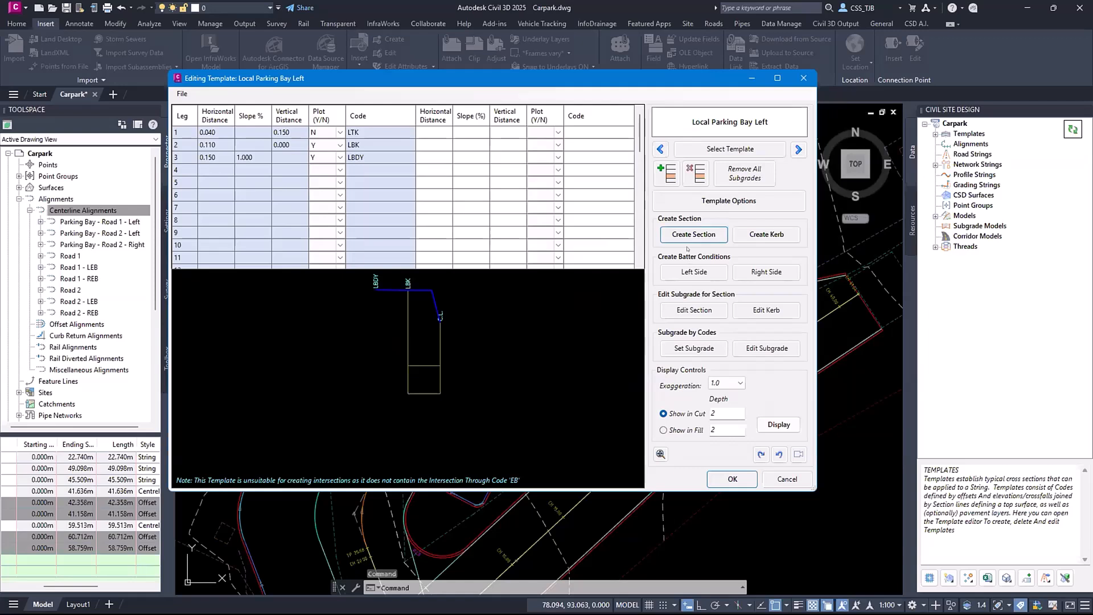
Create slope batters on the left-hand side of Parking Bay Left with cut and fill slopes of 1
left_click(695, 272)
left_click(747, 229)
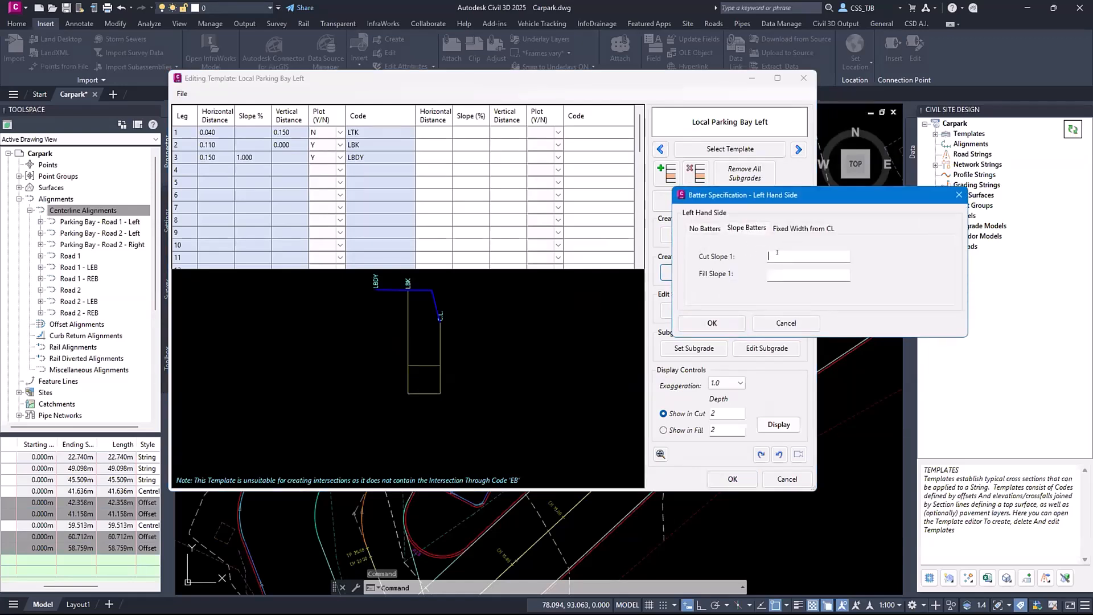
type("1")
left_click(772, 276)
left_click(711, 323)
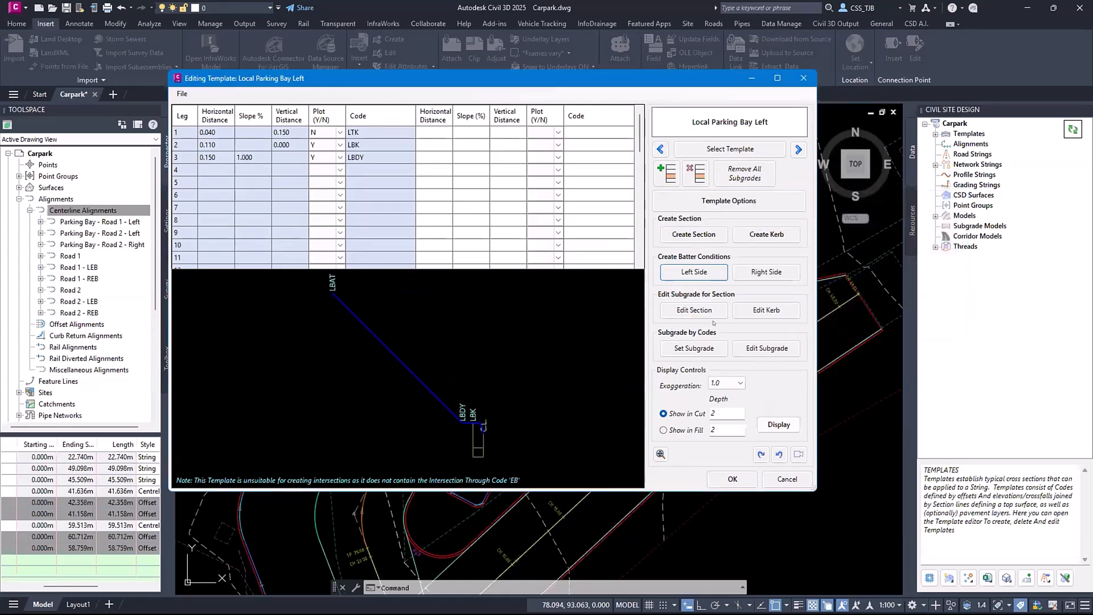
Copy the current template to a new local template named Parking Bay Right
left_click(181, 93)
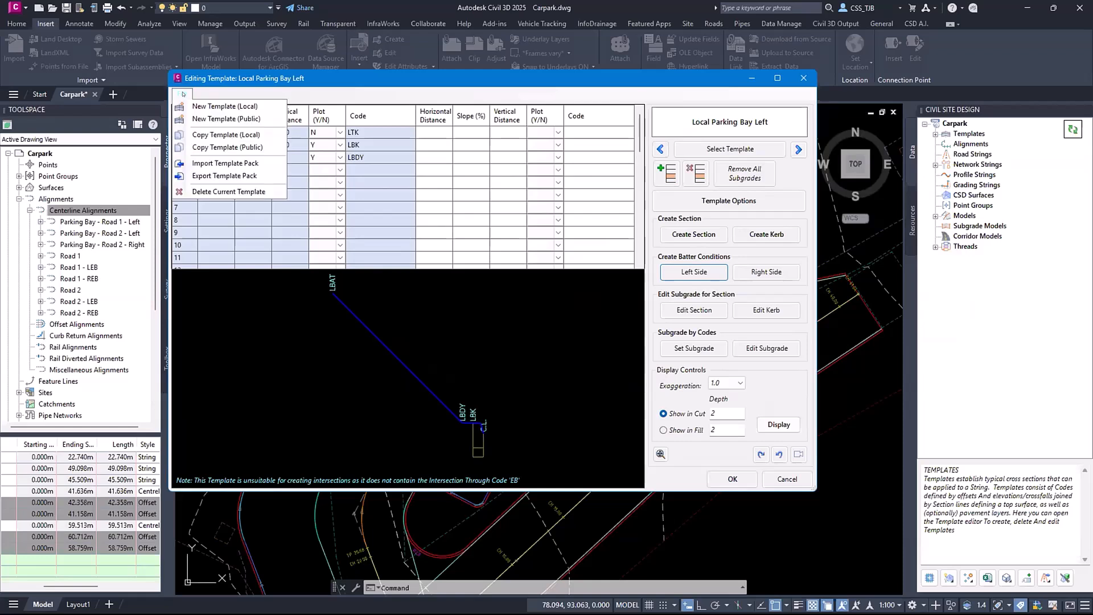
left_click(238, 135)
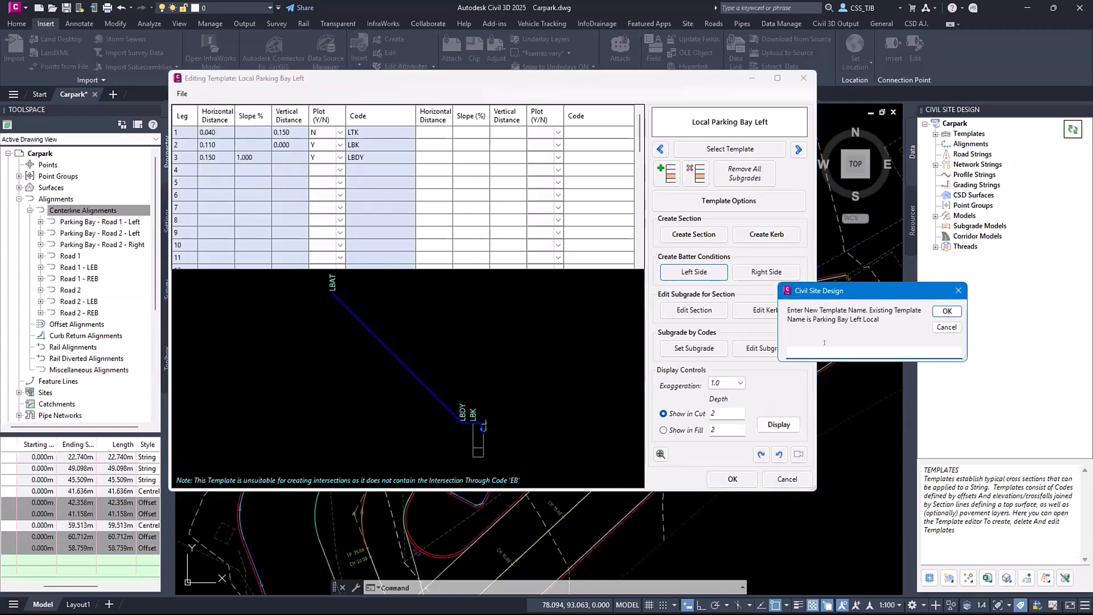
type("Parking Bay Right")
left_click(947, 311)
Mirror the Parking Bay Right template so its kerb and bdy section lie on the right side
left_click(729, 201)
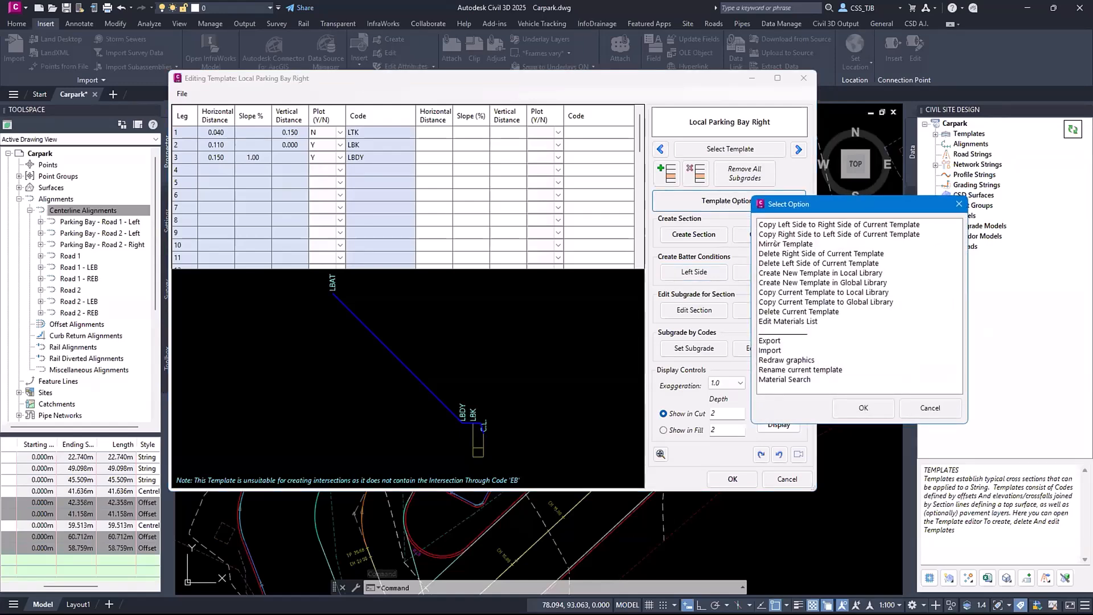
left_click(775, 243)
left_click(861, 409)
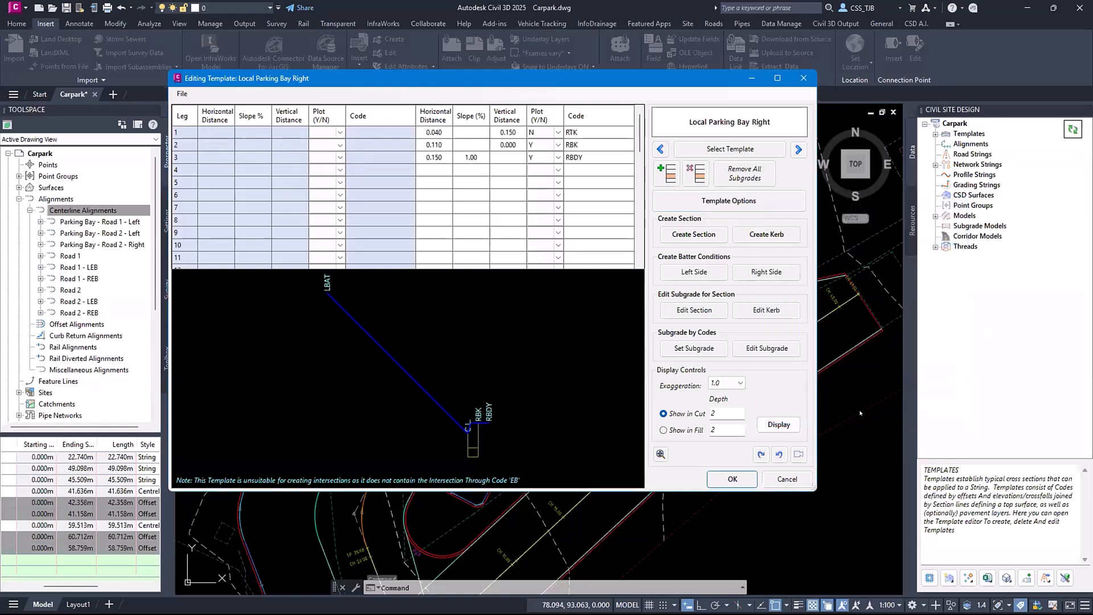
Set the left-hand side of Parking Bay Right to No Batters
left_click(694, 272)
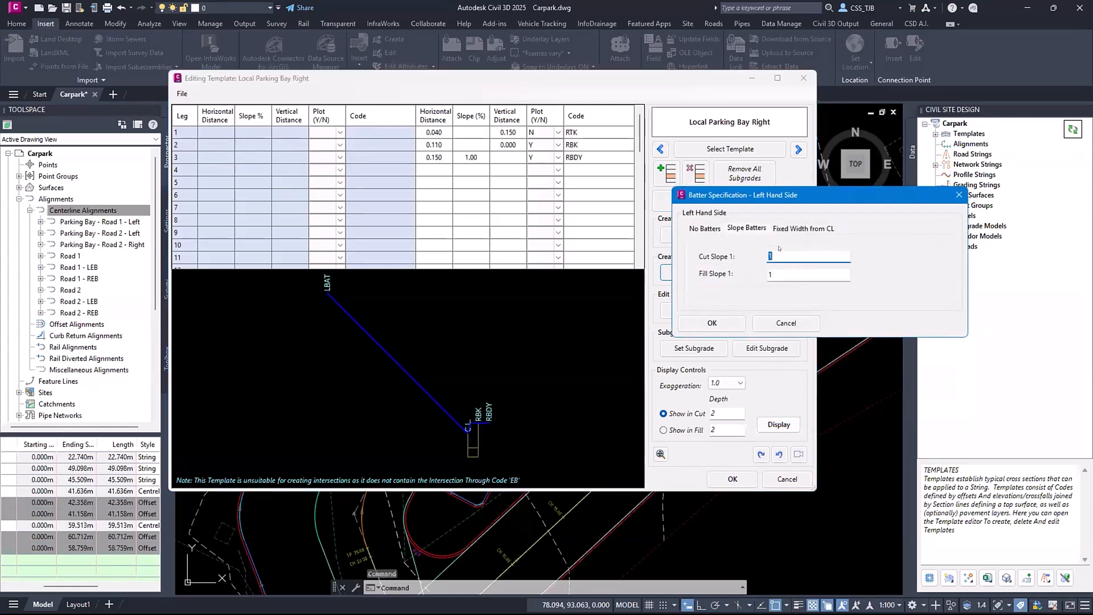
left_click(705, 227)
left_click(712, 323)
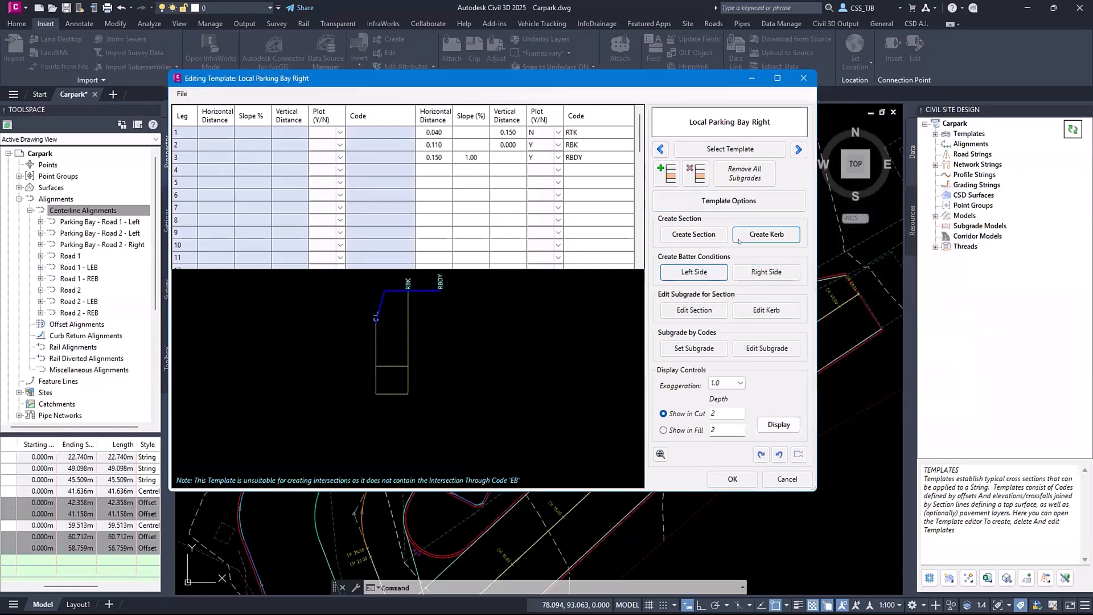
Create slope batters on the right-hand side of Parking Bay Right with cut and fill slopes of 1
left_click(766, 271)
left_click(747, 228)
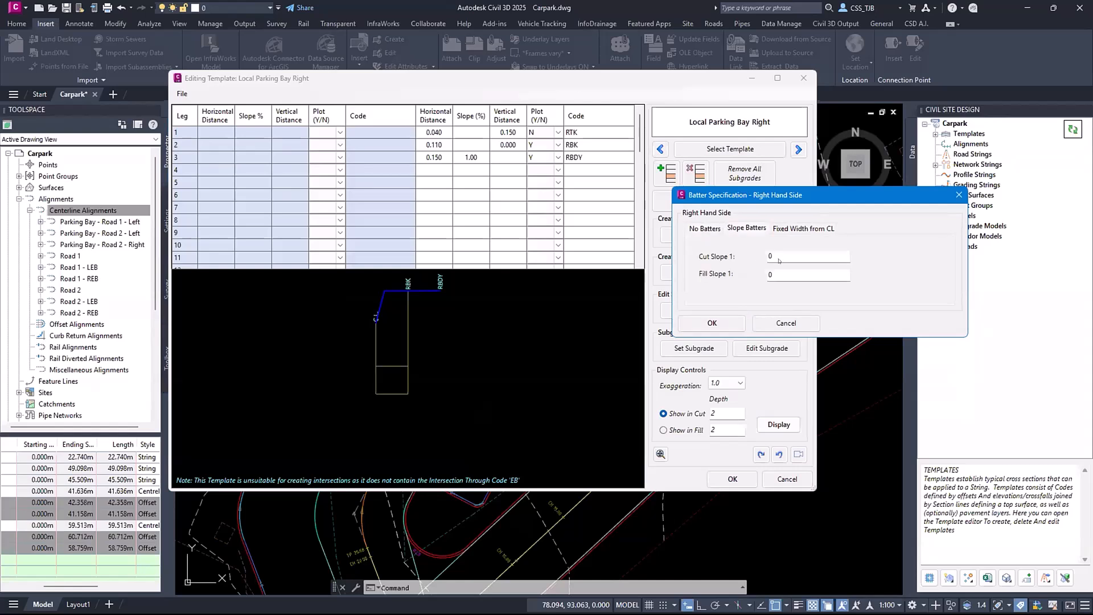
type("1")
left_click(712, 323)
Give the Parking Bay Right batter section a first subgrade layer of Infill at depth 0, with subgrade edits applied to both sides
right_click(383, 388)
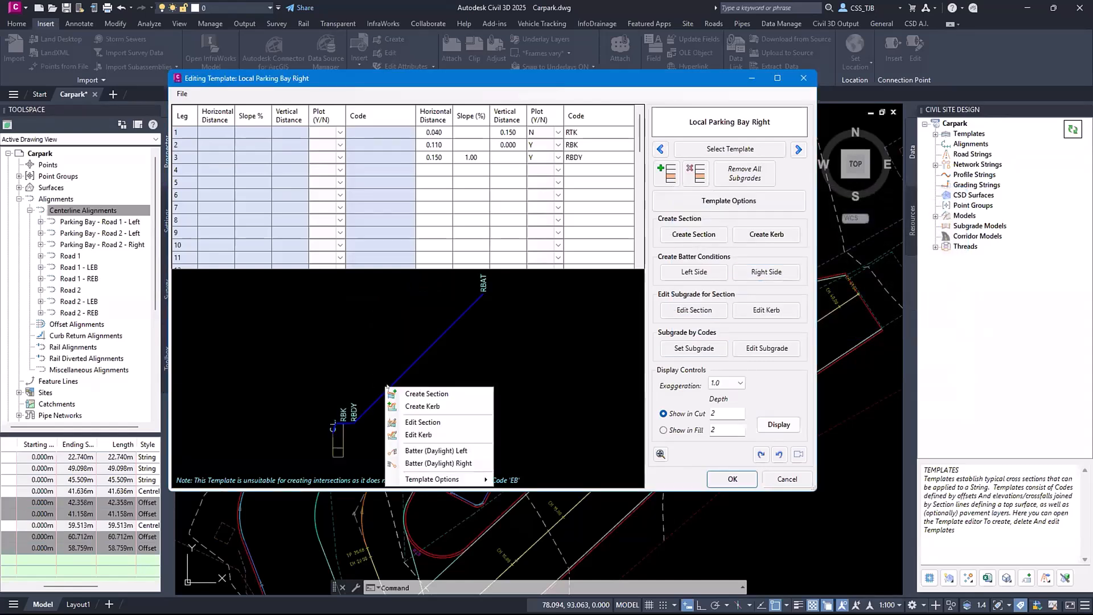
left_click(424, 422)
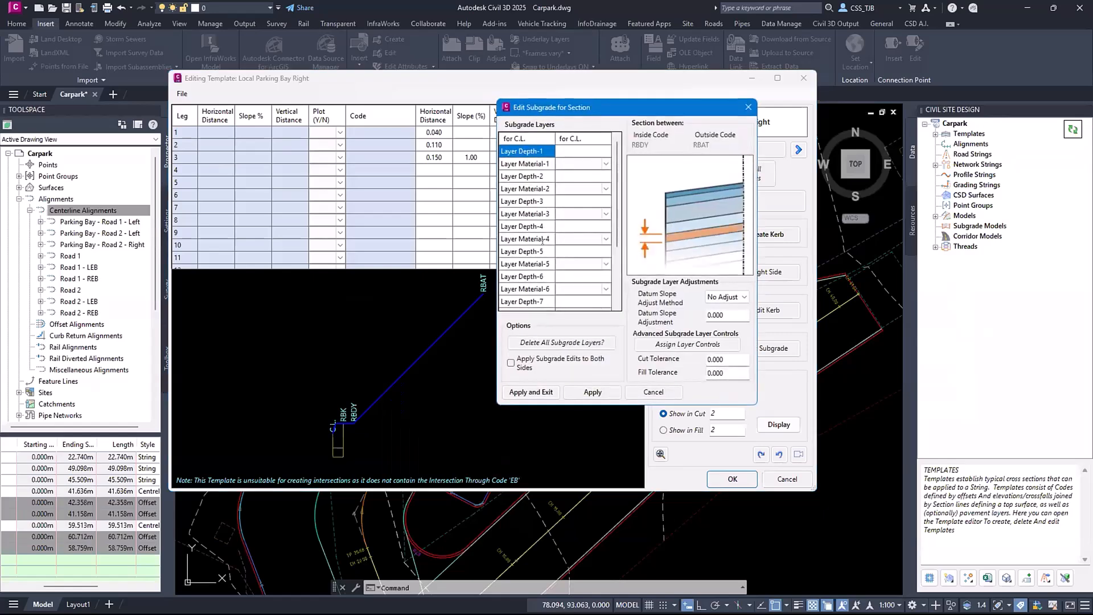
left_click(584, 166)
left_click(575, 210)
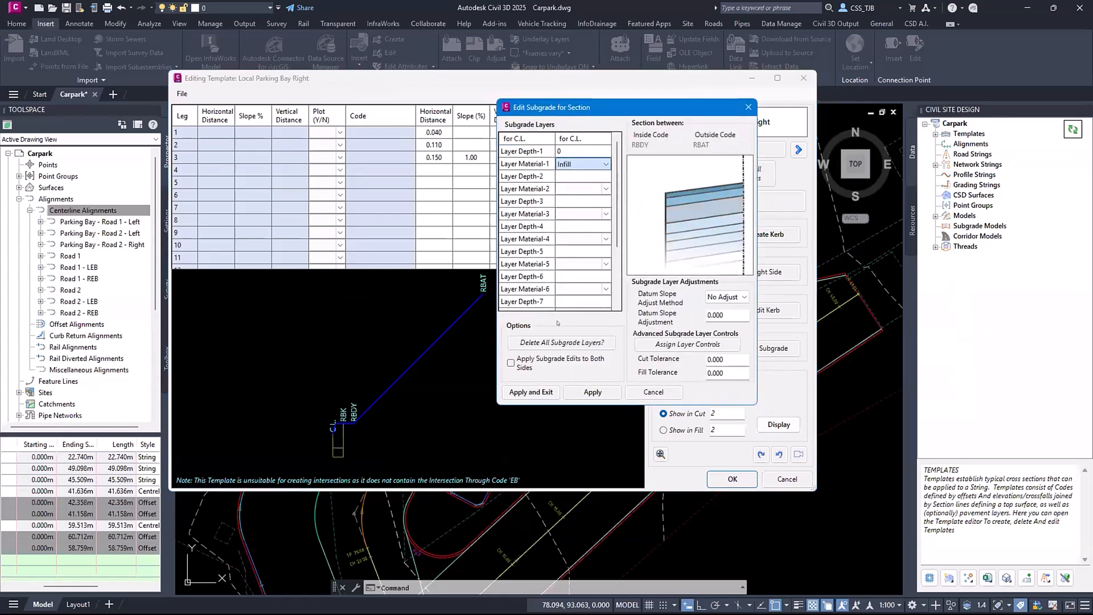
left_click(519, 366)
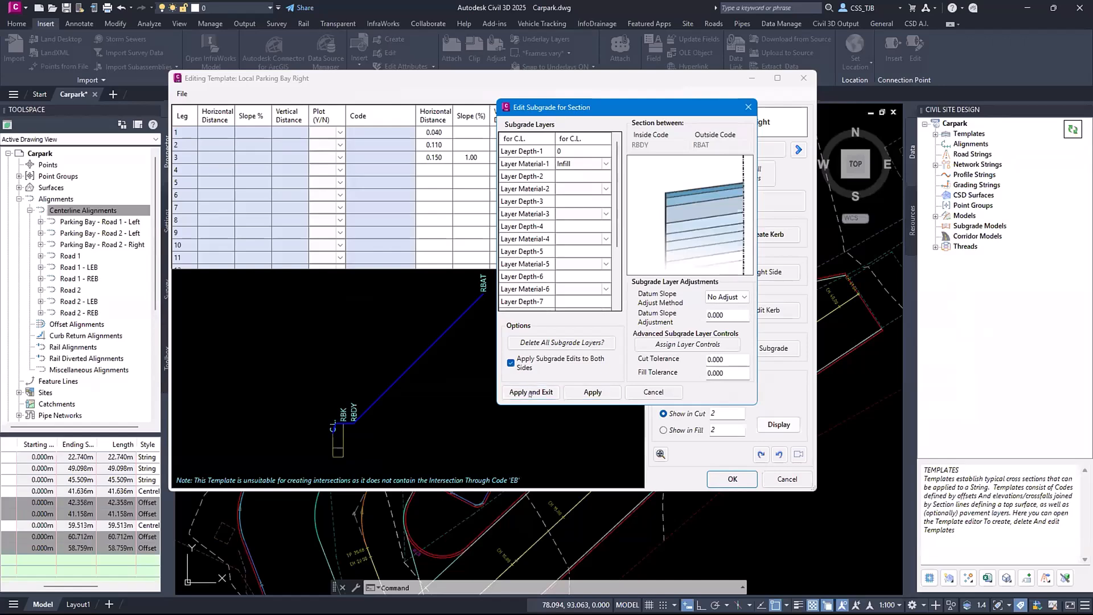
left_click(530, 392)
Switch to the Parking Bay Left template and give its batter section a first subgrade layer of Infill at depth 0
left_click(660, 149)
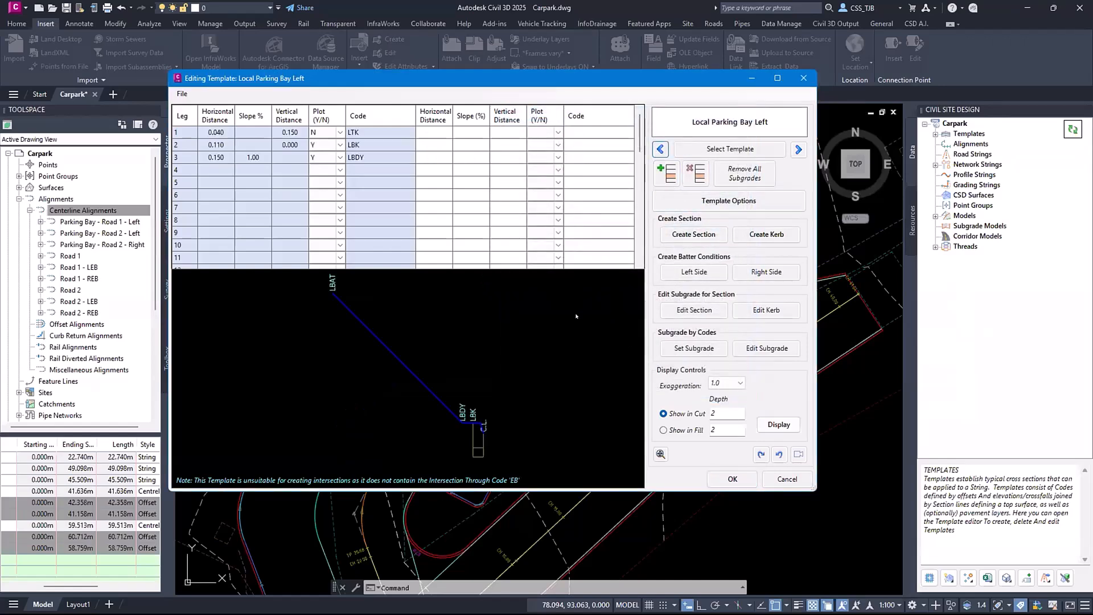
right_click(402, 360)
left_click(424, 393)
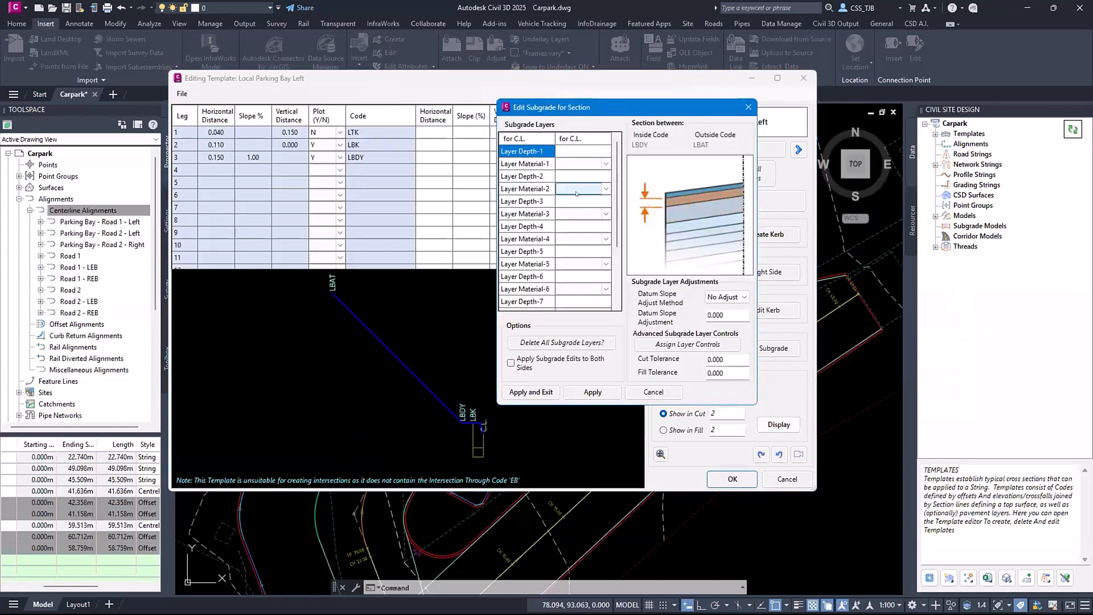
left_click(576, 151)
type("0.")
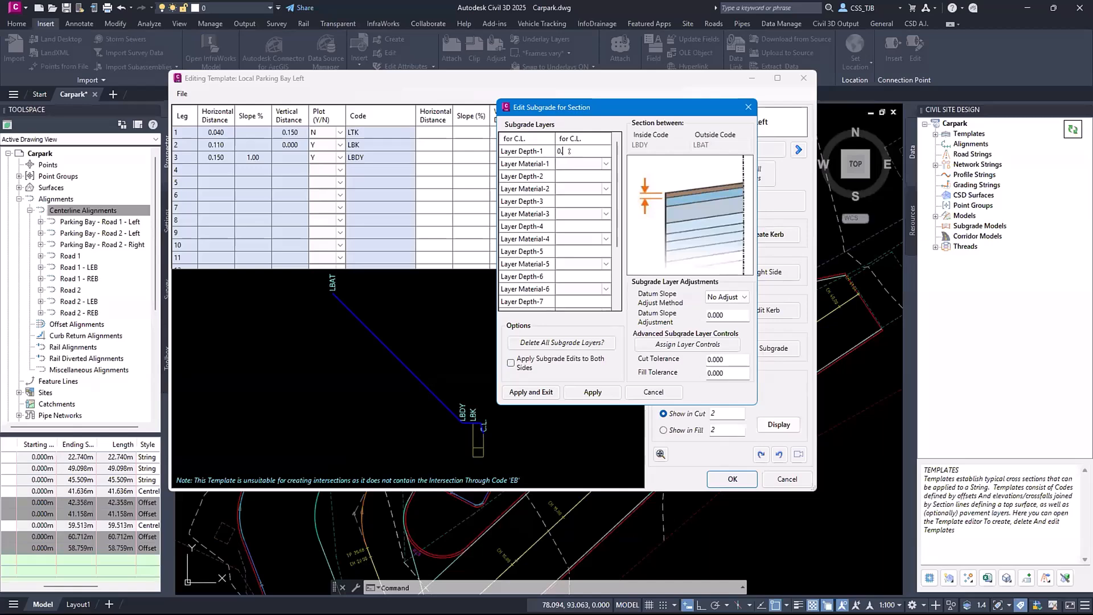
left_click(579, 163)
left_click(561, 210)
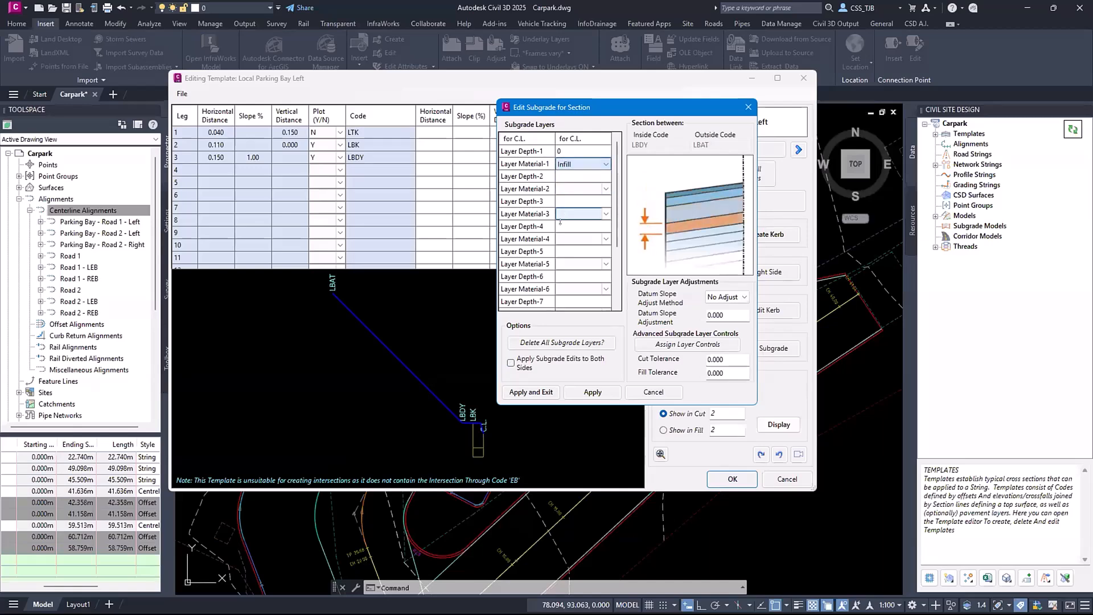
left_click(530, 392)
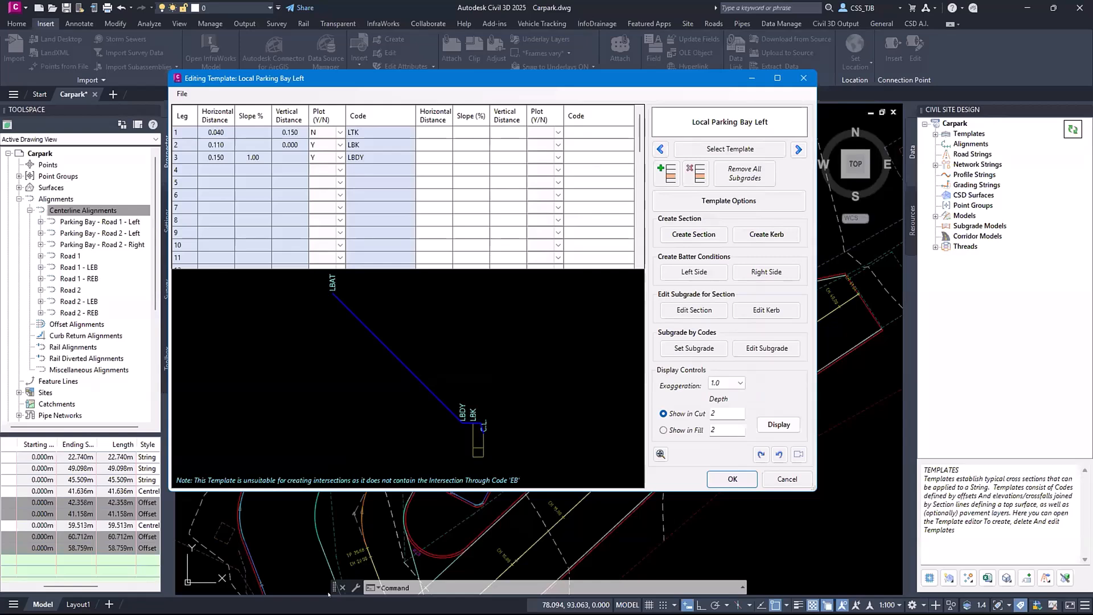
Step through the parking bay templates back to Local Road and accept the template edits
left_click(799, 149)
left_click(661, 149)
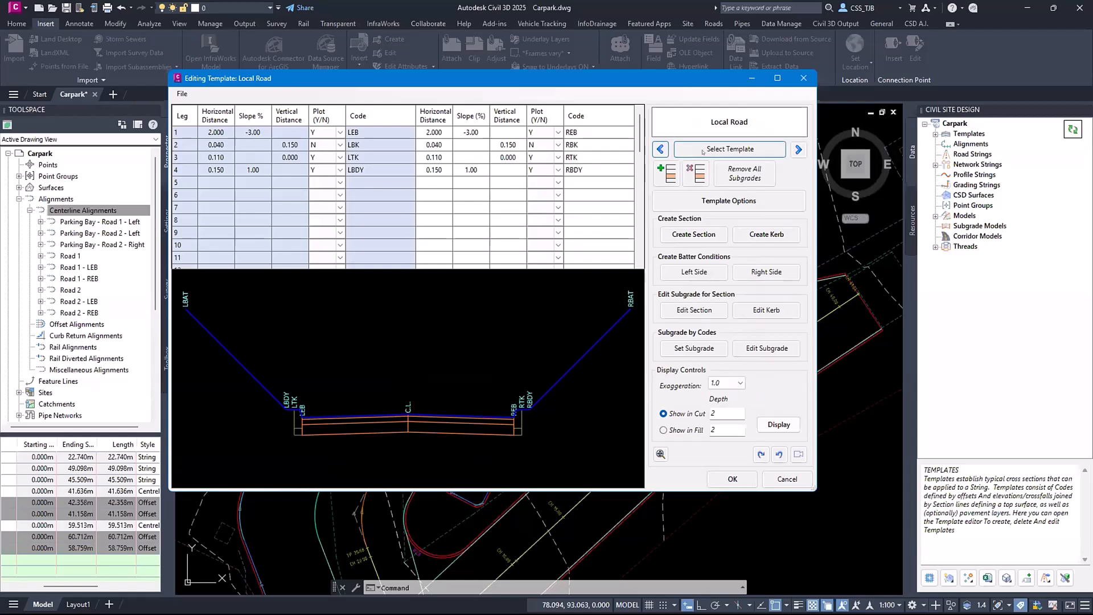
left_click(735, 480)
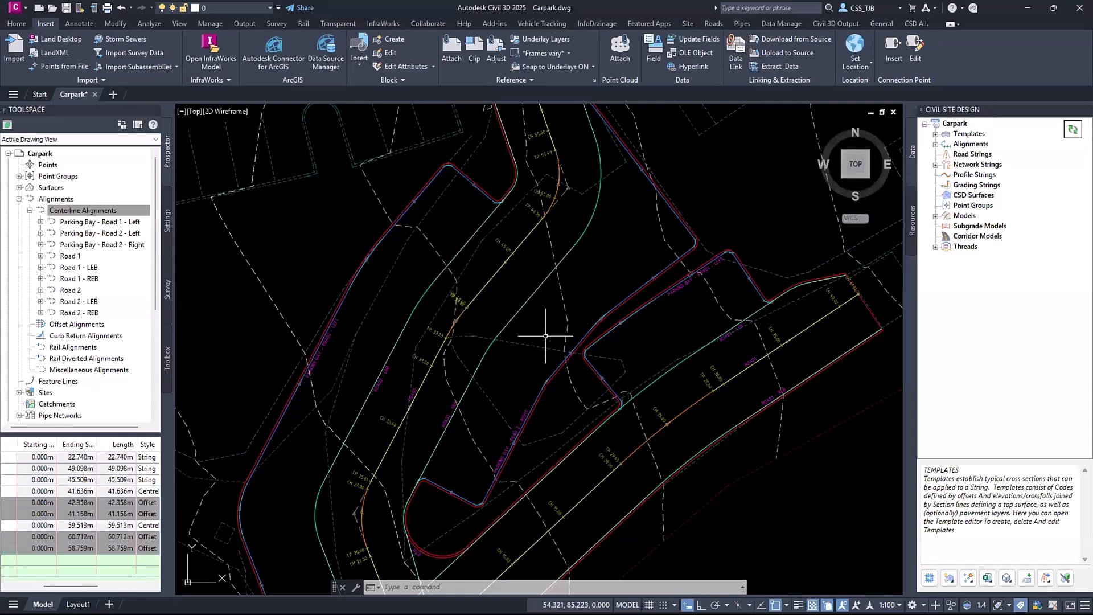
Examine the site design list of alignments, the string creation options for Road 1 and the alignment layout in the drawing
mouse_move(623, 323)
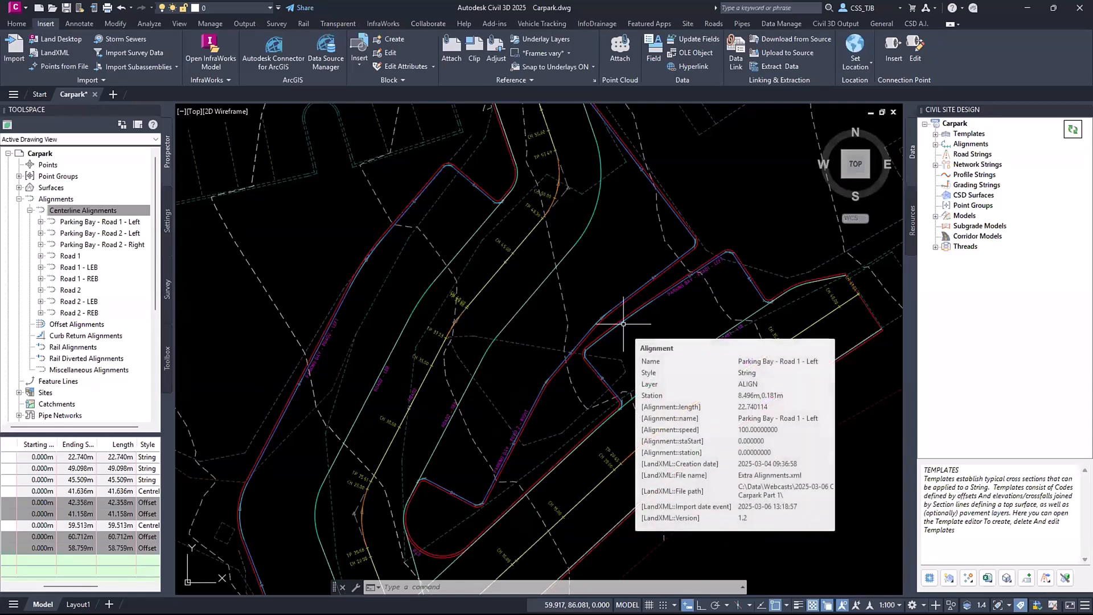
left_click(970, 145)
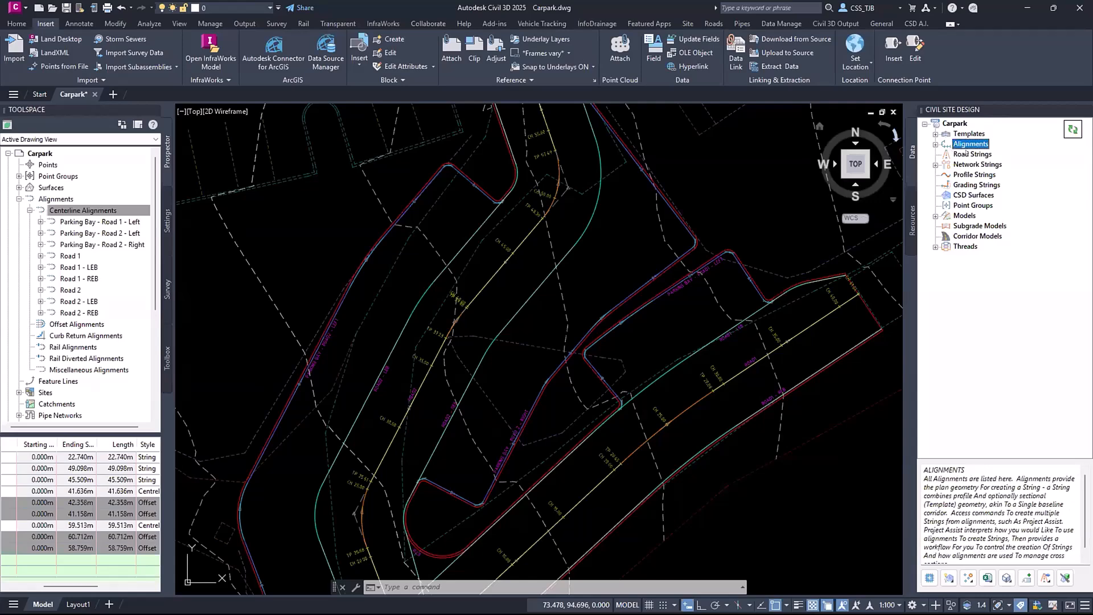
left_click(935, 144)
right_click(974, 186)
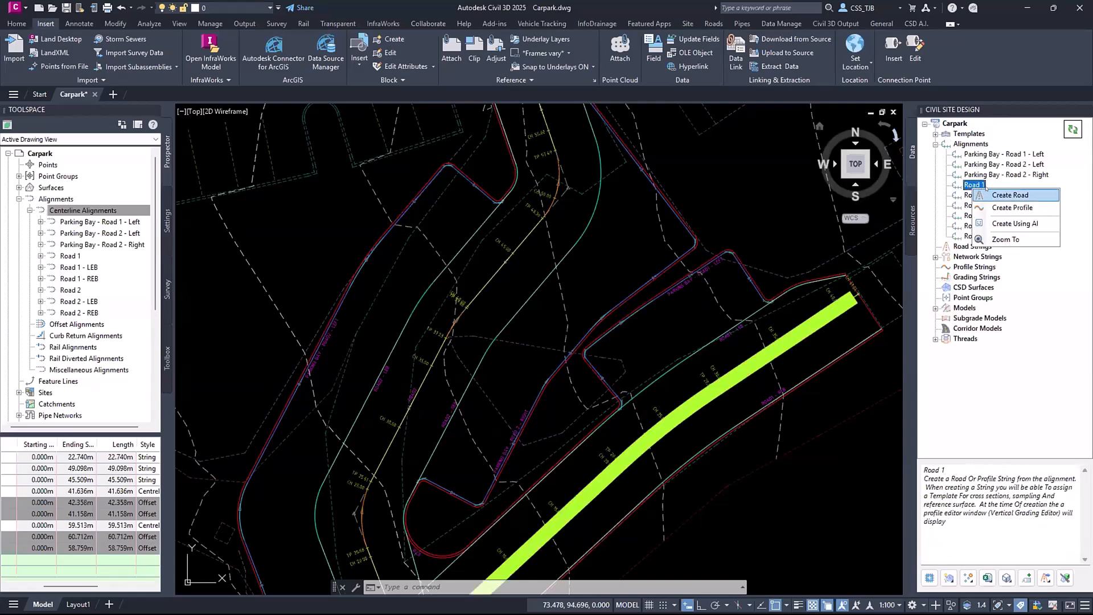
key("Escape")
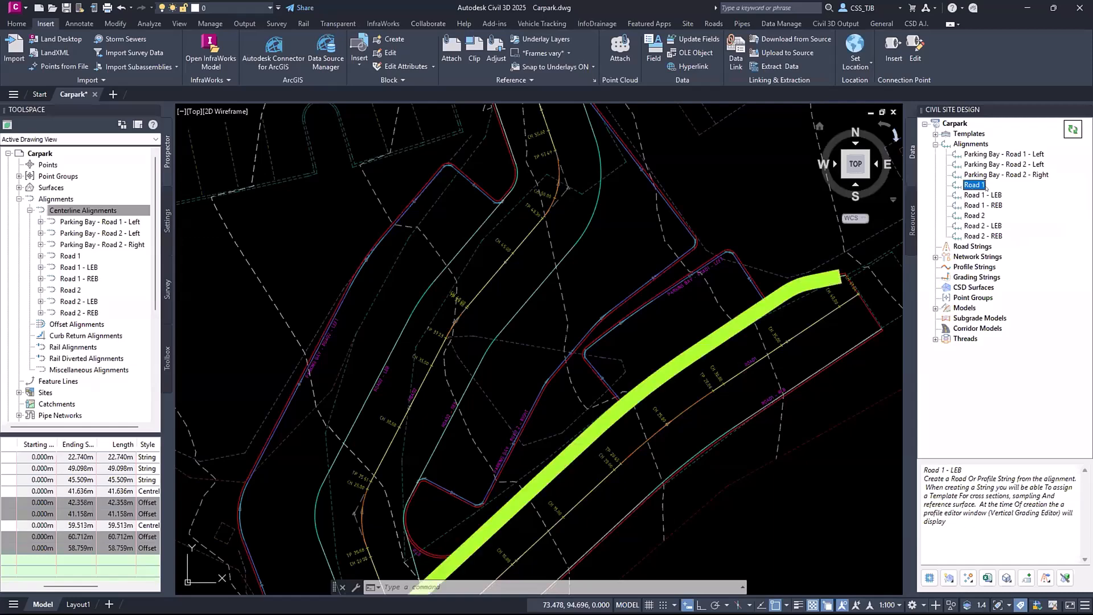
key("Escape")
key("Escape")
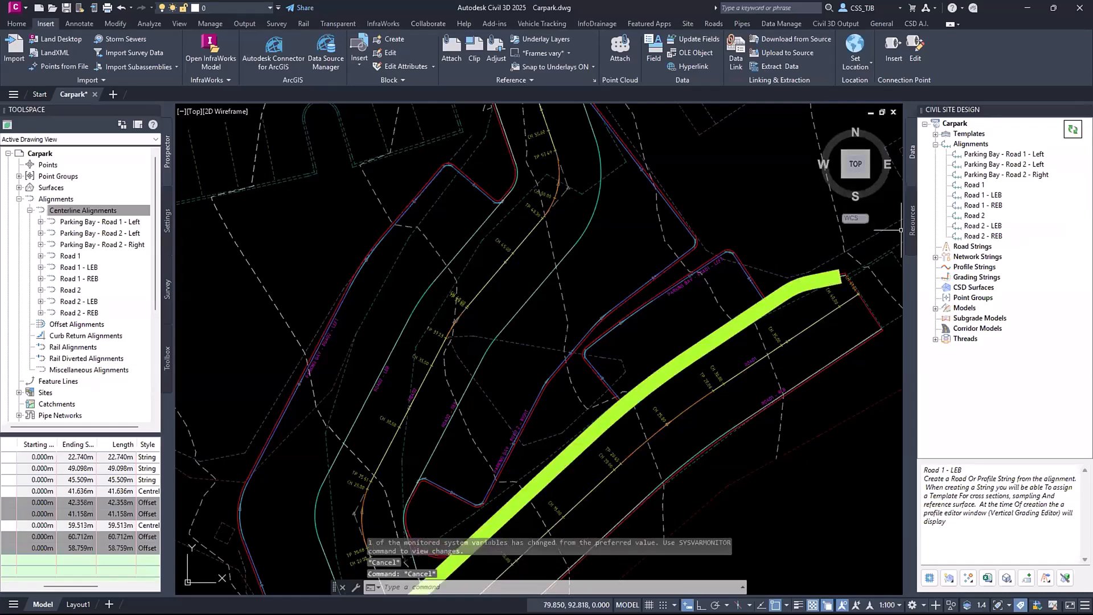
scroll(641, 297, "down", 3)
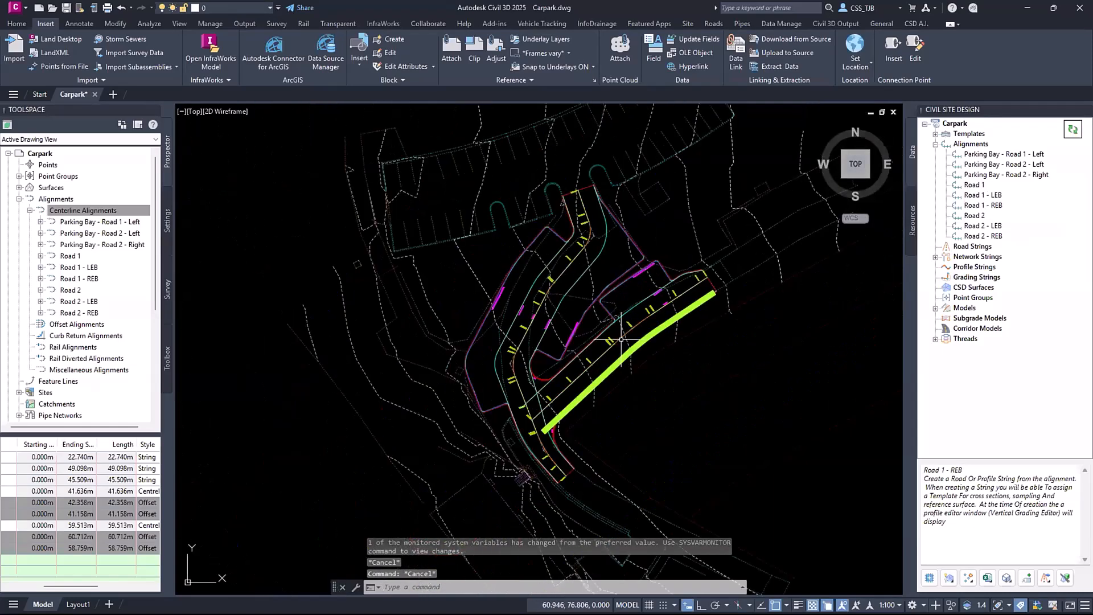
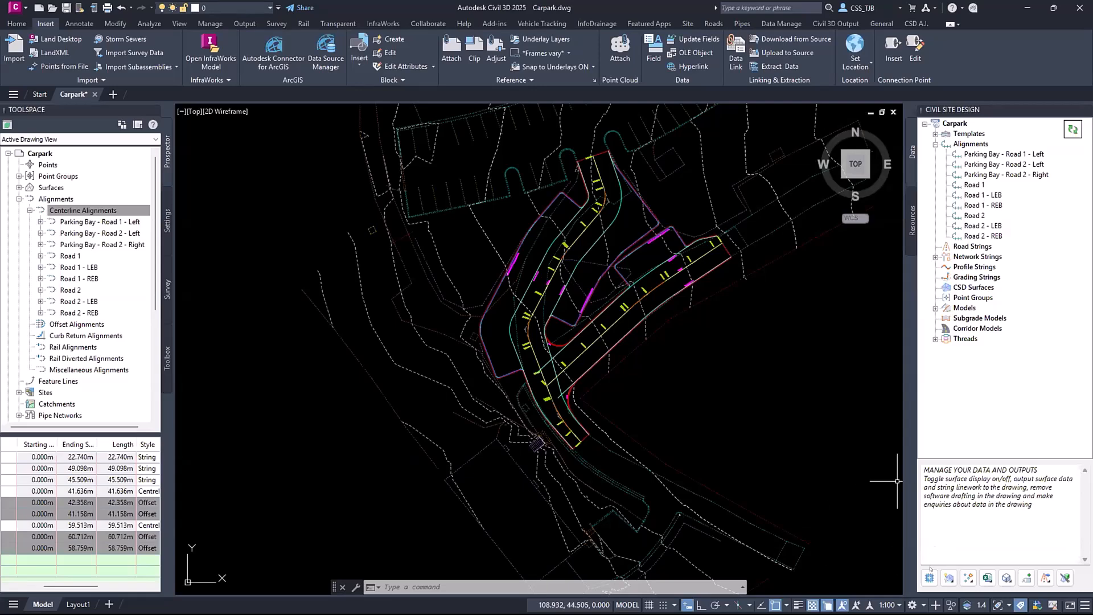
Start Project Assist and accept the setup with NS as the sampled surface and PDF report output enabled
left_click(929, 578)
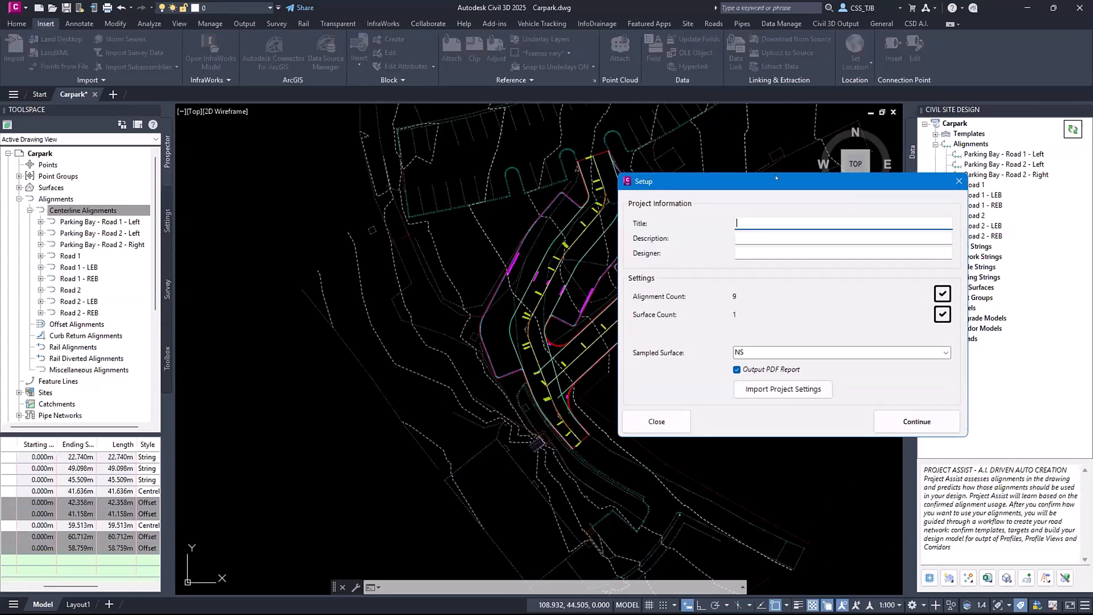
left_click_drag(776, 178, 575, 130)
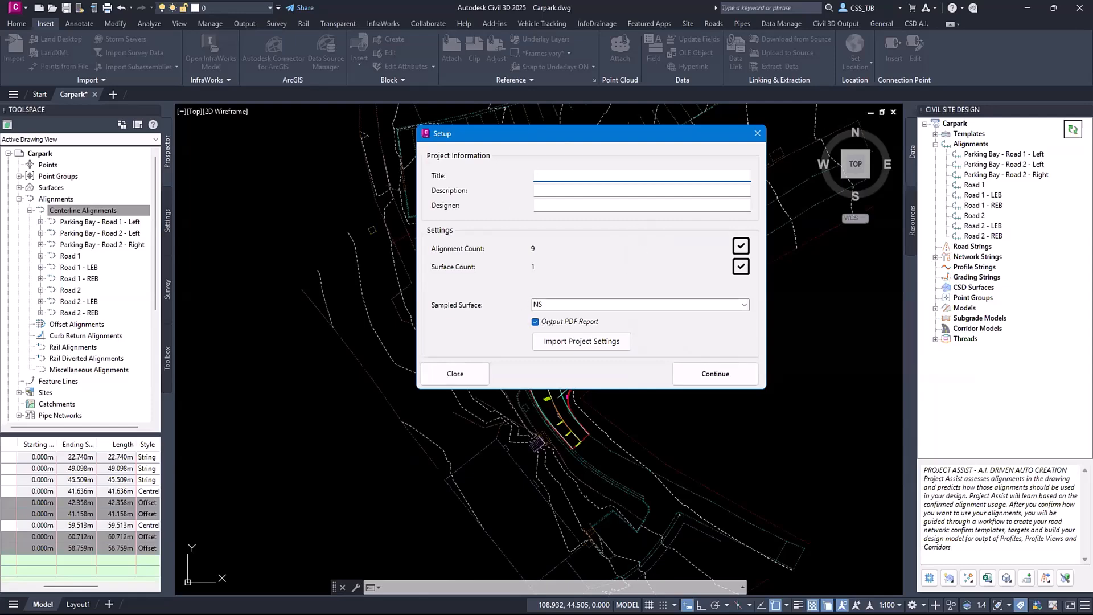
left_click(715, 374)
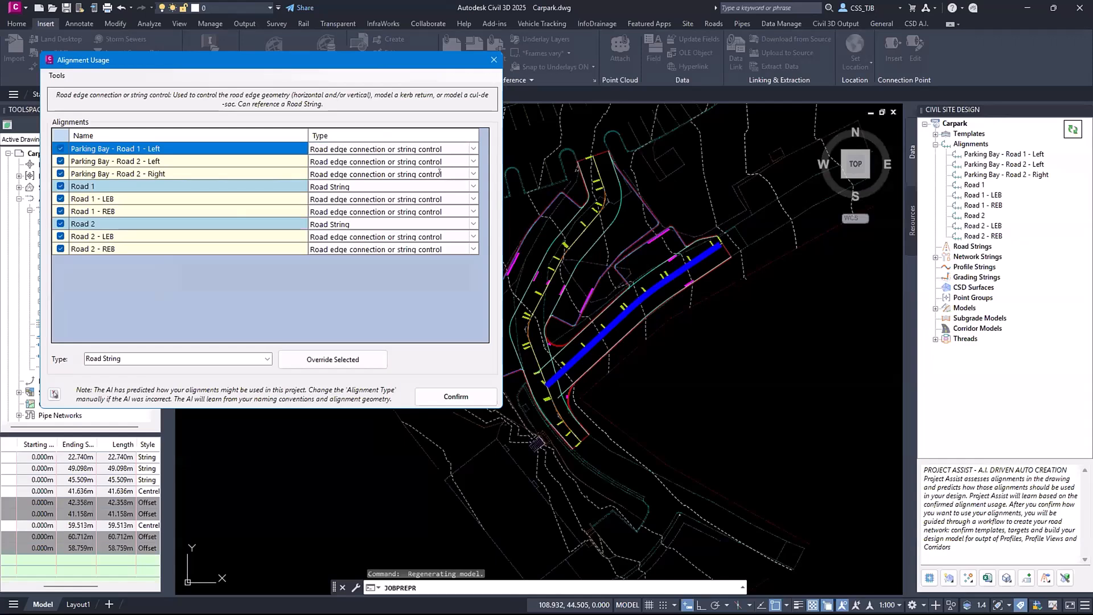
Keep Road 1 as a Road String and confirm the predicted usage of all alignments
left_click(469, 185)
left_click(469, 186)
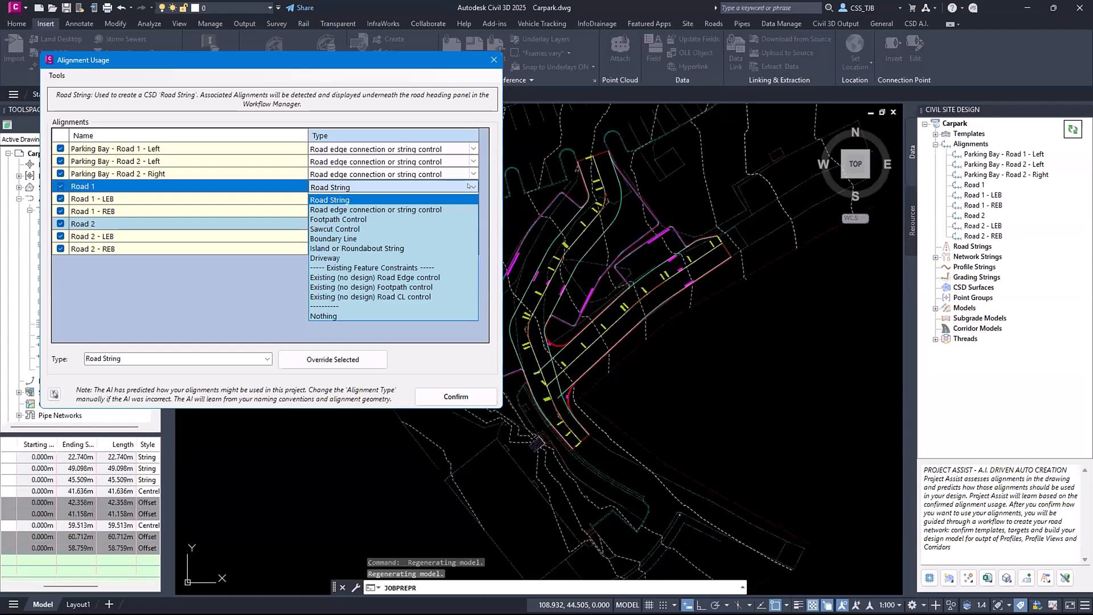
left_click(330, 200)
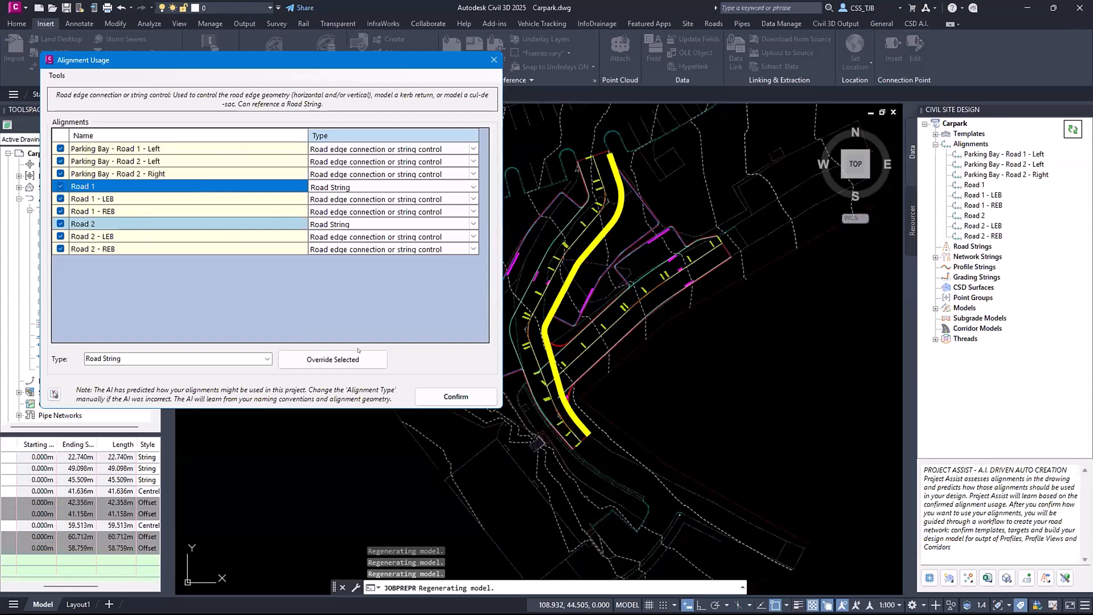
left_click(469, 395)
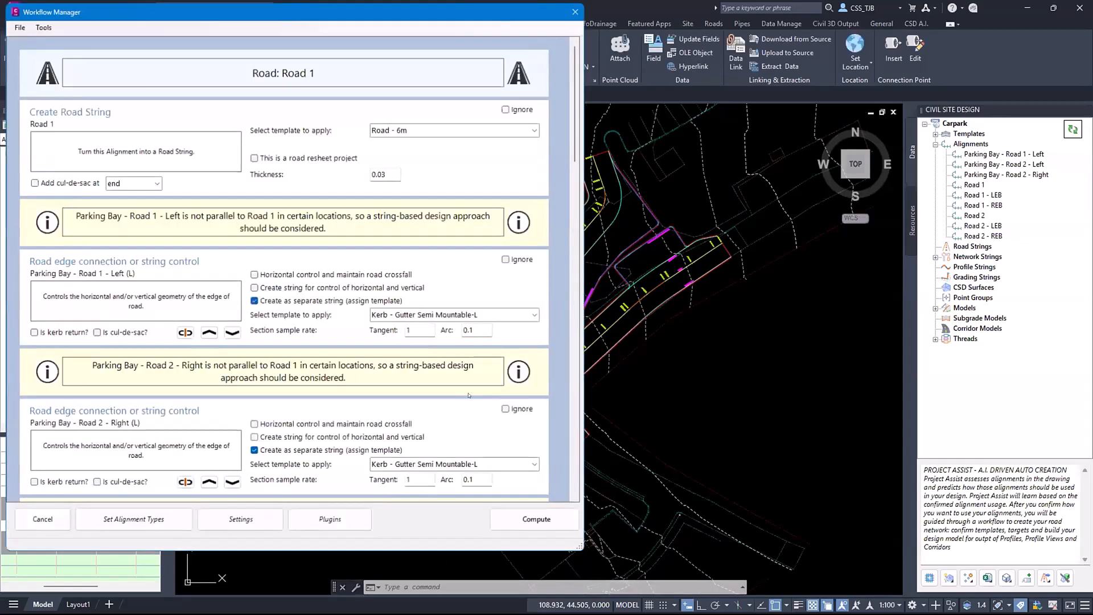
Apply the Road template to Road 1 and the Parking Bay Left template to Parking Bay - Road 1 - Left
scroll(707, 372, "down", 2)
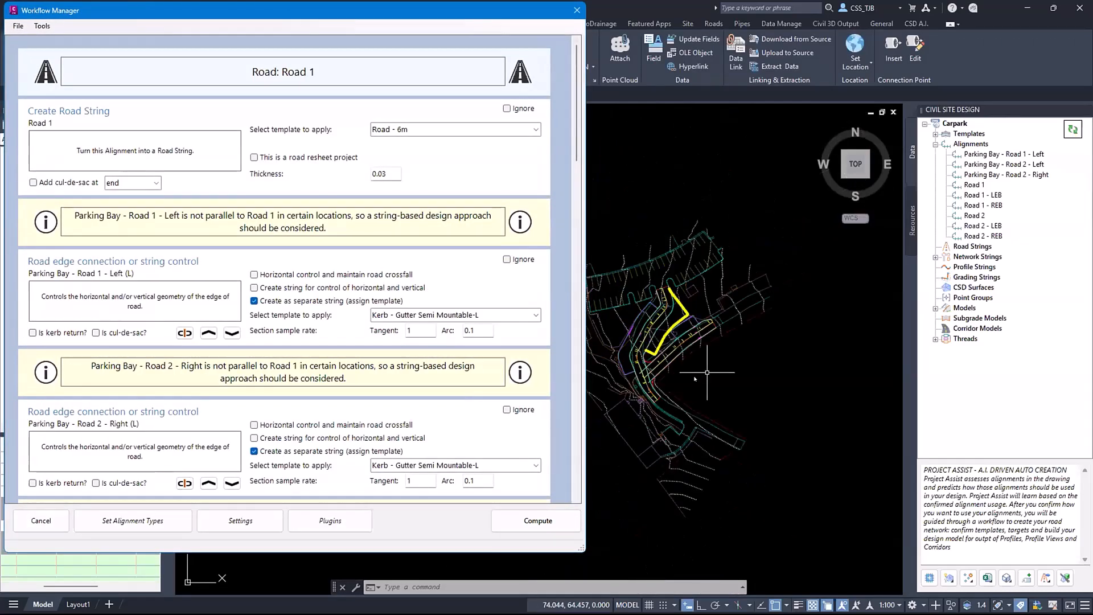
scroll(698, 366, "up", 2)
left_click(696, 366)
middle_click_drag(715, 365, 787, 405)
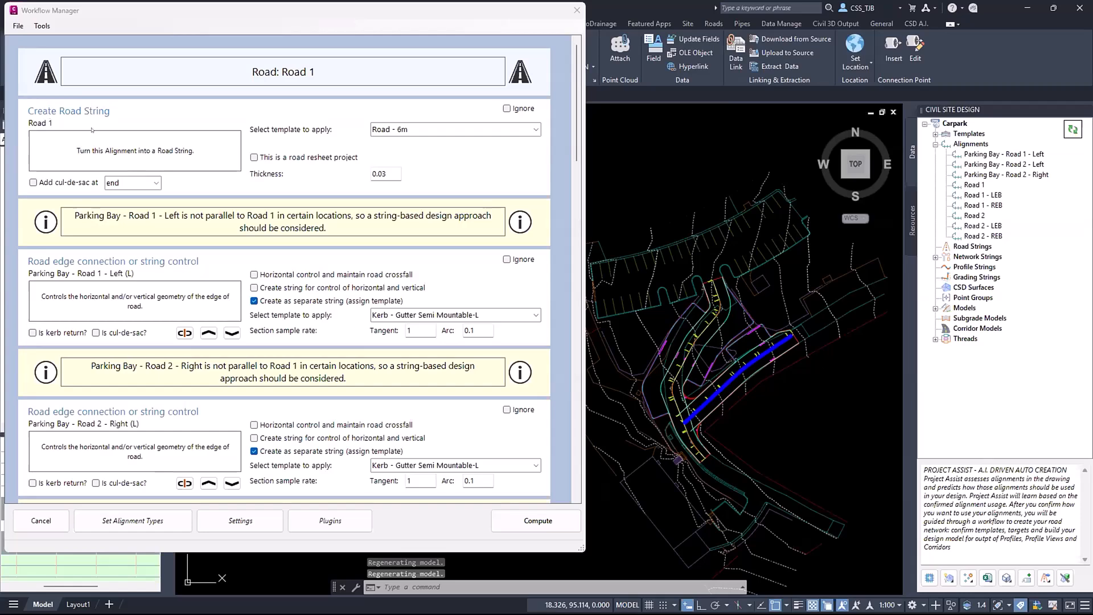
left_click(535, 129)
scroll(393, 375, "down", 5)
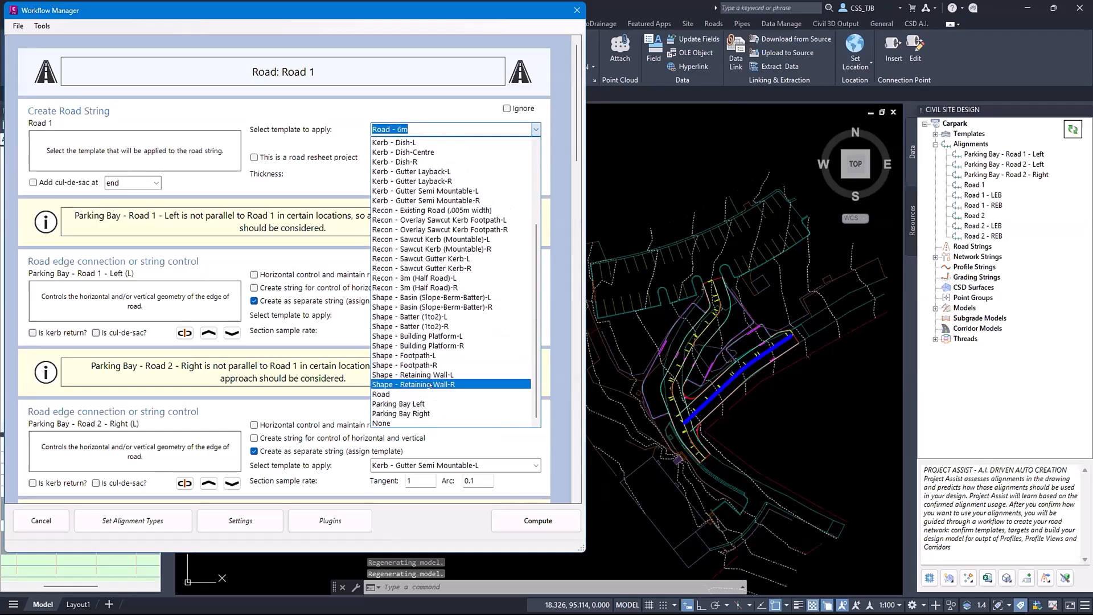
left_click(381, 394)
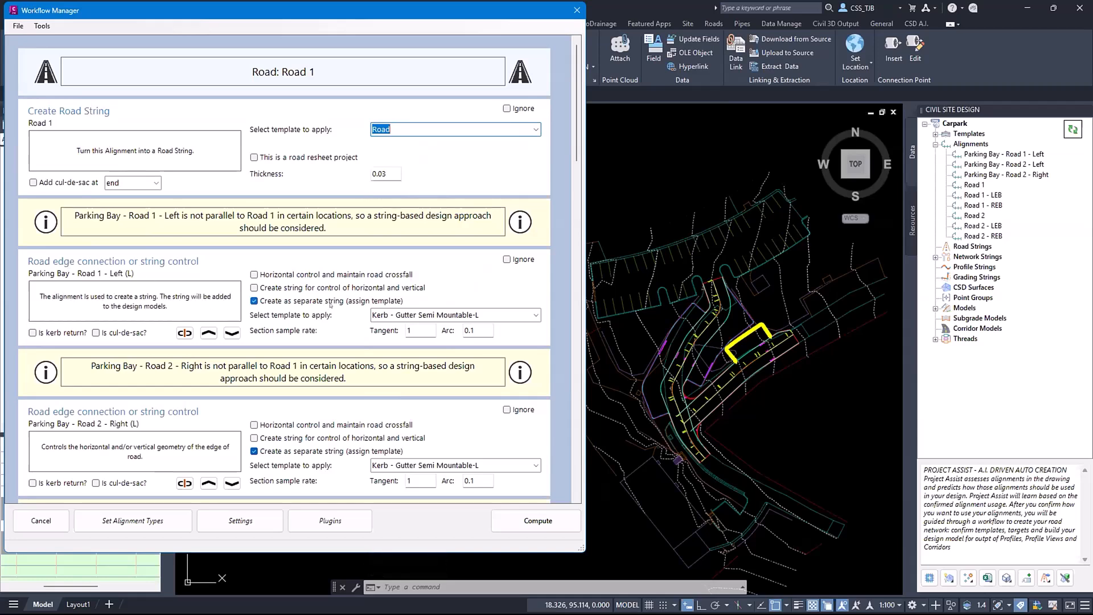
left_click(535, 315)
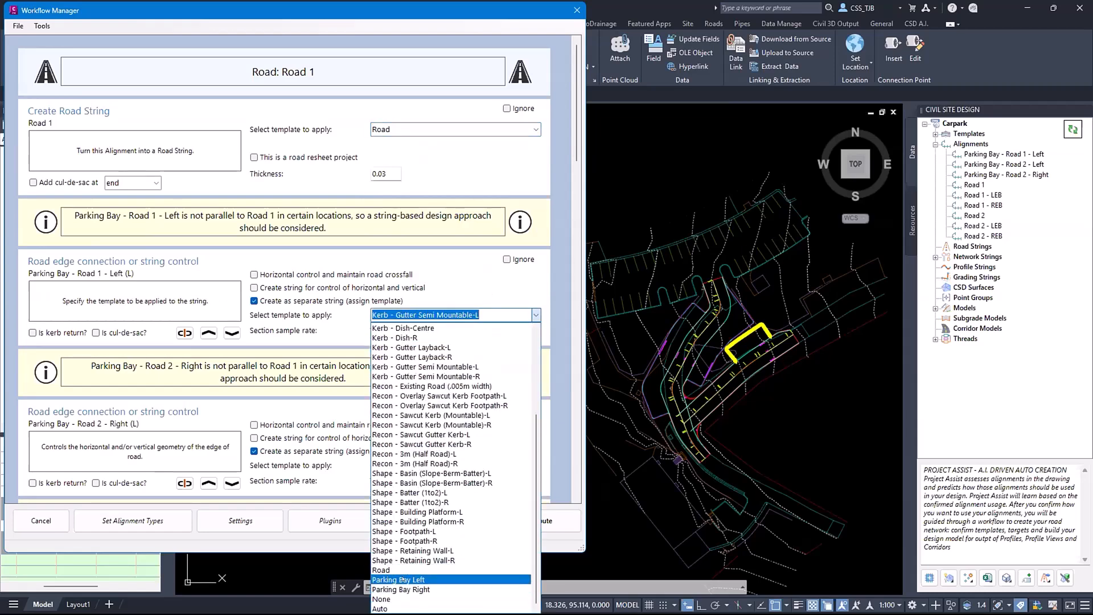
left_click(421, 579)
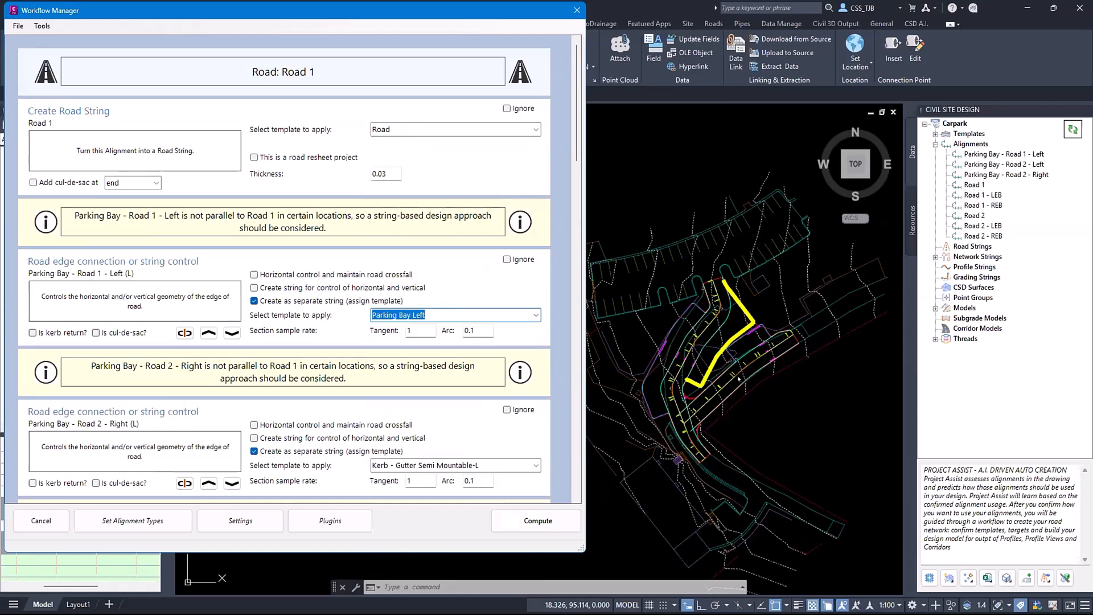
Detach Parking Bay - Road 2 - Right from Road 1 and associate it with Road 2
left_click(184, 484)
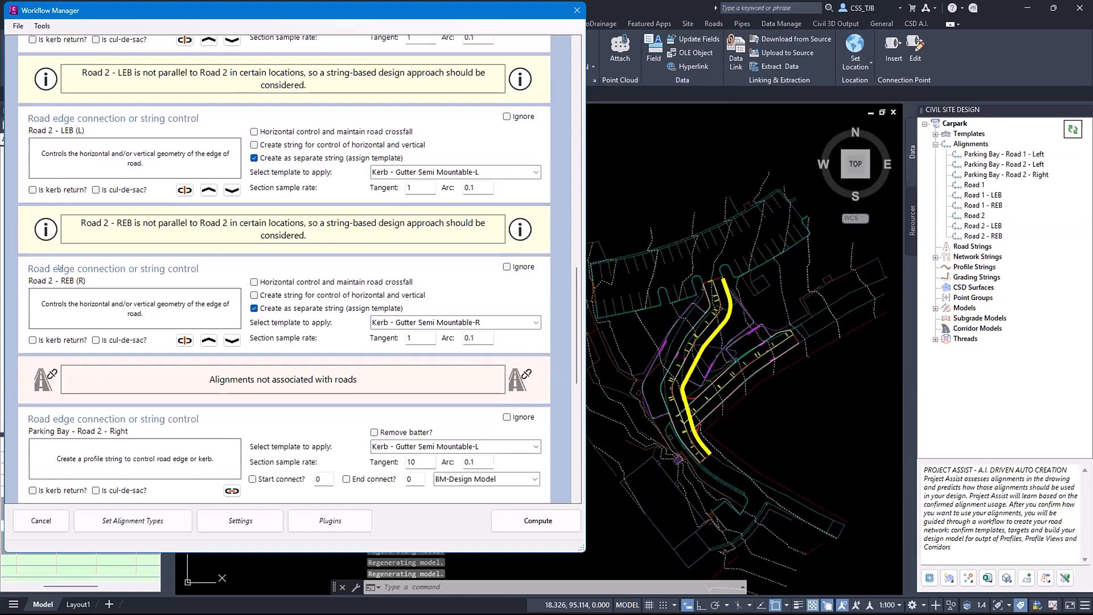
scroll(83, 427, "down", 1)
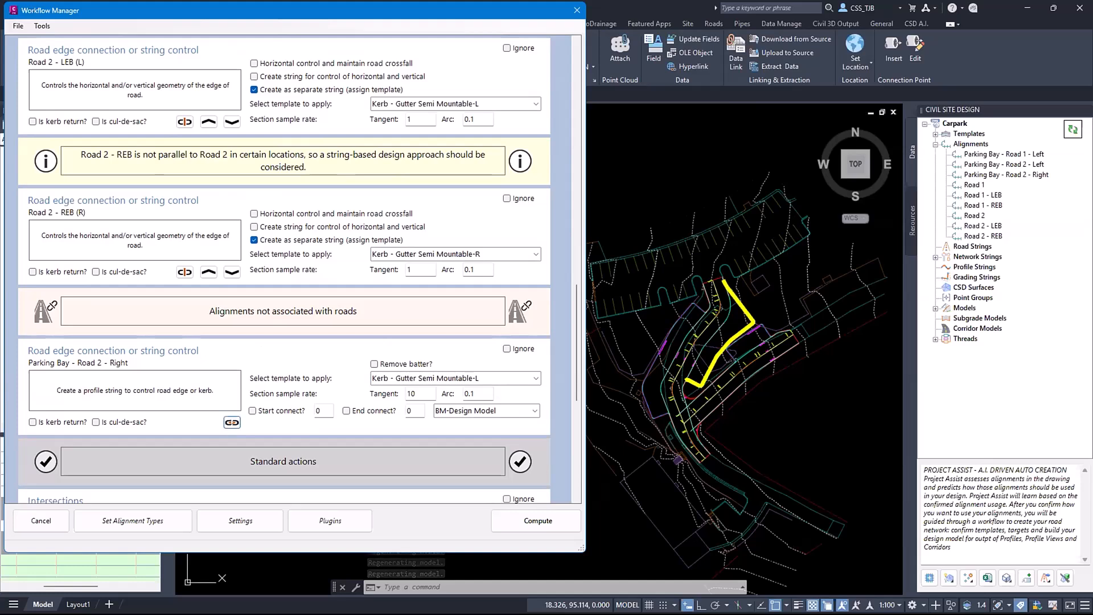
left_click(231, 422)
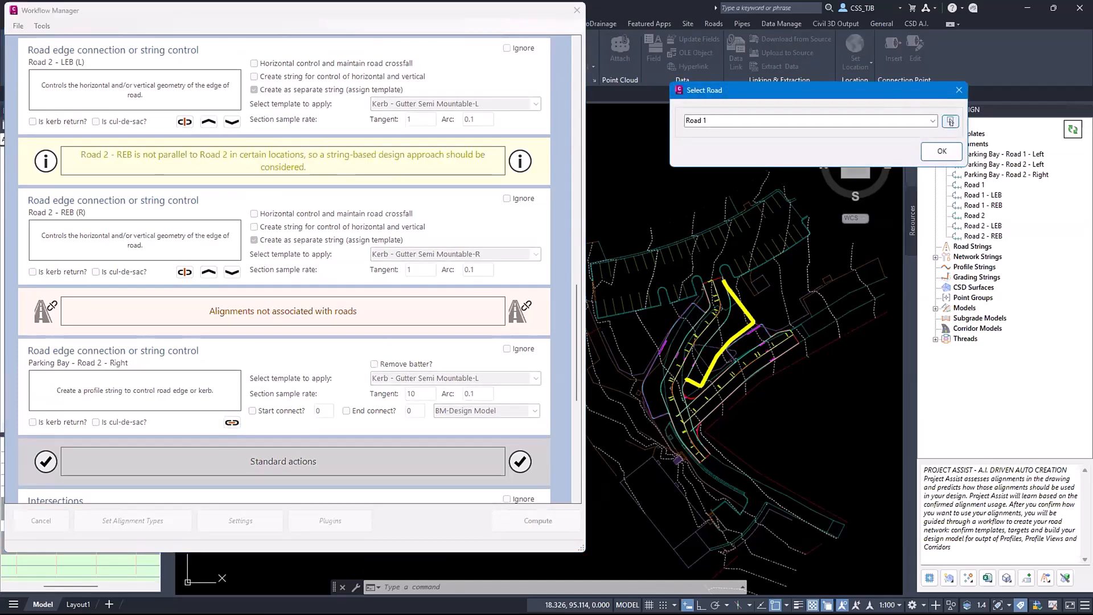
left_click(932, 120)
left_click(758, 152)
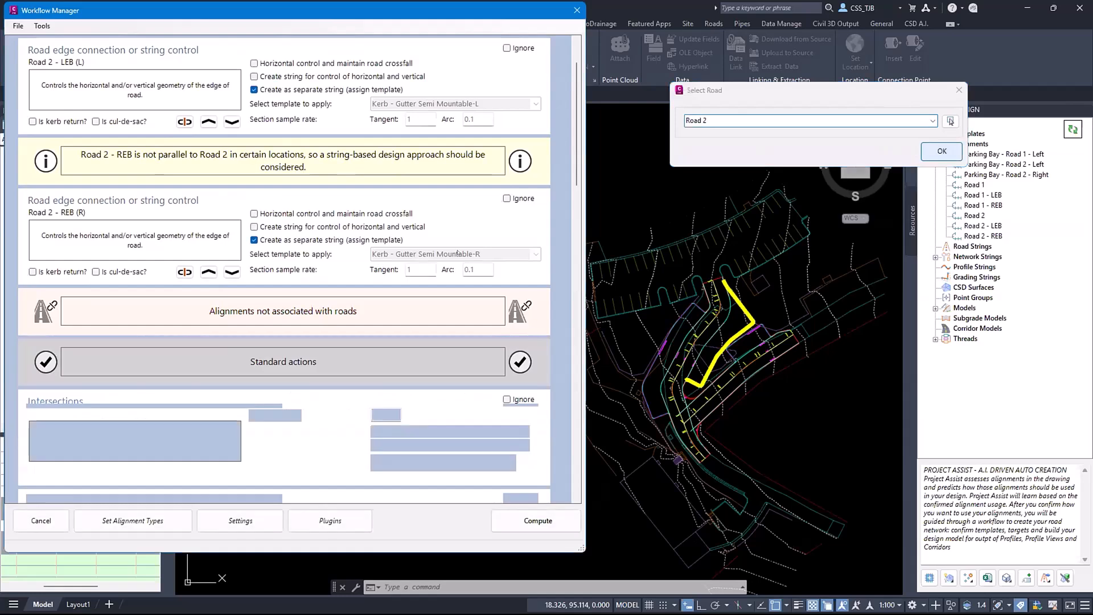
Confirm Road 2 as the associated road and set Road 1 - LEB to horizontal control that maintains road crossfall
left_click(941, 151)
scroll(367, 261, "up", 8)
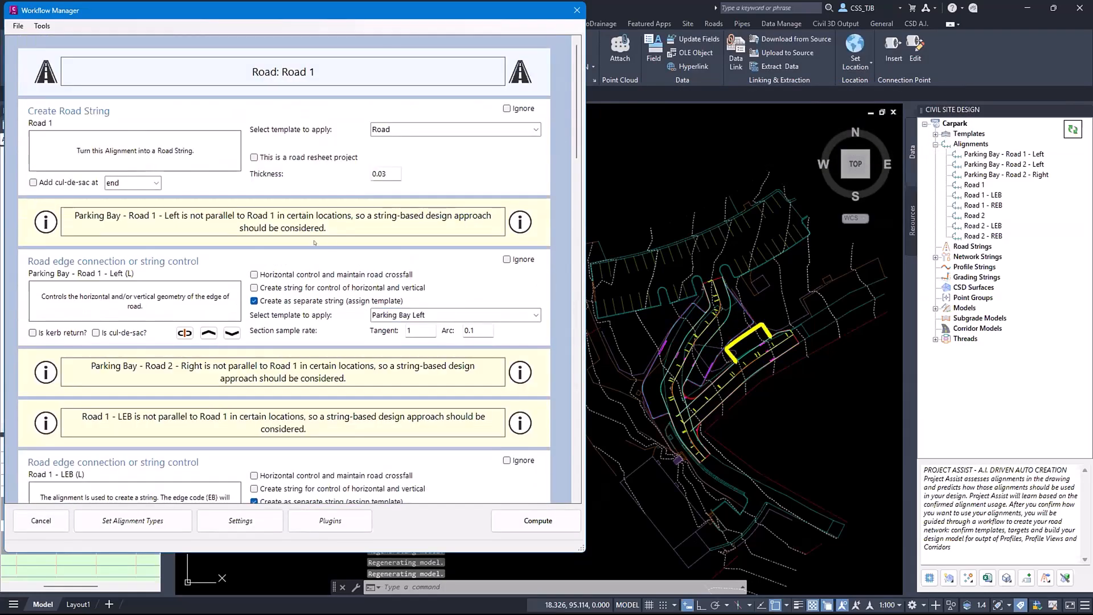
scroll(101, 431, "down", 1)
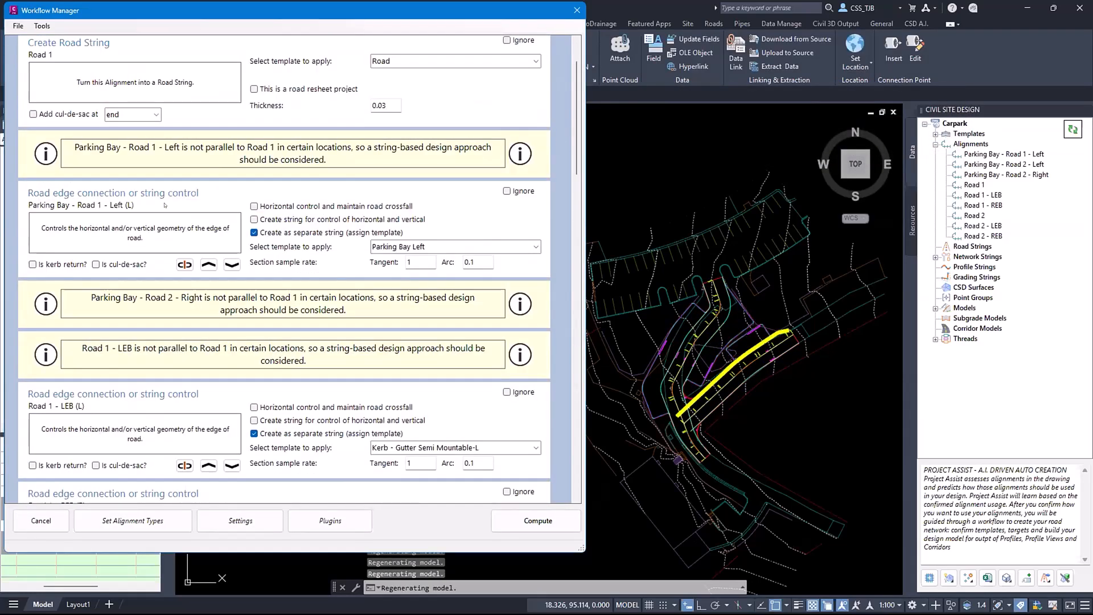
scroll(110, 470, "up", 2)
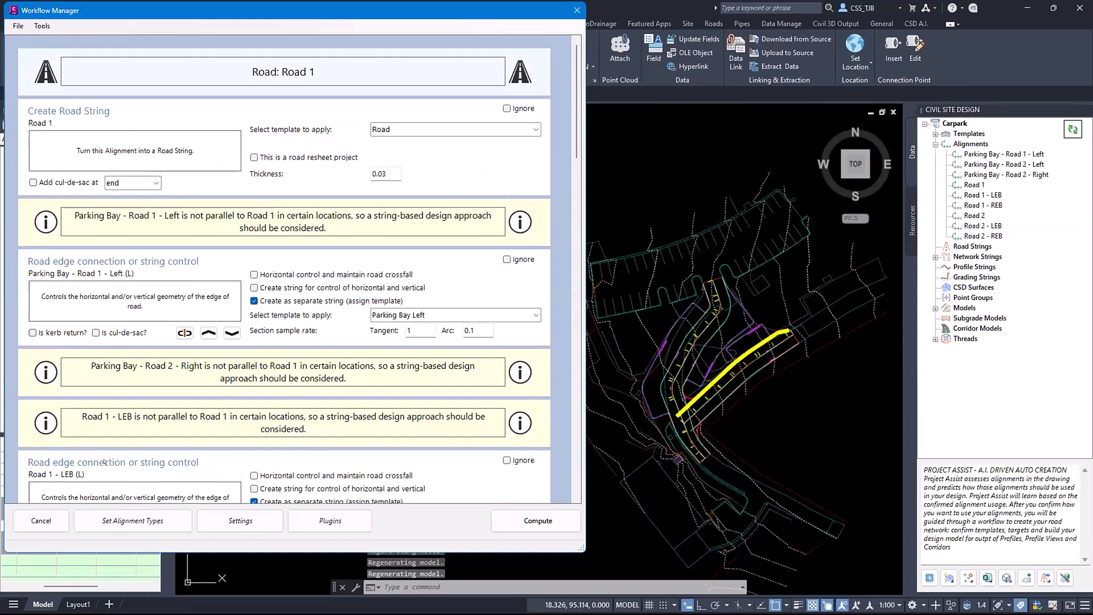
scroll(67, 405, "down", 2)
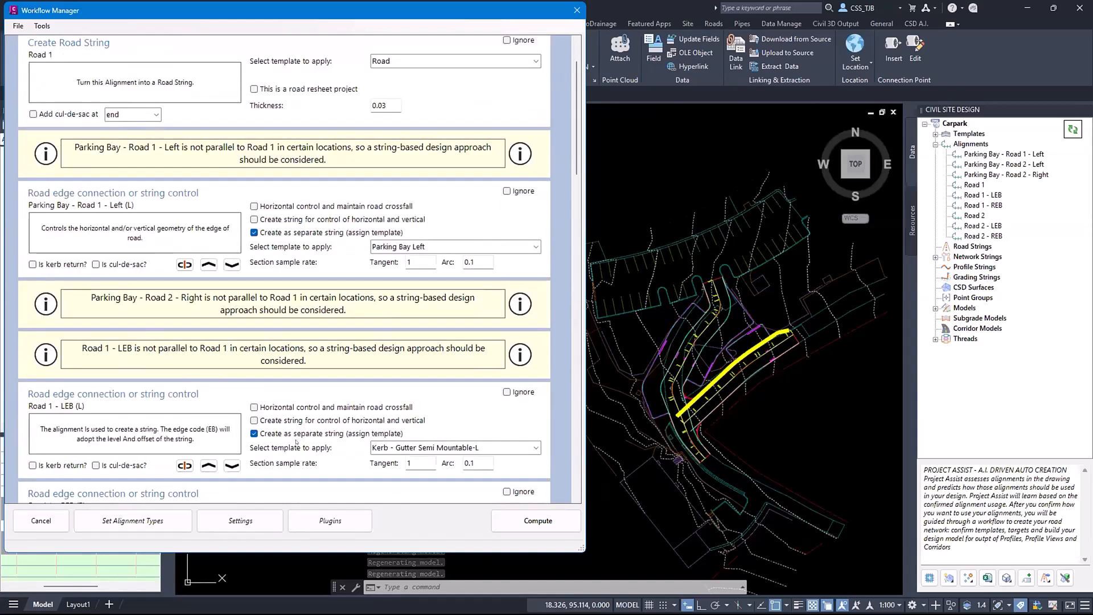
left_click(275, 407)
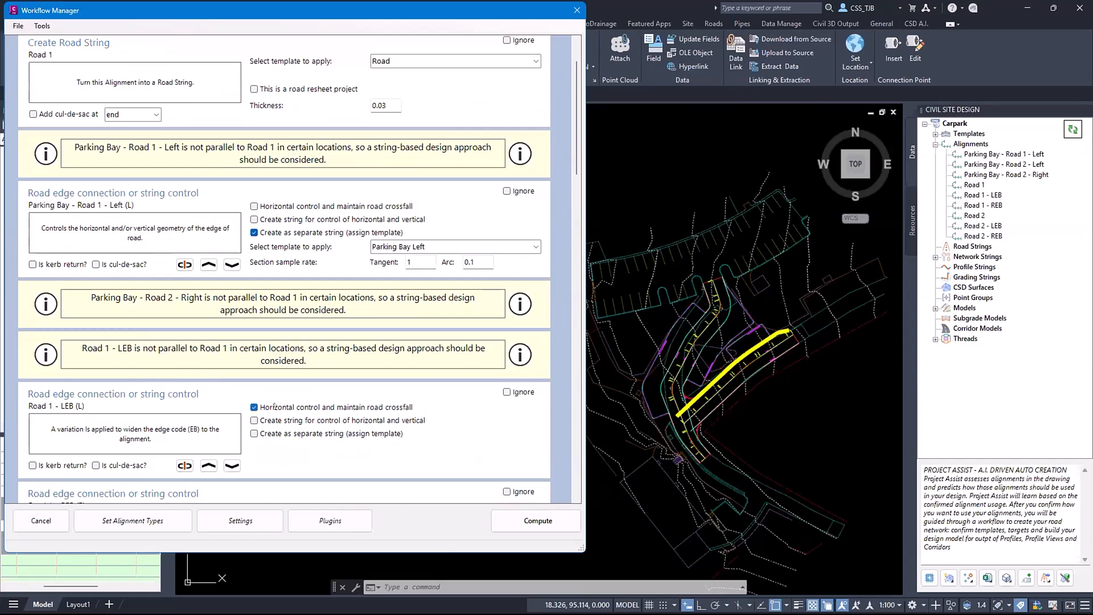
Apply the Road template to Road 2 and the Parking Bay Left template to Parking Bay - Road 2 - Left
scroll(169, 397, "down", 2)
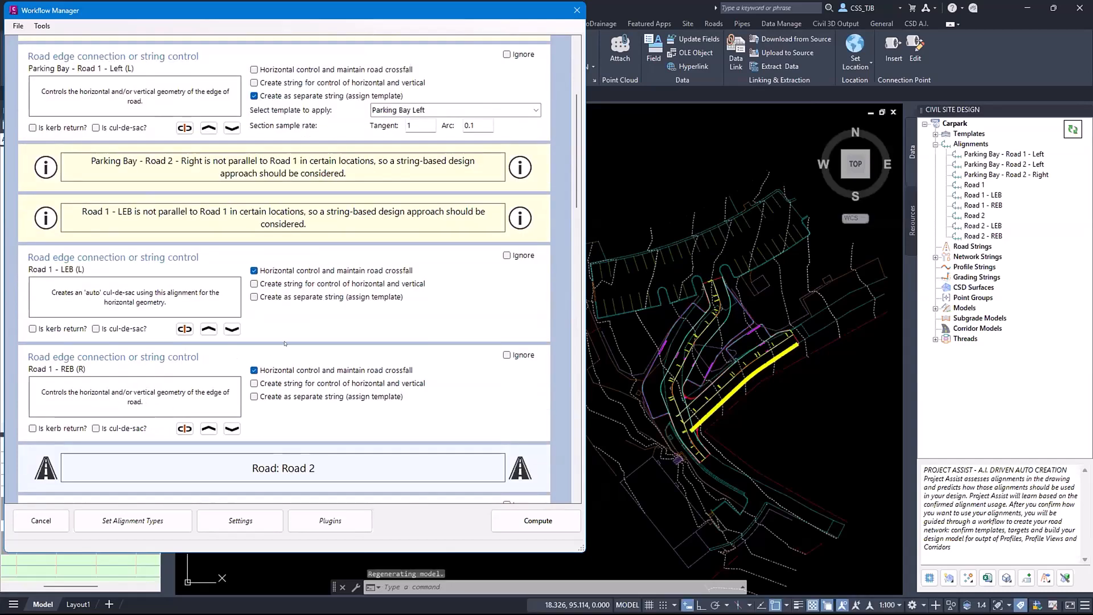
scroll(292, 322, "down", 2)
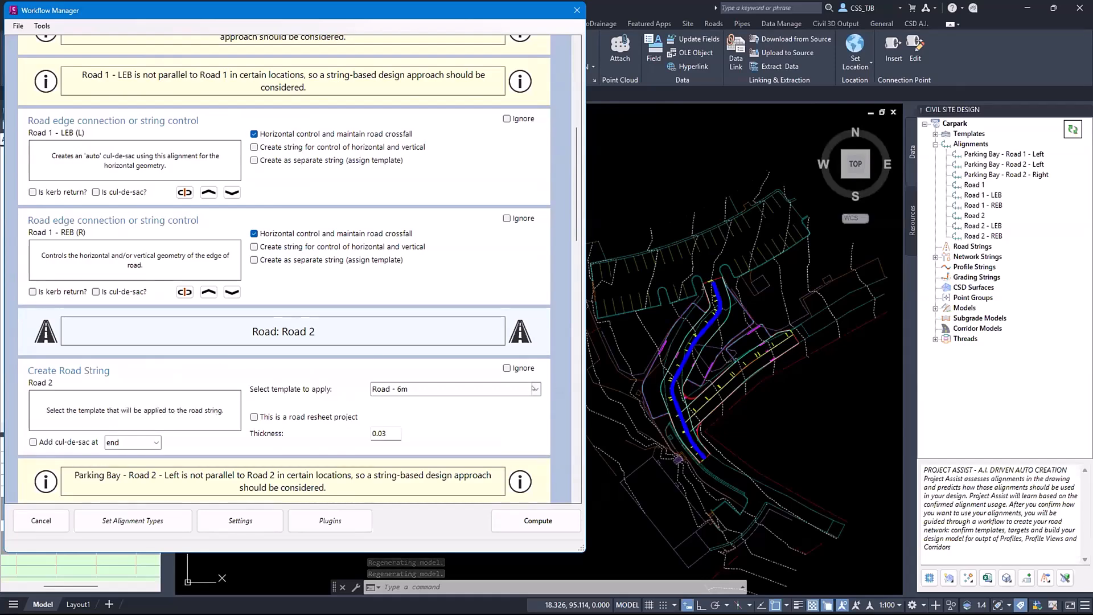
left_click(438, 389)
scroll(441, 339, "down", 4)
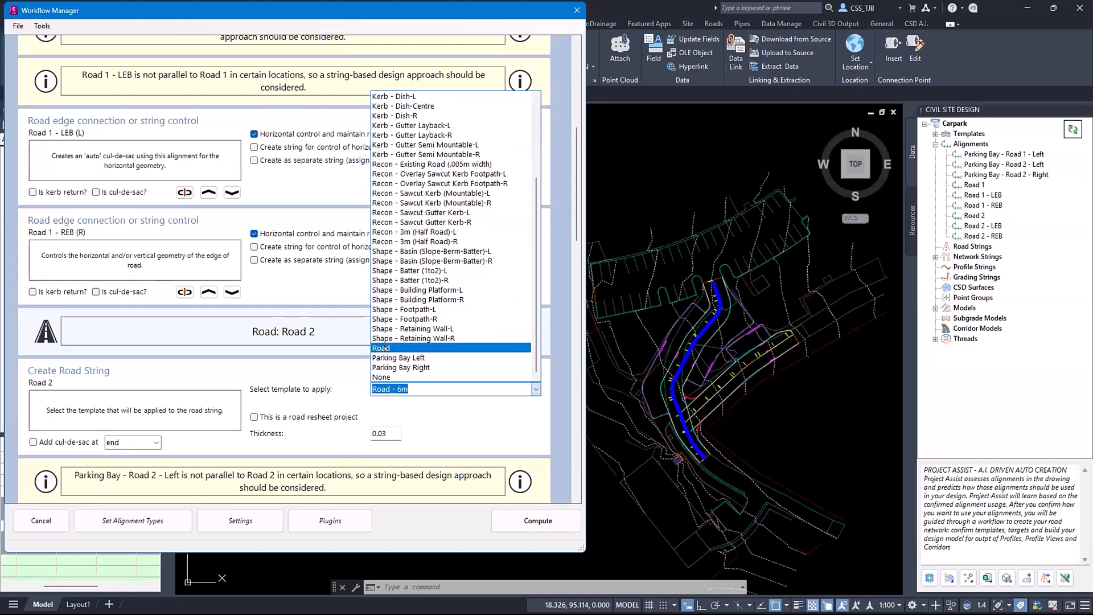
left_click(404, 347)
scroll(350, 386, "down", 3)
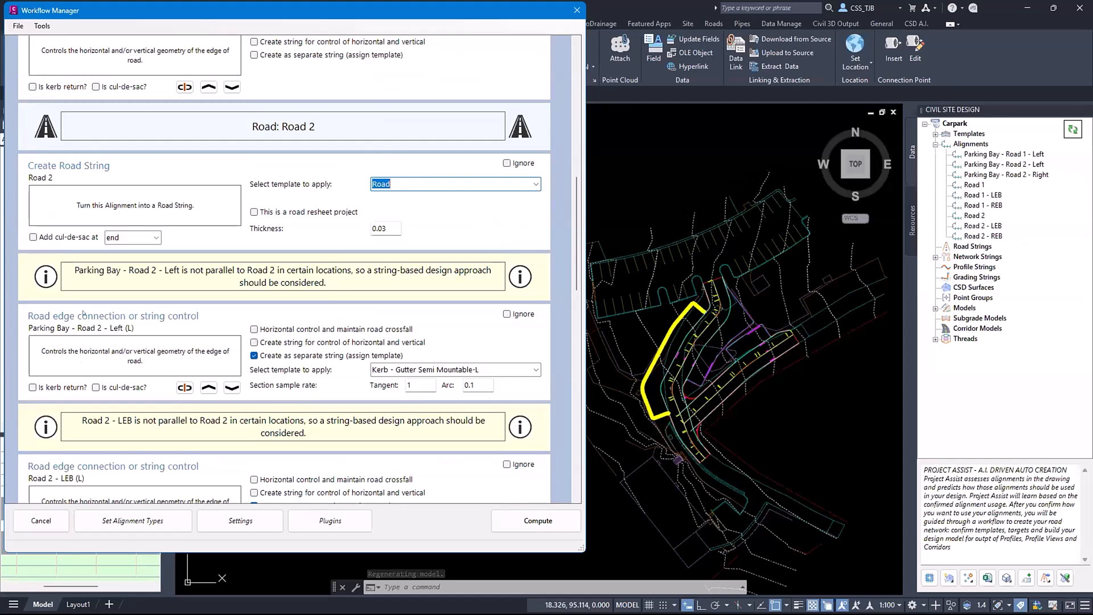
left_click(535, 369)
left_click(399, 328)
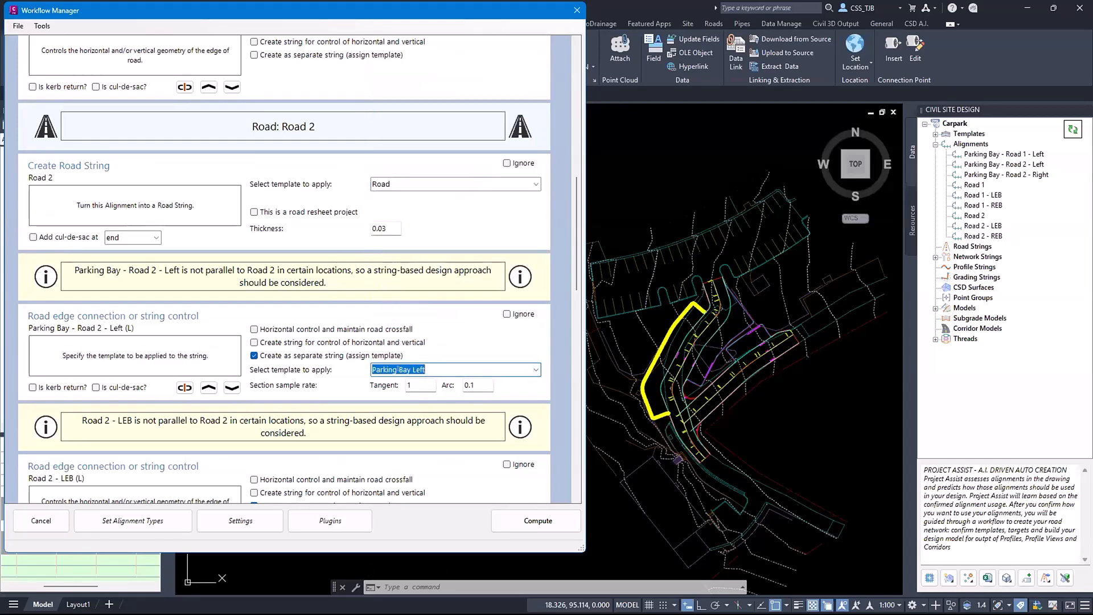
Set Road 2 - LEB and Road 2 - REB to horizontal control that maintains road crossfall
scroll(233, 336, "down", 1)
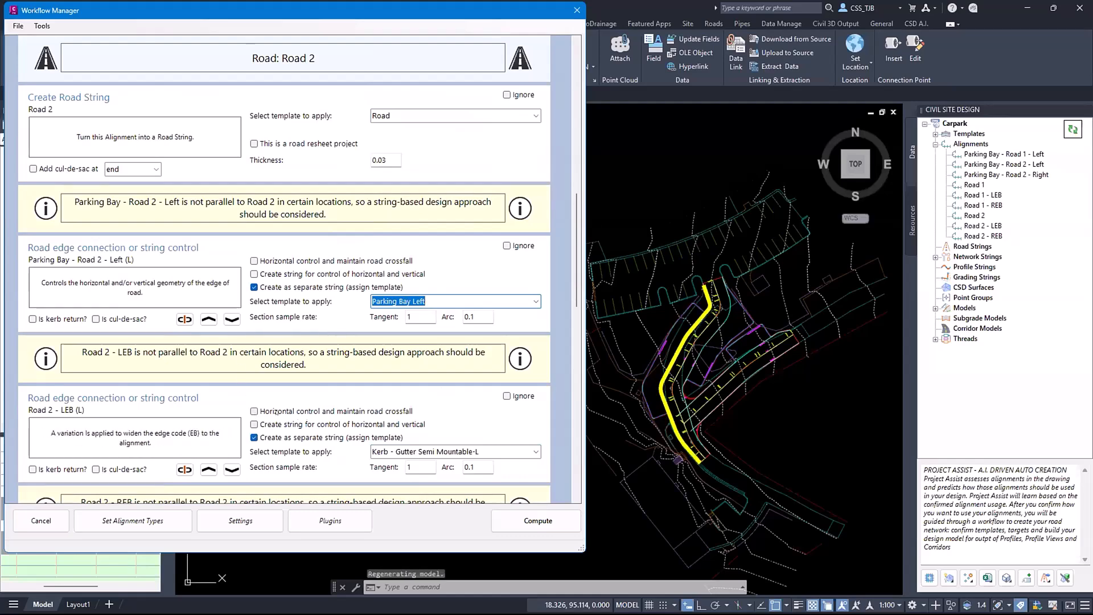
left_click(275, 411)
scroll(277, 412, "down", 2)
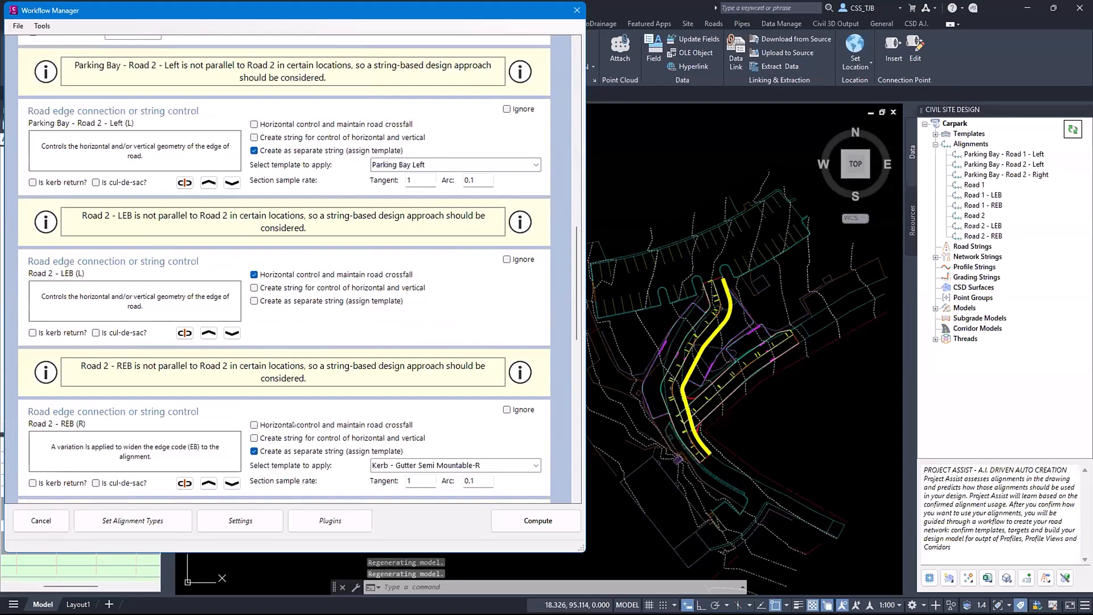
left_click(287, 425)
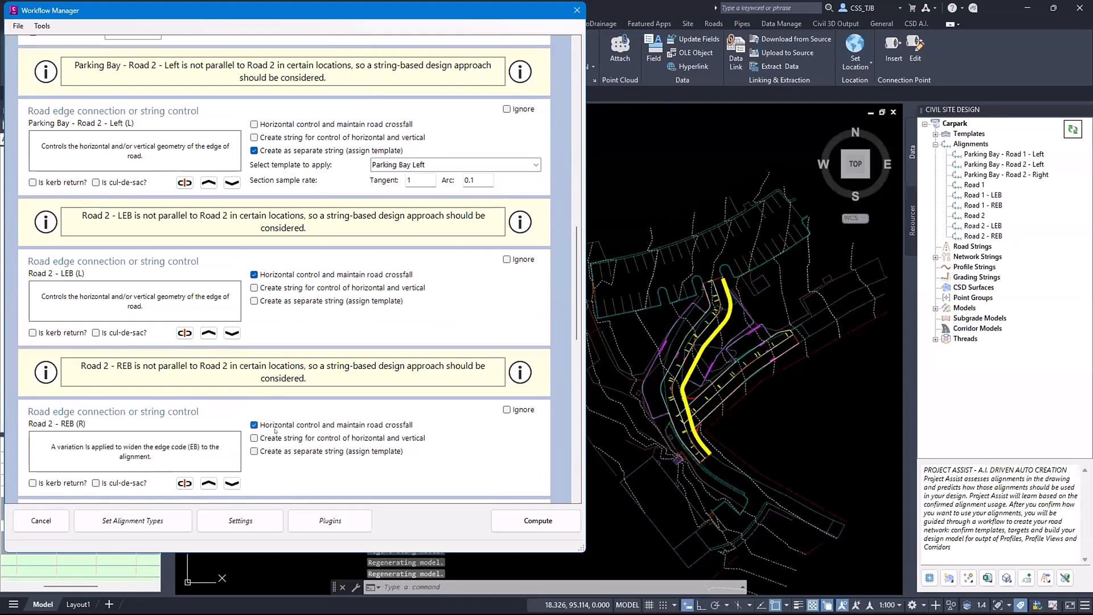
Apply the Parking Bay Right template to Parking Bay - Road 2 - Right
scroll(104, 416, "down", 2)
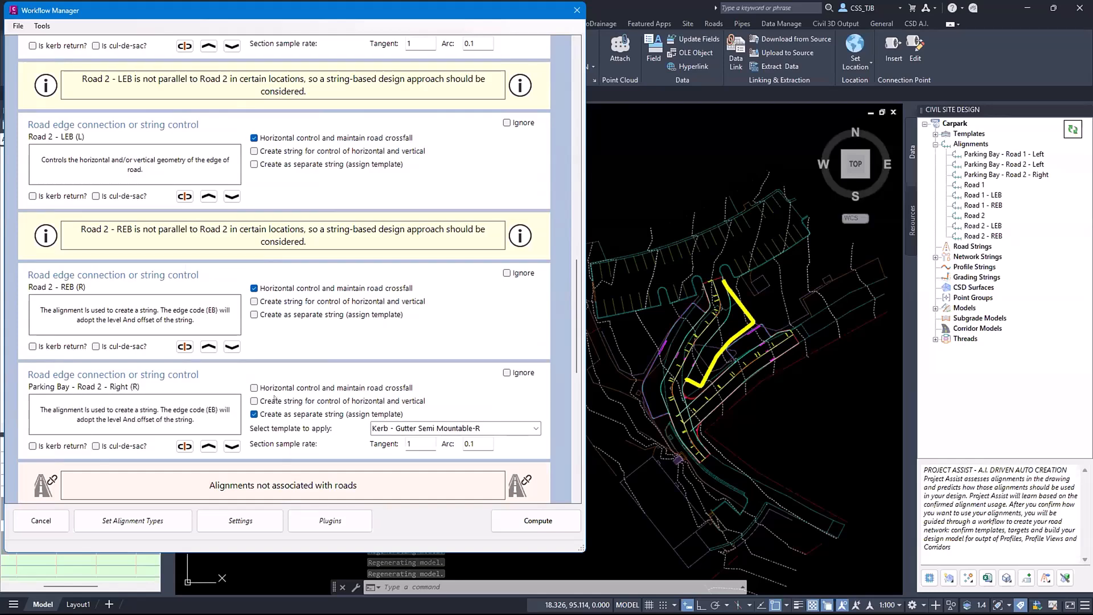
left_click(537, 428)
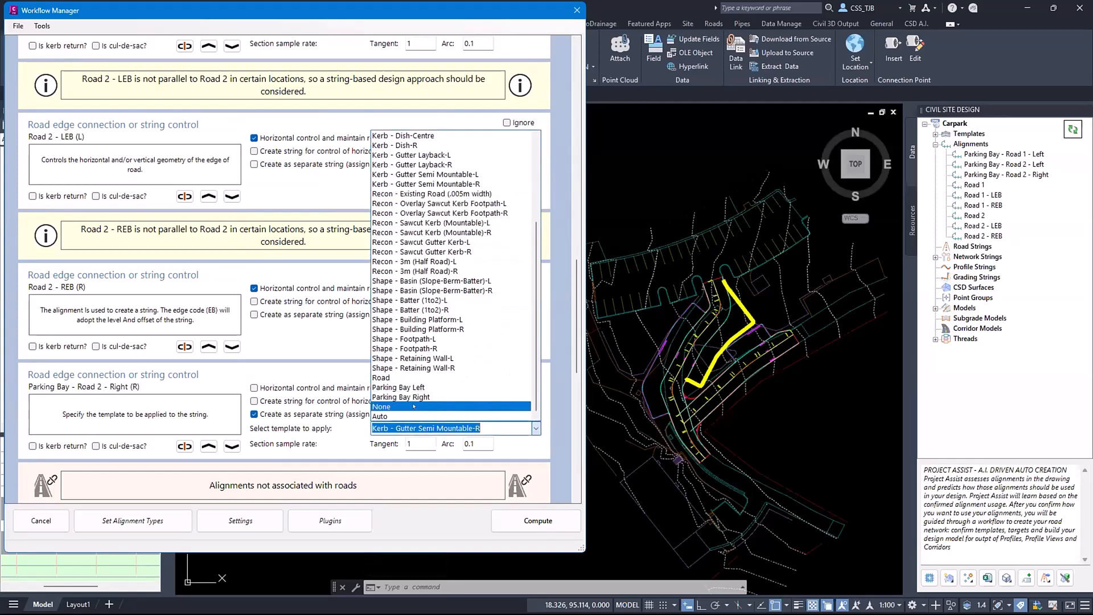
left_click(388, 414)
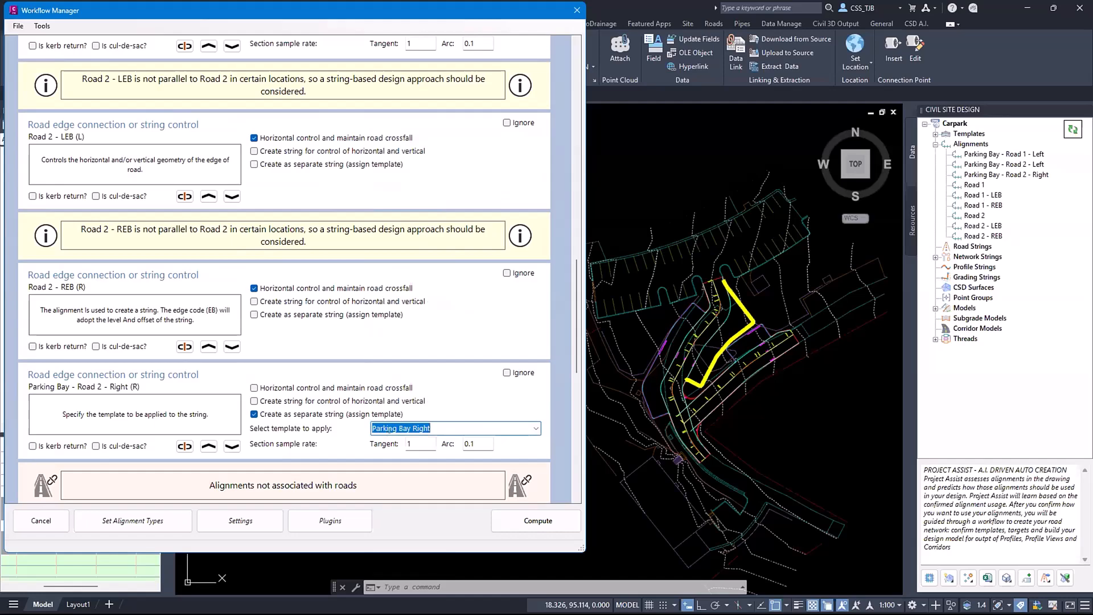
Set the kerb return radii at the Road 2 and Road 1 intersection to 2.75 for Start Left and 4.8 for Start Right
scroll(339, 279, "down", 5)
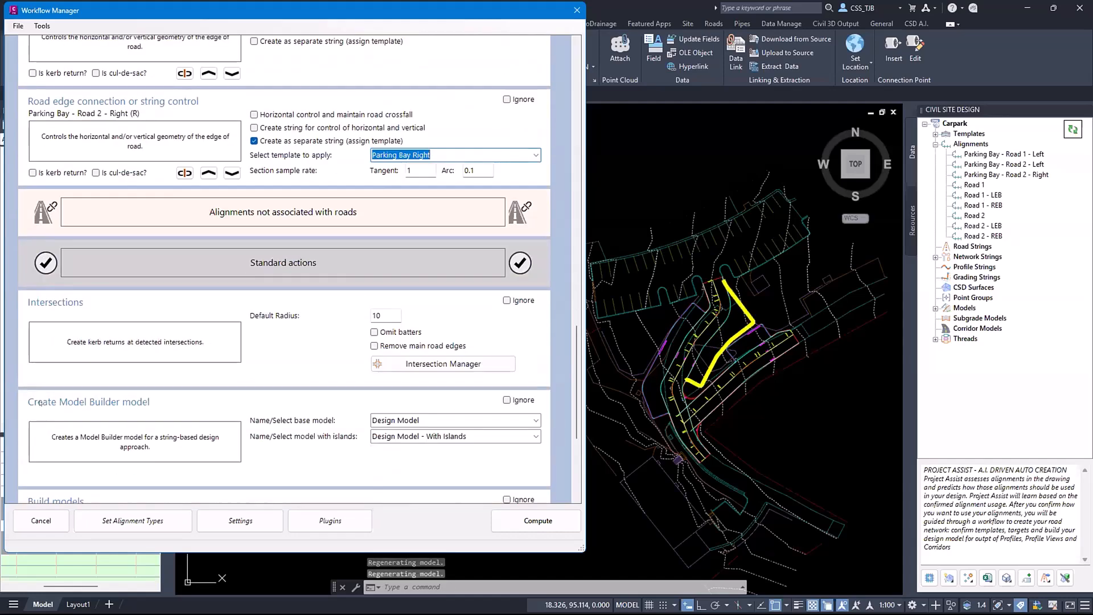
scroll(249, 389, "down", 1)
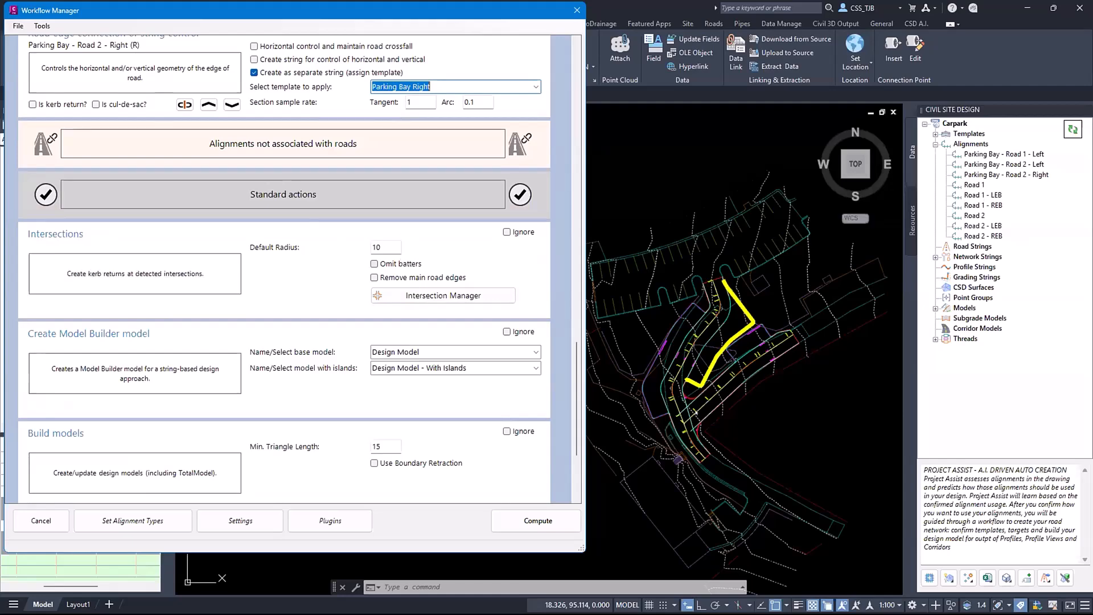
scroll(692, 414, "up", 5)
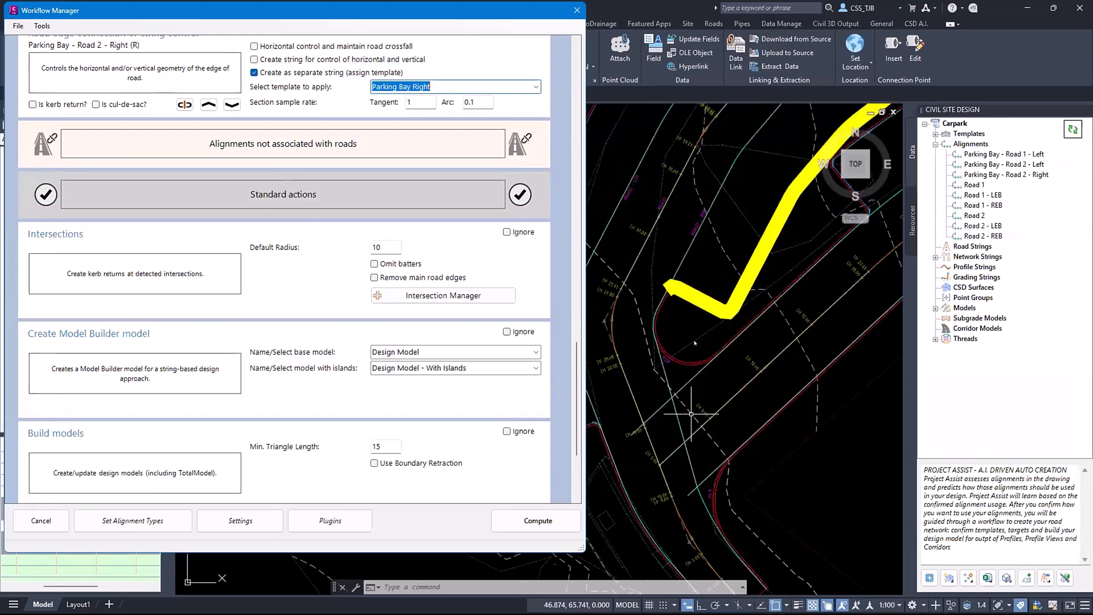
left_click(422, 296)
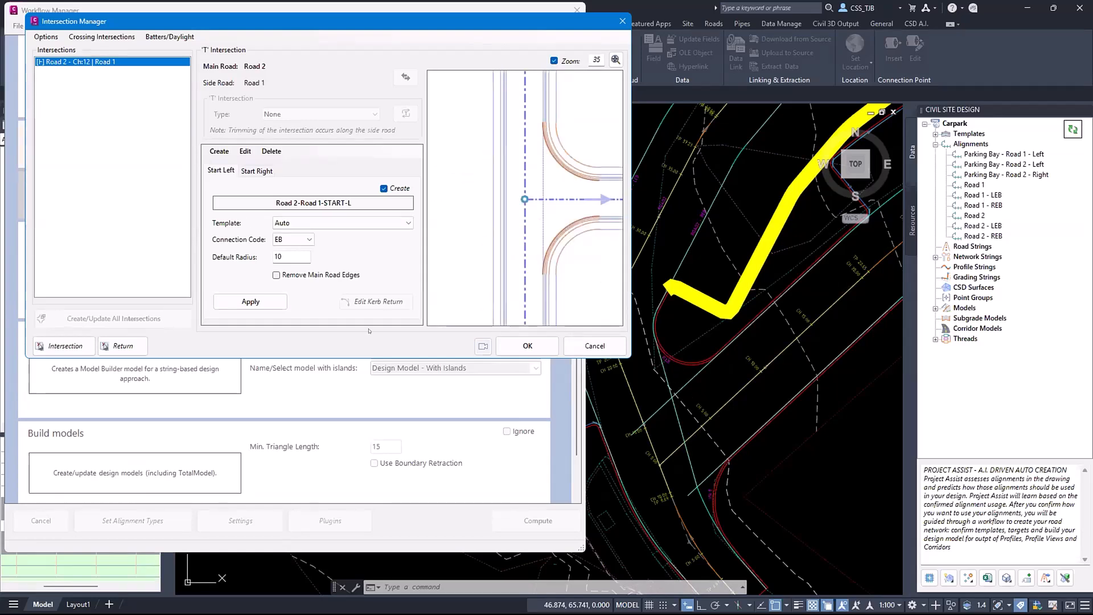
left_click_drag(295, 257, 222, 249)
type("2.75")
left_click(257, 171)
double_click(286, 255)
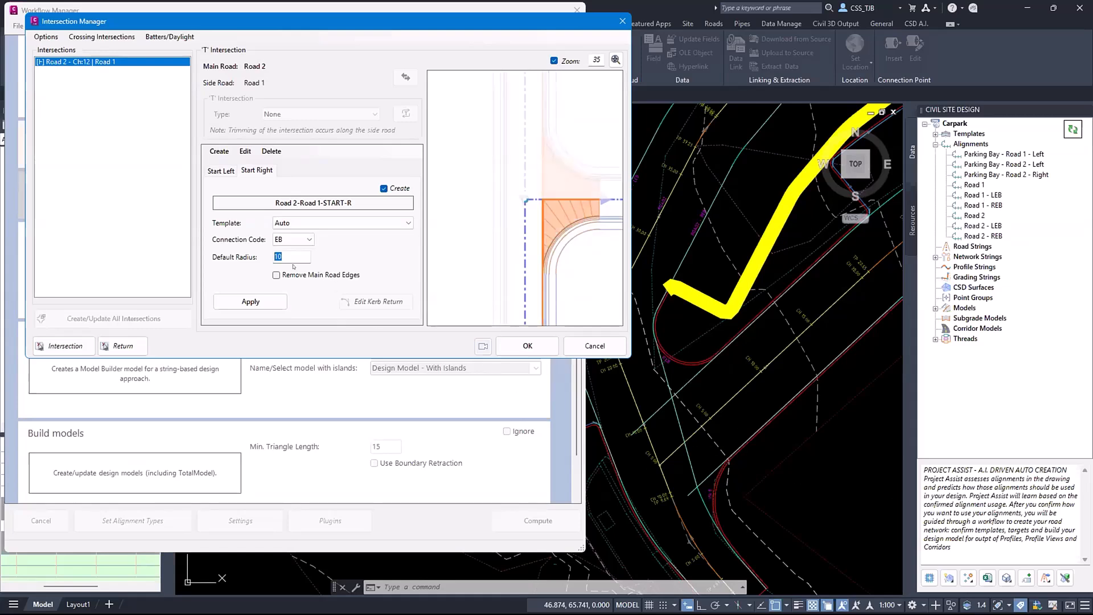
type("4.8")
left_click(528, 345)
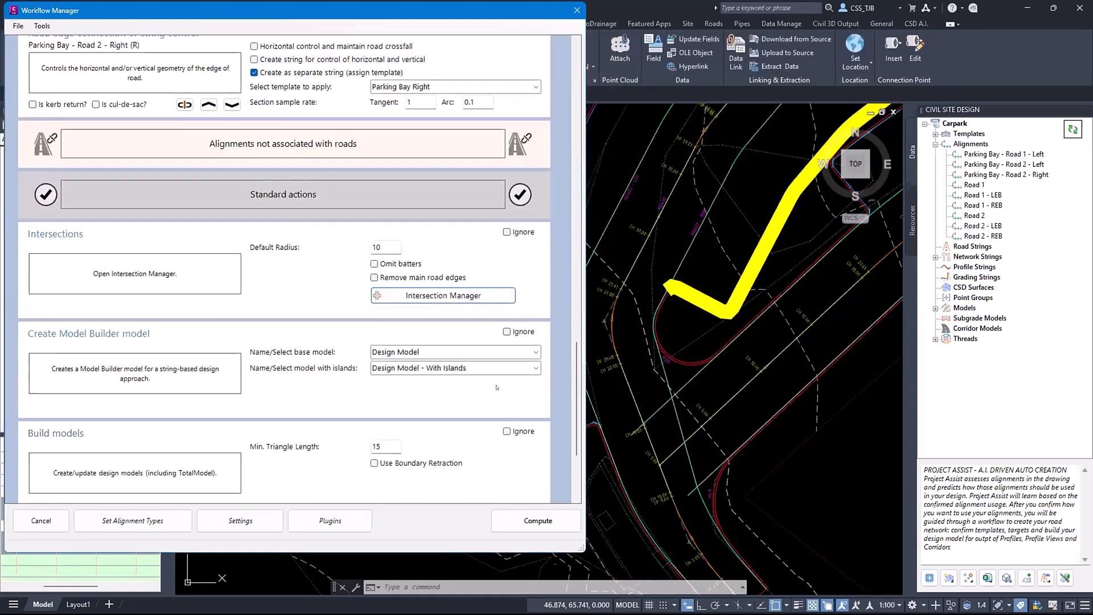
Compute the Project Assist workflow and read through the generated Carpark_Report.pdf
left_click(538, 520)
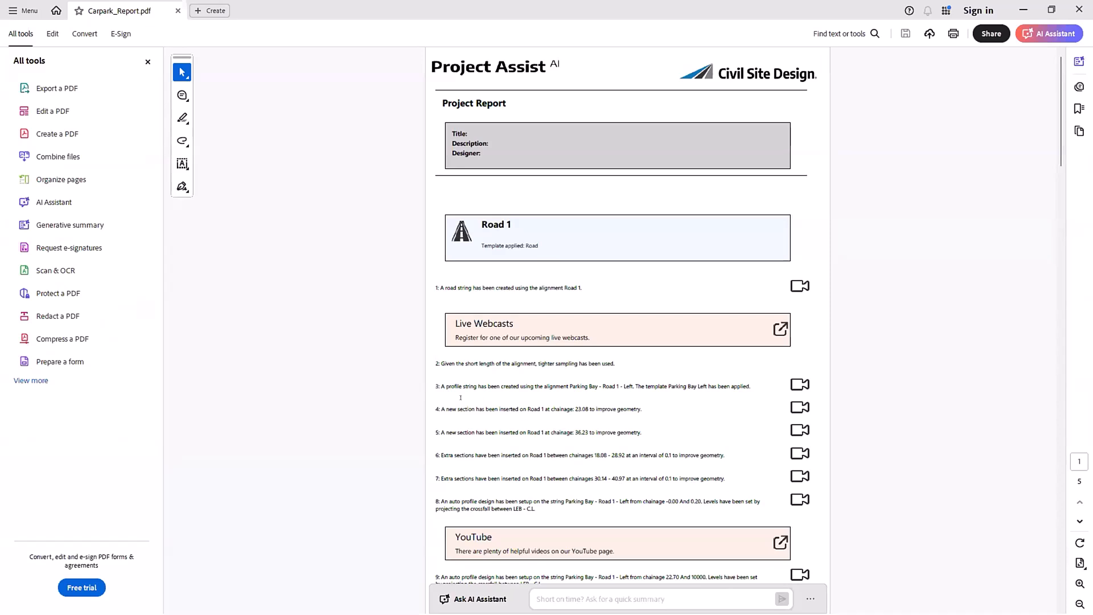
scroll(459, 358, "down", 10)
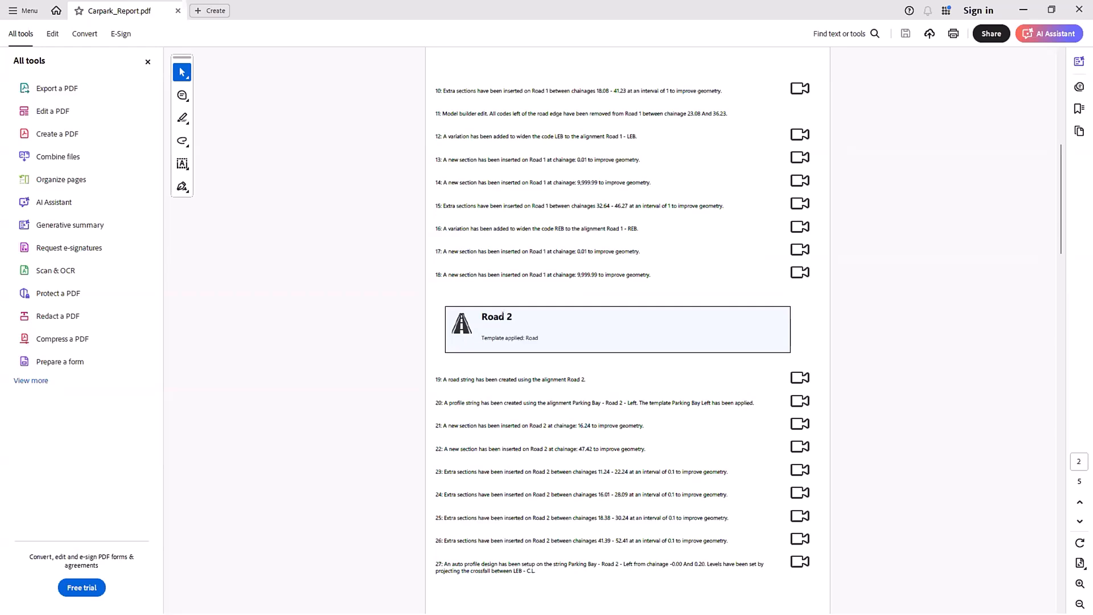
scroll(504, 312, "down", 15)
scroll(524, 114, "up", 8)
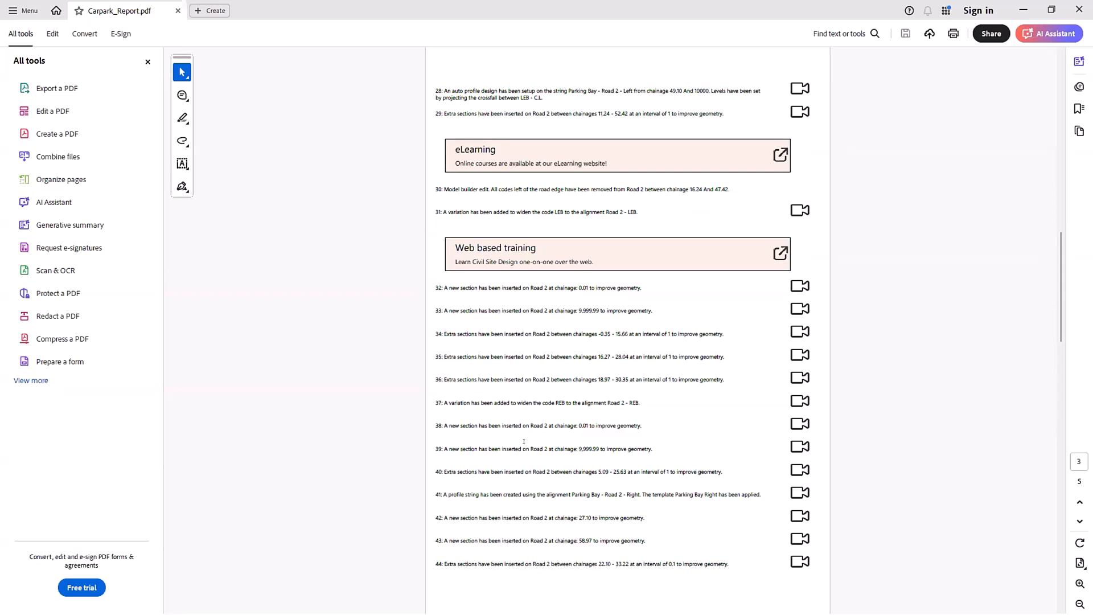
scroll(520, 424, "down", 8)
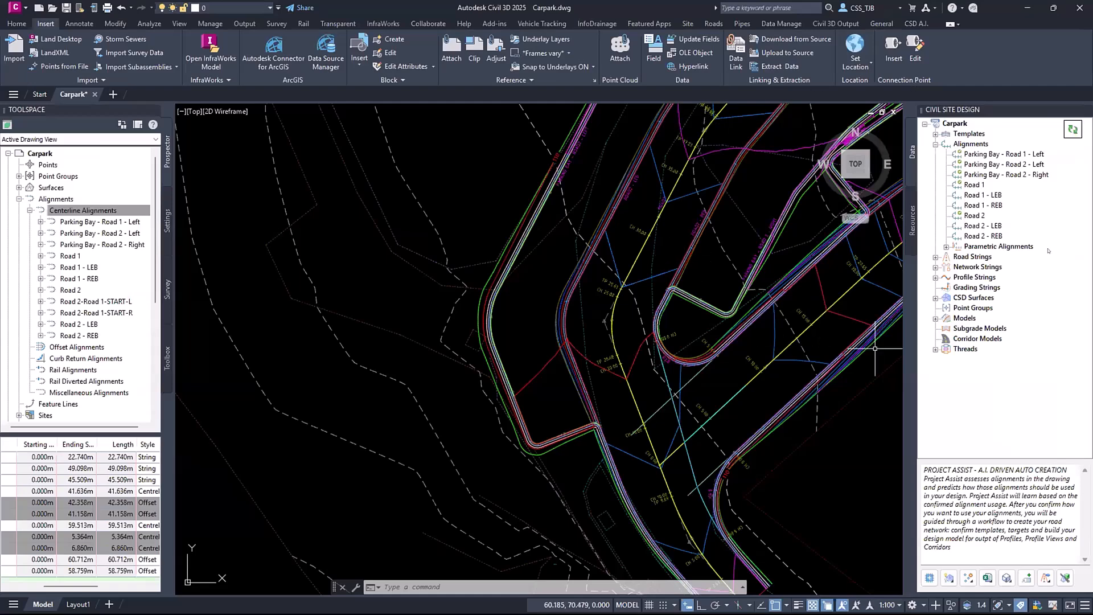
Back in the Civil 3D drawing, examine the created road strings and kerb returns by highlighting them in plan
scroll(521, 378, "down", 2)
mouse_move(759, 349)
middle_mouse_down()
mouse_move(679, 340)
mouse_move(554, 386)
middle_mouse_up()
double_click(973, 144)
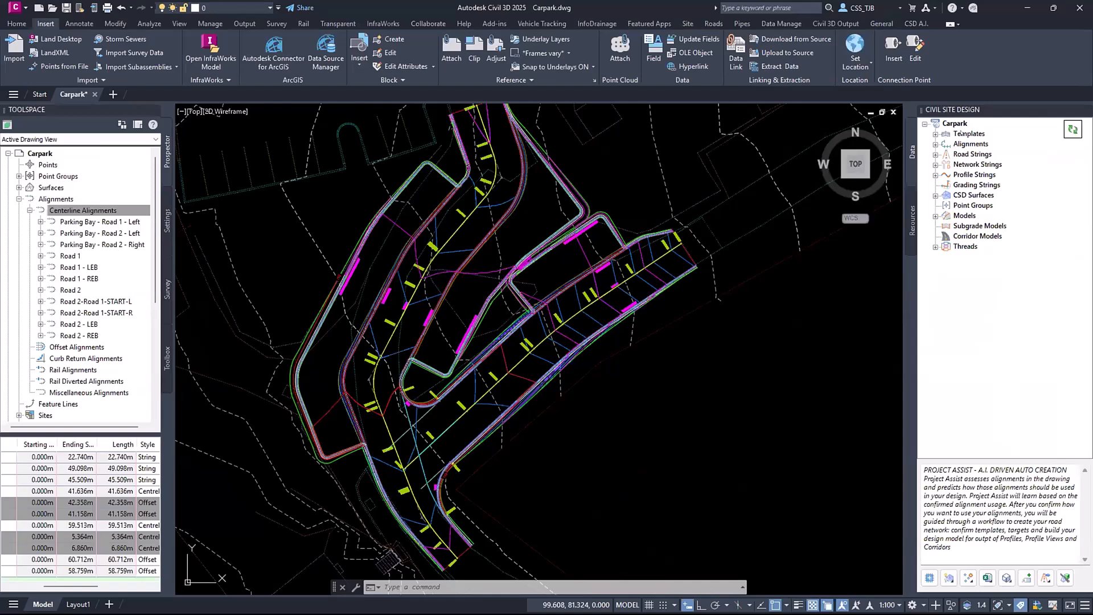
left_click(935, 154)
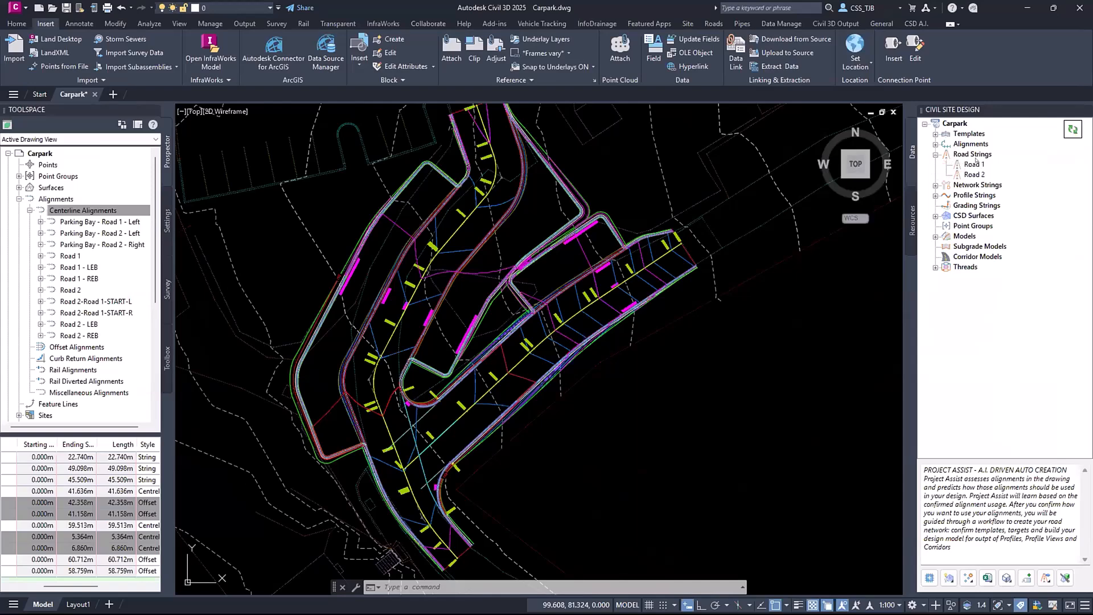
left_click(974, 175)
mouse_move(974, 166)
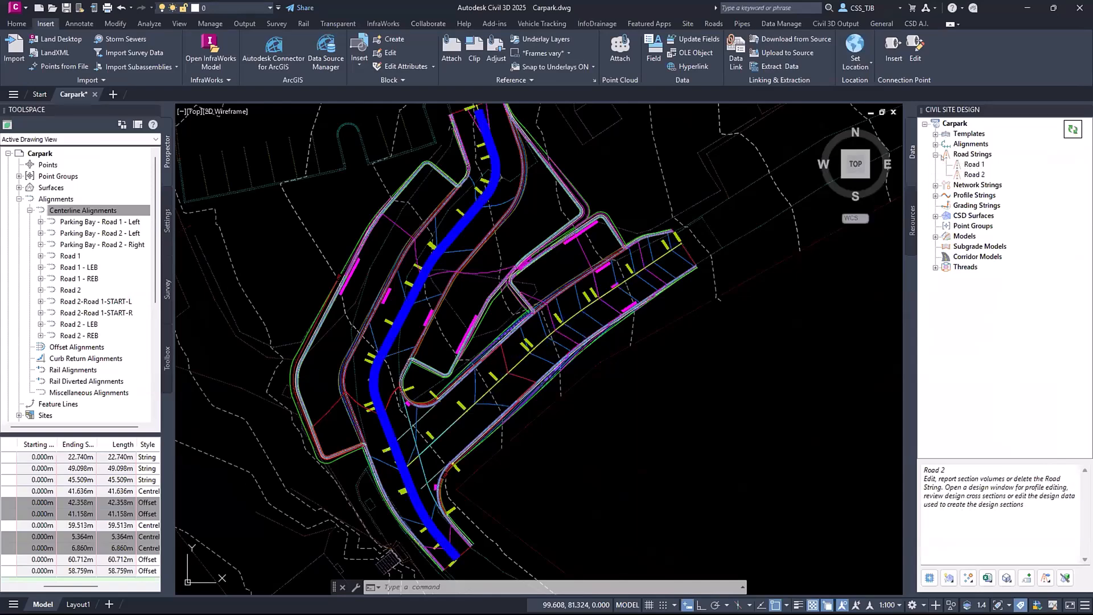
left_click(935, 185)
left_click(946, 195)
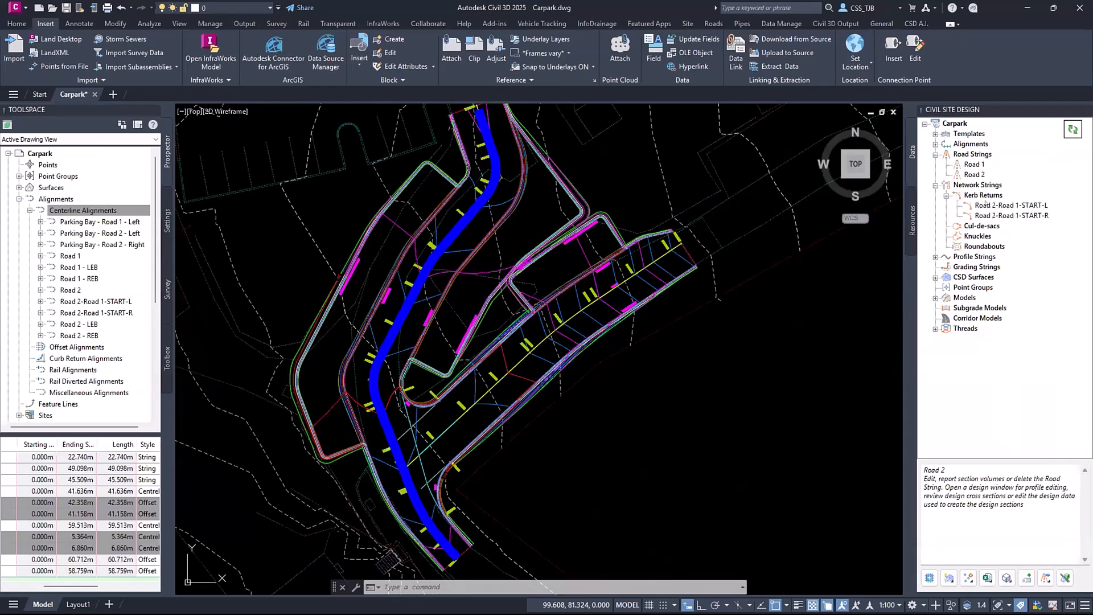
left_click(995, 205)
mouse_move(1002, 215)
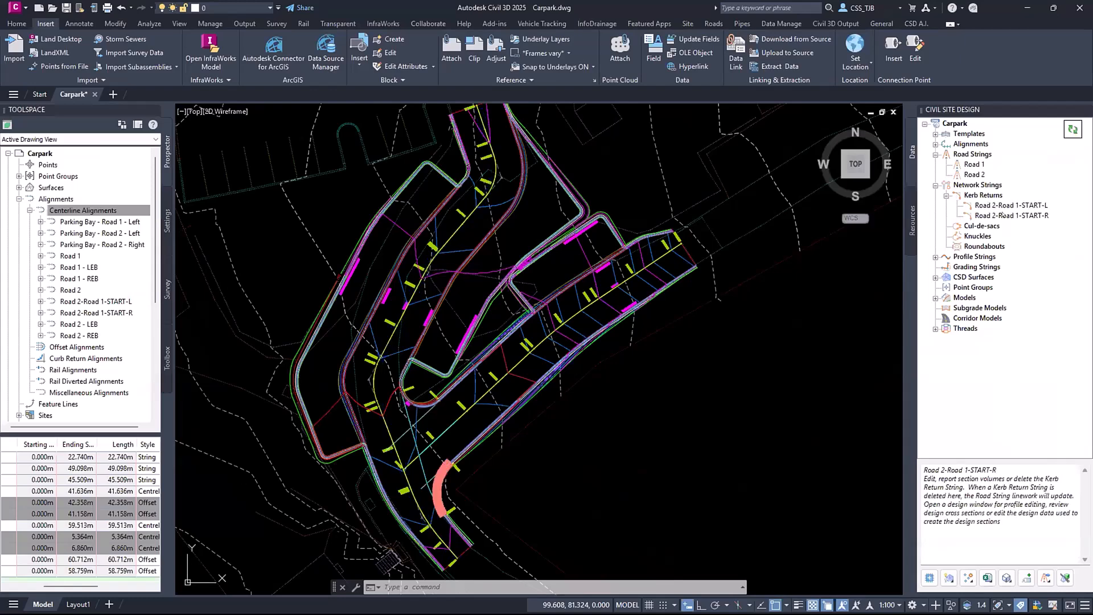
Examine the parking bay profile strings in plan and list the created models
left_click(935, 257)
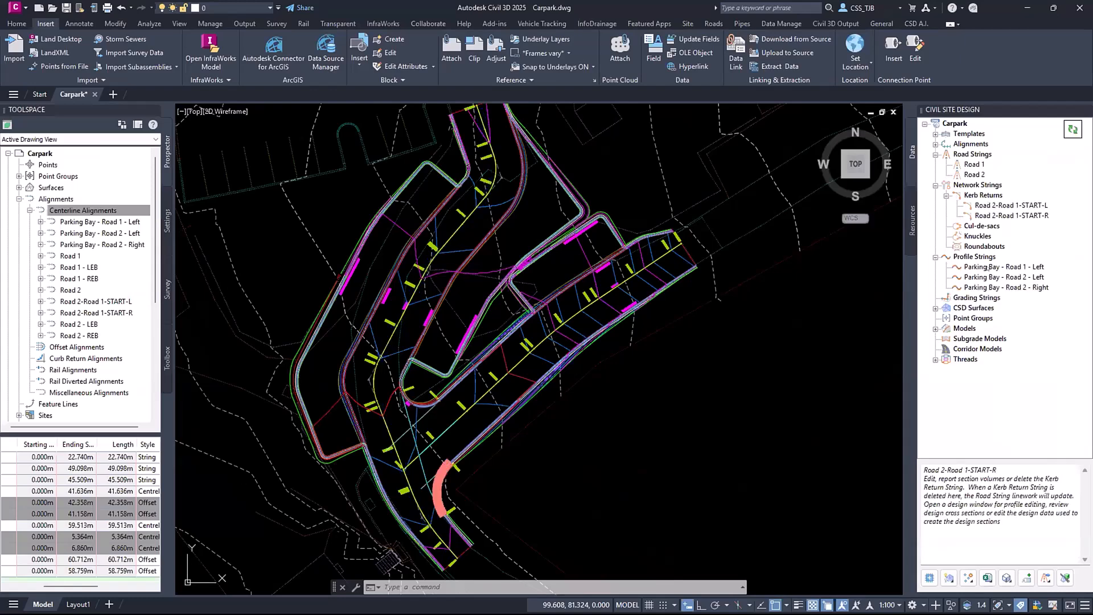
mouse_move(988, 267)
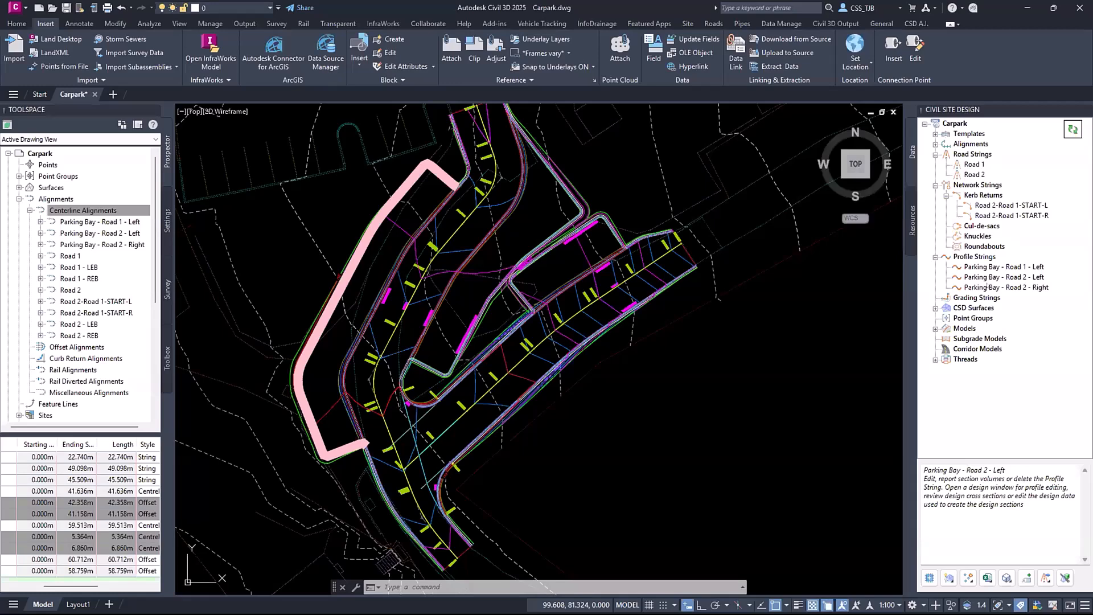
mouse_move(988, 288)
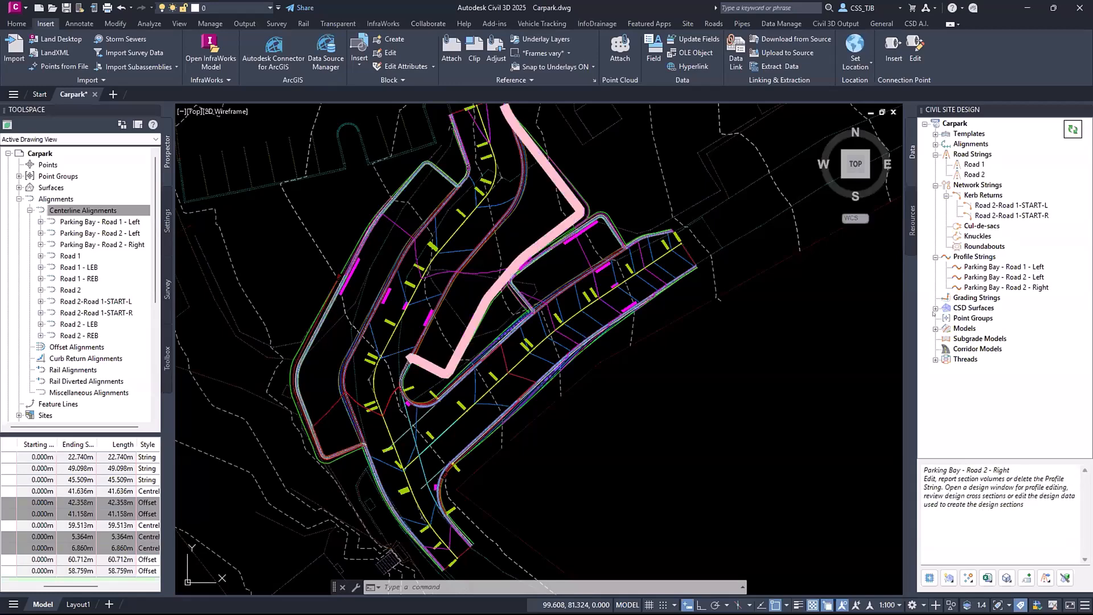
left_click(936, 330)
mouse_move(985, 340)
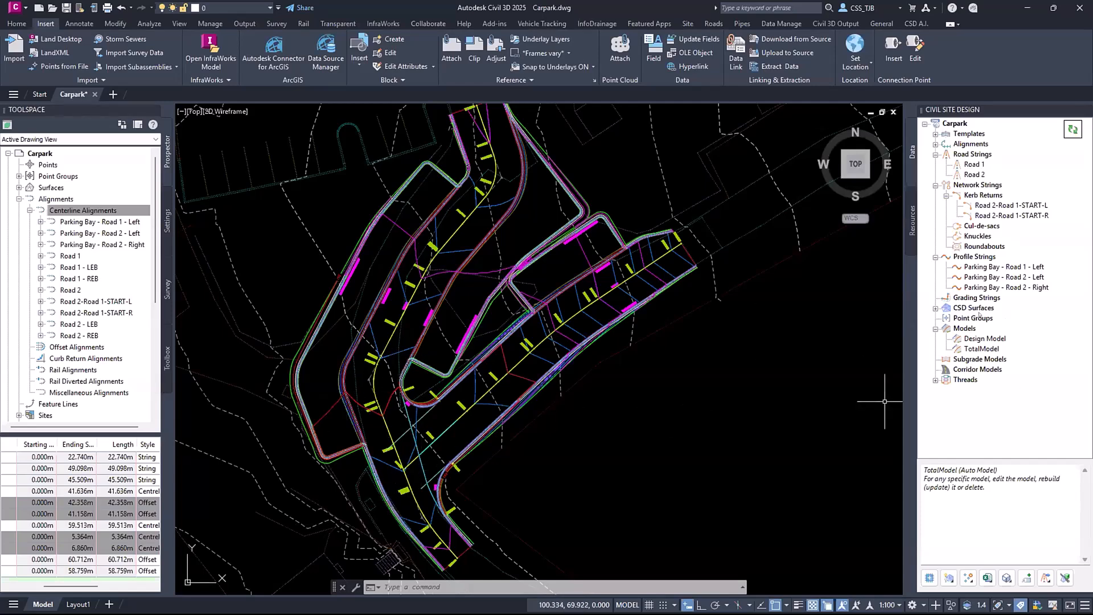
Check the Design Model entry and the Project Assist Rebuild thread in the project's list of threads
left_click(979, 340)
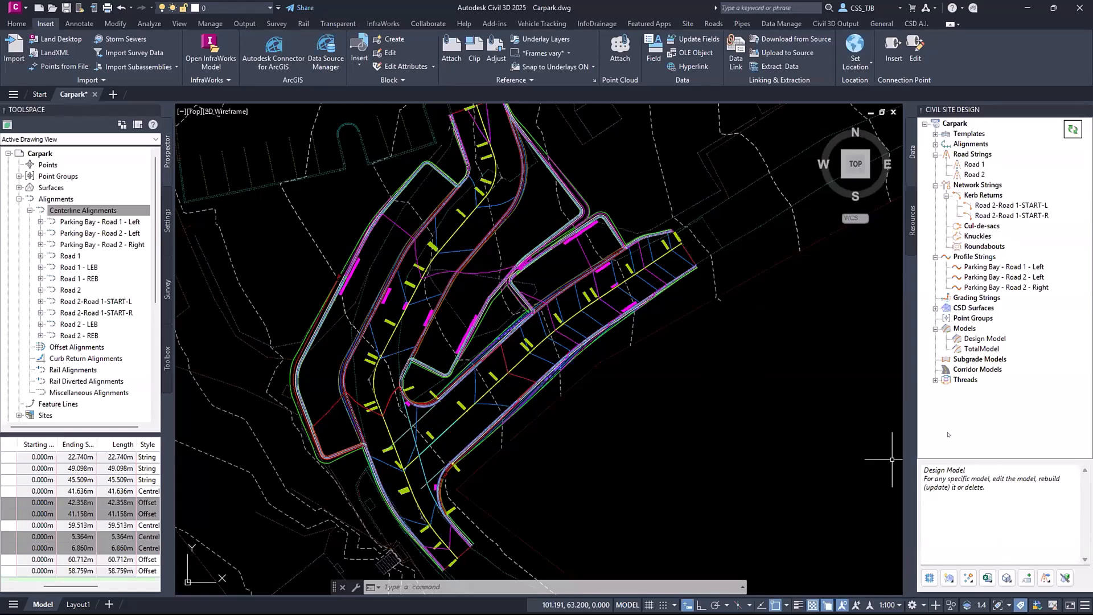
left_click(935, 380)
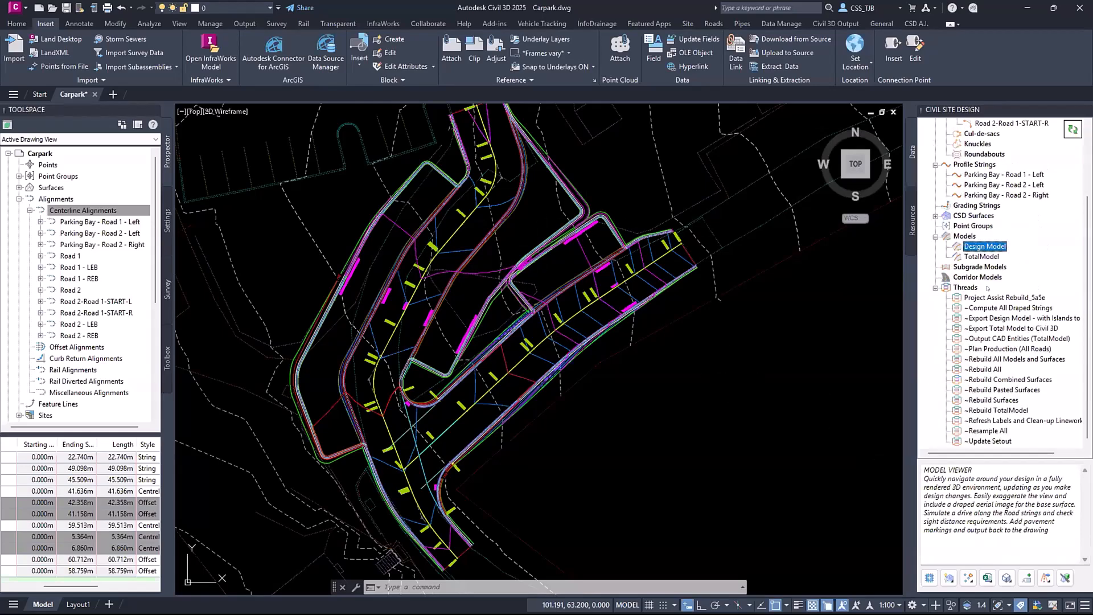
left_click(985, 297)
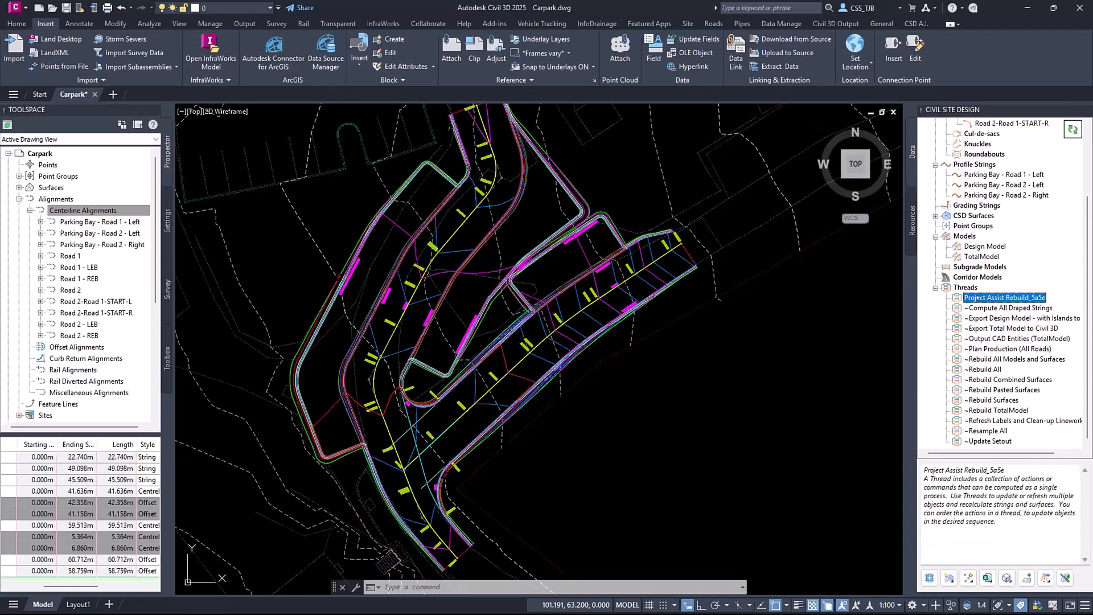
left_click(935, 288)
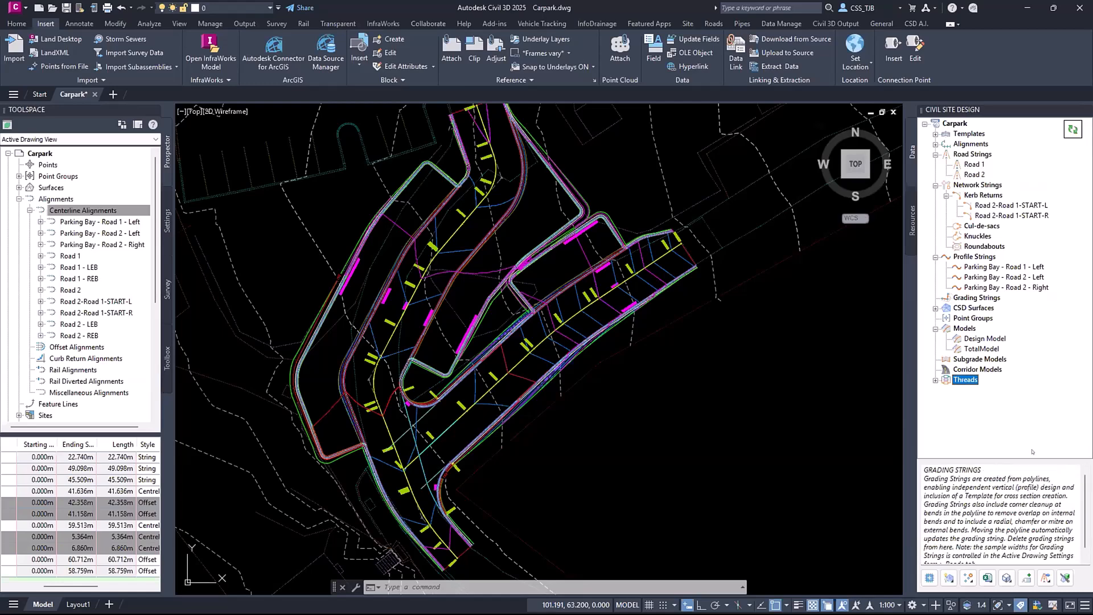
In the Model Viewer's display settings, show the primary design surface and set it to TotalModel
left_click(1065, 578)
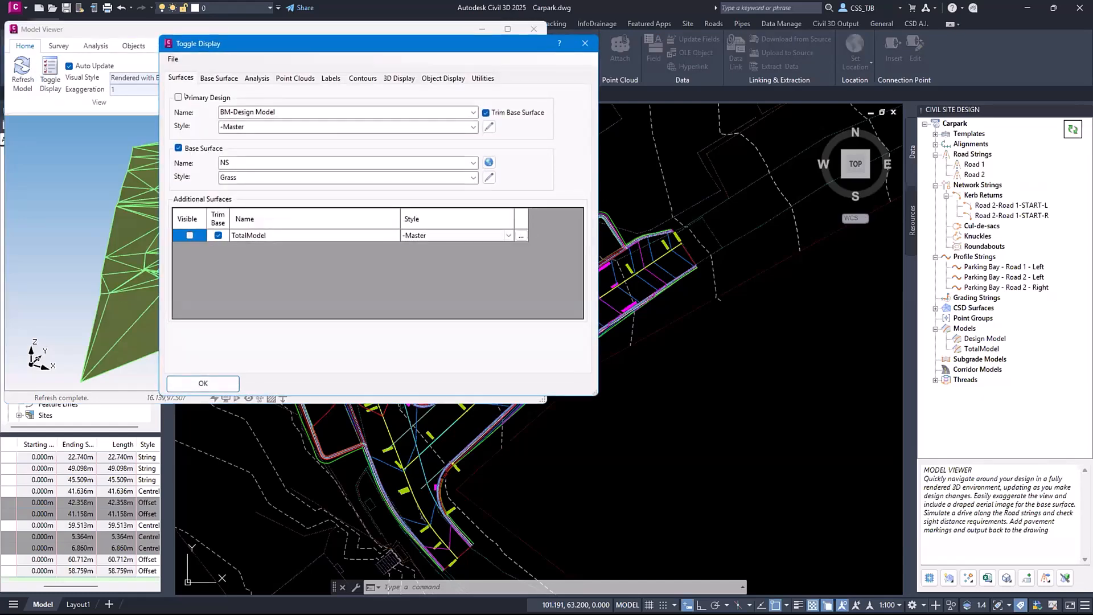
left_click(178, 97)
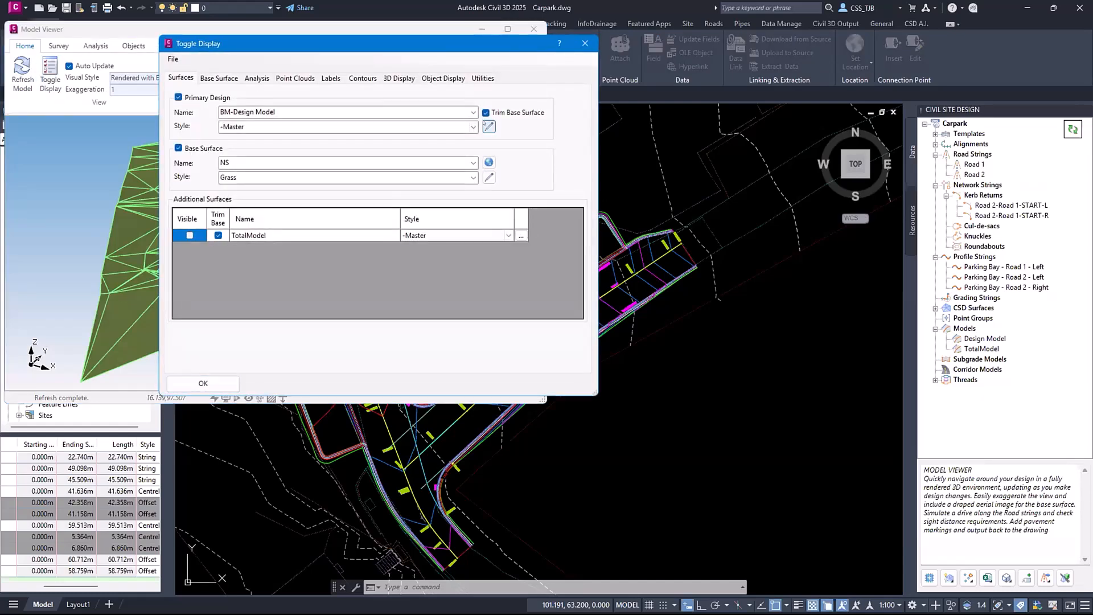
left_click(473, 112)
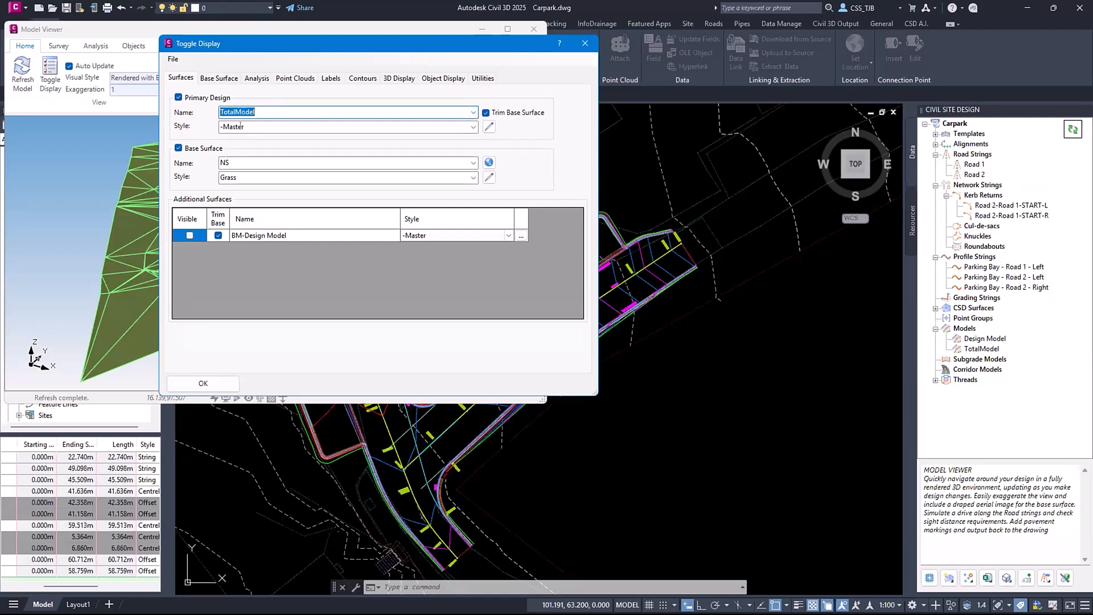
Style the NS base surface as Image from Drawing (Aerial Photo), thawing the _Aerial layer to pick the Aerial.png image, and apply the display settings
left_click(472, 178)
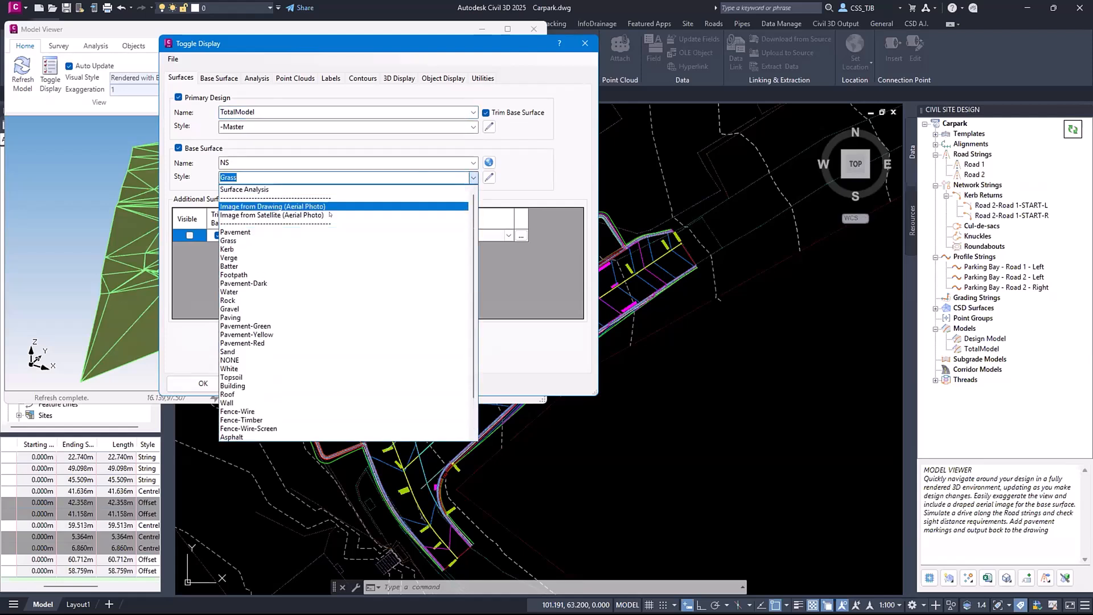
left_click(293, 206)
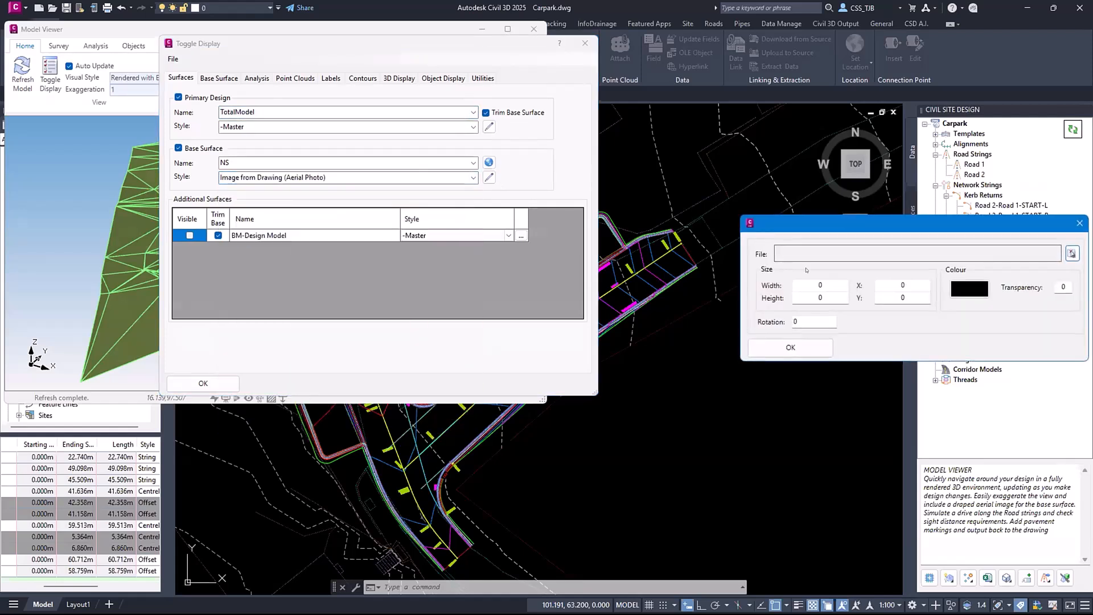
left_click(1072, 254)
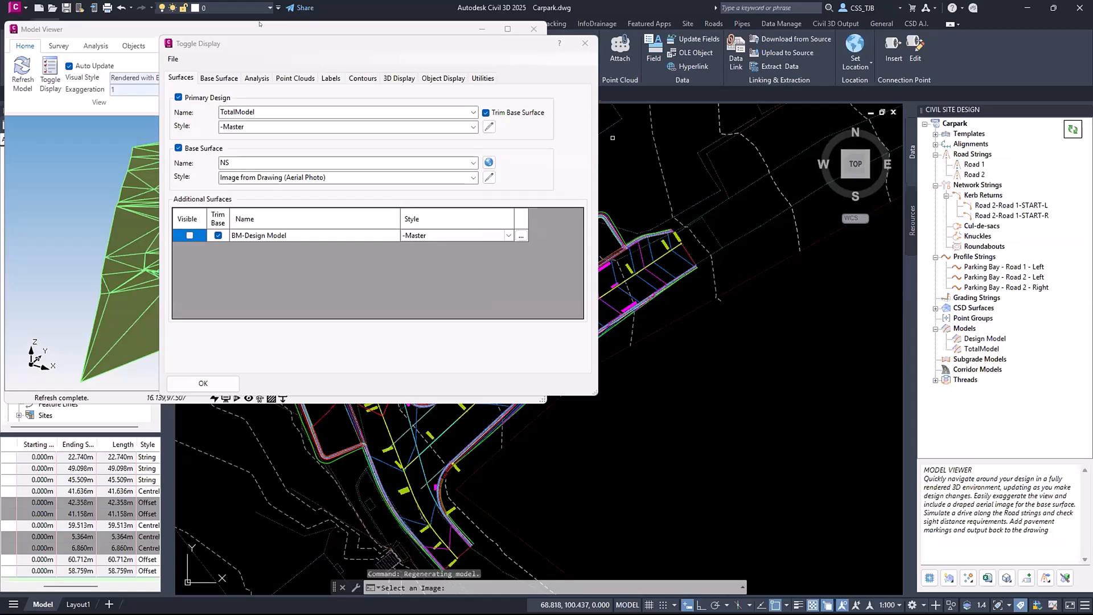
left_click(232, 6)
left_click(232, 7)
left_click(232, 7)
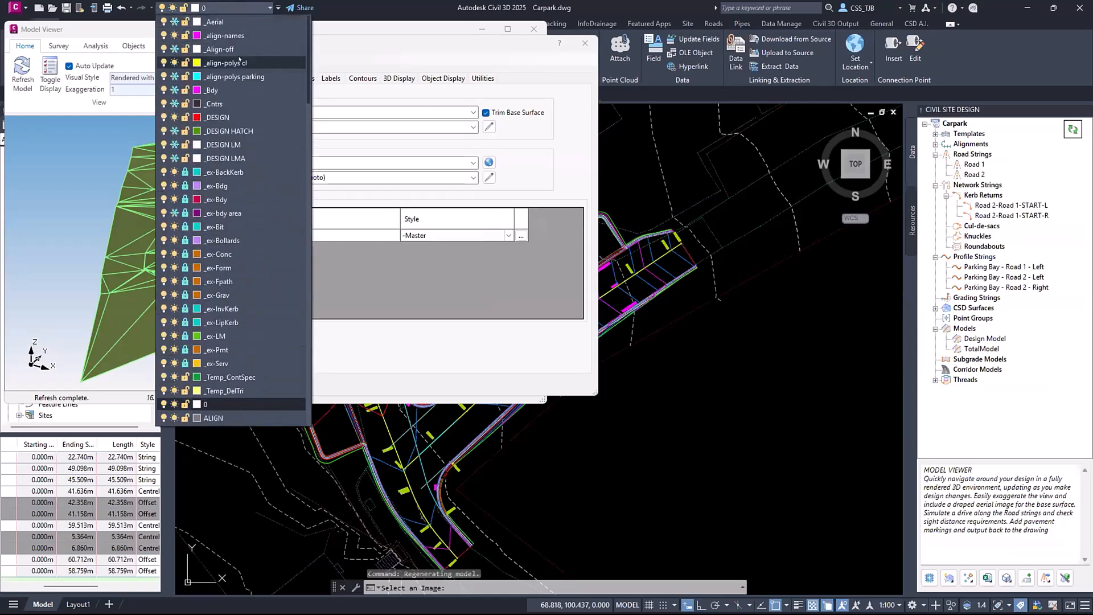
left_click(176, 22)
scroll(731, 361, "down", 8)
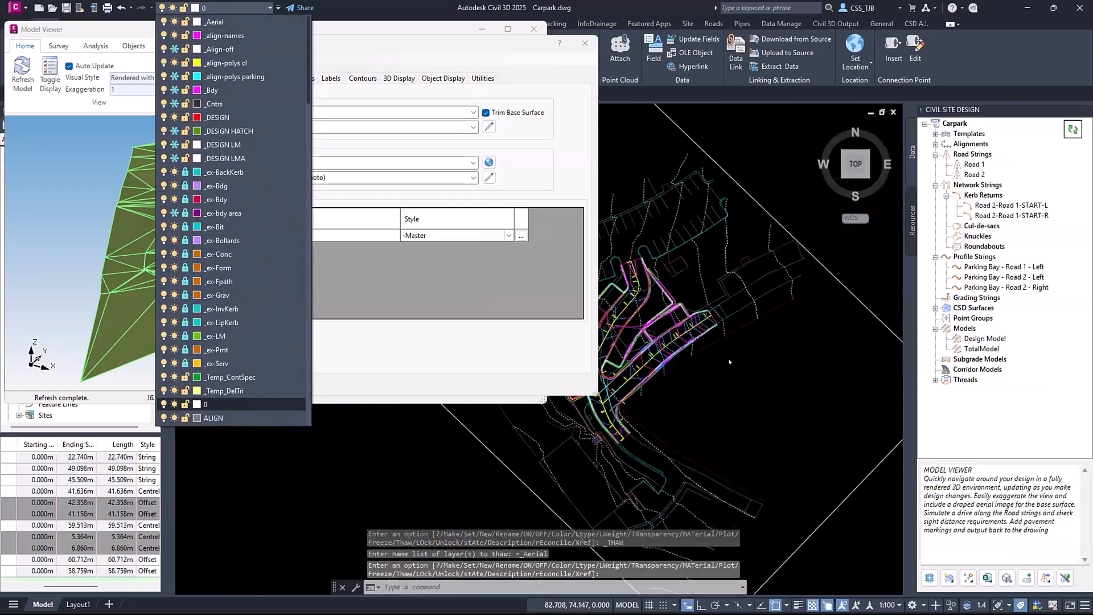
left_click(776, 359)
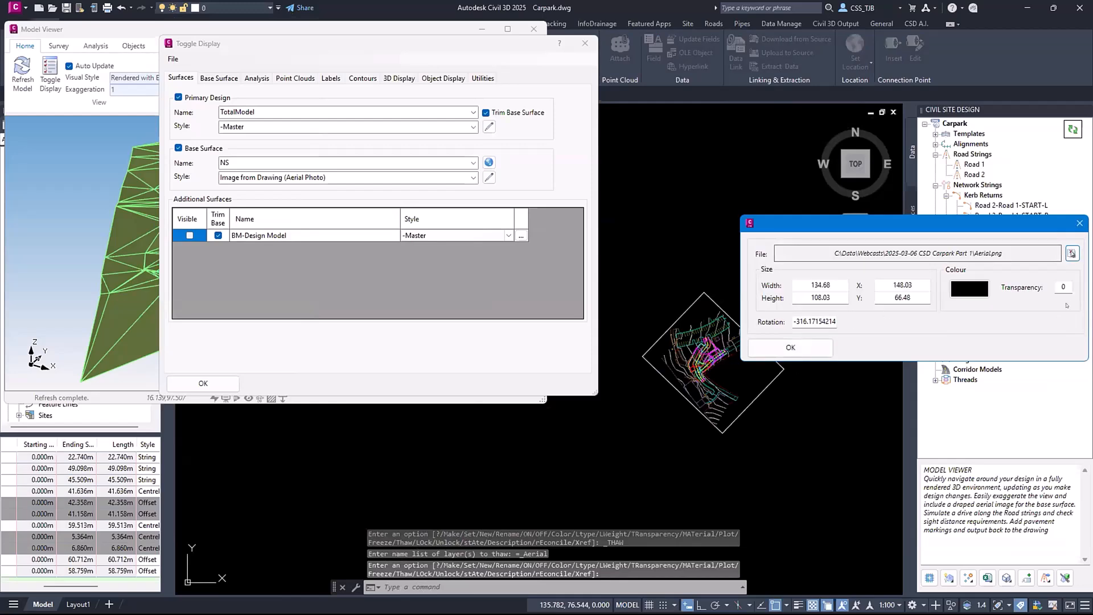
left_click(819, 348)
left_click(203, 383)
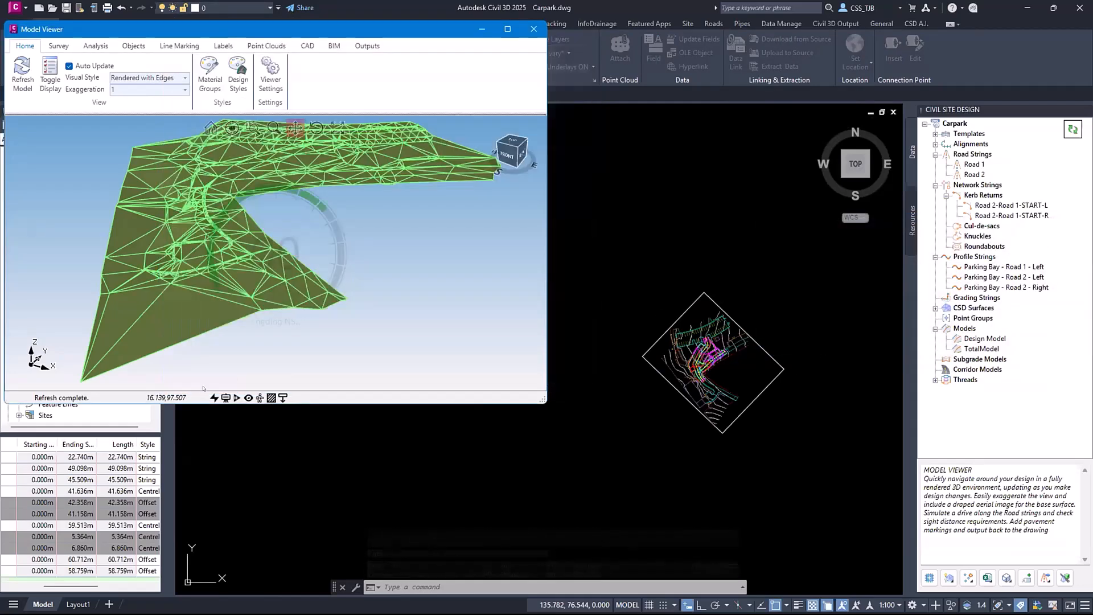
Set the Model Viewer's visual style to Rendered and enlarge the viewer window
left_click(148, 77)
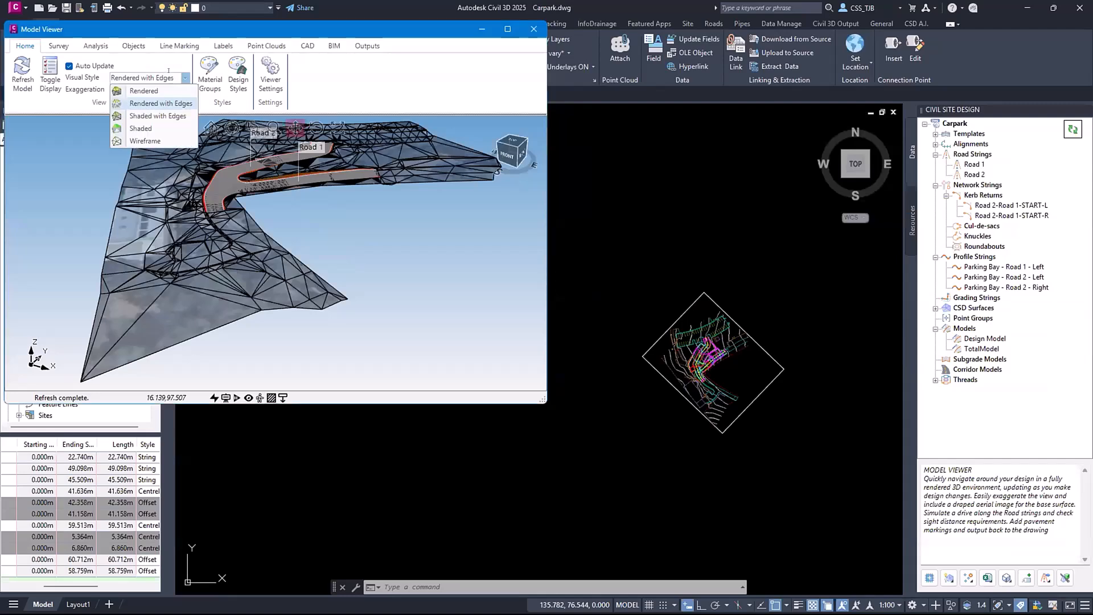
left_click(137, 92)
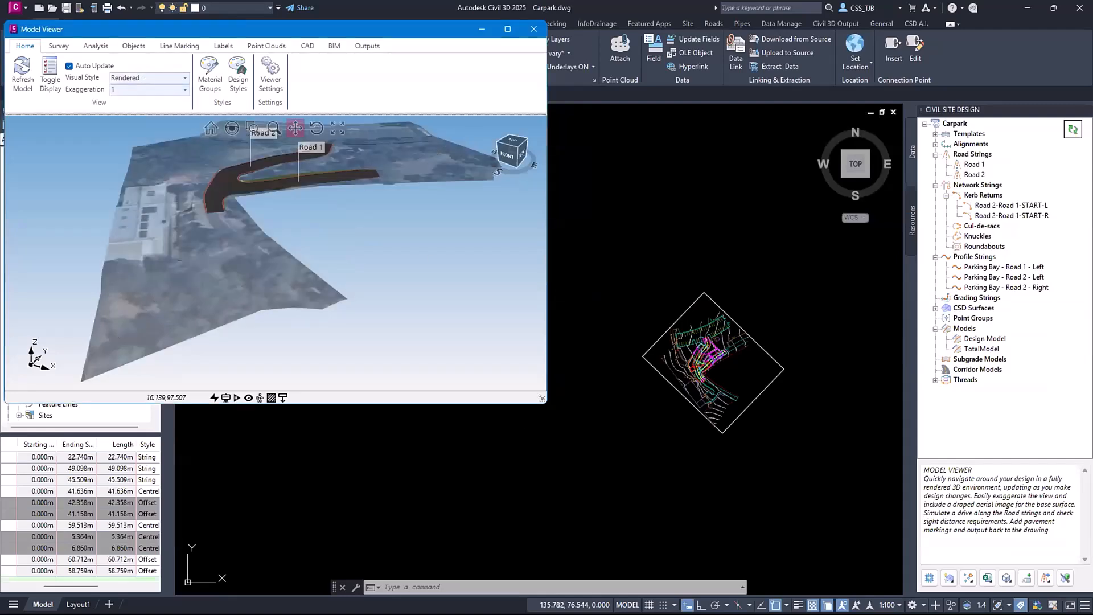
left_click_drag(542, 398, 956, 506)
Inspect TotalModel in 3D, checking the kerbs and kerb return at the Road 1 and Road 2 intersection and the surrounding aerial surface
middle_click_drag(353, 245, 426, 281)
scroll(475, 276, "up", 2)
scroll(461, 261, "up", 3)
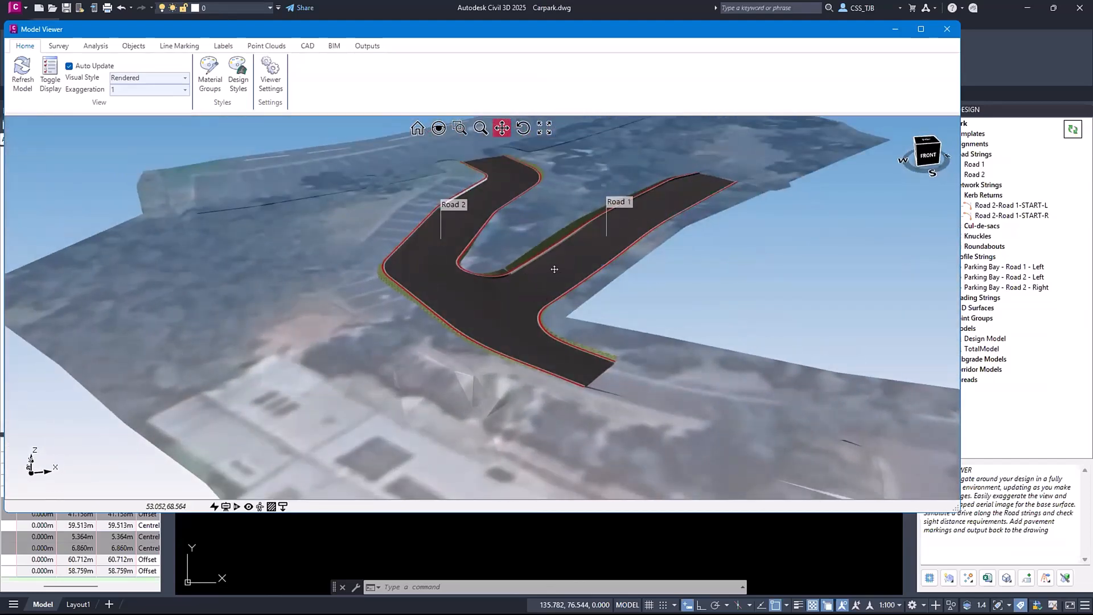
scroll(535, 297, "up", 5)
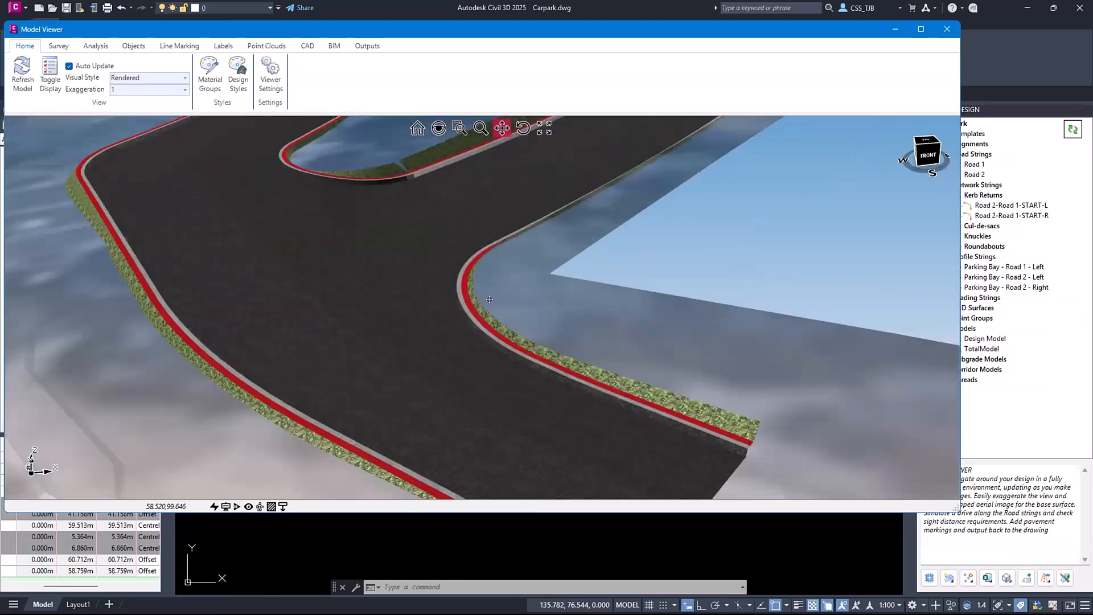
scroll(484, 312, "up", 2)
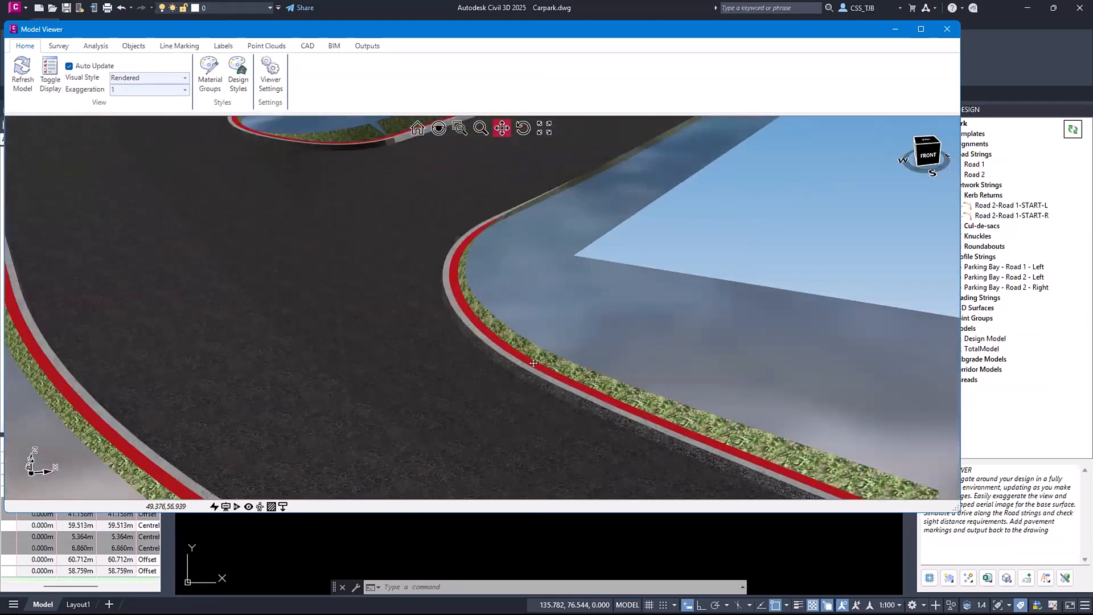
mouse_move(533, 363)
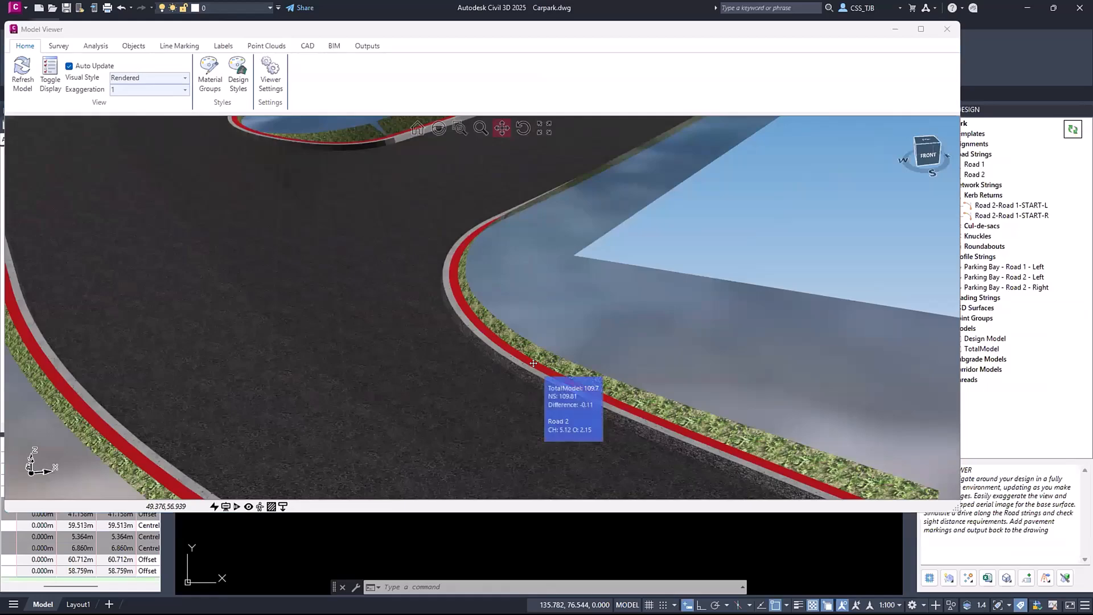
scroll(533, 363, "up", 3)
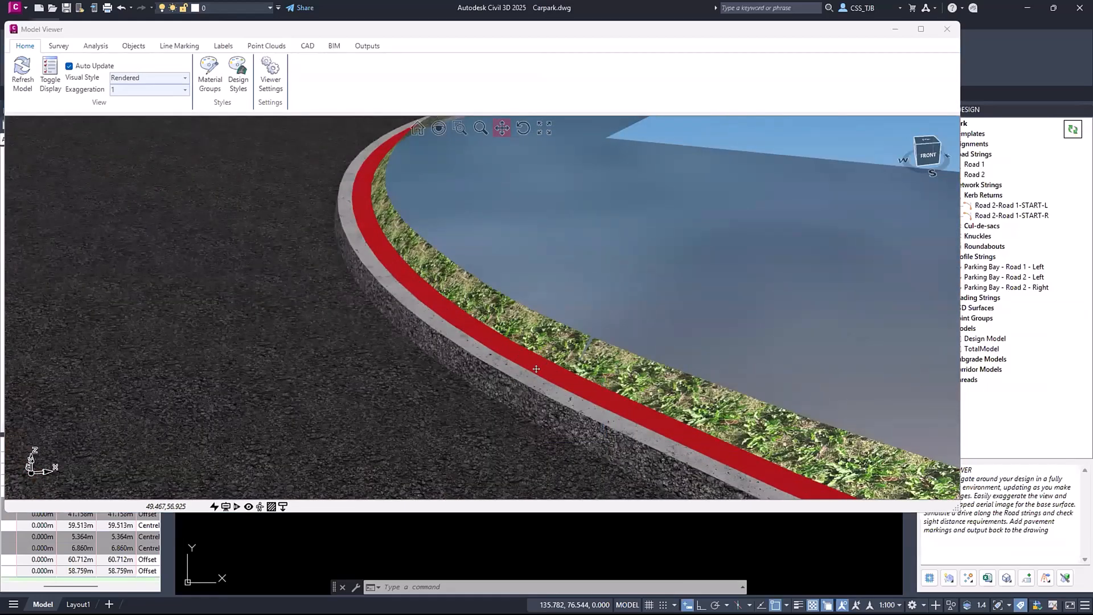
middle_click_drag(537, 369, 509, 354)
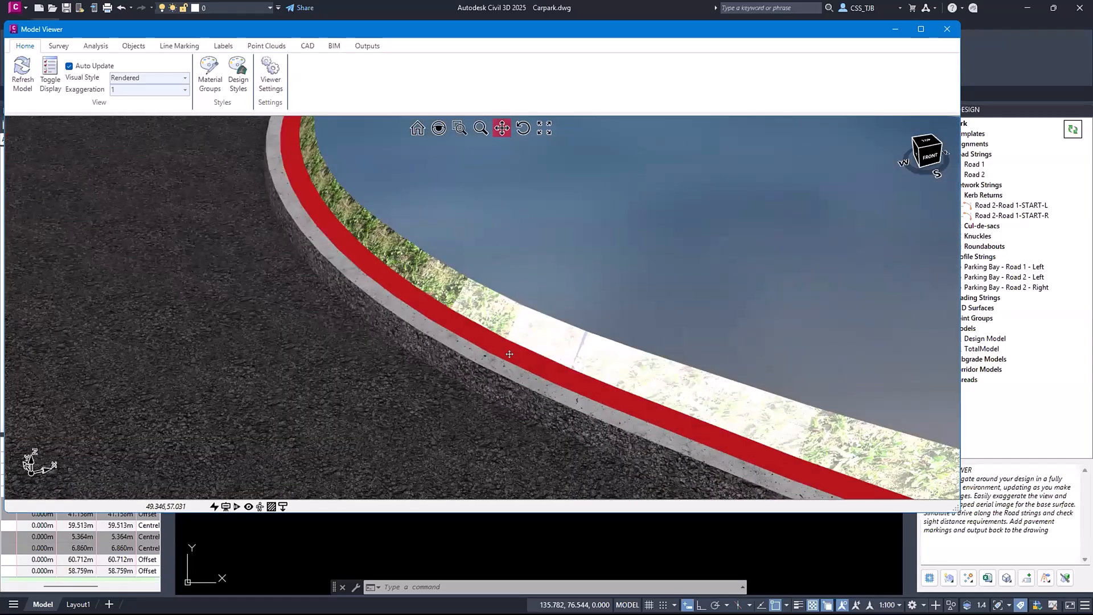
scroll(497, 308, "down", 6)
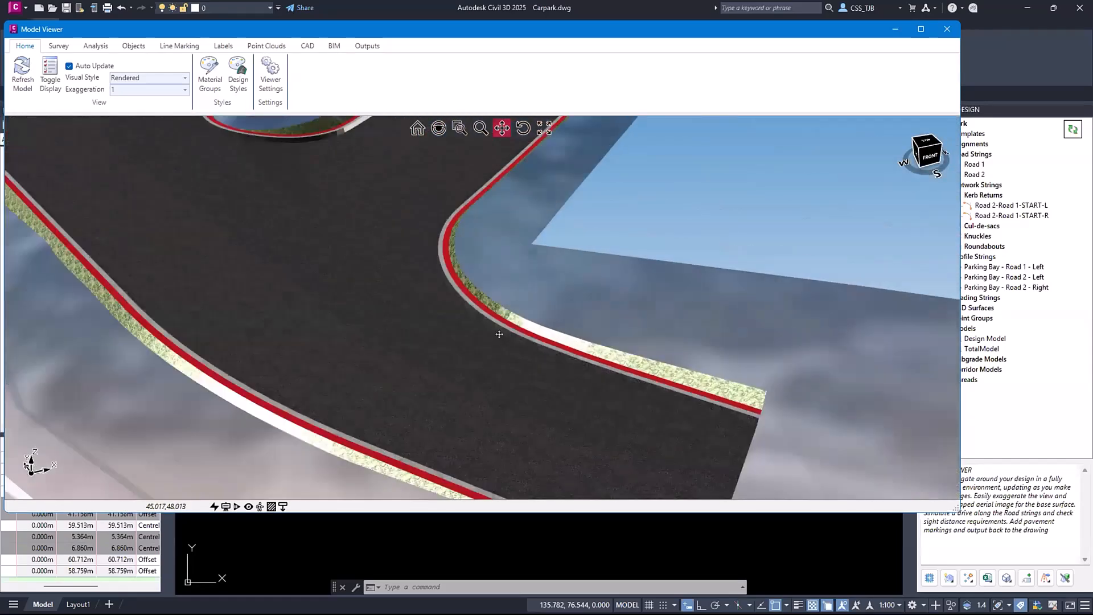
scroll(472, 309, "down", 8)
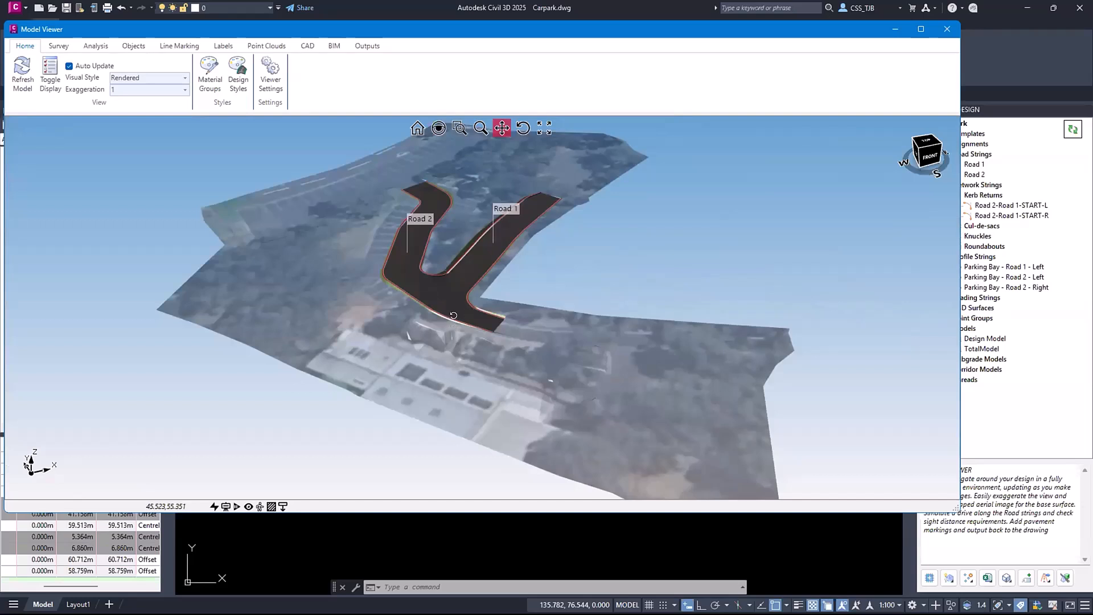
middle_click_drag(452, 328, 477, 299)
Set the Model Viewer's primary design surface to BM-Design Model and apply the change
left_click(50, 74)
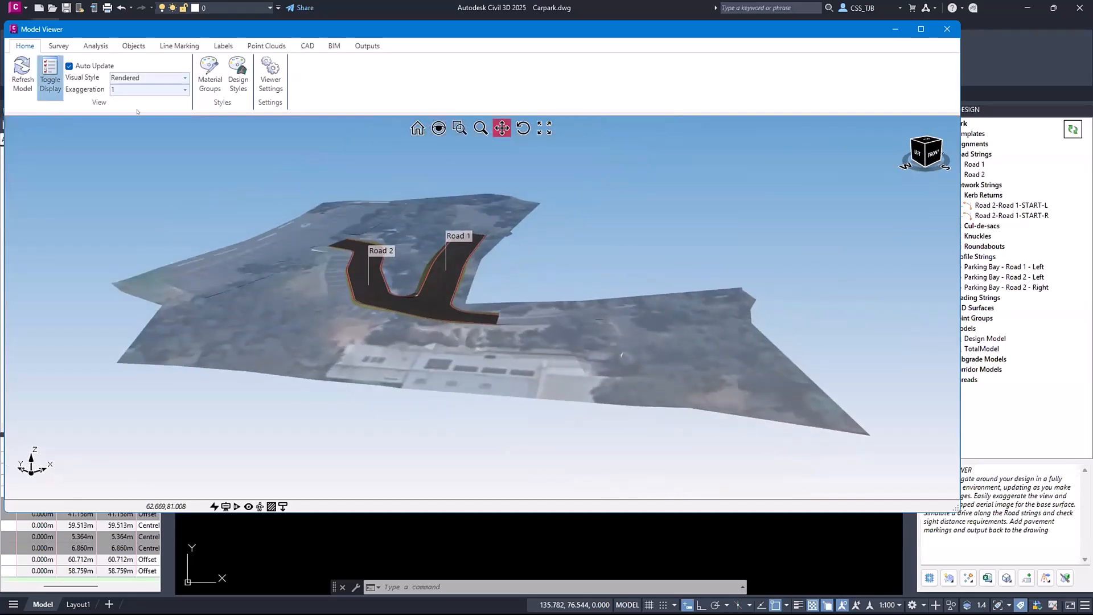
left_click(474, 112)
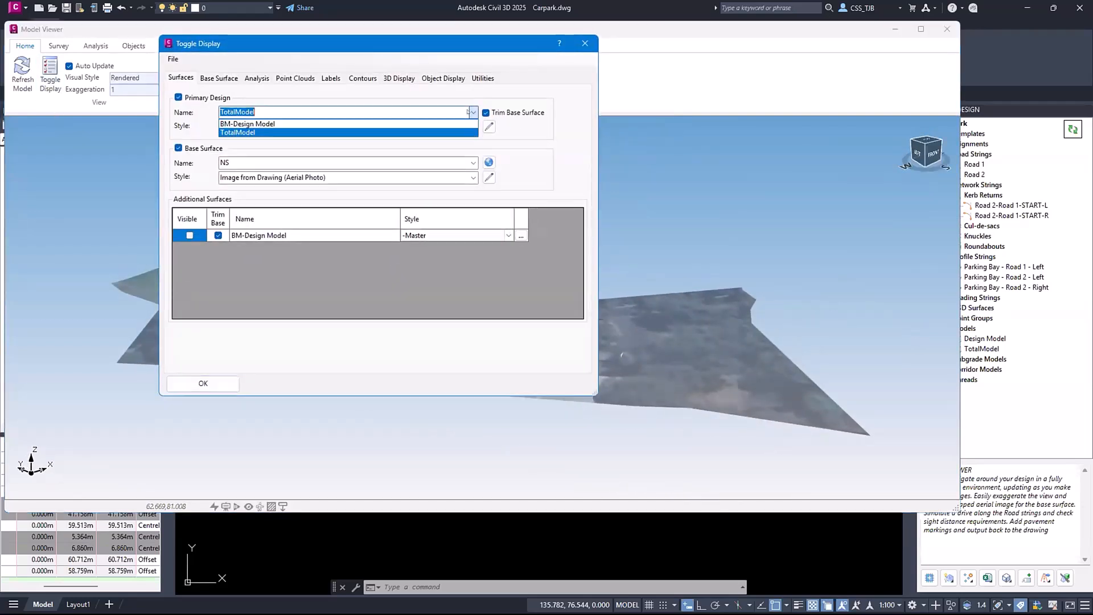
left_click(248, 124)
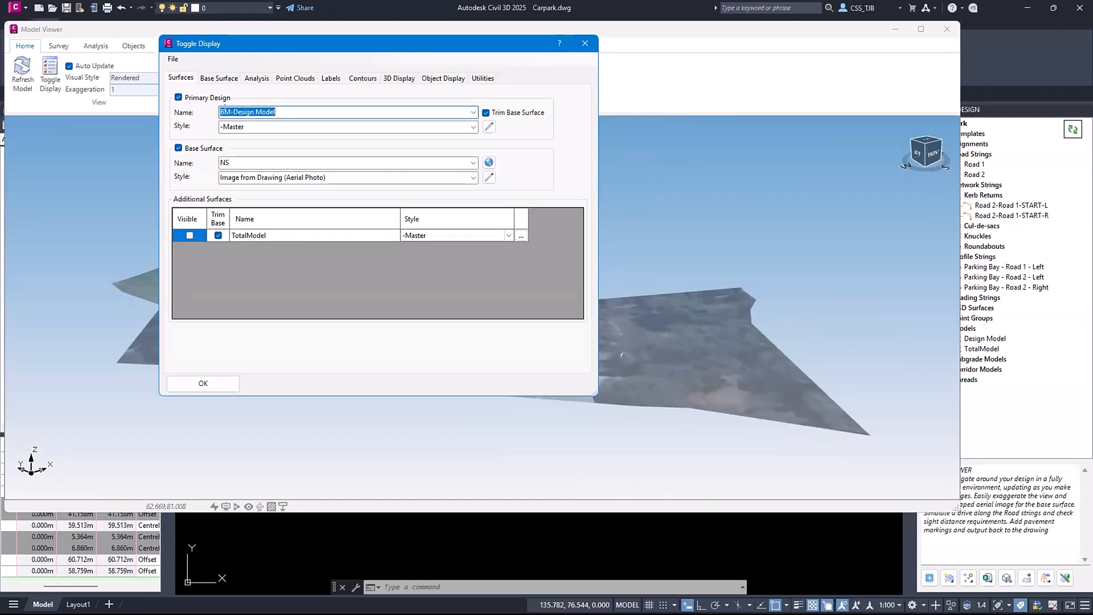
left_click(208, 387)
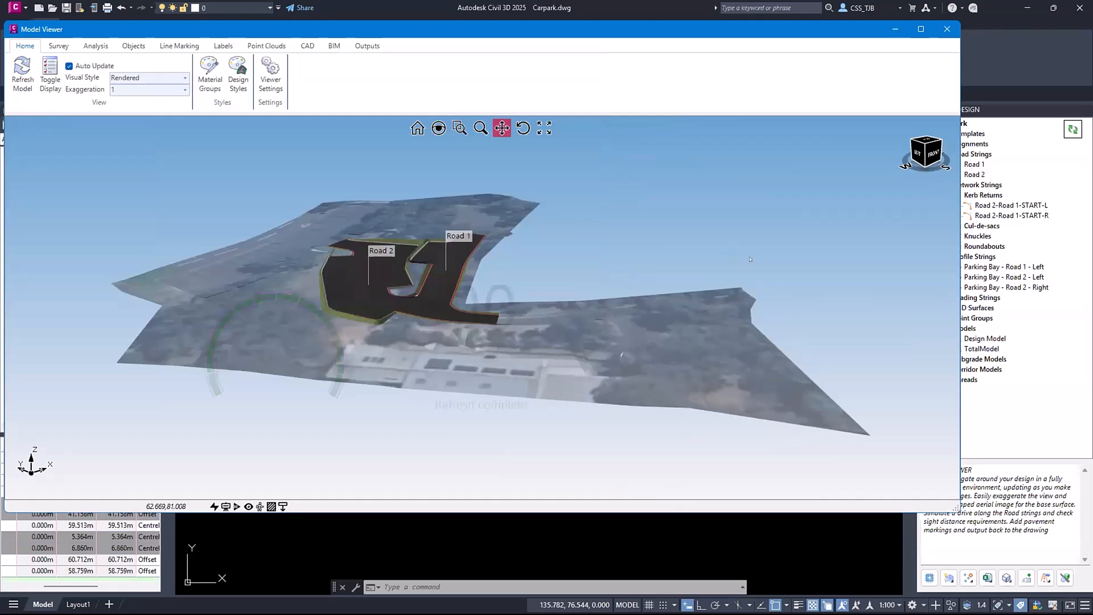
Inspect the design model in 3D around the parking bays and islands, including where the Road 1 and Road 2 parking bay batters meet
scroll(421, 279, "up", 5)
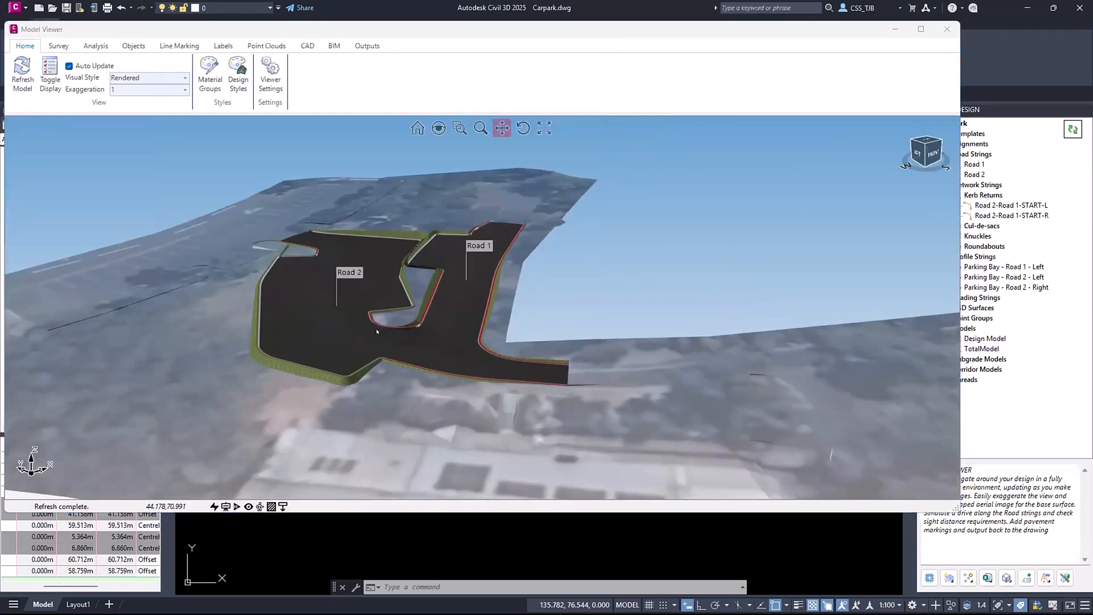
left_click_drag(376, 331, 330, 323)
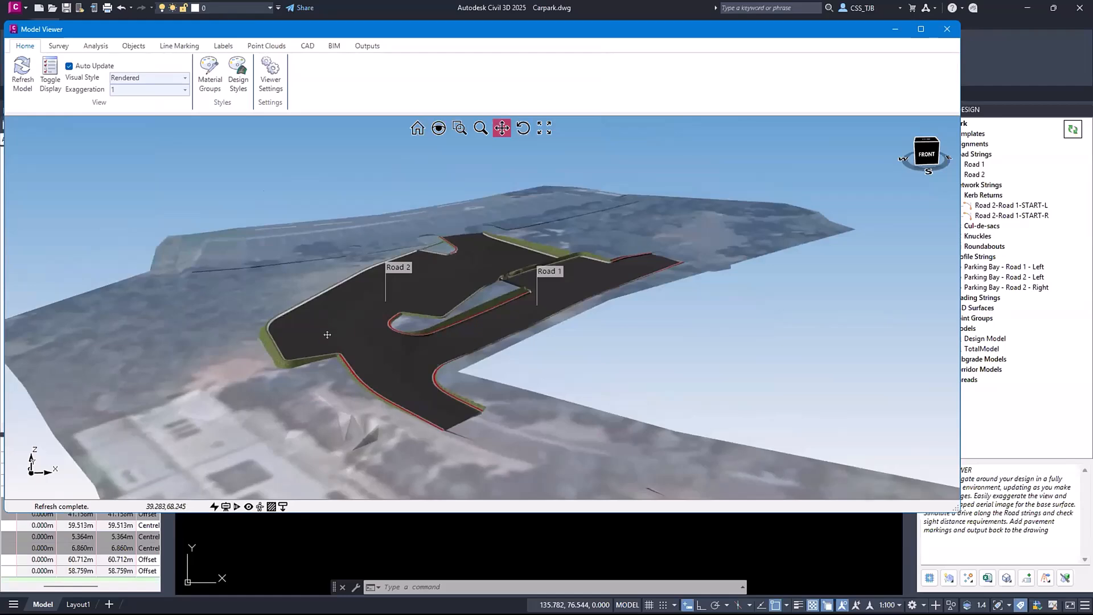
scroll(327, 335, "up", 6)
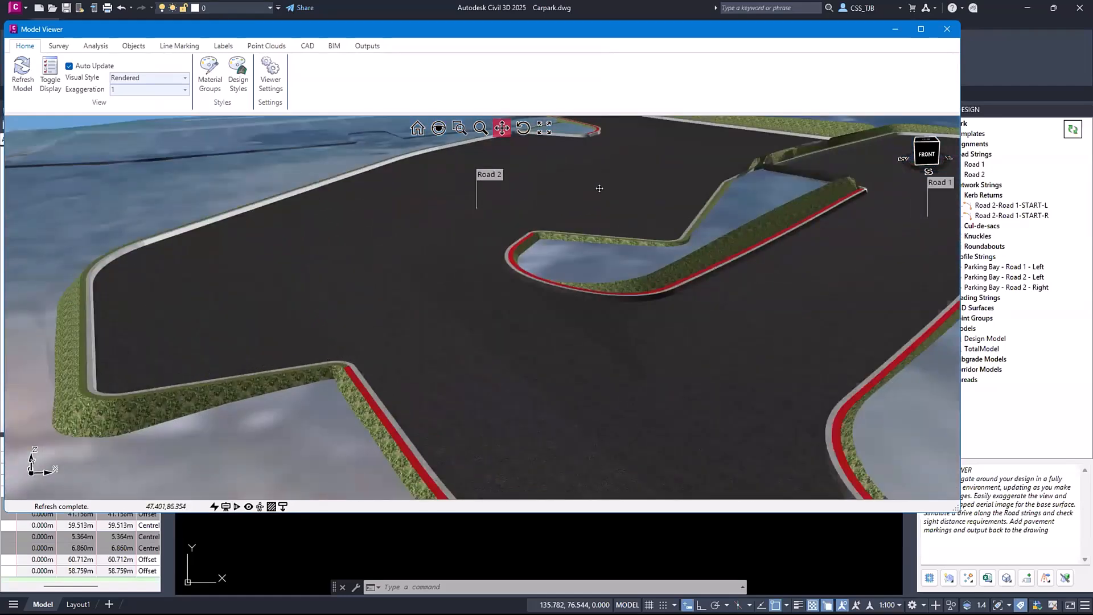
left_click_drag(518, 236, 816, 271)
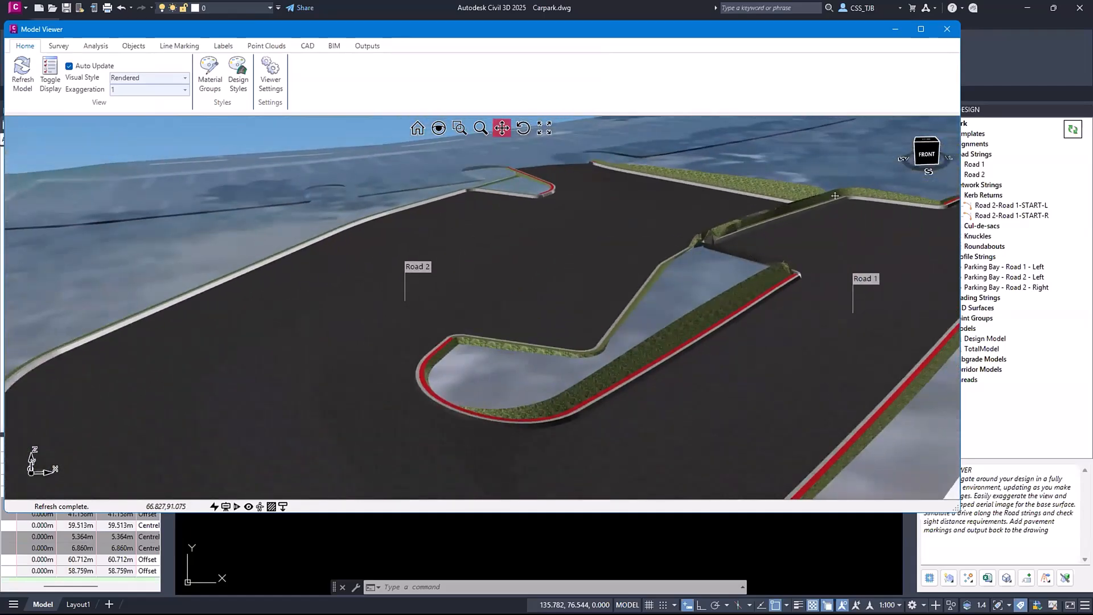
left_click_drag(671, 271, 654, 296)
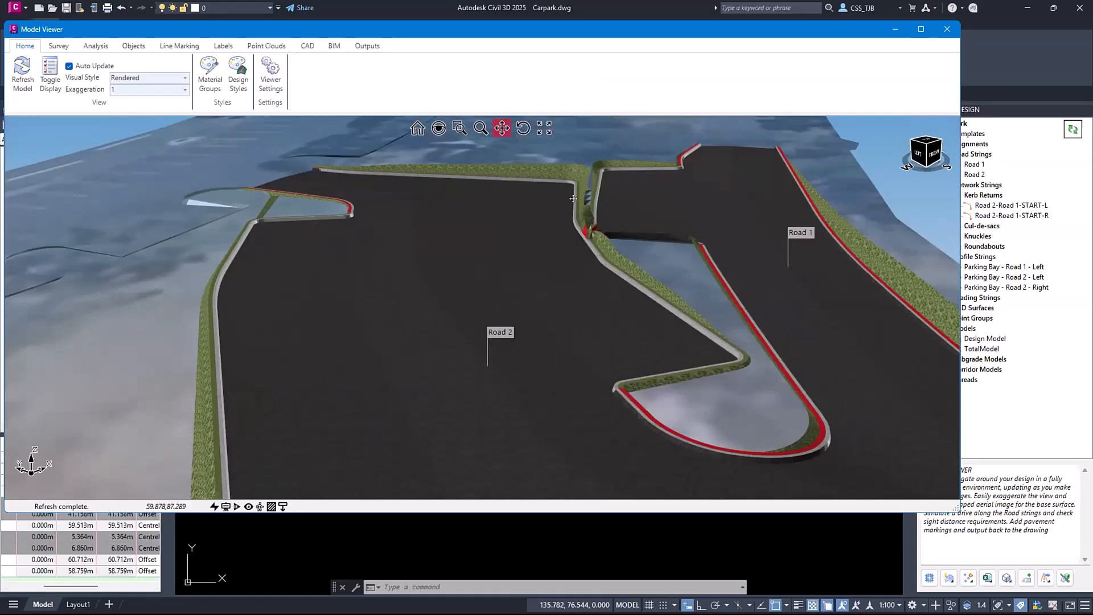
scroll(573, 198, "up", 10)
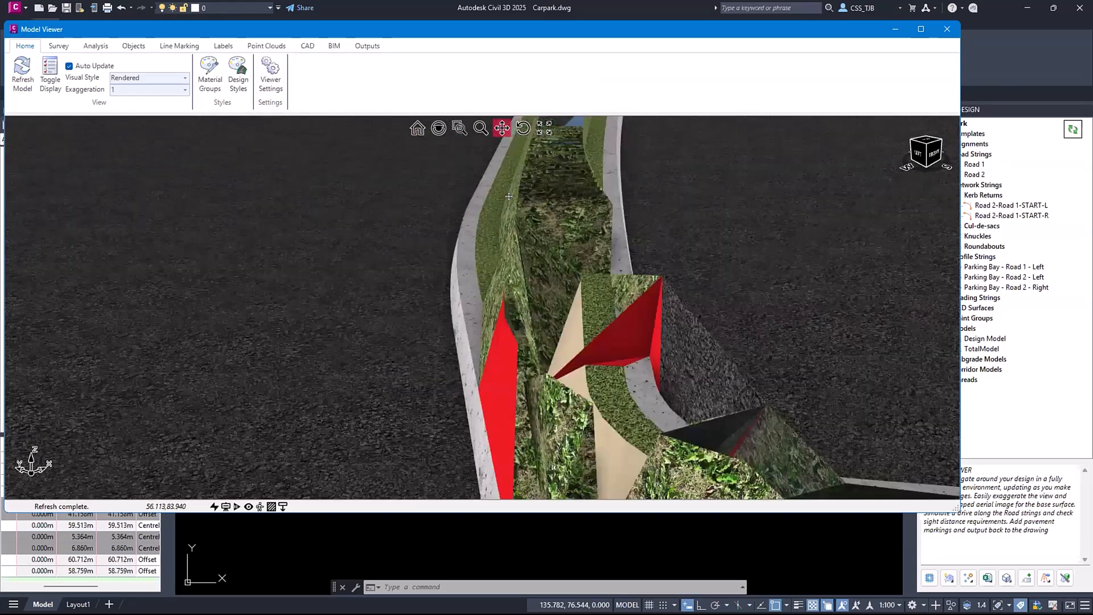
scroll(509, 197, "down", 5)
middle_click_drag(639, 338, 662, 323)
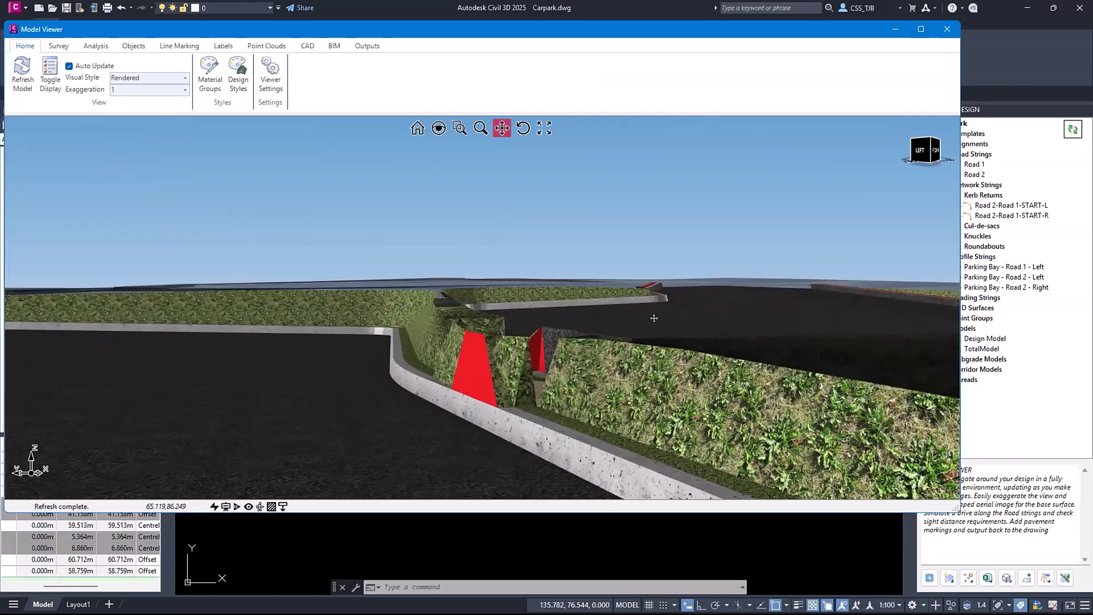
Review the whole design model in 3D from above, check the levels at the Road 1 parking bay edge, and close the Model Viewer
scroll(471, 296, "down", 8)
middle_click_drag(553, 281, 526, 306)
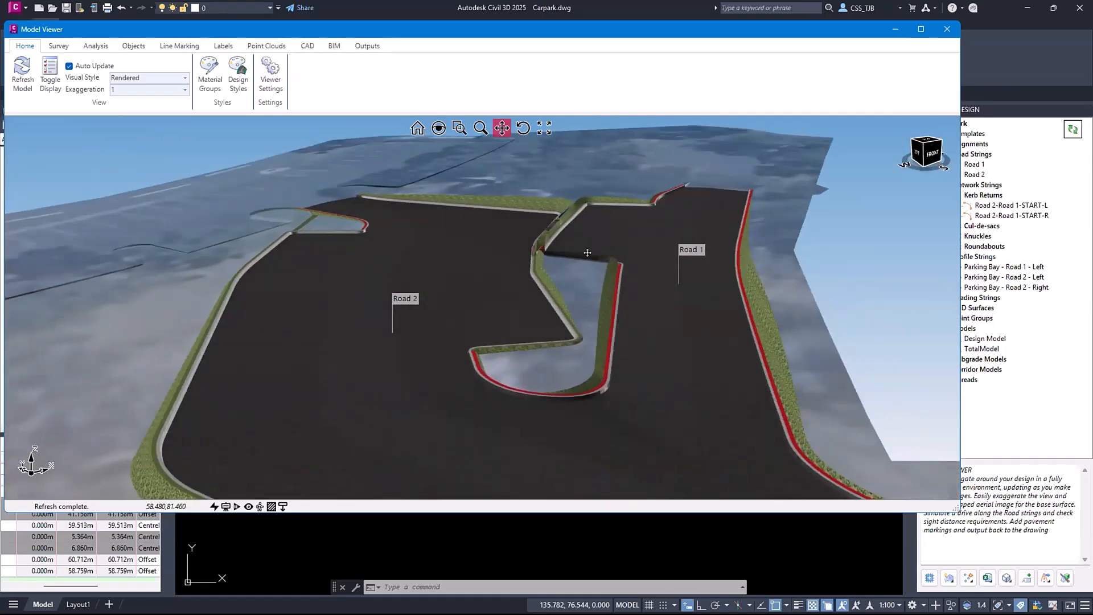
mouse_move(587, 252)
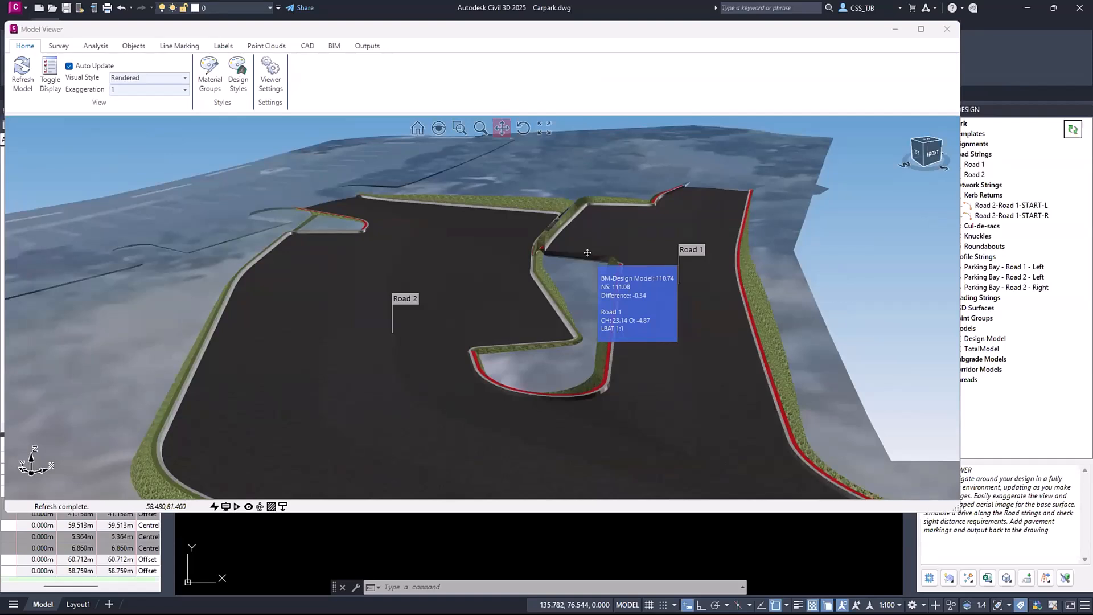
left_click(942, 33)
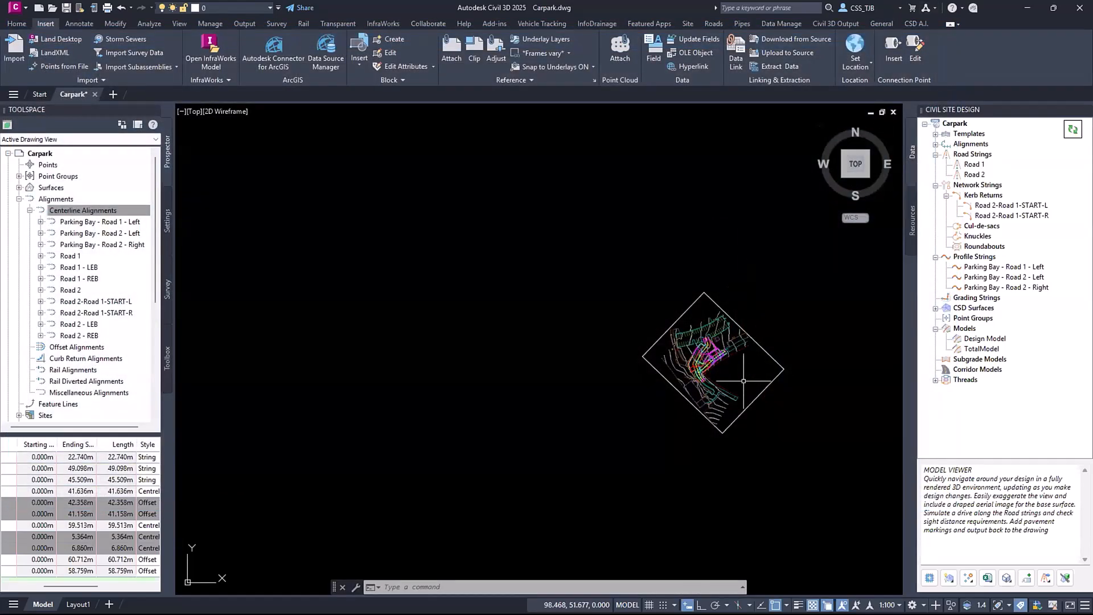
Hide TotalModel's surface contours and its Fast Draw linework in the drawing, keeping the design model displayed
middle_click_drag(788, 348, 358, 277)
left_click(270, 7)
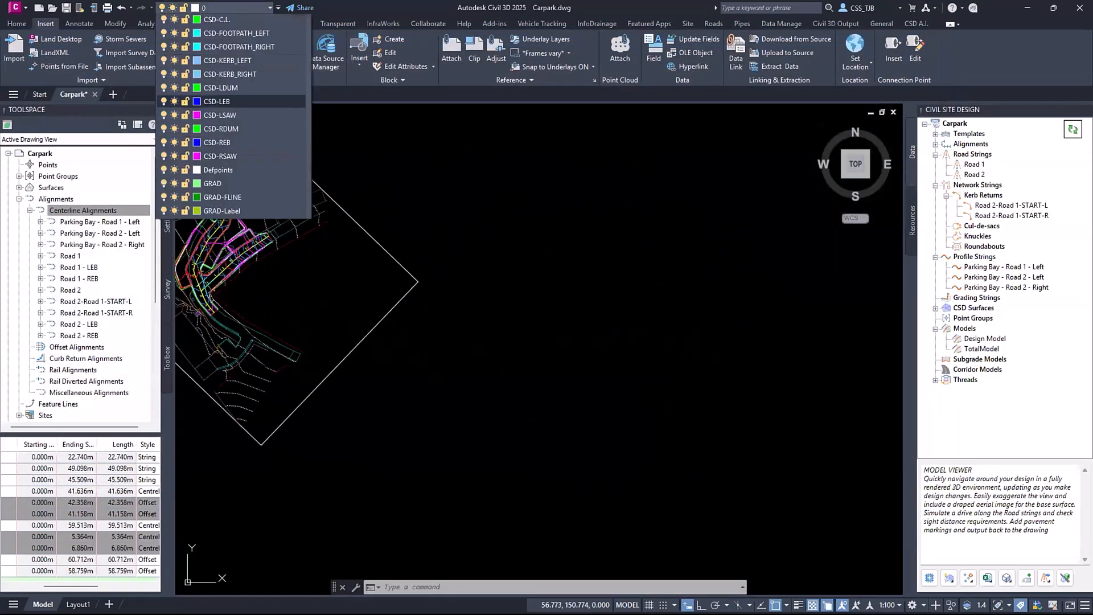
scroll(537, 348, "up", 8)
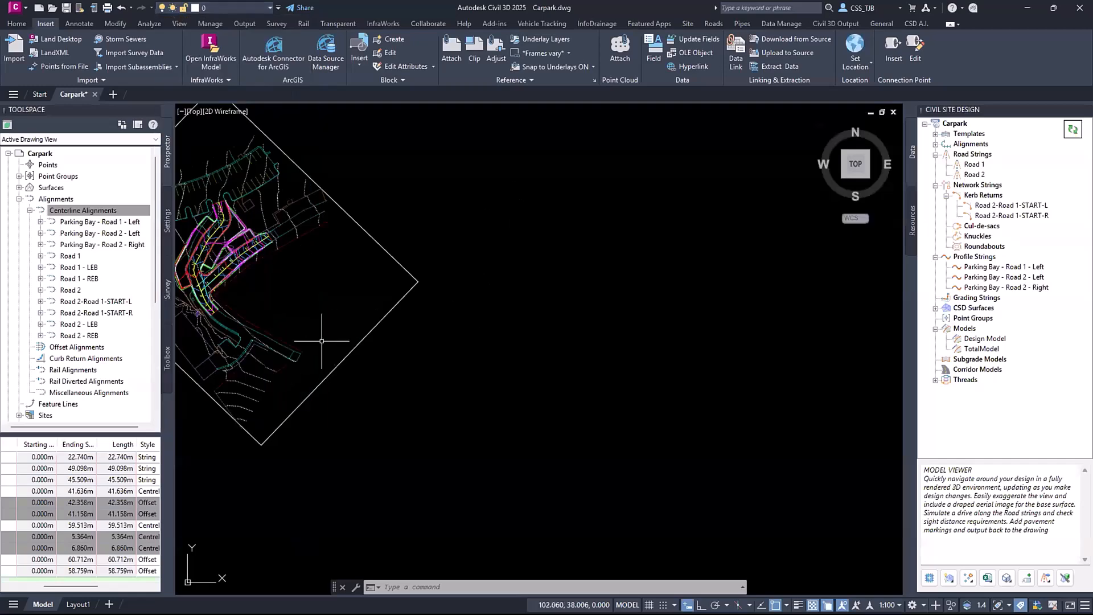
scroll(539, 348, "up", 3)
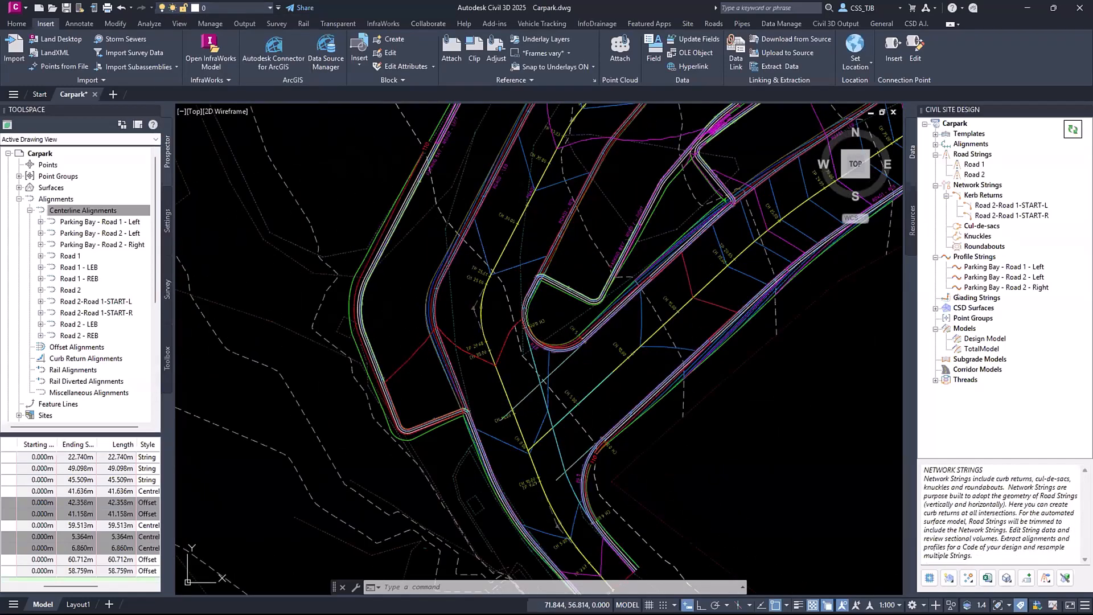
right_click(965, 308)
left_click(1006, 325)
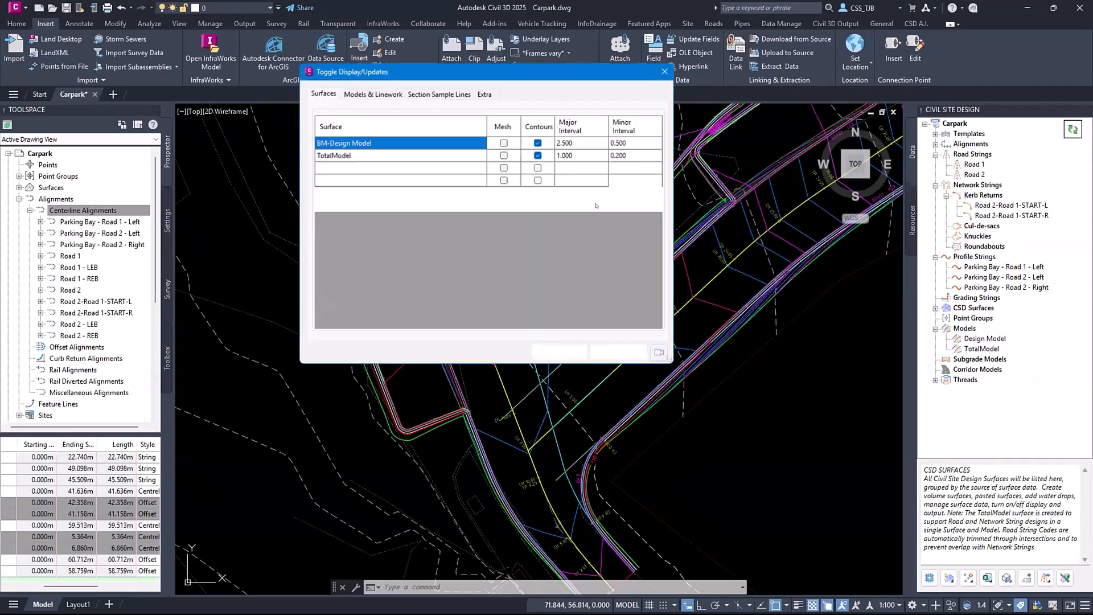
left_click(538, 155)
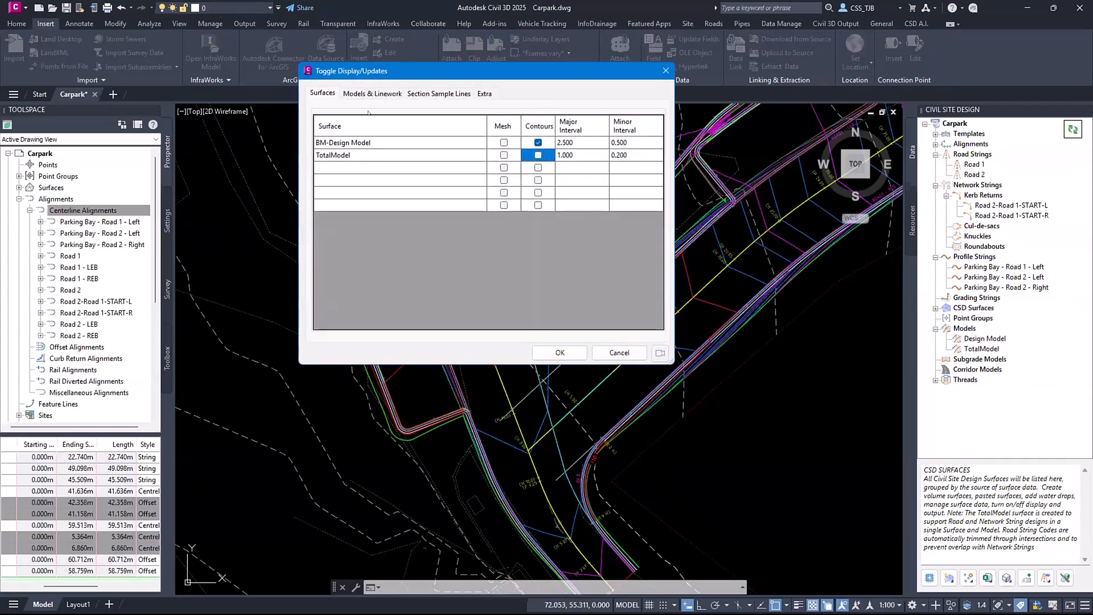
left_click(357, 95)
left_click(550, 146)
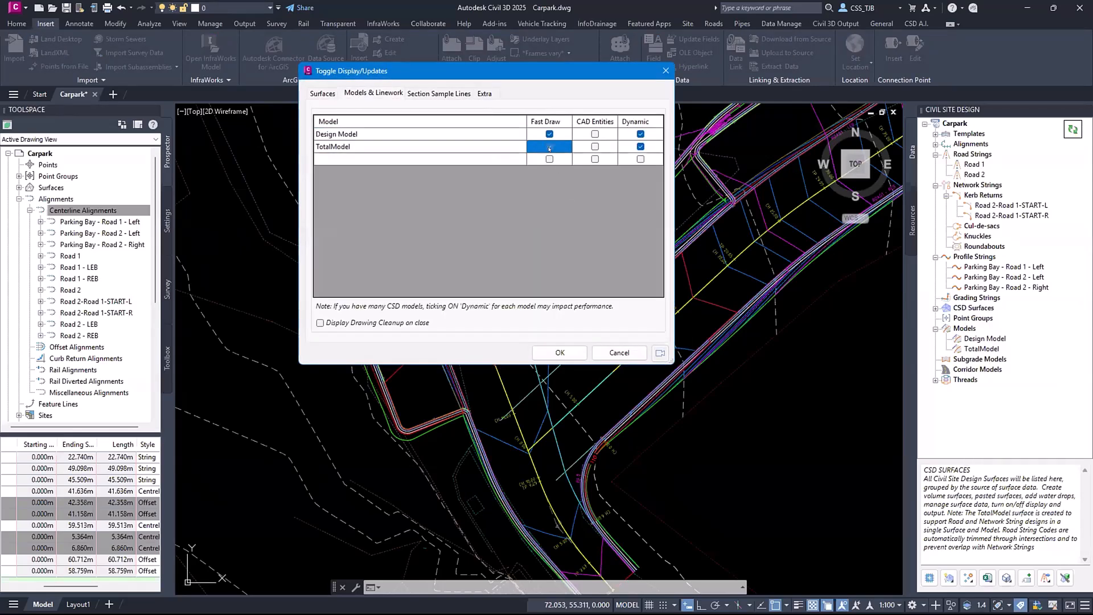
left_click(561, 353)
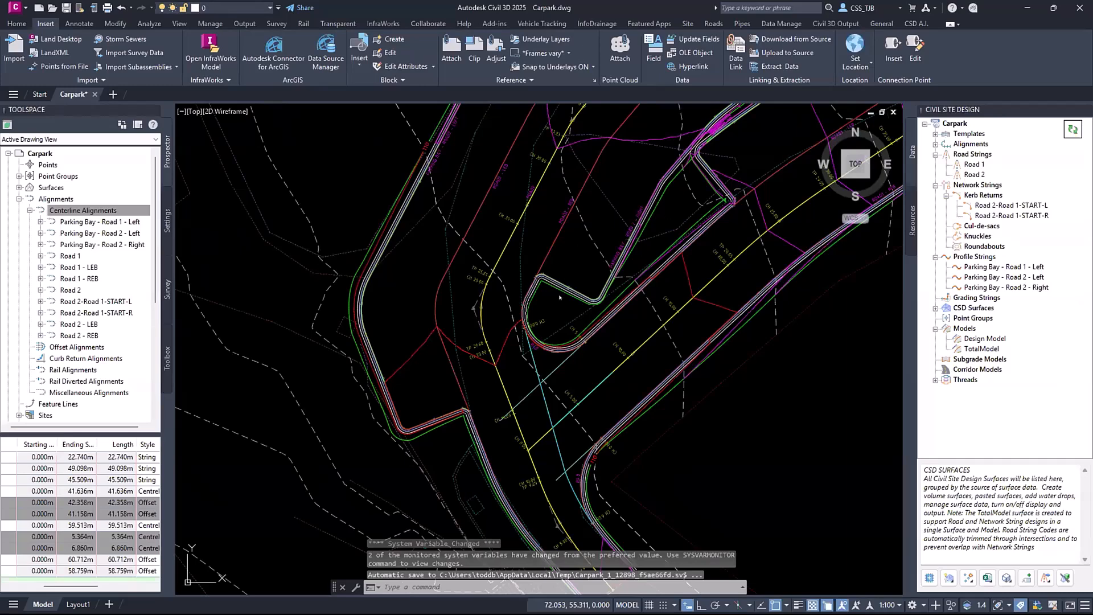
Open Road 2's centreline profile for editing and arrange its window so the car park plan can be seen below it
middle_click_drag(711, 109, 603, 234)
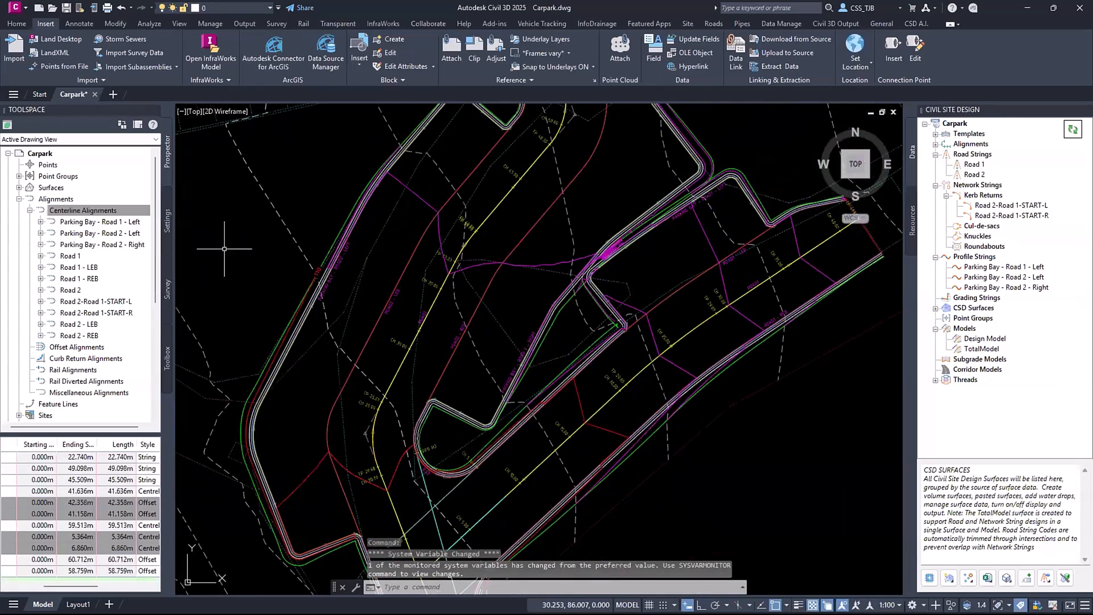
scroll(624, 264, "down", 2)
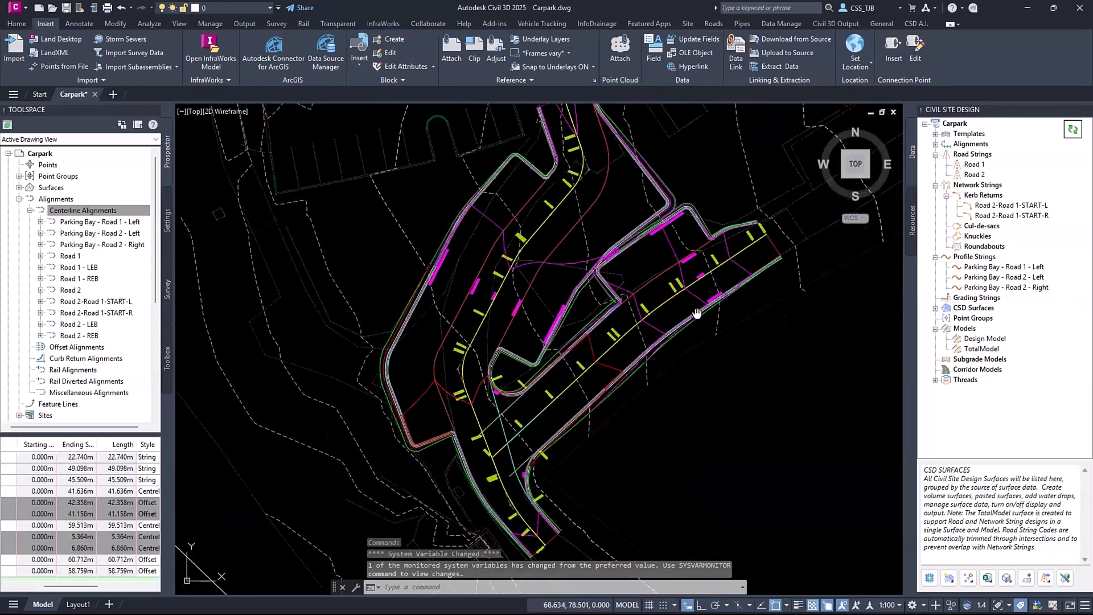
middle_click_drag(697, 317, 720, 290)
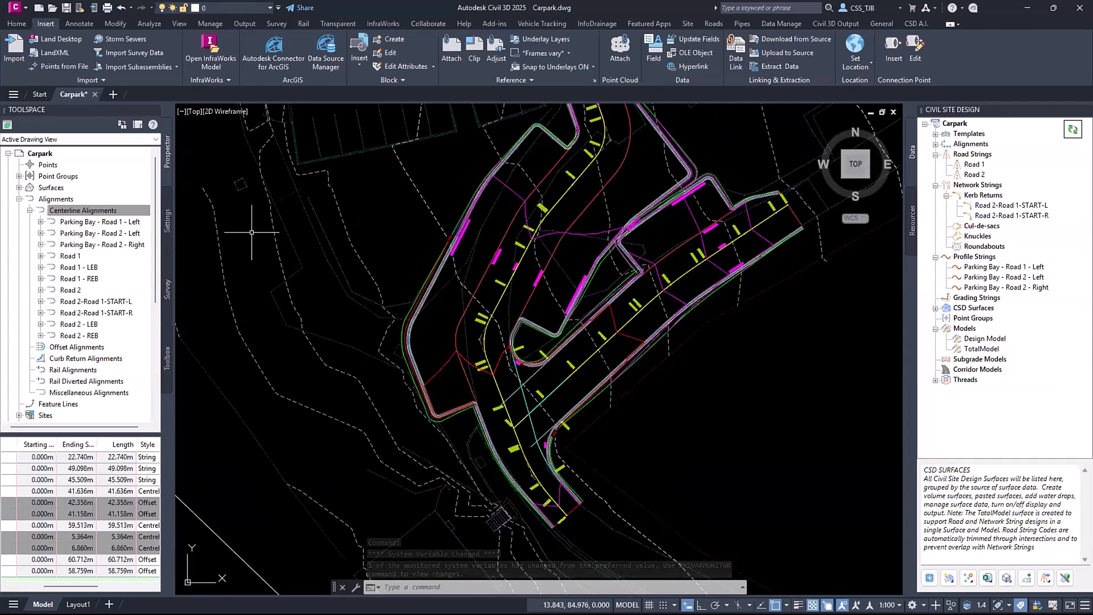
left_click(974, 174)
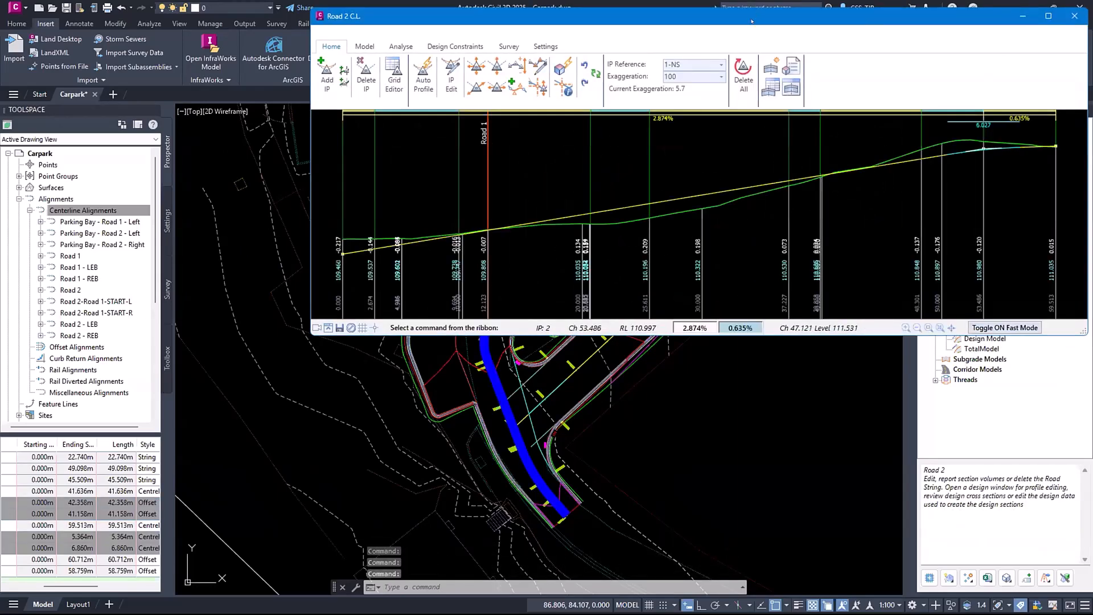
left_click_drag(746, 16, 492, 33)
scroll(636, 459, "down", 4)
mouse_move(719, 427)
middle_mouse_down()
mouse_move(725, 514)
mouse_move(721, 485)
middle_mouse_up()
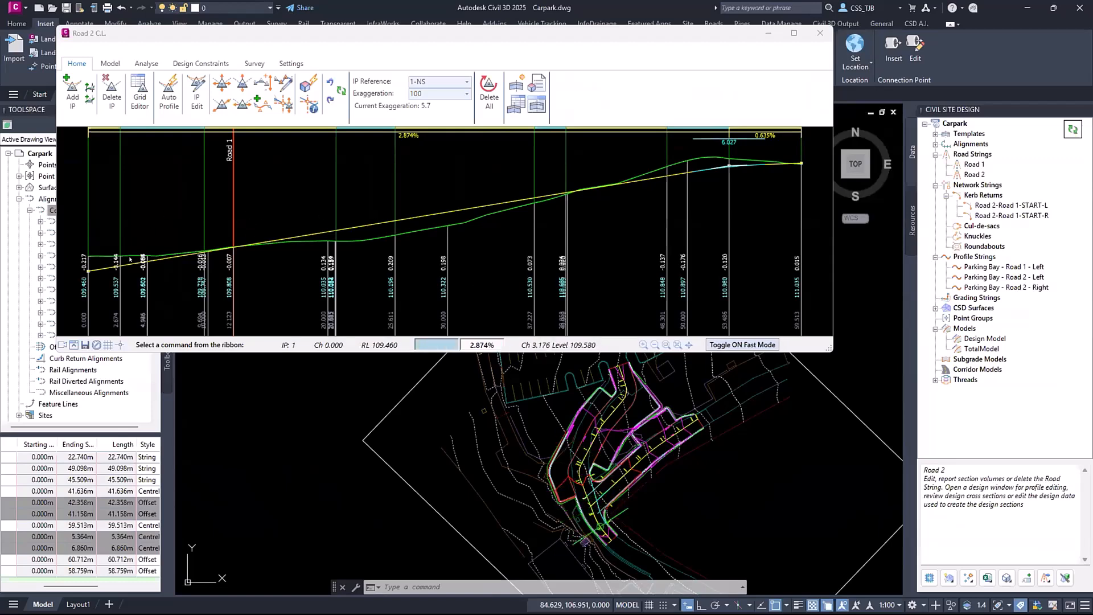
Match the levels of Road 2's first and last IPs to the natural surface and apply the changes
double_click(89, 271)
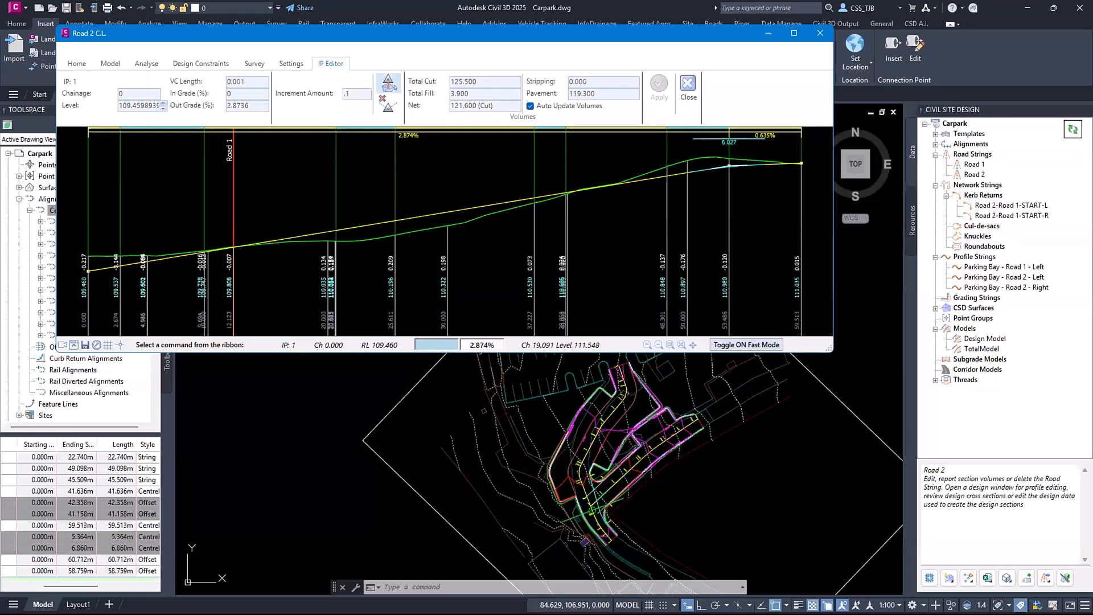
left_click(388, 107)
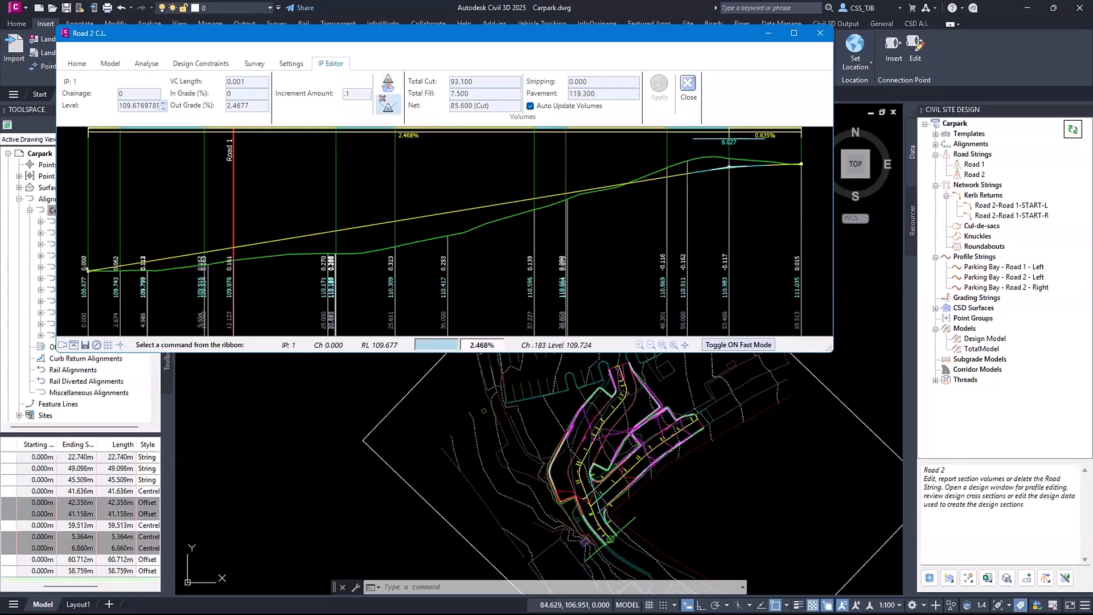
left_click(803, 215)
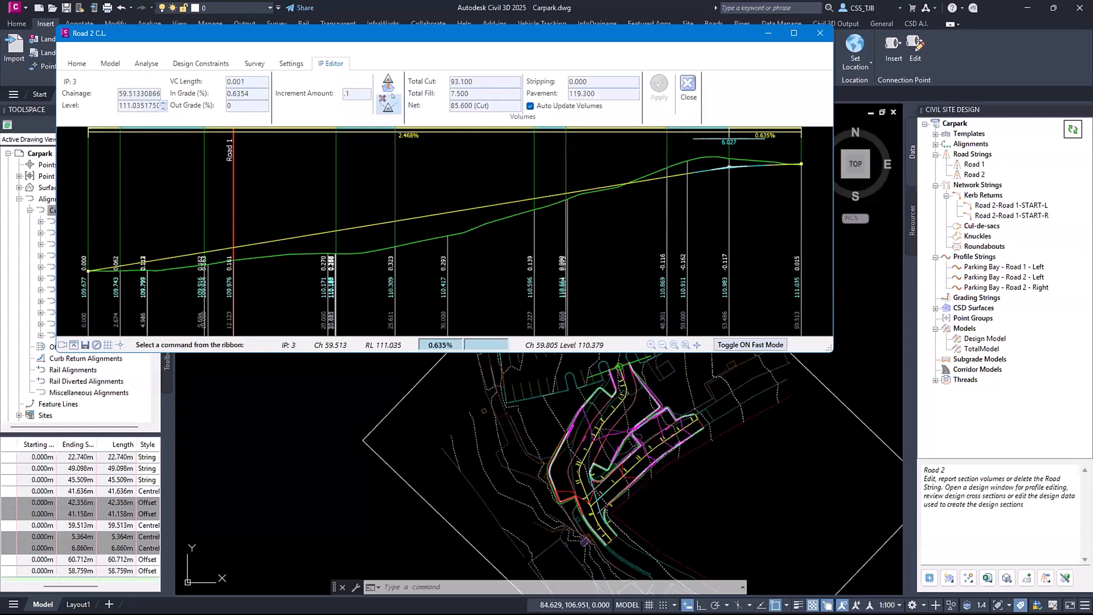
left_click(392, 97)
left_click(659, 85)
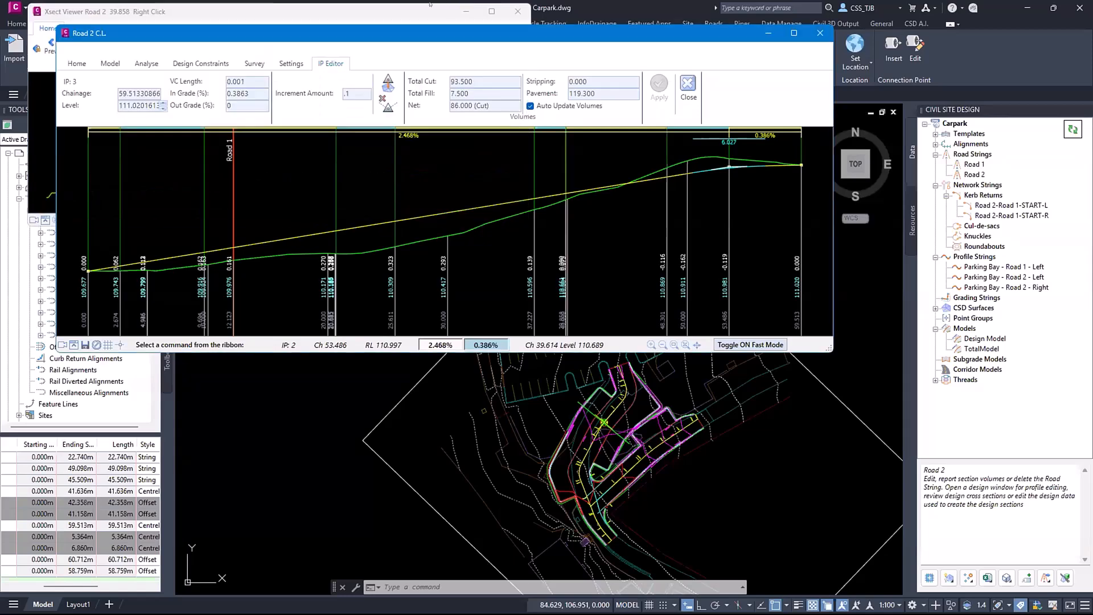
Place the Road 2 cross section viewer below the profile and view the sections at chainages 40.000 and 25.611
left_click(415, 13)
left_click_drag(419, 14, 377, 365)
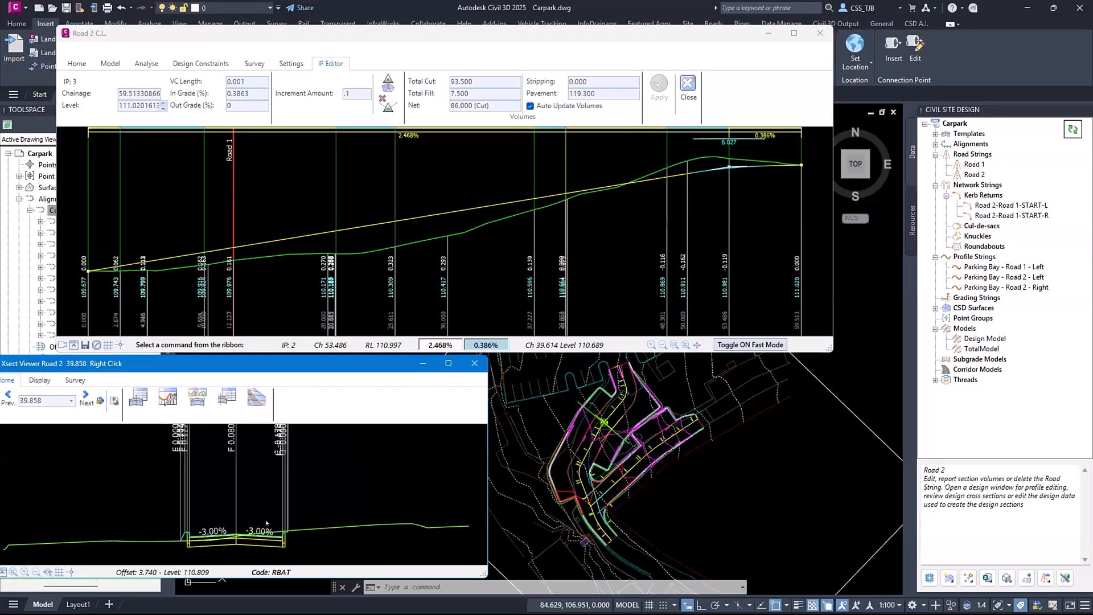
left_click(602, 216)
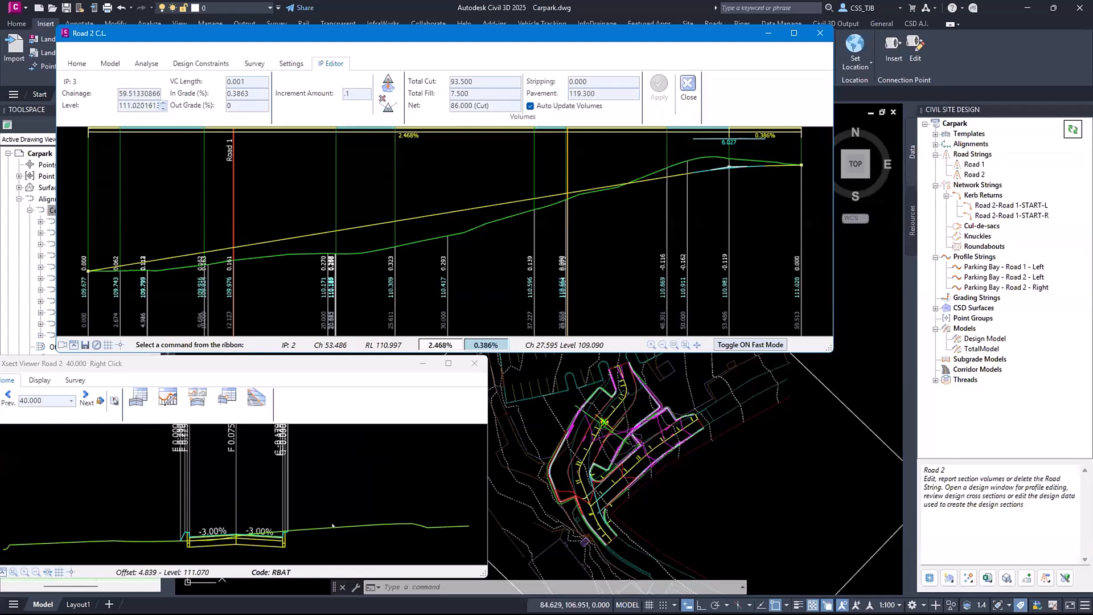
left_click(409, 250)
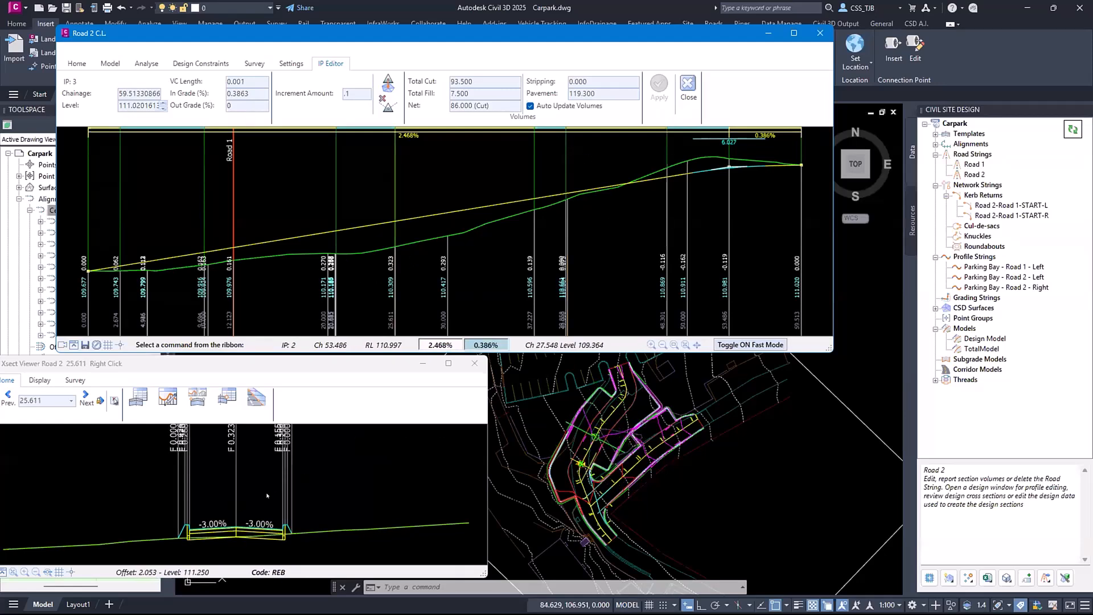
Apply a slope and width variation to Road 2's REB code along the full alignment, with width as incrementValue and start and end slopes of 3
right_click(280, 532)
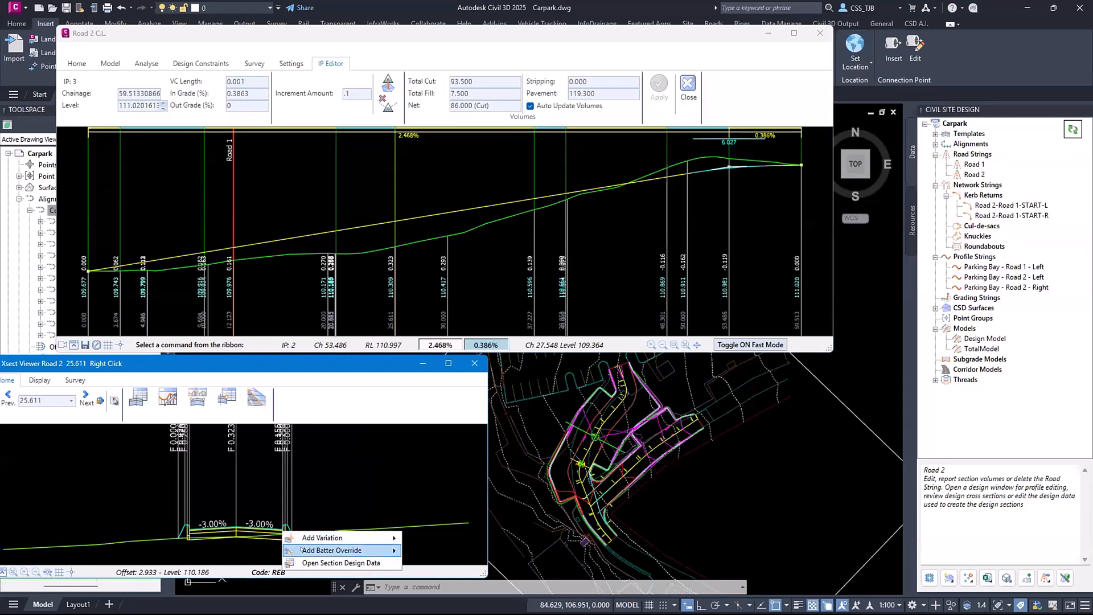
mouse_move(323, 537)
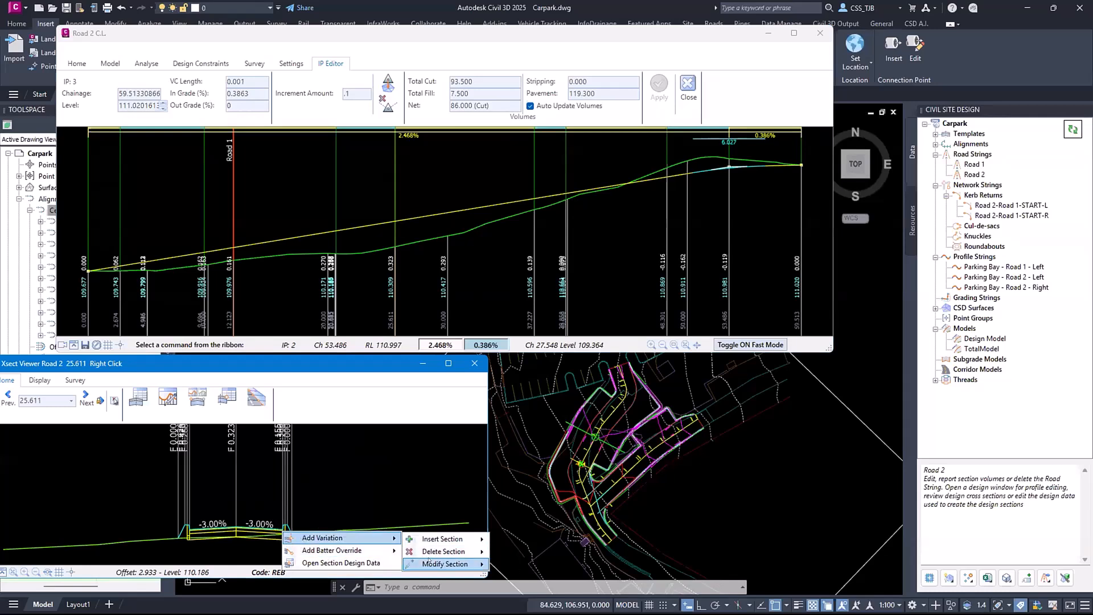
mouse_move(430, 563)
left_click(678, 588)
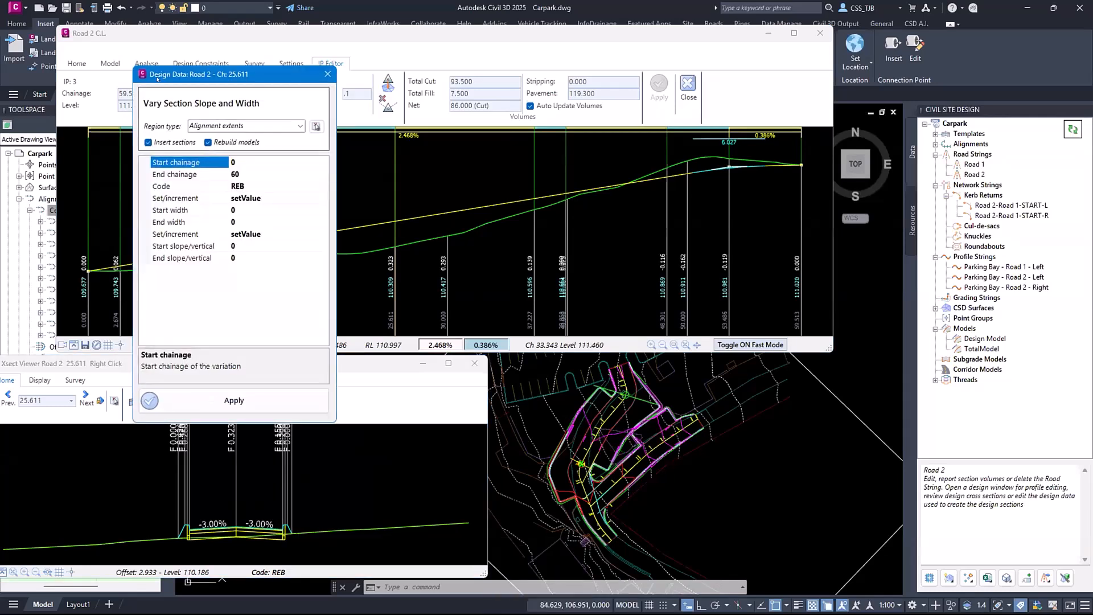
left_click(240, 197)
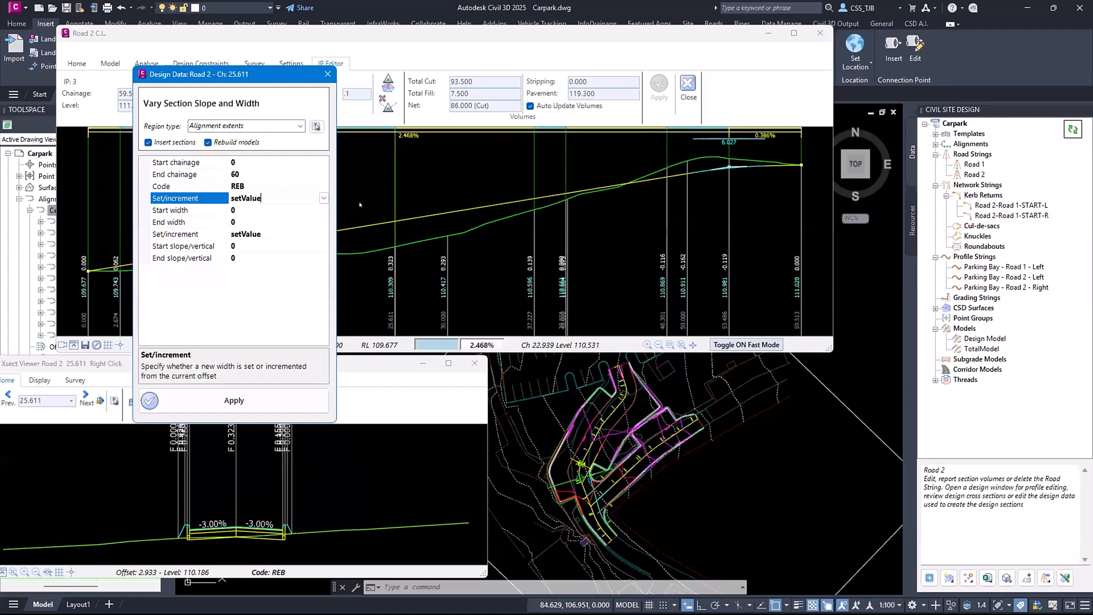
key("Down")
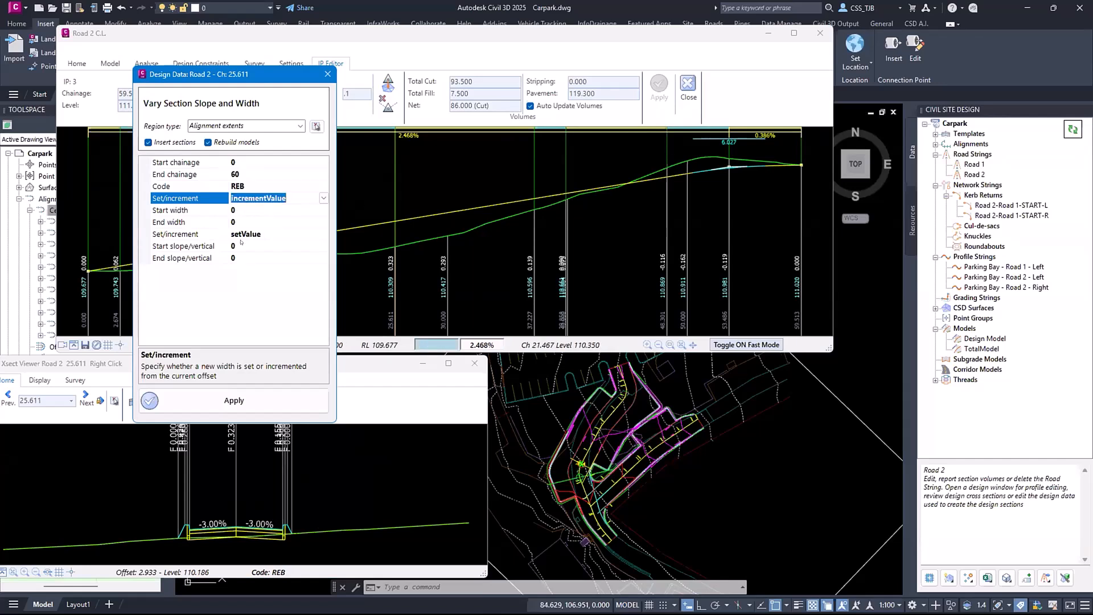
left_click(241, 242)
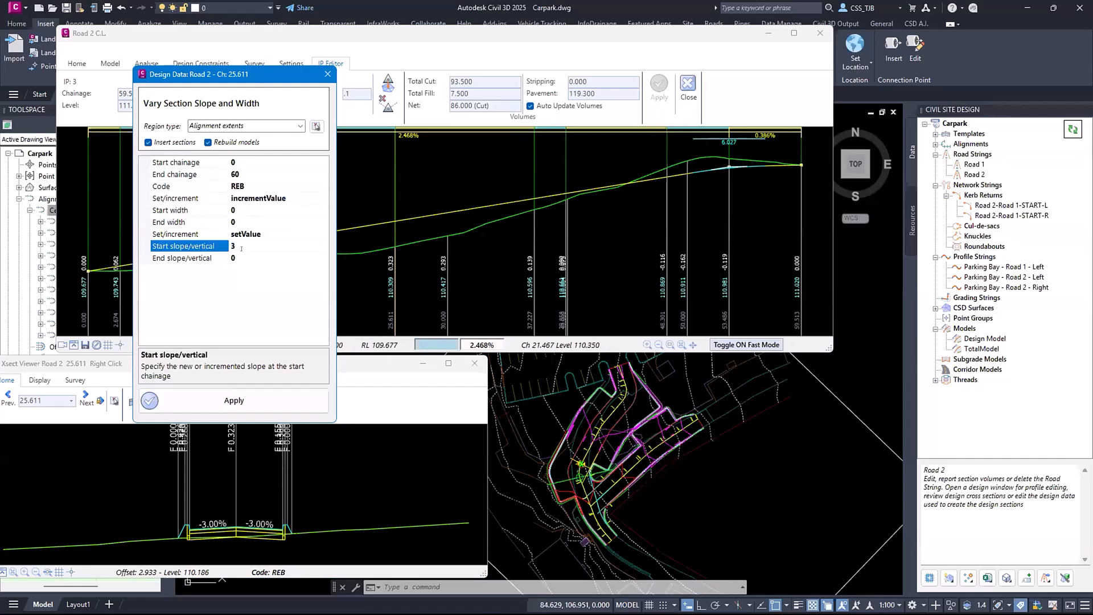
left_click(242, 258)
key("BackSpace")
type("3")
left_click(247, 406)
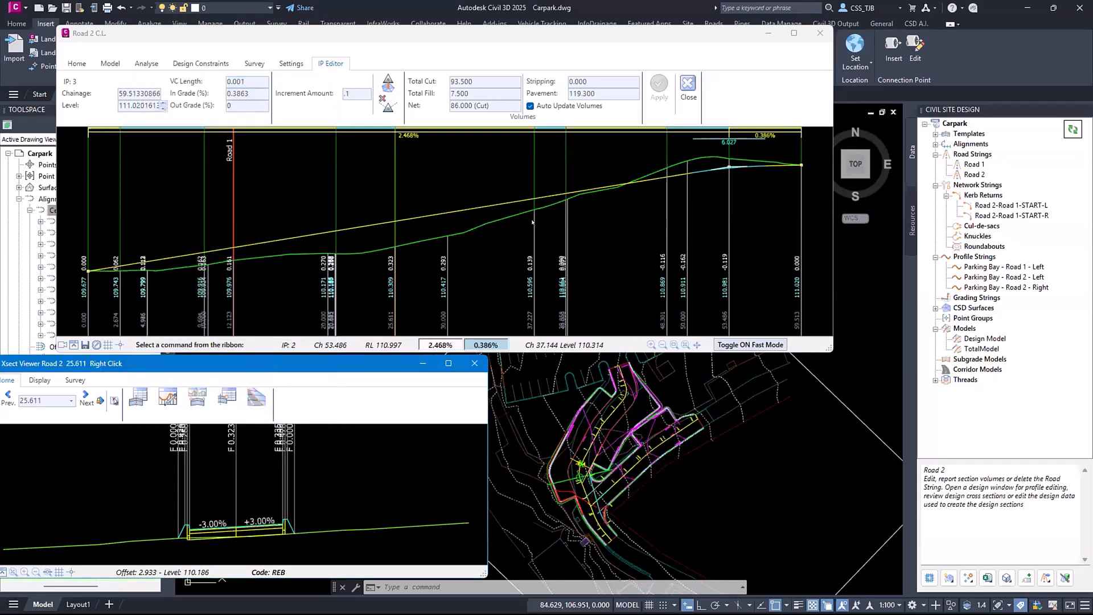
Check Road 2's varied sections along the road, including chainage 49.999, and close the cross section viewer and IP Editor
left_click(563, 214)
left_click(677, 185)
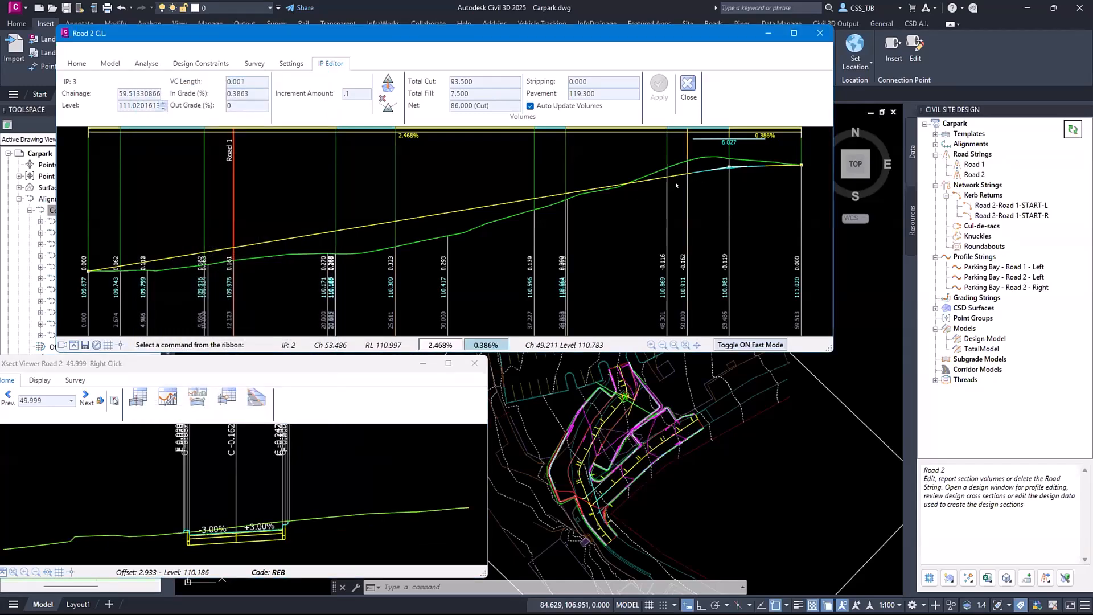
scroll(586, 441, "up", 4)
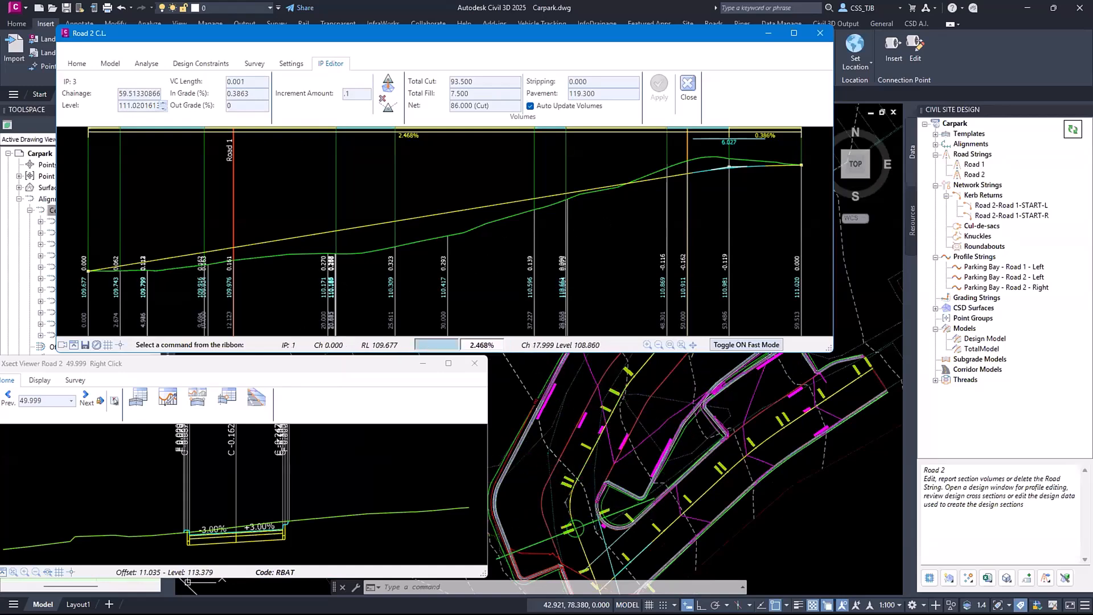
left_click(476, 363)
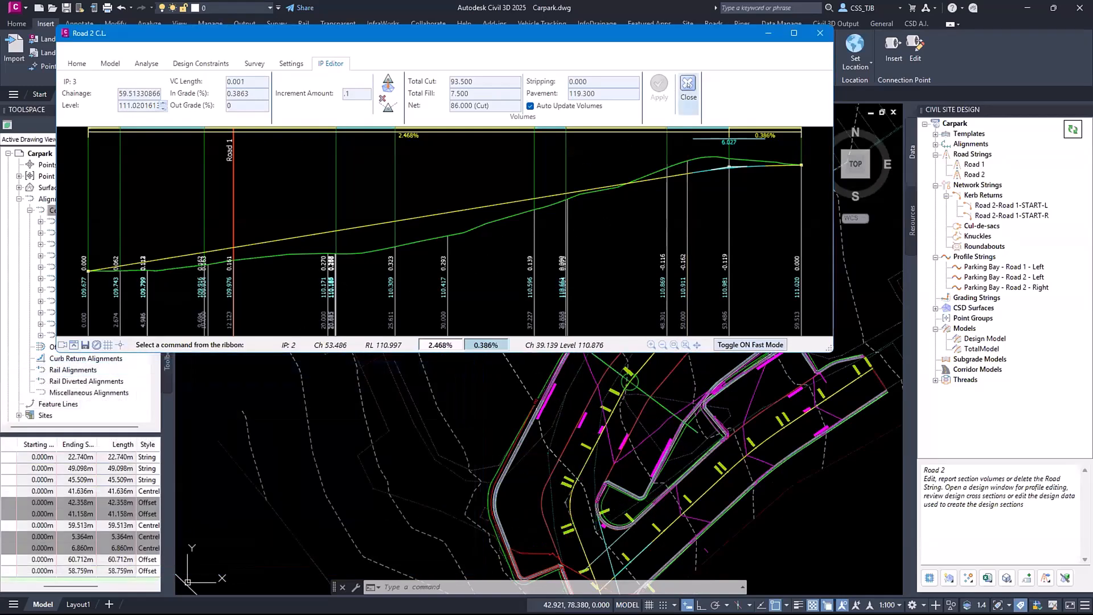
left_click(687, 86)
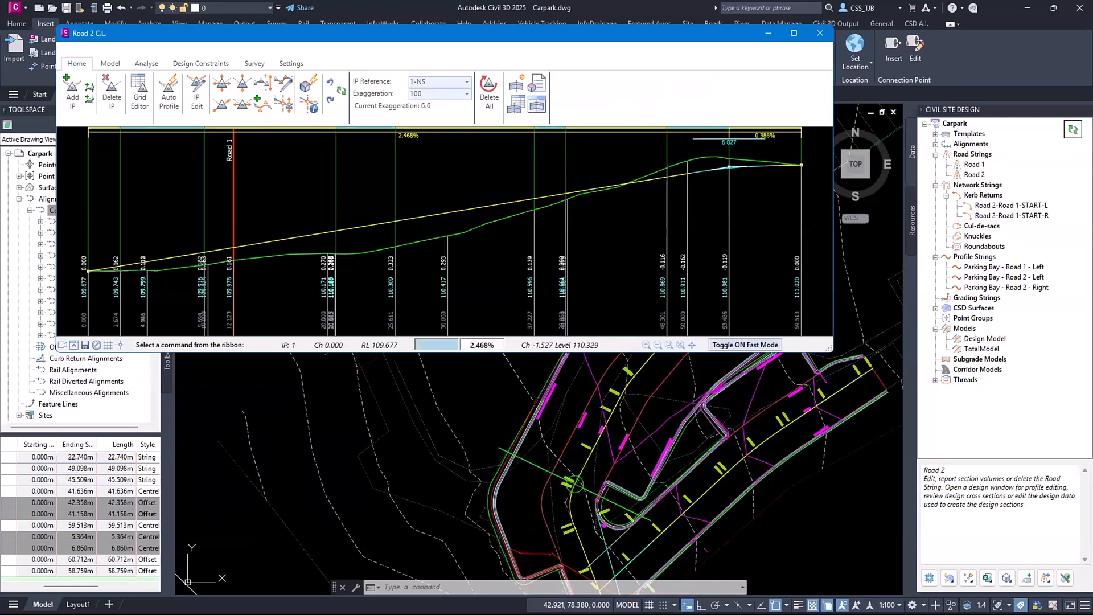
Insert a new IP in Road 2's profile at about chainage 26.217 and level 110.084, with grades set from the IP level
left_click(73, 91)
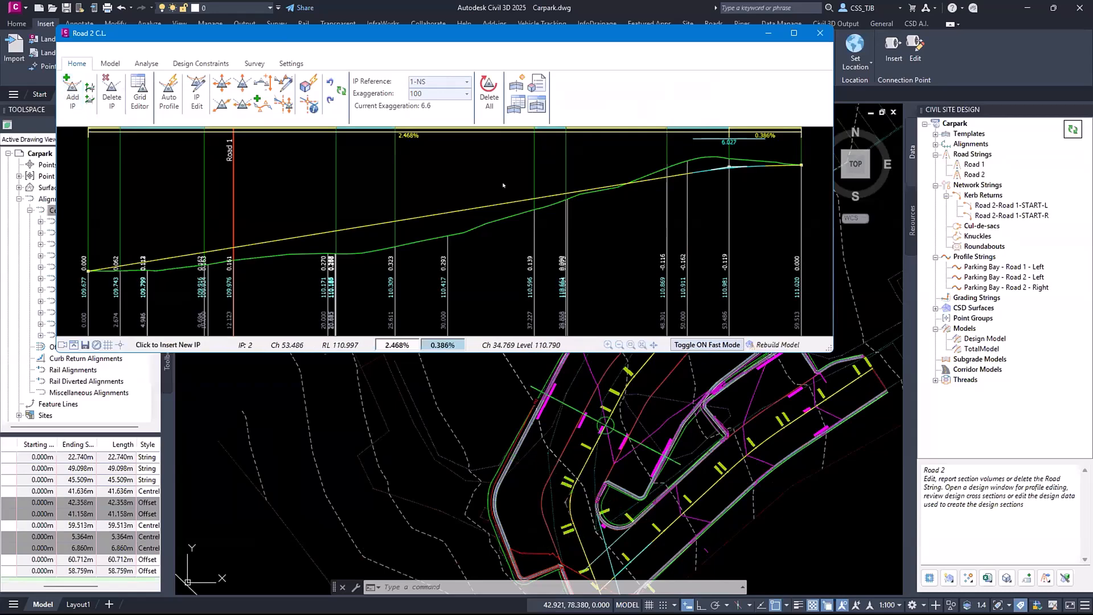
left_click(402, 238)
left_click(130, 308)
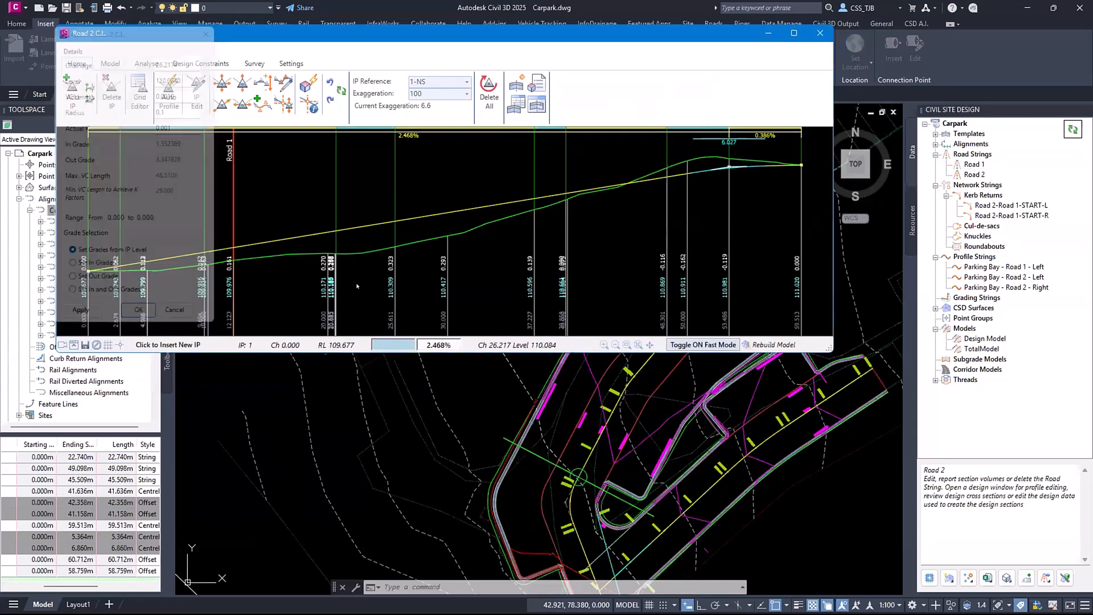
Move Road 2's IP 2 to about chainage 25.125, level 109.990, and IP 3 to about chainage 51.349, level 111.150
left_click(221, 82)
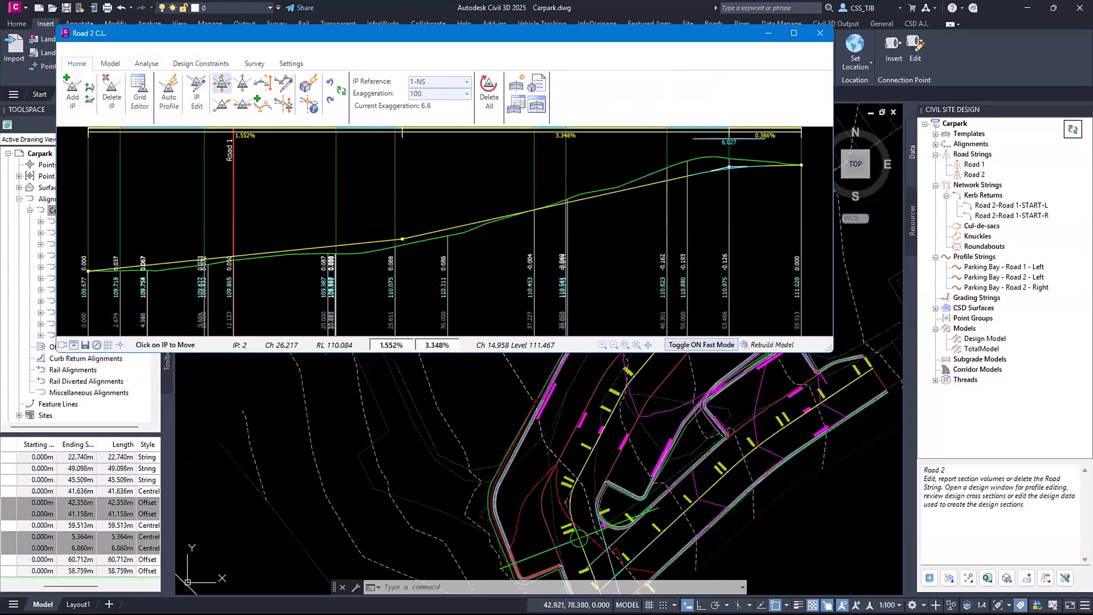
left_click(402, 238)
left_click(385, 242)
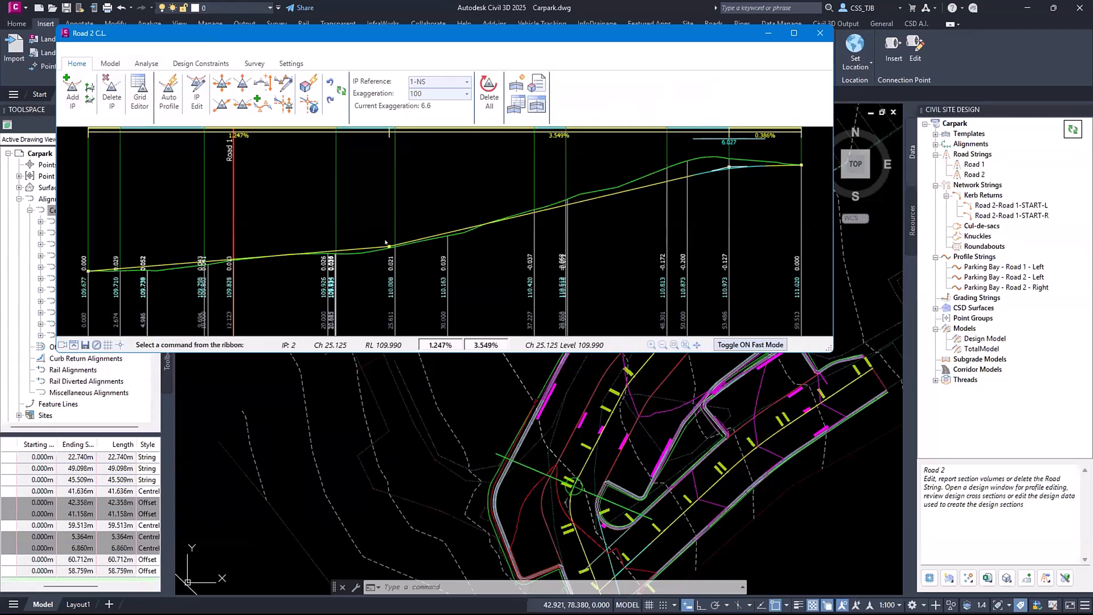
left_click(221, 83)
left_click(729, 166)
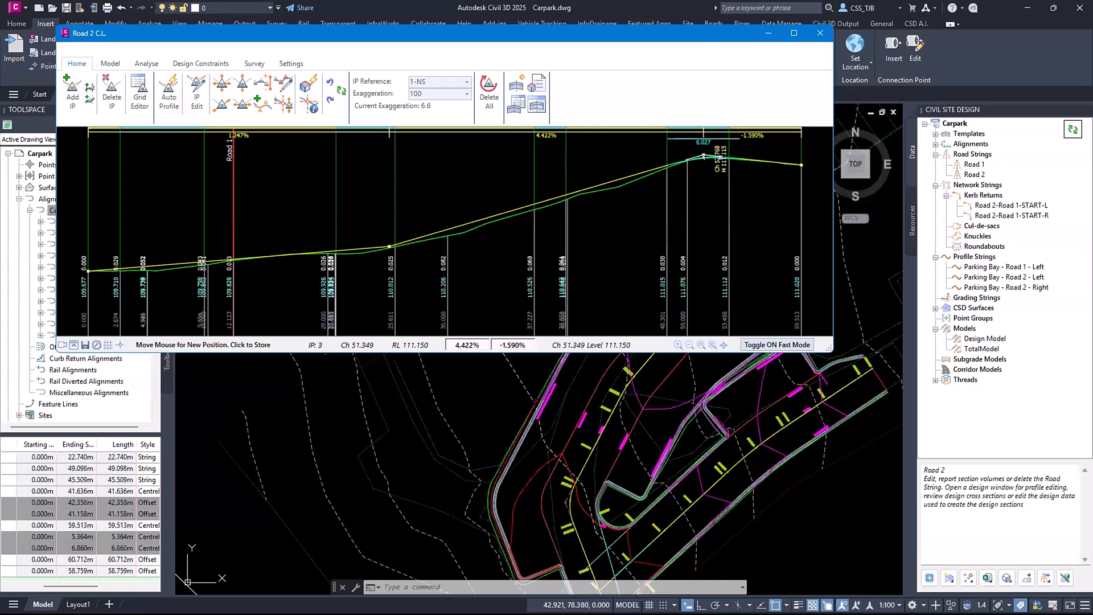
left_click(704, 156)
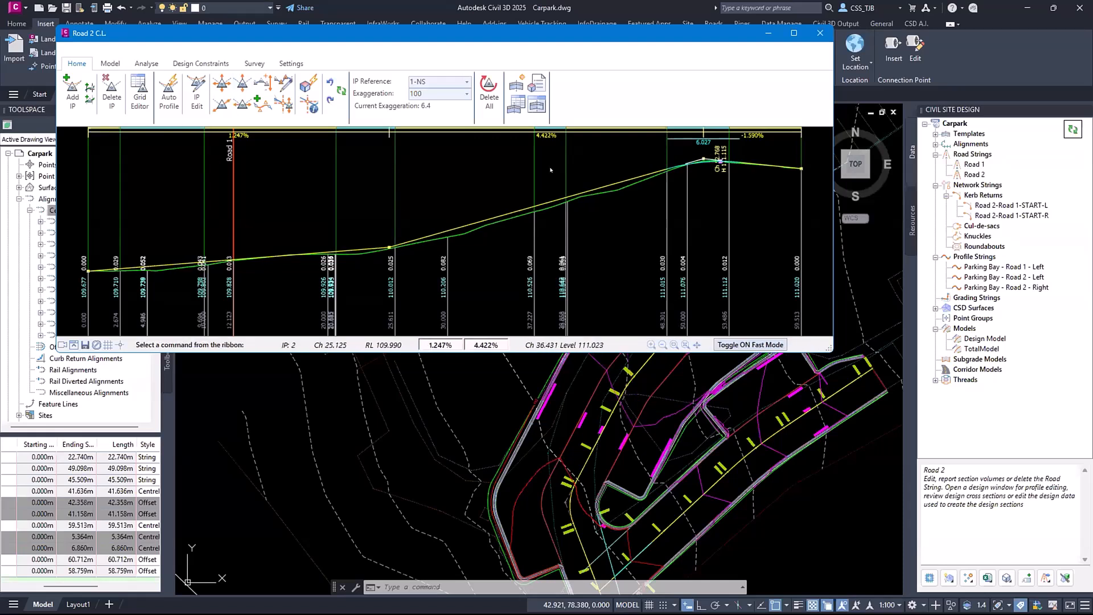
Set IP 3 of Road 2's profile to an out grade of -1.5% and a vertical curve length of 10
double_click(704, 161)
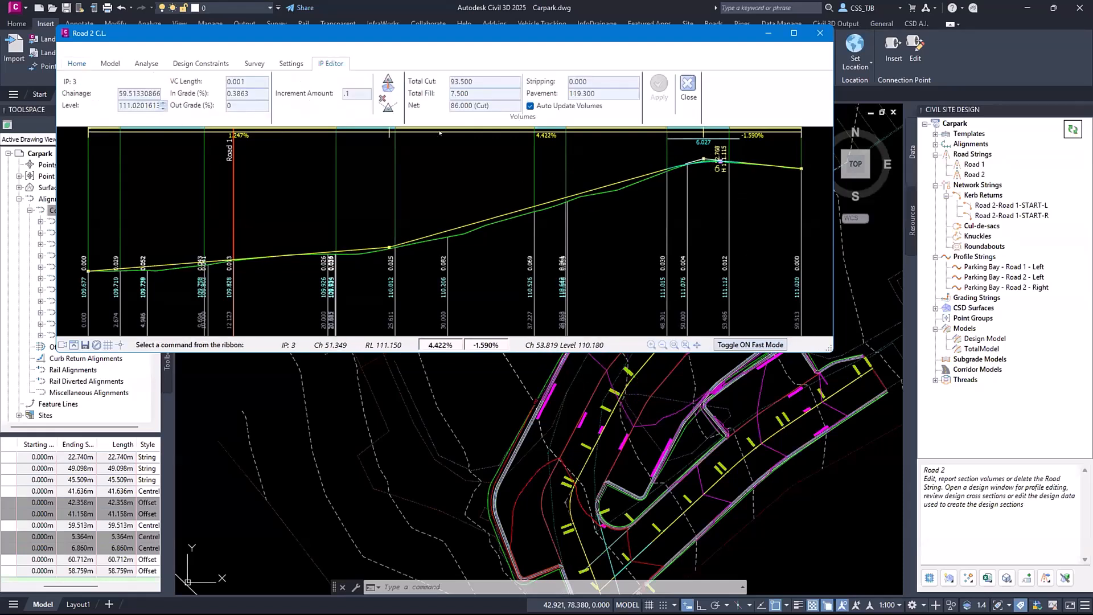
left_click(258, 104)
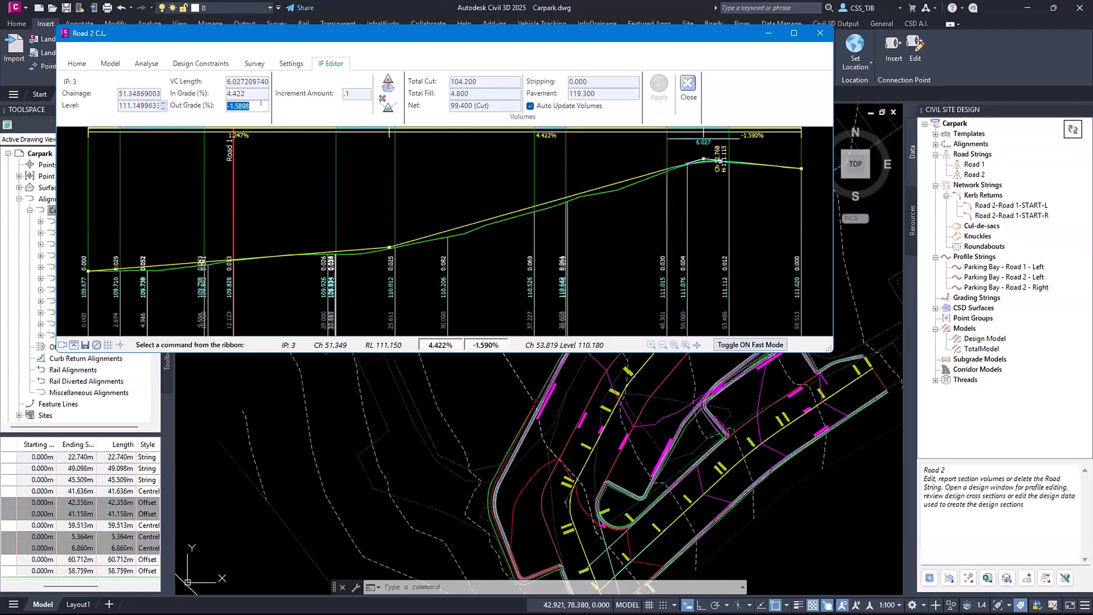
type("-1.5")
left_click(250, 81)
type("10")
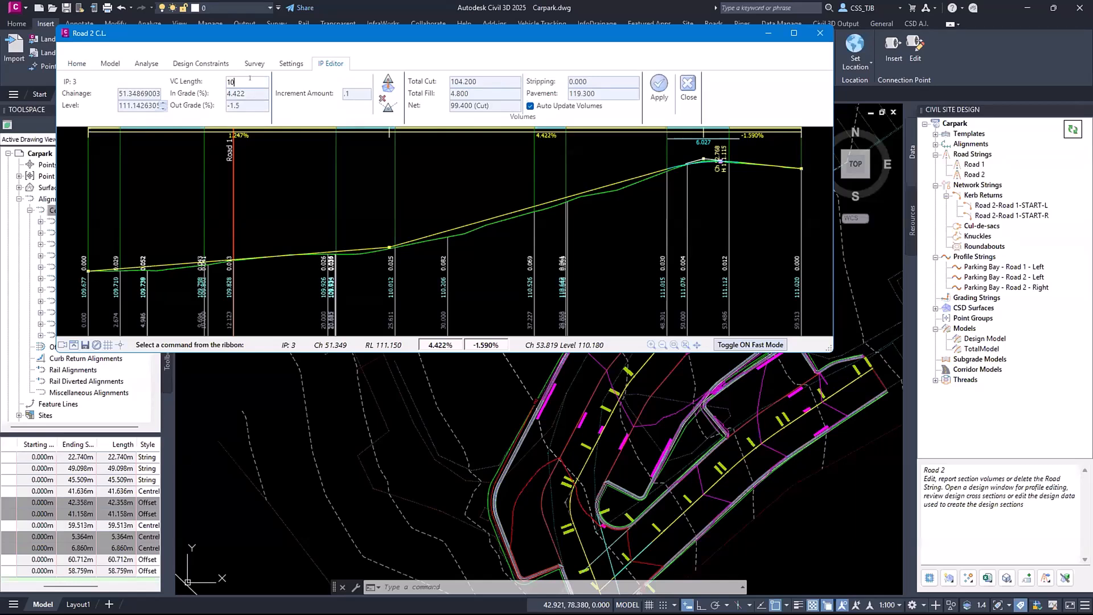
key("Return")
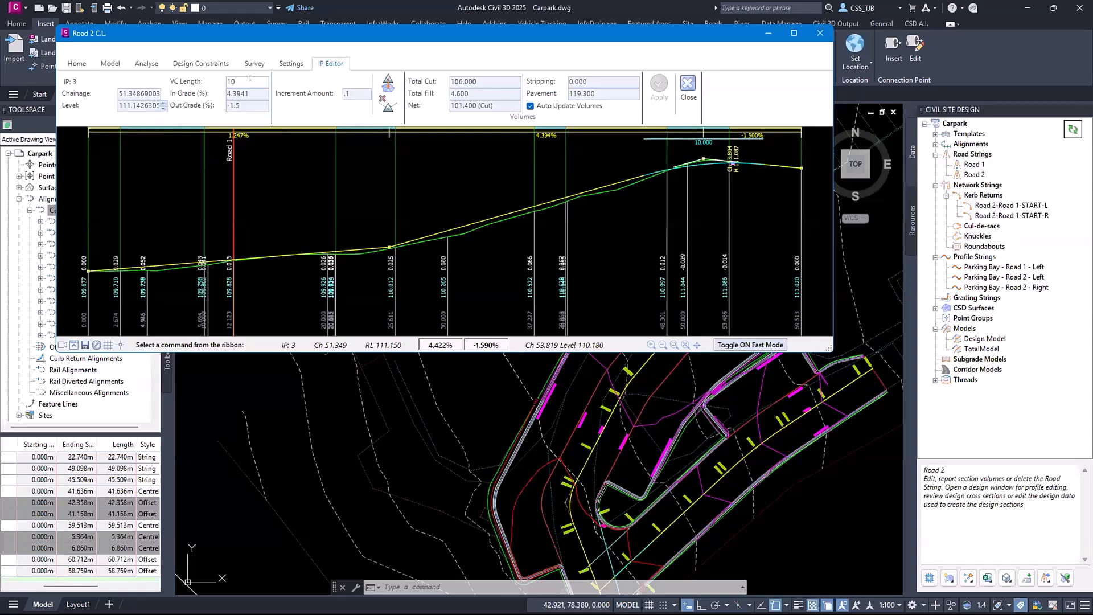
left_click(688, 87)
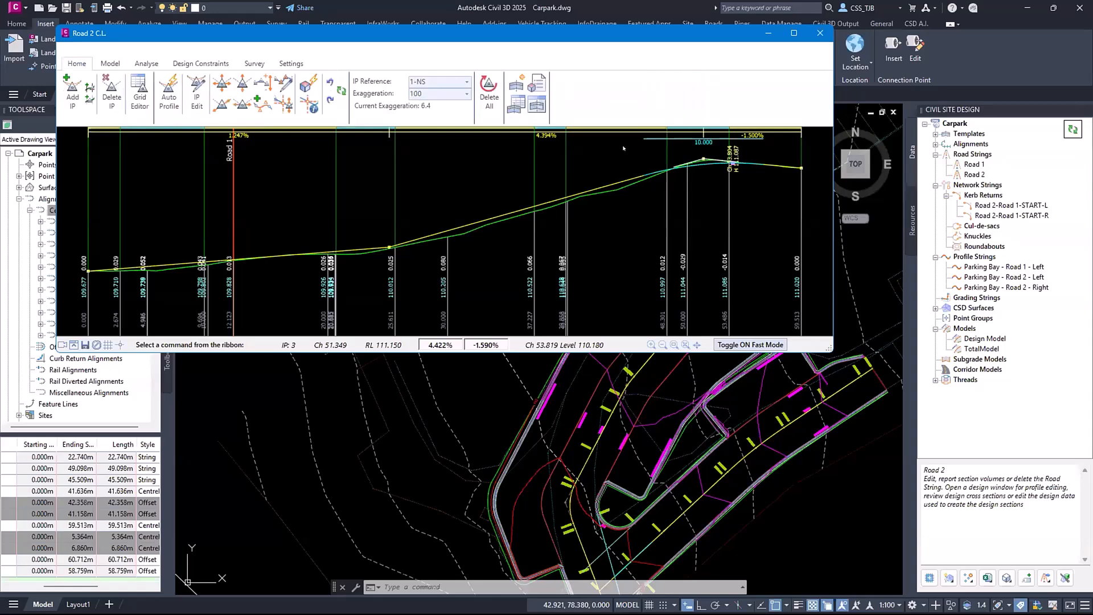
left_click(197, 91)
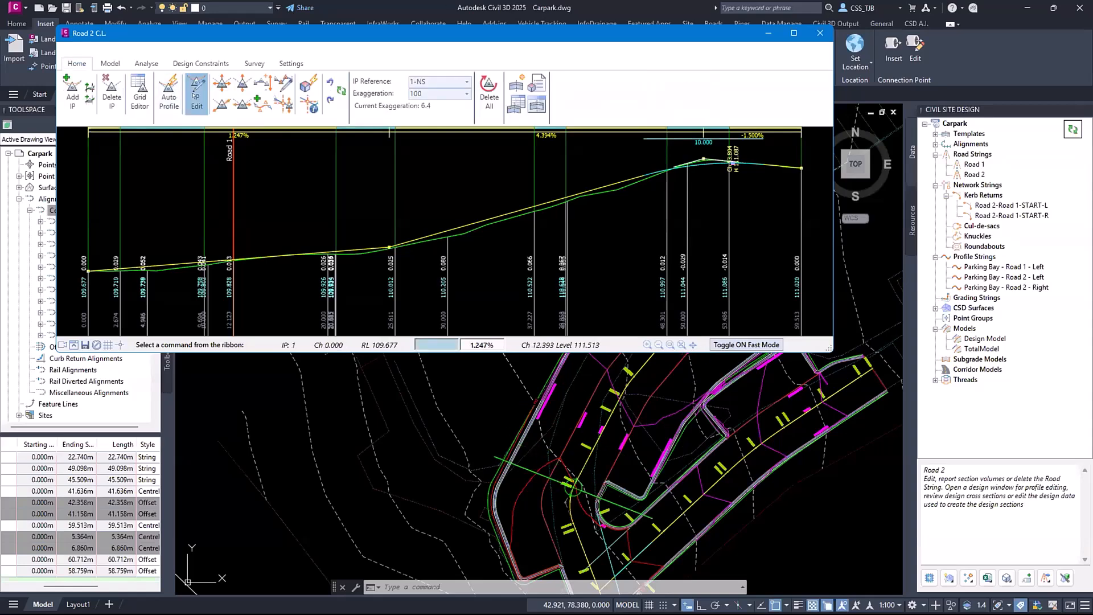
left_click(387, 245)
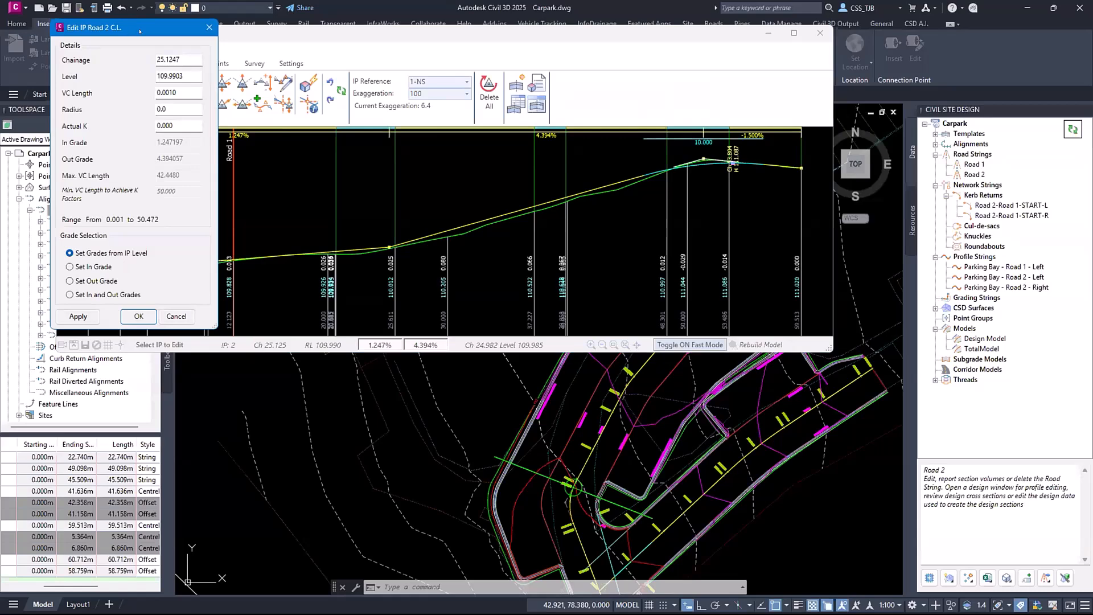
left_click_drag(140, 31, 662, 106)
left_click(592, 369)
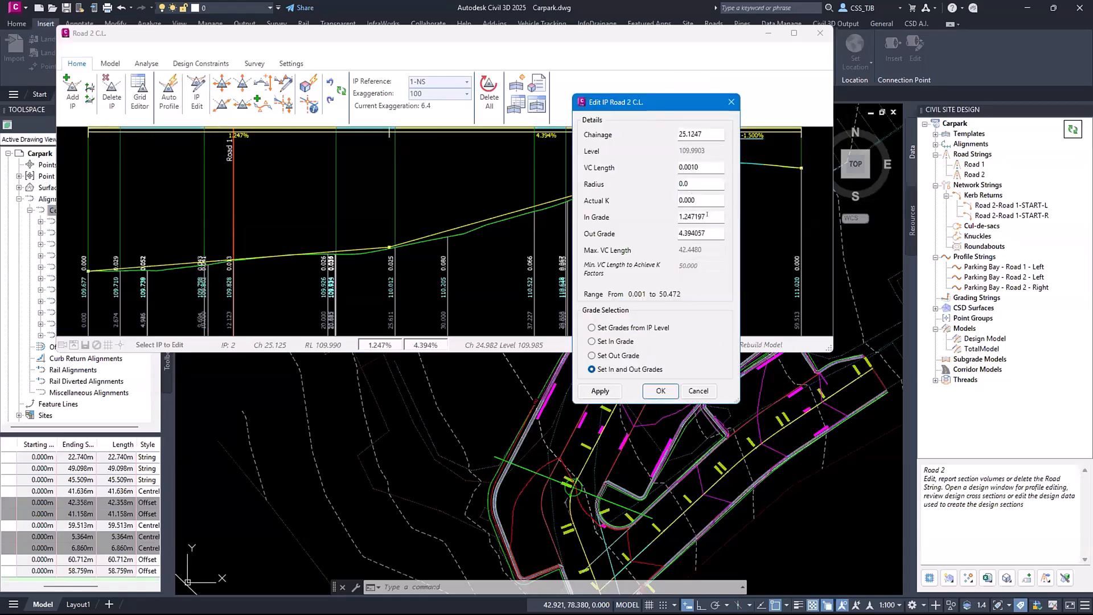
double_click(706, 215)
type("1.5")
left_click(699, 391)
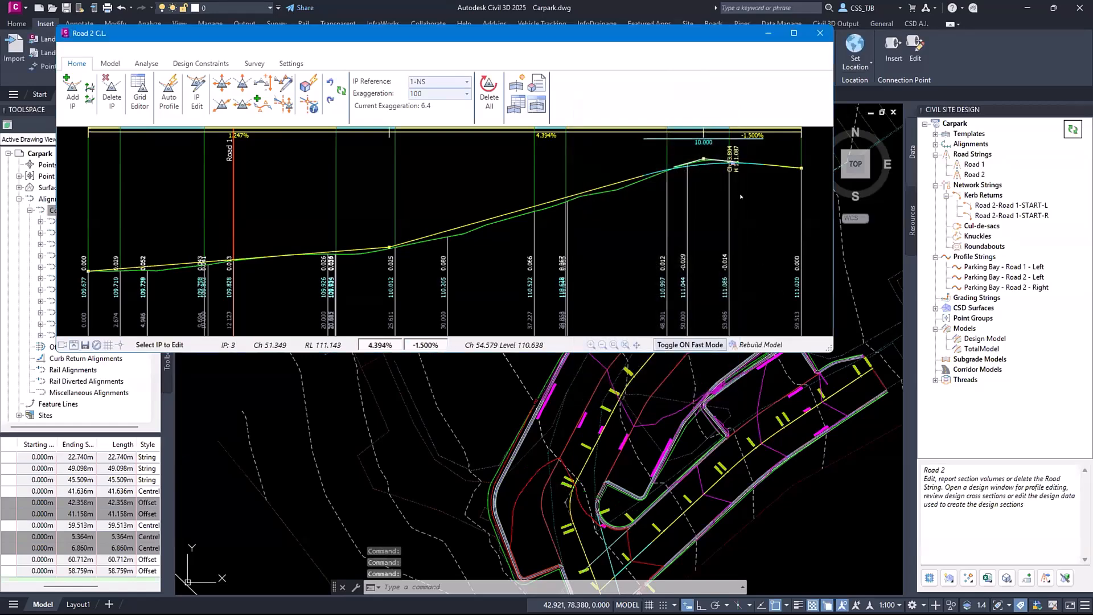
left_click(706, 160)
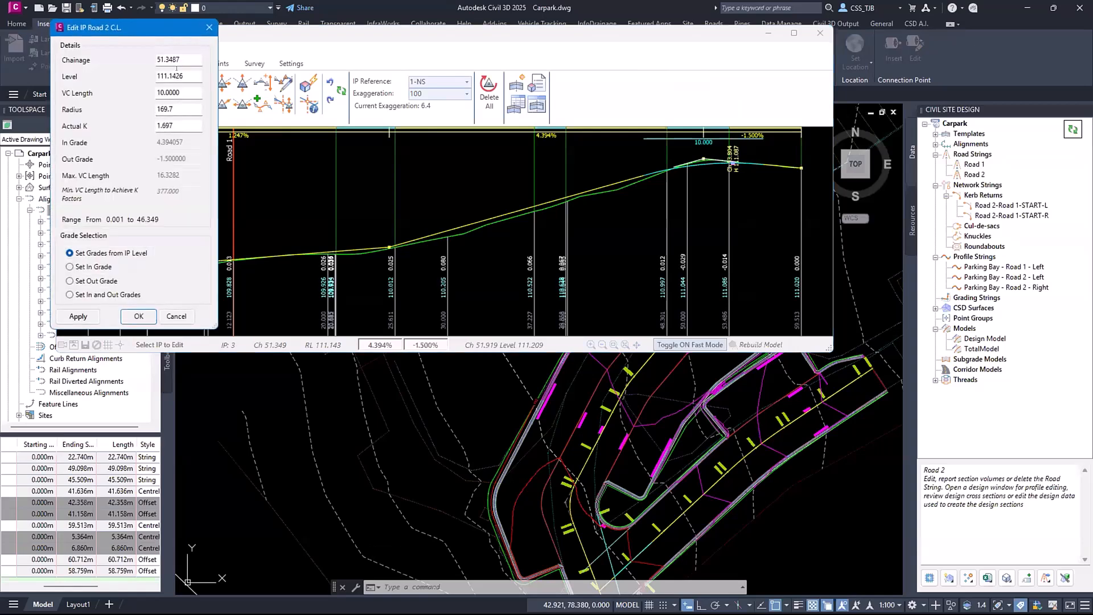
left_click(170, 316)
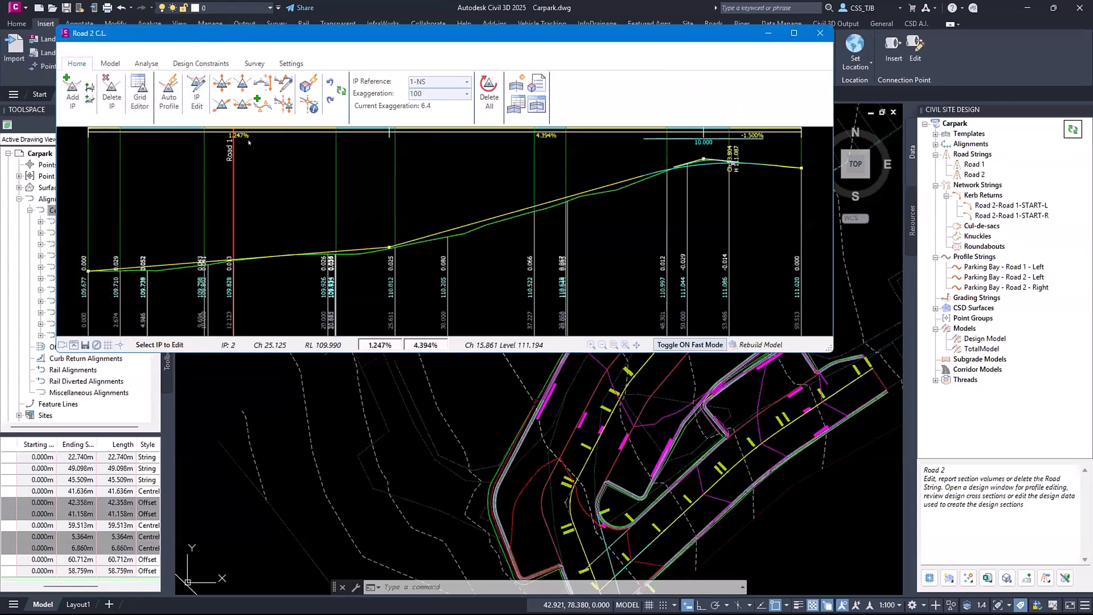
Set the out grade of IP 3 near the end of Road 2's profile to -2% and close the IP Editor
left_click(703, 175)
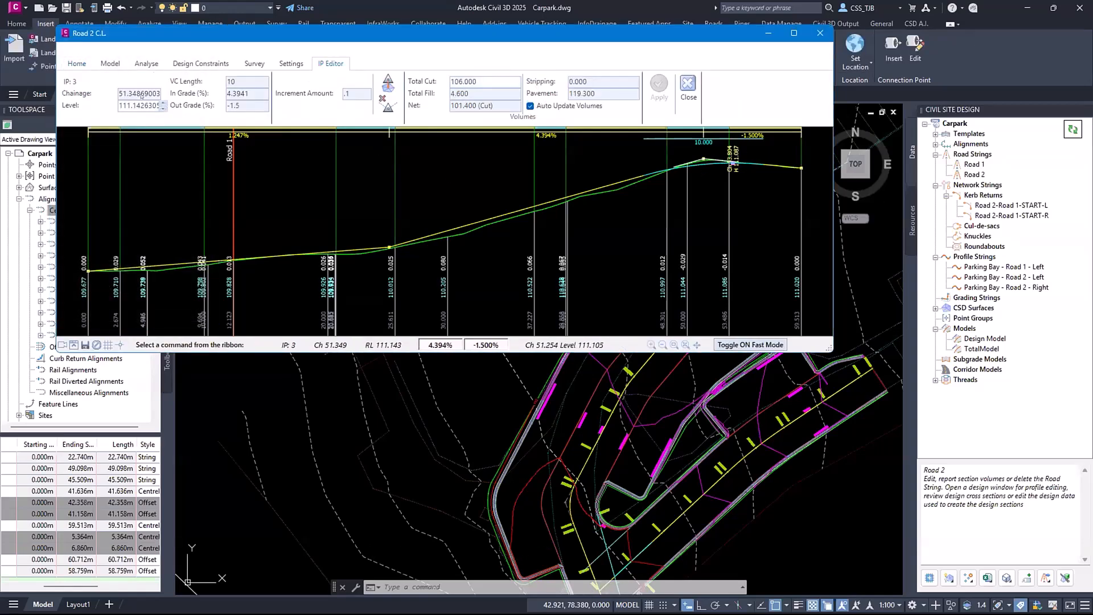
double_click(252, 104)
type("-2")
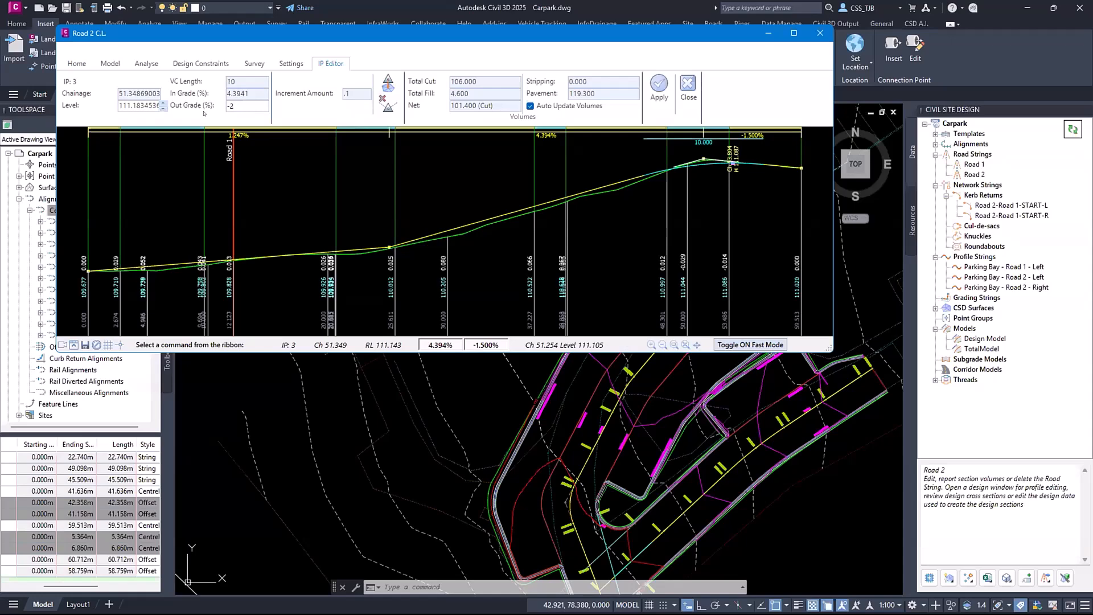
key("Return")
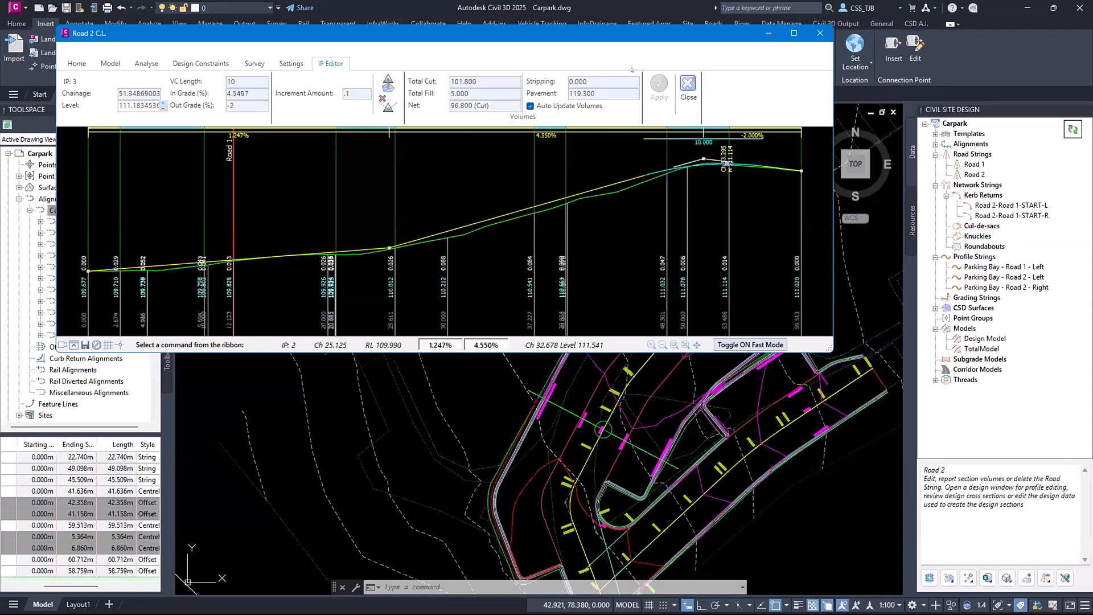
left_click(687, 86)
Edit Road 2's IP 2 by in and out grades, with in grade 1.5, out grade 5 and VC length 10
left_click(202, 86)
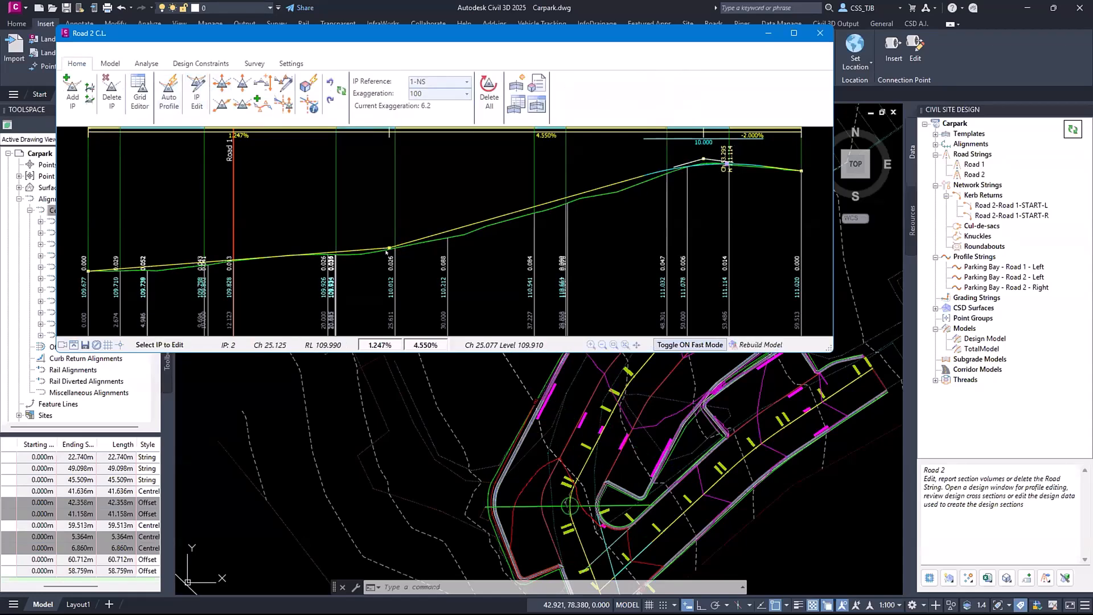
left_click(389, 248)
left_click(91, 294)
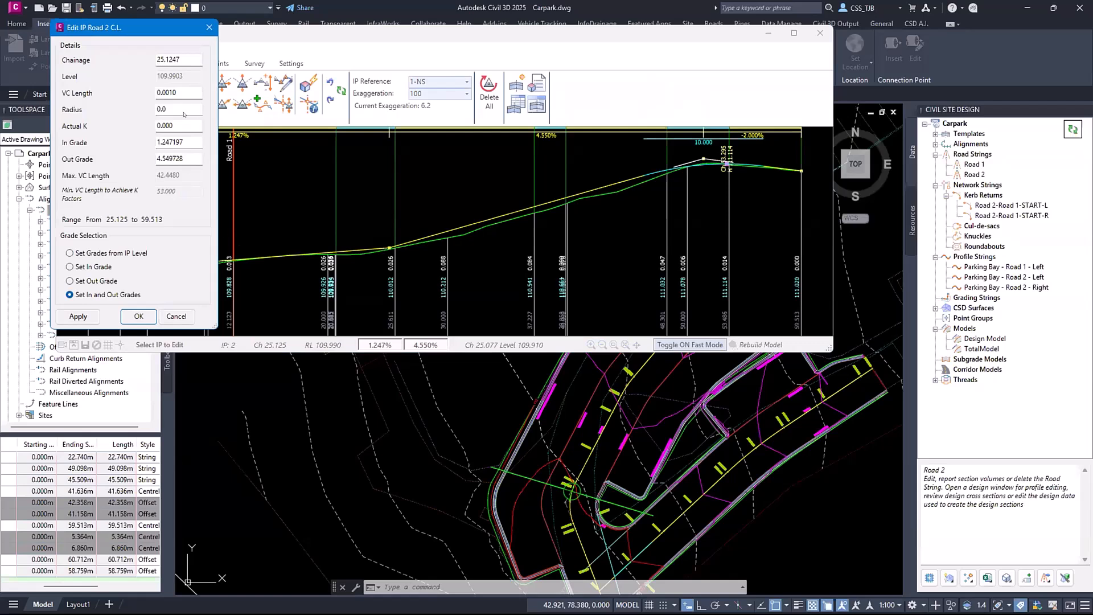
left_click_drag(197, 143, 114, 142)
type("1.5")
key("Tab")
type("5")
double_click(184, 92)
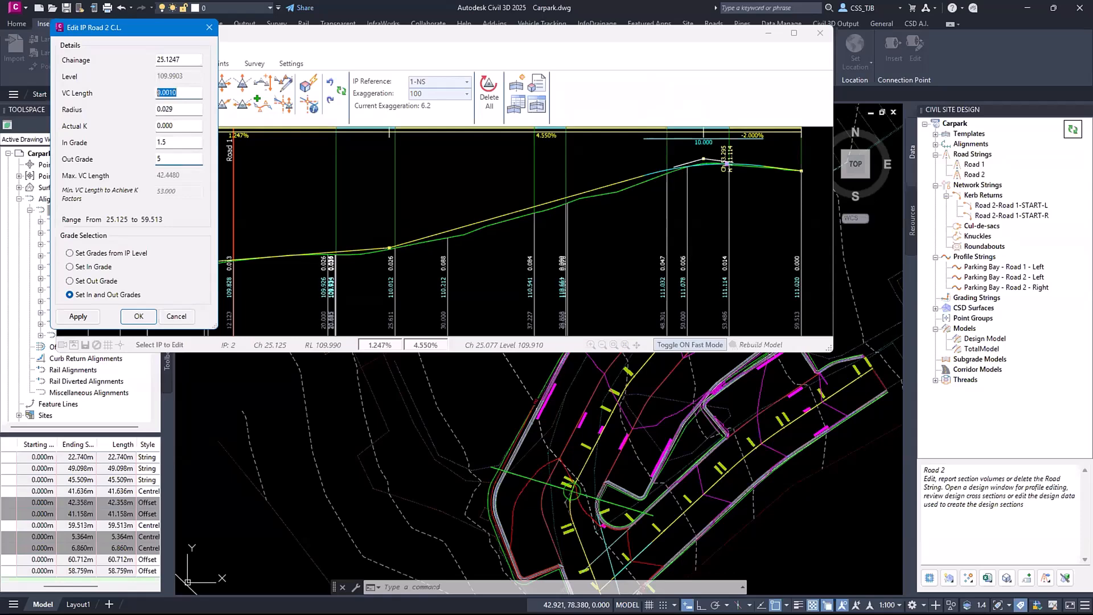
type("10")
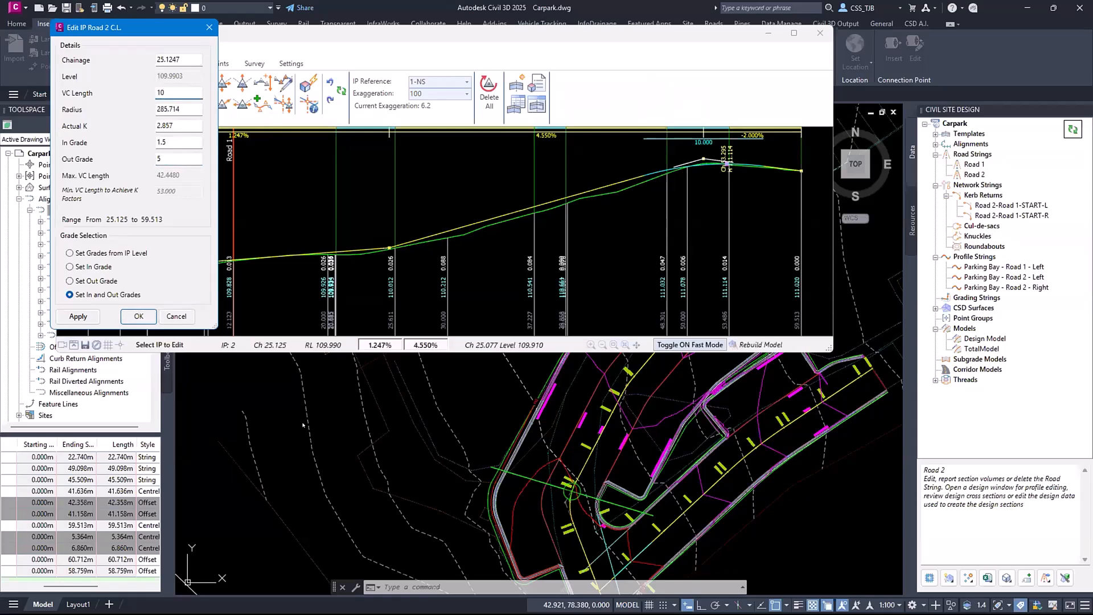
left_click(139, 316)
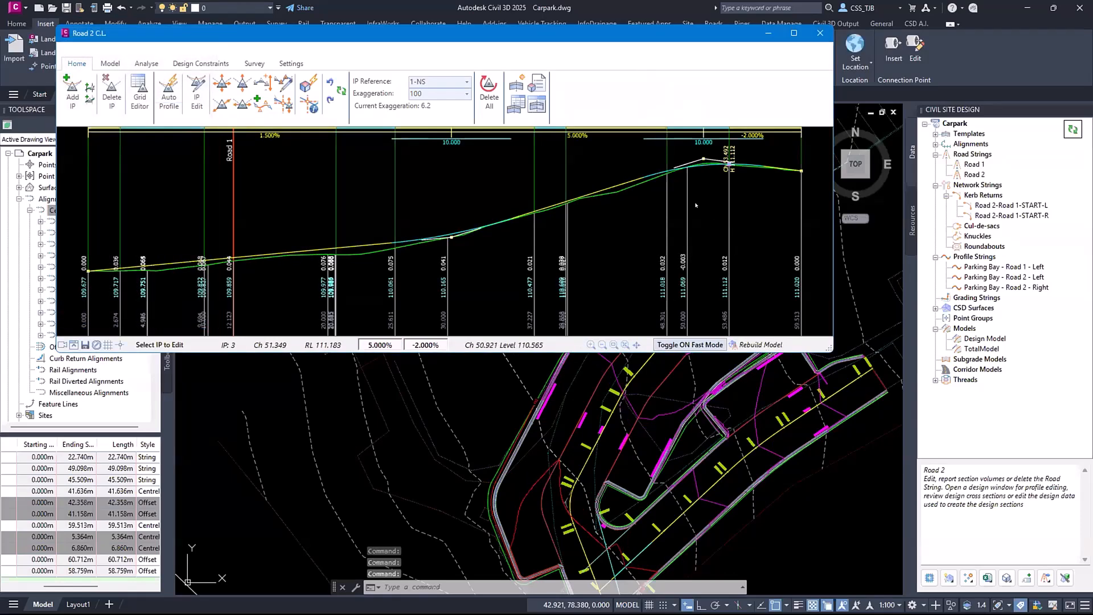
View Road 2's cross sections at chainage 25.611 and at chainage 12.123, where Road 1 crosses
left_click(402, 242)
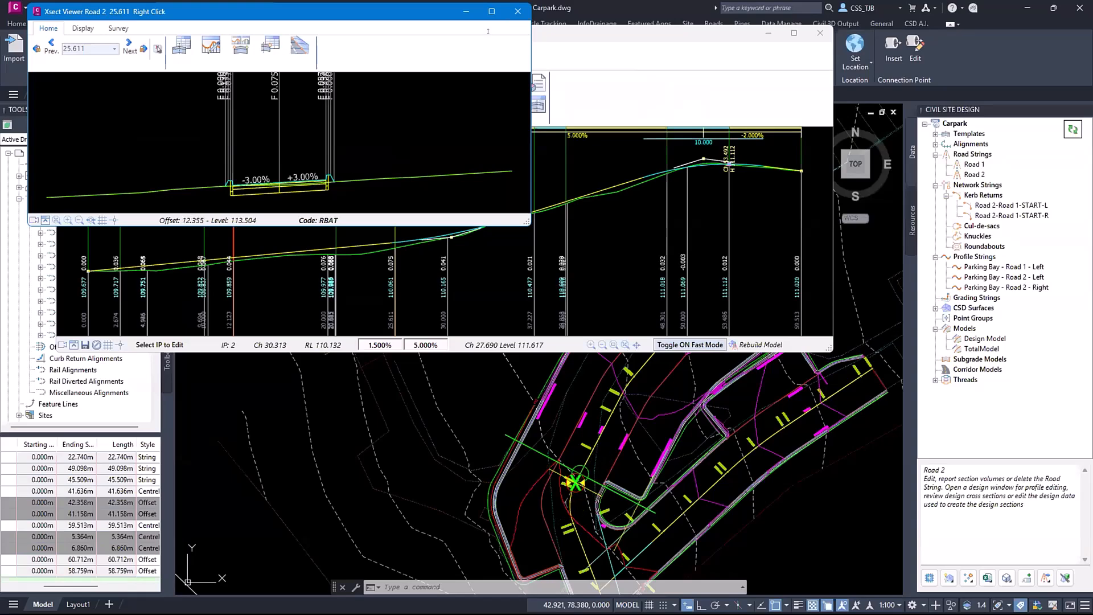
left_click(518, 11)
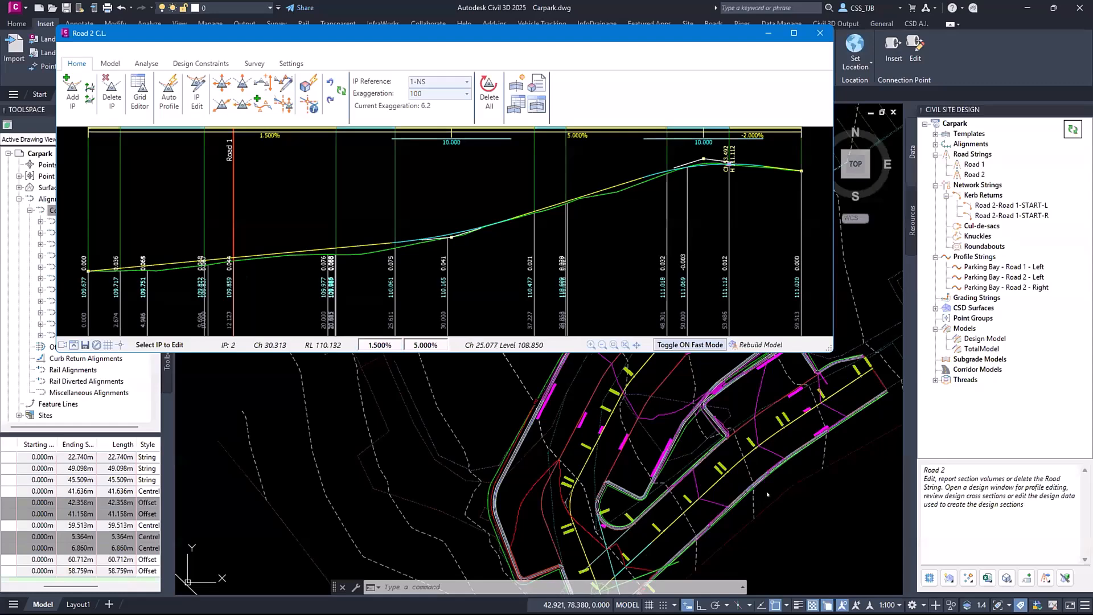
middle_click_drag(636, 513, 629, 411)
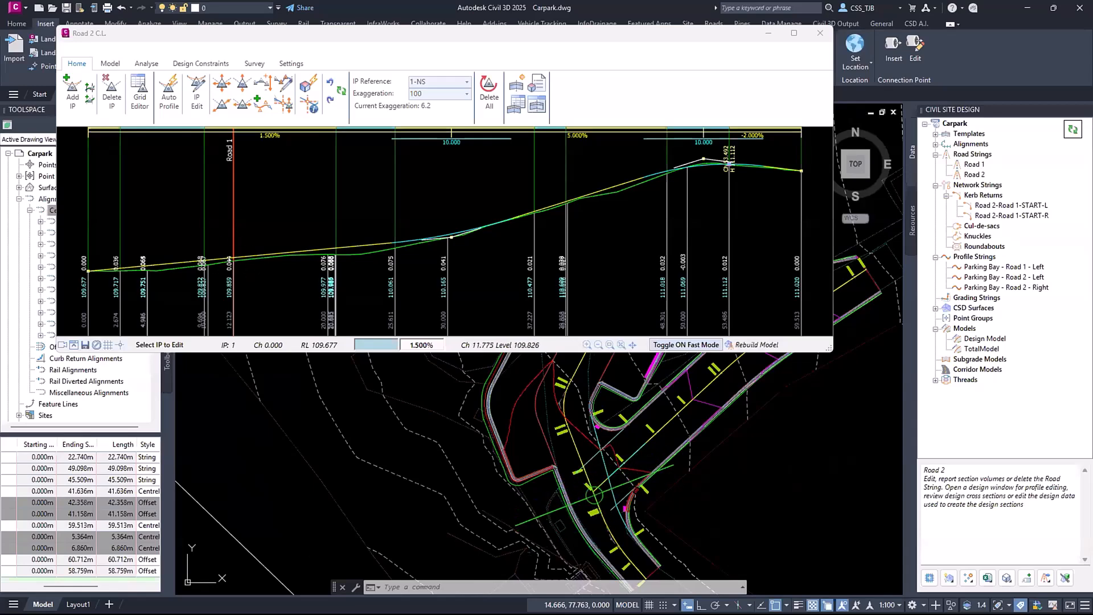
right_click(240, 284)
left_click(322, 50)
left_click(331, 12)
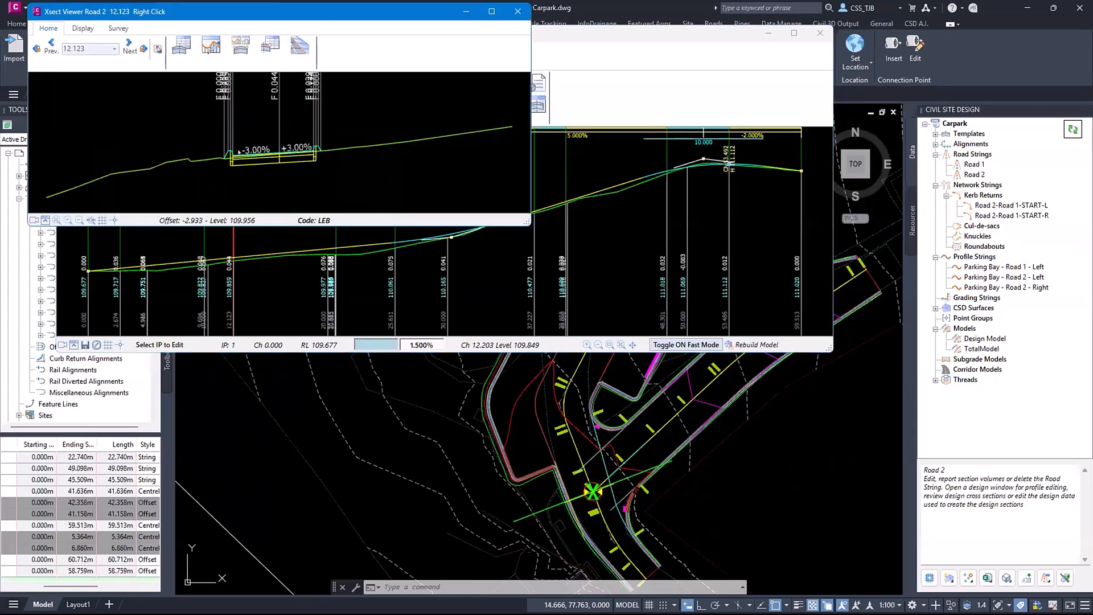
Close the Road 2 cross section and profile windows and open the vertical grading editor for Road 1
left_click(518, 12)
left_click(828, 33)
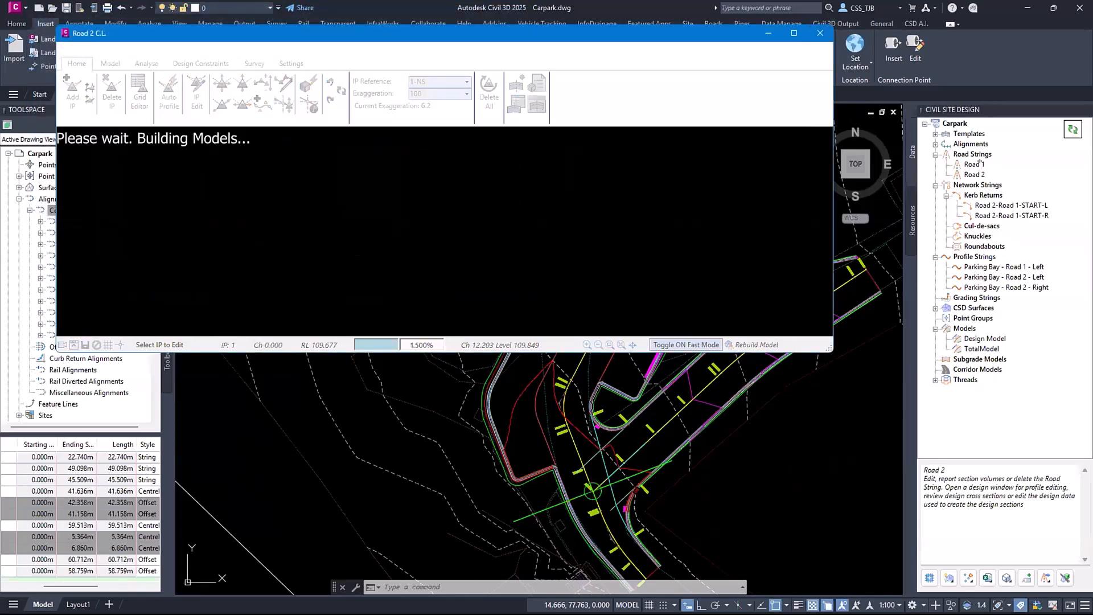
right_click(979, 164)
left_click(994, 171)
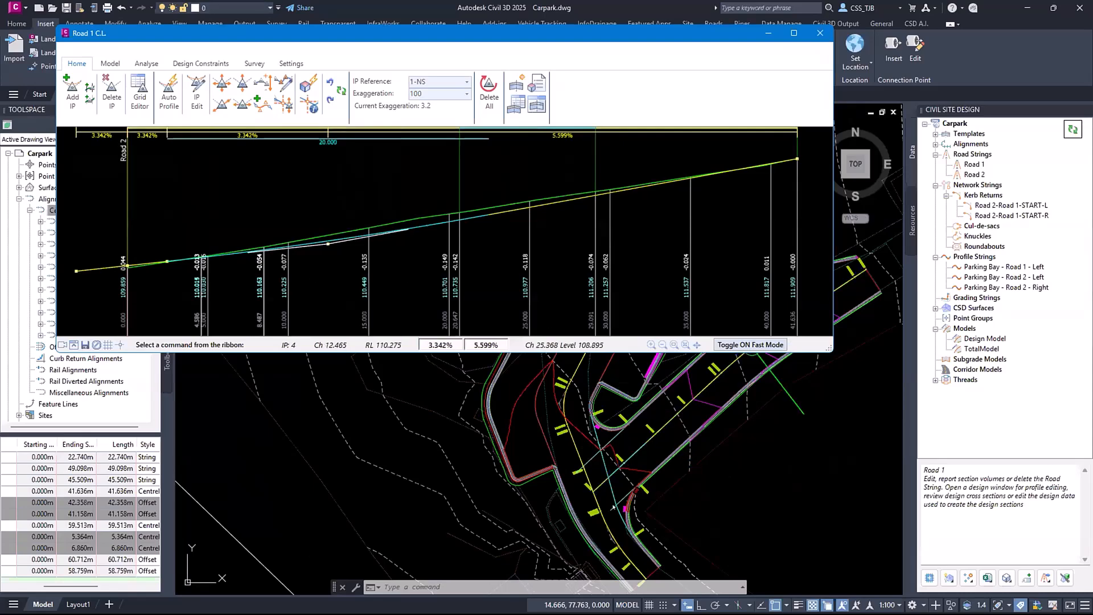
Examine Road 1 in plan and inspect the last IP of its profile in the IP Editor
left_click(761, 476)
middle_click_drag(782, 456, 665, 553)
middle_click_drag(601, 530, 617, 490)
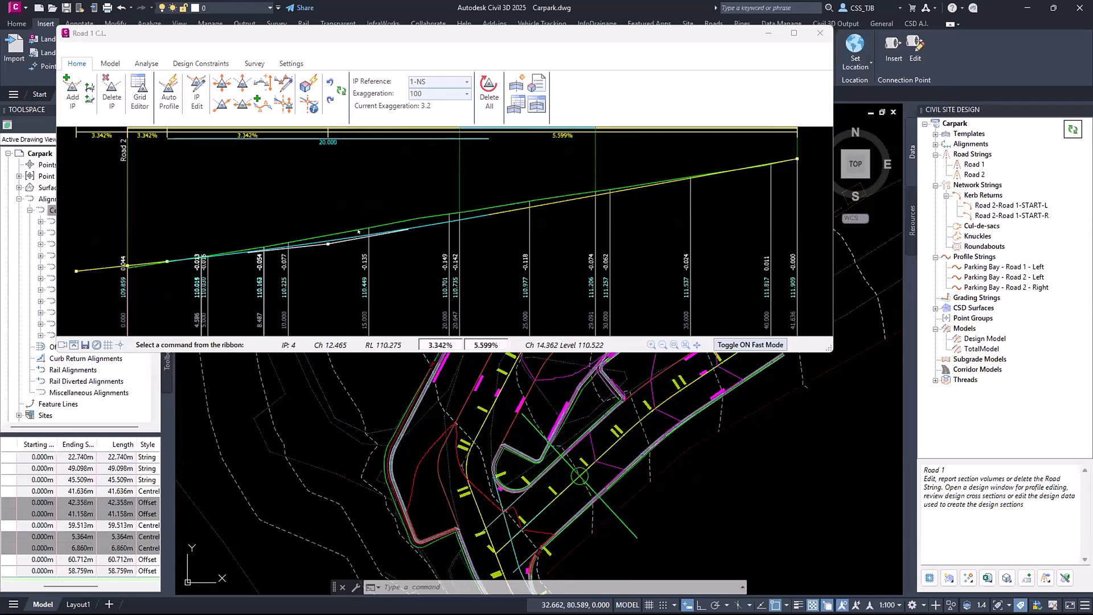
left_click(786, 187)
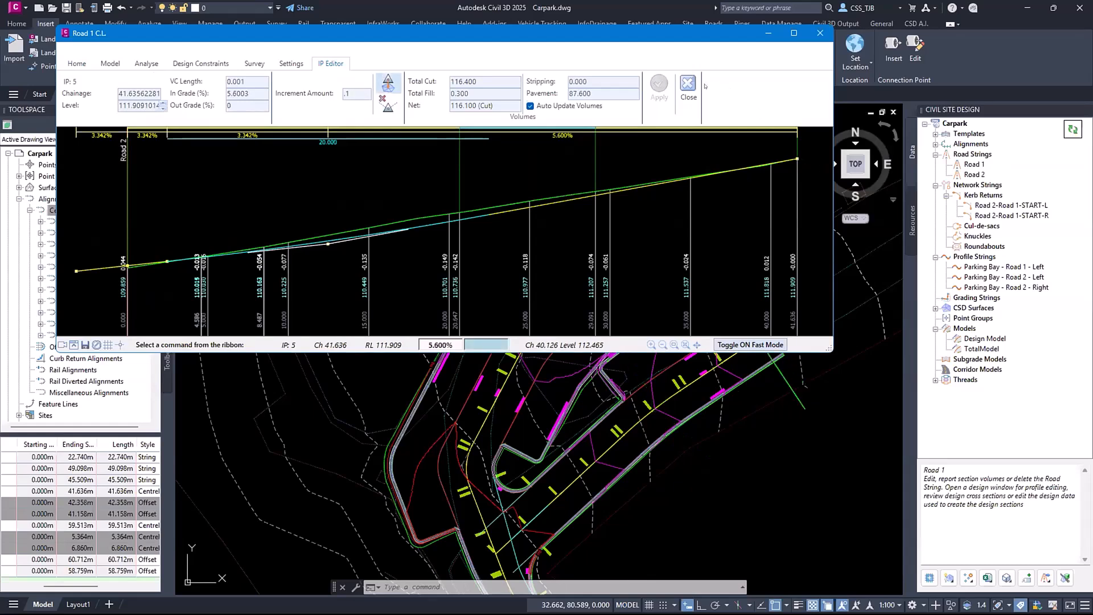
left_click(689, 88)
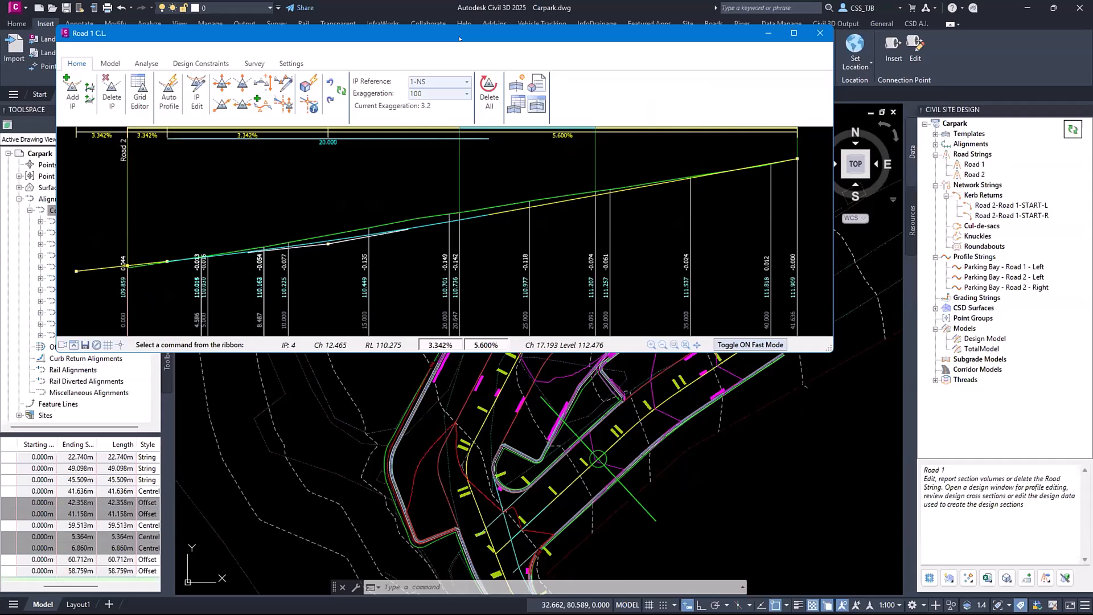
In Road 1's Auto VC Ease properties, set the first range's cut and fill VC lengths to 10, cut IP distance to 5.001, and update the fill IP distance
left_click_drag(459, 39, 458, 120)
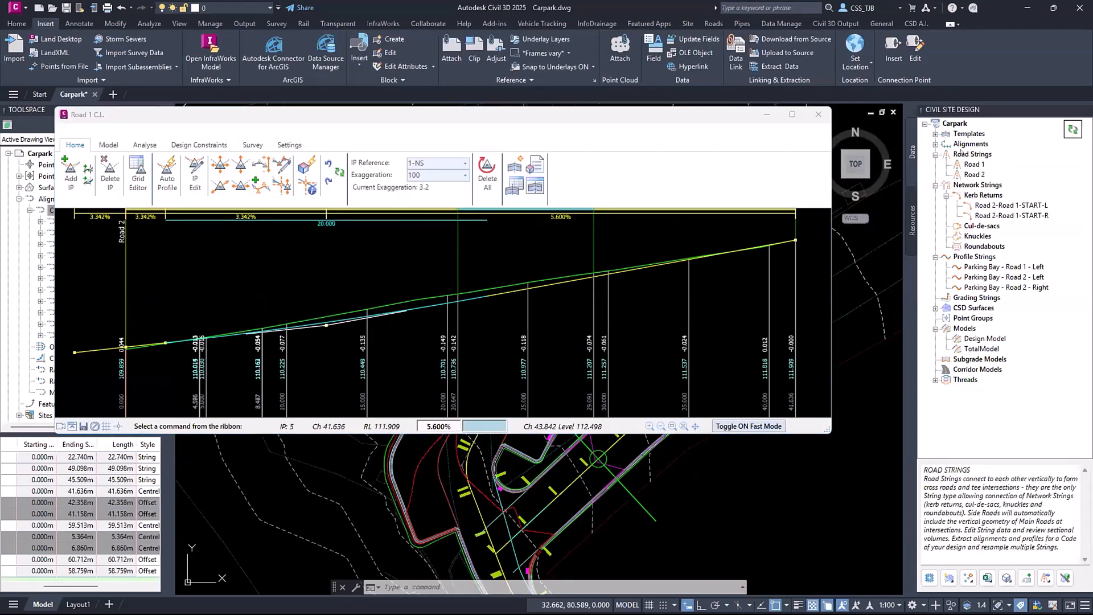
right_click(961, 153)
left_click(997, 343)
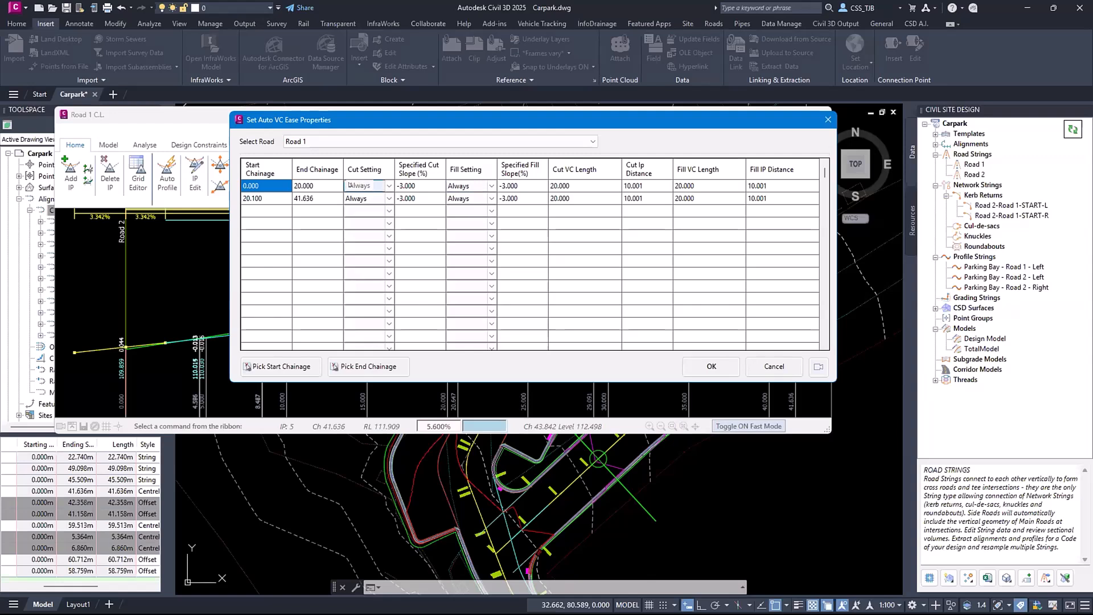
left_click(566, 185)
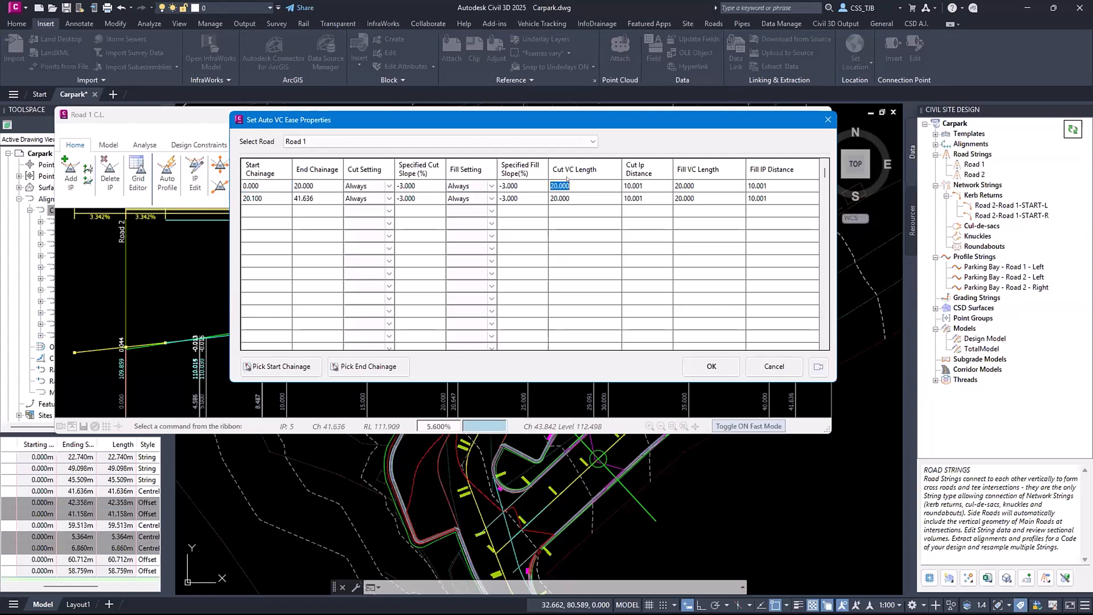
type("10")
left_click(648, 185)
type("5.001")
left_click(689, 186)
type("10")
left_click(769, 186)
type("1")
left_click(711, 366)
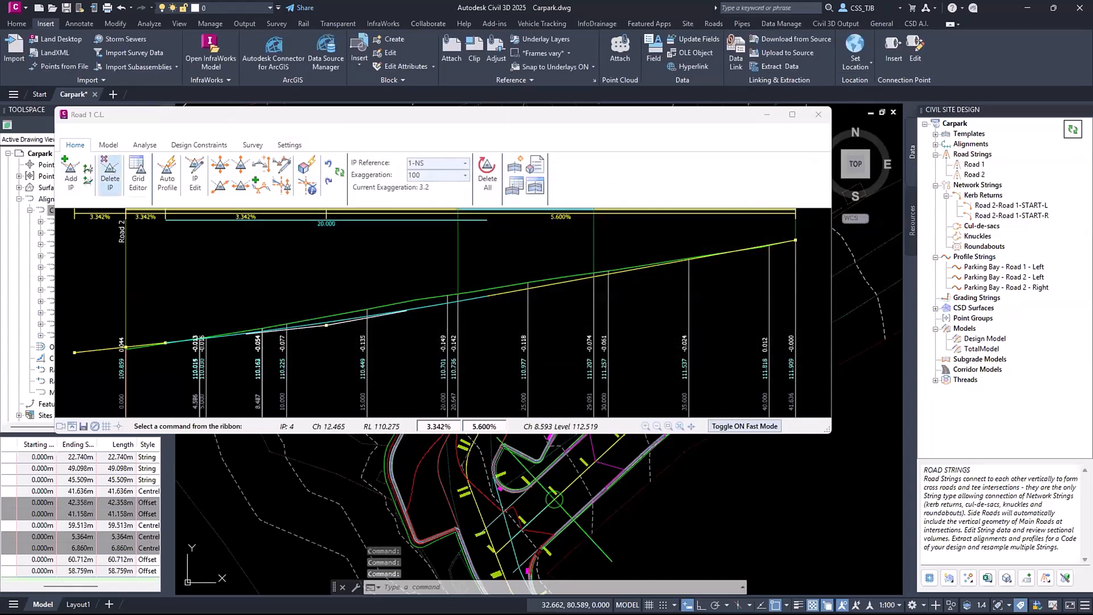
Delete the protected IP at about chainage 12.465 from the Road 1 profile
left_click(110, 172)
left_click(420, 323)
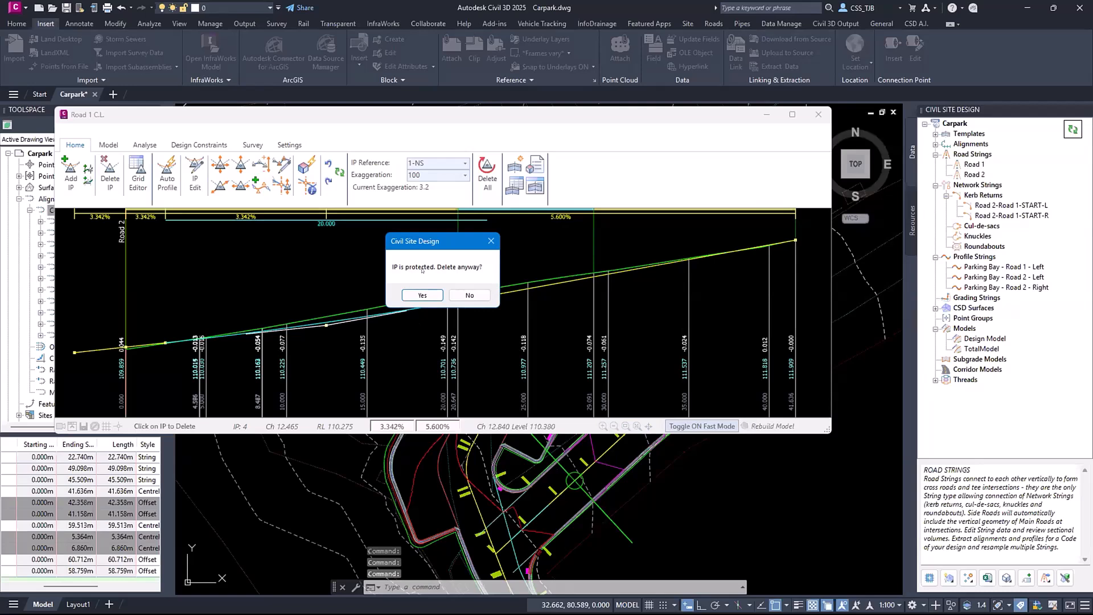
left_click(422, 295)
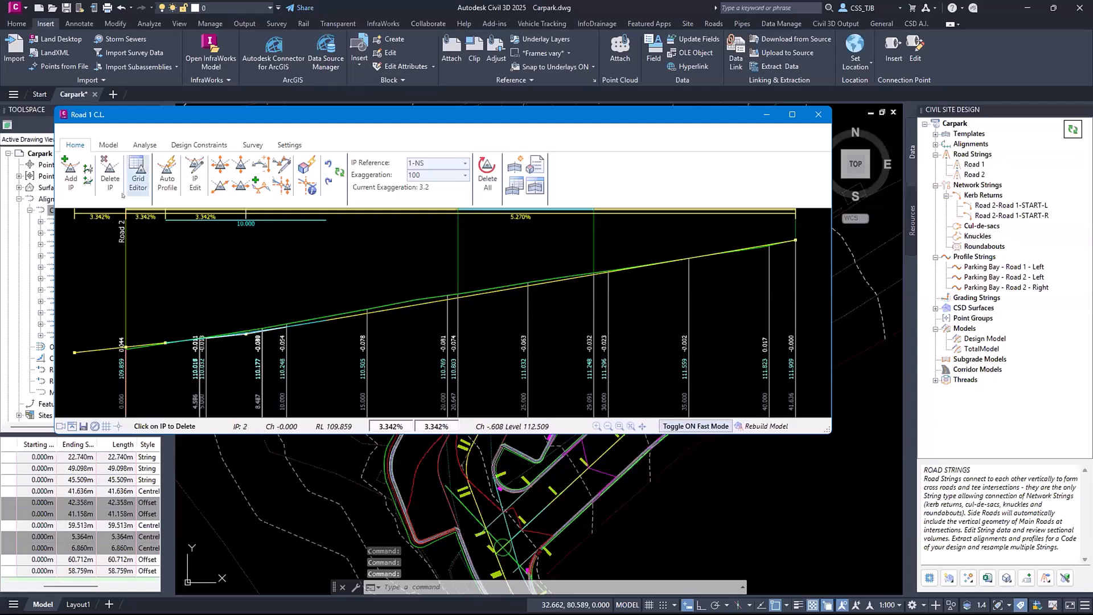
Add a new IP at distance 23.5 in Road 1's vertical grading table
left_click(138, 173)
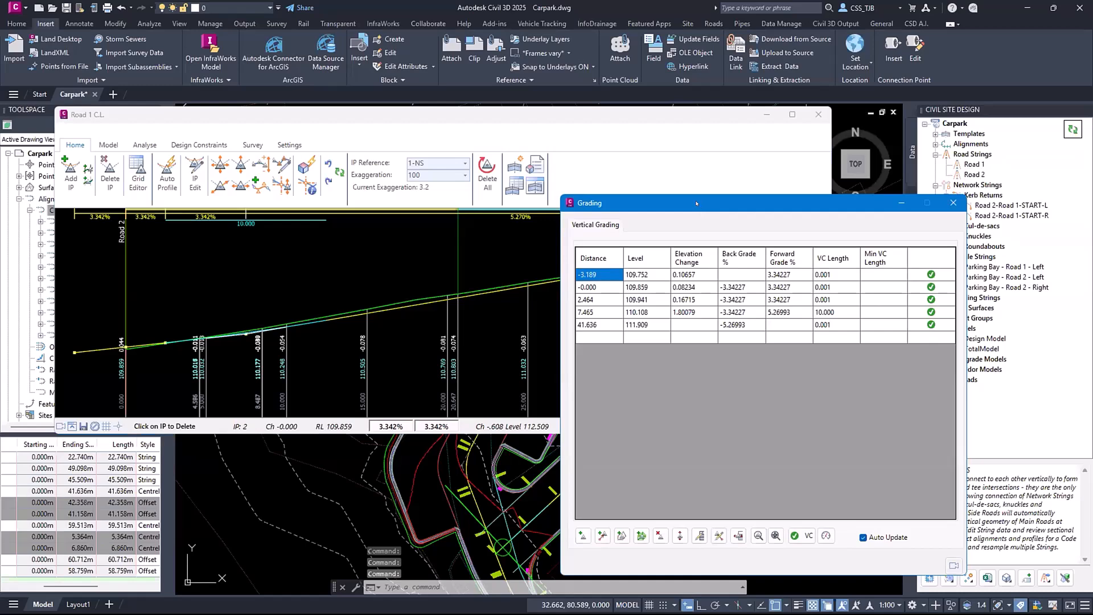
left_click_drag(696, 203, 781, 196)
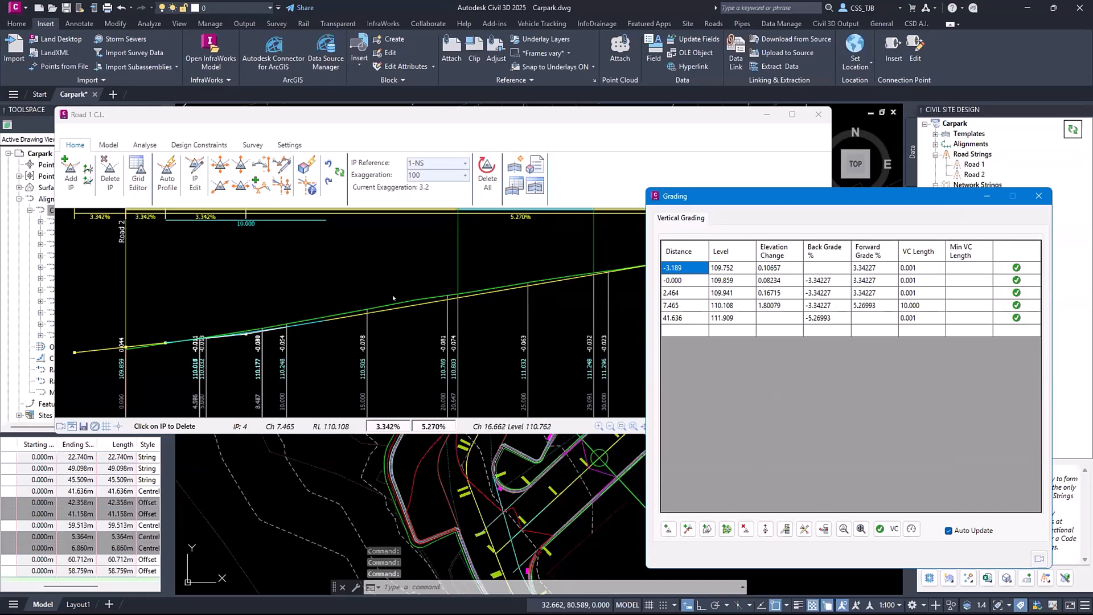
left_click(696, 330)
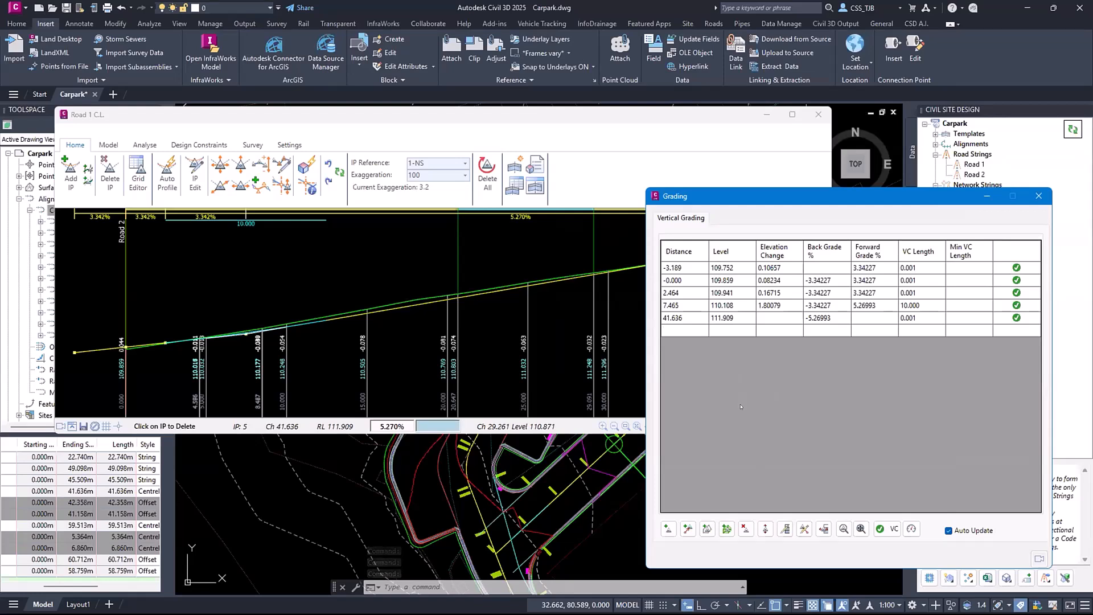
type("23.5")
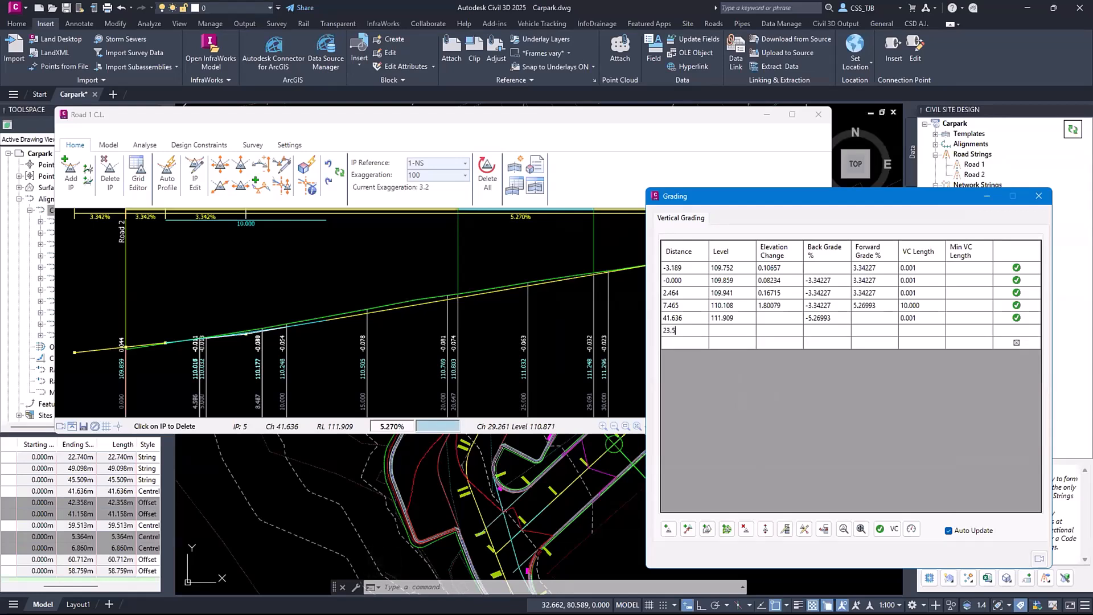
key("Return")
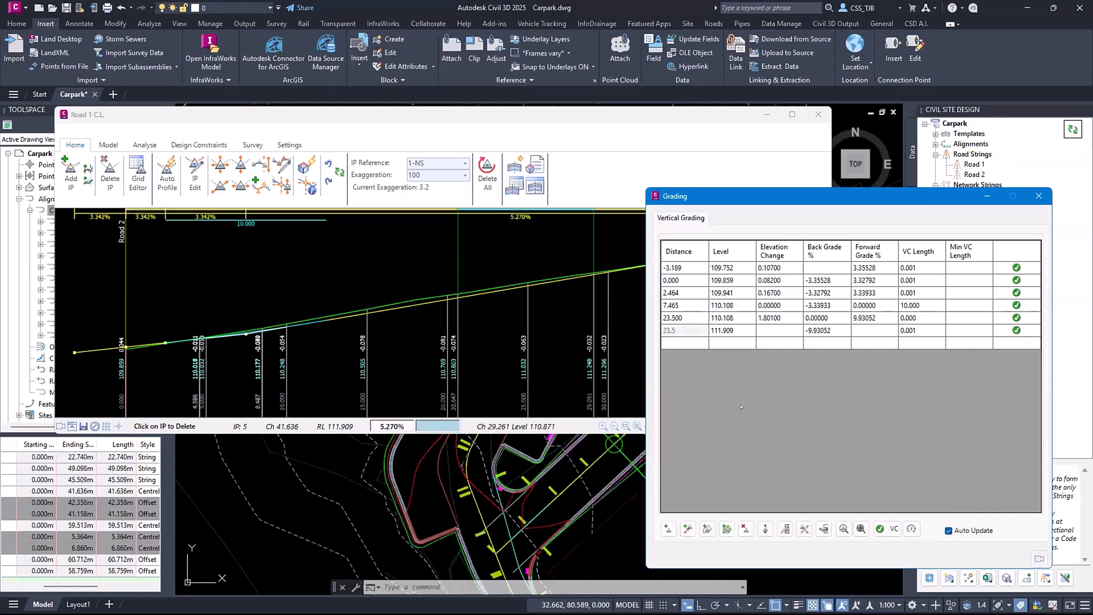
left_click(949, 530)
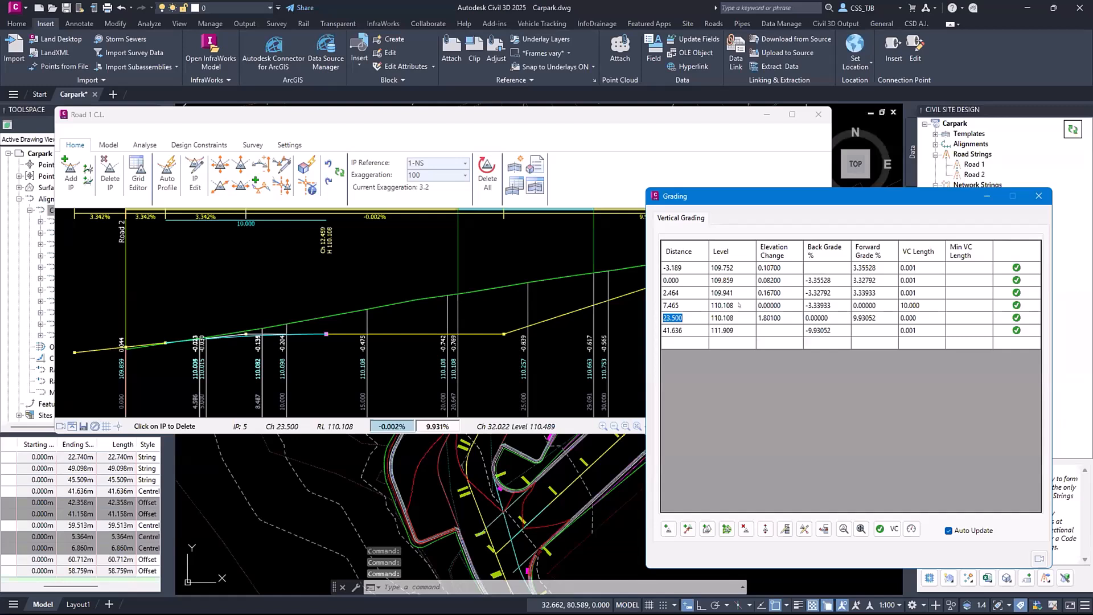
Set the level of the IP at distance 23.5 to 111.13 and its VC length to 10, then close the Road 1 editor
left_click(722, 317)
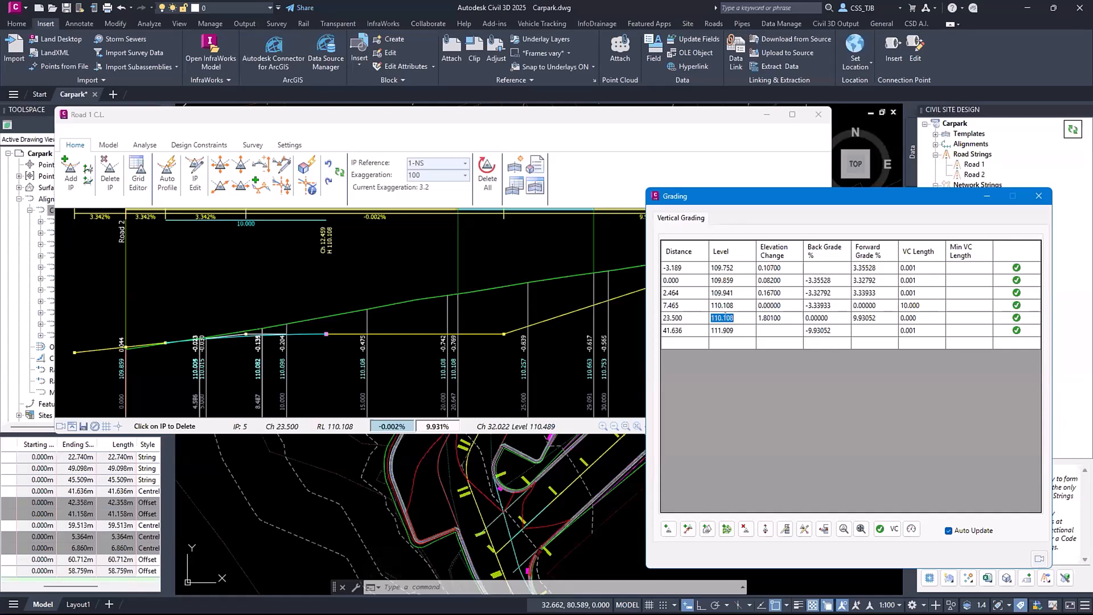
type("111.13")
key("Return")
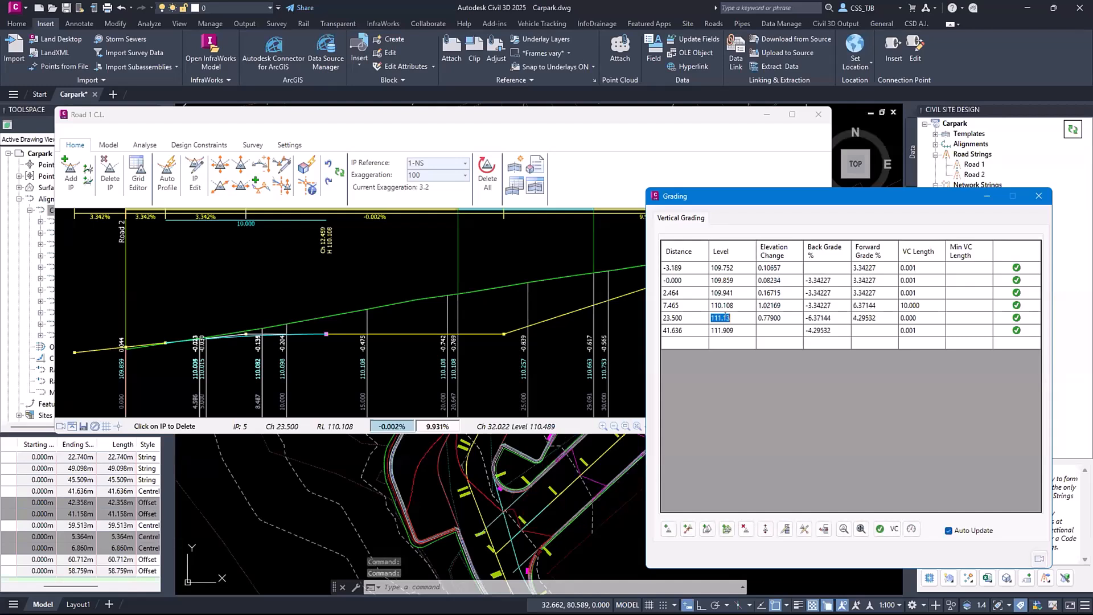
left_click(914, 317)
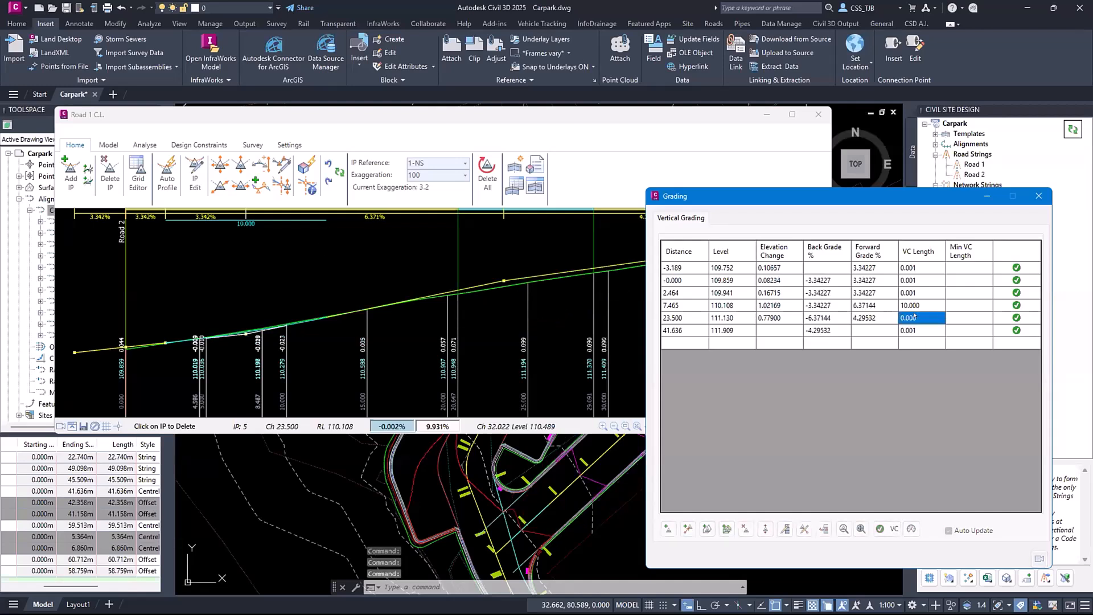
type("10")
key("Return")
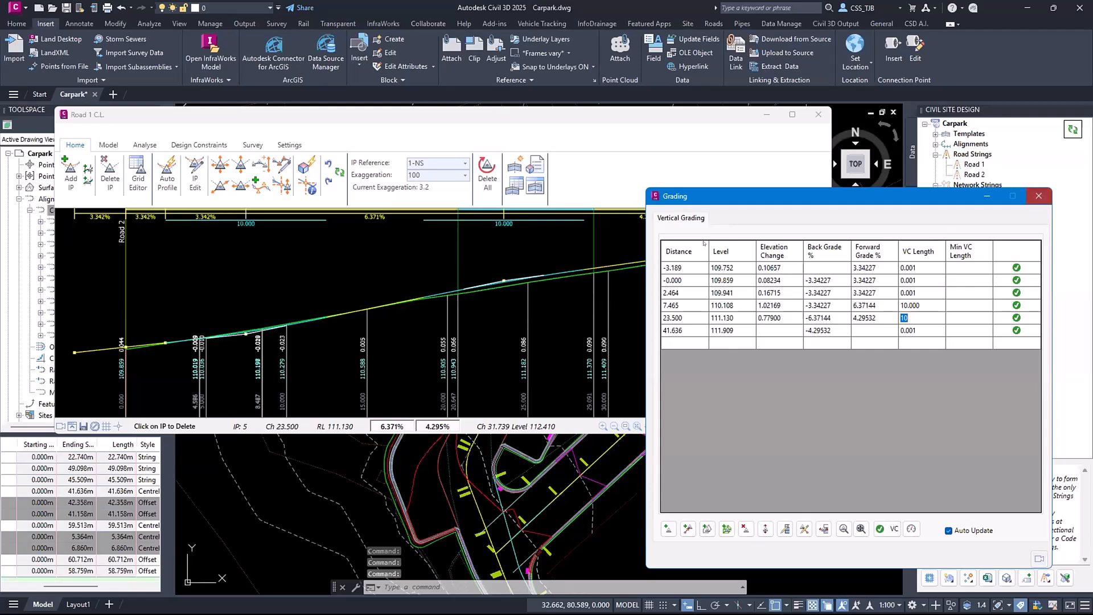
left_click(1034, 196)
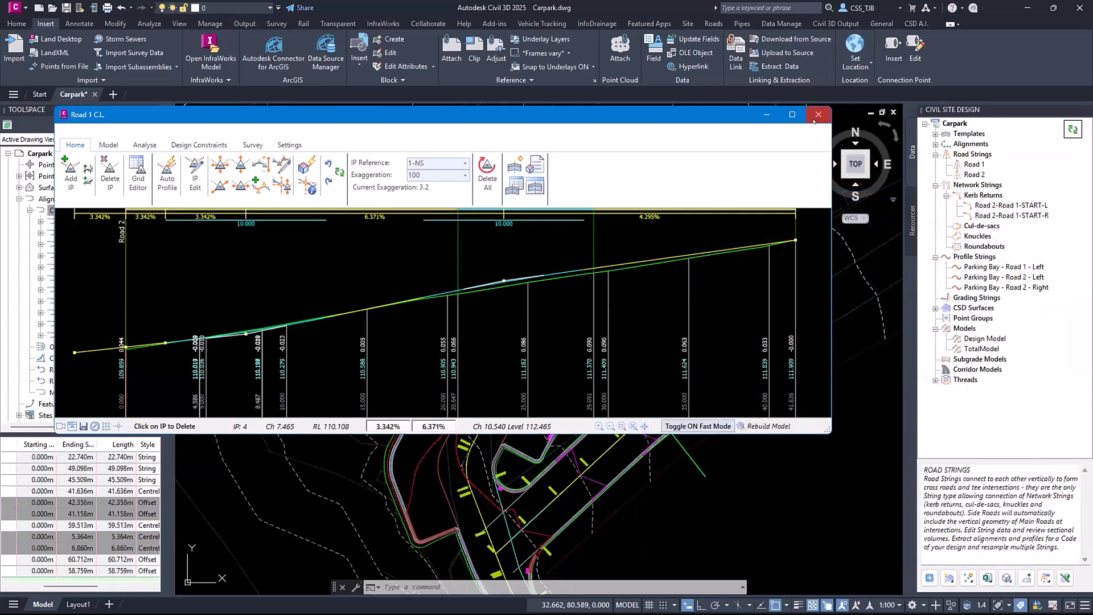
left_click(818, 114)
Examine the surface boundary line where it meets the Road 2 left edge between chainages 25 and 30
middle_click_drag(518, 467, 623, 345)
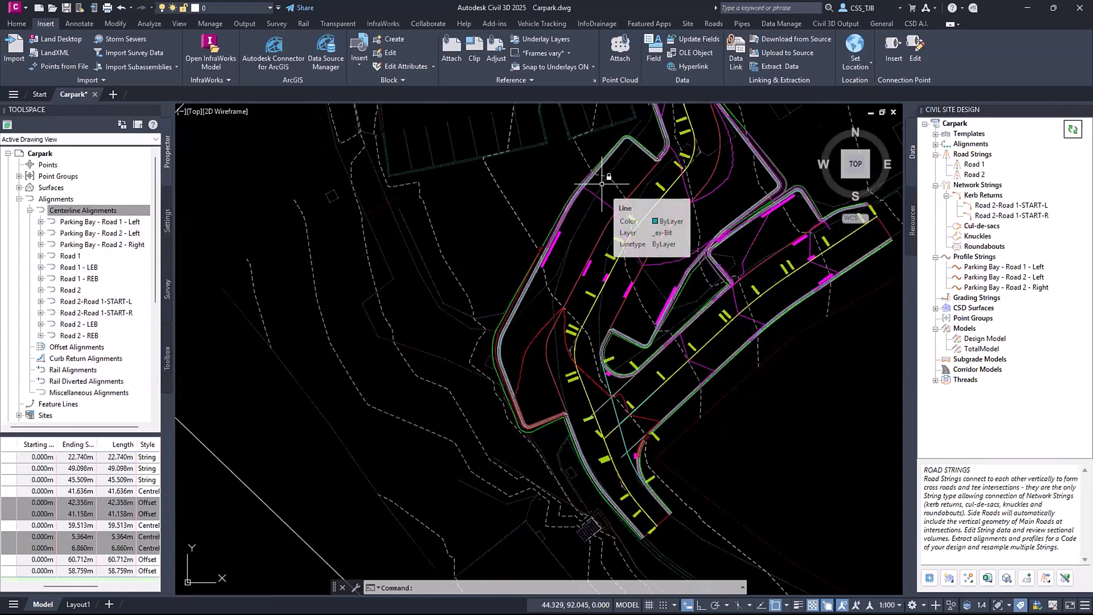
scroll(572, 313, "up", 5)
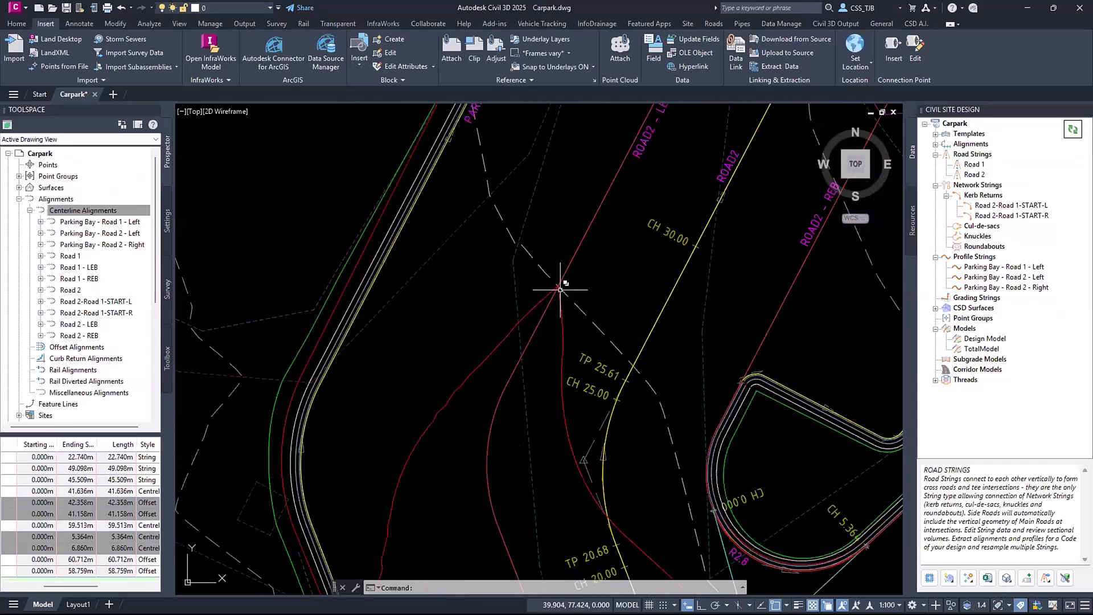
left_click(561, 301)
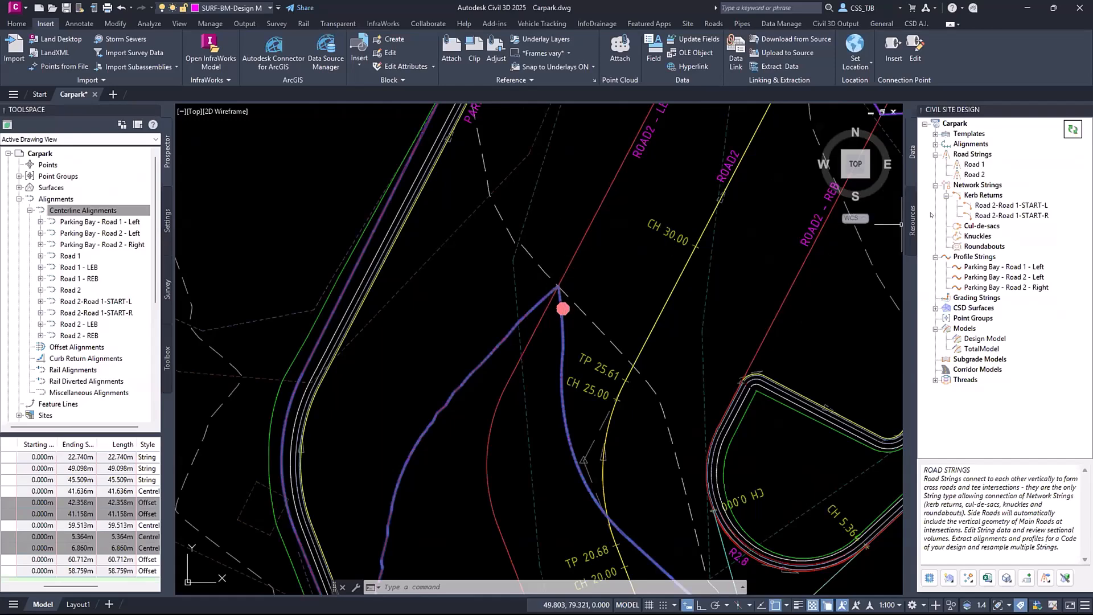
key("Escape")
key("Escape")
key("Escape")
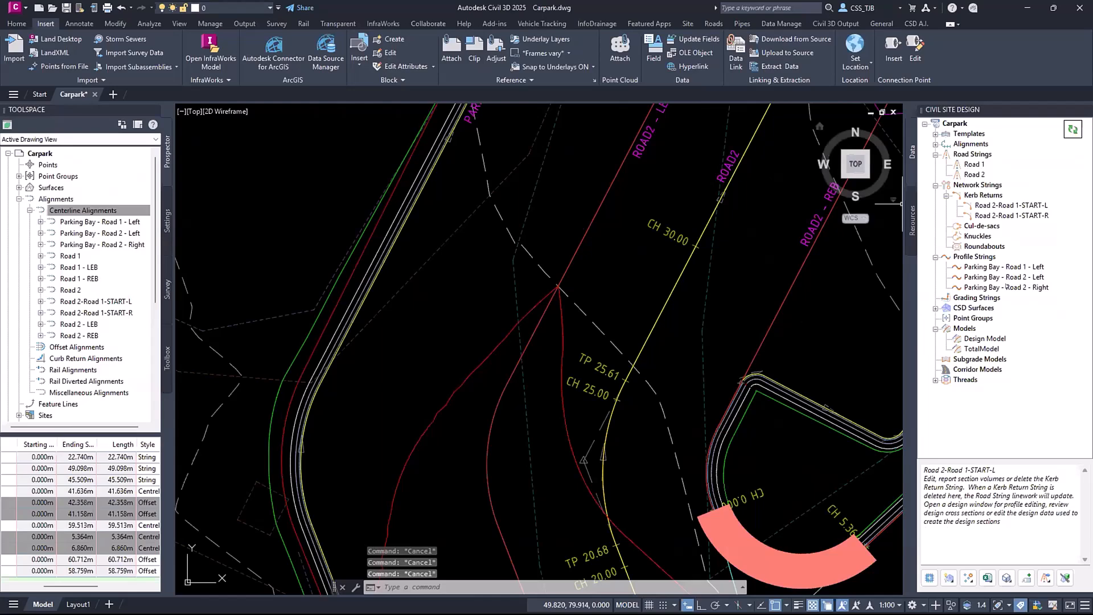
Open the vertical grading editor for Parking Bay - Road 2 - Left and arrange its window so the plan stays visible
right_click(968, 277)
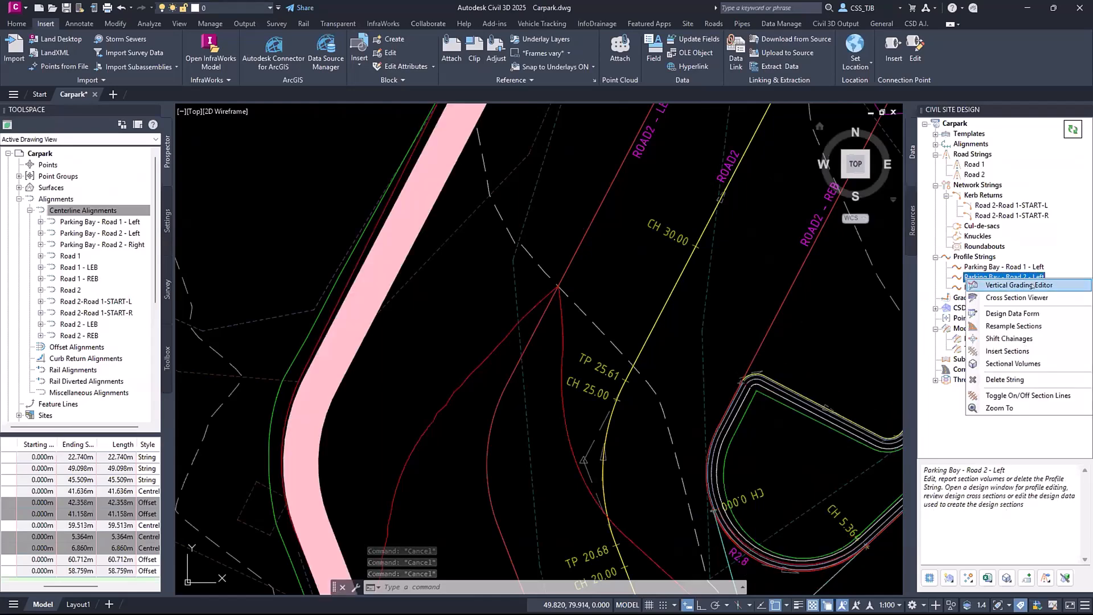
left_click(1034, 286)
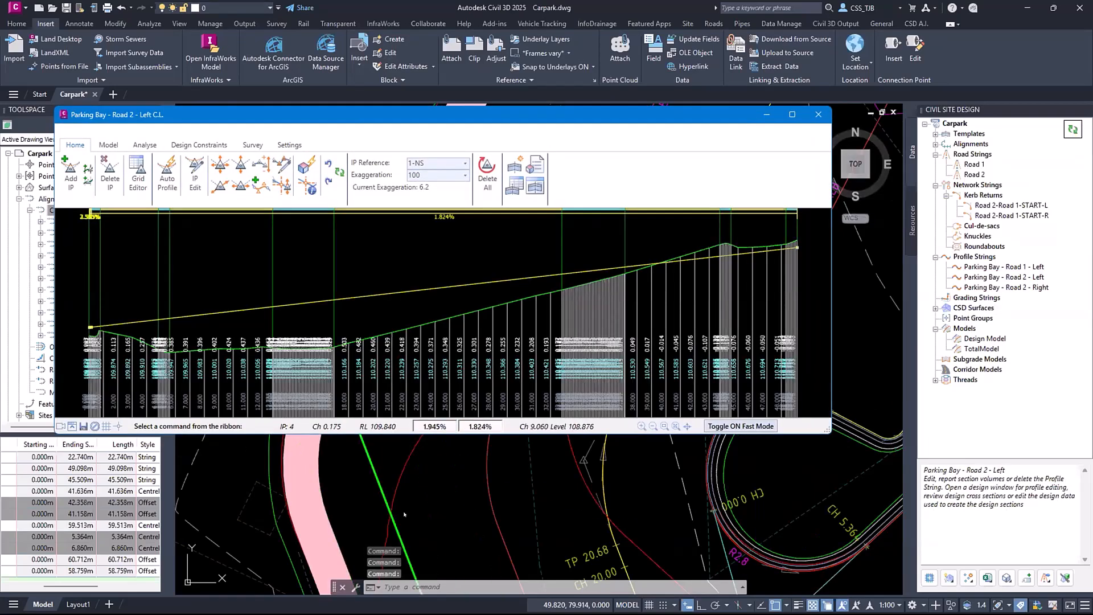
left_click(447, 507)
scroll(453, 498, "down", 6)
middle_click_drag(486, 489, 675, 550)
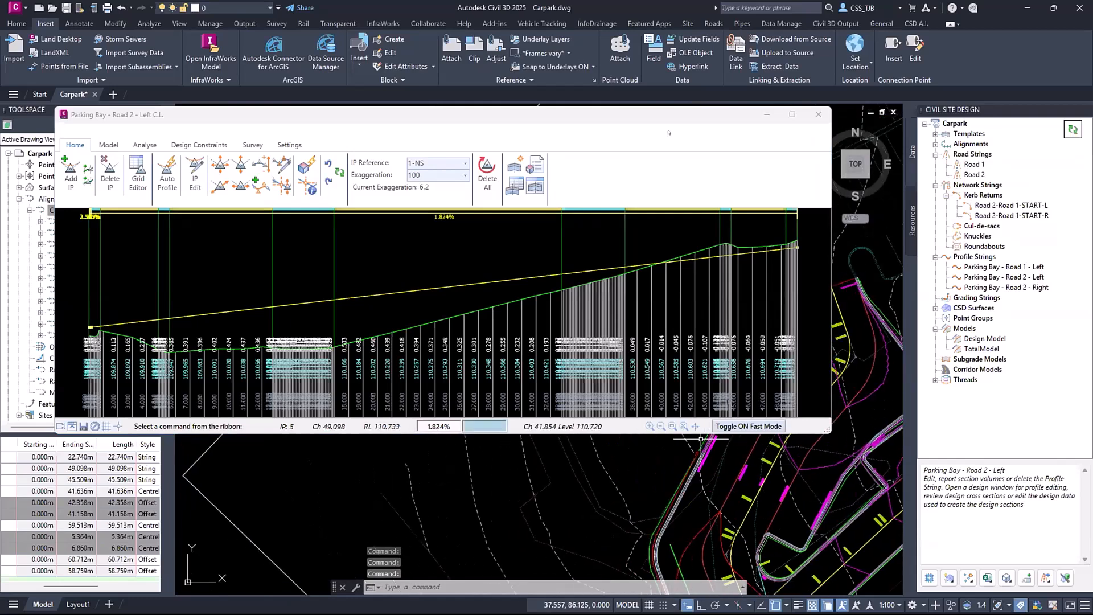
left_click(623, 114)
left_click_drag(623, 114, 580, 18)
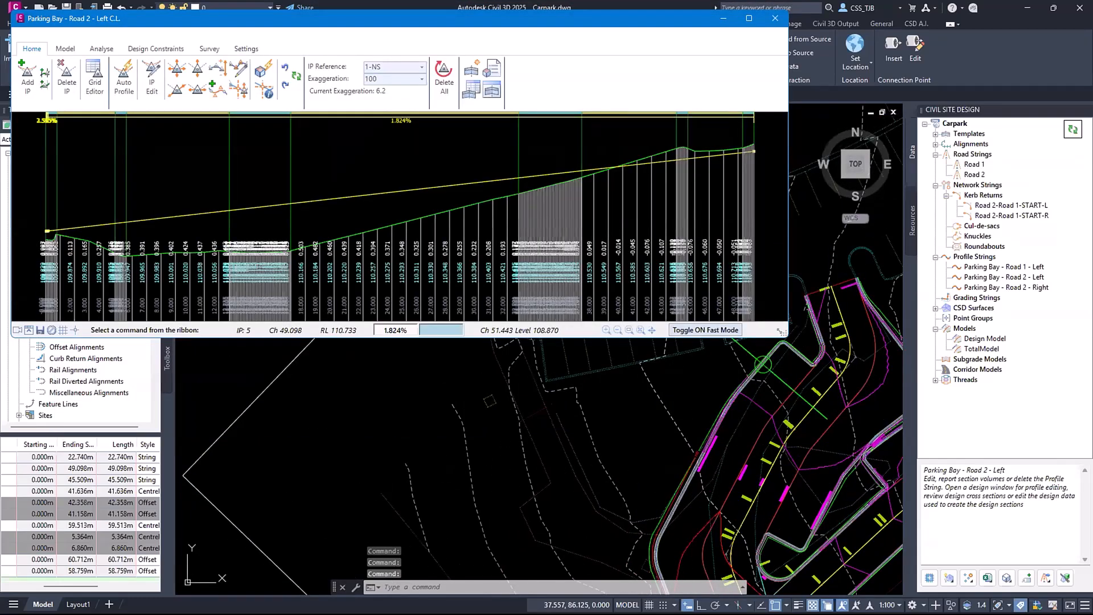
left_click_drag(787, 336, 699, 268)
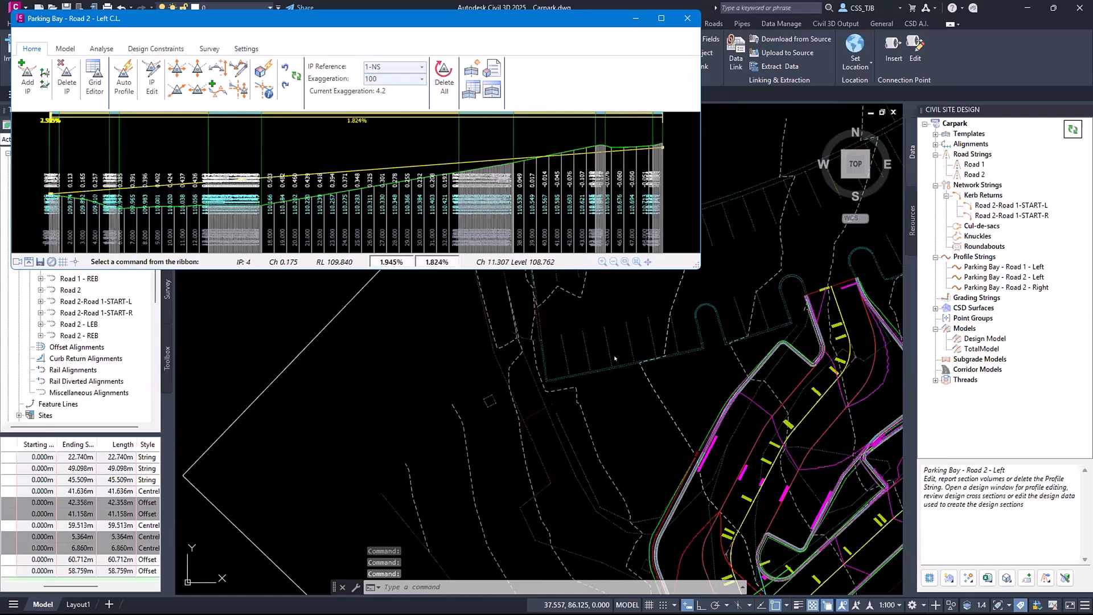
middle_click_drag(629, 434, 642, 325)
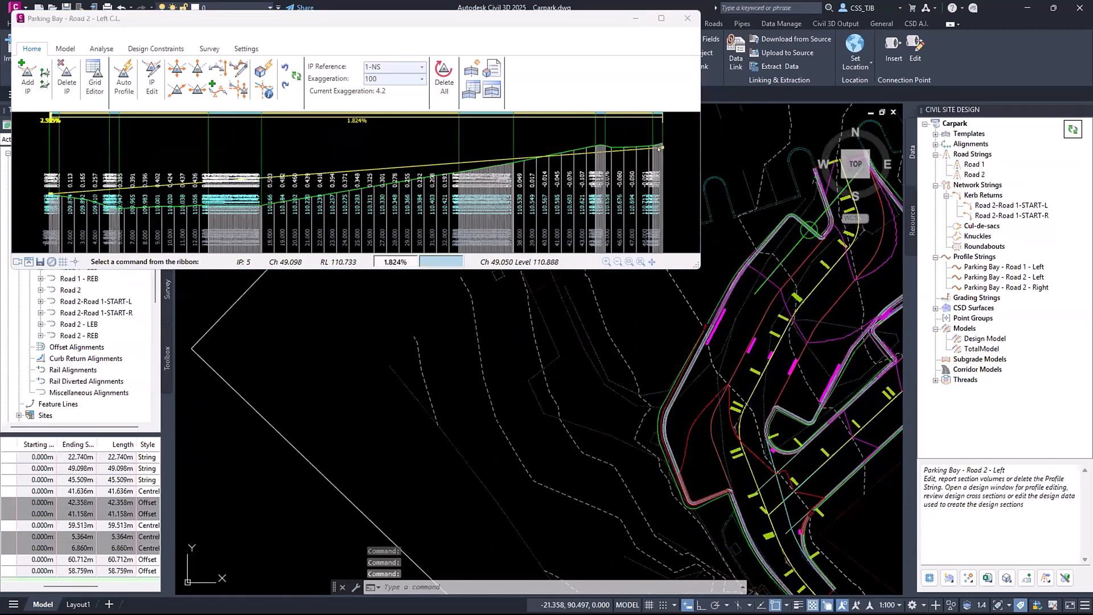
Review the Auto Profile reference point entries of Parking Bay - Road 2 - Left and reposition the editor window
left_click(123, 86)
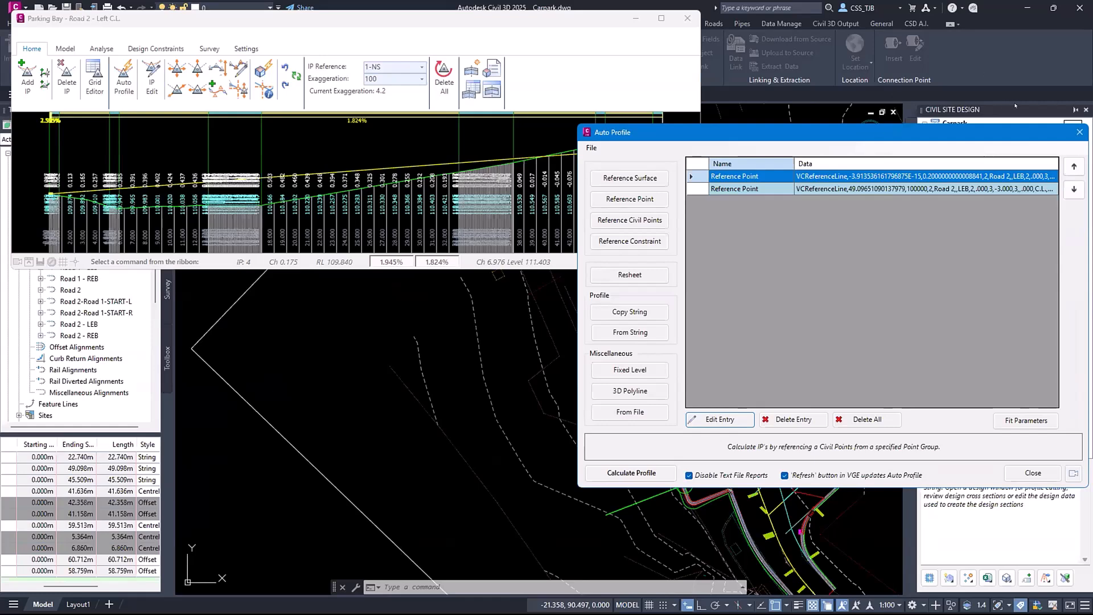
left_click(1079, 132)
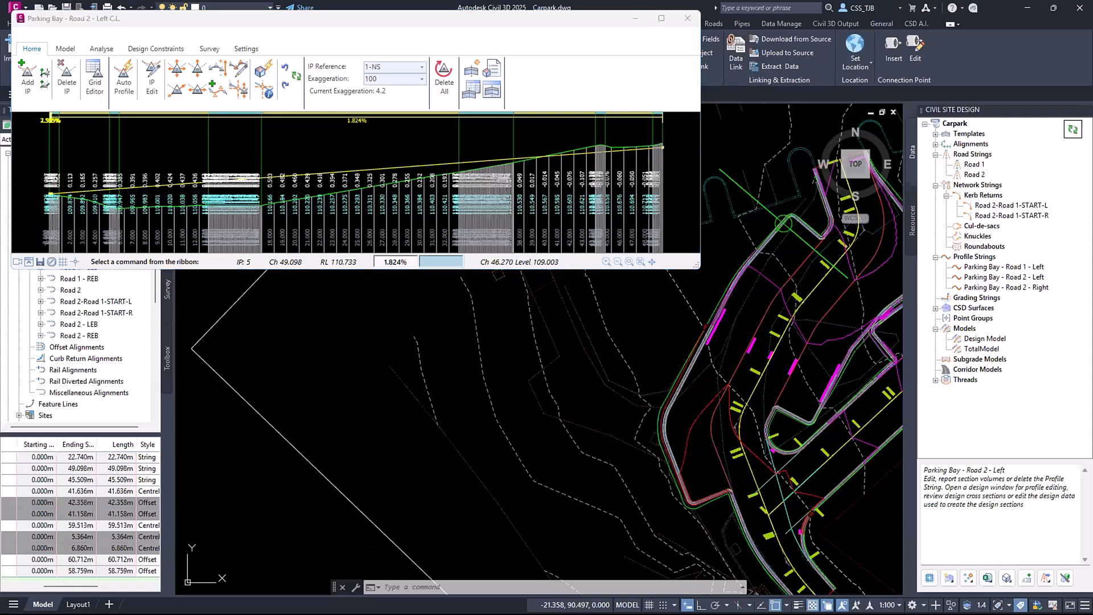
left_click(613, 18)
left_click_drag(613, 21, 614, 124)
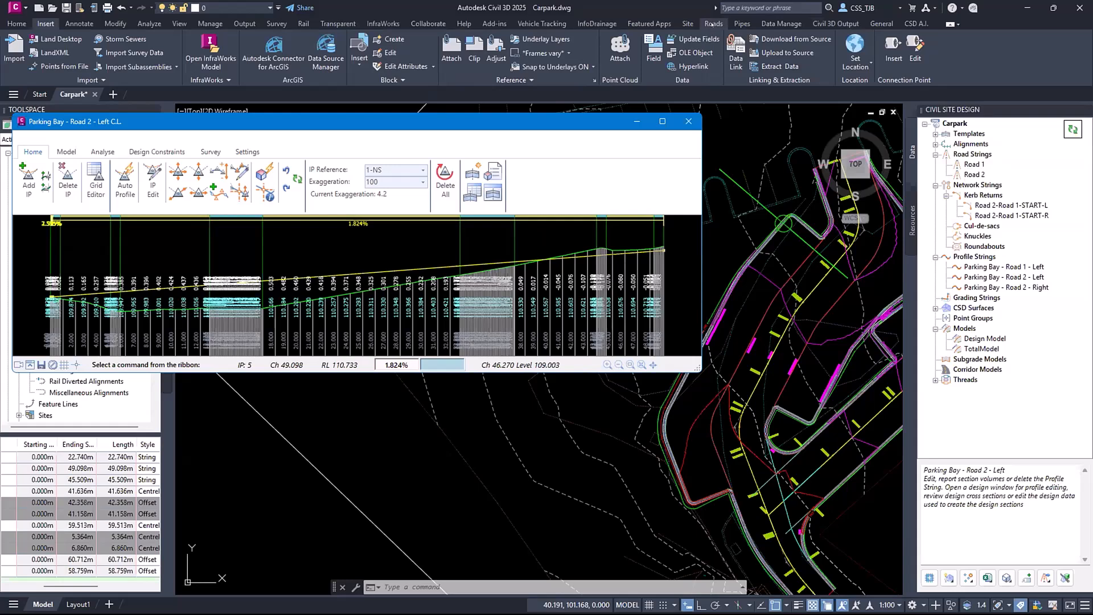
Create a Surface 2 Point Slope label set named Design Aids, using style Surface - Slope (2 Points) and reference surface BM-Design Model
left_click(1027, 578)
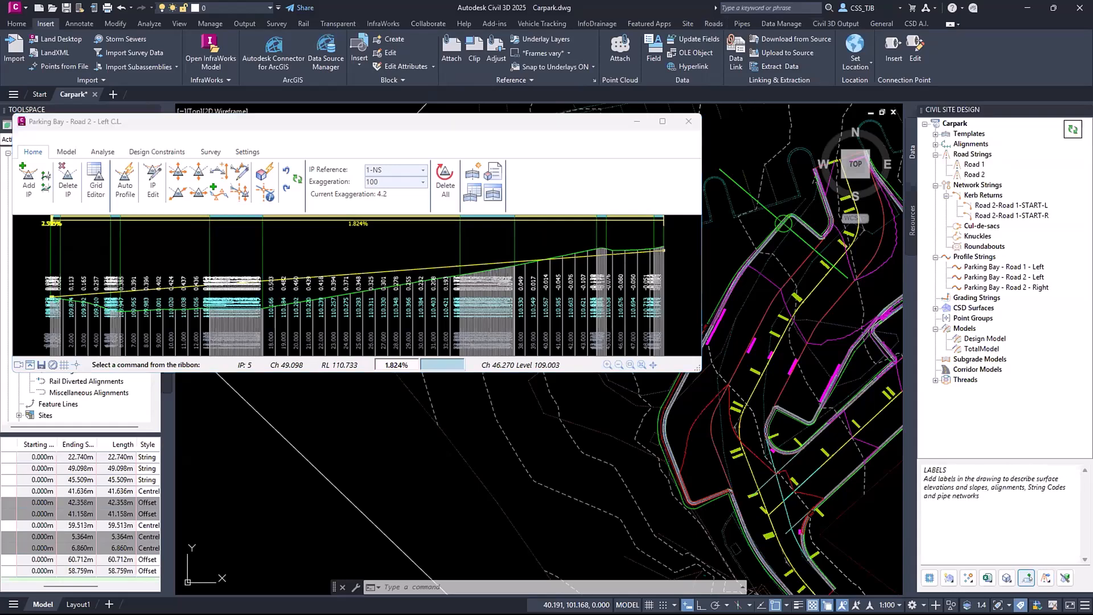
left_click(704, 304)
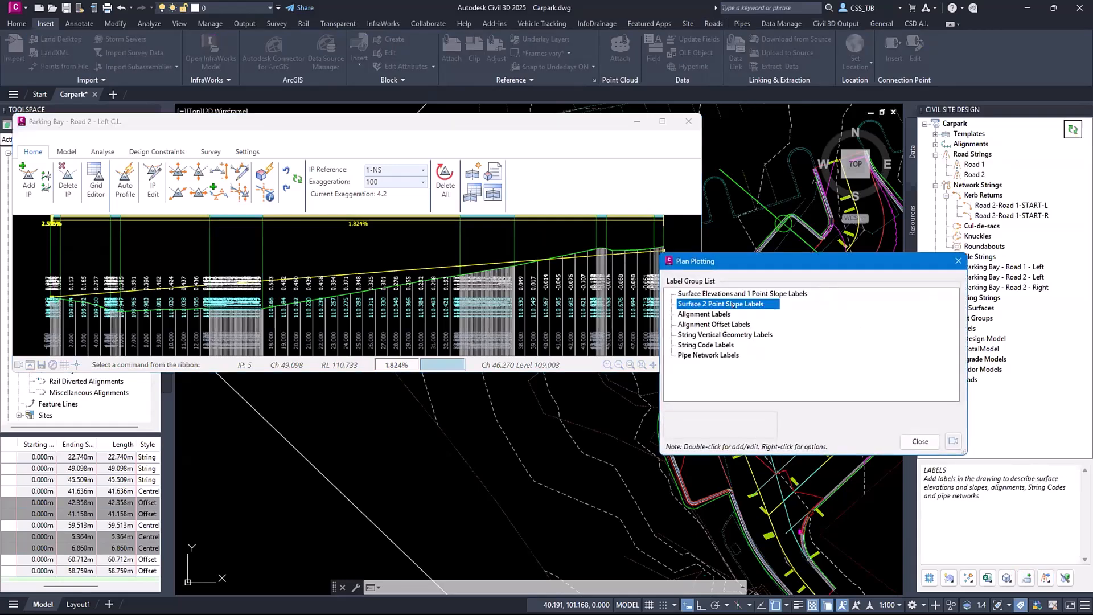
double_click(705, 305)
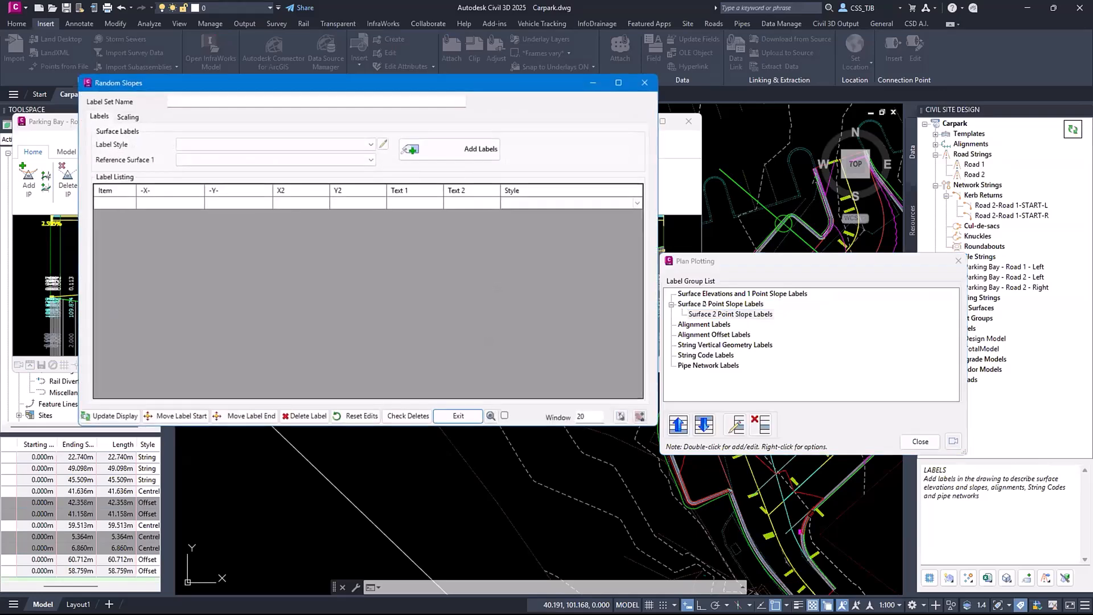
left_click(212, 103)
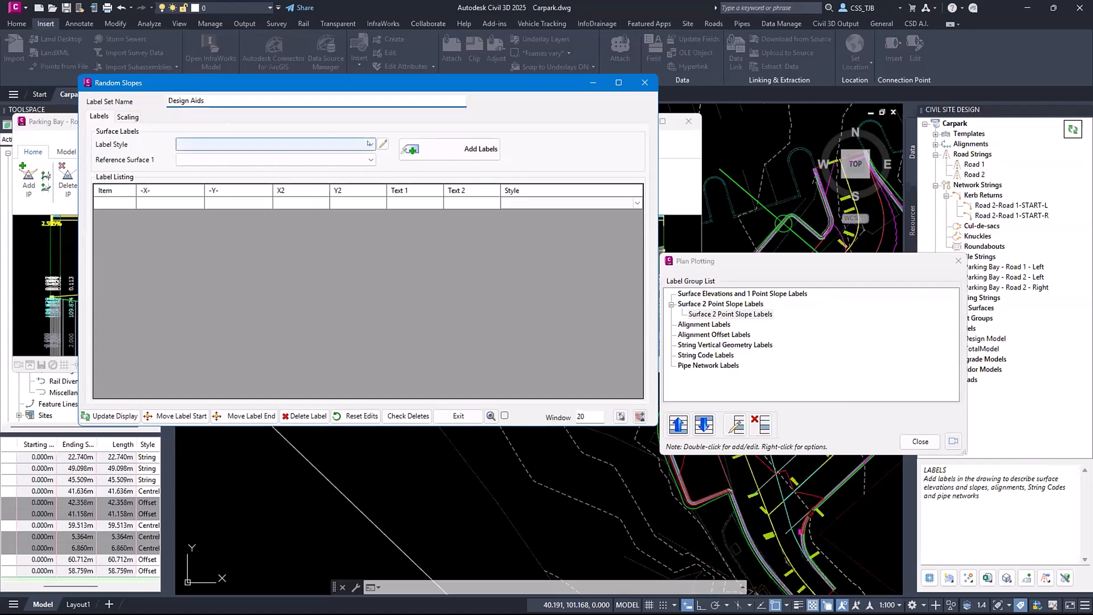
left_click(274, 144)
left_click(203, 239)
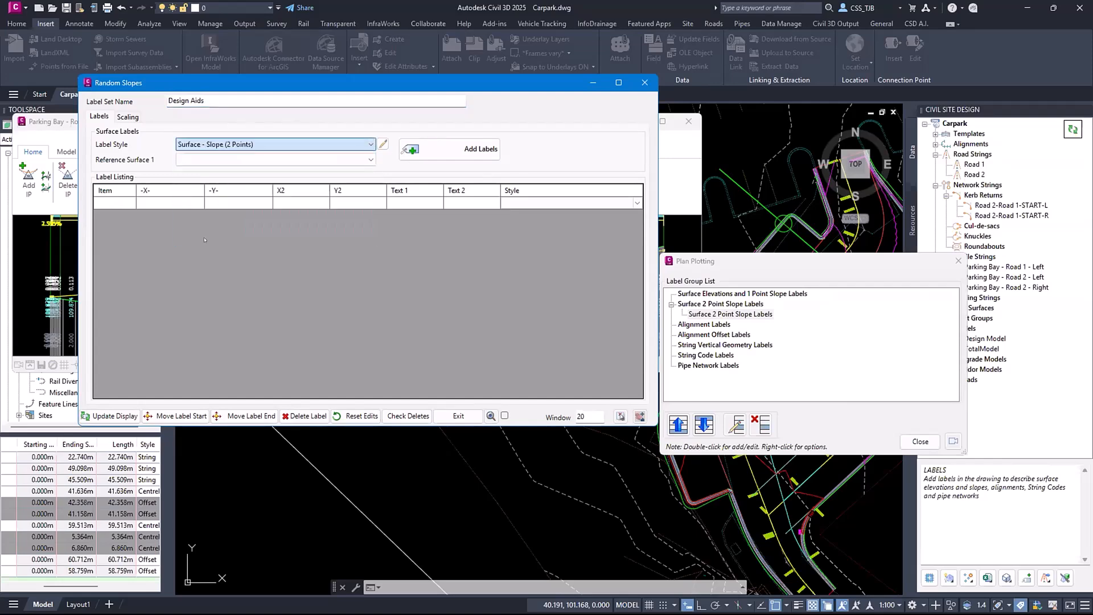
left_click(210, 159)
left_click(205, 171)
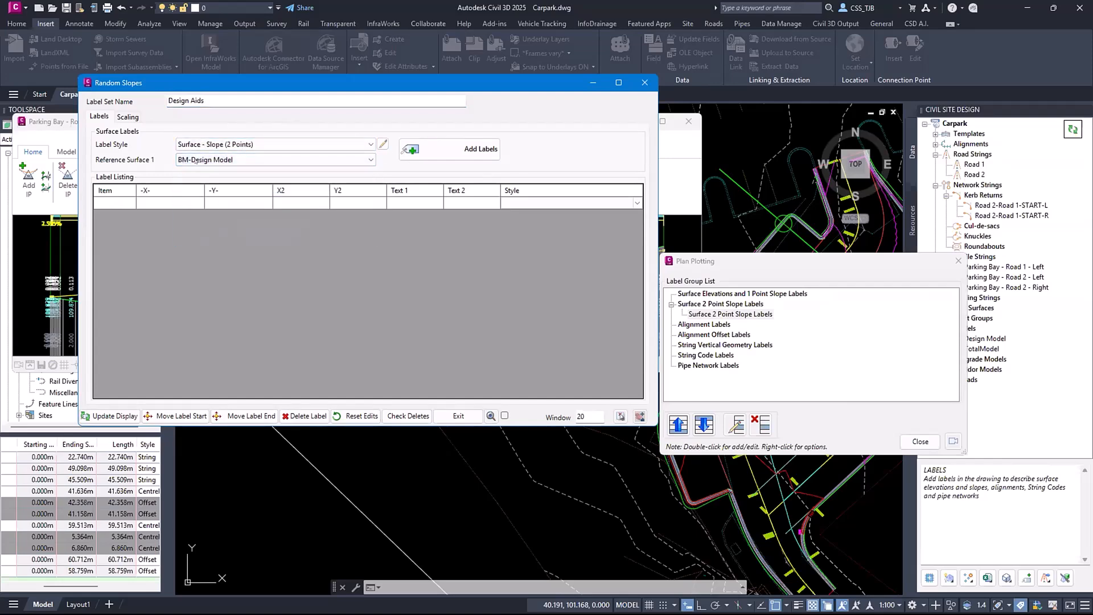
Add a slope label from the Road 2 centreline to its left edge just before chainage 30, with object snap off
left_click(450, 149)
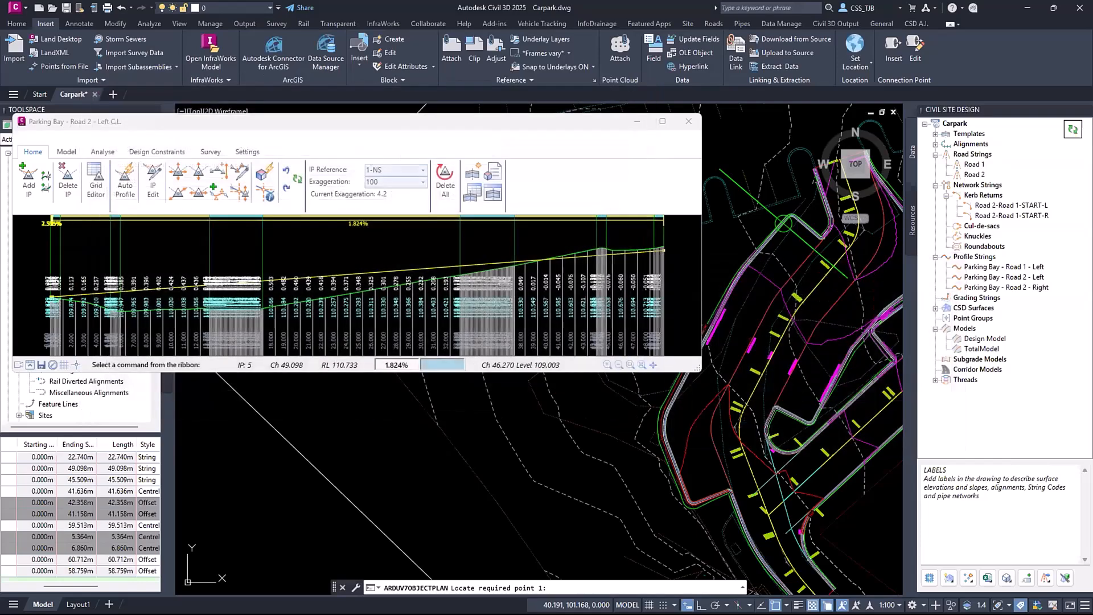
scroll(796, 379, "up", 4)
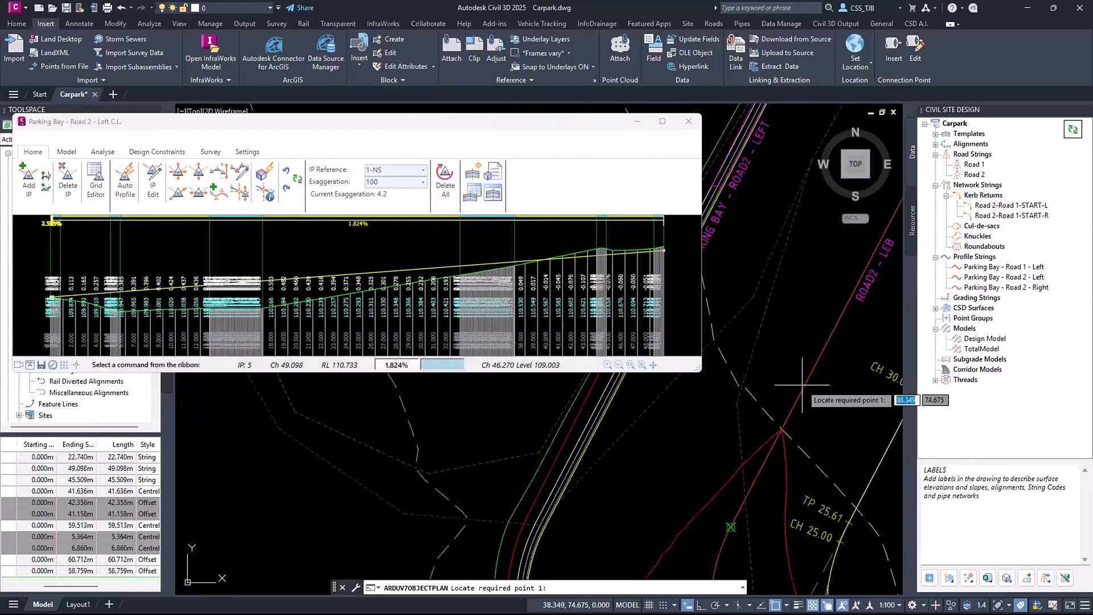
key("F3")
middle_click_drag(794, 379, 685, 440)
scroll(684, 440, "up", 2)
left_click(834, 545)
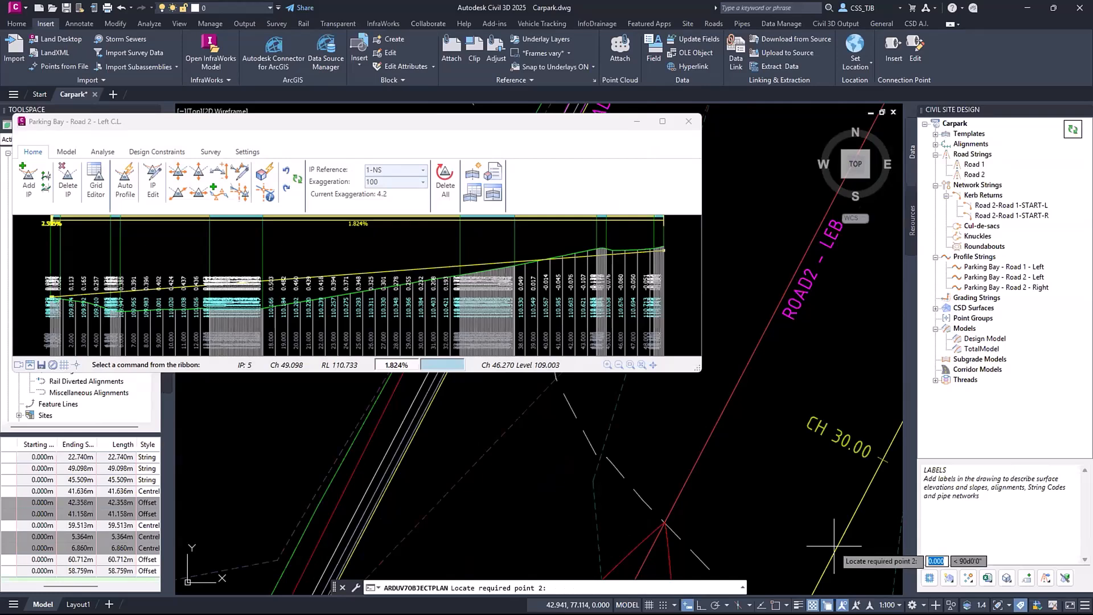
left_click(694, 475)
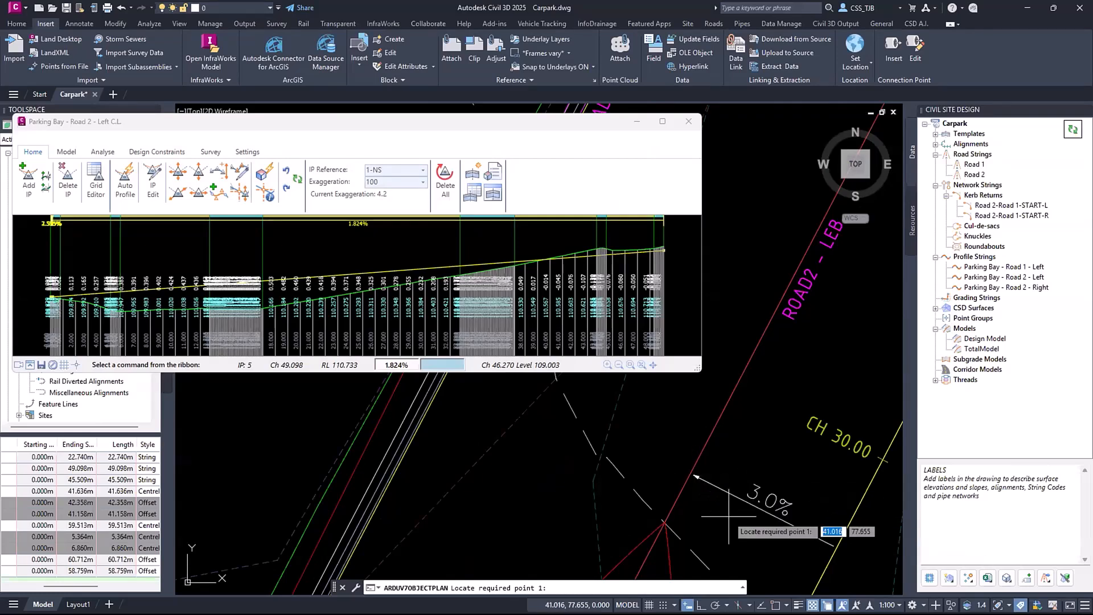
Add a second slope label from the Road 2 left edge to the left parking bay edge, and close the labelling dialogs
left_click(691, 470)
middle_click_drag(472, 376, 568, 442)
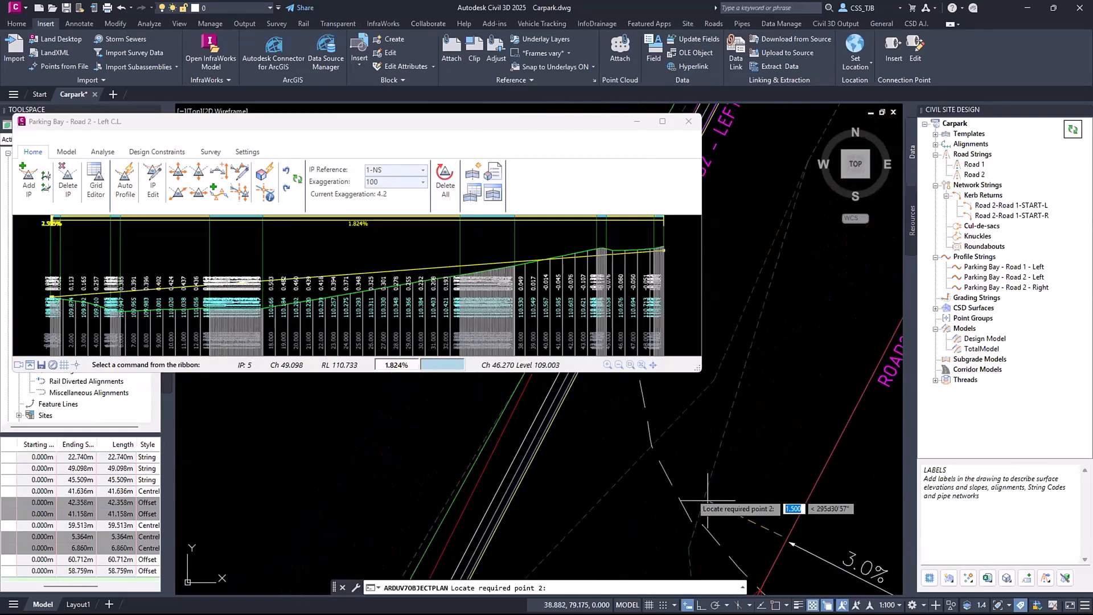
left_click(562, 416)
key("Return")
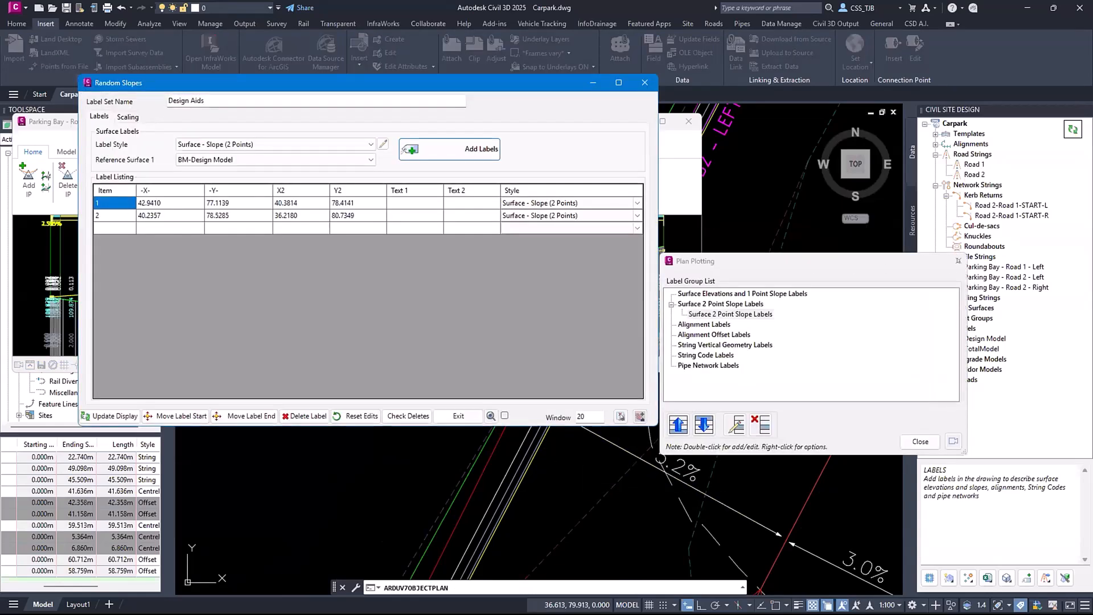
left_click(958, 261)
left_click(646, 82)
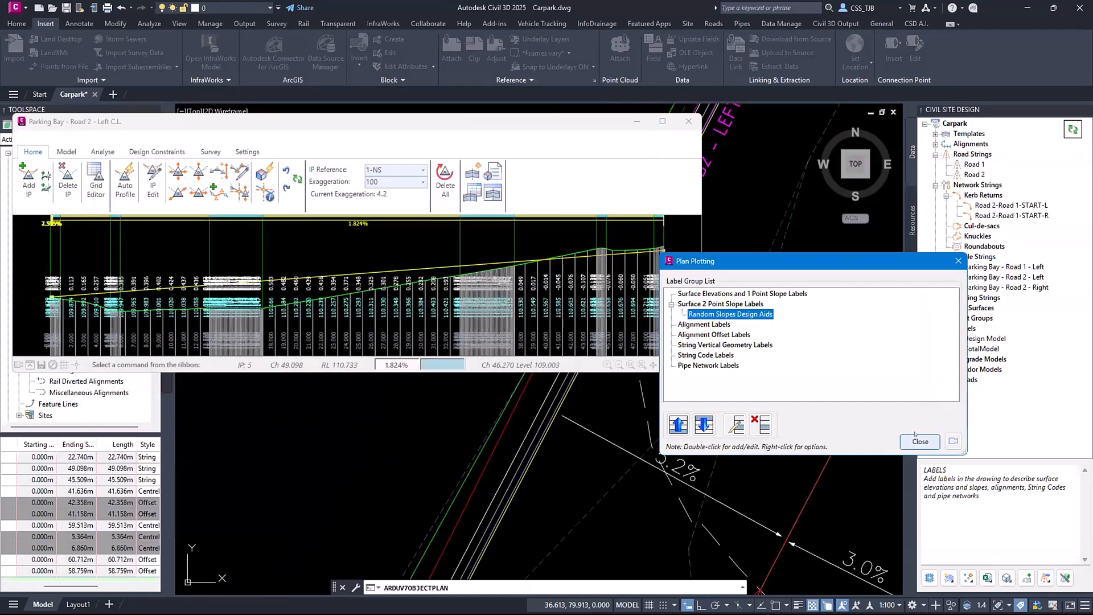
left_click(917, 440)
mouse_move(848, 555)
middle_mouse_down()
mouse_move(663, 459)
mouse_move(764, 553)
middle_mouse_up()
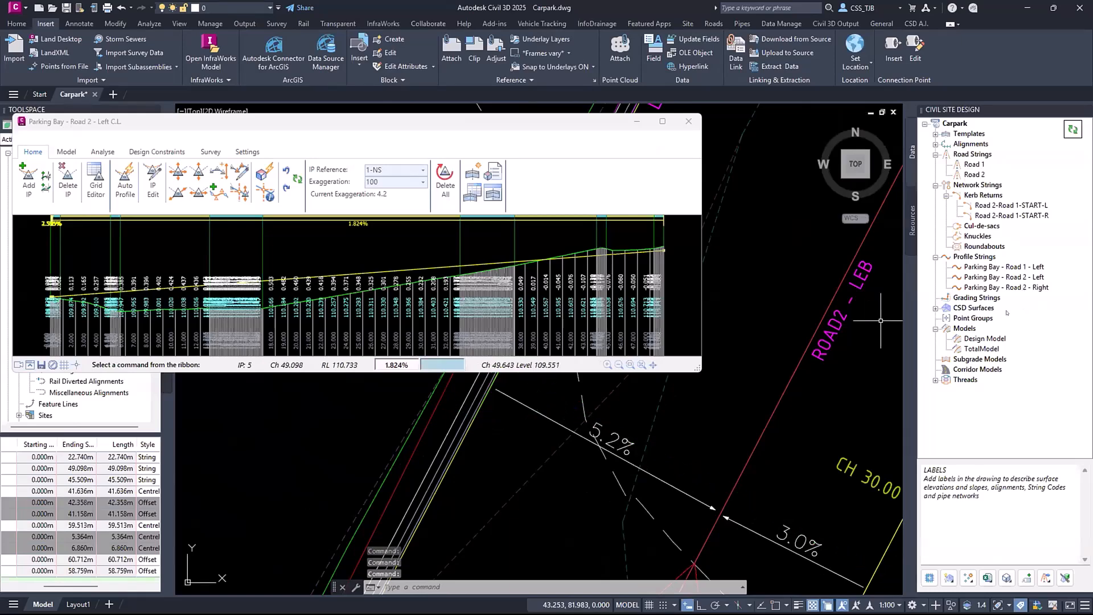
Add a Surface Extend model named Road 2 Left and base it on the Road 2 string
right_click(964, 329)
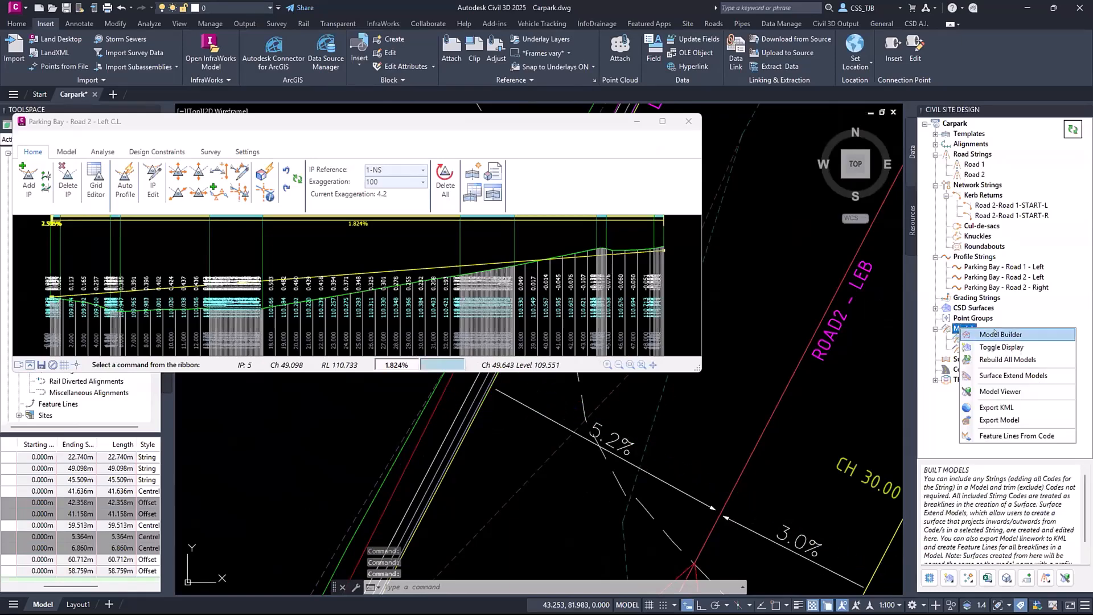
left_click(994, 376)
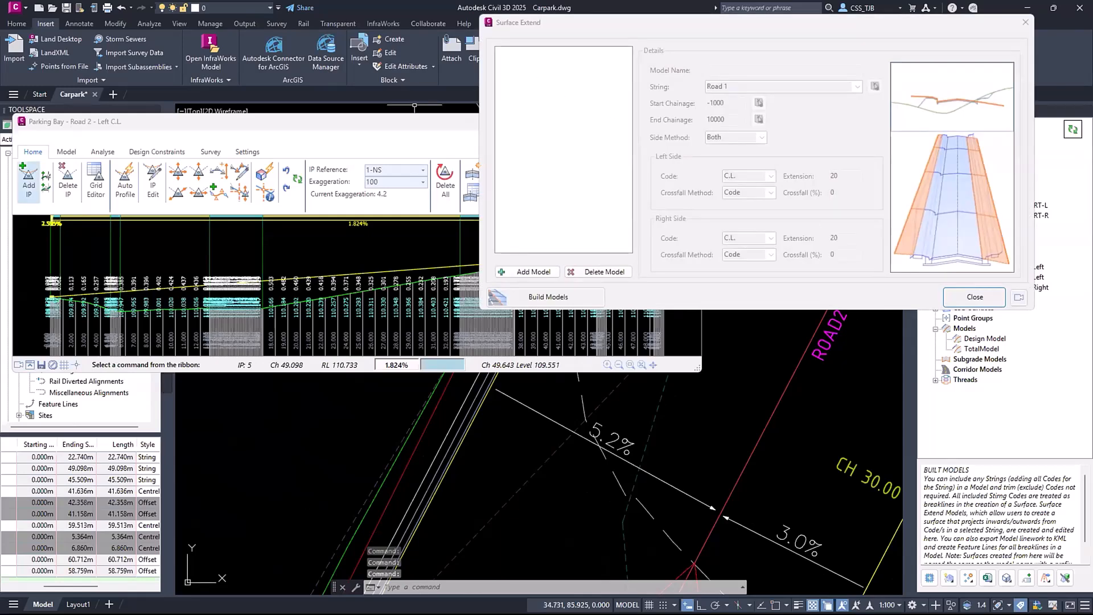
left_click(528, 272)
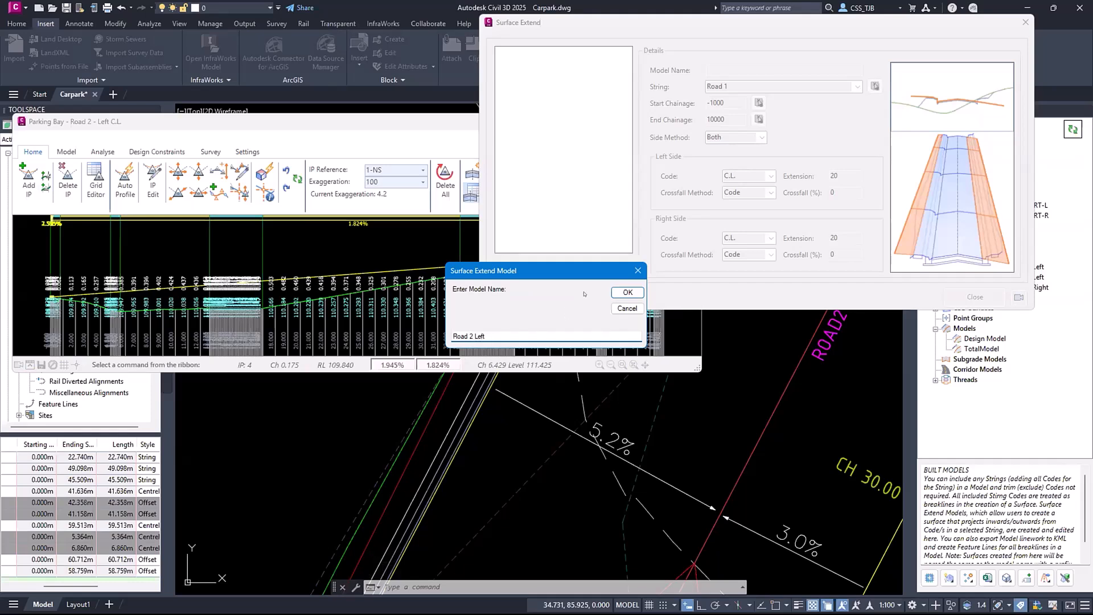
left_click(628, 292)
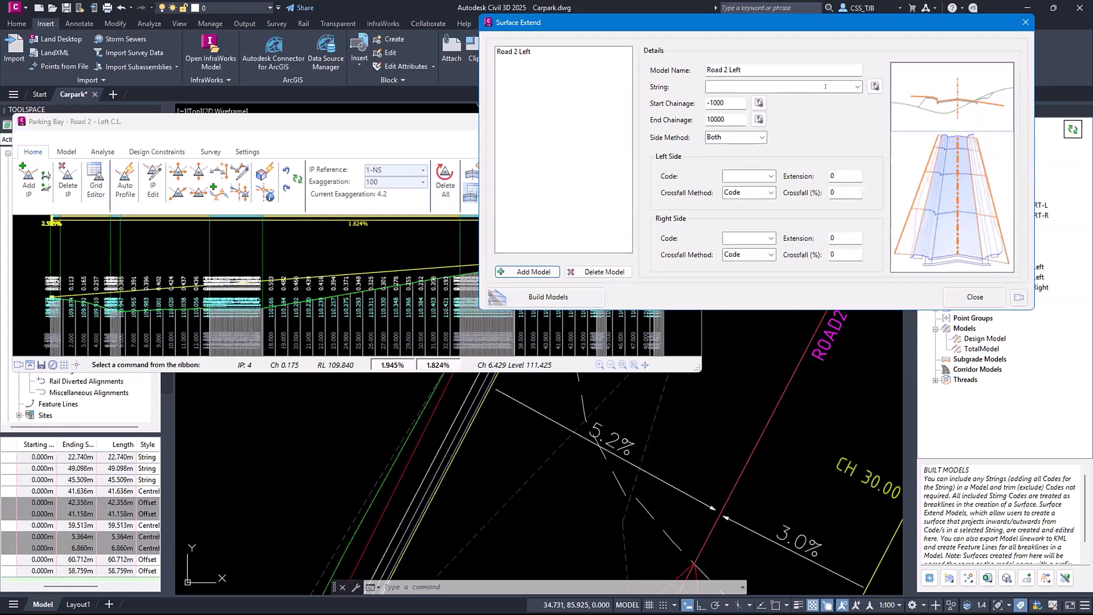
left_click(729, 87)
left_click(726, 115)
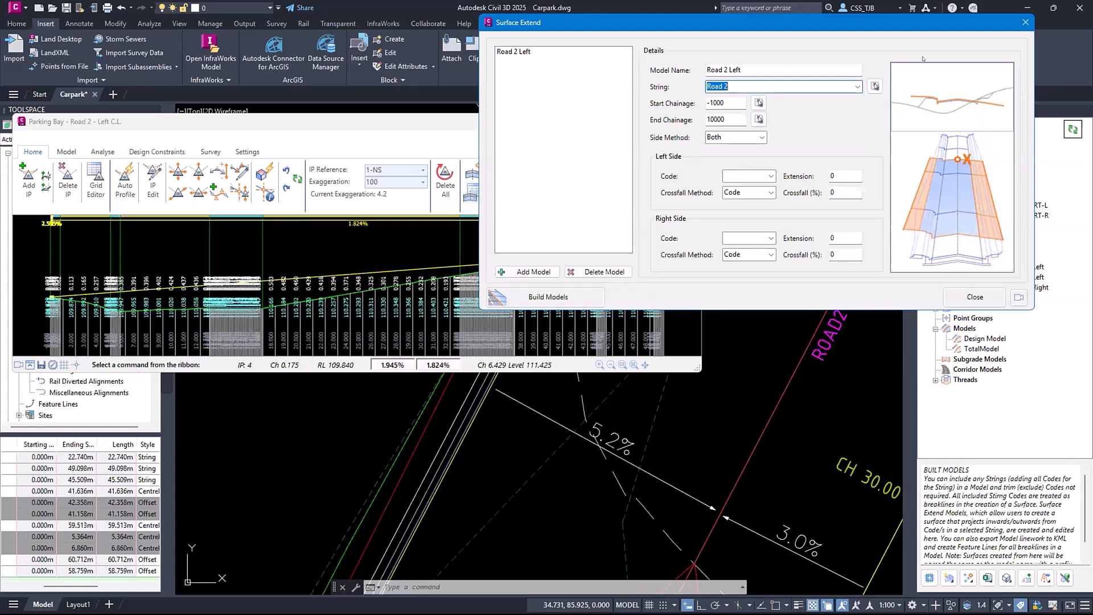
Set chainages 16 to 48, Left Only, code LEB and extension 10 for the Road 2 Left model, and build it
key("Tab")
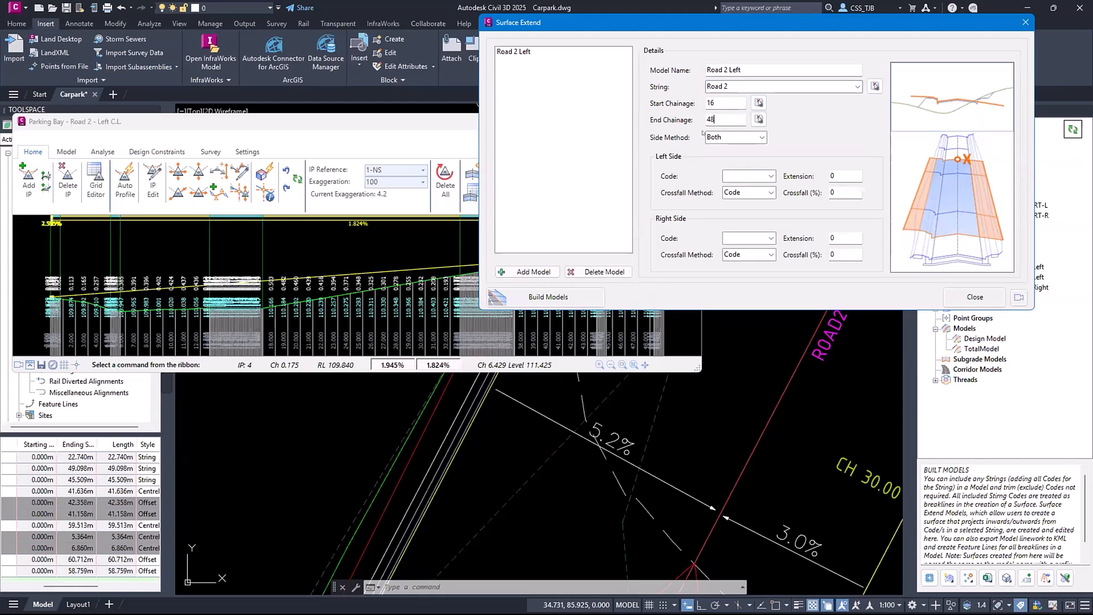
left_click(707, 136)
left_click(739, 157)
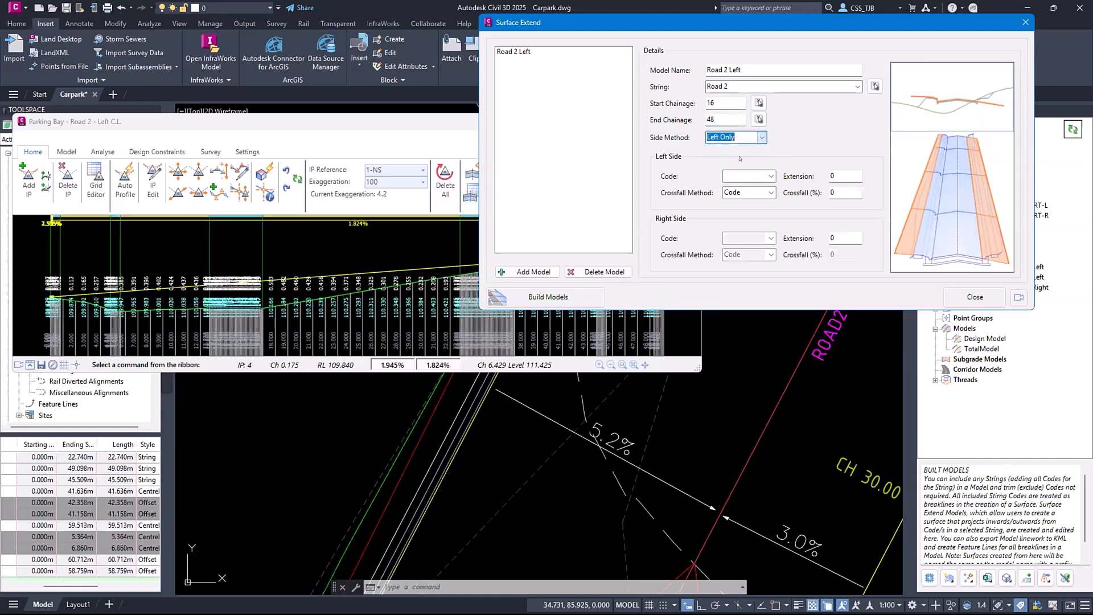
left_click(769, 176)
left_click(742, 222)
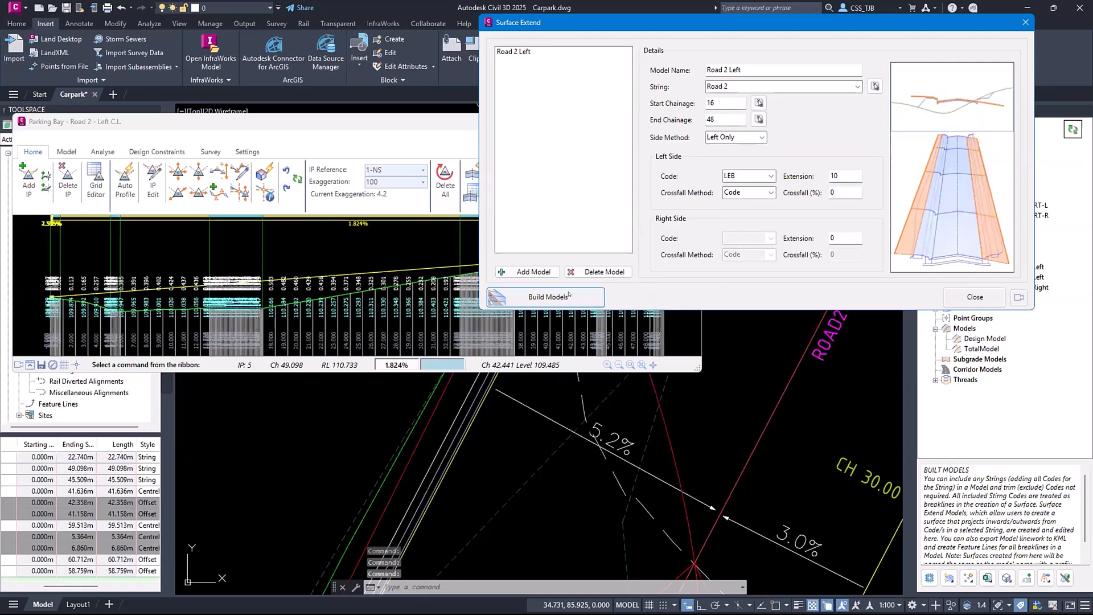
left_click(964, 300)
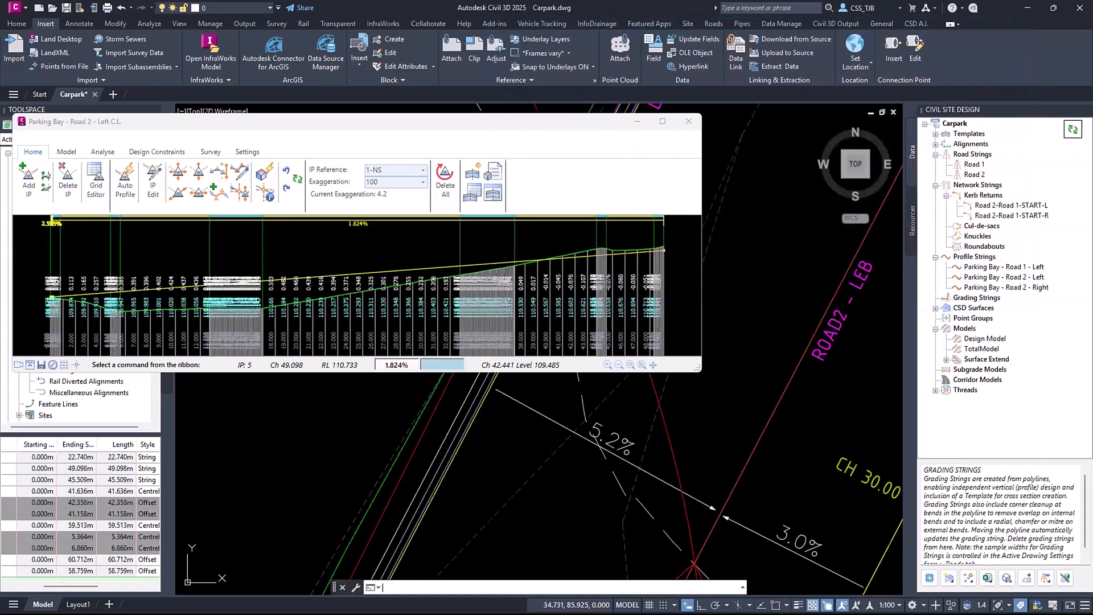
Locate the SE-Road 2 Left surface among the extended surfaces and turn on its triangle display in the plan
left_click(935, 309)
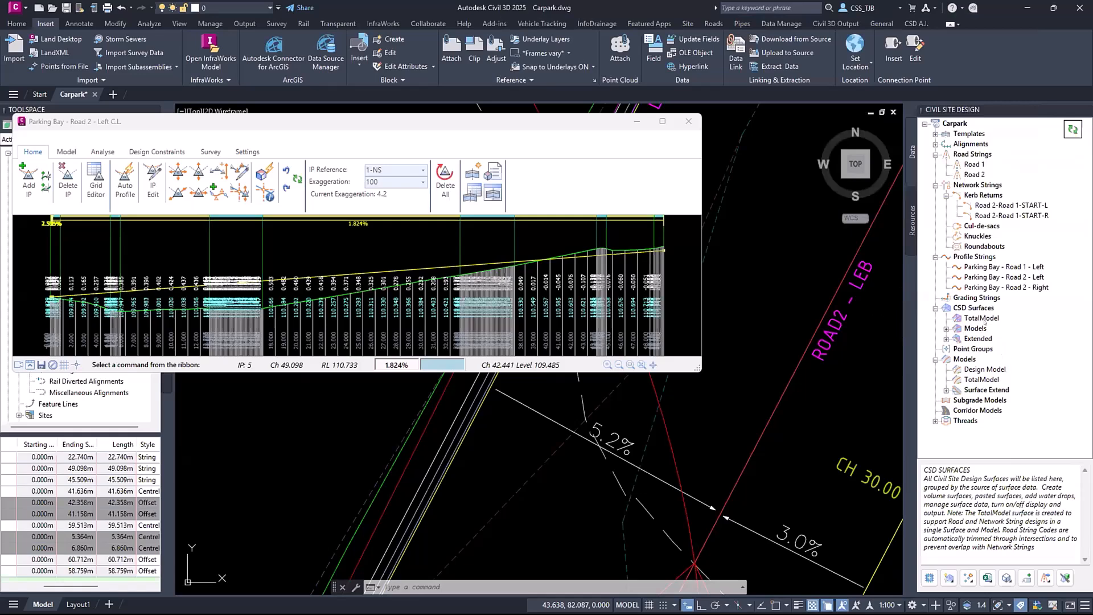
left_click(945, 339)
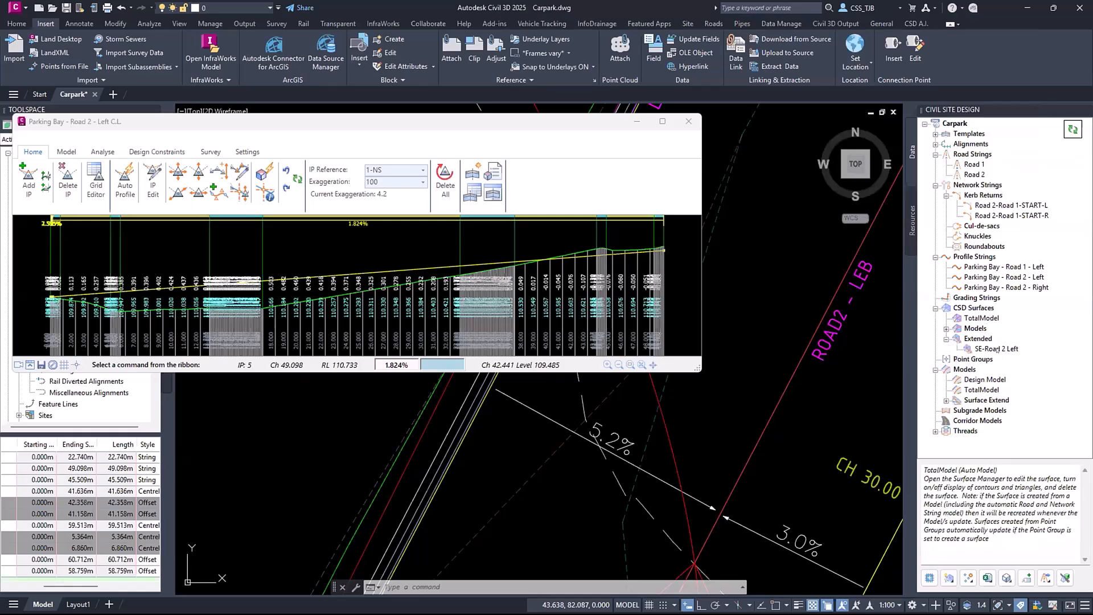
left_click(668, 433)
scroll(604, 473, "down", 7)
scroll(605, 474, "down", 4)
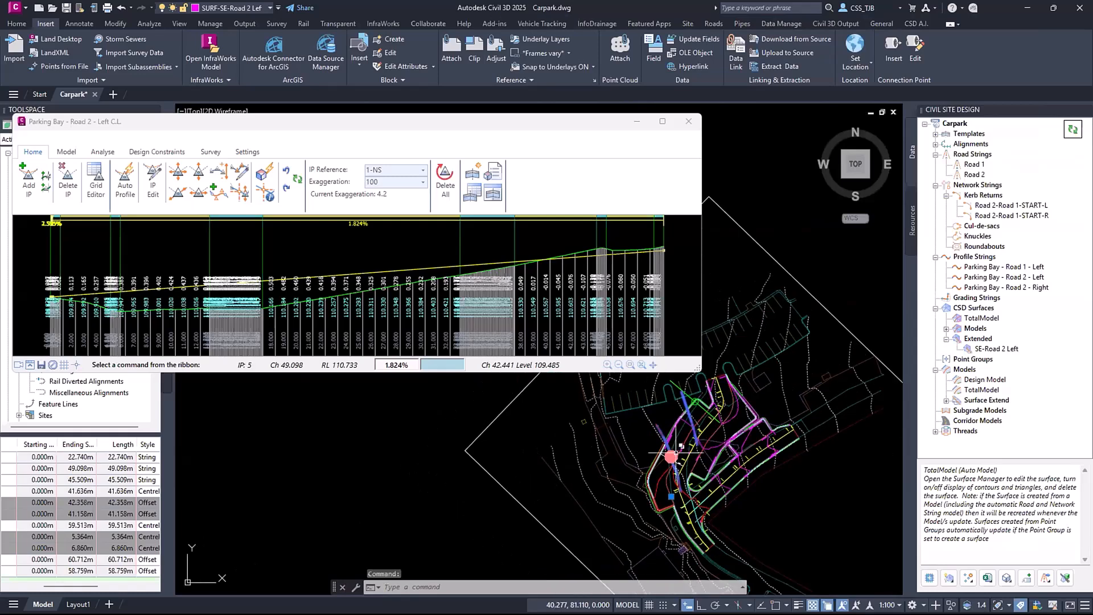
right_click(673, 459)
left_click(740, 530)
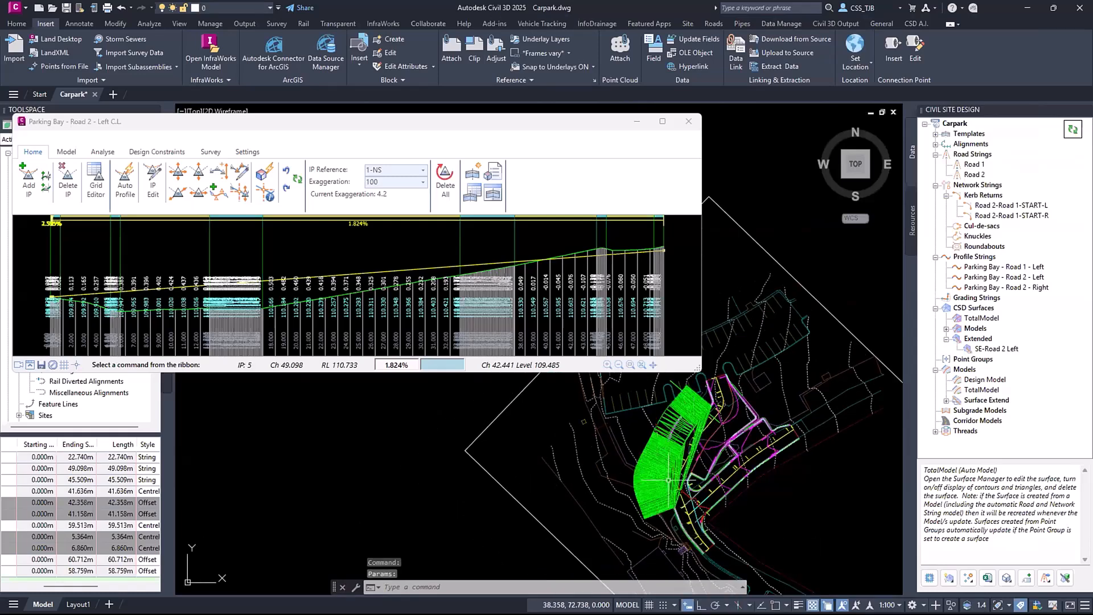
Inspect how far the SE-Road 2 Left triangles extend around the left parking bay, and turn the triangle display off
scroll(681, 528, "up", 5)
scroll(680, 534, "up", 4)
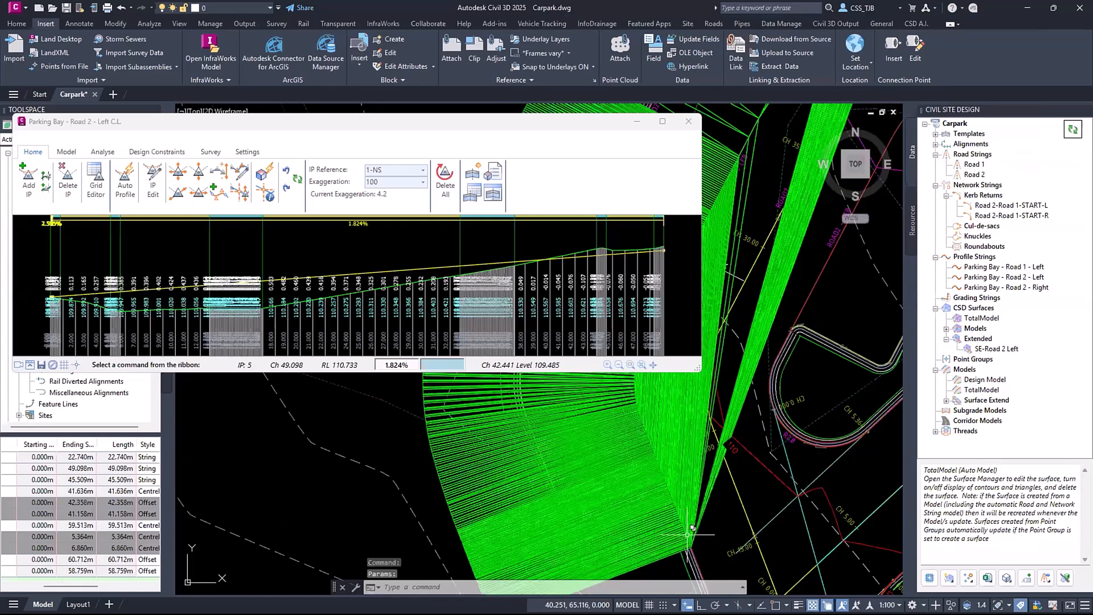
scroll(673, 506, "down", 4)
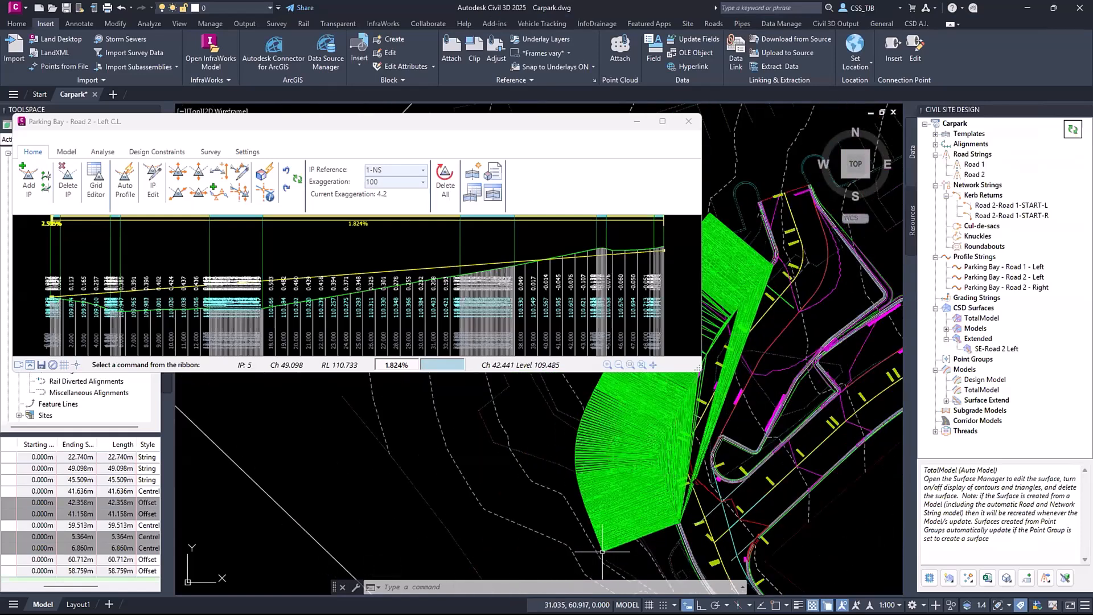
mouse_move(609, 380)
middle_mouse_down()
mouse_move(618, 499)
mouse_move(614, 490)
middle_mouse_up()
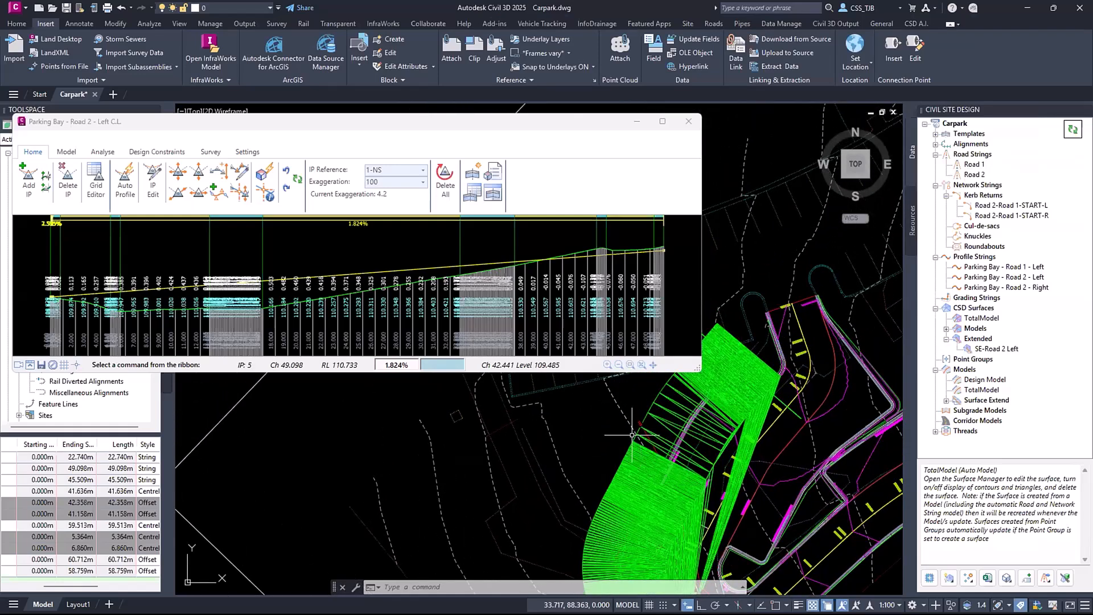
mouse_move(632, 435)
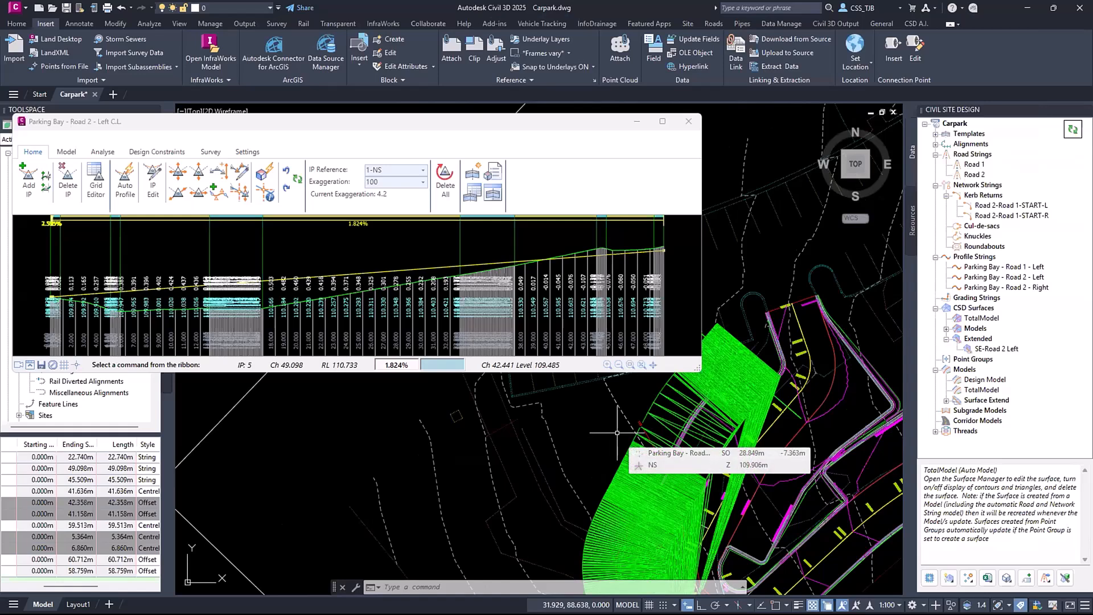
left_click(786, 397)
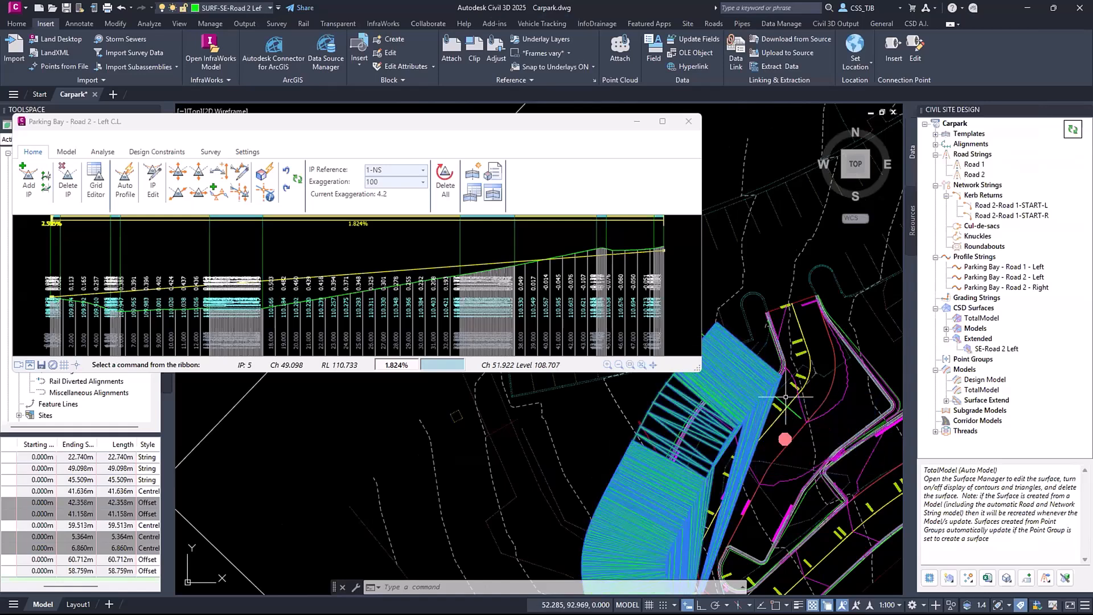
right_click(785, 439)
left_click(866, 513)
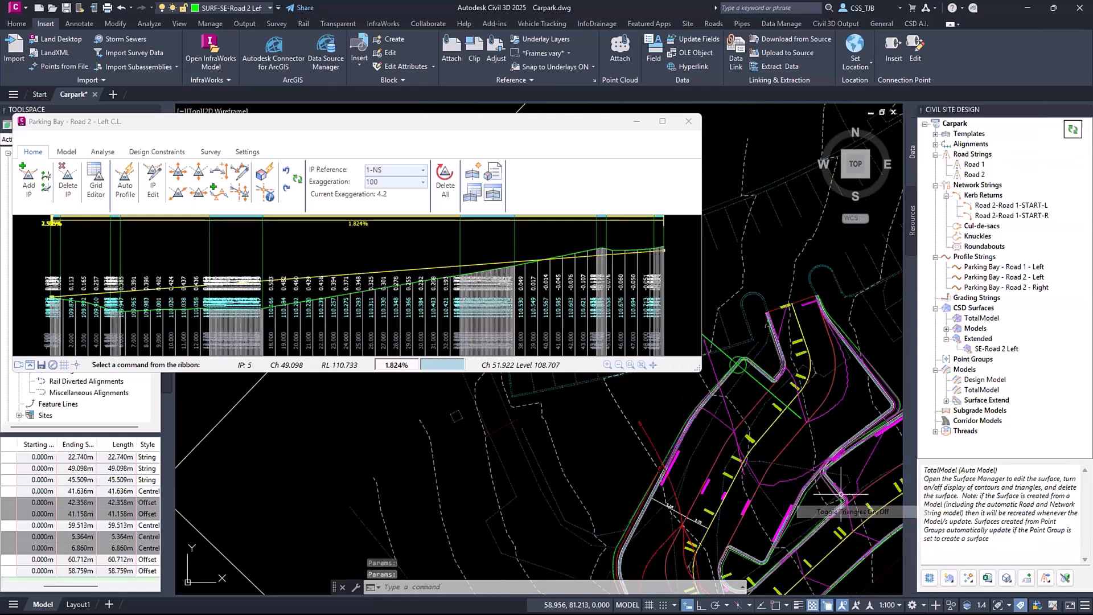
Turn off the contour display of the SE-Road 2 Left surface in the plan
left_click(677, 503)
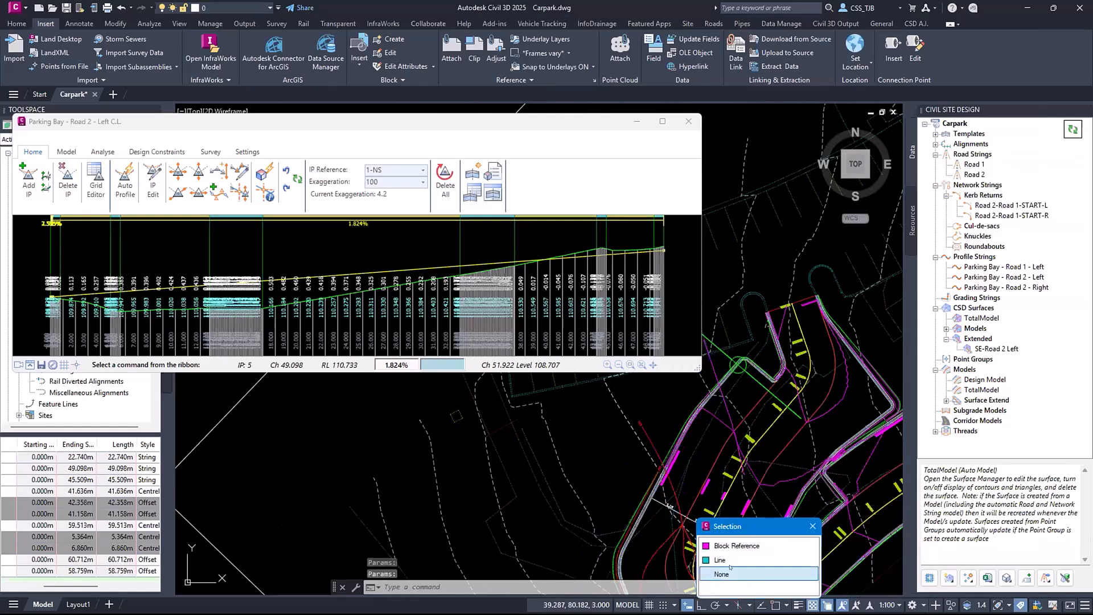
left_click(756, 546)
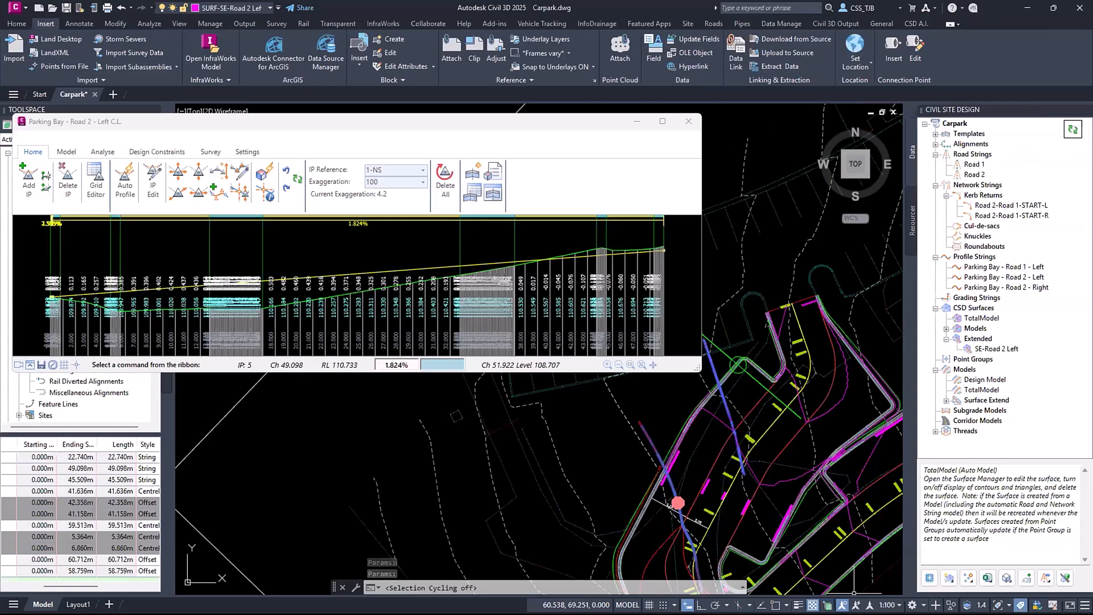
right_click(678, 502)
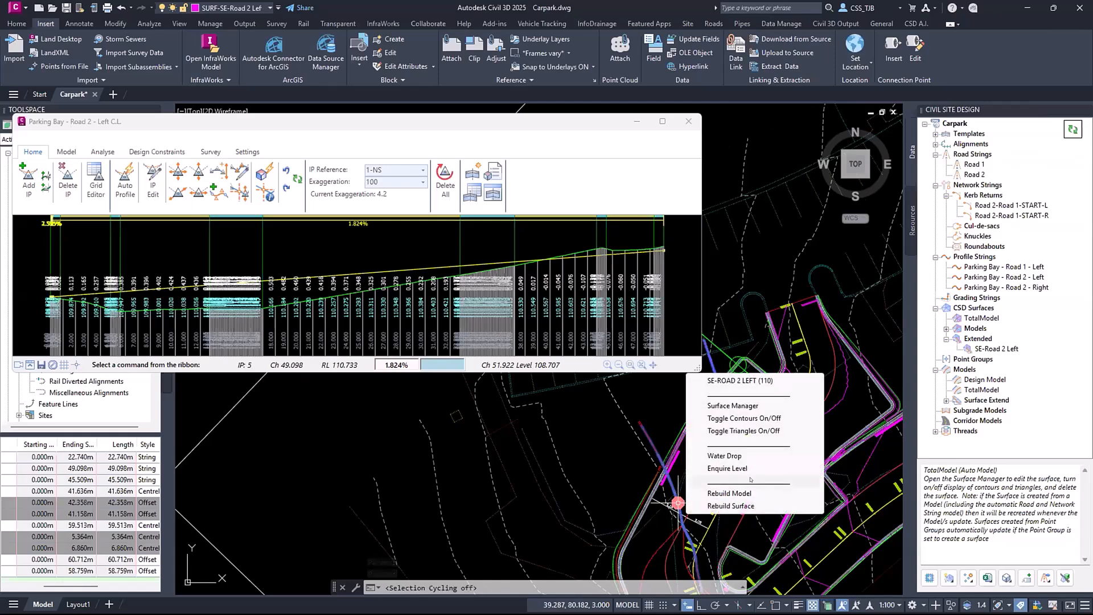
left_click(743, 419)
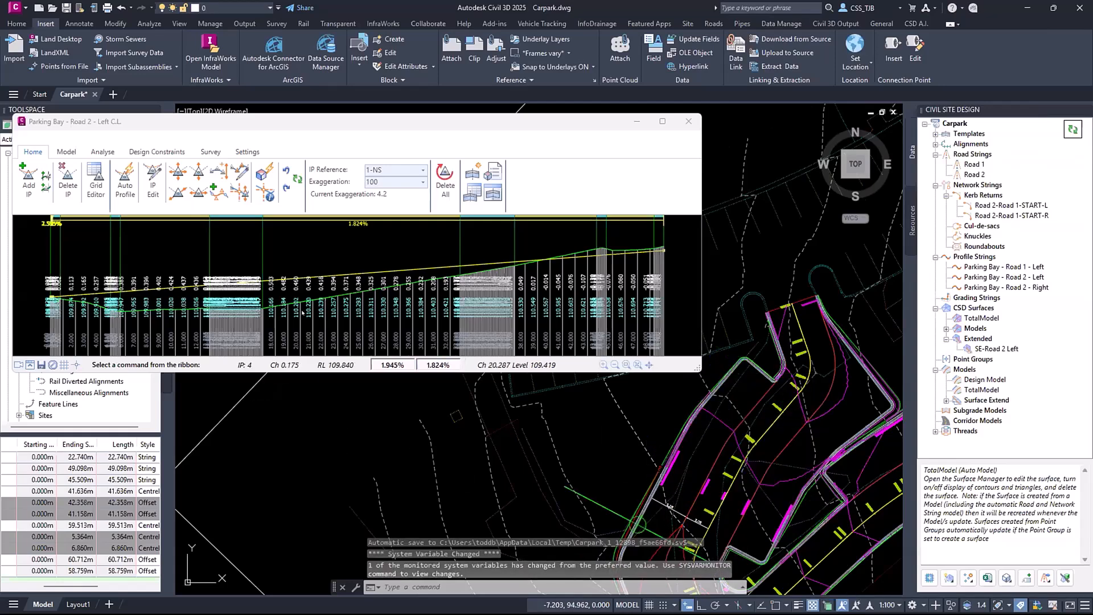
Add a Reference Surface entry using SE-Road 2 Left to the Parking Bay - Road 2 - Left Auto Profile, and calculate the profile
left_click(121, 122)
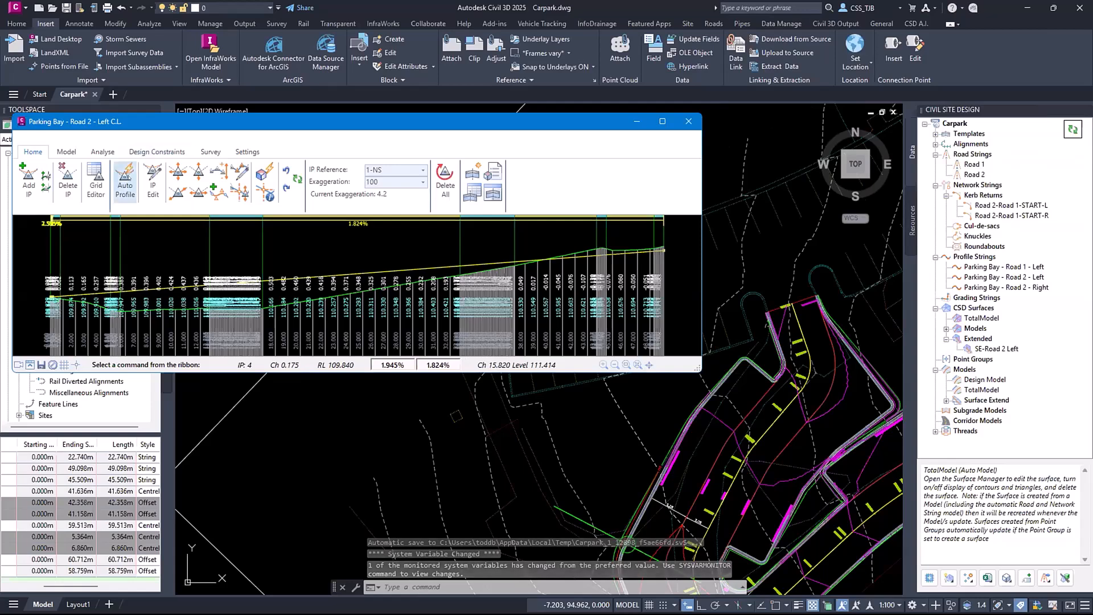
left_click(125, 181)
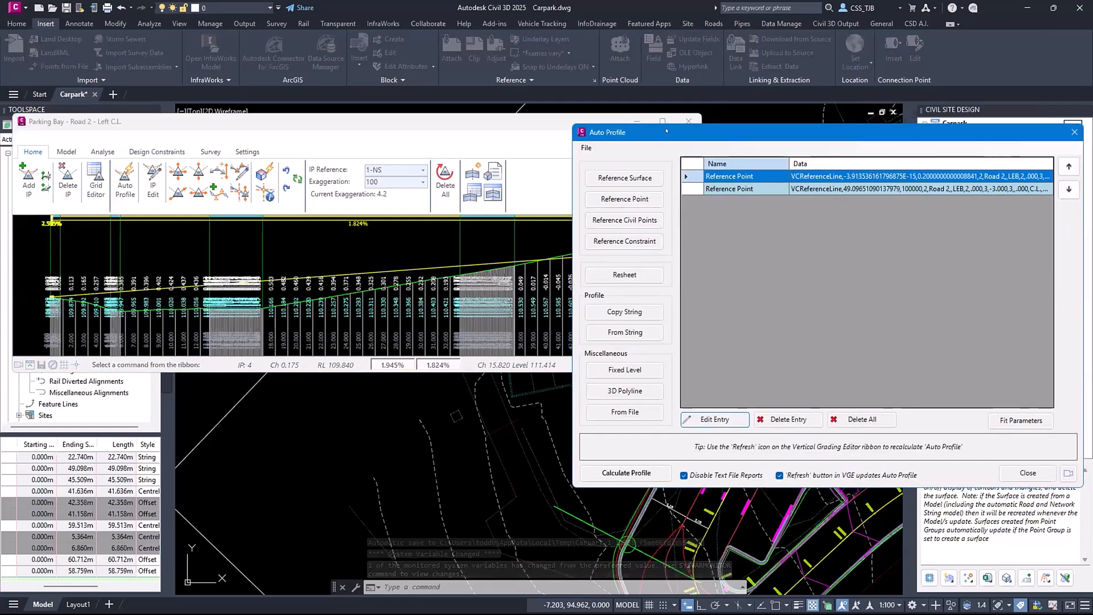
left_click_drag(678, 132, 445, 85)
left_click(397, 131)
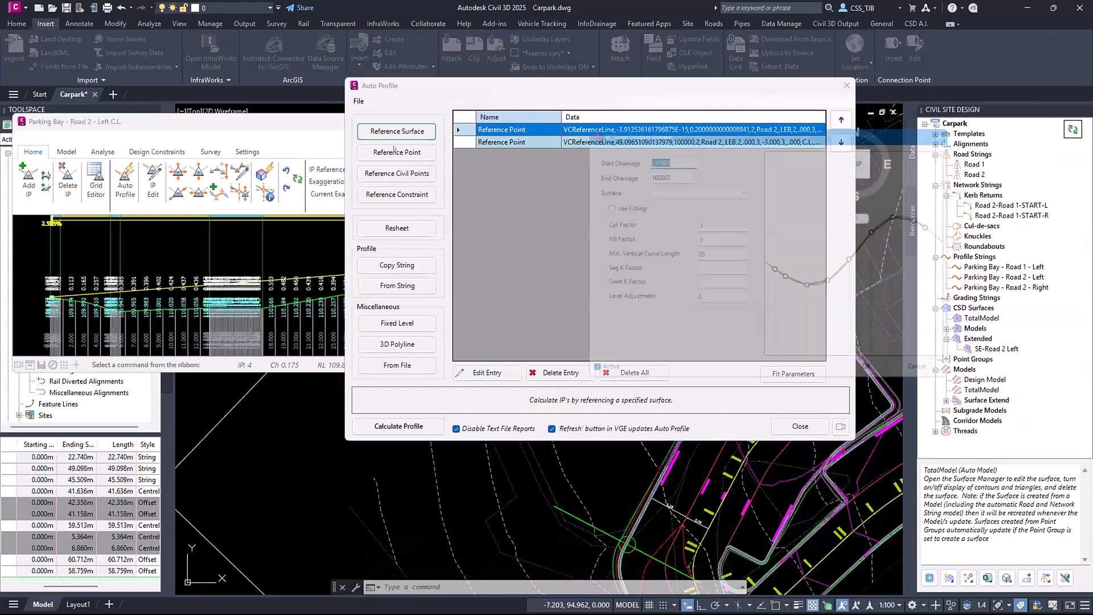
left_click(666, 185)
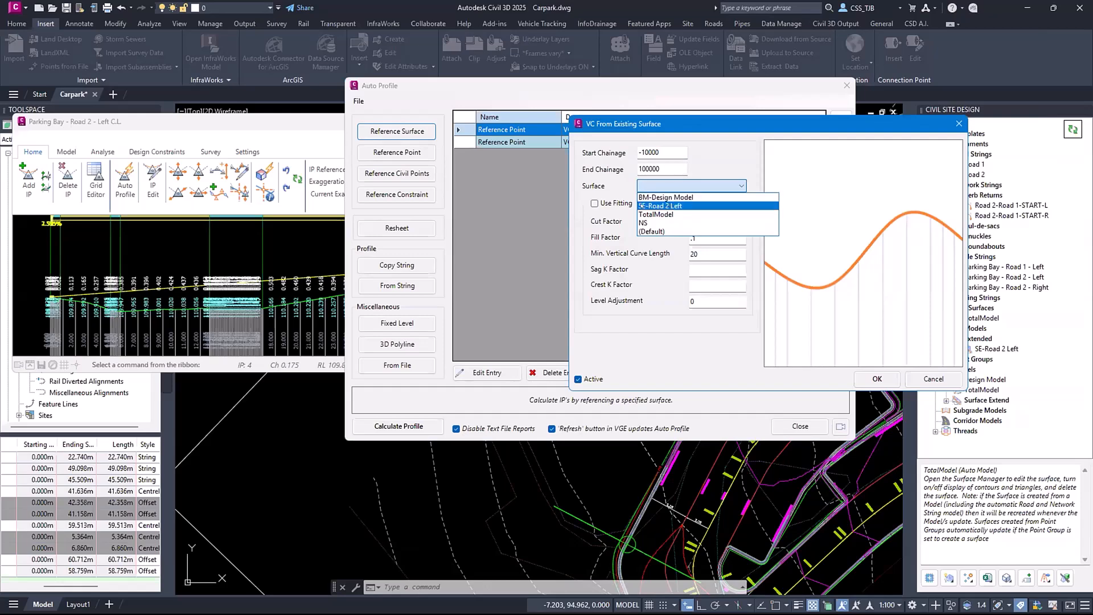
left_click(651, 206)
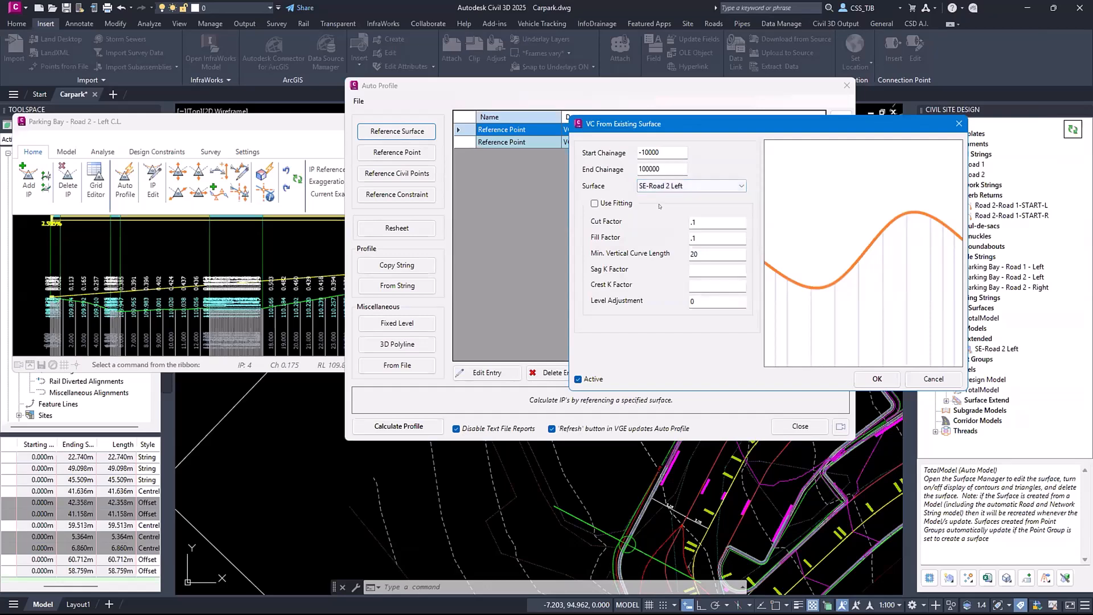
left_click(877, 379)
left_click(383, 425)
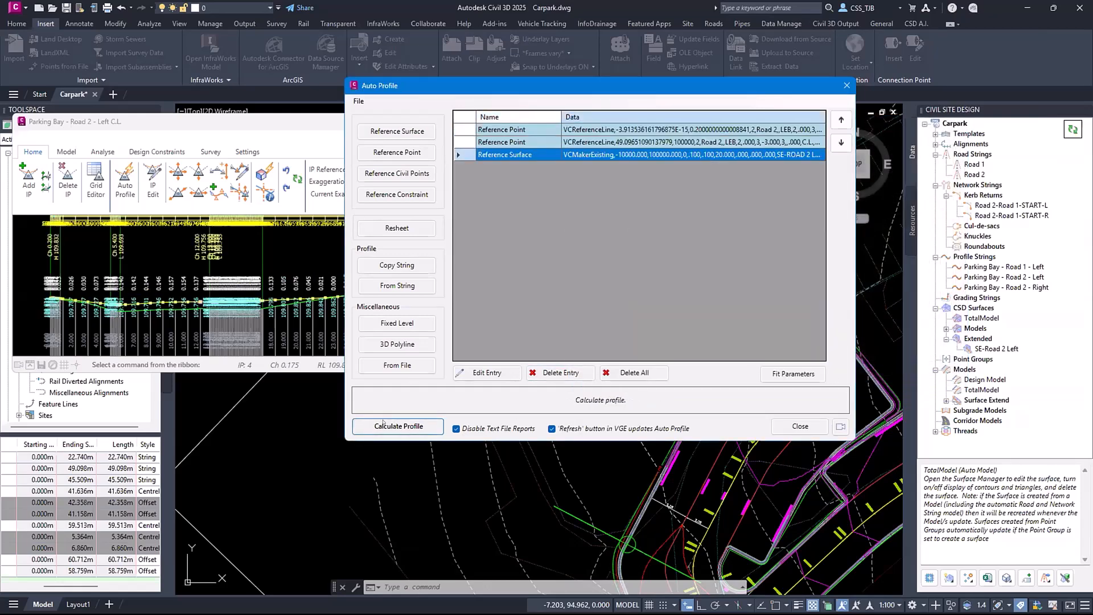
left_click(801, 427)
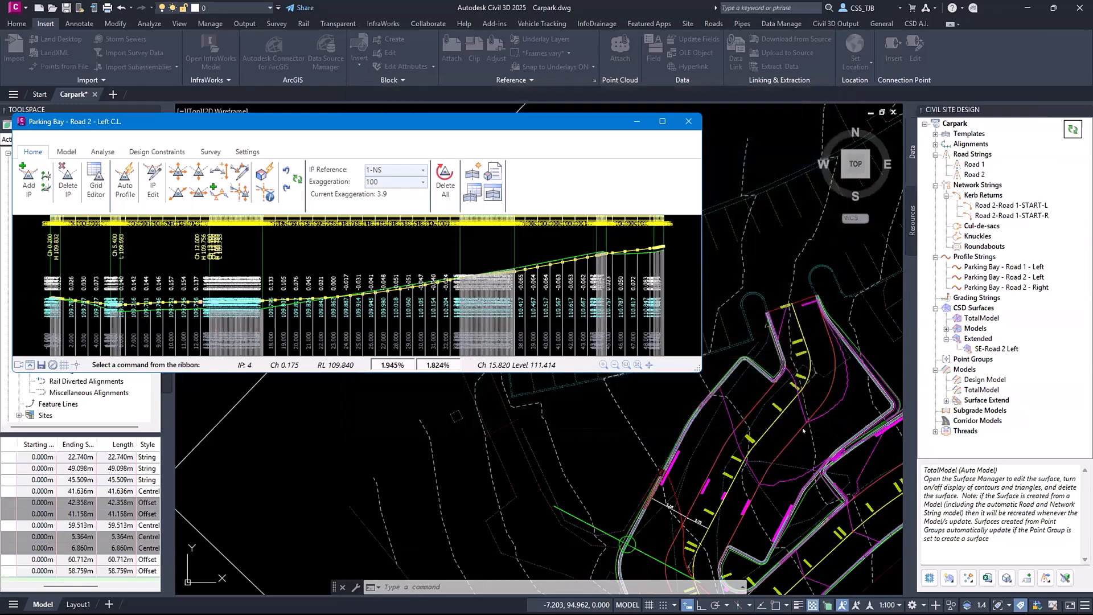
Refresh the Civil Site Design data and check the slope label and contours across the left parking bay
scroll(664, 515, "up", 3)
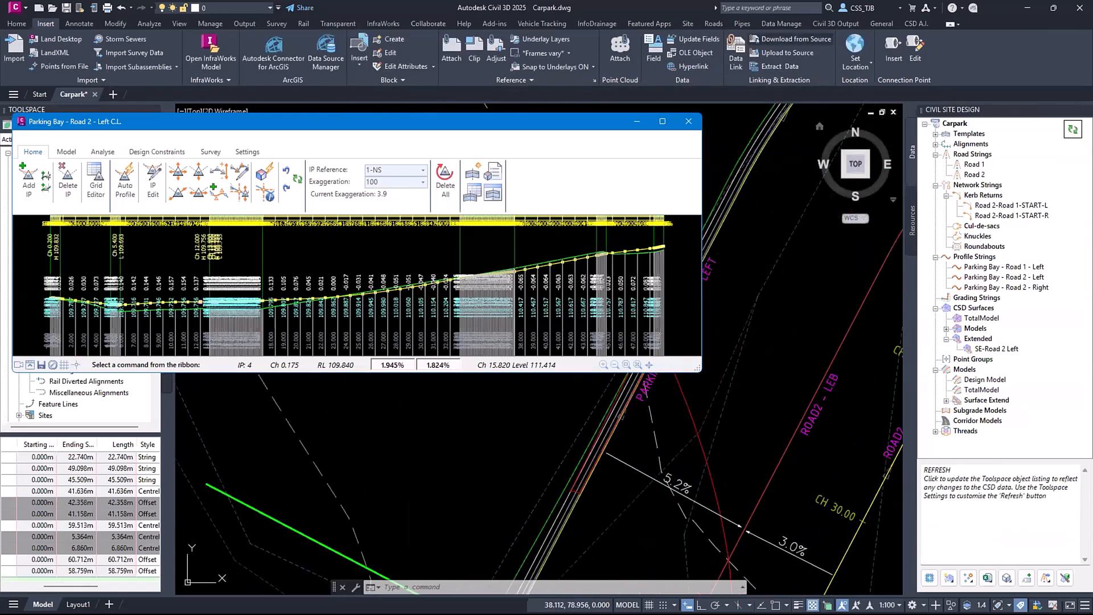
left_click(1072, 129)
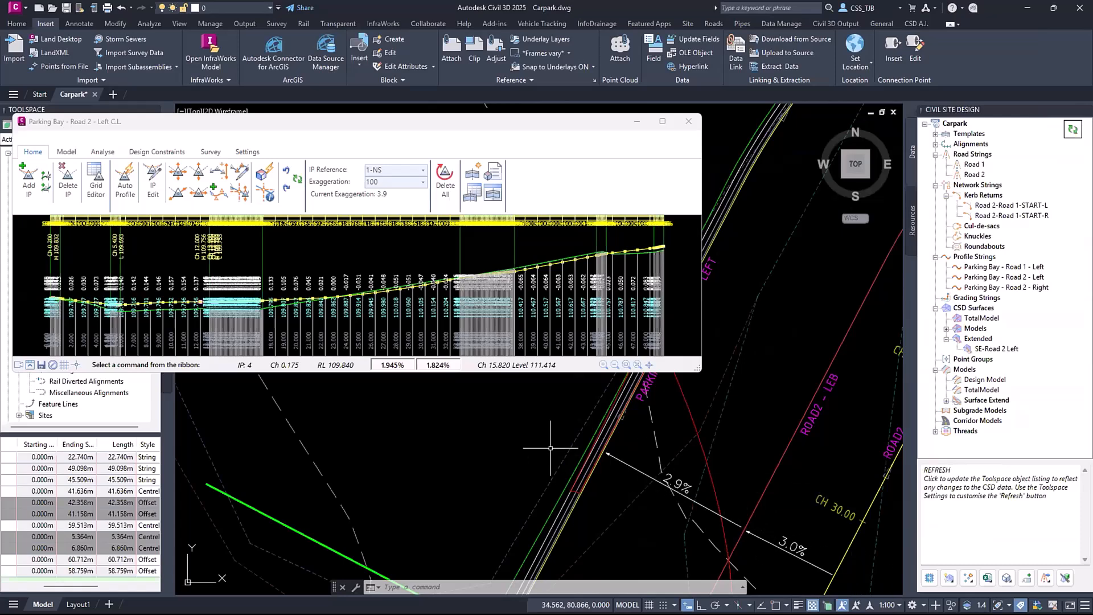
scroll(679, 483, "down", 4)
left_click(676, 455)
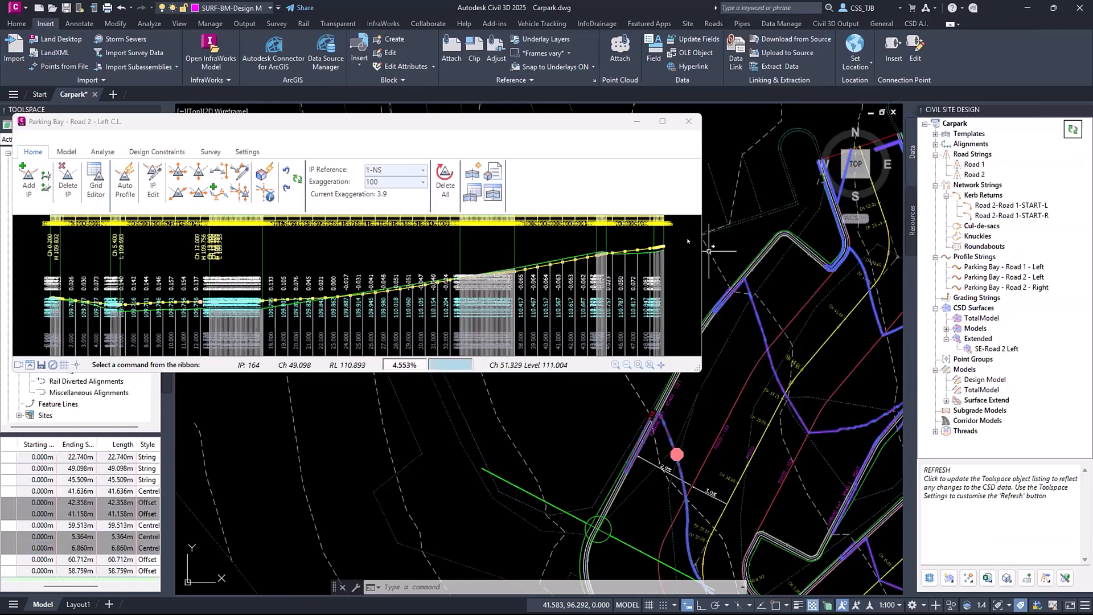
key("Escape")
key("Escape")
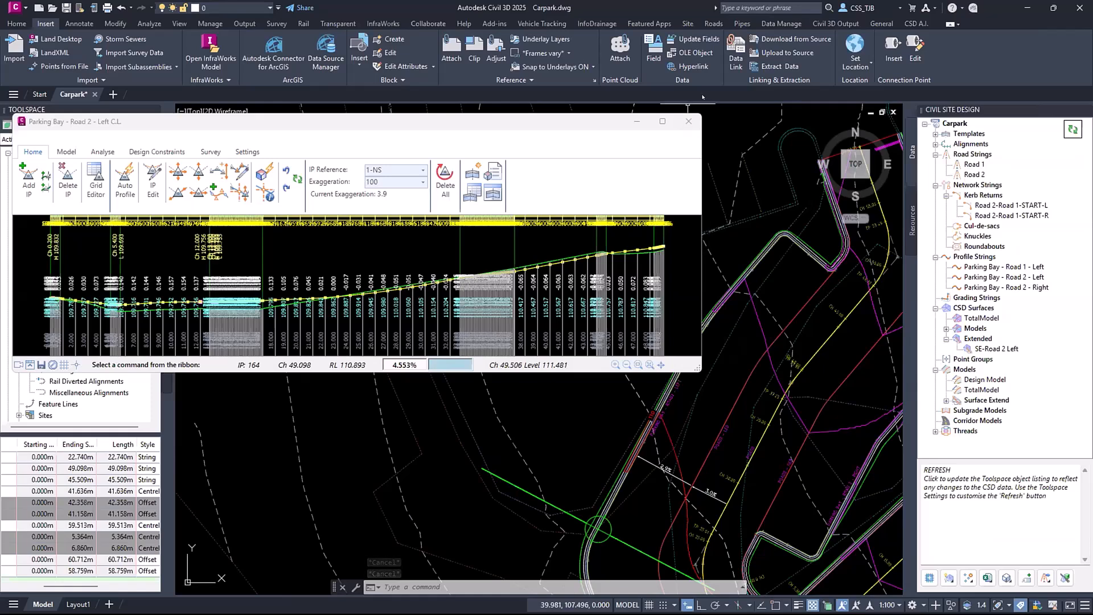
Close the Parking Bay - Road 2 - Left profile and open the Parking Bay - Road 2 - Right profile for vertical editing
left_click(689, 121)
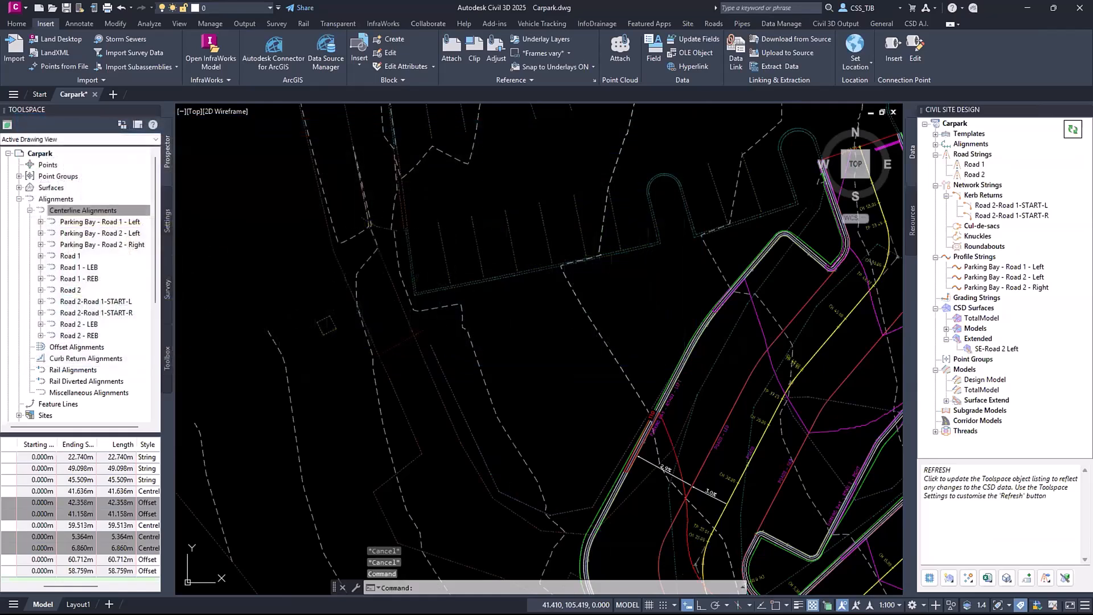
left_click(594, 331)
left_click(619, 313)
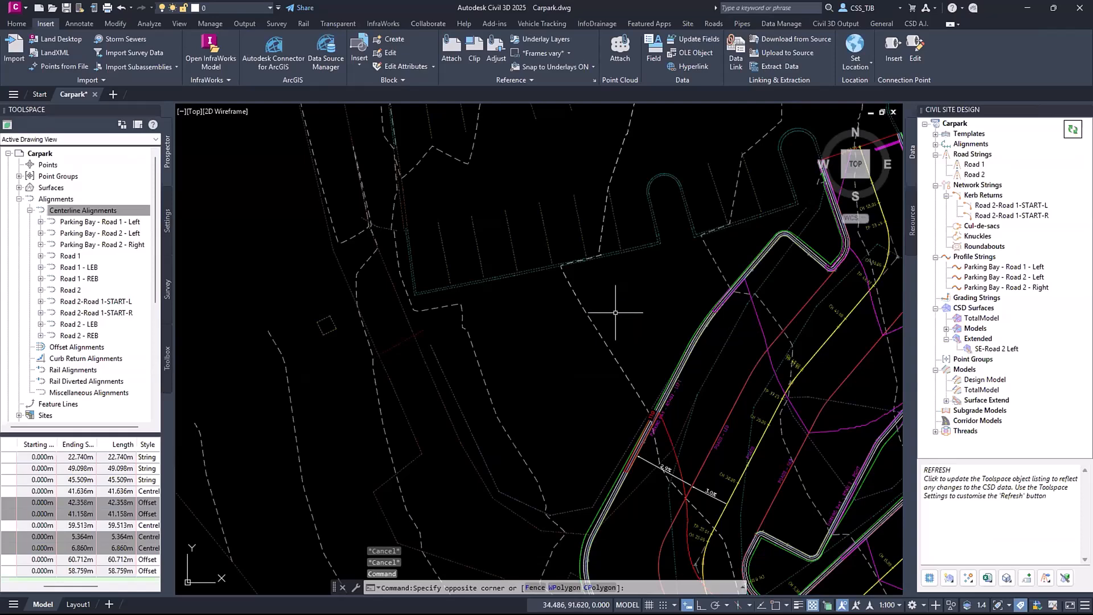
middle_click_drag(669, 298, 331, 197)
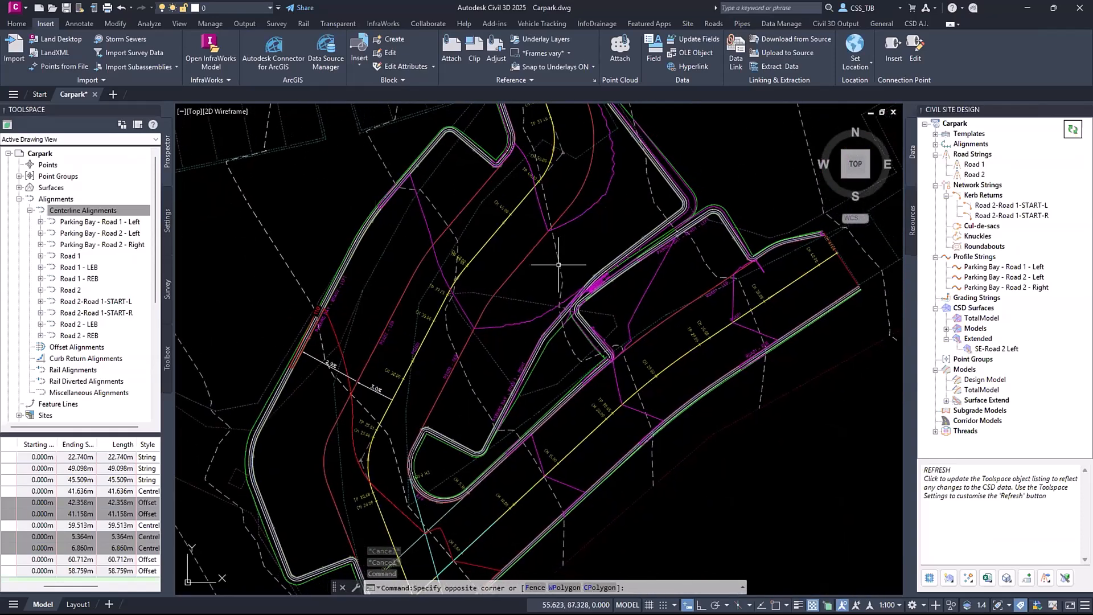
scroll(570, 256, "down", 2)
scroll(582, 244, "up", 3)
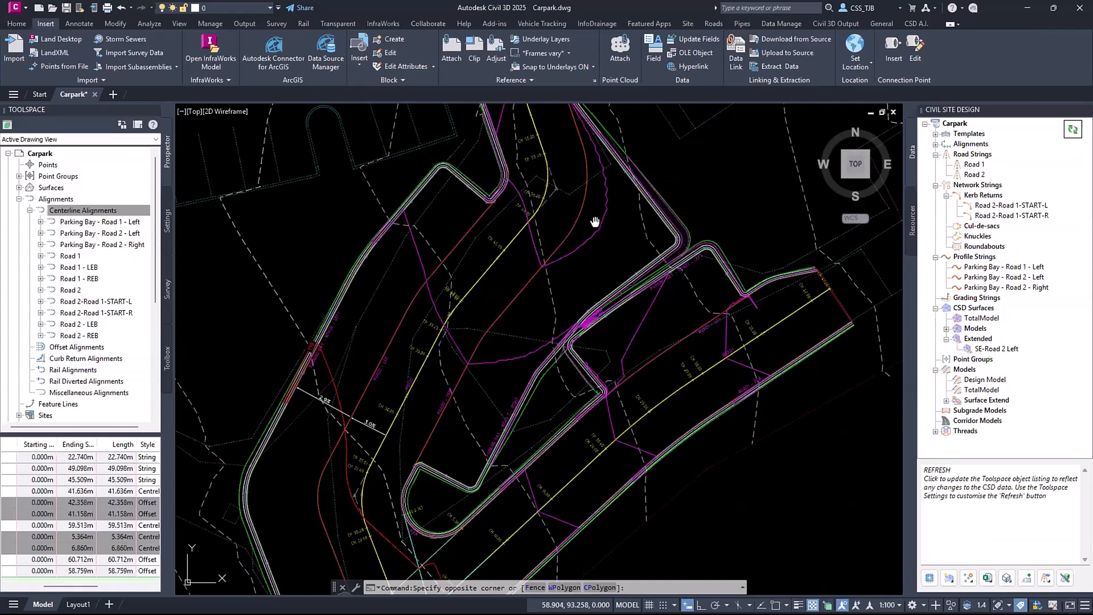
middle_click_drag(660, 182, 727, 225)
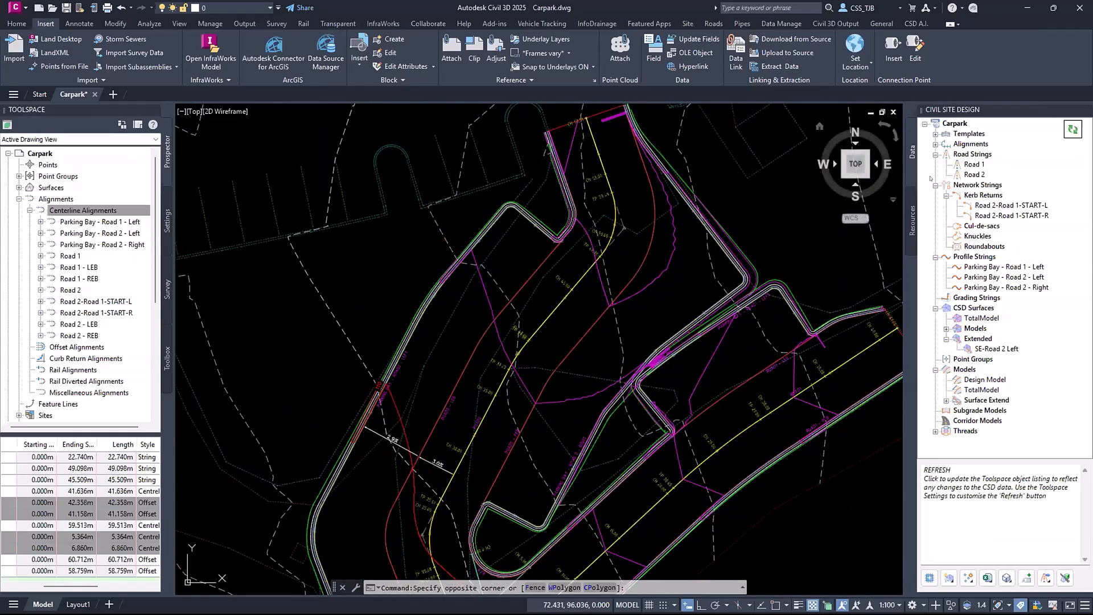
right_click(1003, 287)
left_click(1022, 294)
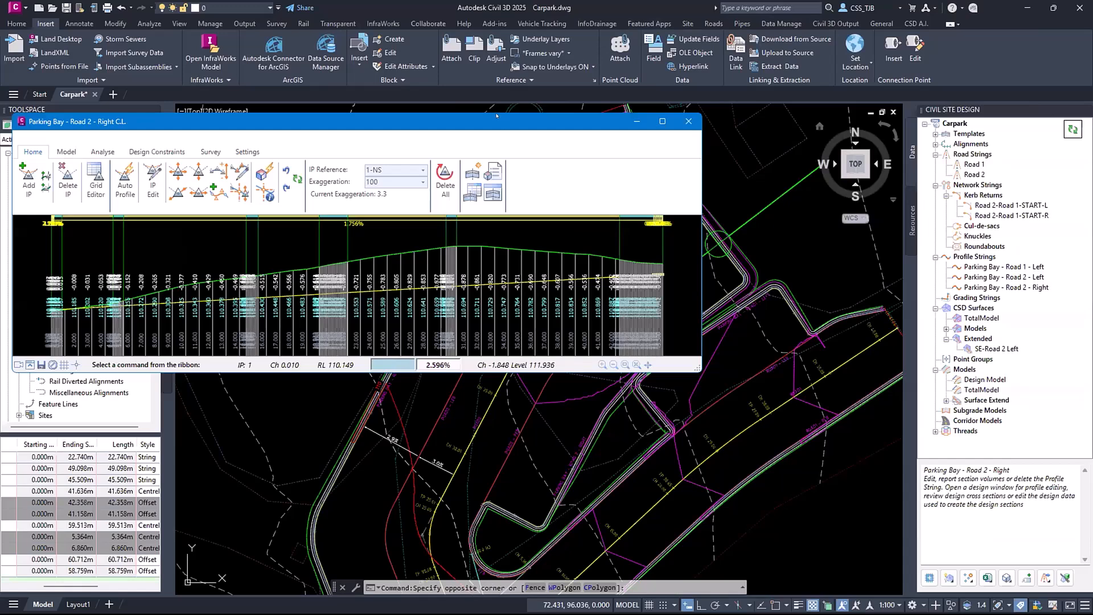
left_click_drag(496, 116, 508, 30)
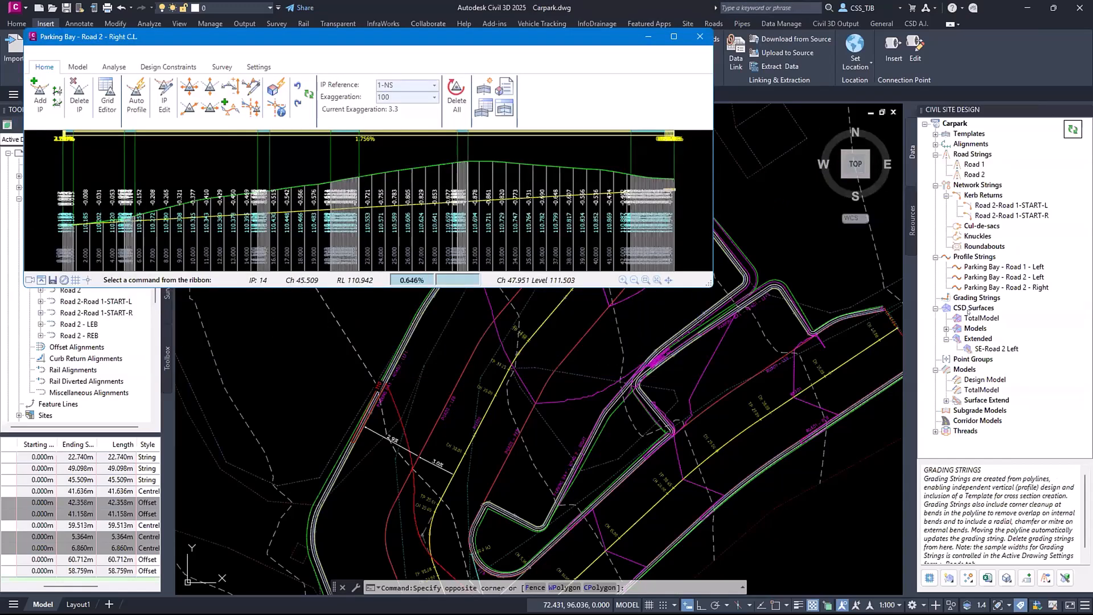
Add a Surface Extend model named Road 2 Right and base it on the Road 2 string
right_click(967, 369)
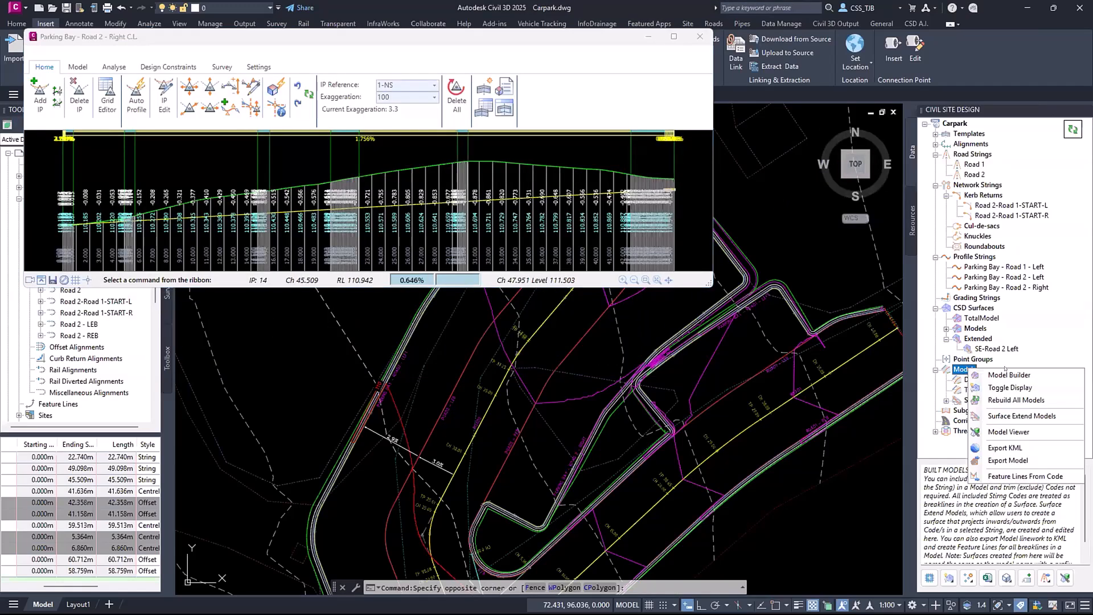
left_click(1015, 415)
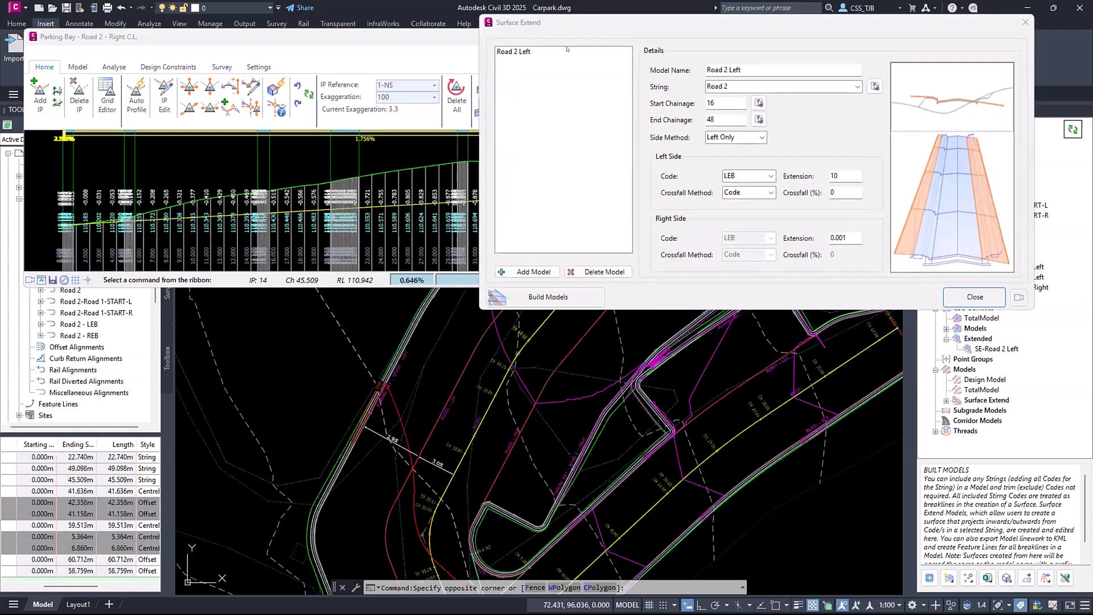
left_click(528, 272)
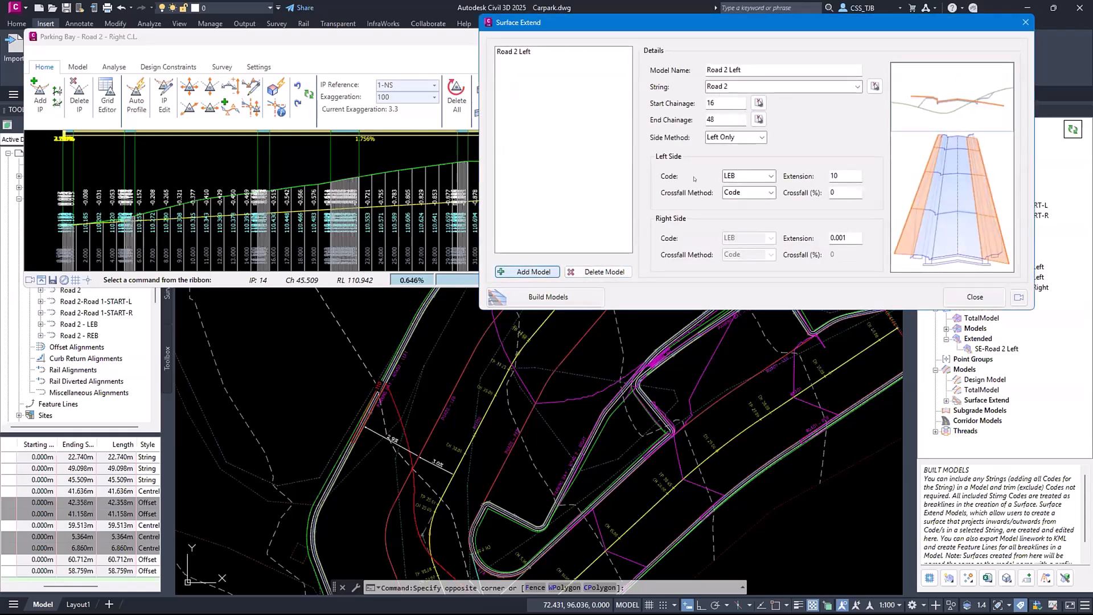
type("Road ")
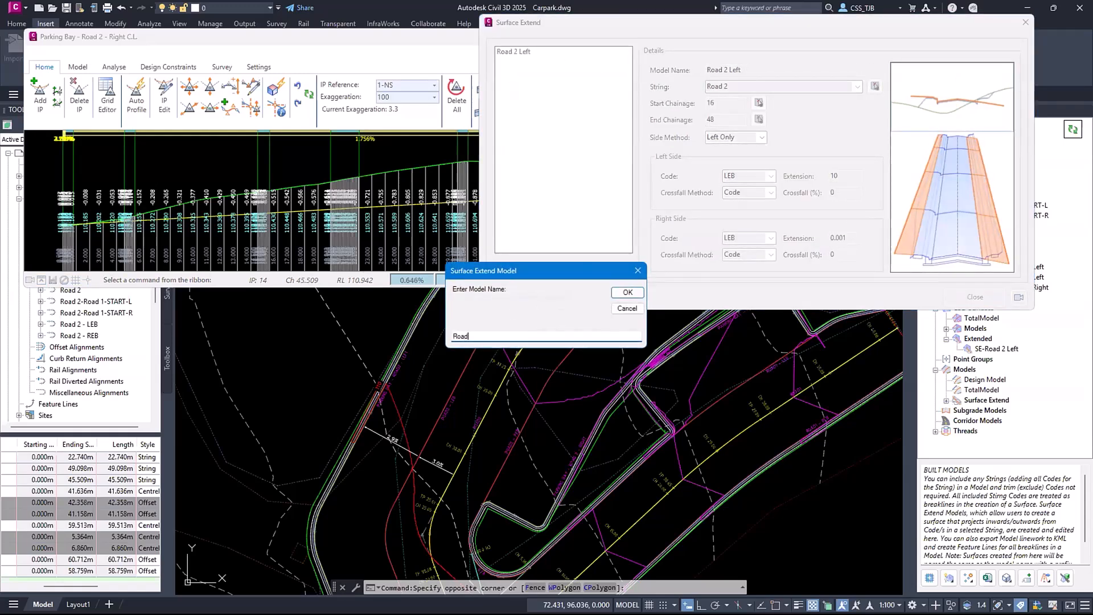
type("2 Right")
left_click(627, 292)
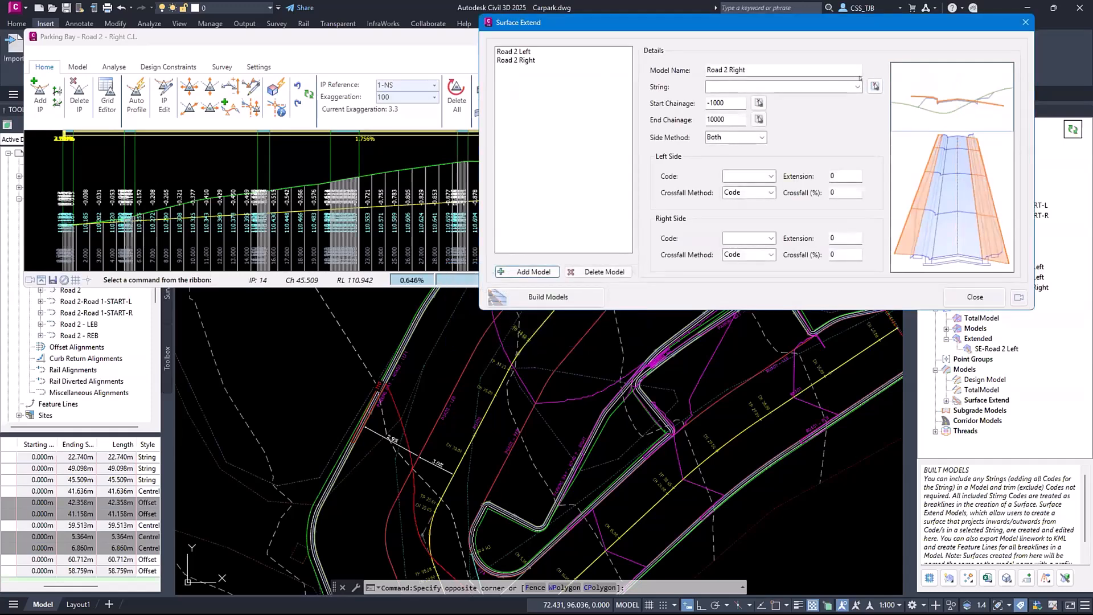
left_click(784, 86)
left_click(719, 115)
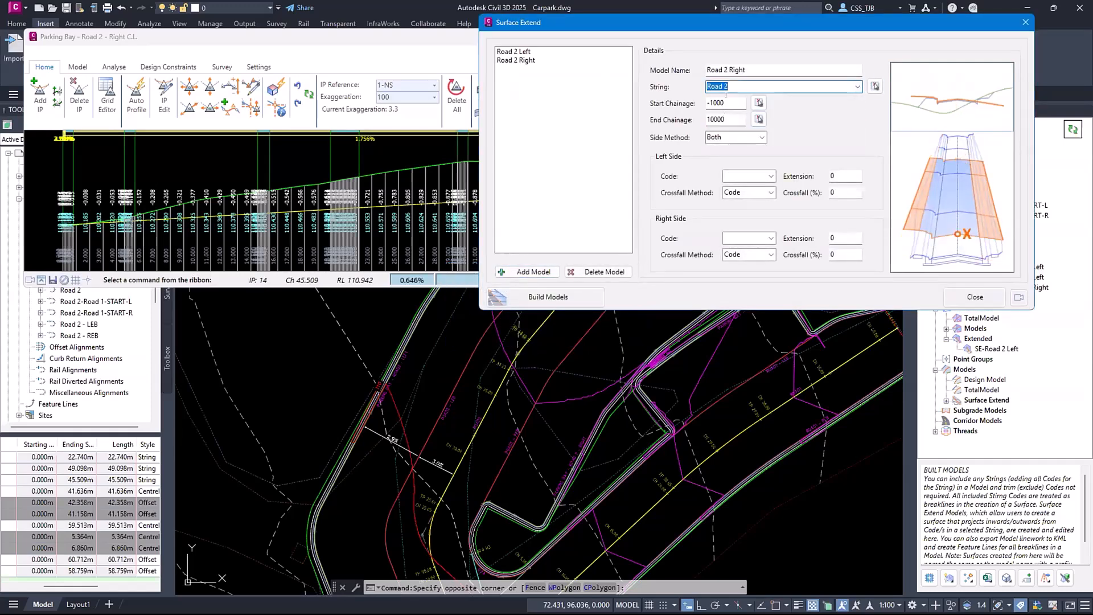
Limit the Road 2 Right model to chainages 27 to 60 and set its side method to Right Only
double_click(719, 103)
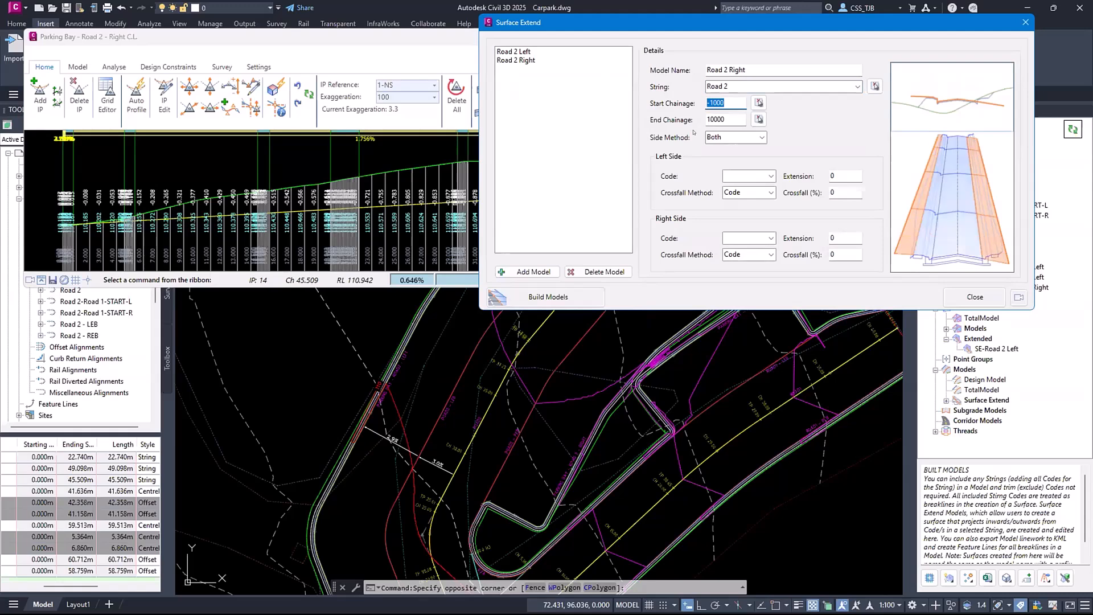
type("27")
key("Tab")
type("60")
key("Tab")
left_click(750, 139)
left_click(735, 167)
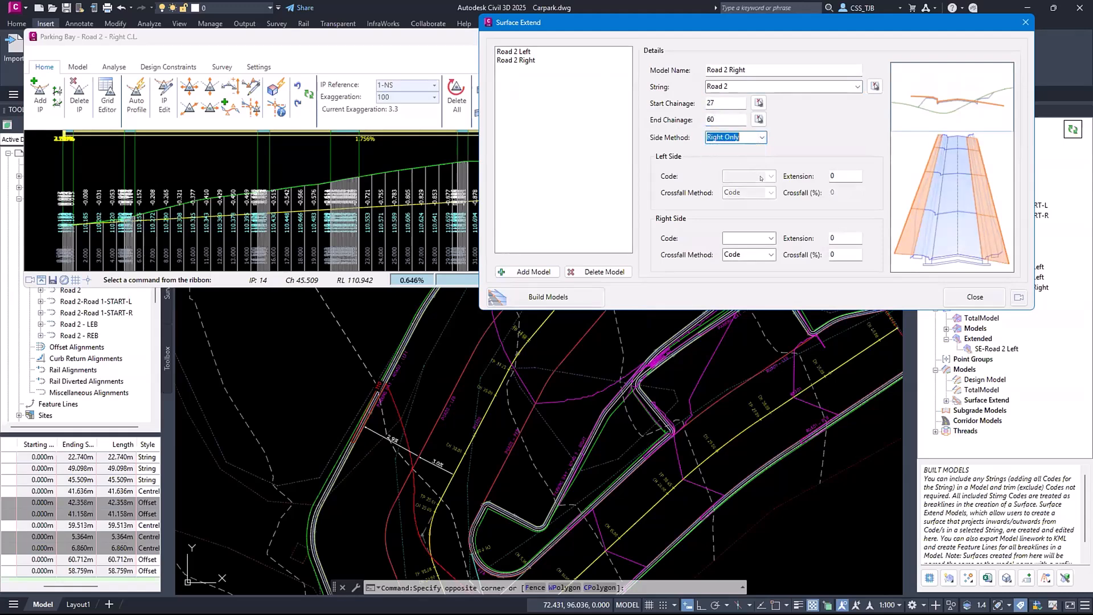
Extend the Road 2 Right model 12 m from right-side code REB with the Code crossfall method, and build the models
left_click(770, 239)
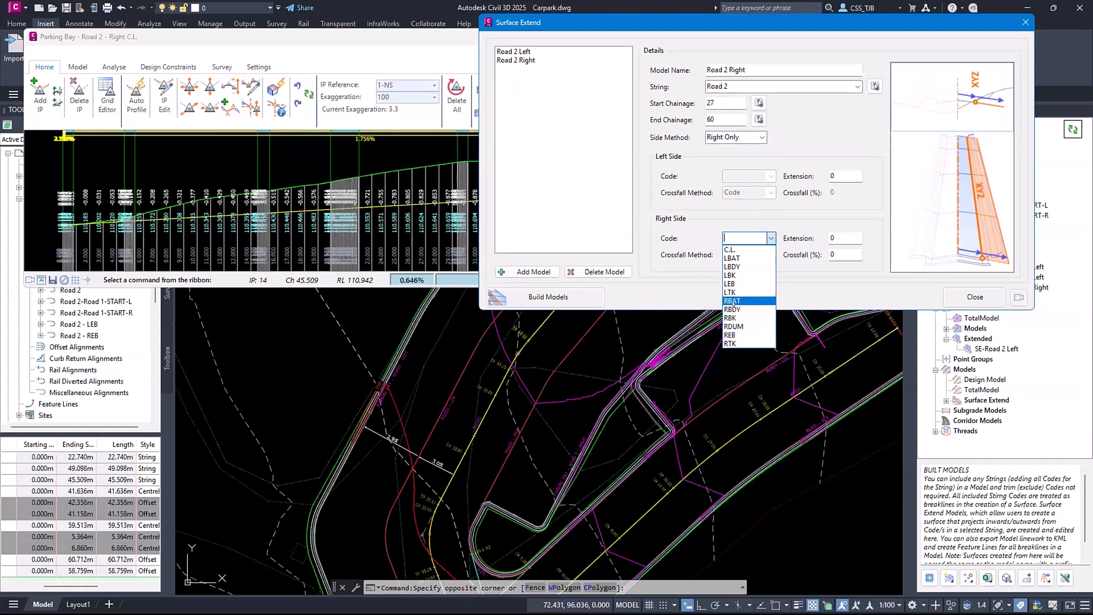
left_click(730, 335)
key("Tab")
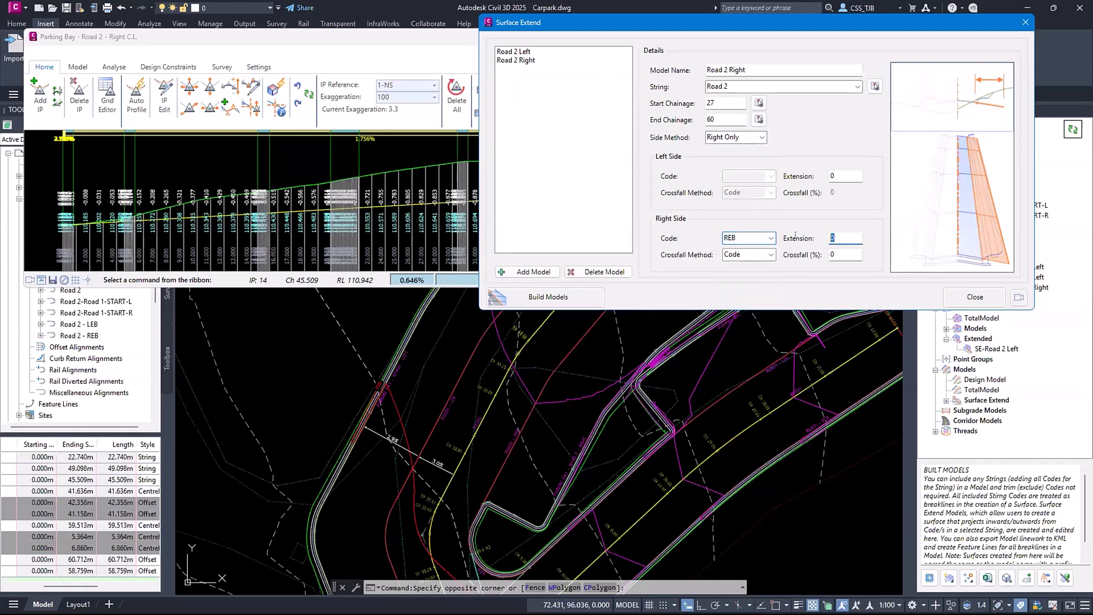
type("12")
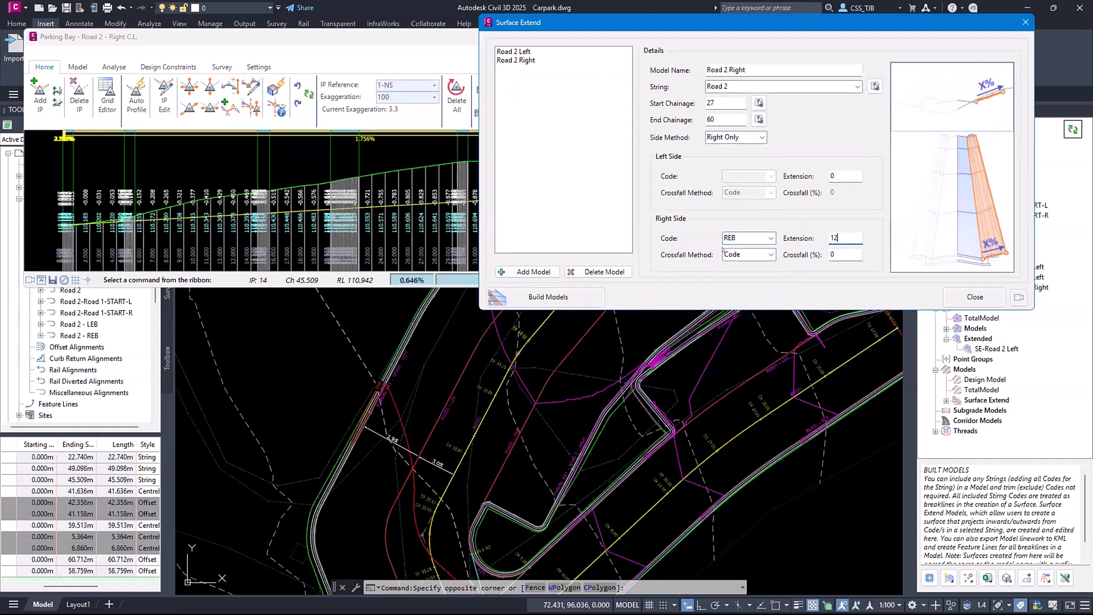
left_click(770, 254)
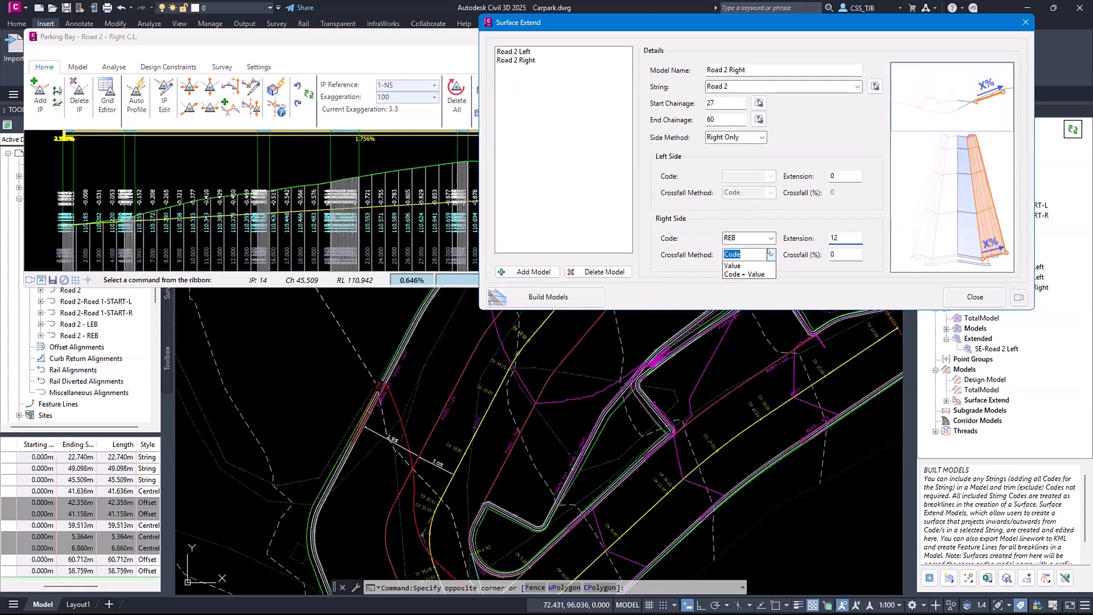
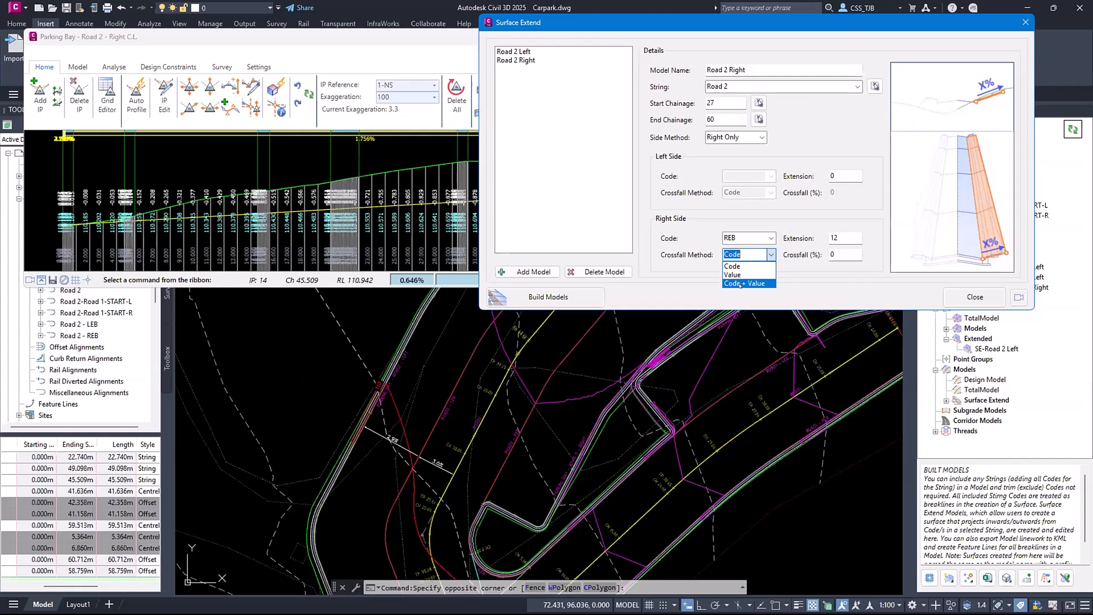
left_click(740, 266)
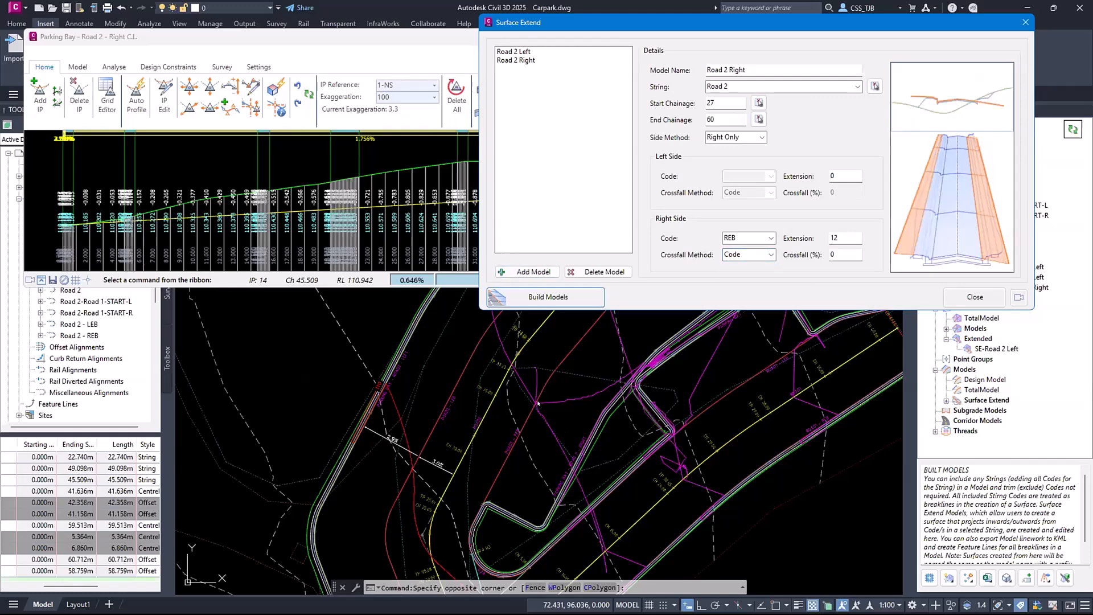
left_click(975, 297)
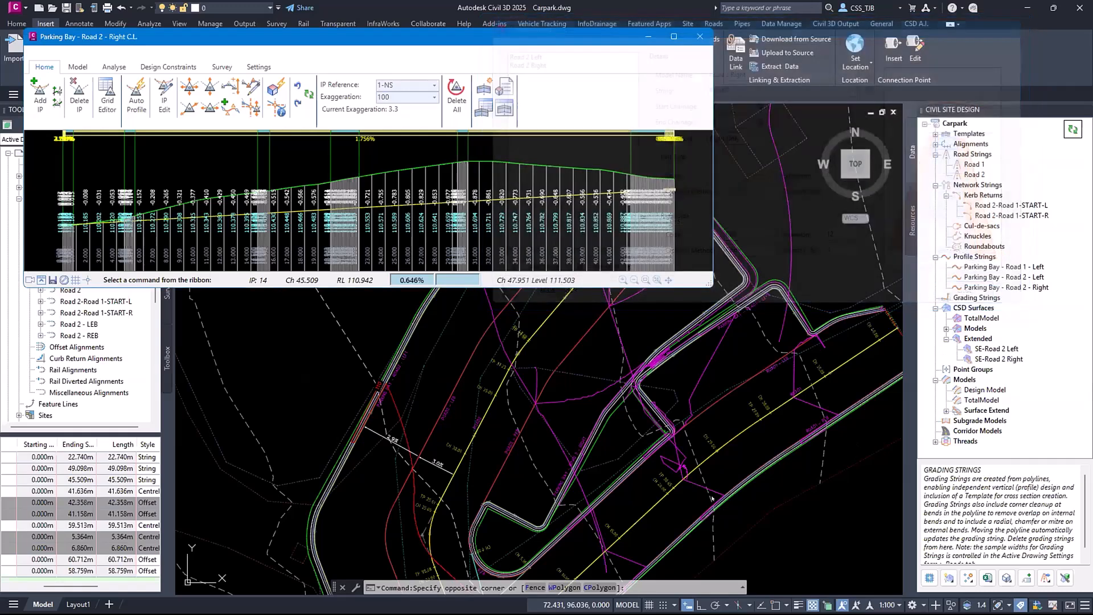
Inspect the Road 2 Right extended surface's contours across the parking bay in plan, alongside an enlarged profile view
left_click(551, 434)
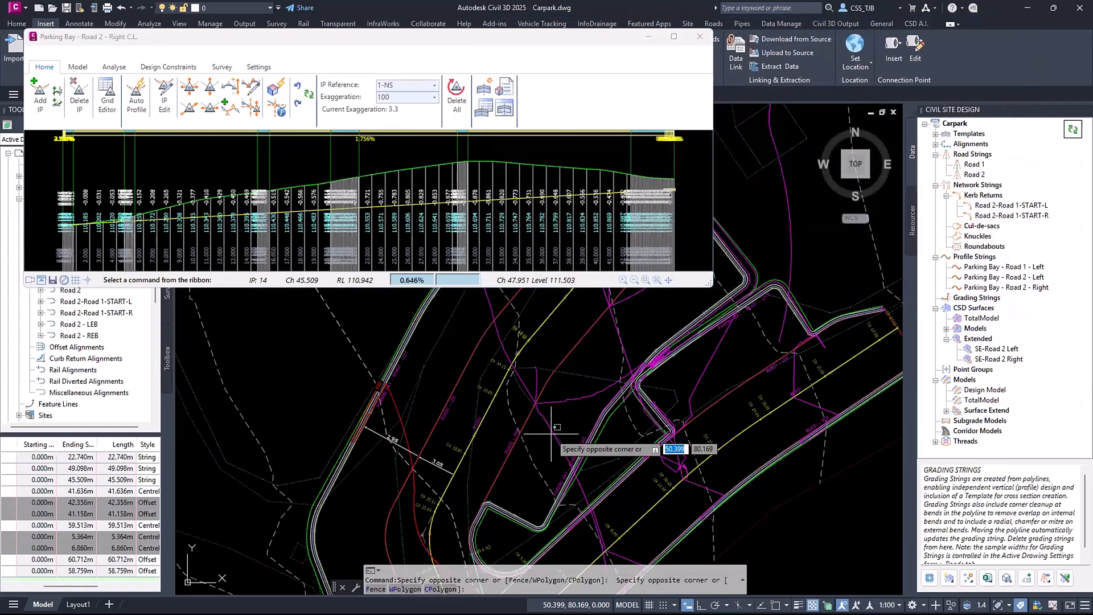
left_click(565, 455)
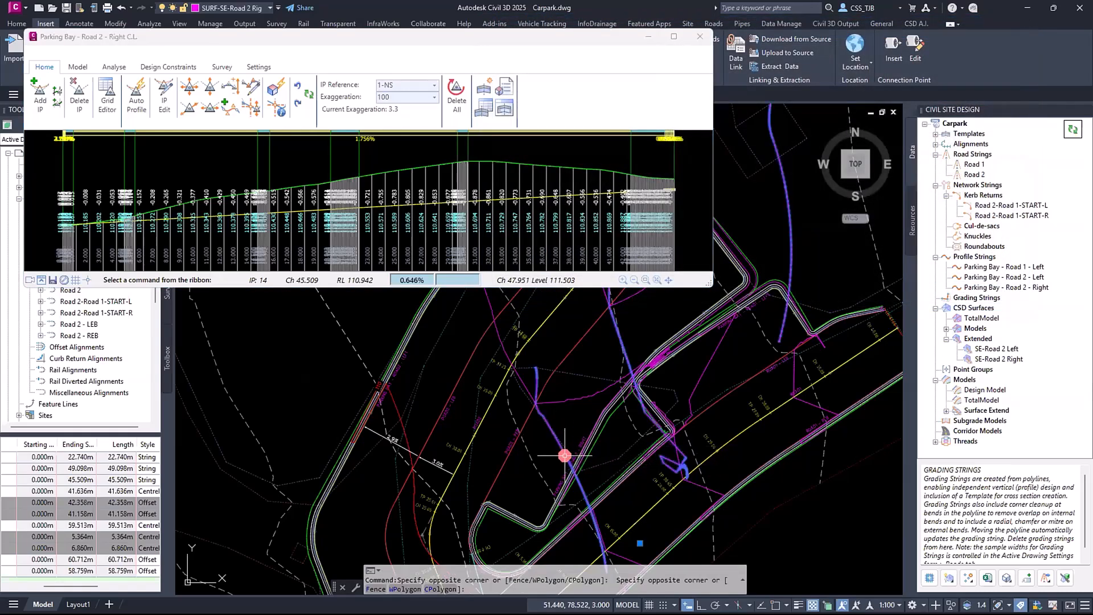
right_click(565, 456)
key("Escape")
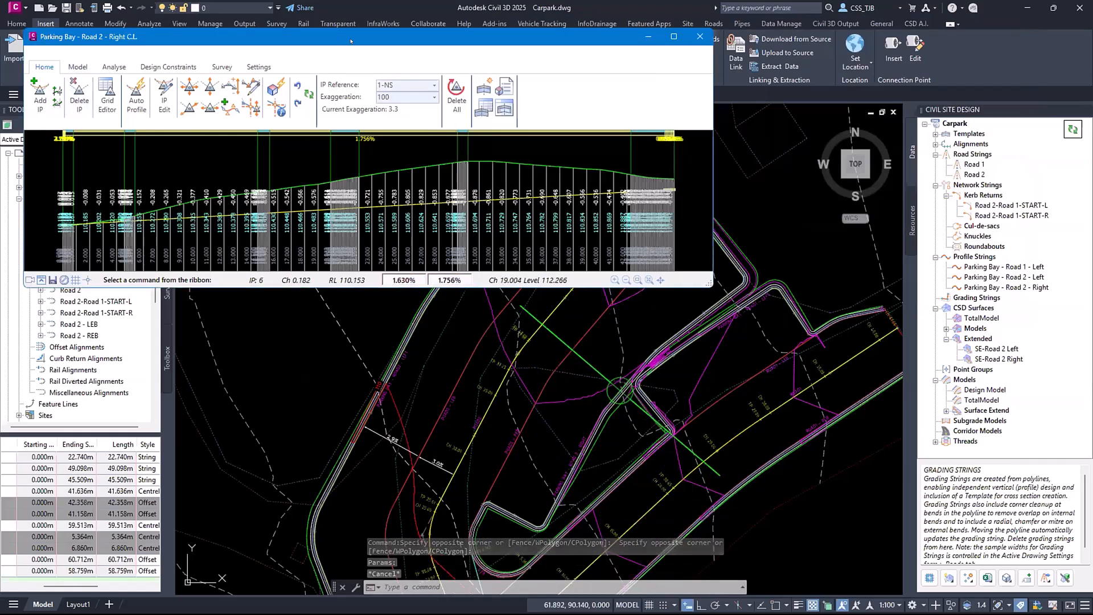
left_click_drag(575, 280, 576, 314)
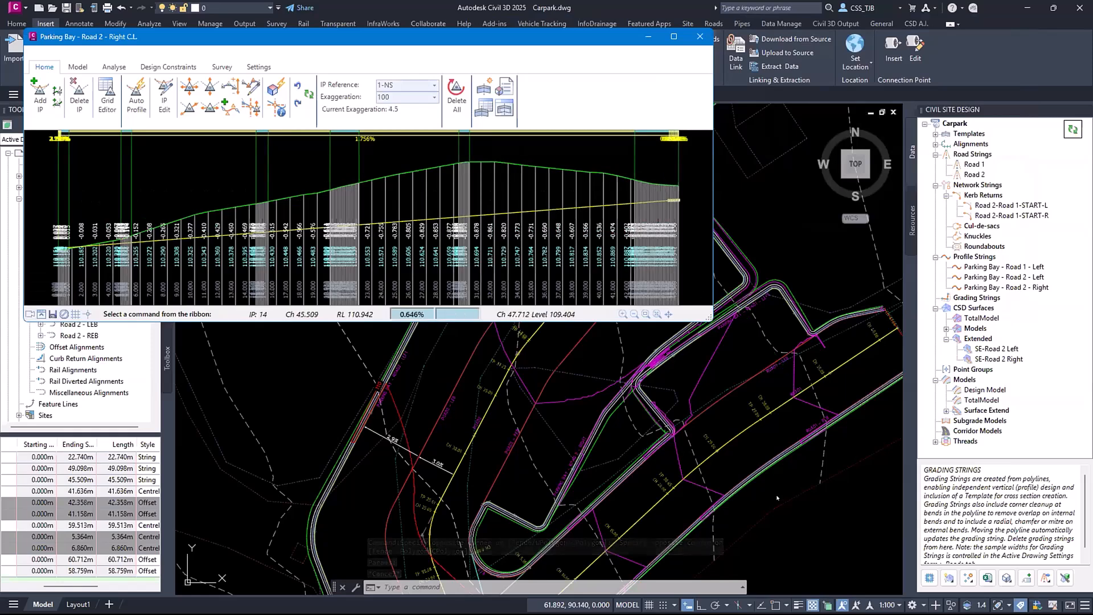
middle_click_drag(722, 441, 813, 423)
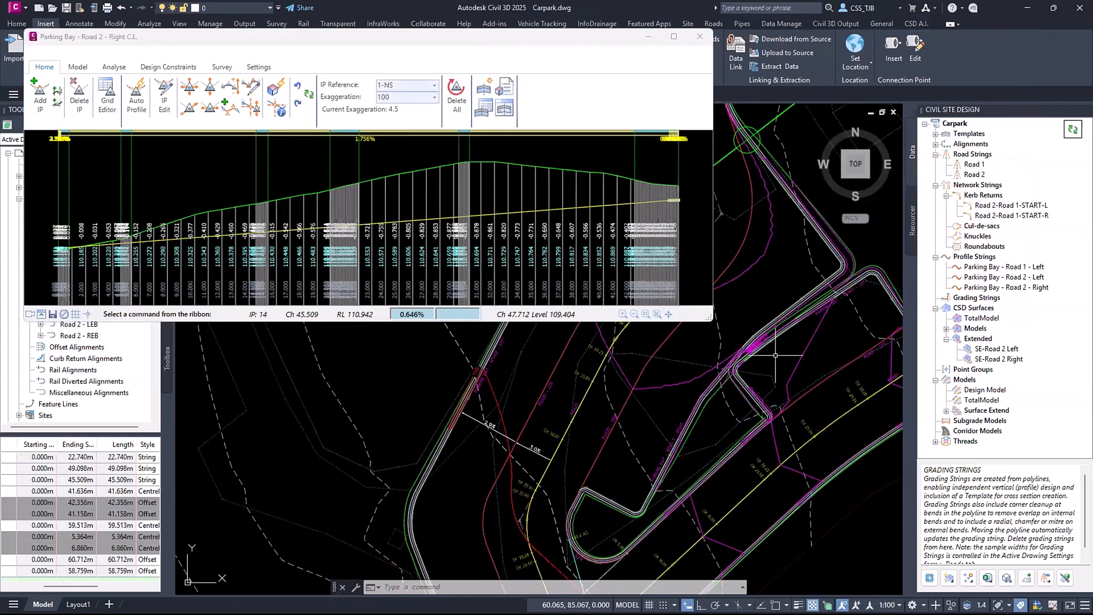
scroll(795, 352, "down", 2)
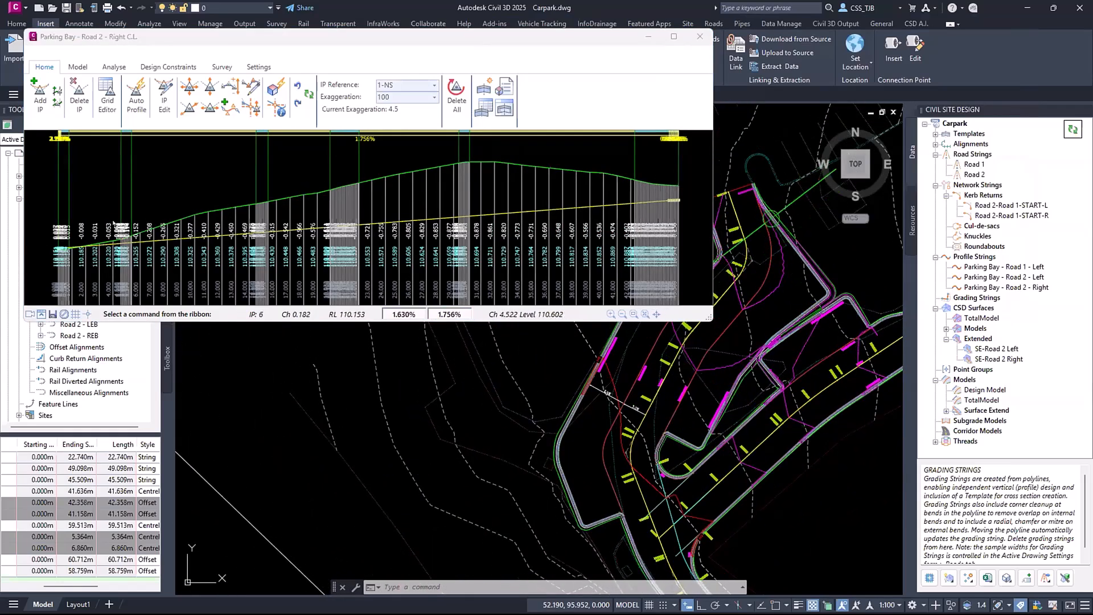
Add a Project Surface (Alignment) design constraint named SE to the Parking Bay - Road 2 - Right profile
left_click(174, 66)
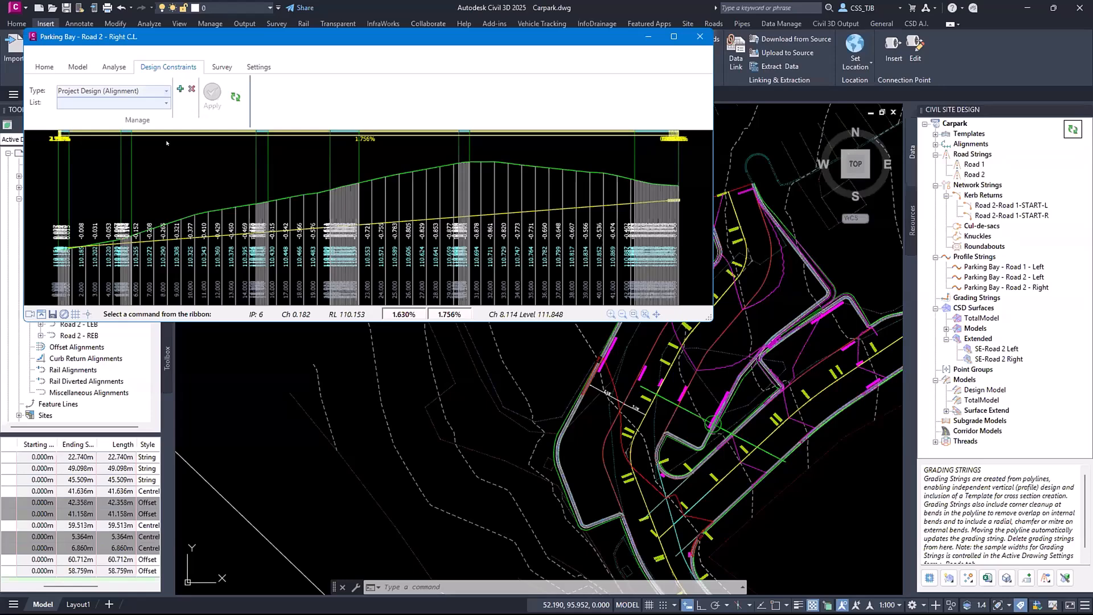
left_click(166, 92)
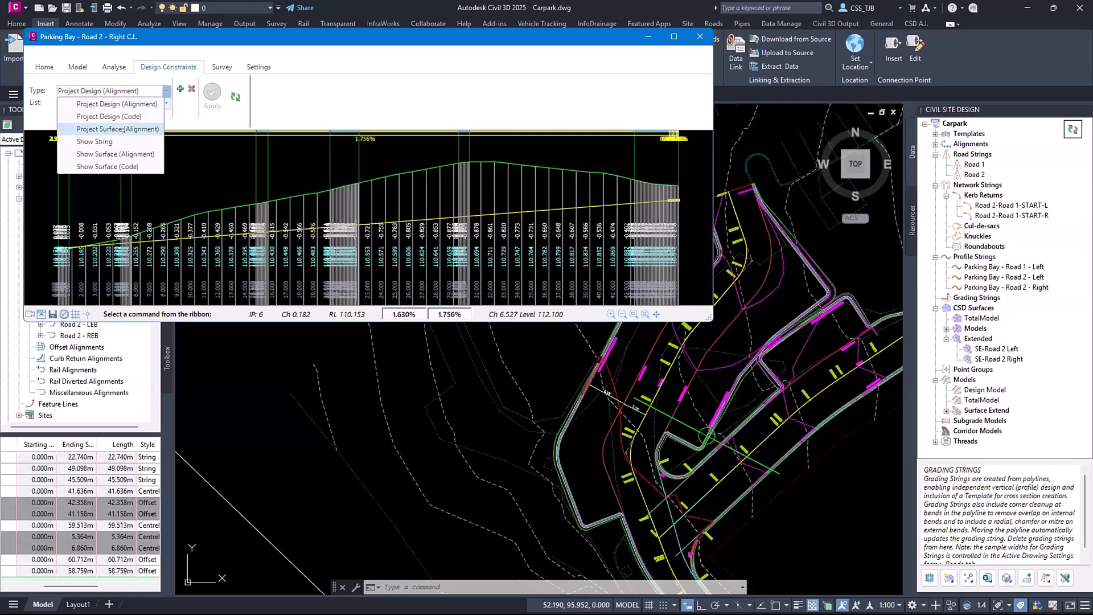
left_click(118, 130)
left_click(192, 91)
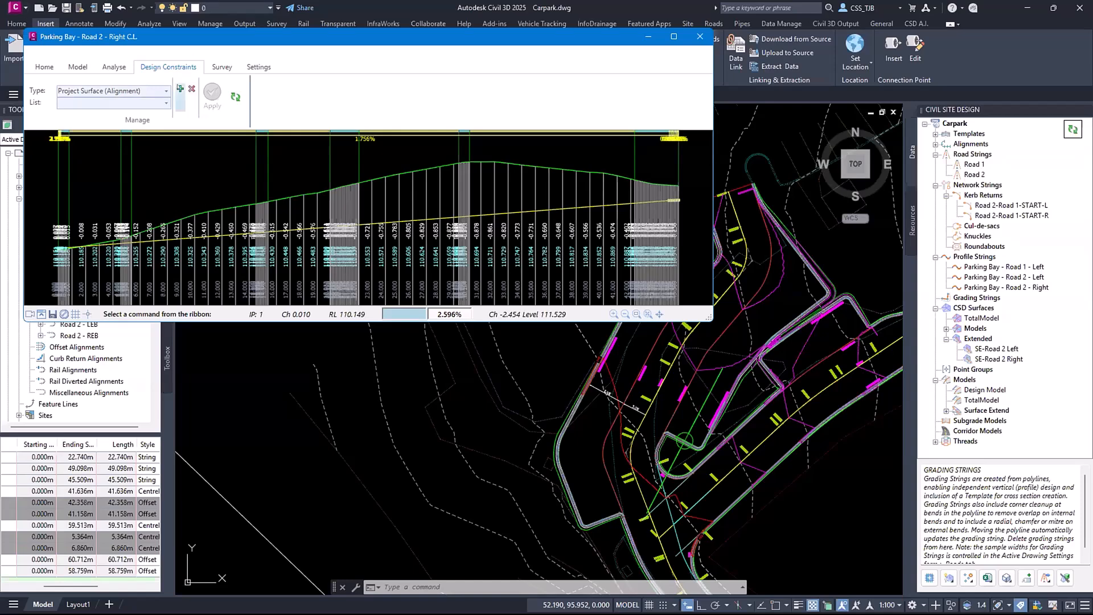
left_click(180, 89)
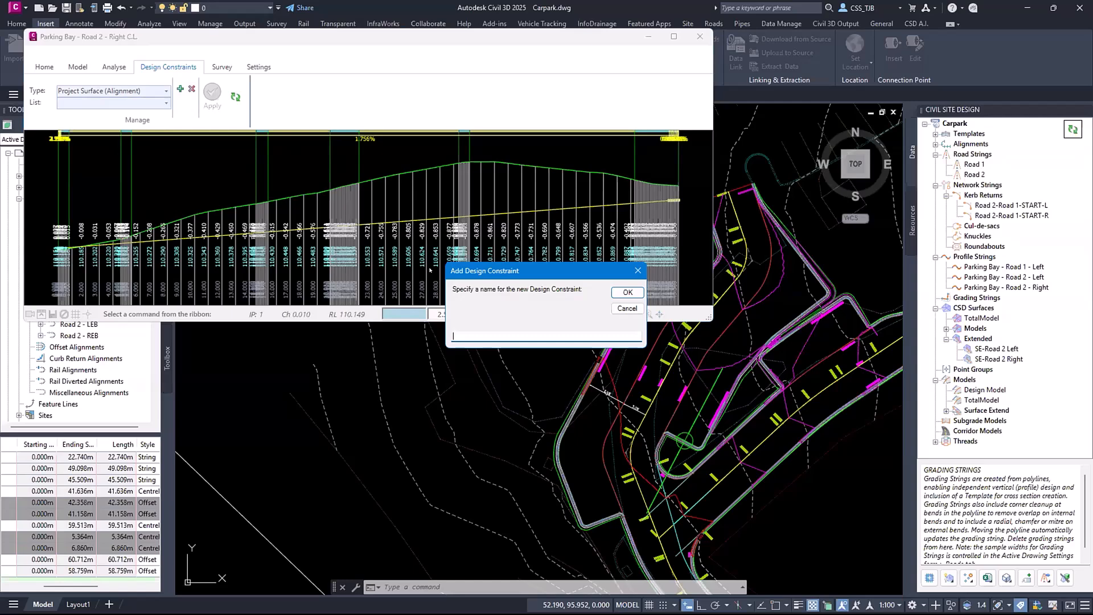
type("SE")
key("Return")
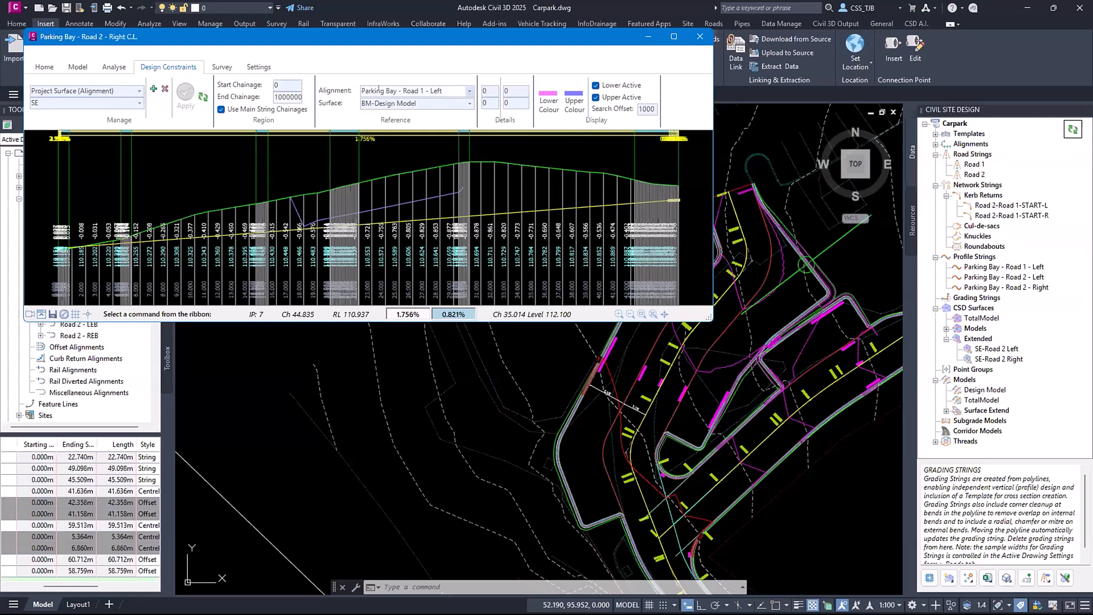
Set the SE constraint's reference alignment to Parking Bay - Road 2 - Right, with BM-Design Model as its surface
left_click(468, 90)
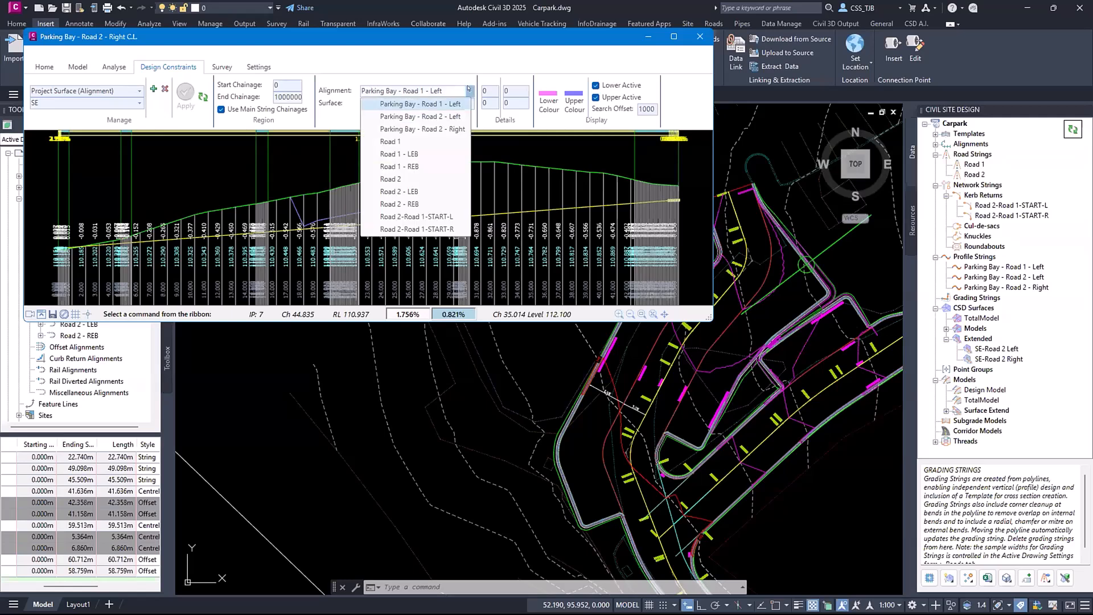
left_click(423, 130)
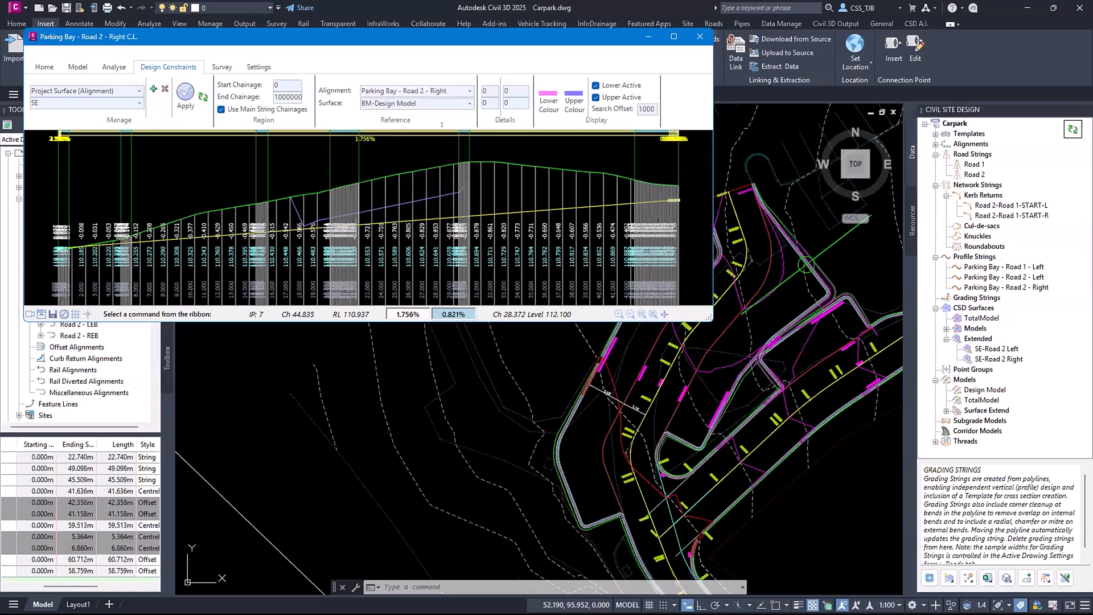
left_click(469, 103)
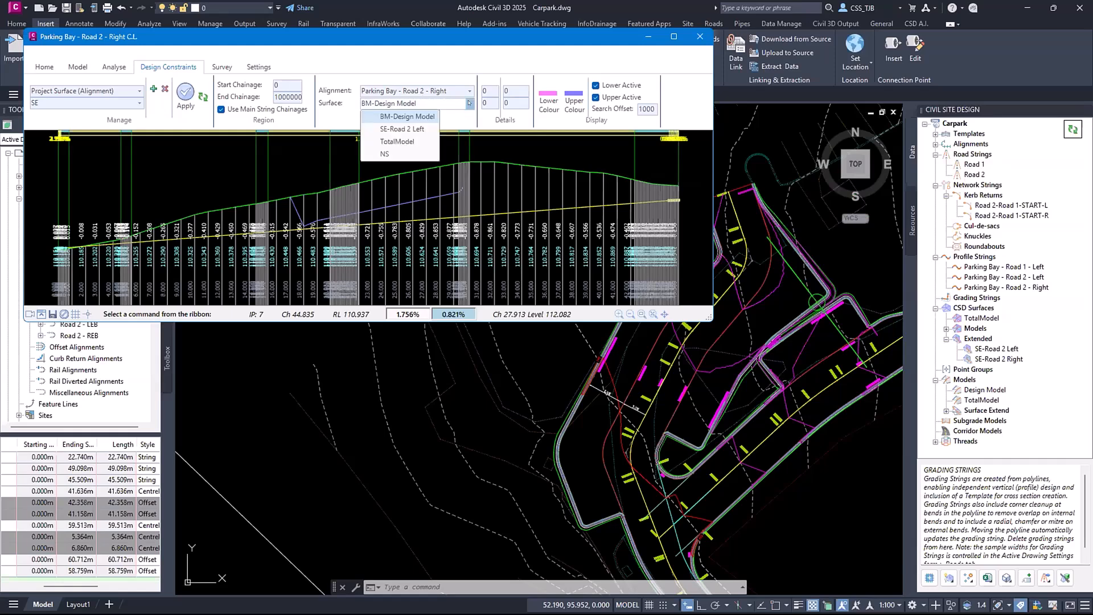
left_click(407, 116)
Review the Road 2 Right model's Surface Extend settings, and close the parking bay's profile view
left_click(946, 410)
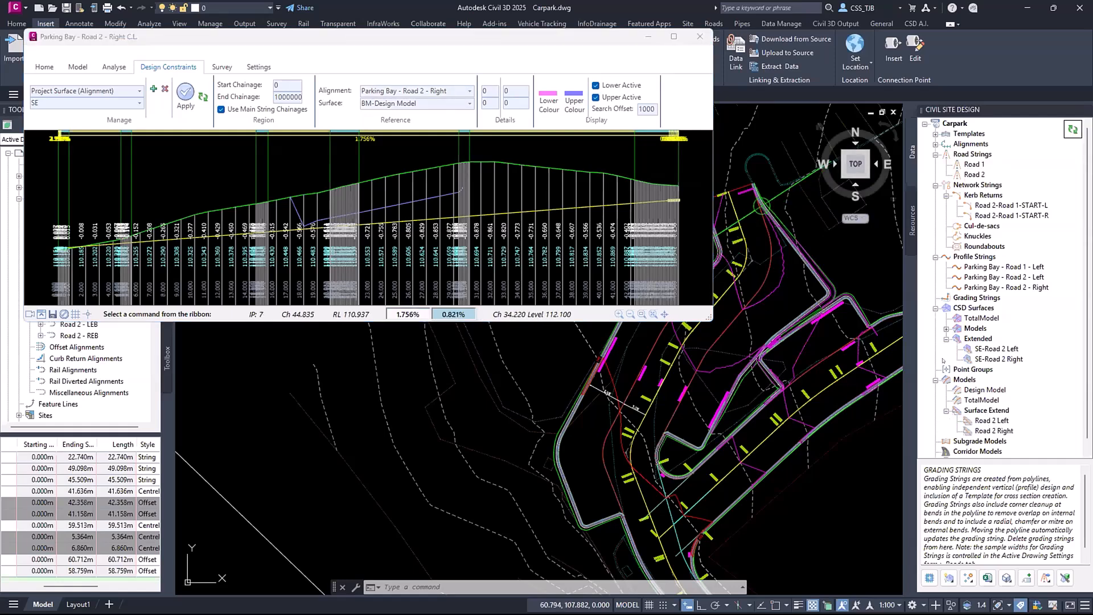
right_click(965, 380)
left_click(1017, 426)
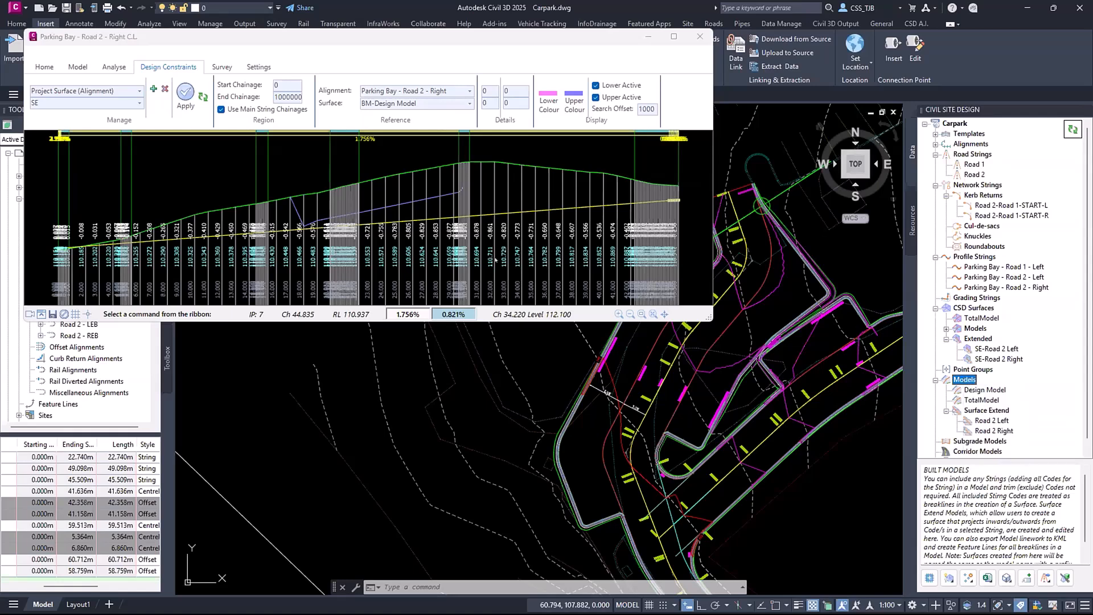
left_click(517, 60)
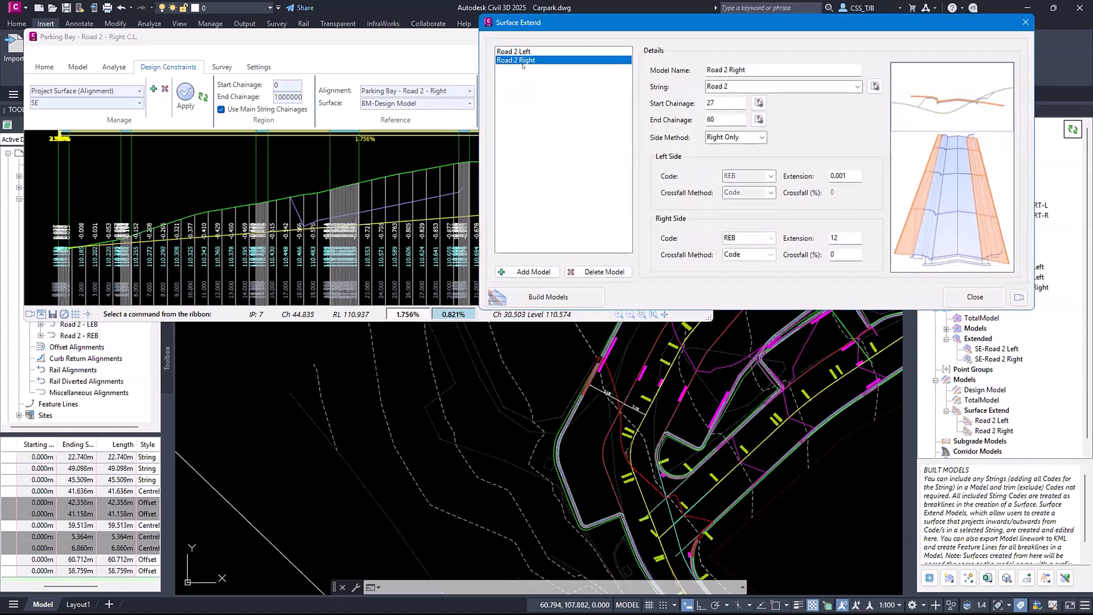
left_click(975, 296)
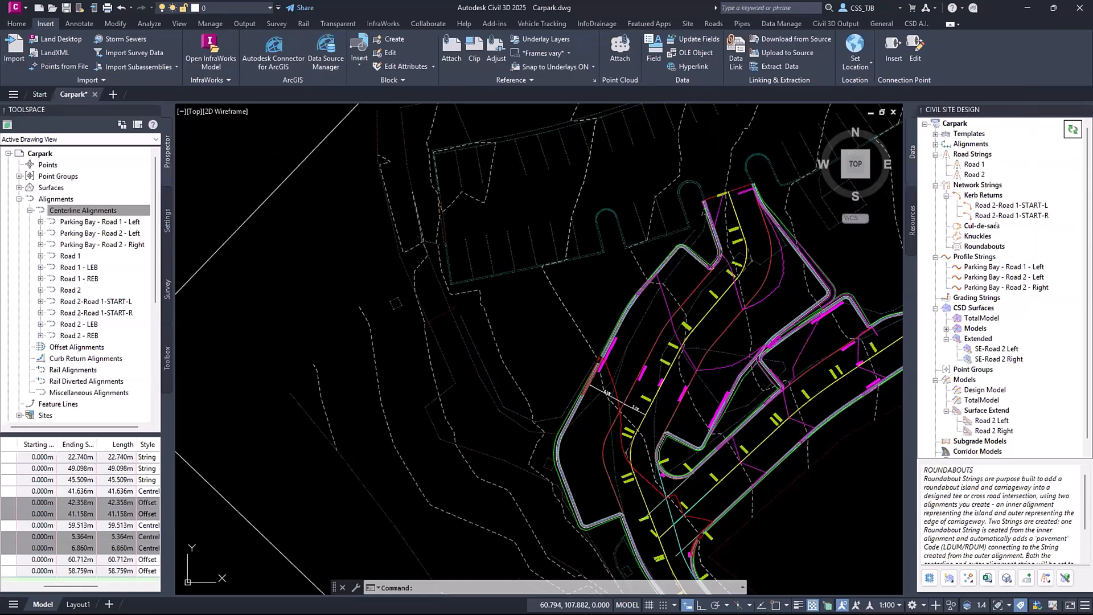
Open the Road 2 profile for vertical editing and add a Project Surface (Alignment) design constraint named SE
right_click(975, 175)
left_click(997, 176)
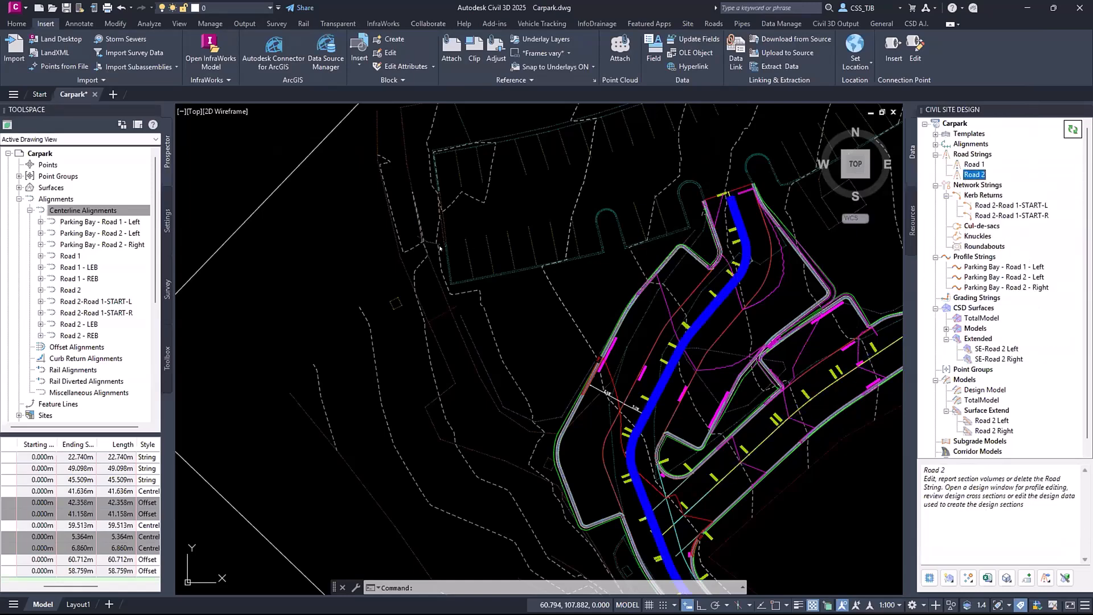
left_click(168, 66)
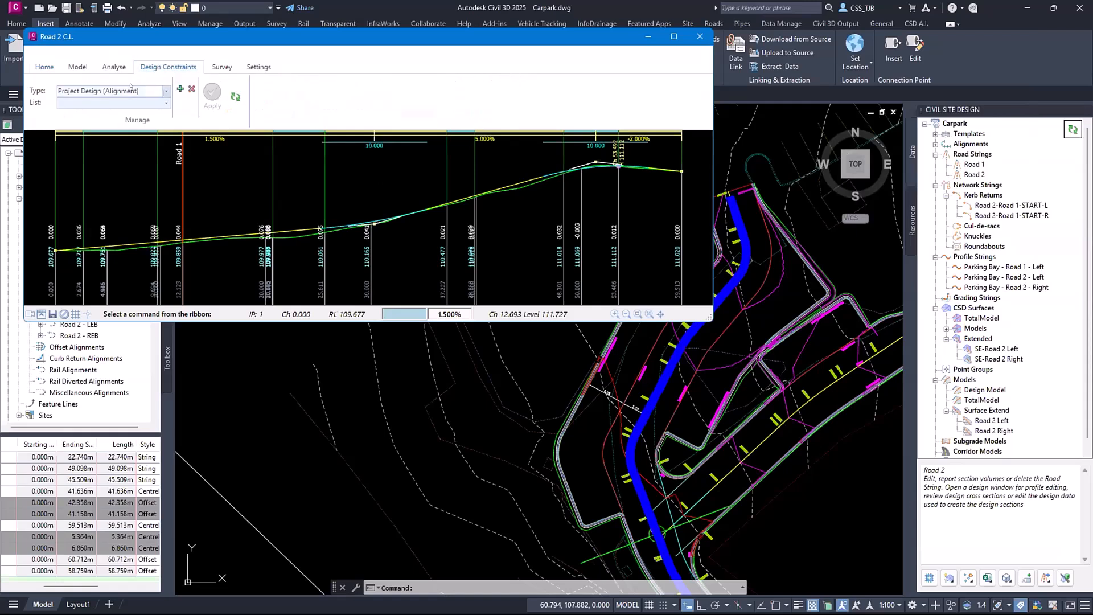
left_click(166, 92)
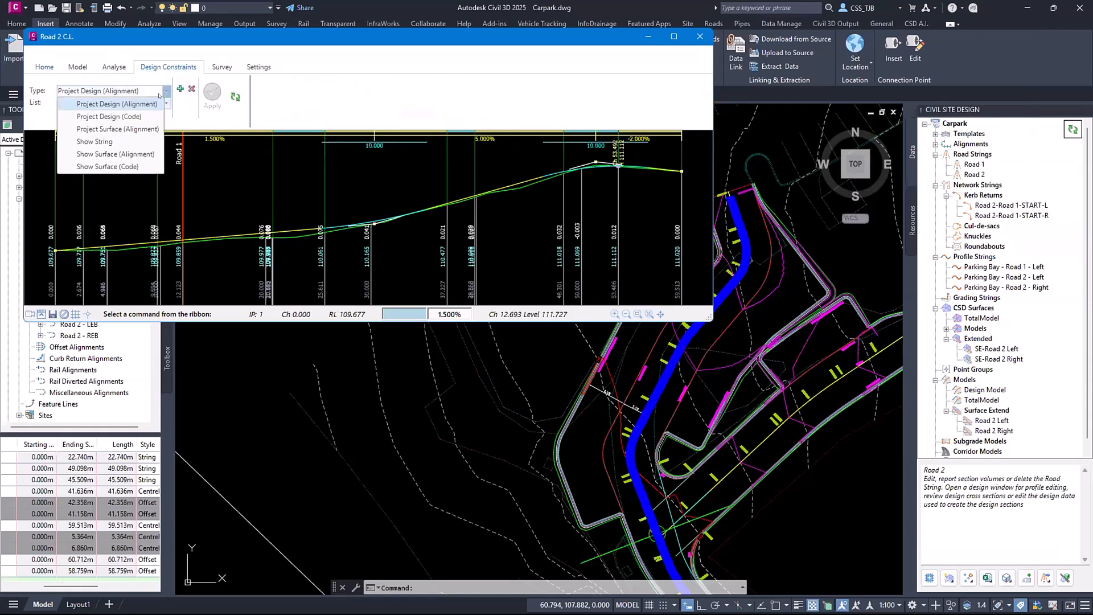
left_click(117, 129)
left_click(179, 88)
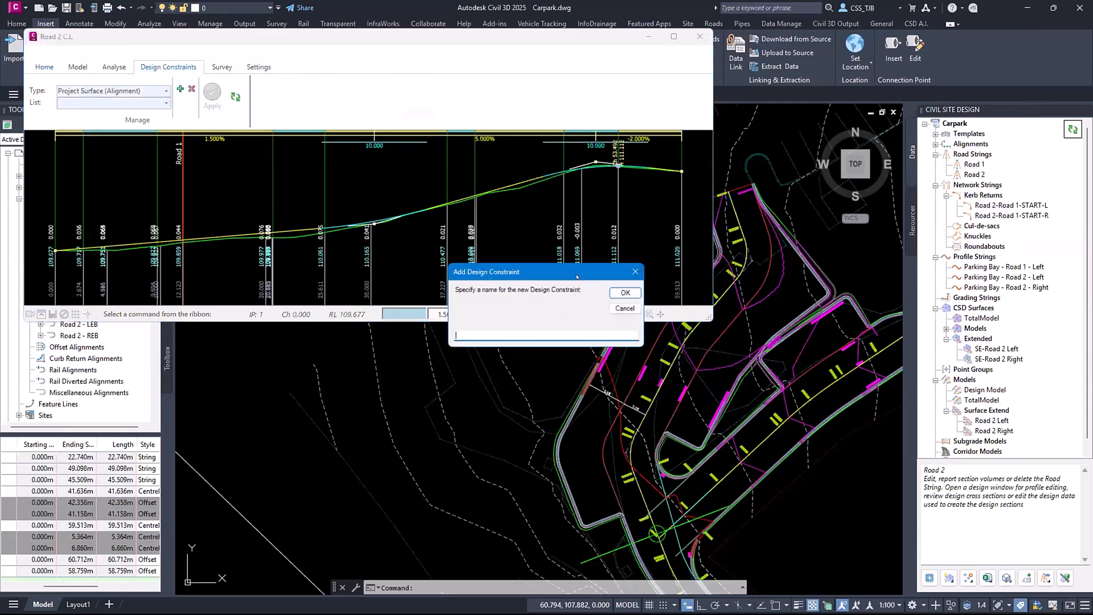
type("SE")
key("Return")
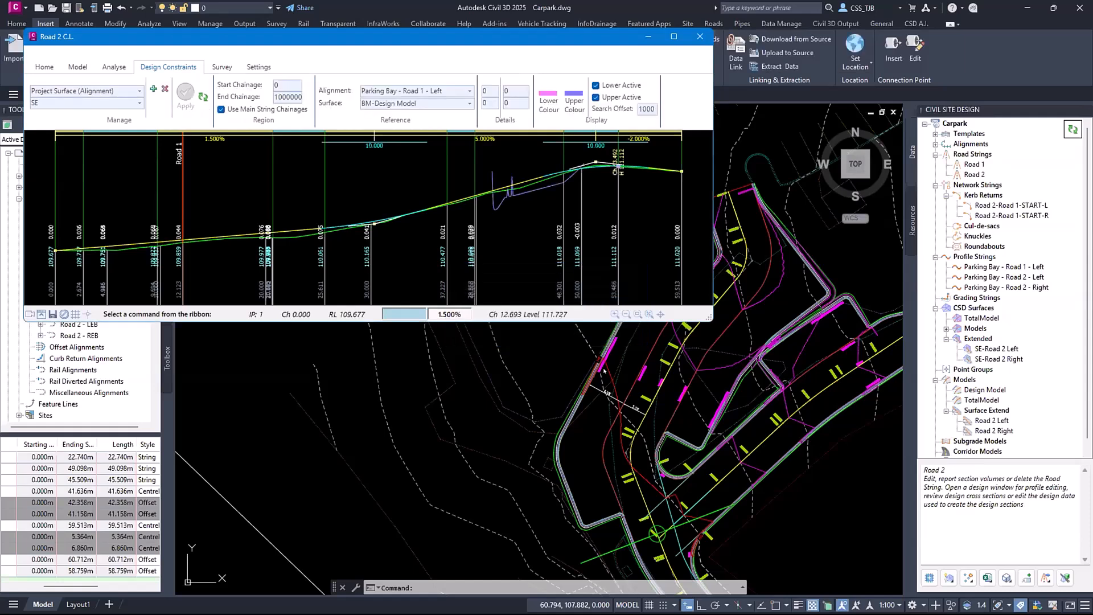
Reference the SE constraint to alignment Parking Bay - Road 2 - Right and surface SE-Road 2 Right, and deactivate its lower display
left_click(469, 90)
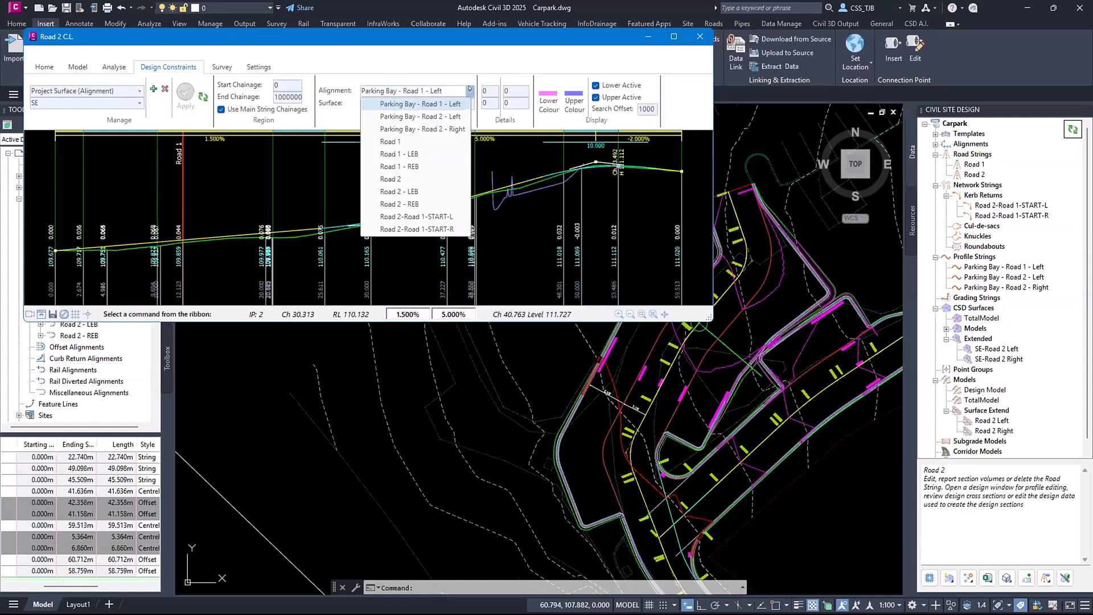
left_click(453, 129)
left_click(468, 105)
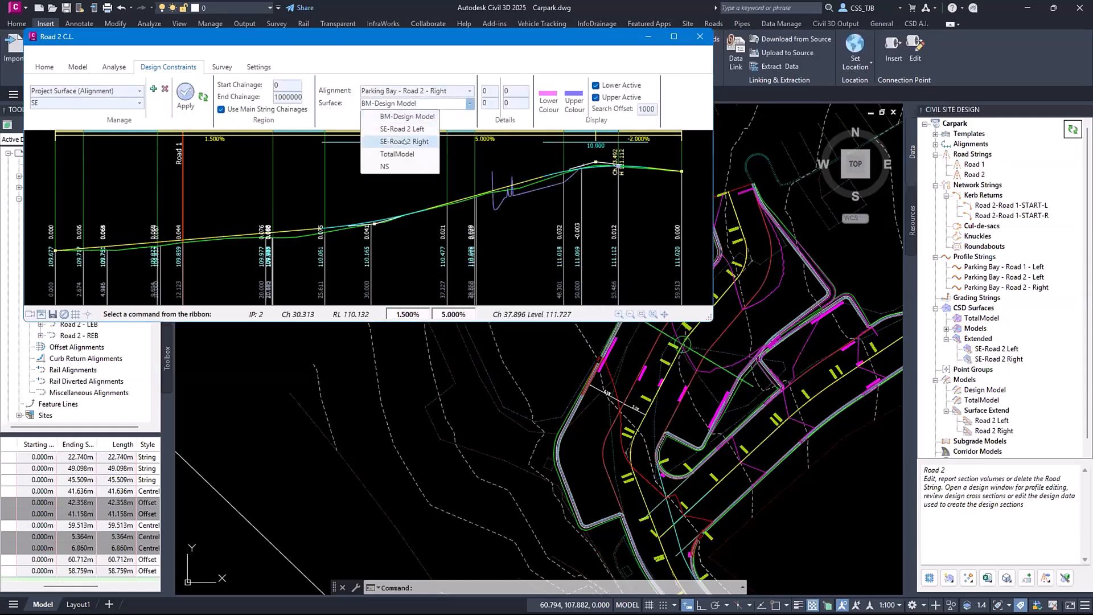
left_click(405, 141)
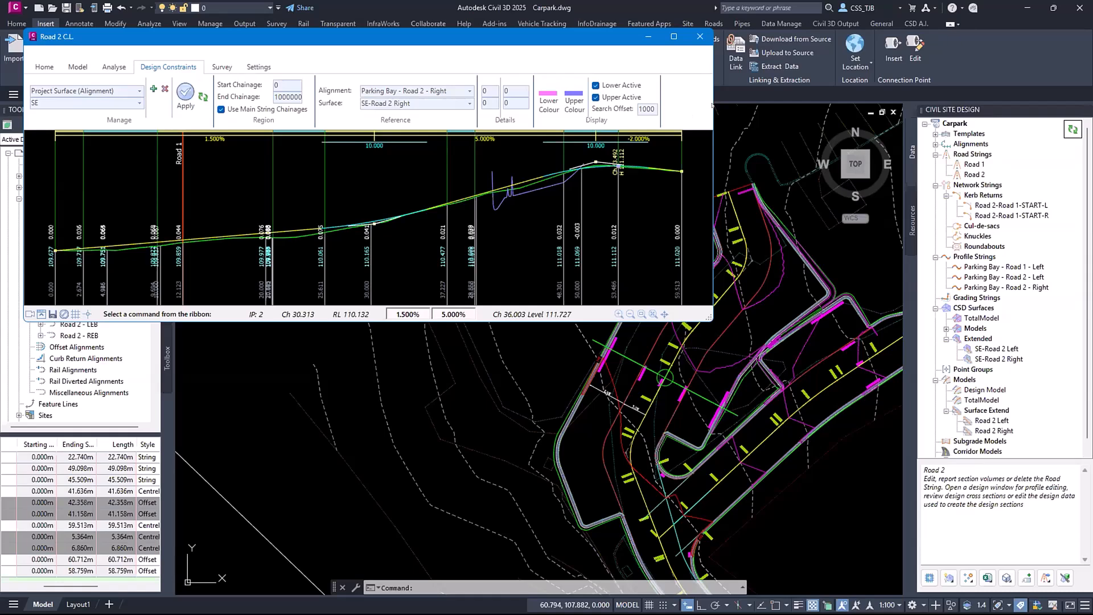
left_click_drag(713, 98, 998, 97)
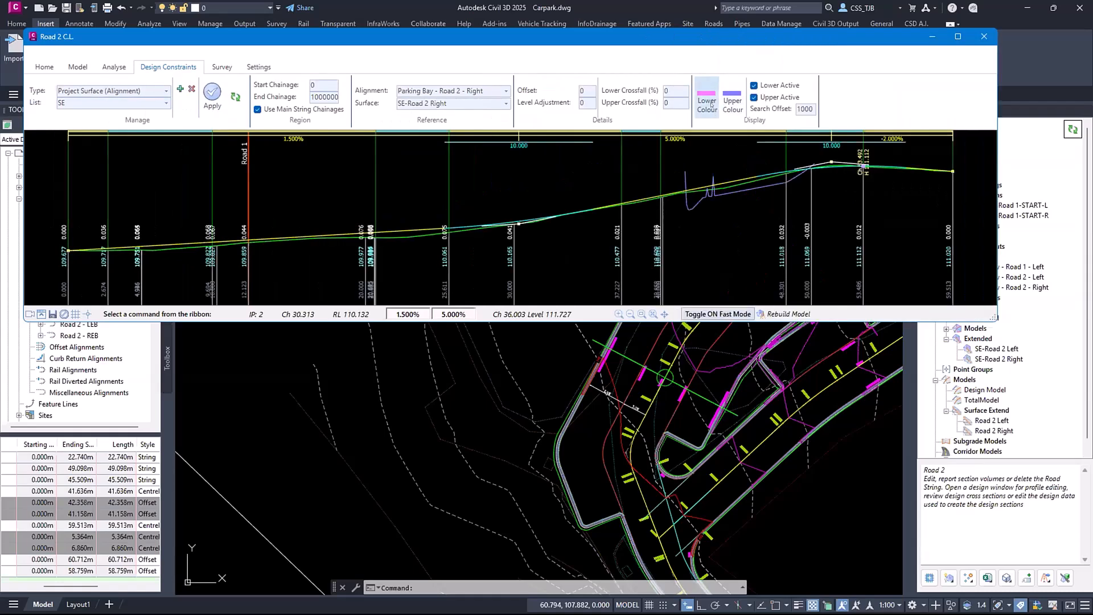
left_click(757, 86)
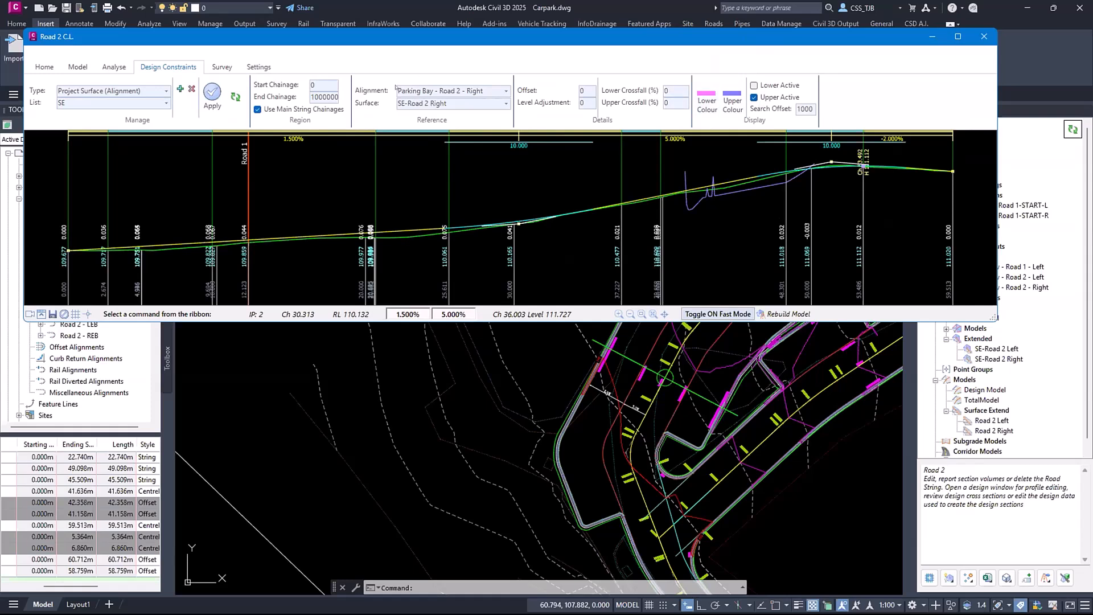
Apply the Road 2 constraint, close its profile view, and open the Parking Bay - Road 2 - Right profile for vertical editing
left_click(211, 91)
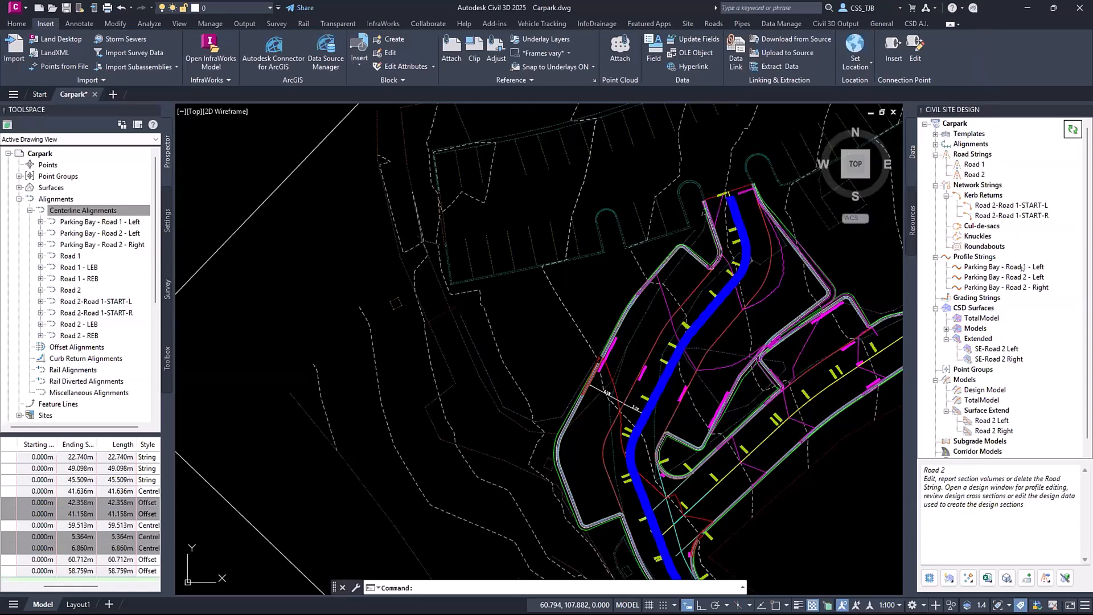
left_click(1024, 287)
right_click(1006, 288)
left_click(1014, 296)
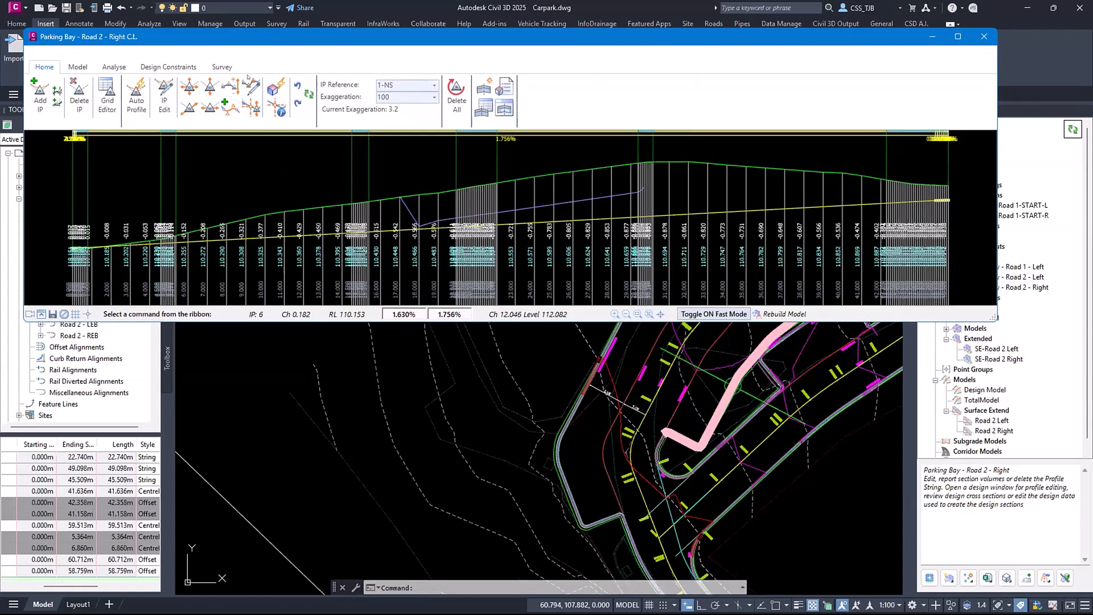
Reference the SE constraint to alignment Parking Bay - Road 2 - Right and surface SE-Road 2 Right, with its upper display deactivated
left_click(177, 67)
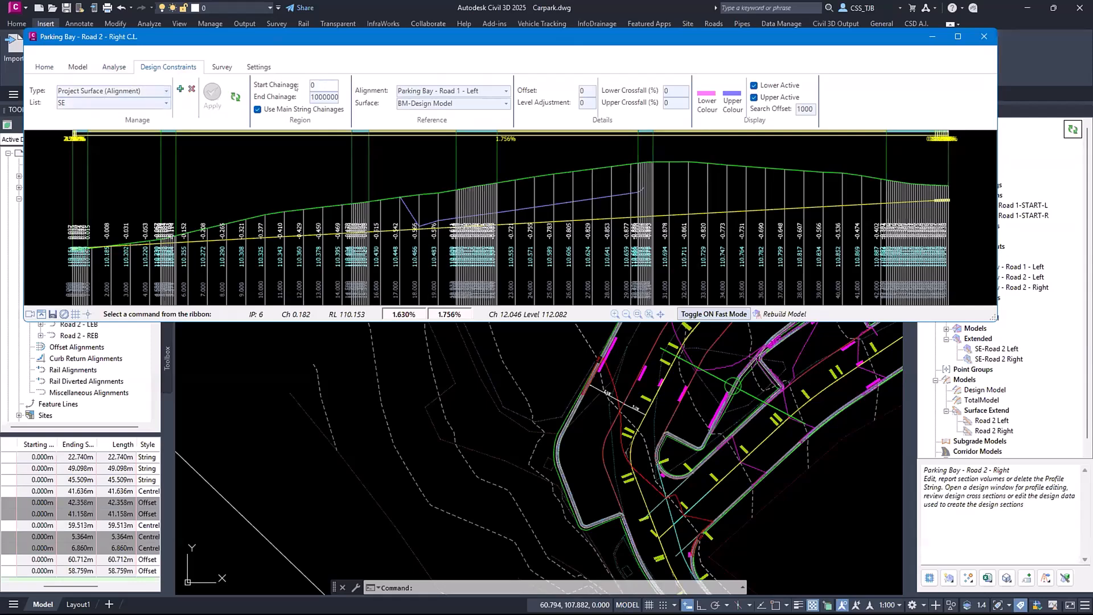
left_click(505, 91)
left_click(459, 129)
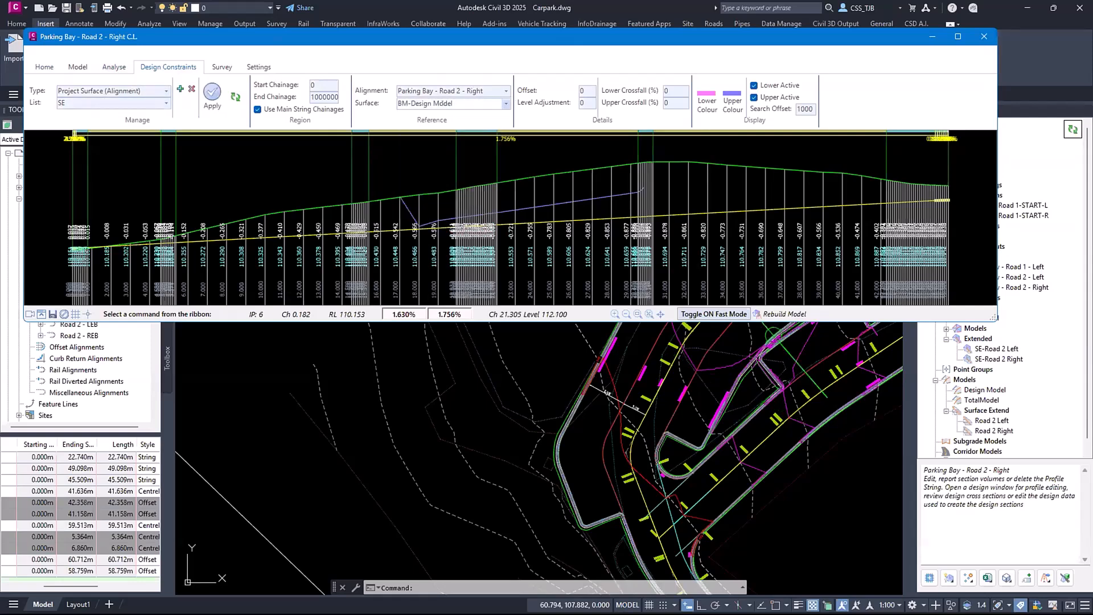
left_click(506, 104)
left_click(443, 142)
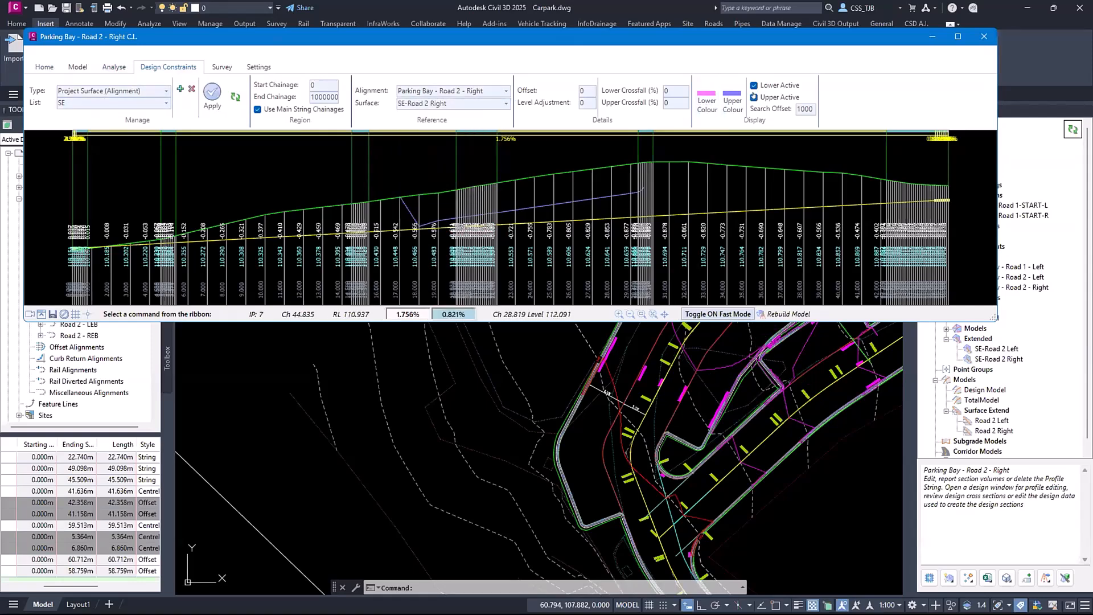
left_click(212, 92)
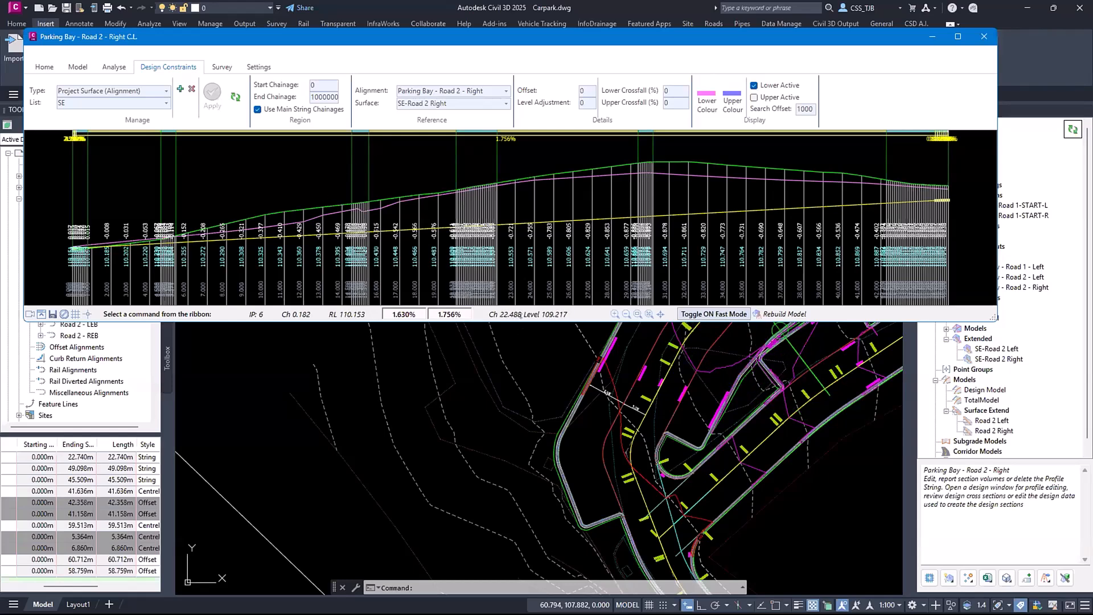
Add an Auto Profile reference surface entry using SE-Road 2 Right from chainage -10000 to 6
left_click_drag(521, 321, 520, 402)
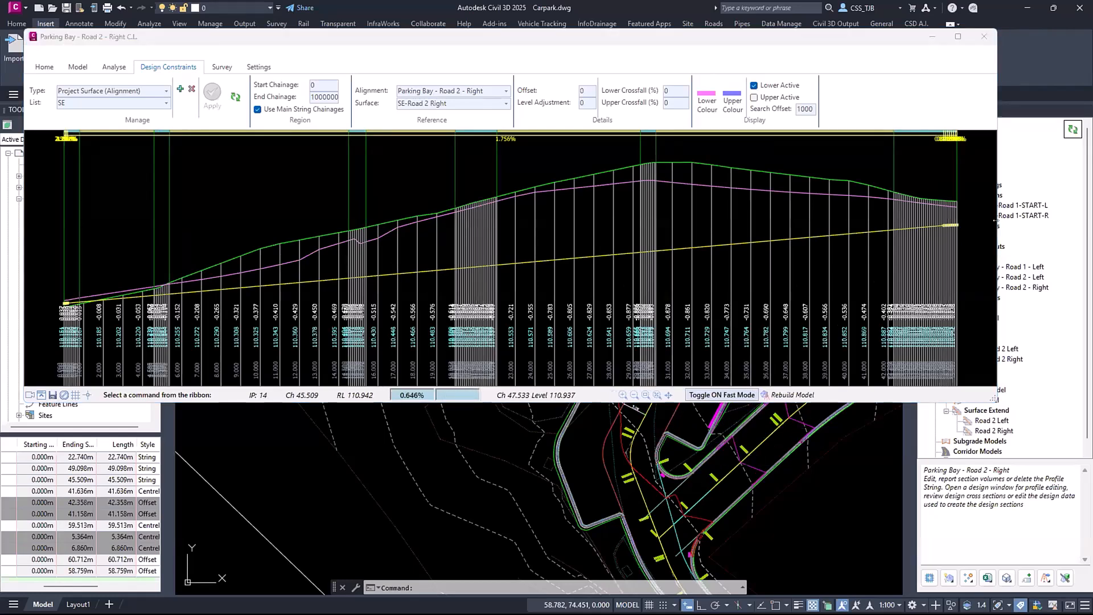
left_click_drag(996, 224, 693, 245)
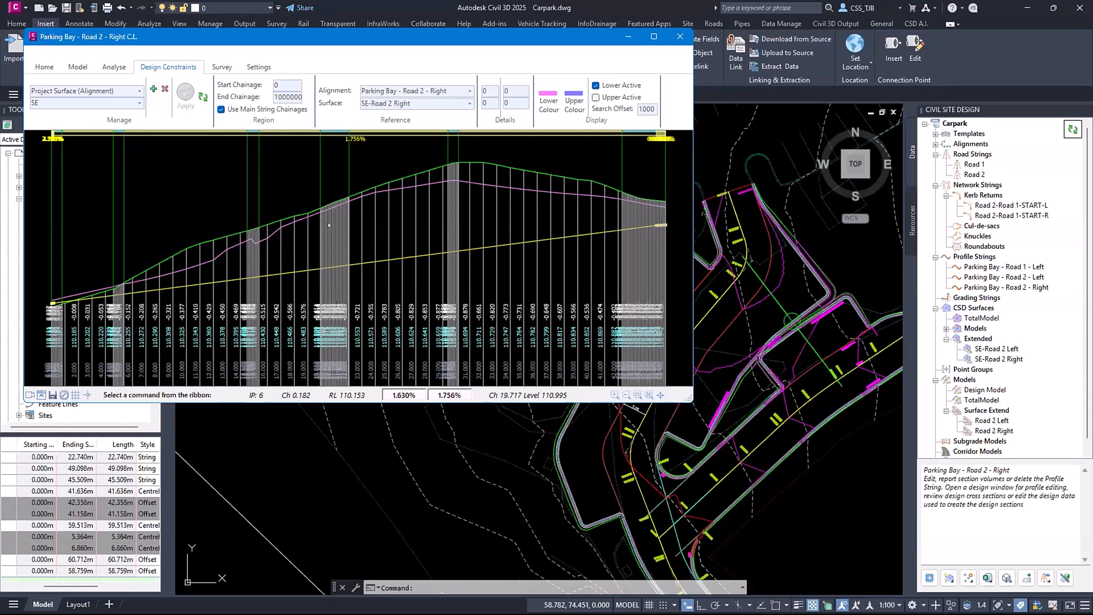
left_click(45, 62)
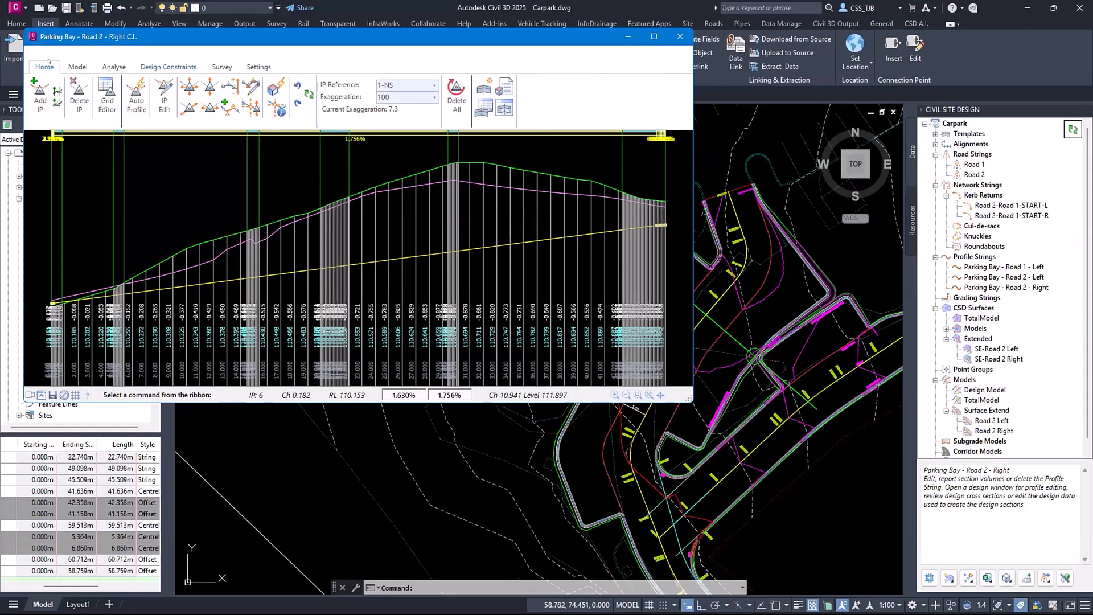
left_click(142, 96)
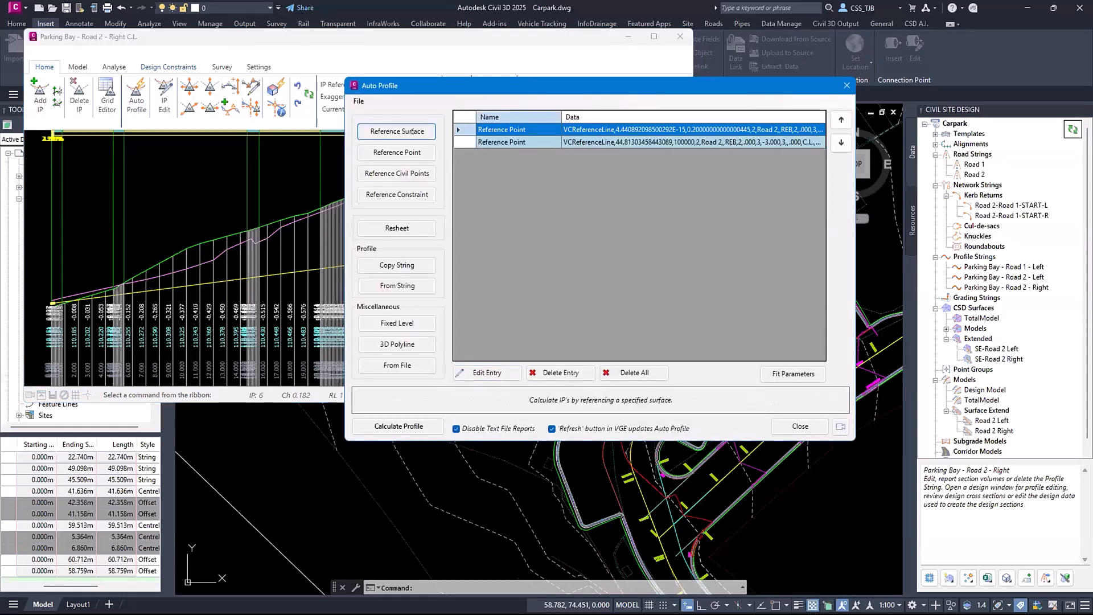
left_click(397, 131)
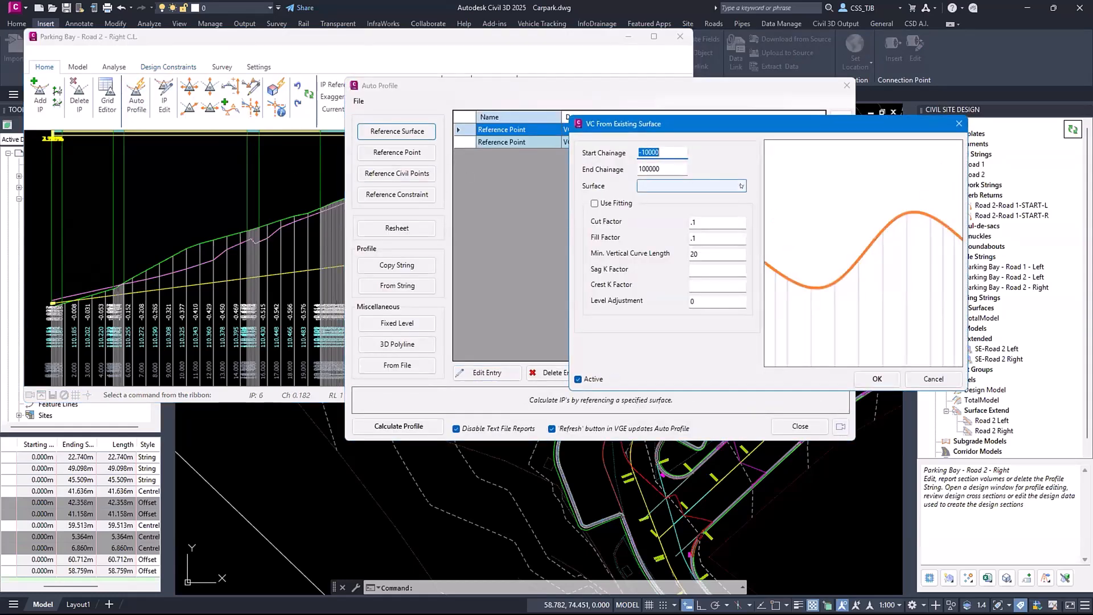
left_click(742, 187)
left_click(669, 214)
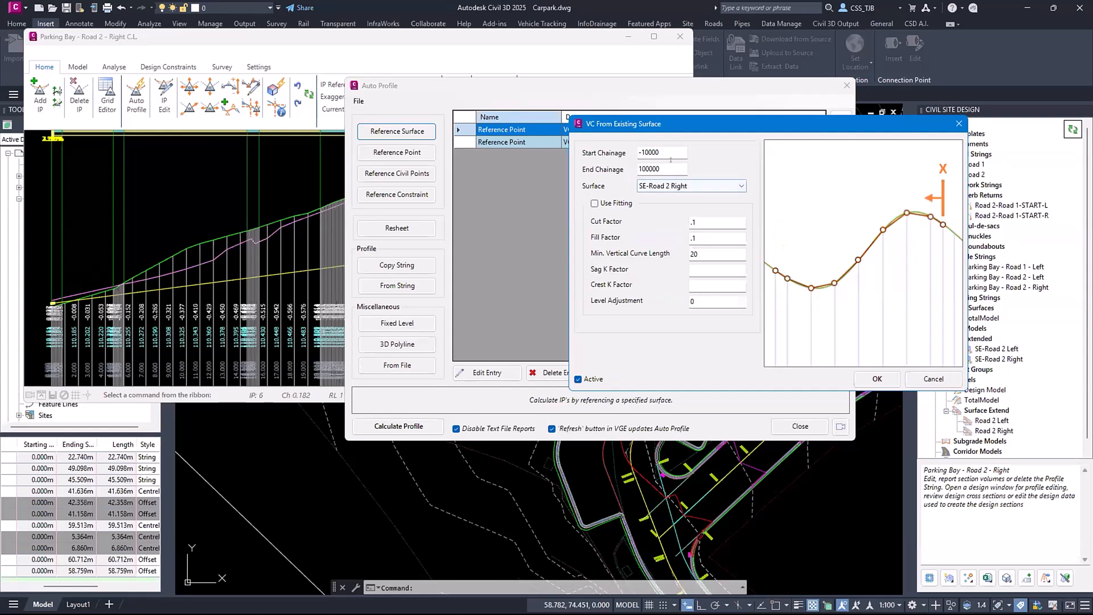
key("Tab")
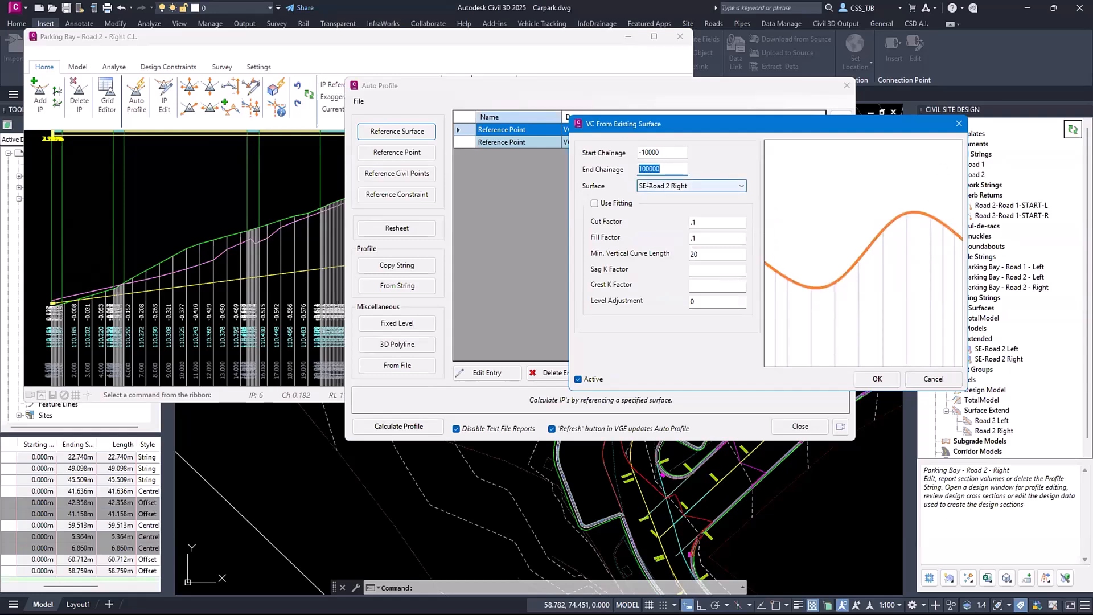
left_click(872, 382)
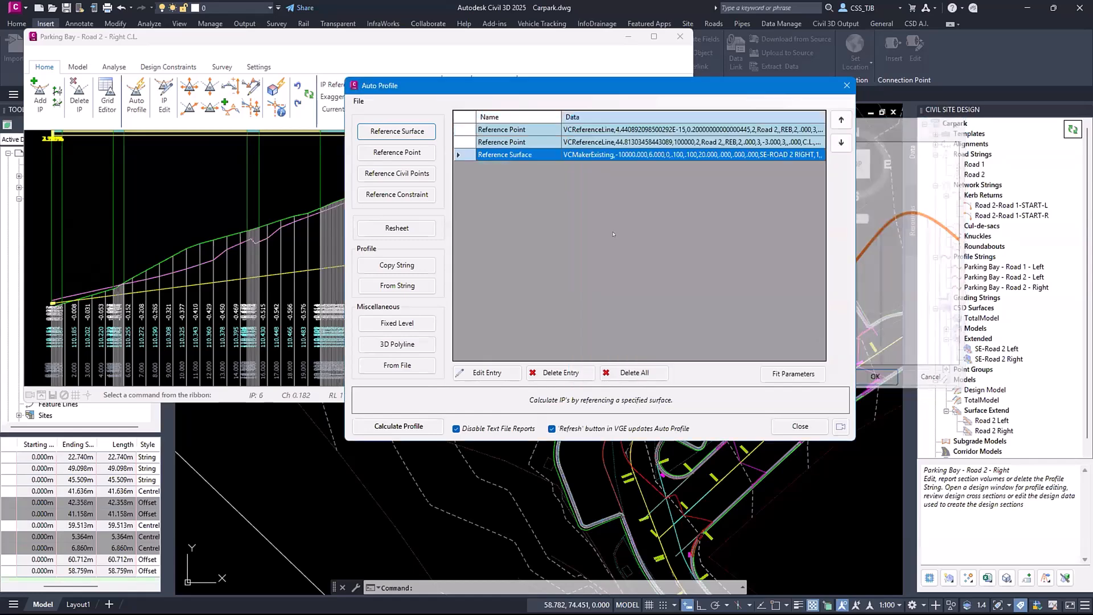
Add a second reference surface entry using SE-Road 2 Right from chainage 33 to 100000, and calculate the profile
left_click(397, 131)
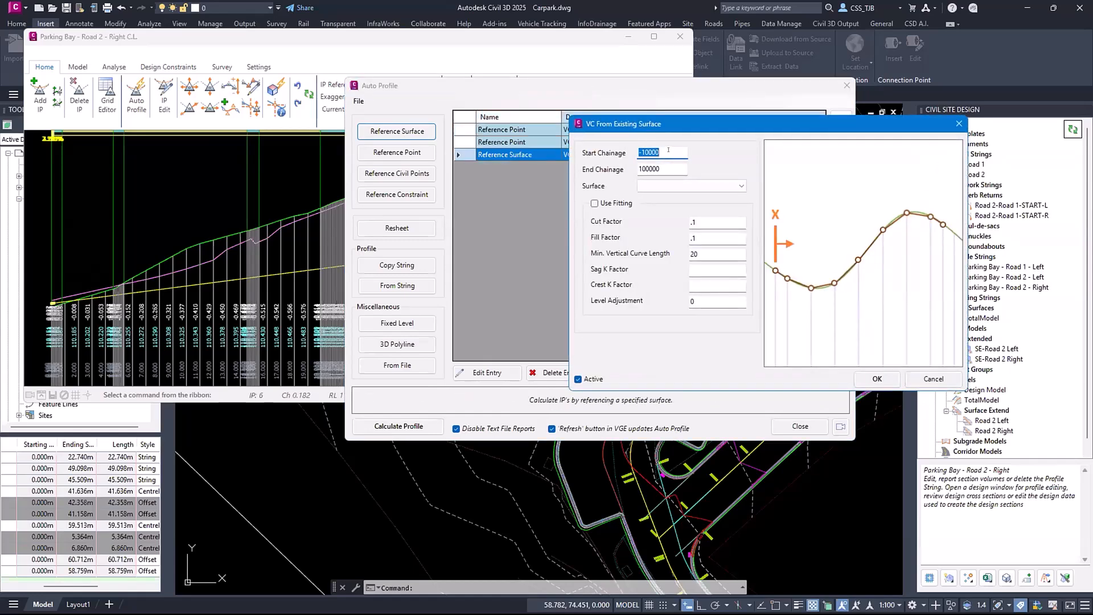
type("30")
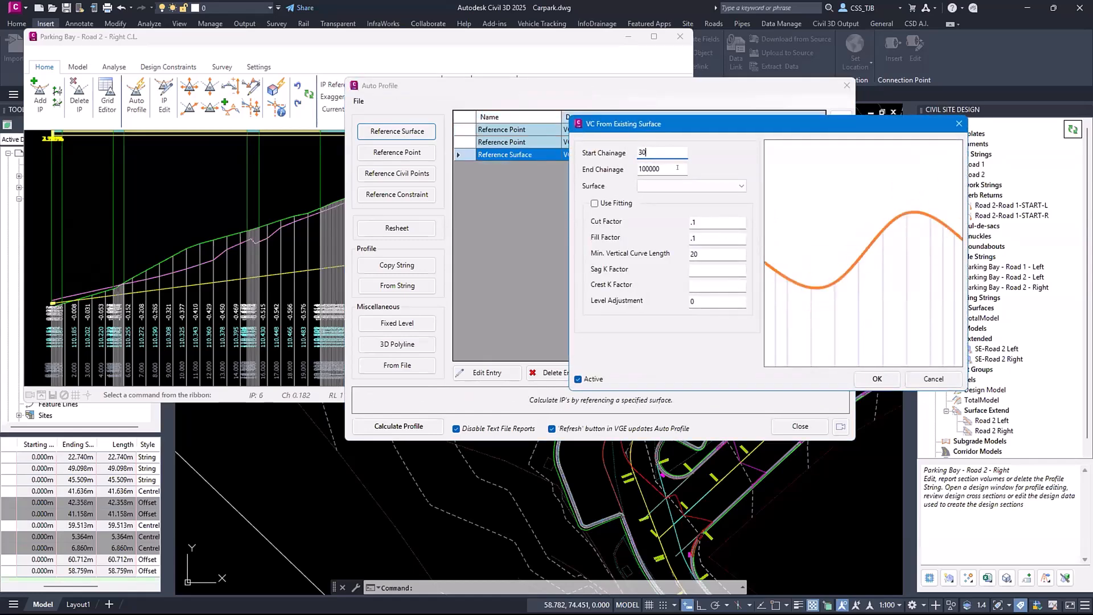
left_click_drag(663, 154, 597, 157)
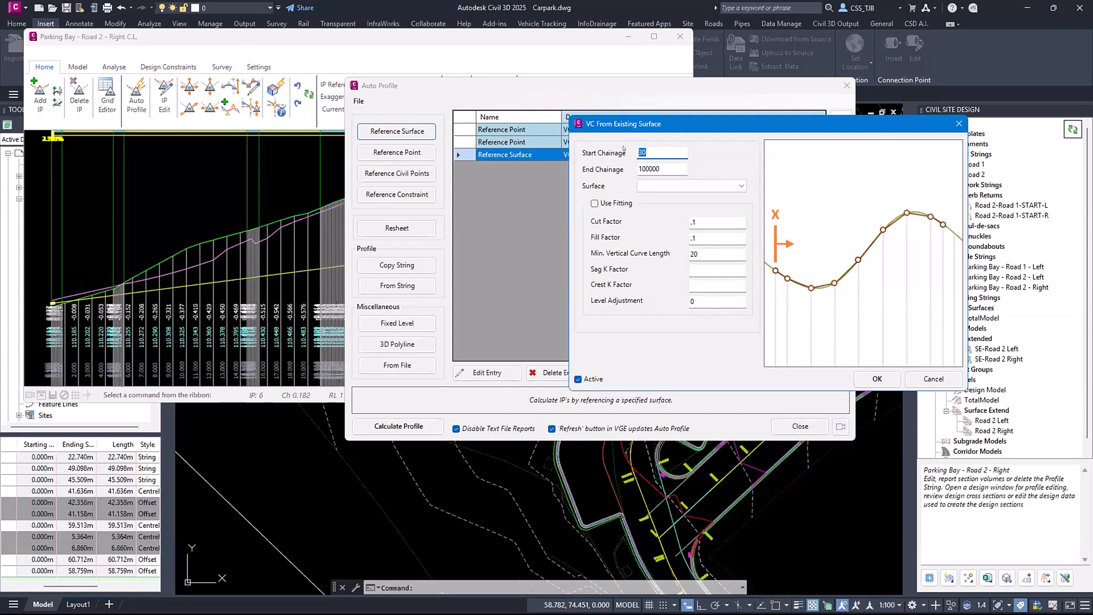
left_click(719, 187)
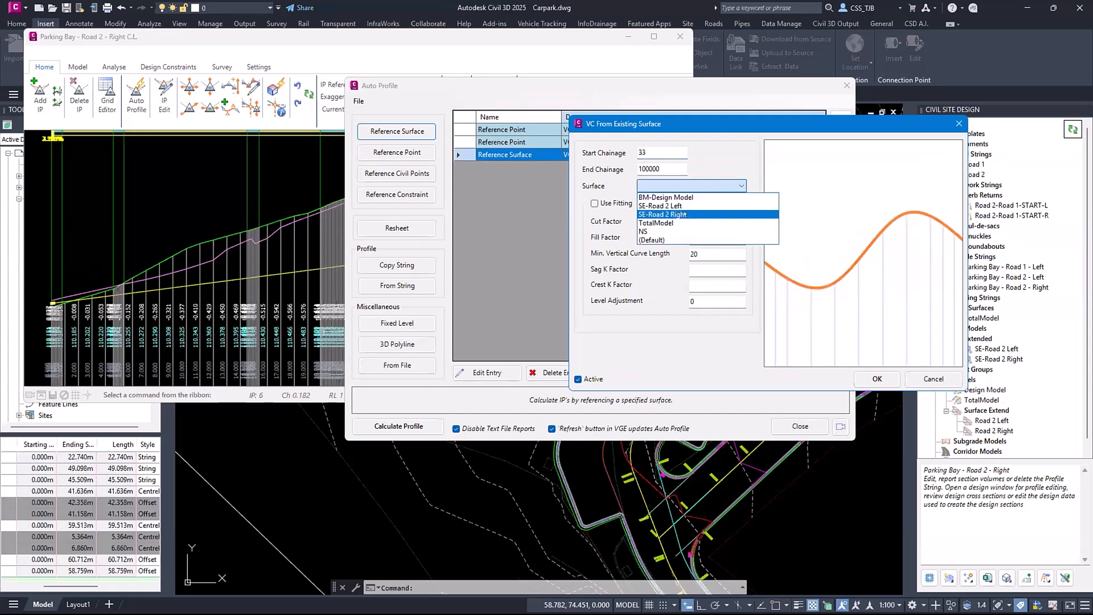
left_click(672, 217)
left_click(877, 379)
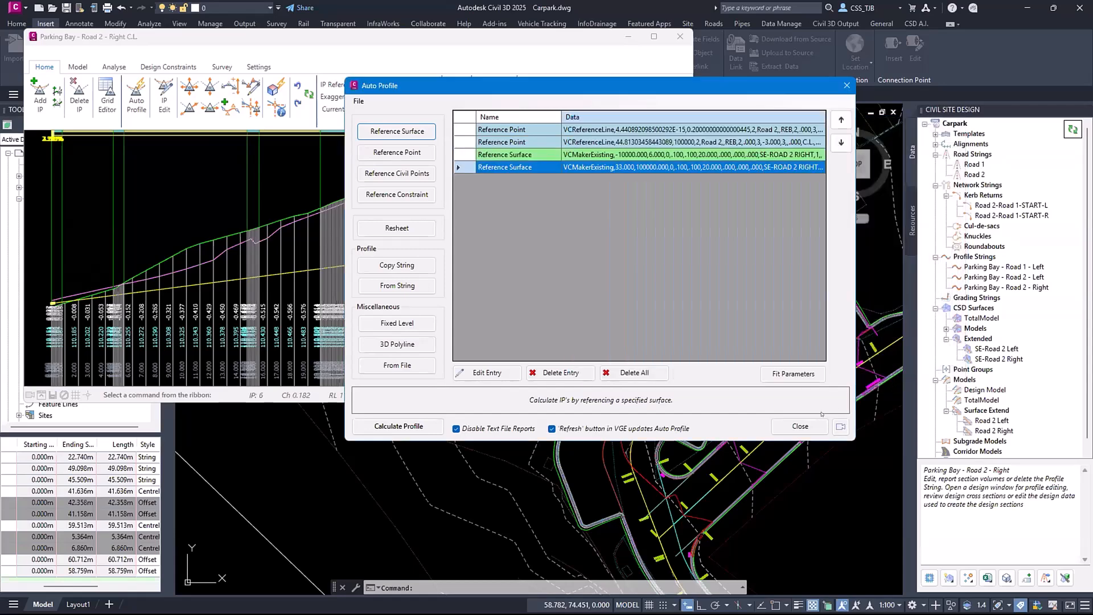
left_click(394, 426)
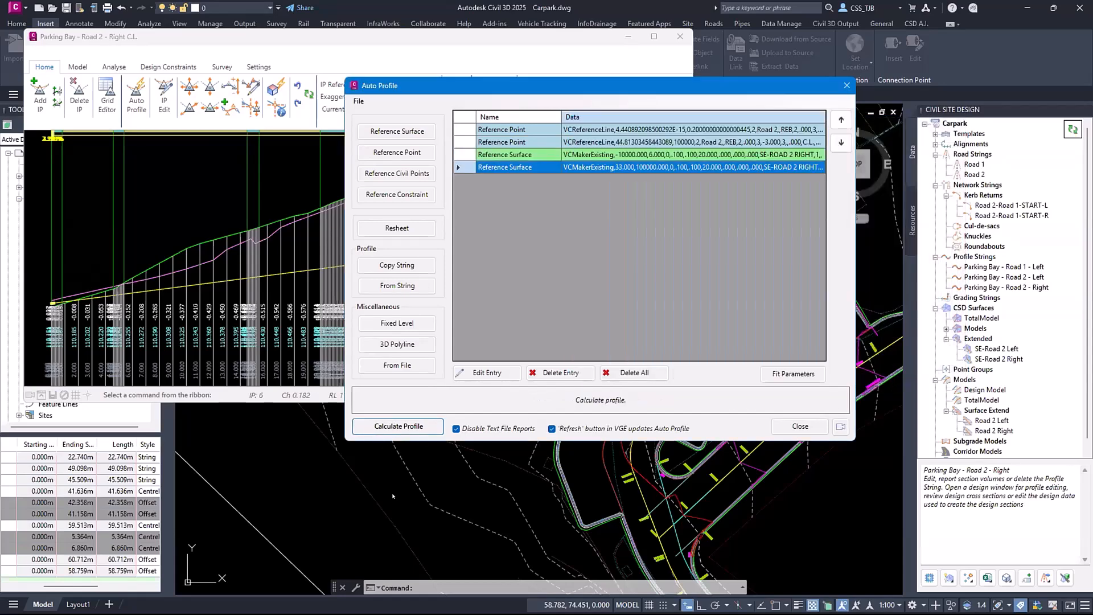
left_click(841, 426)
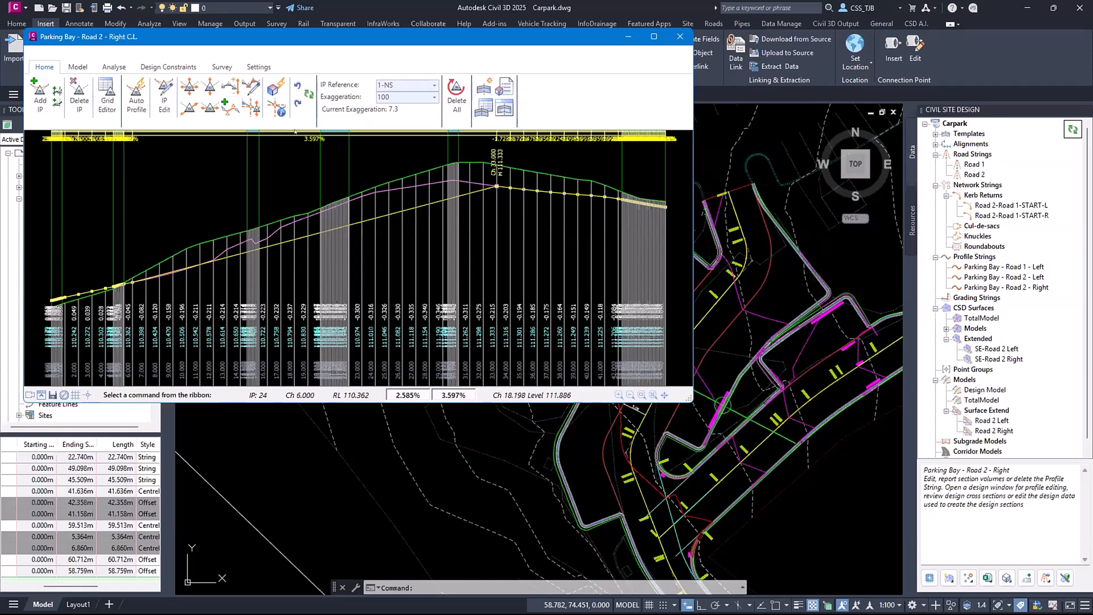
Set the IP reference to 2-L-SE and add IPs on it at about chainages 11.3, 14.5 and 21.7
left_click(433, 85)
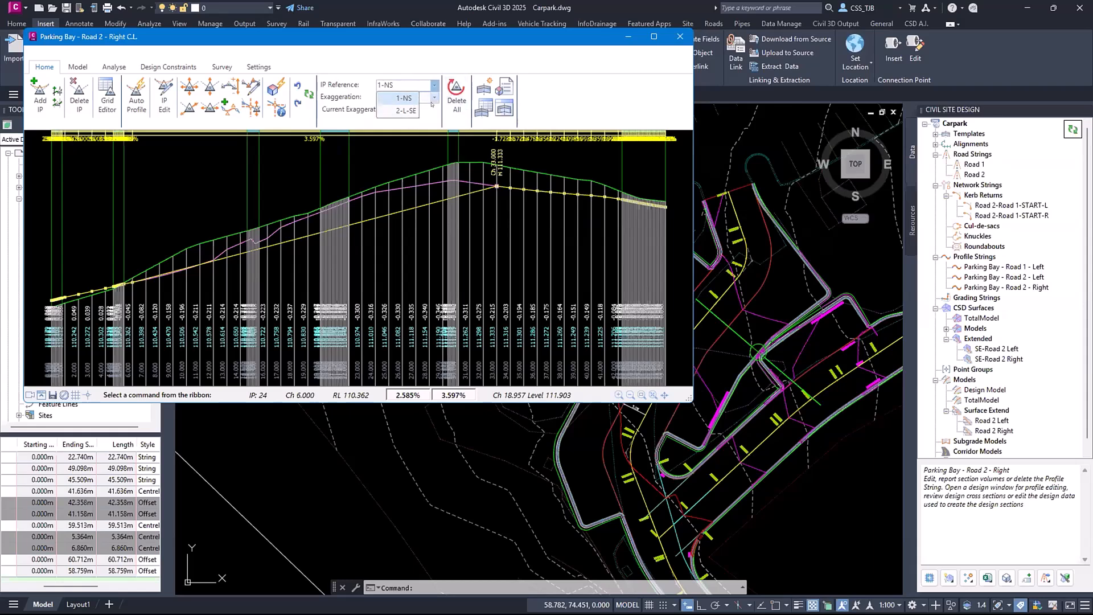
left_click(406, 111)
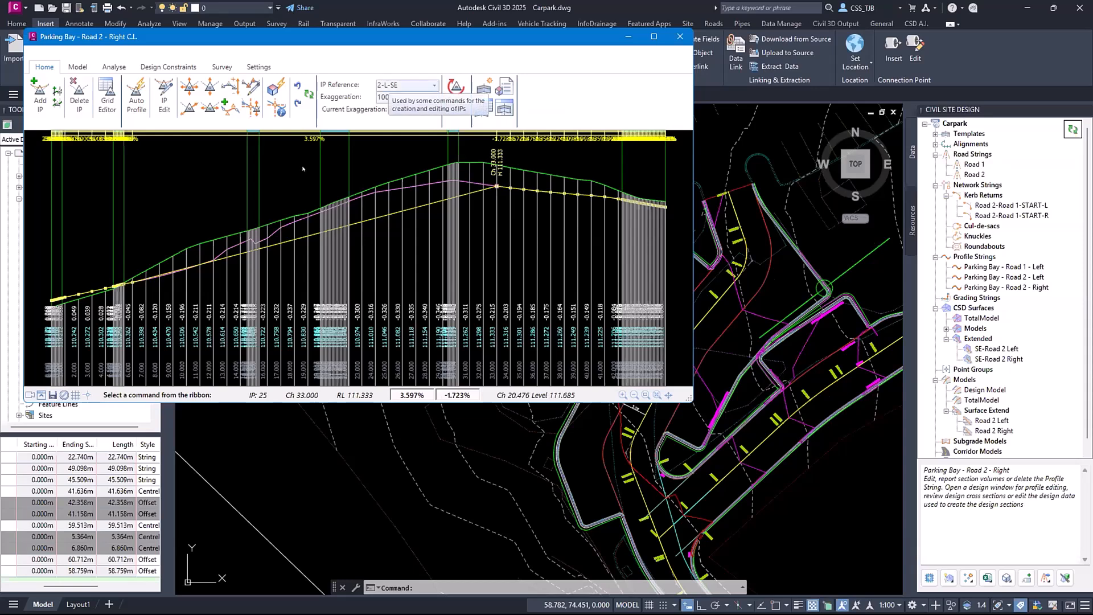
left_click(40, 94)
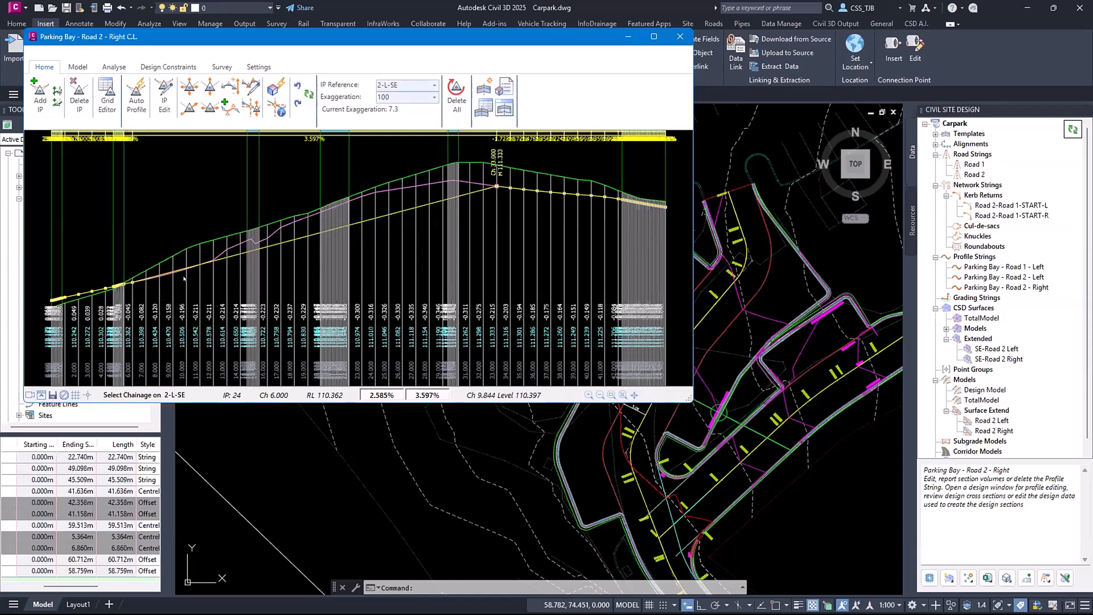
left_click(203, 263)
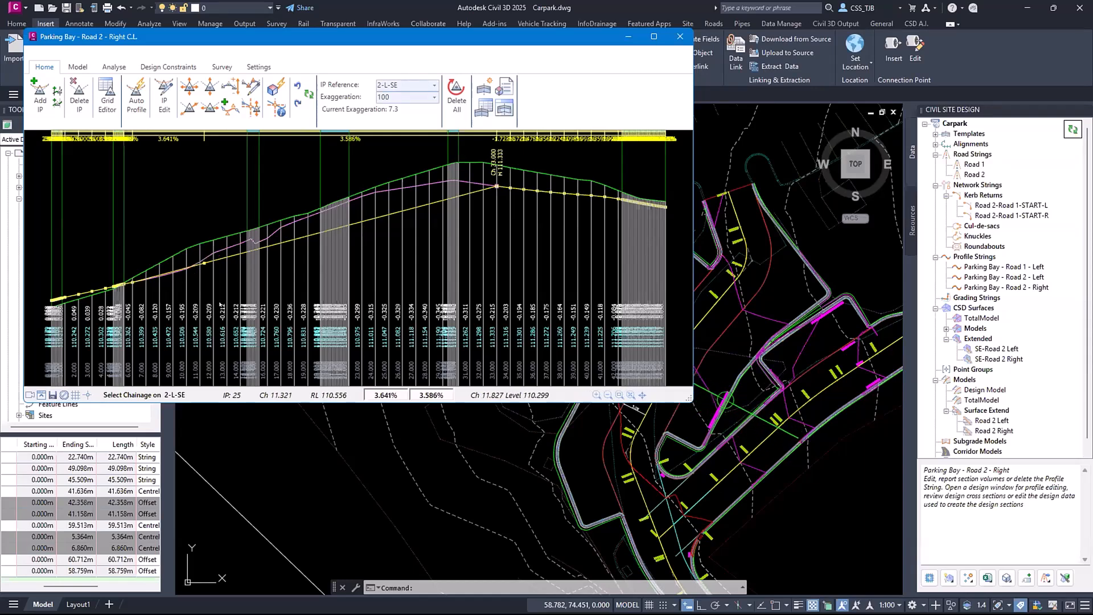
left_click(248, 242)
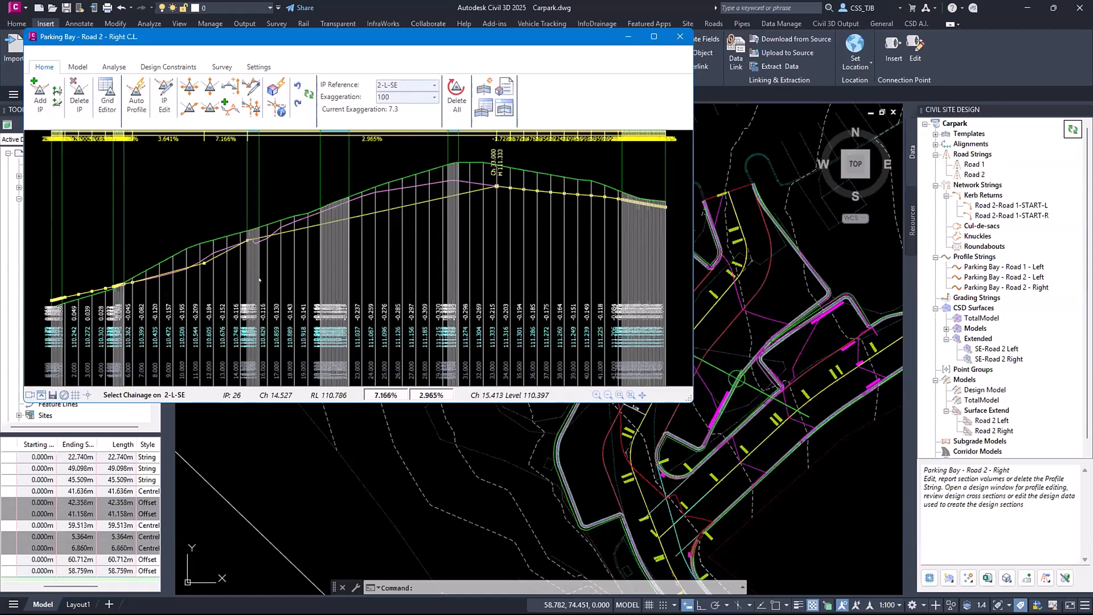
left_click(346, 201)
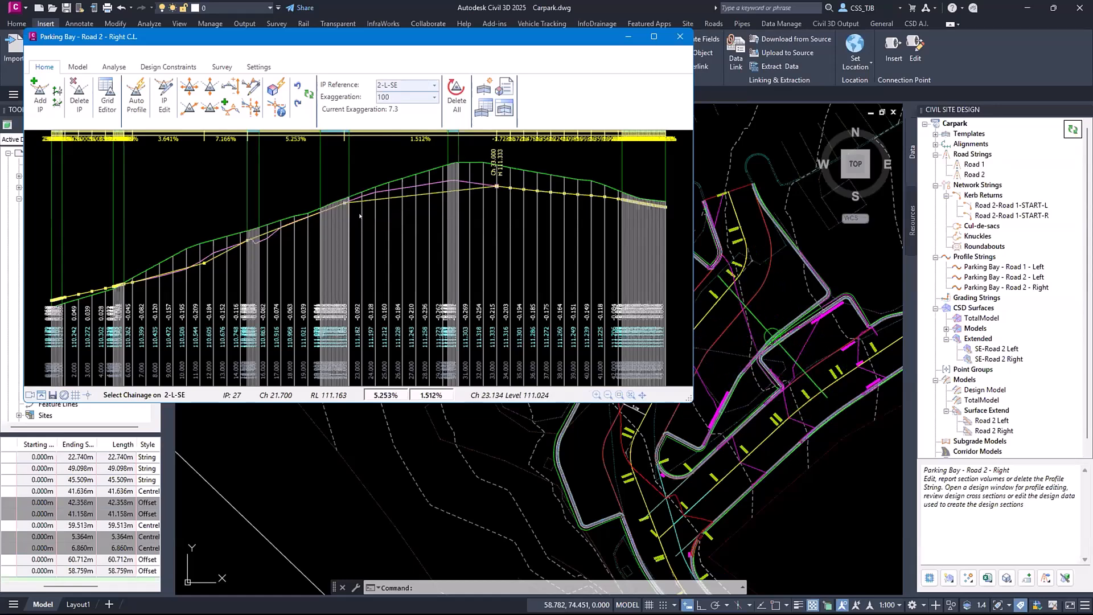
key("Escape")
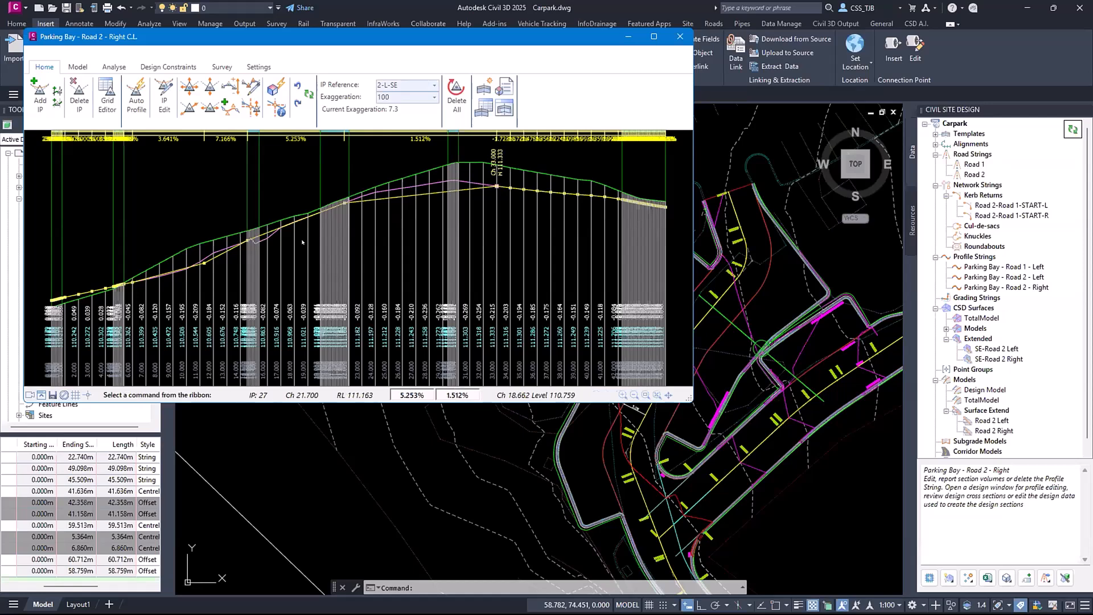
Set the vertical curve length to 2 at the IP near chainage 11.3
left_click(159, 101)
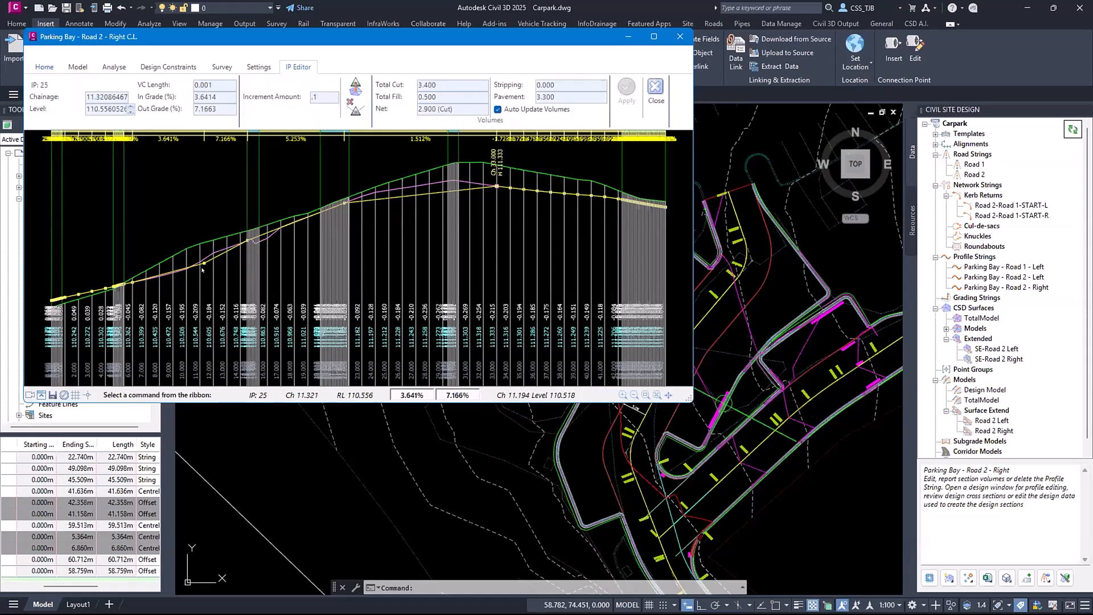
double_click(215, 85)
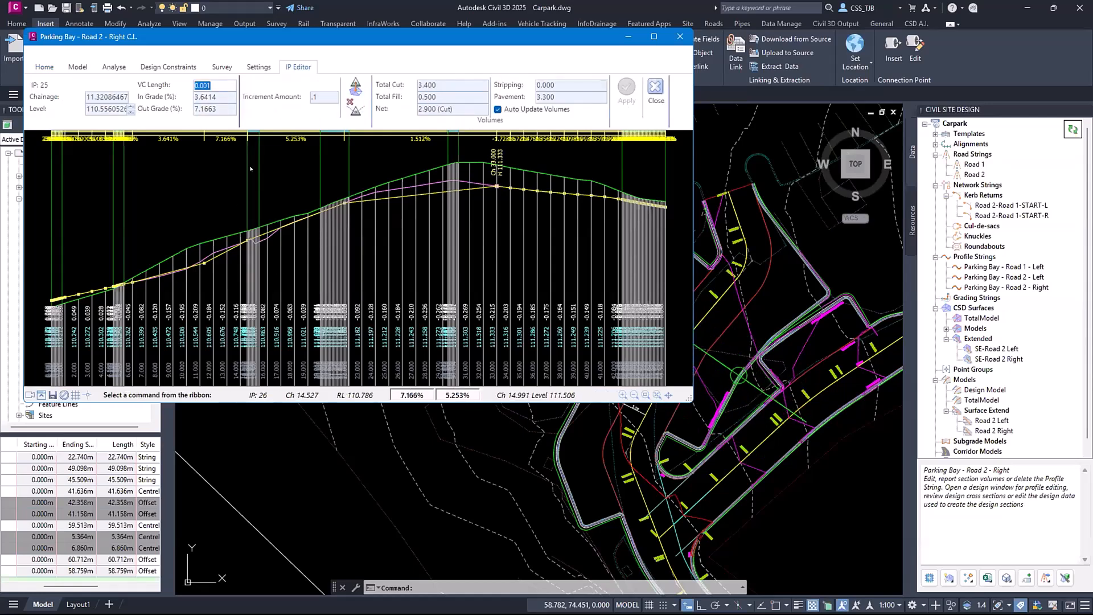
type("5")
key("Return")
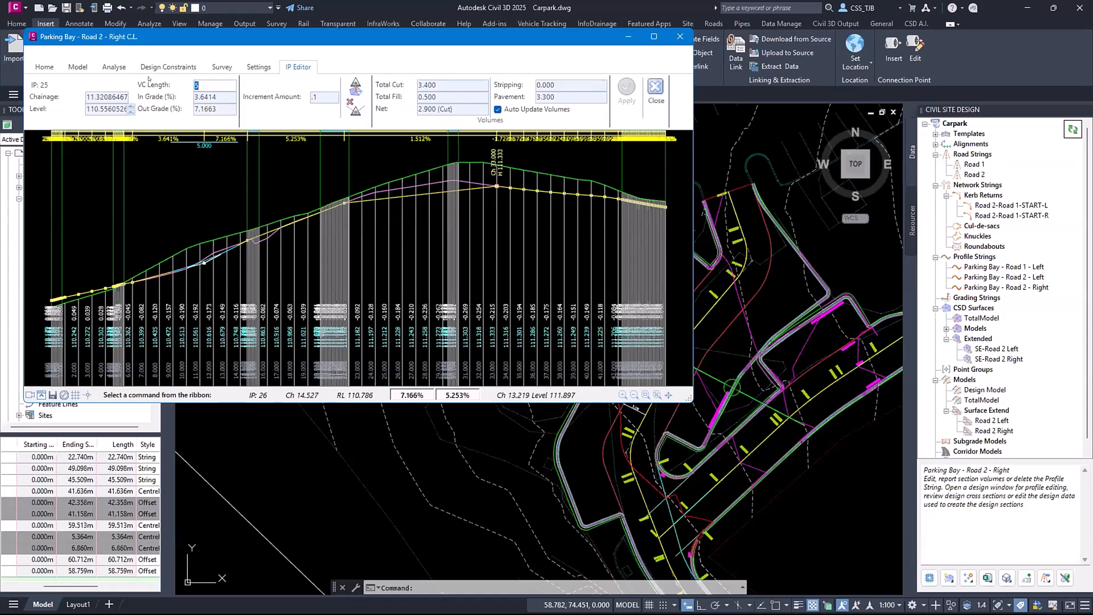
type("2")
key("Return")
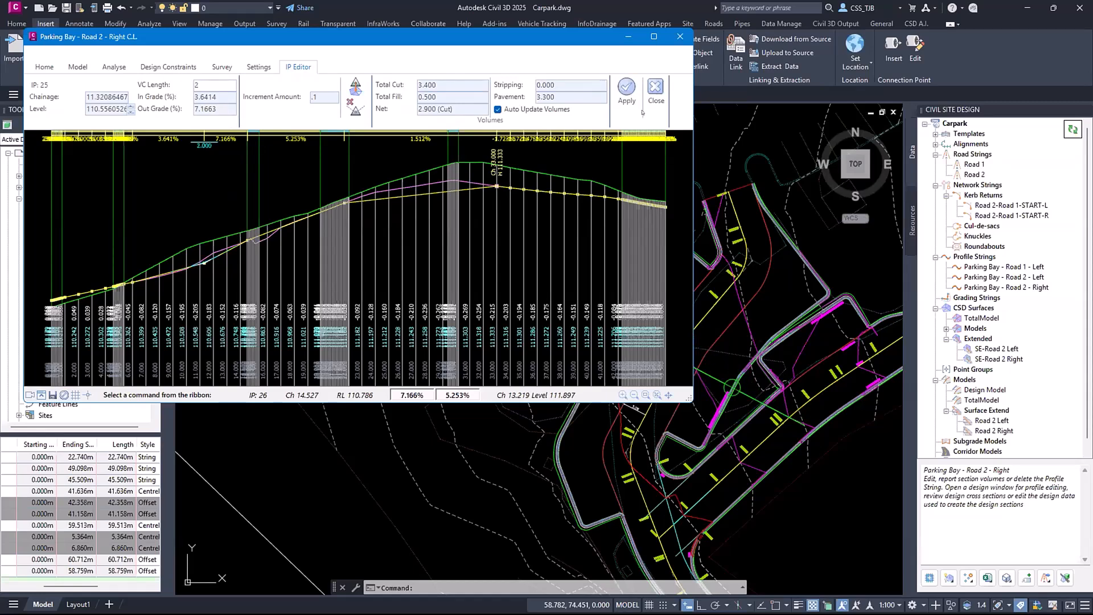
left_click(656, 91)
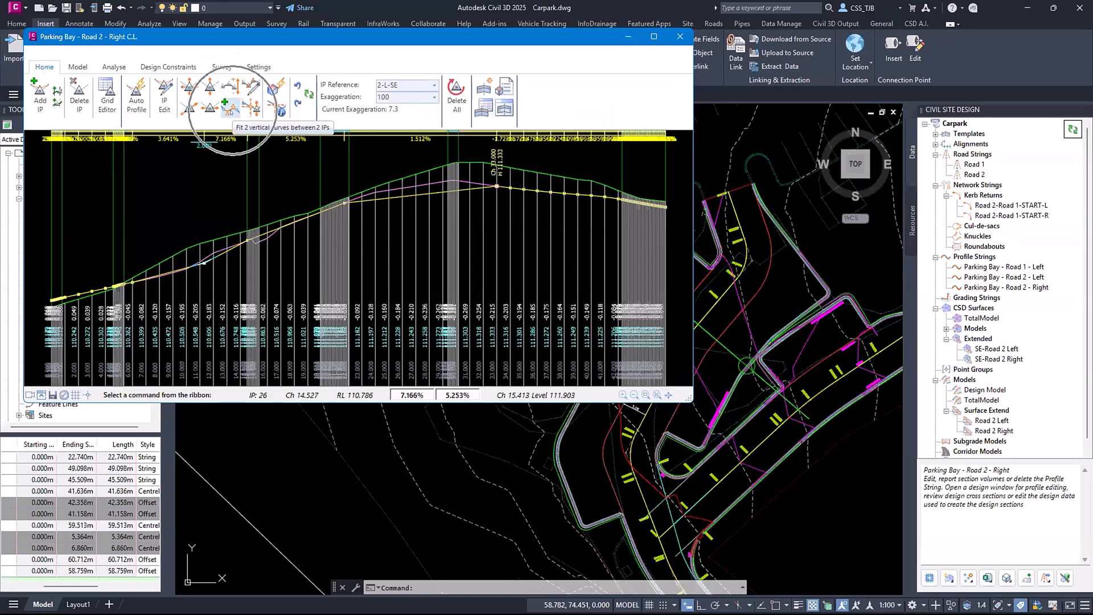
Fit a crest vertical curve about 5.6 m long between the 5.253% and -1.723% grades, with its IP near chainage 26.9
left_click(232, 114)
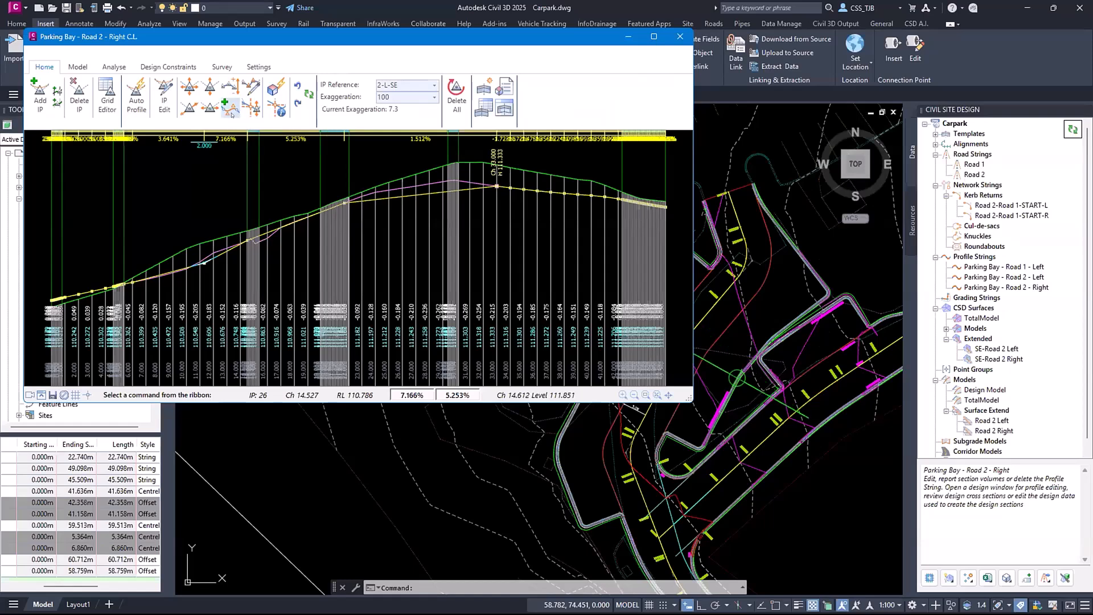
left_click(450, 287)
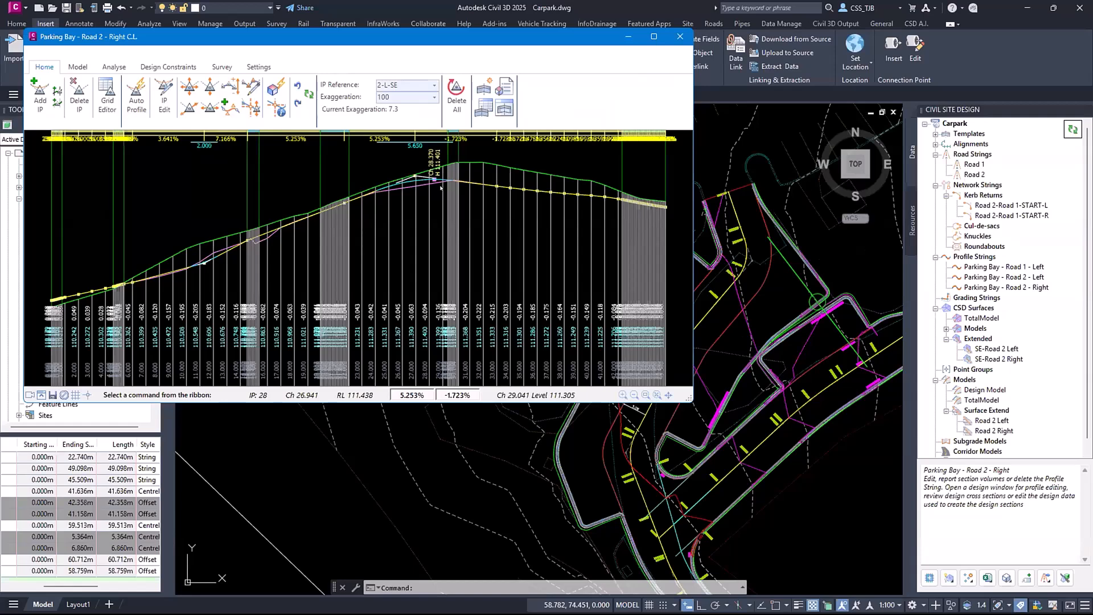
Enter a vertical curve length of 1000 for the IP near chainage 26.9 and close the Parking Bay - Road 2 - Right profile
double_click(414, 176)
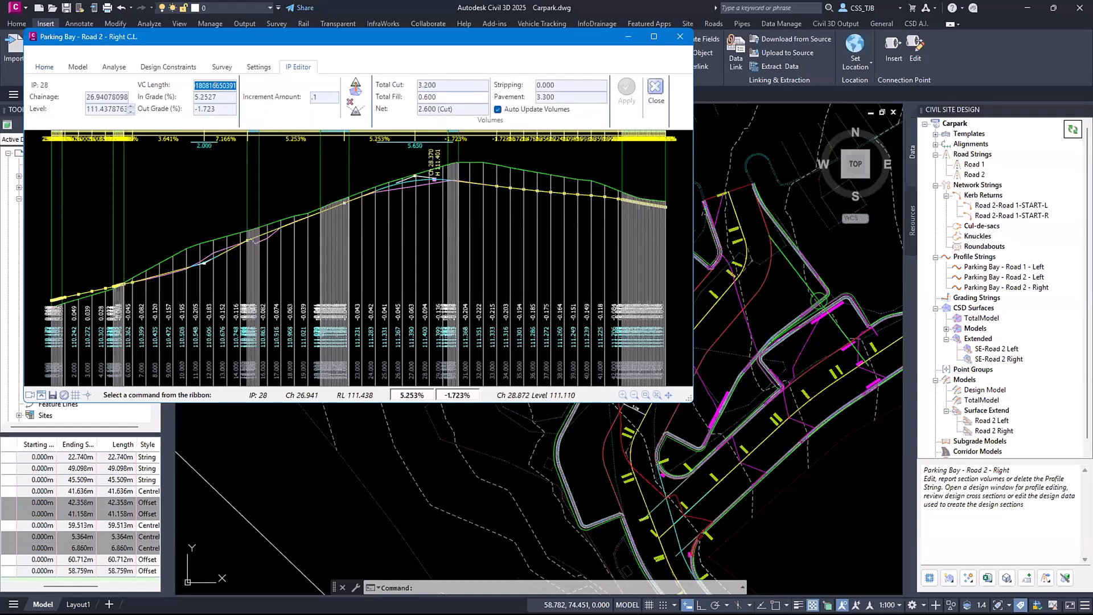
type("1000")
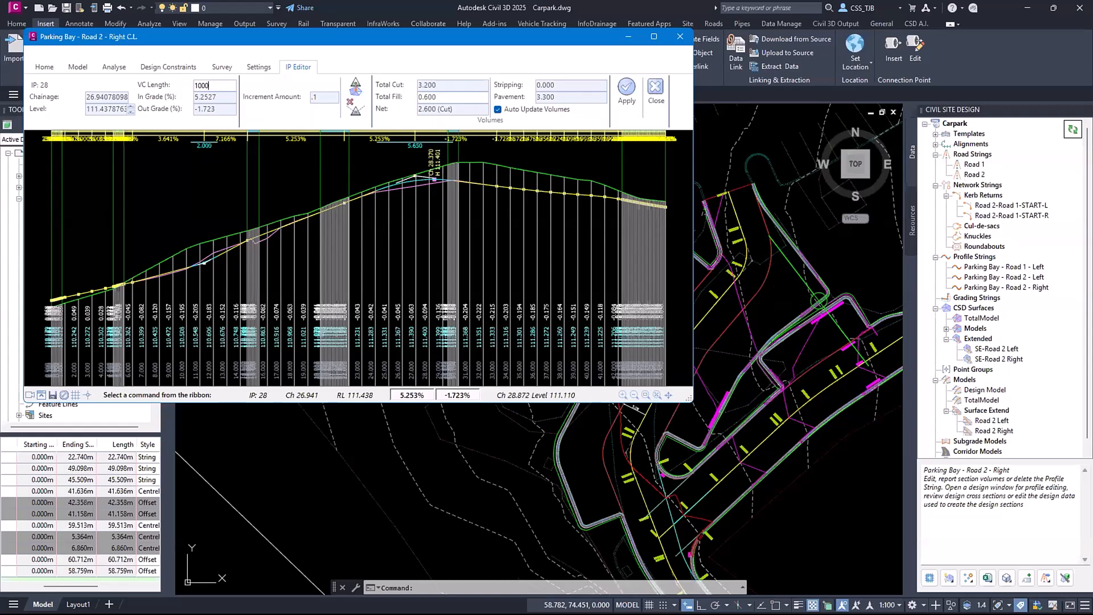
key("Return")
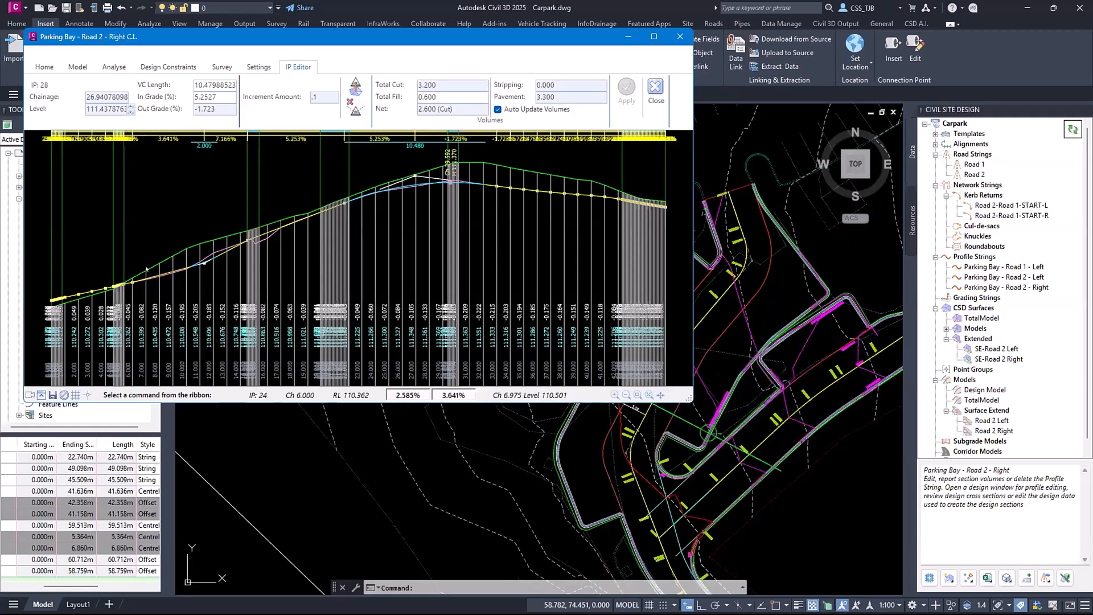
left_click(649, 95)
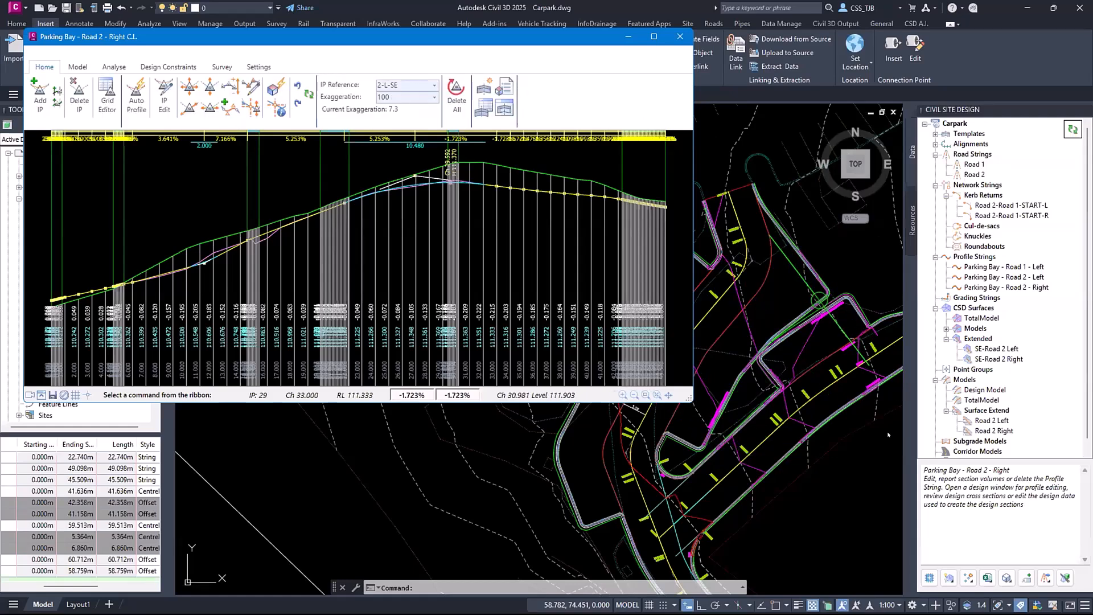
left_click(679, 38)
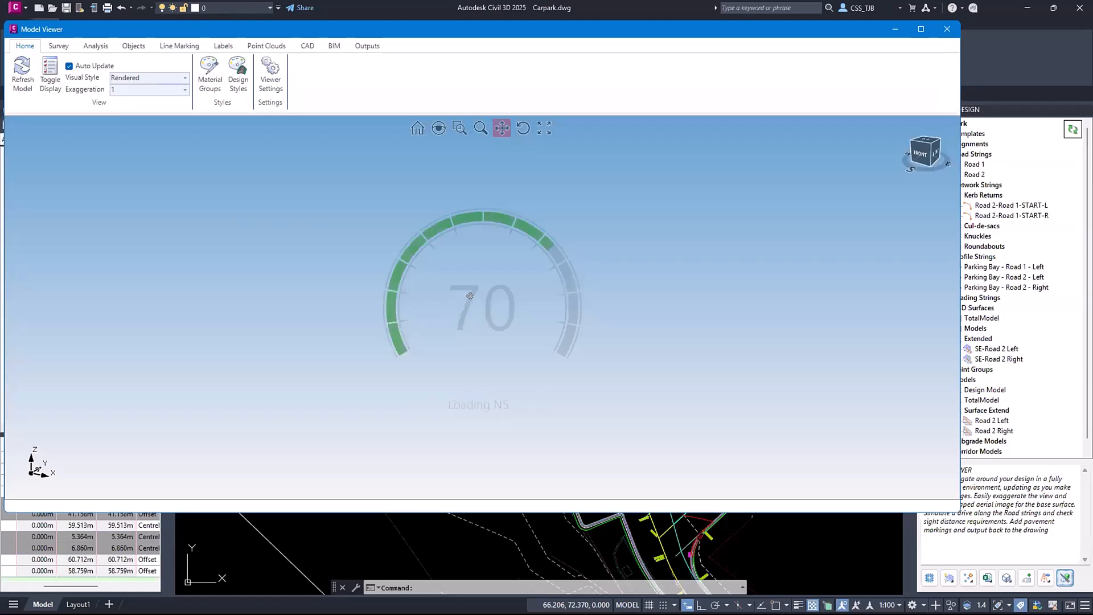
Examine the Road 2 parking area and its kerbs in the rendered 3D model
scroll(471, 198, "up", 4)
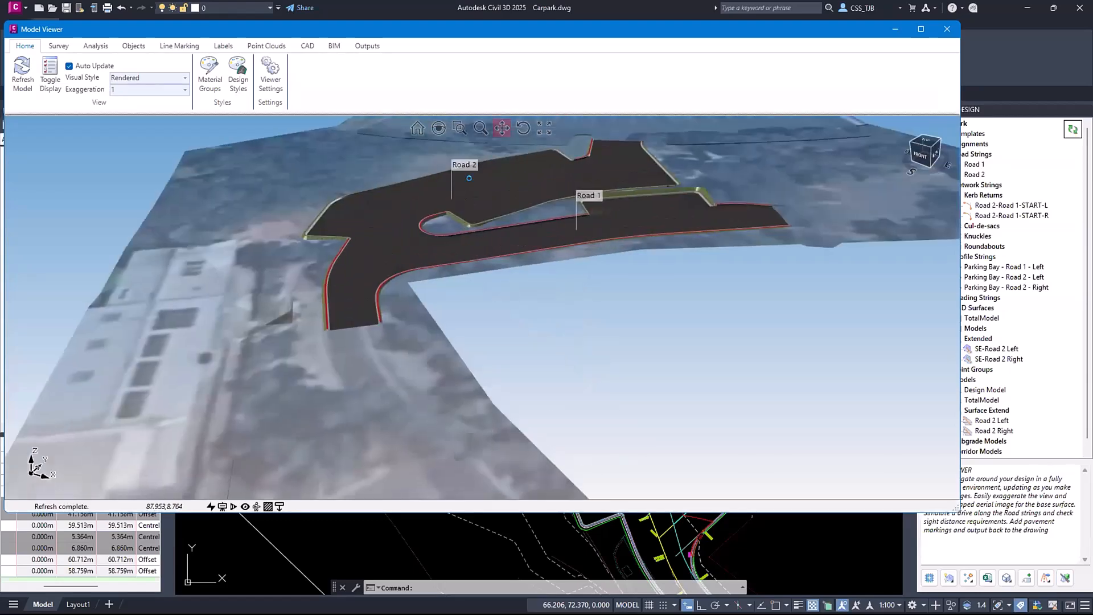
middle_click_drag(415, 205, 443, 171)
scroll(443, 171, "up", 3)
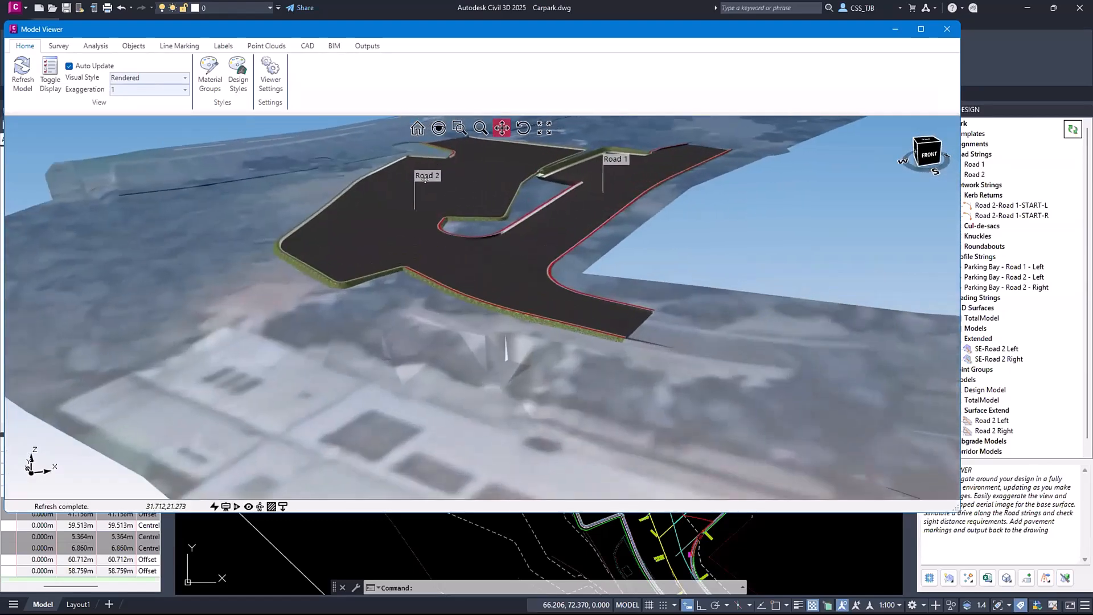
scroll(436, 200, "up", 5)
middle_click_drag(443, 209, 473, 196)
scroll(385, 165, "up", 3)
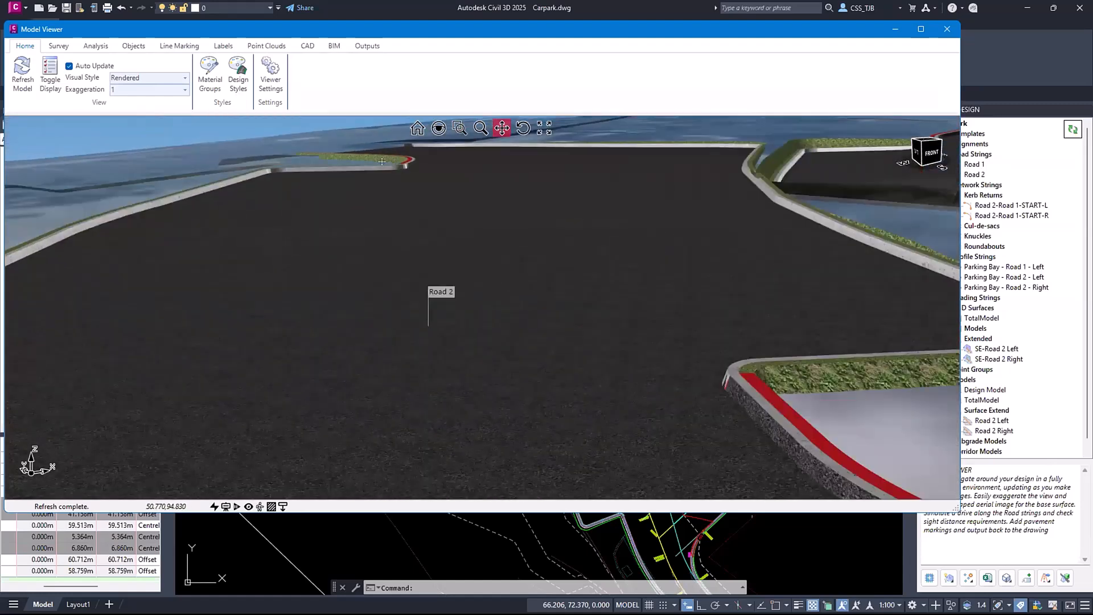
Set the 3D model's vertical exaggeration to 2 and examine the kerb edges around the parking bays
left_click(185, 89)
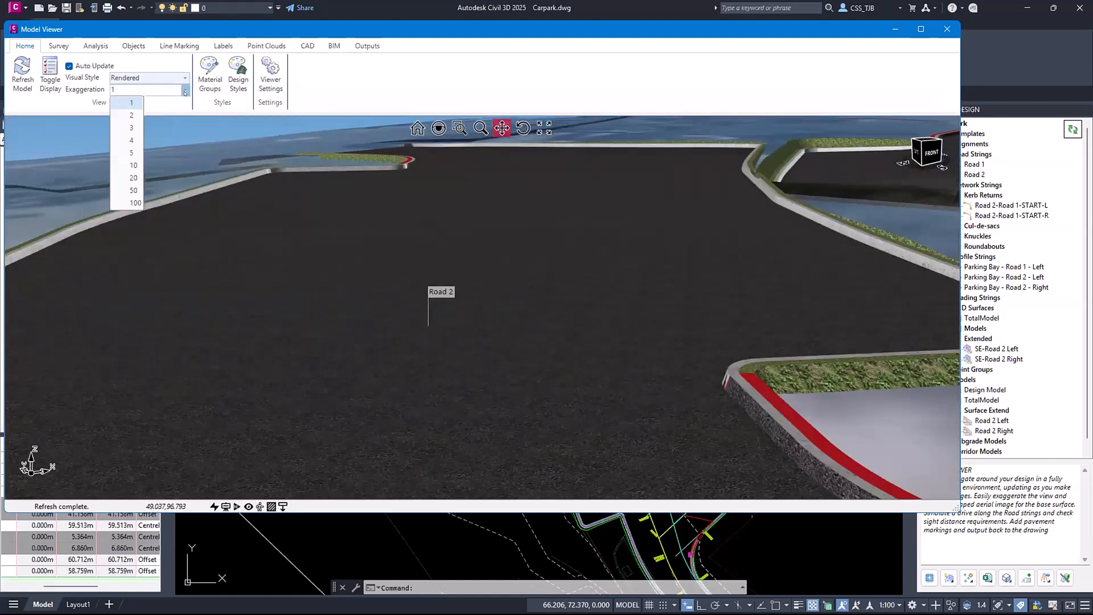
left_click(143, 115)
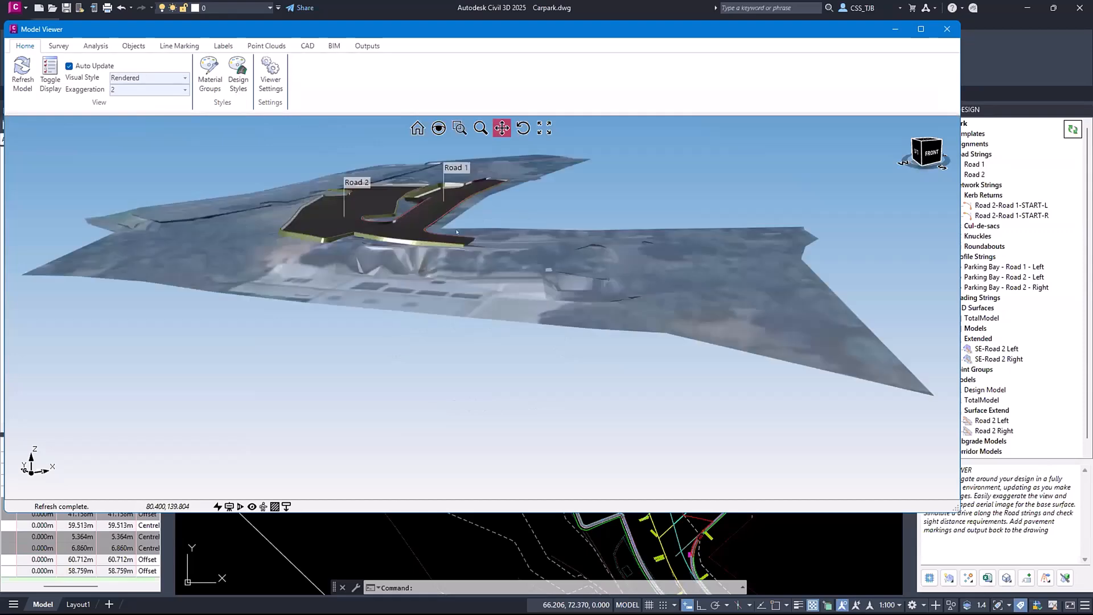
scroll(331, 185, "up", 5)
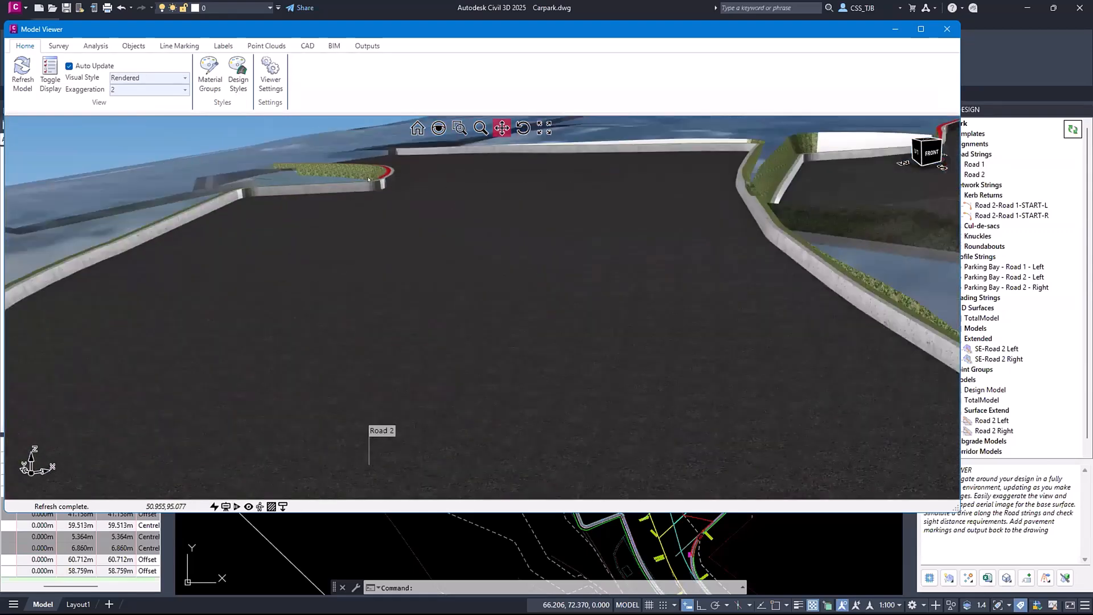
middle_click_drag(731, 198, 706, 167)
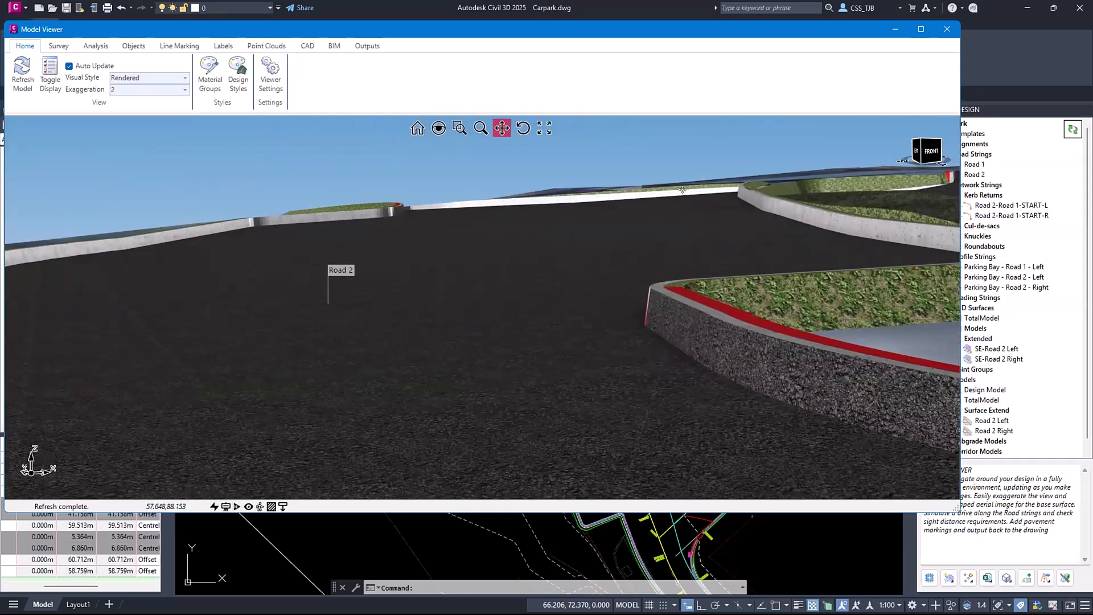
middle_click_drag(852, 243, 827, 207)
left_click_drag(501, 279, 427, 296)
middle_click_drag(427, 295, 608, 254)
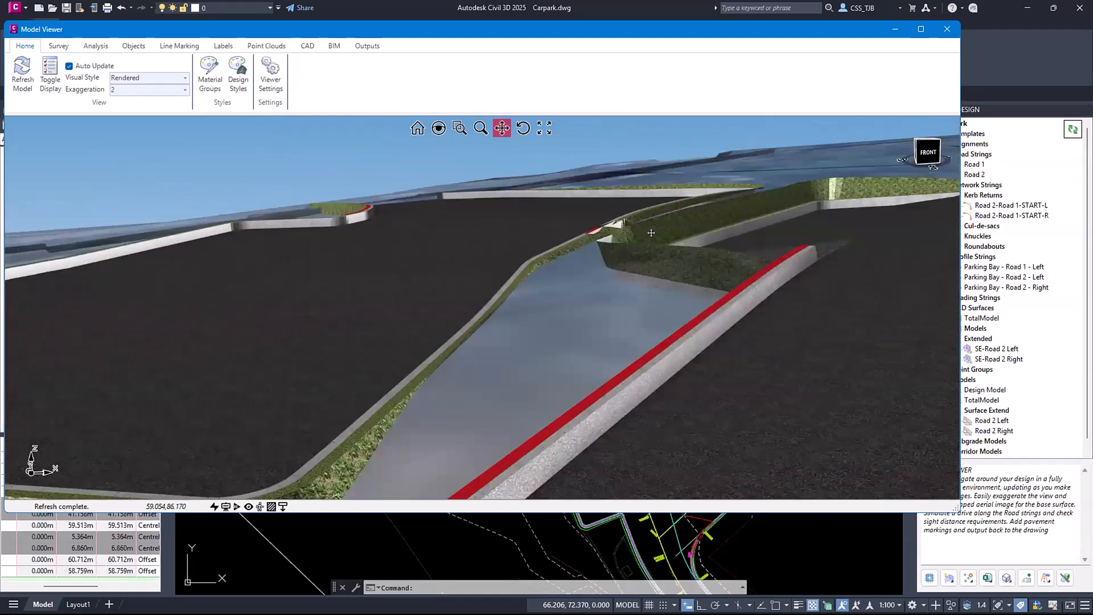
scroll(651, 233, "up", 3)
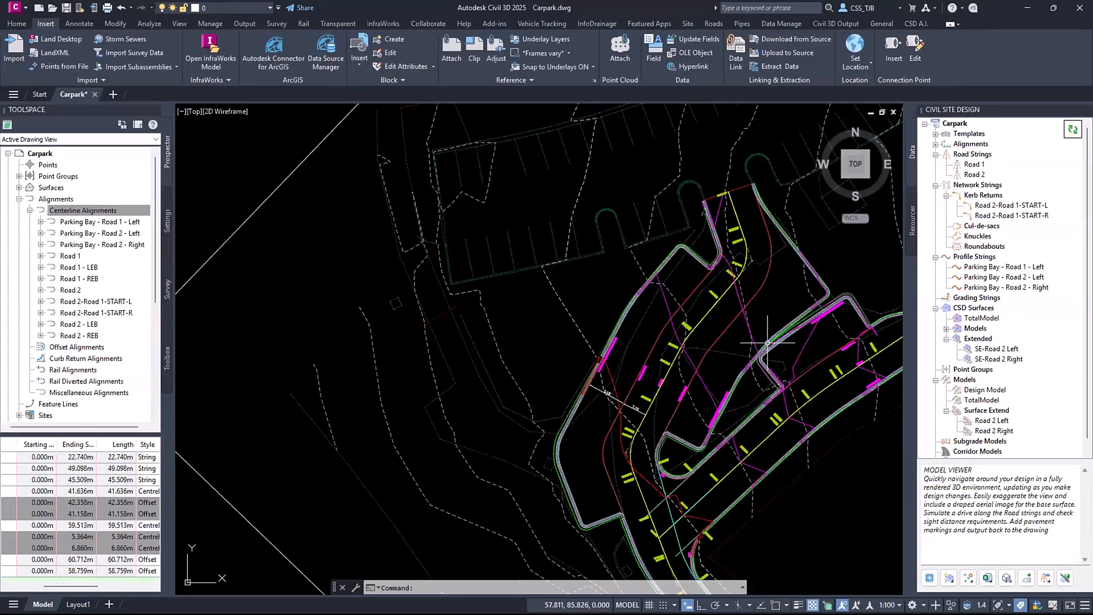
middle_click_drag(767, 342, 572, 321)
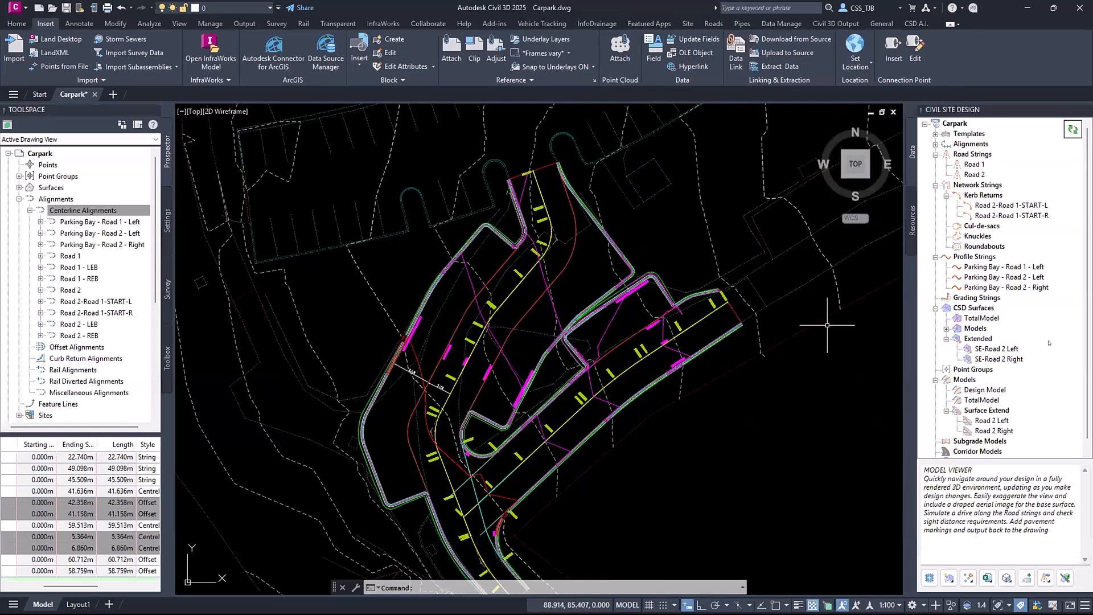
right_click(973, 369)
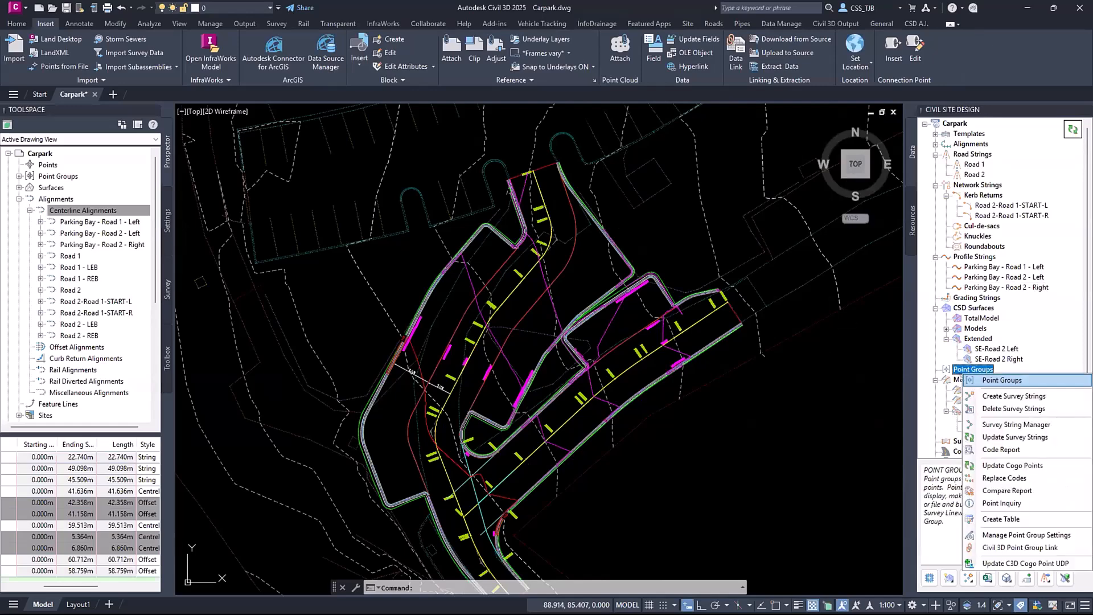
left_click(980, 374)
left_click(739, 113)
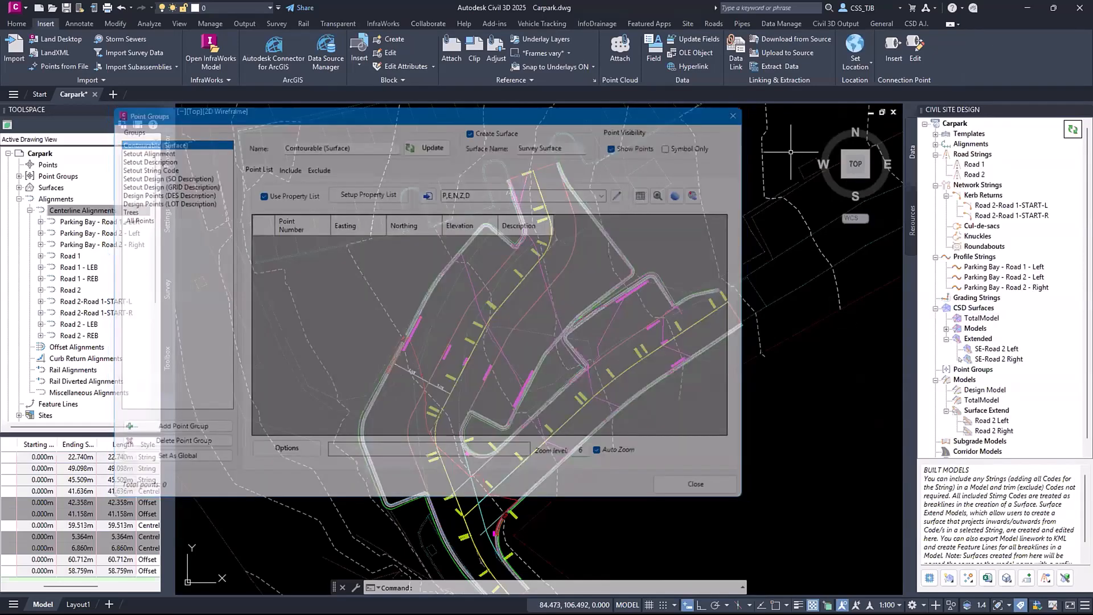
Add a surface extend model named Road Left that uses the Road 1 string
right_click(965, 379)
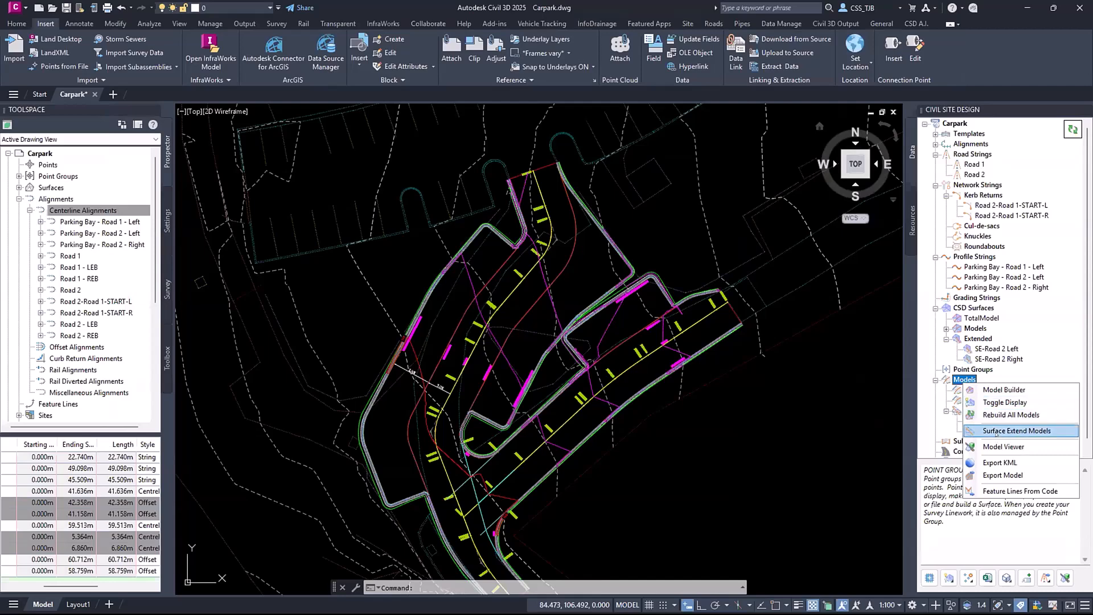
left_click(1017, 431)
left_click(529, 272)
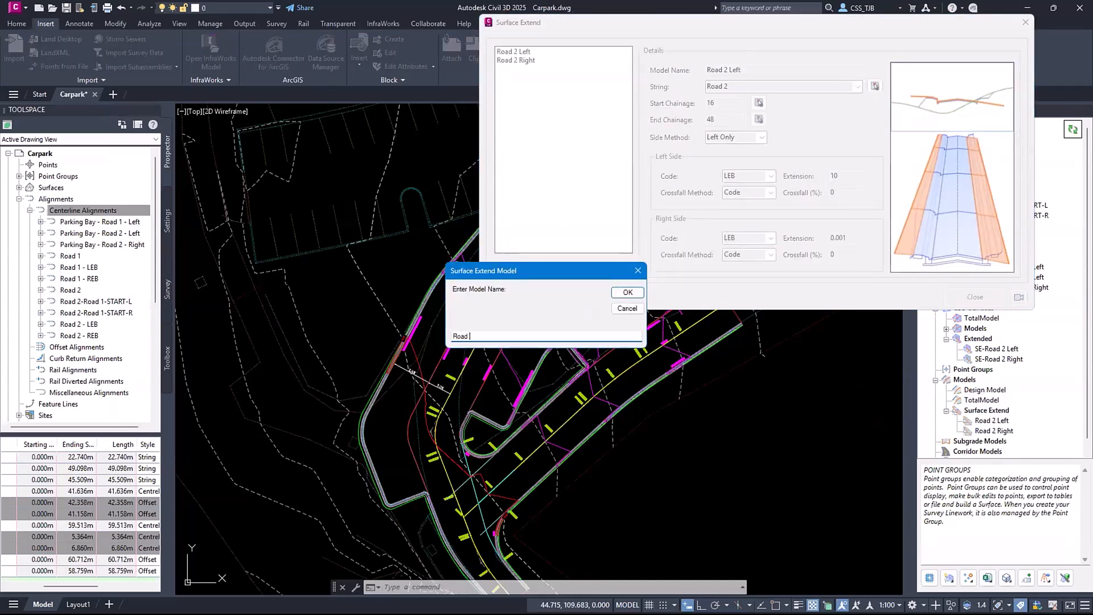
left_click(628, 293)
left_click(857, 87)
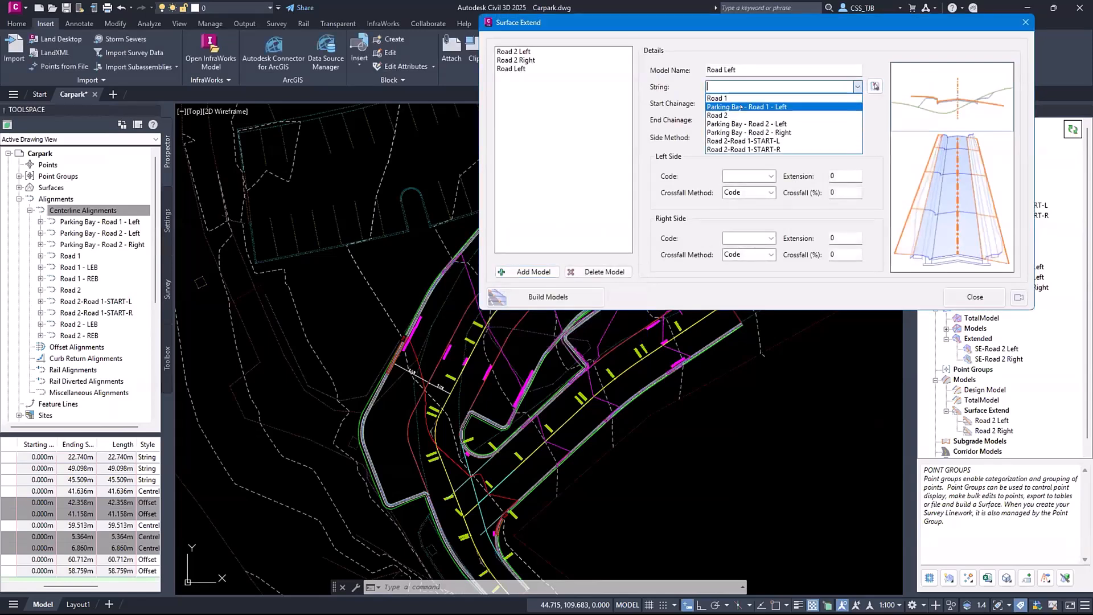
left_click(721, 98)
key("Tab")
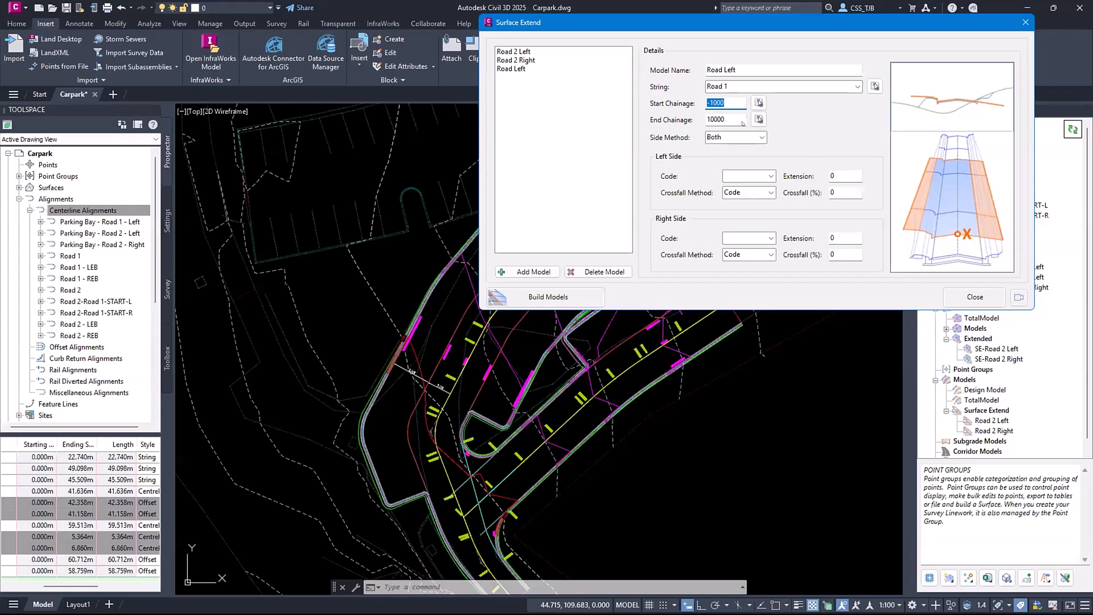
Set the Road Left model's start chainage to 21 and its end chainage to 38
left_click(759, 103)
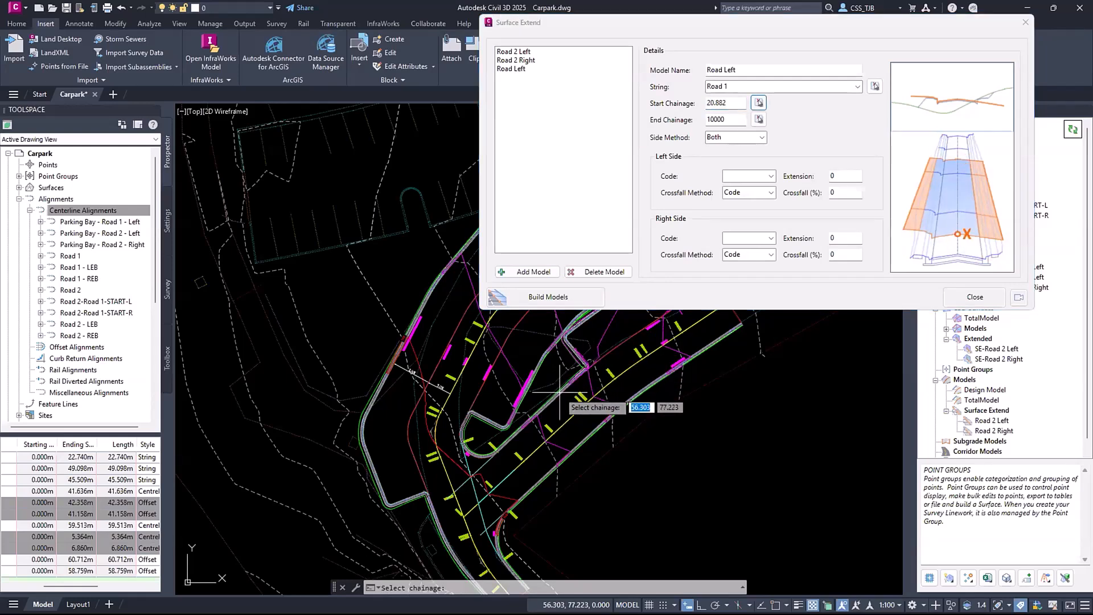
left_click_drag(734, 104, 659, 115)
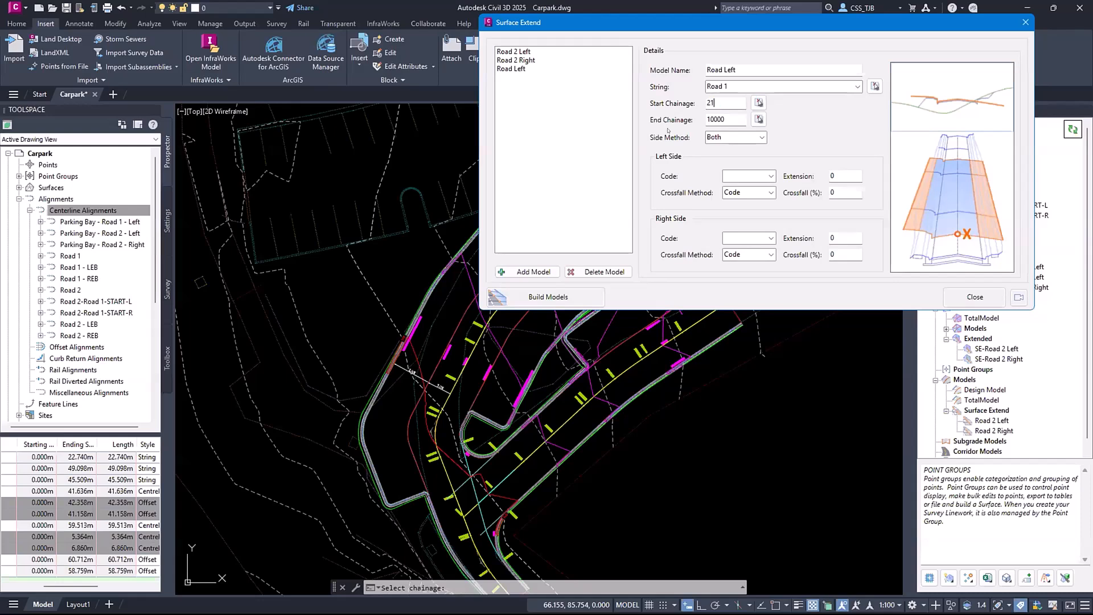
type("21")
key("Tab")
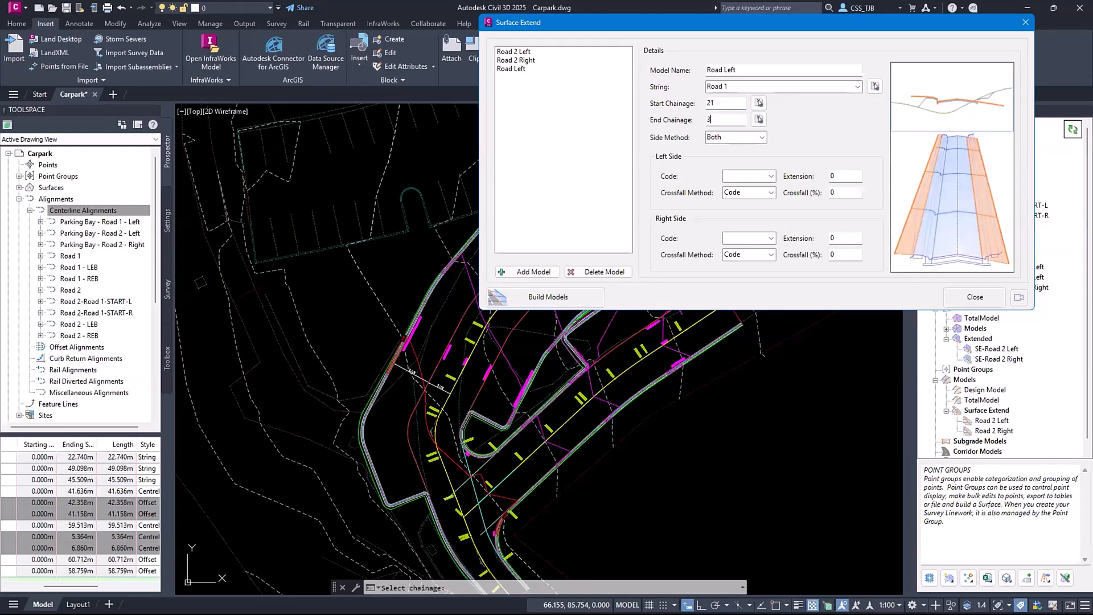
Build the Road Left model as a Left Only extension of 5 from the LEB code
left_click(739, 138)
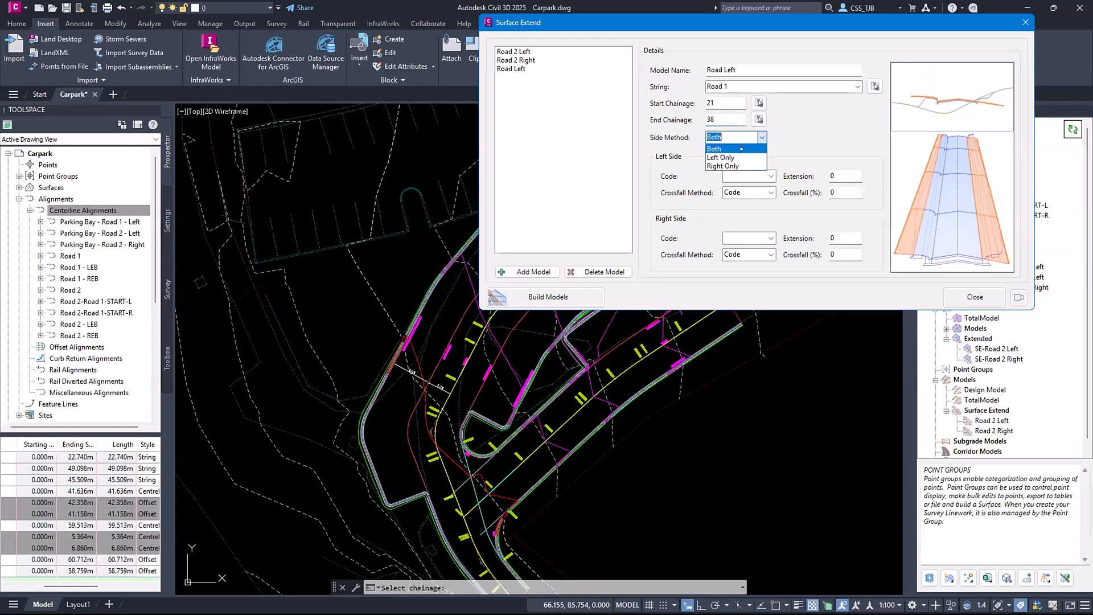
left_click(726, 157)
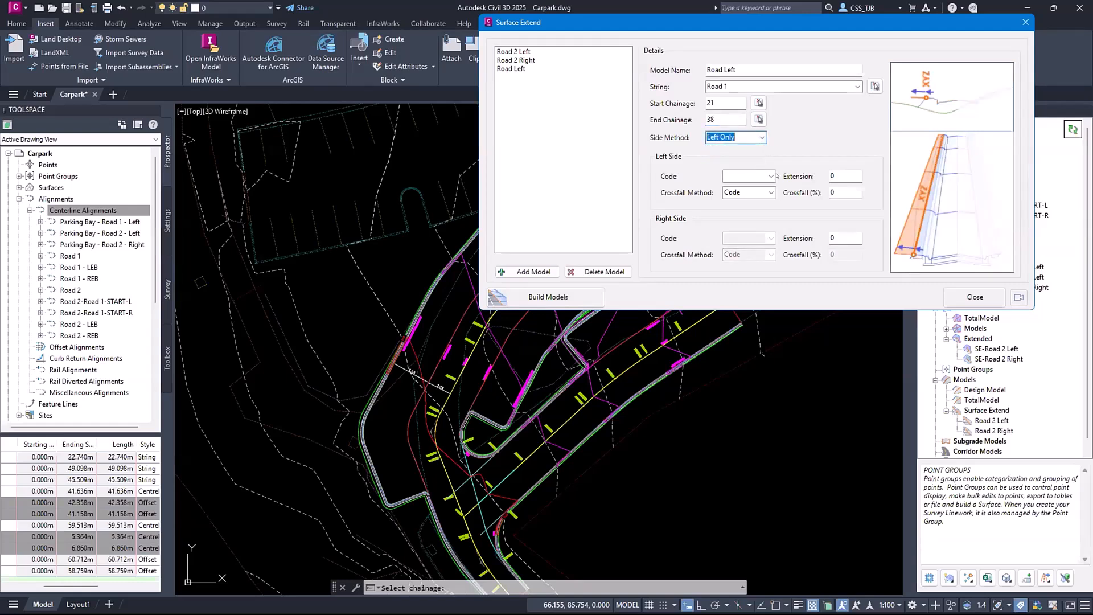
left_click(770, 176)
left_click(740, 214)
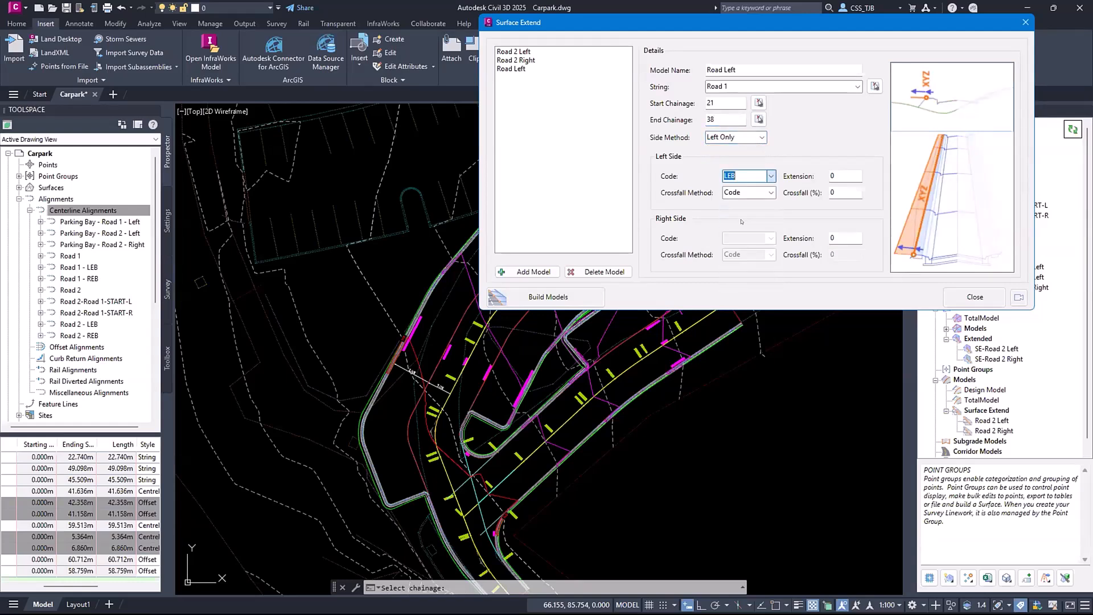
key("Tab")
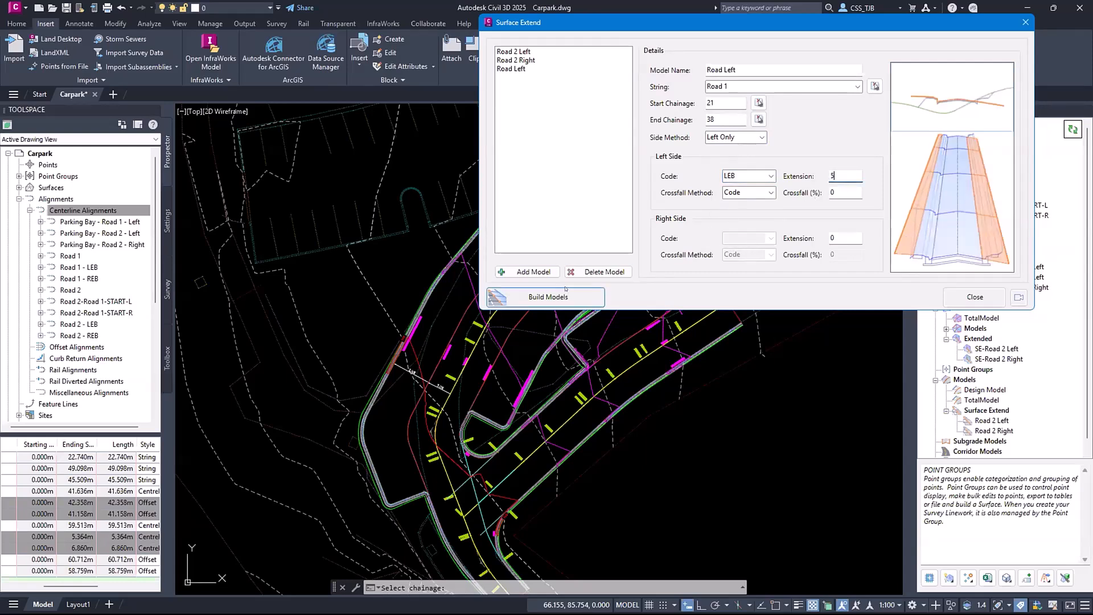
left_click(565, 295)
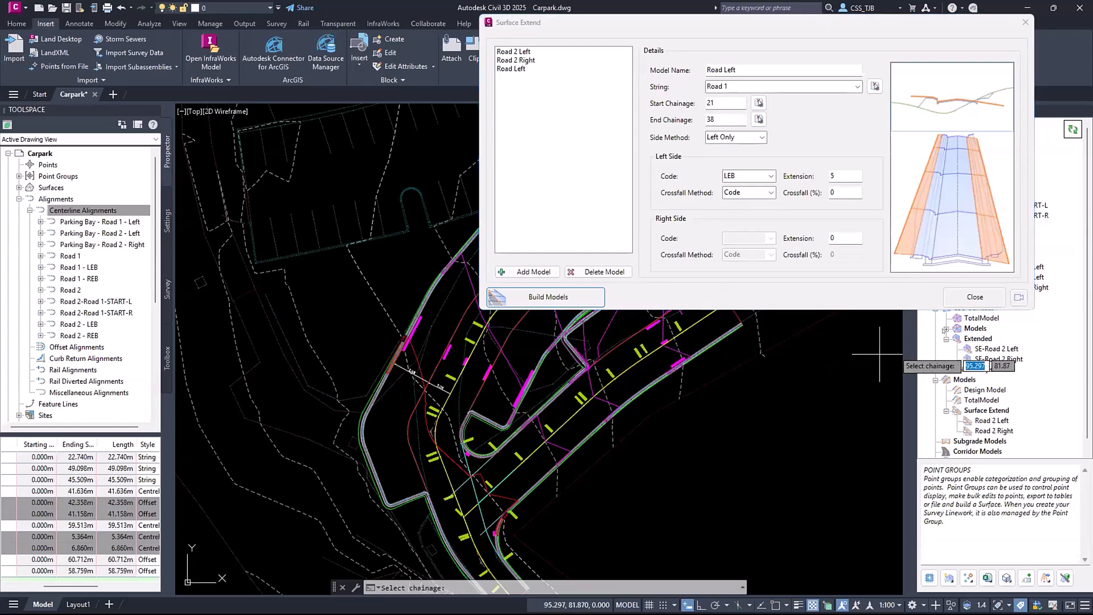
left_click(984, 298)
left_click(582, 334)
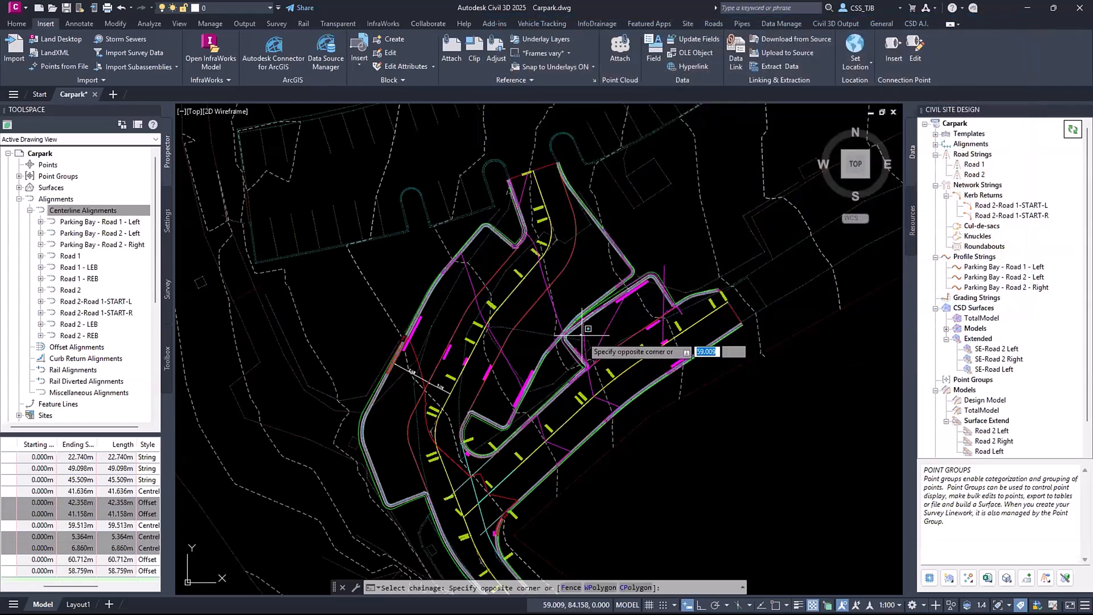
left_click(582, 335)
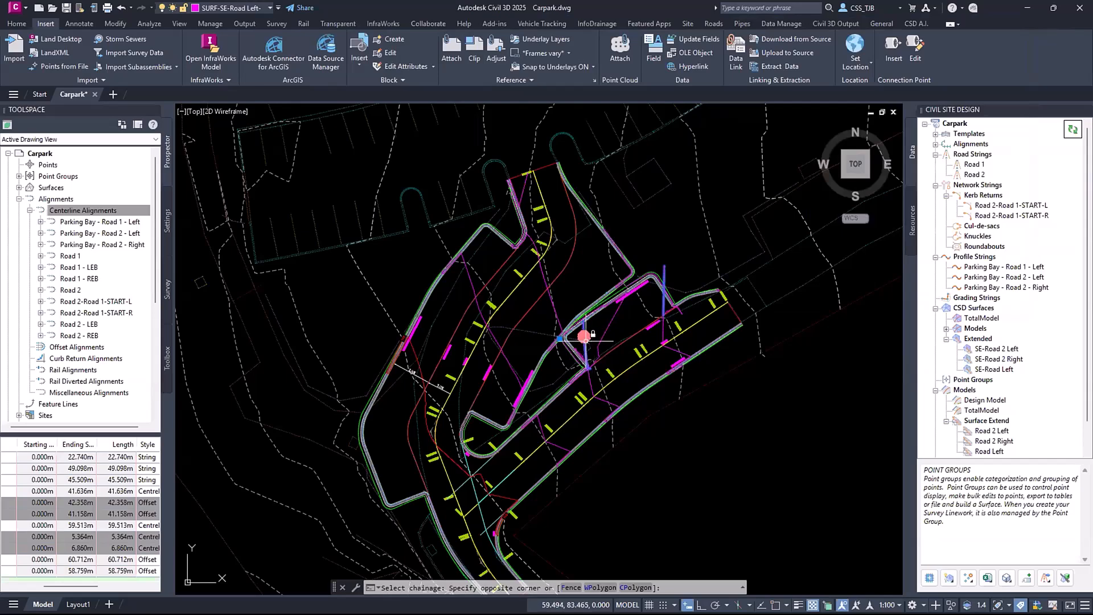
right_click(583, 337)
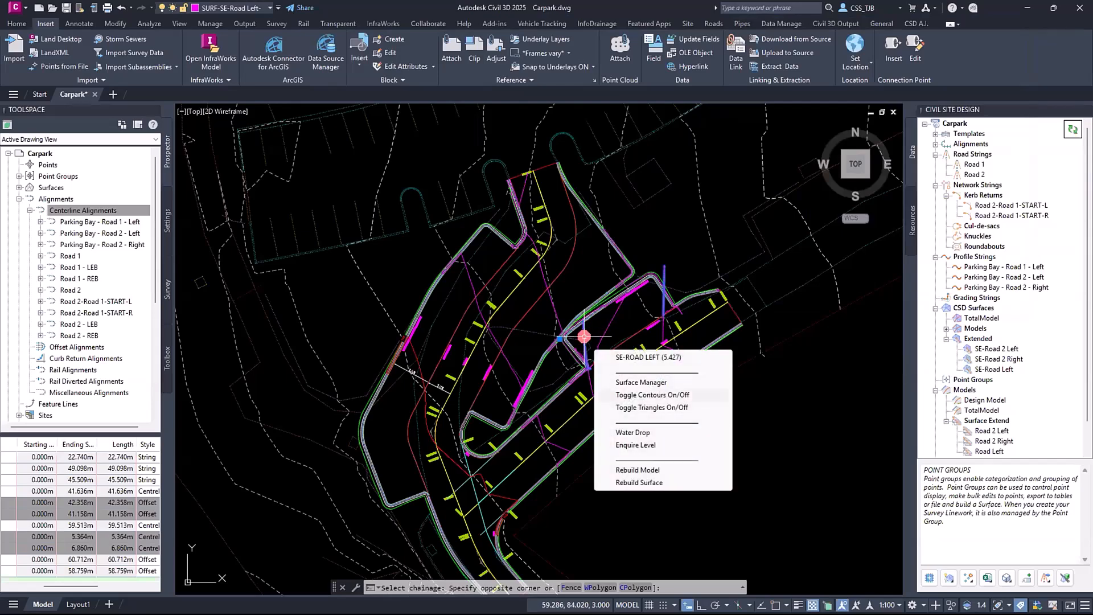
key("Escape")
Open the Parking Bay - Road 1 - Left profile string in the Vertical Grading Editor
scroll(583, 336, "up", 5)
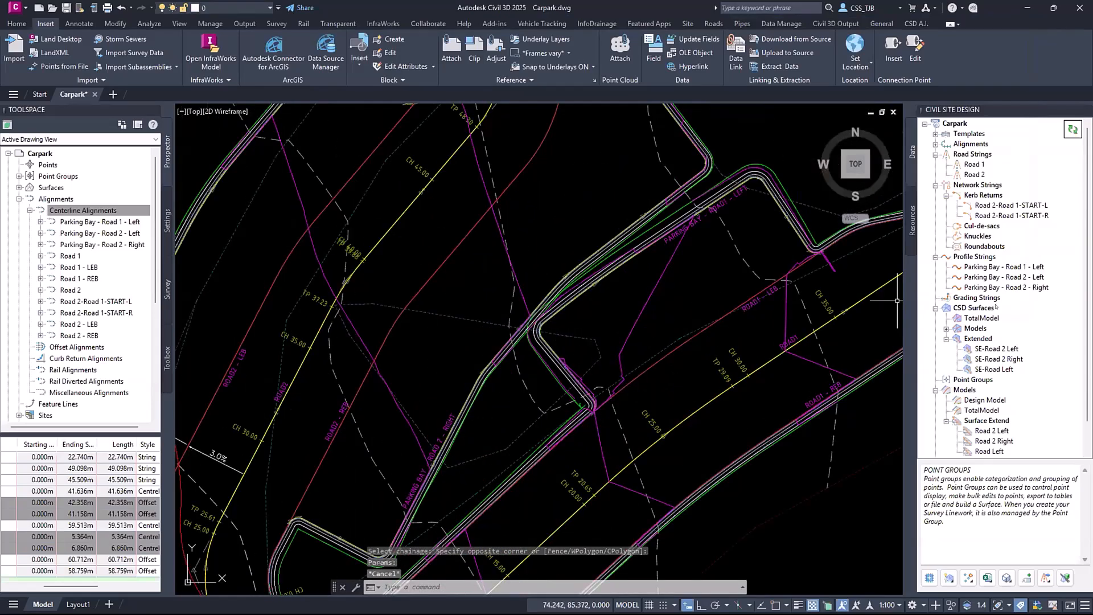
left_click(985, 267)
right_click(985, 267)
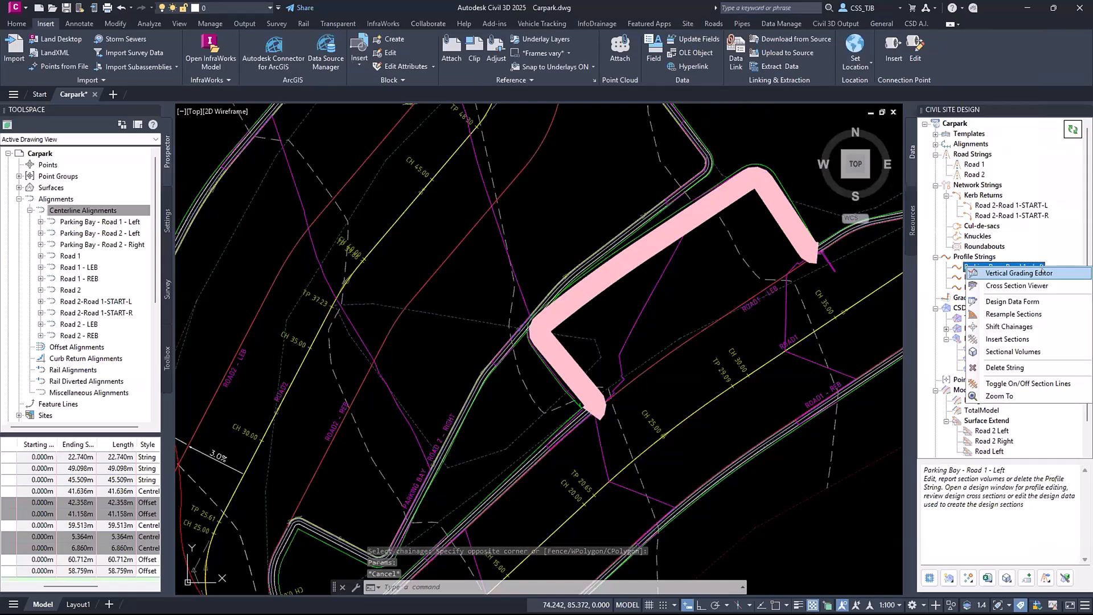
left_click(1019, 272)
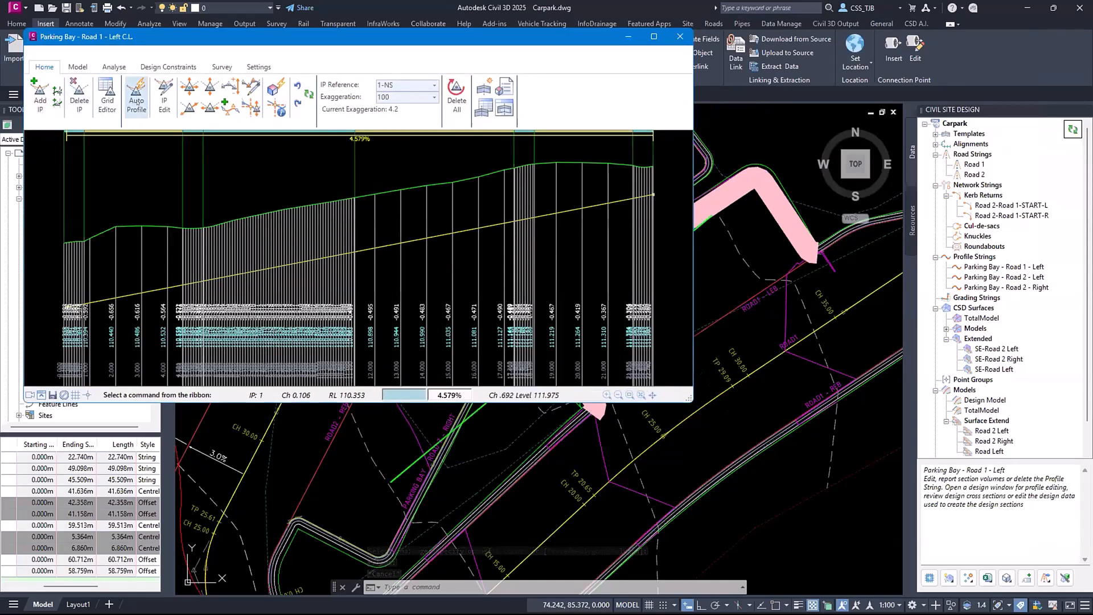
Add SE-Road Left as a reference surface to the bay's Auto Profile, calculate the profile, and refresh the Civil Site Design tree
left_click(137, 102)
left_click(397, 131)
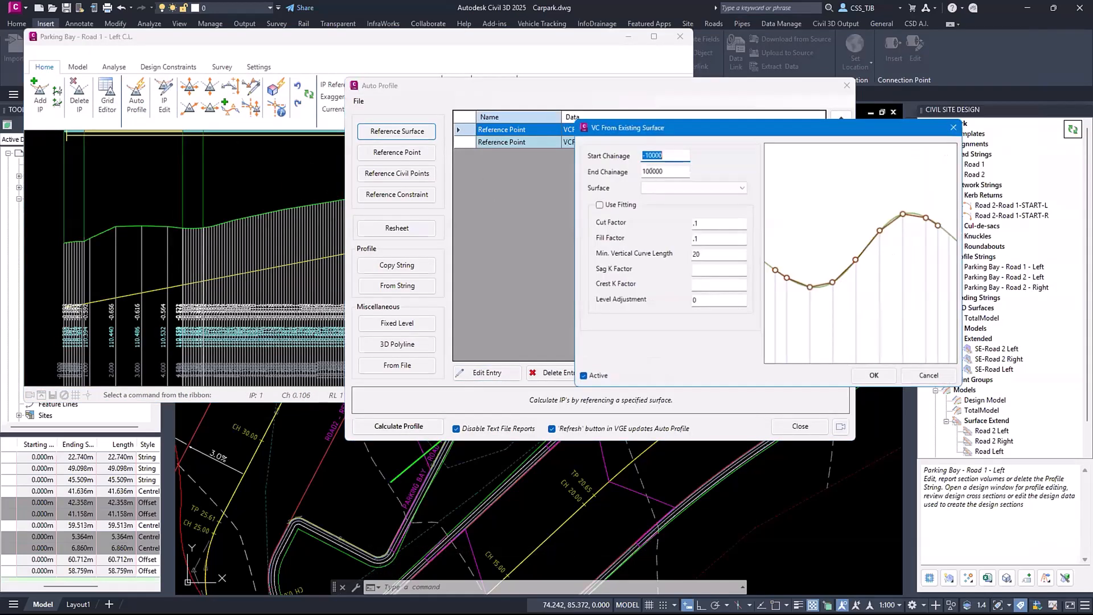
left_click(691, 186)
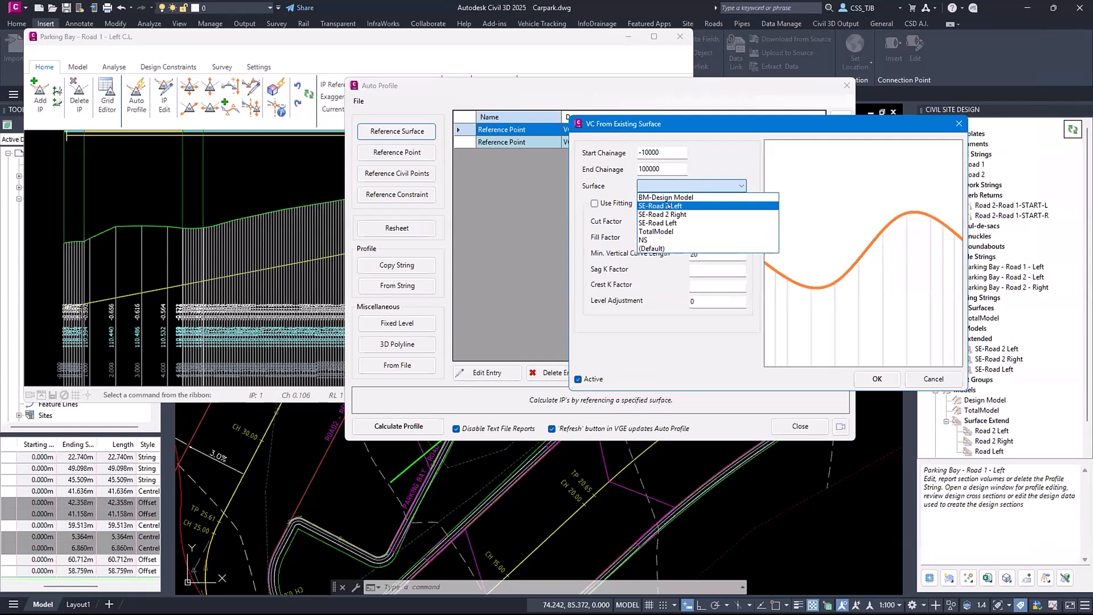
left_click(660, 222)
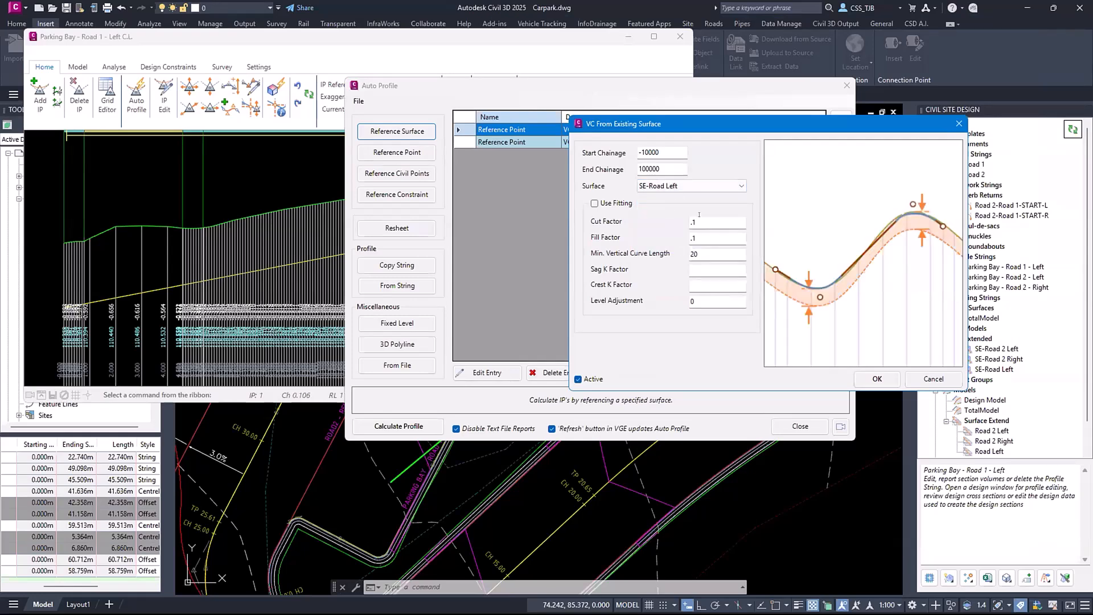
left_click(877, 379)
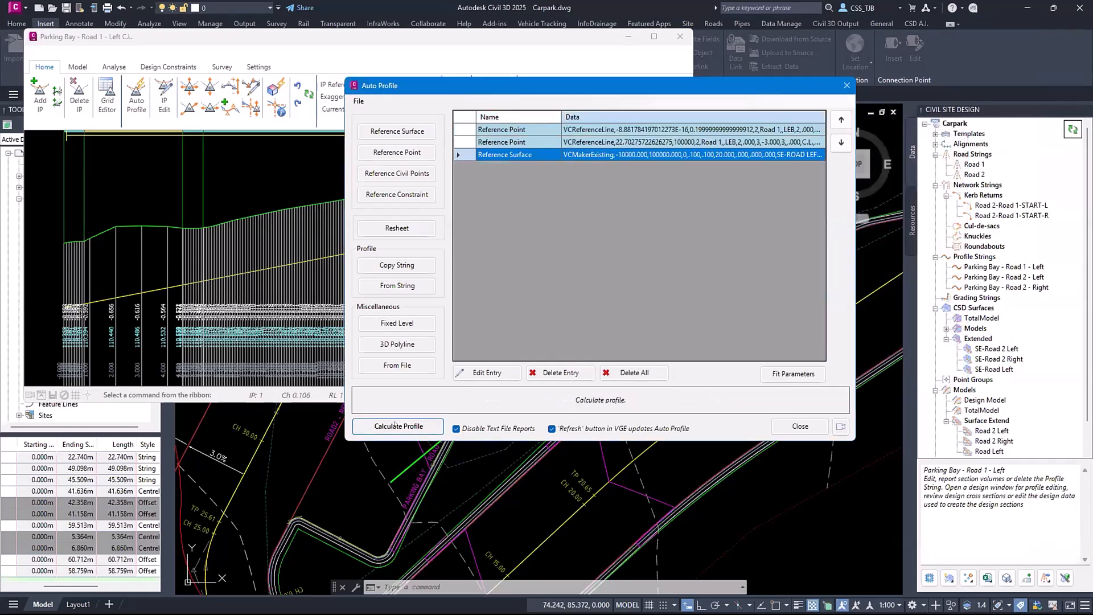
left_click(800, 426)
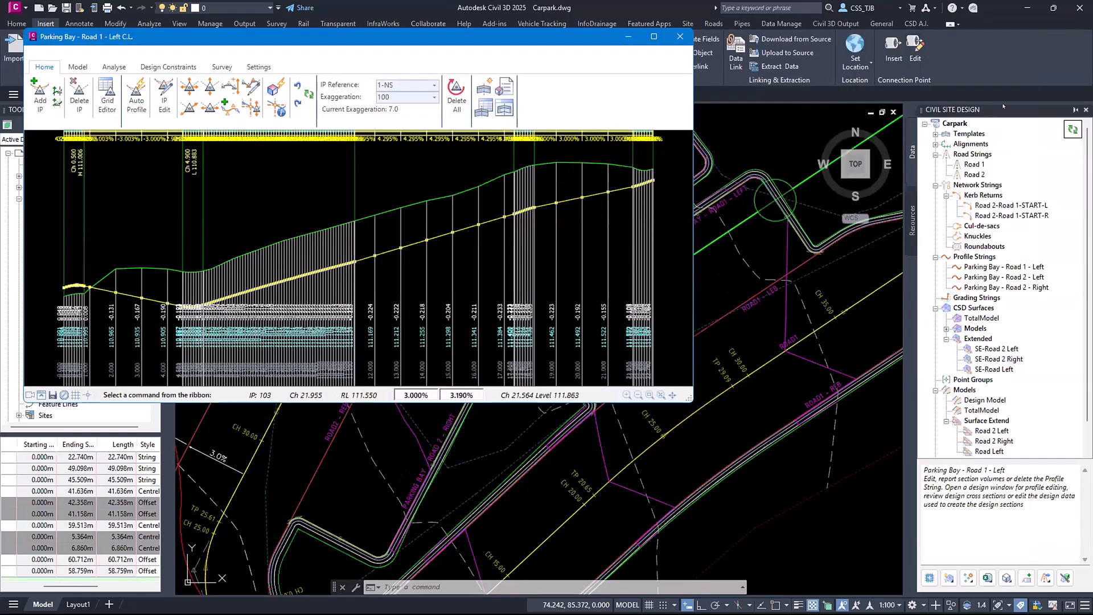
left_click(1075, 129)
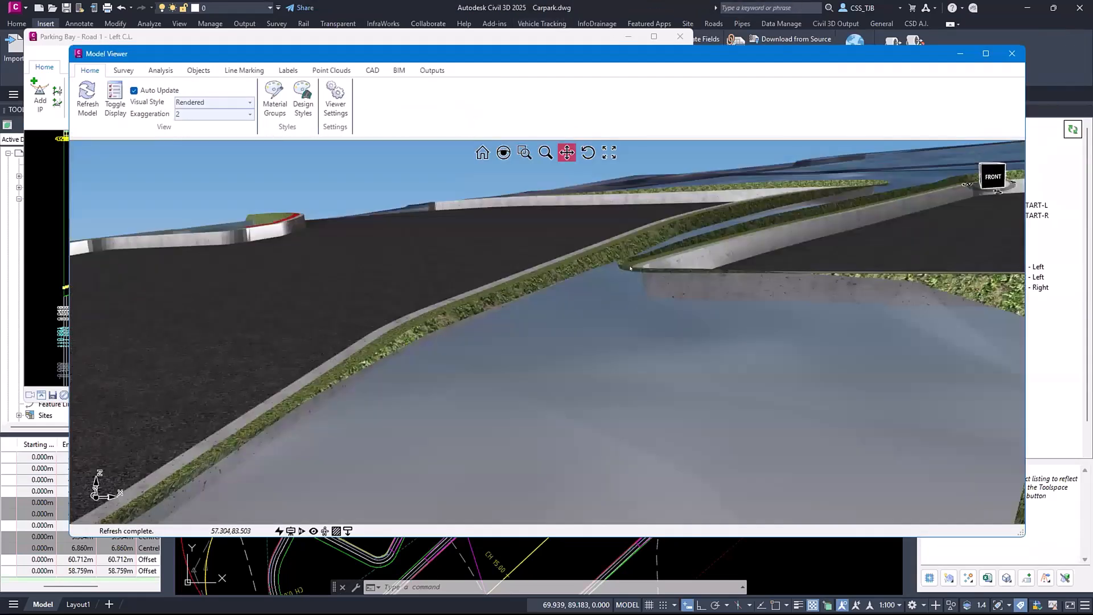
Add a Show String design constraint named The Other One to the Parking Bay - Road 1 - Left profile
middle_click_drag(631, 268, 660, 261)
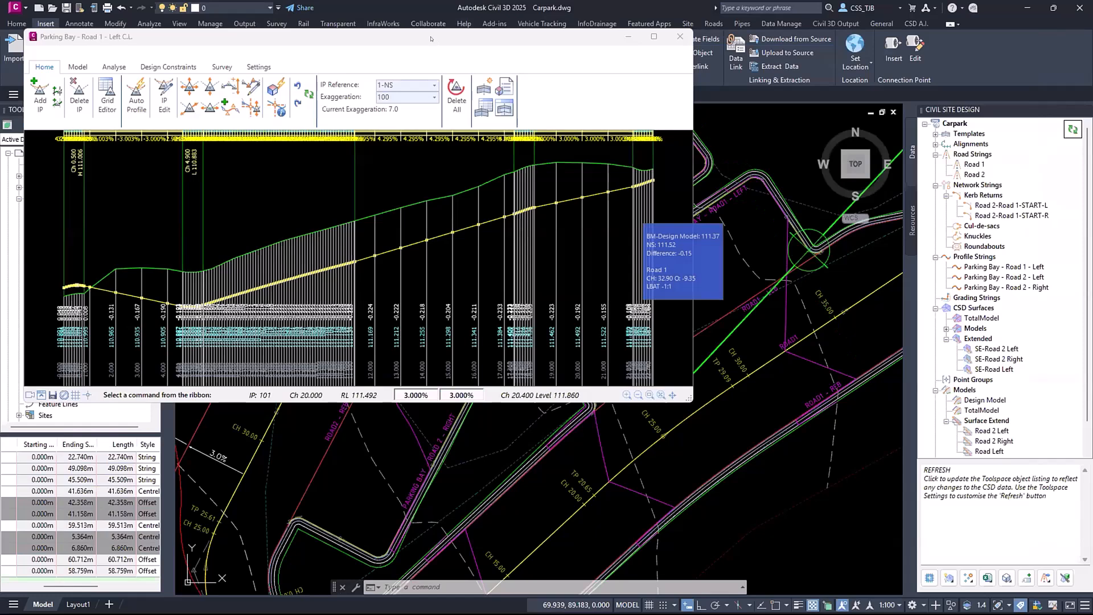
left_click(358, 277)
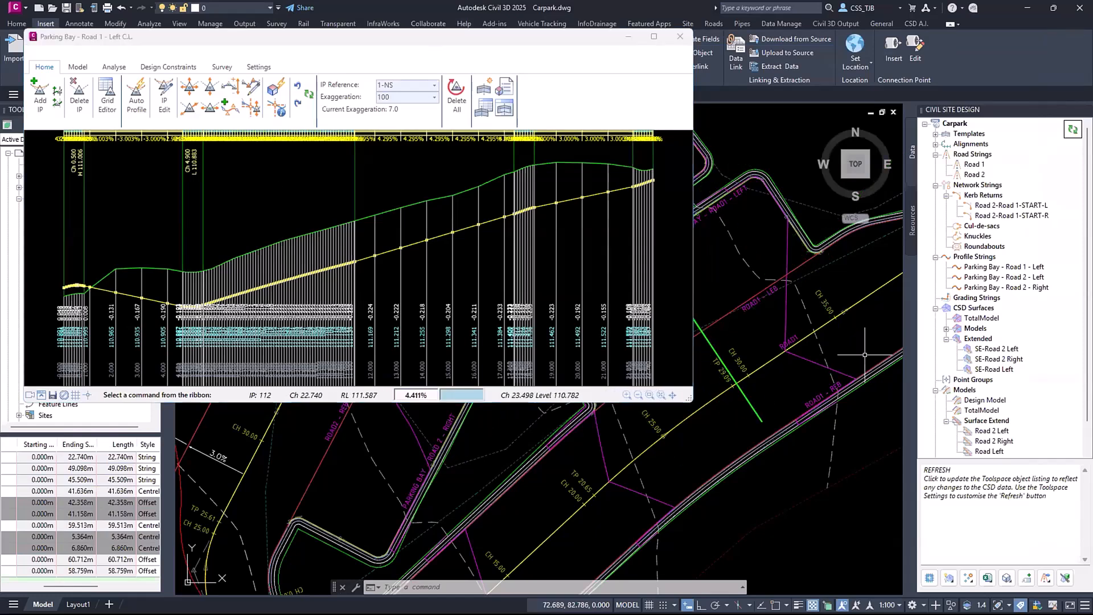
mouse_move(754, 377)
middle_mouse_down()
mouse_move(874, 440)
mouse_move(931, 531)
middle_mouse_up()
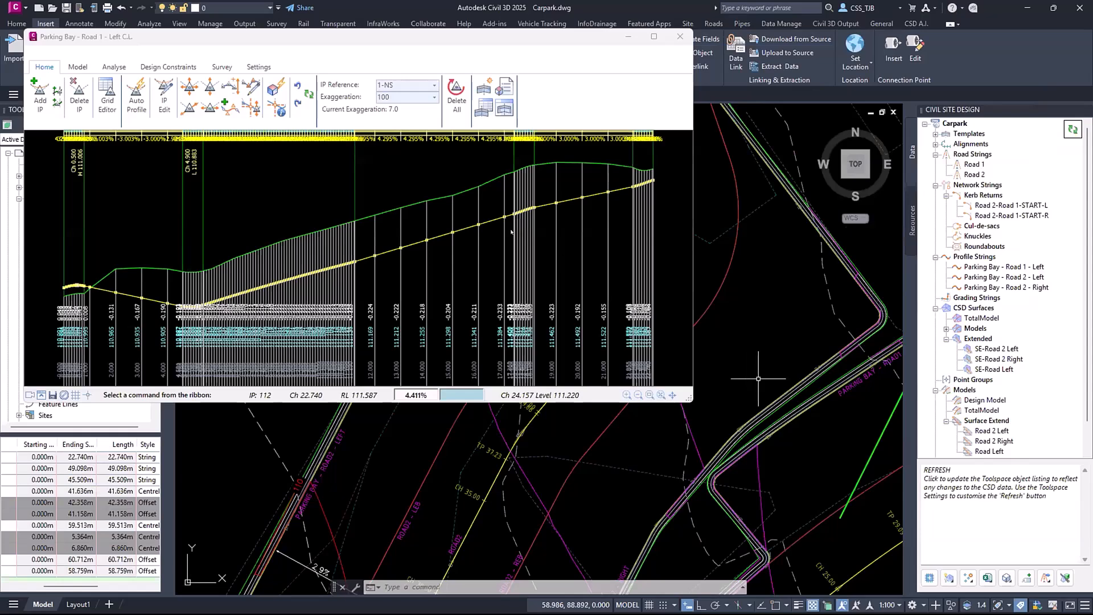
left_click(168, 68)
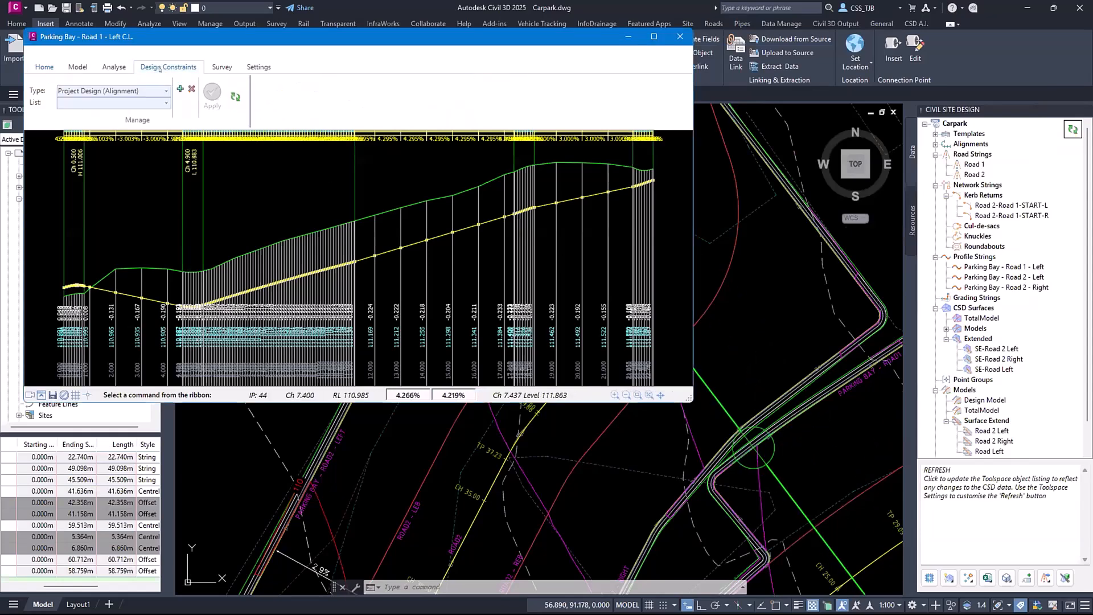
left_click(165, 90)
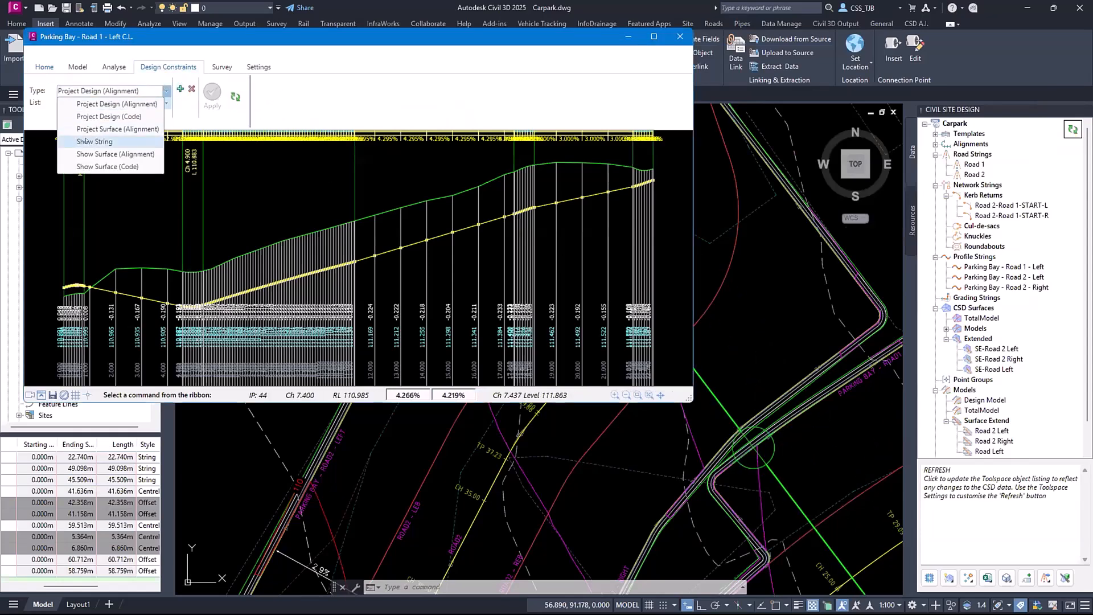
left_click(114, 142)
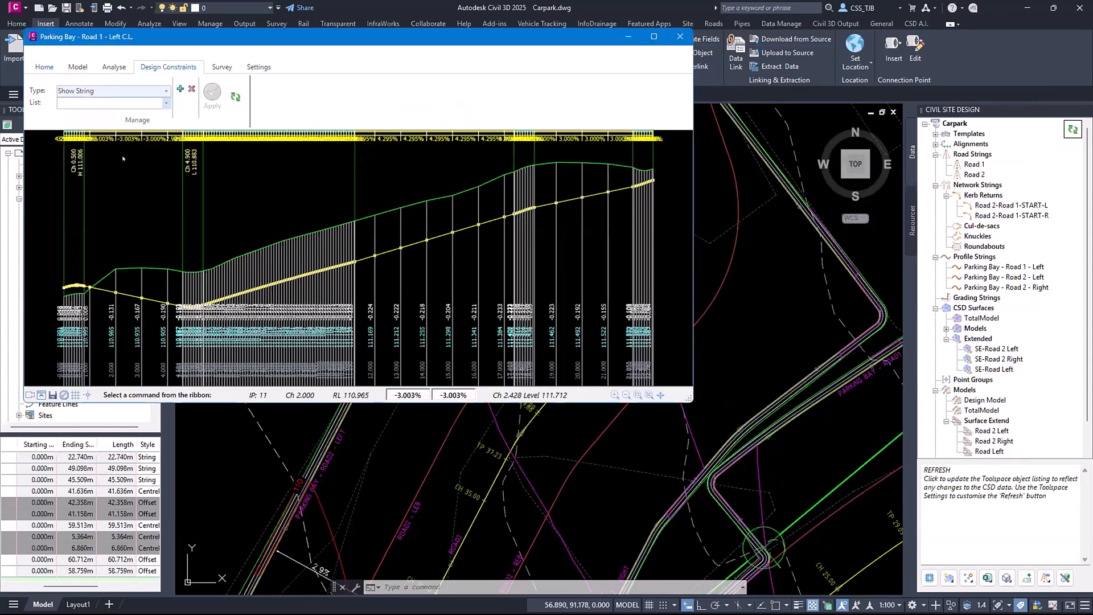
left_click(180, 89)
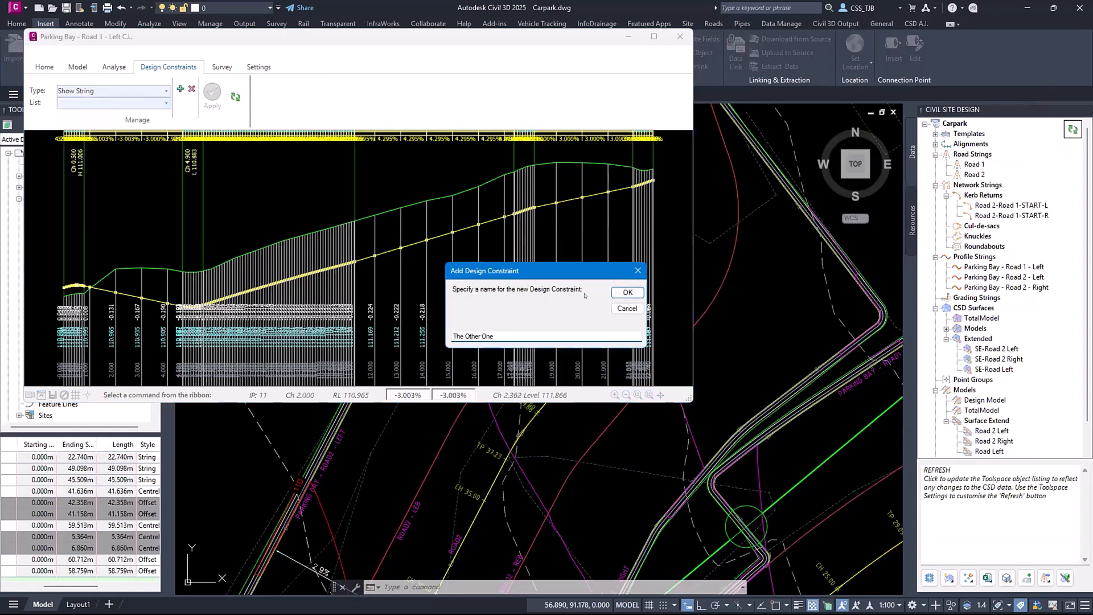
type("The Other One")
left_click(627, 292)
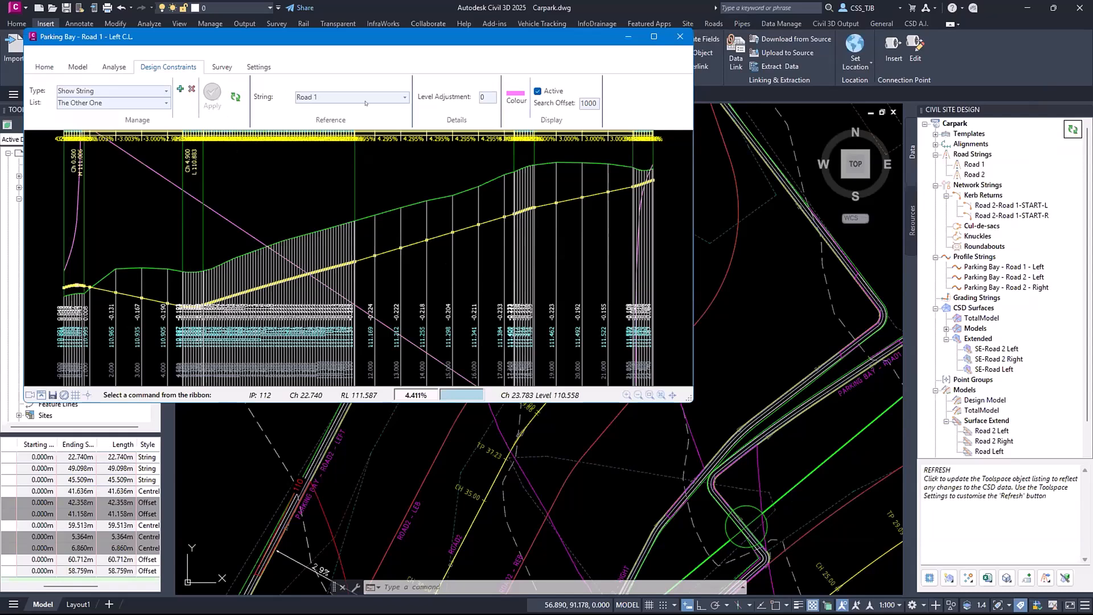
Apply the Parking Bay - Road 2 - Right string to the constraint with an orange colour and a search offset of 10
left_click(404, 97)
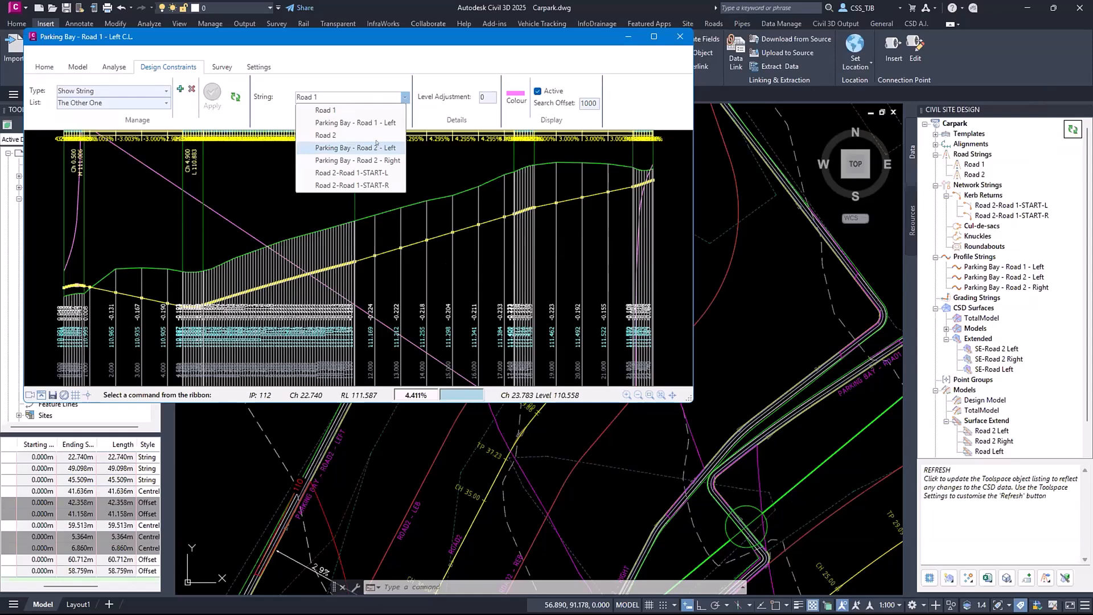
left_click(358, 160)
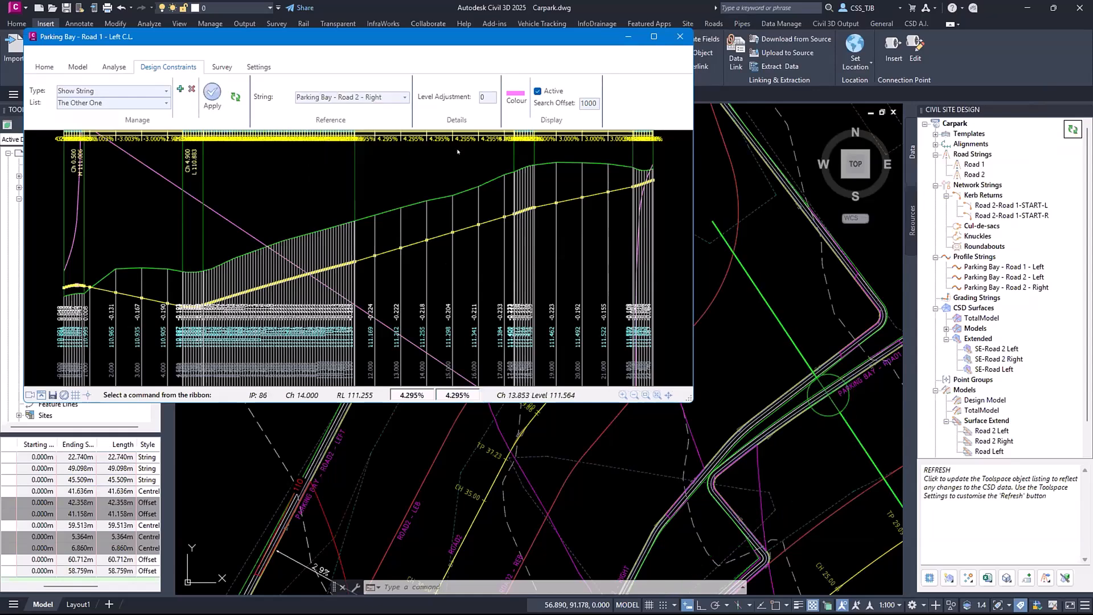
left_click(513, 96)
left_click(505, 214)
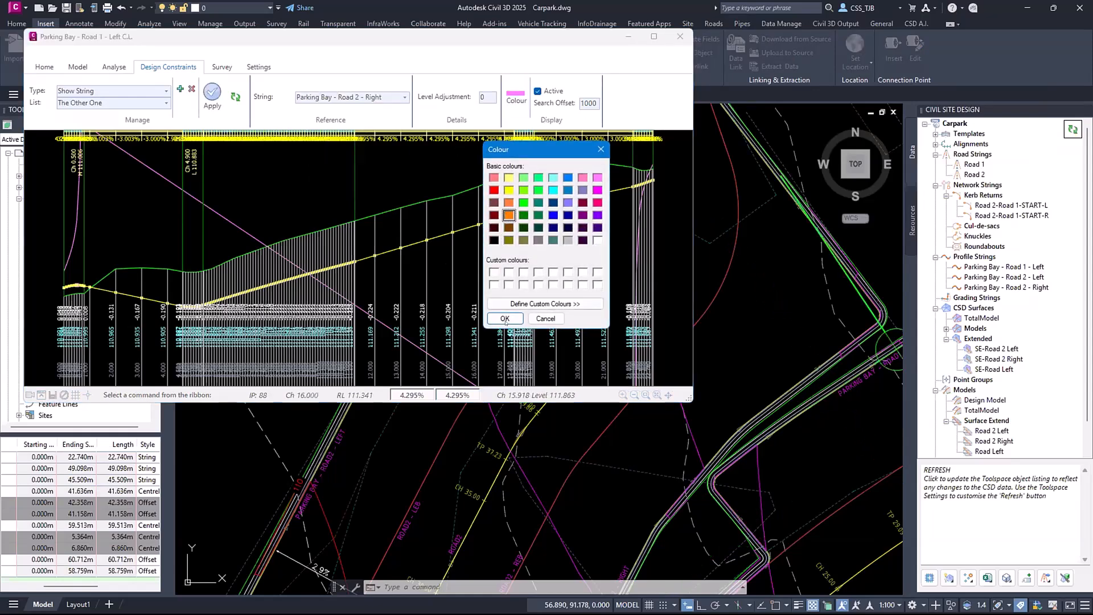
left_click(504, 318)
double_click(590, 102)
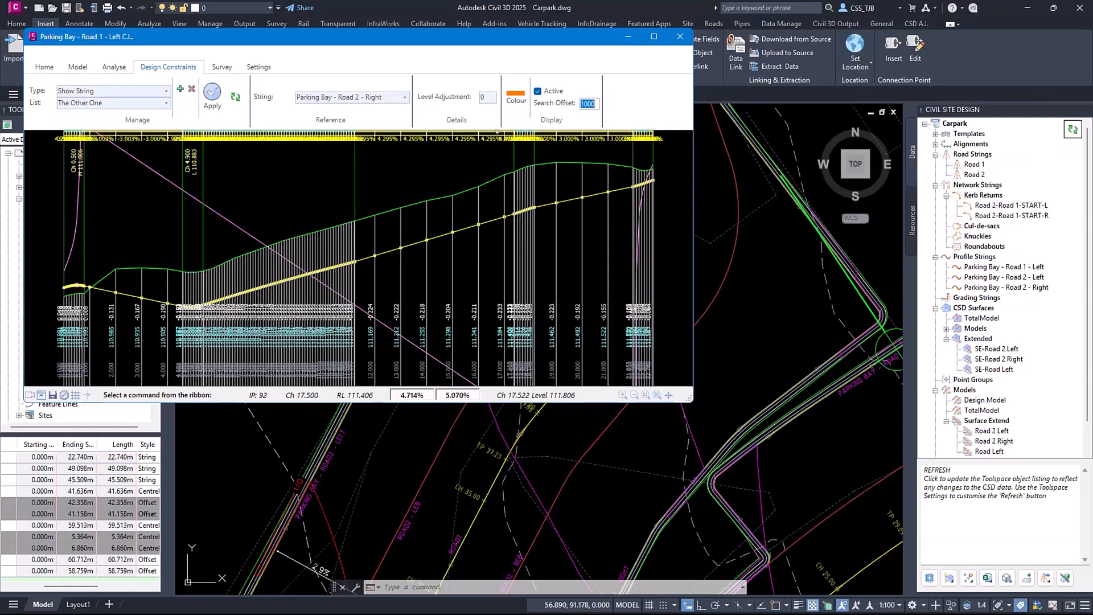
type("10")
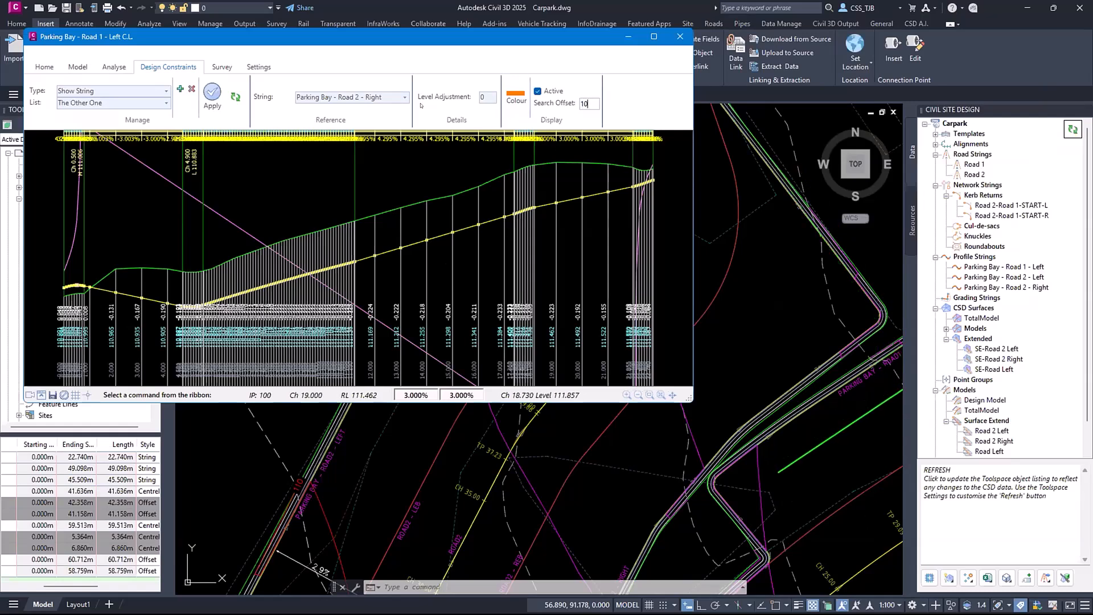
left_click(212, 93)
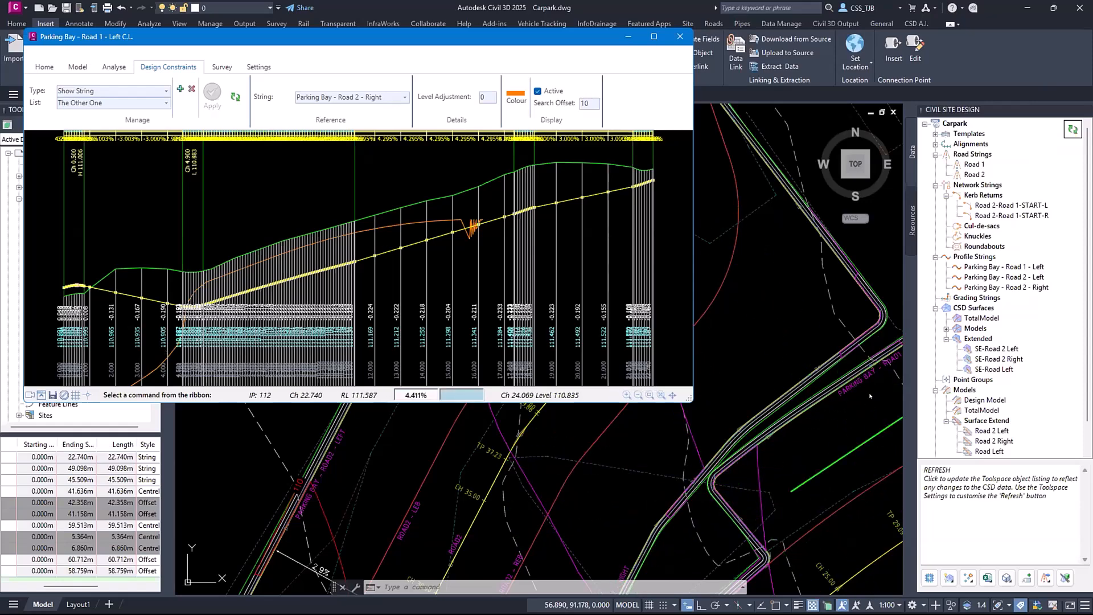
Change the Road Left surface extend model's left crossfall method to Code + Value, set its crossfall, and rebuild the models
left_click(800, 393)
mouse_move(870, 414)
middle_mouse_down()
mouse_move(808, 418)
mouse_move(785, 447)
middle_mouse_up()
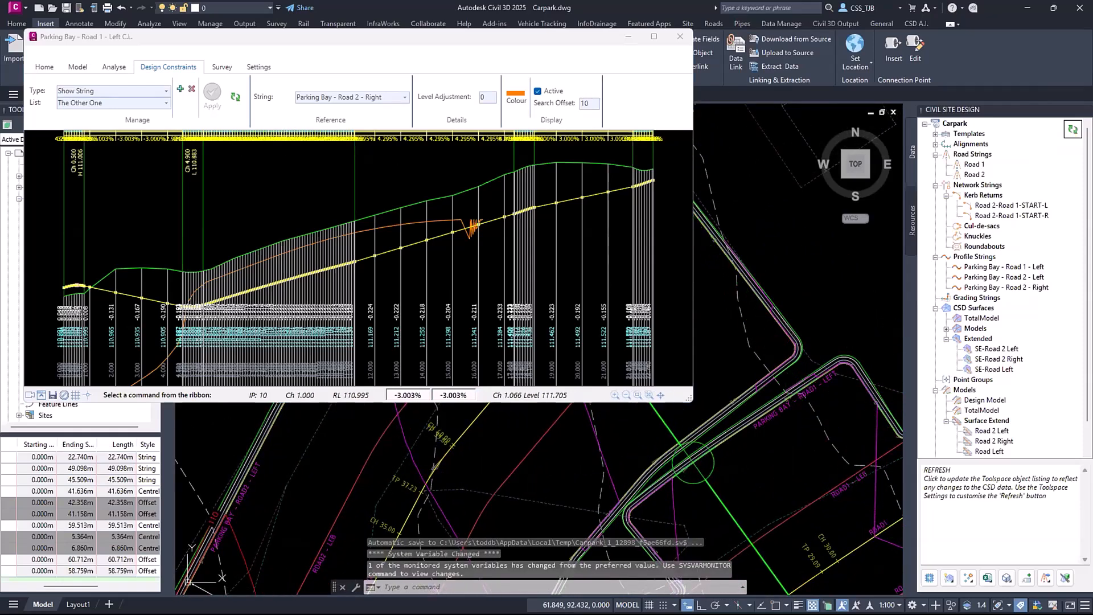
key("alt+Tab")
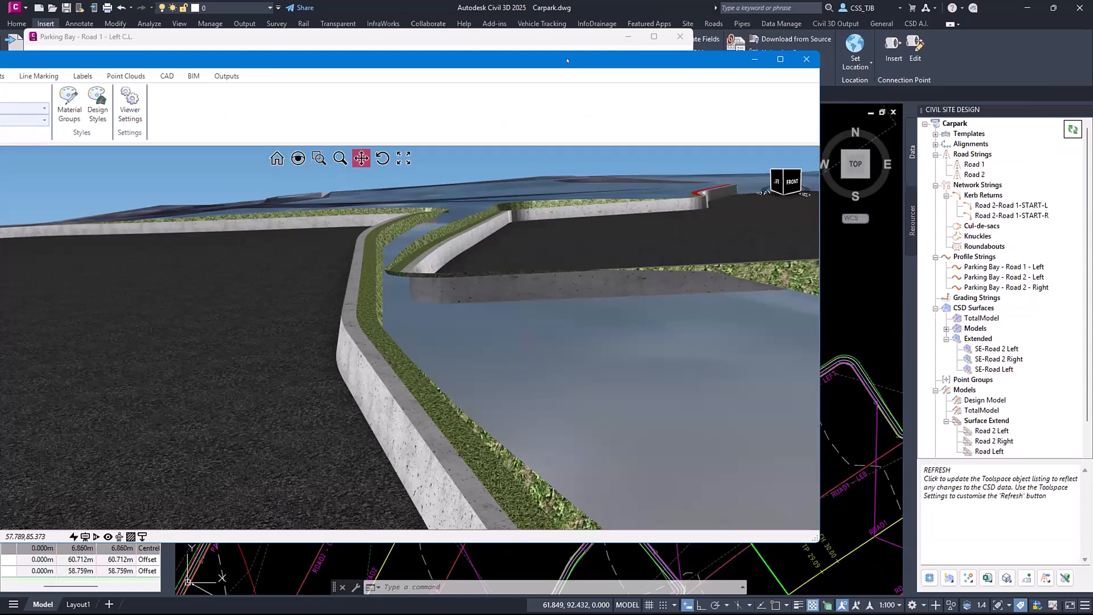
key("alt+Tab")
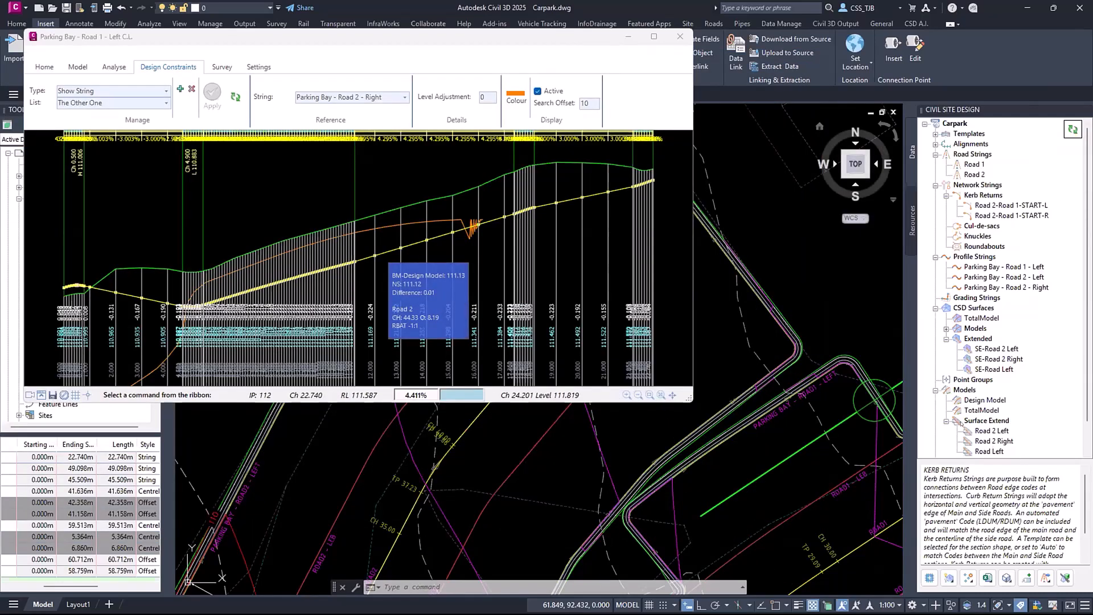
right_click(962, 389)
left_click(1014, 441)
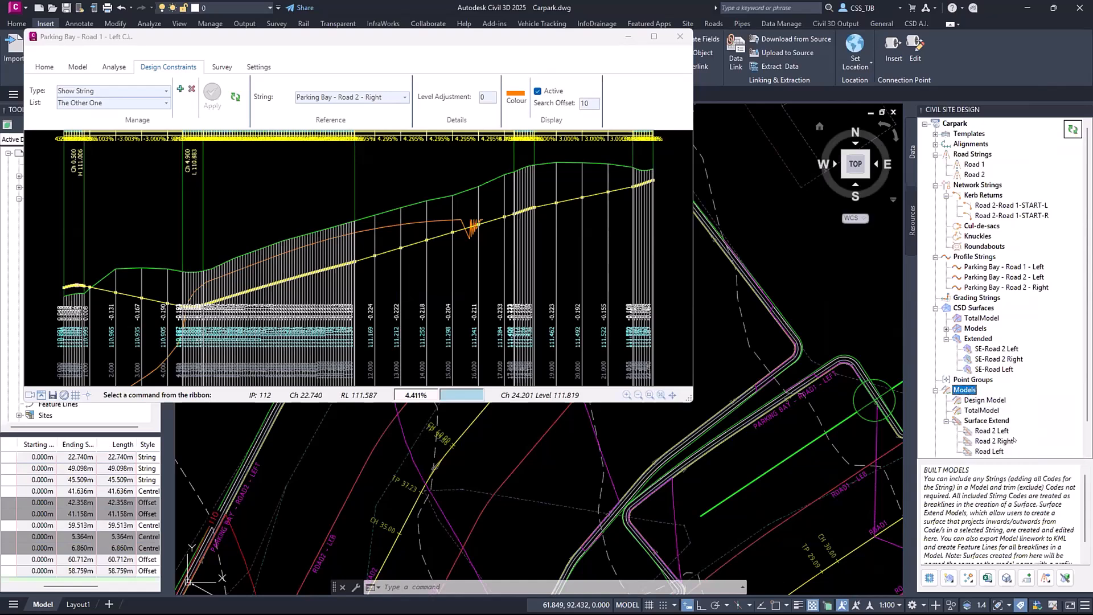
left_click(523, 69)
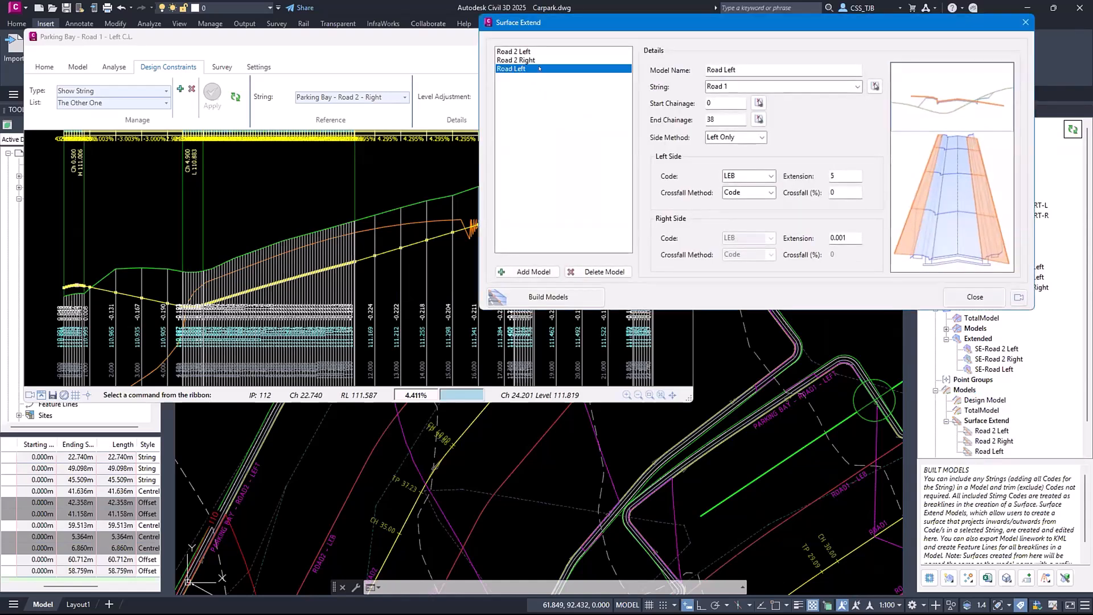
left_click(770, 192)
left_click(729, 221)
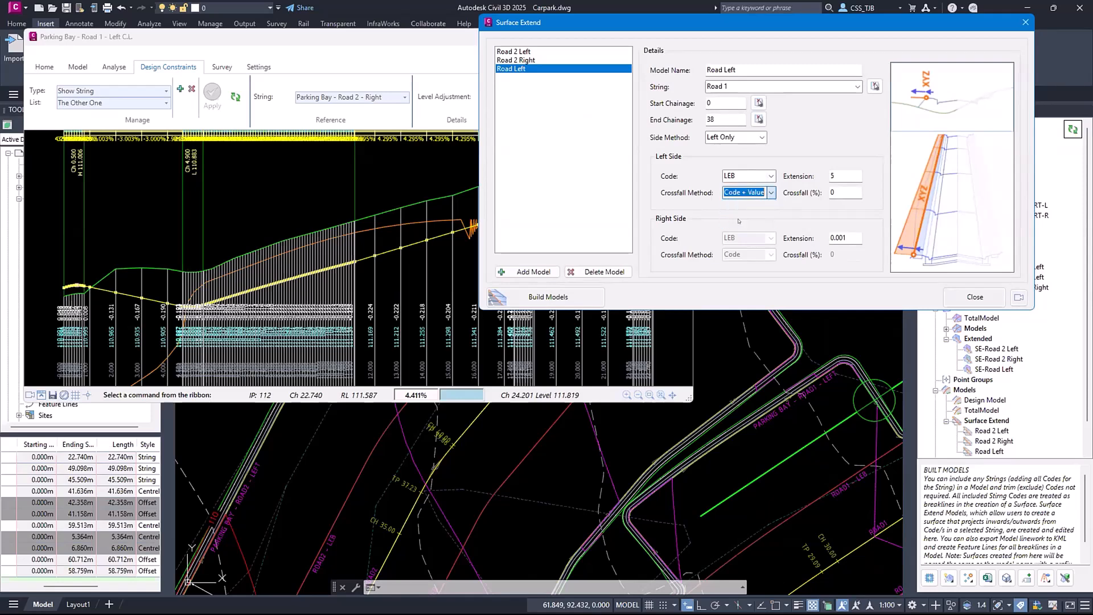
key("Tab")
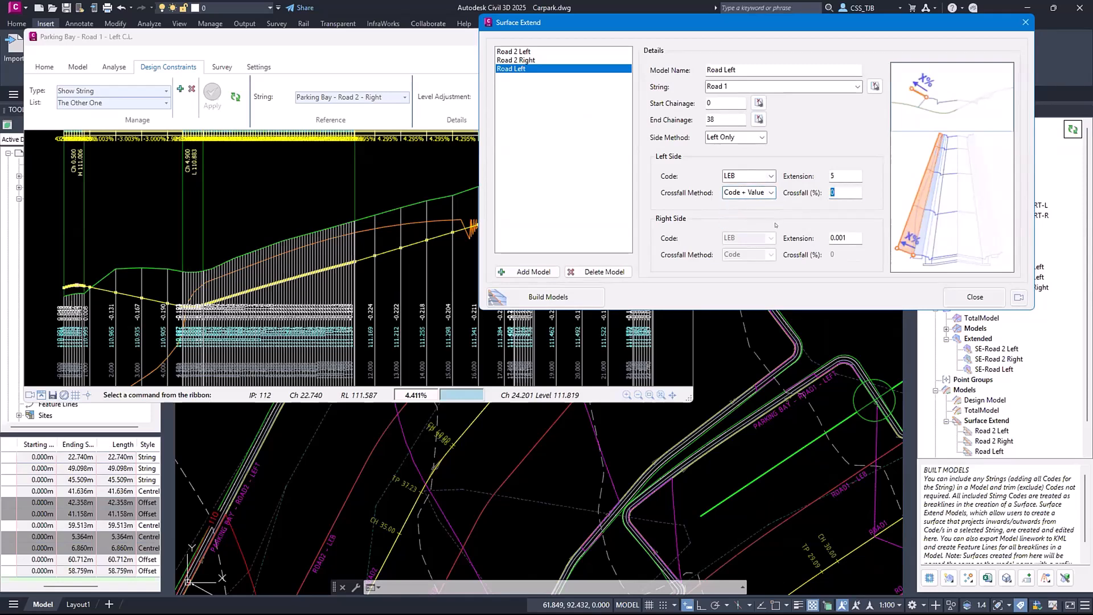
left_click(558, 297)
left_click(975, 297)
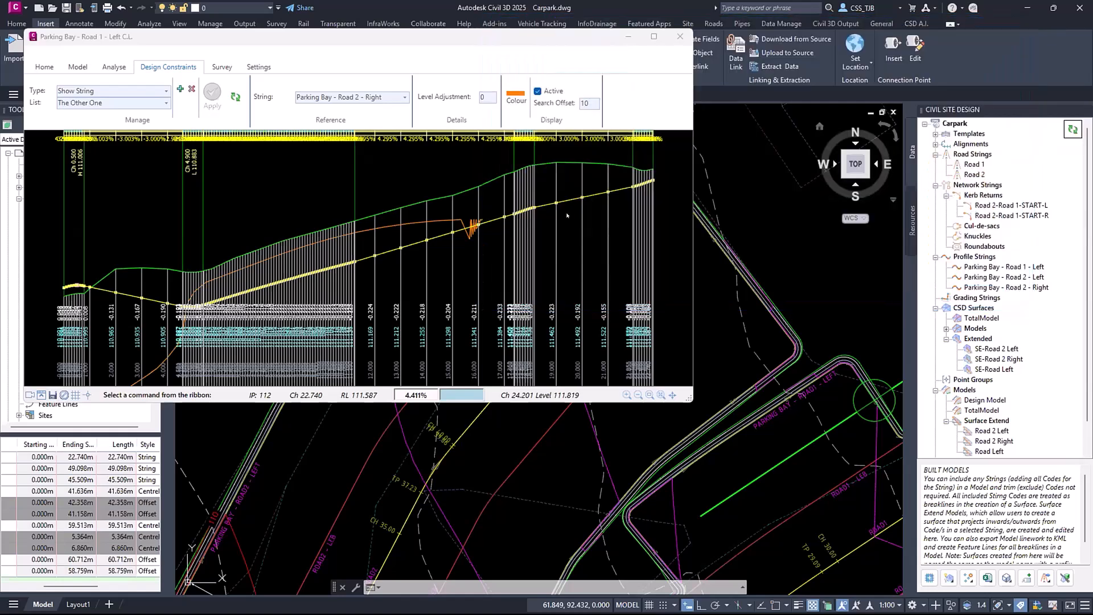
Recalculate the Parking Bay - Road 1 - Left profile from the rebuilt surface and inspect the bay edge in the Model Viewer
left_click(45, 67)
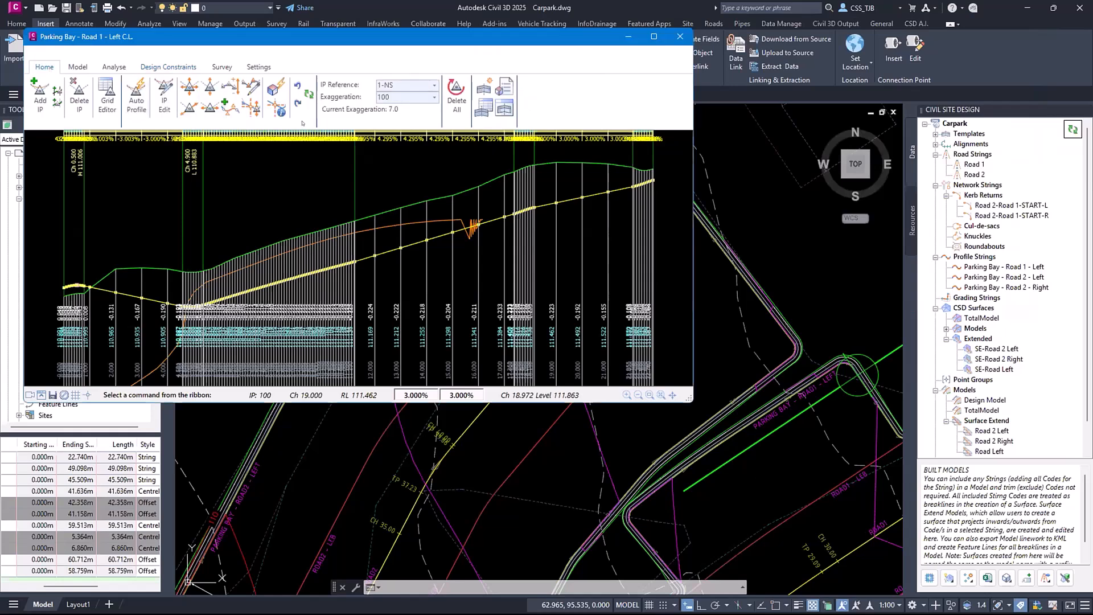
left_click(306, 94)
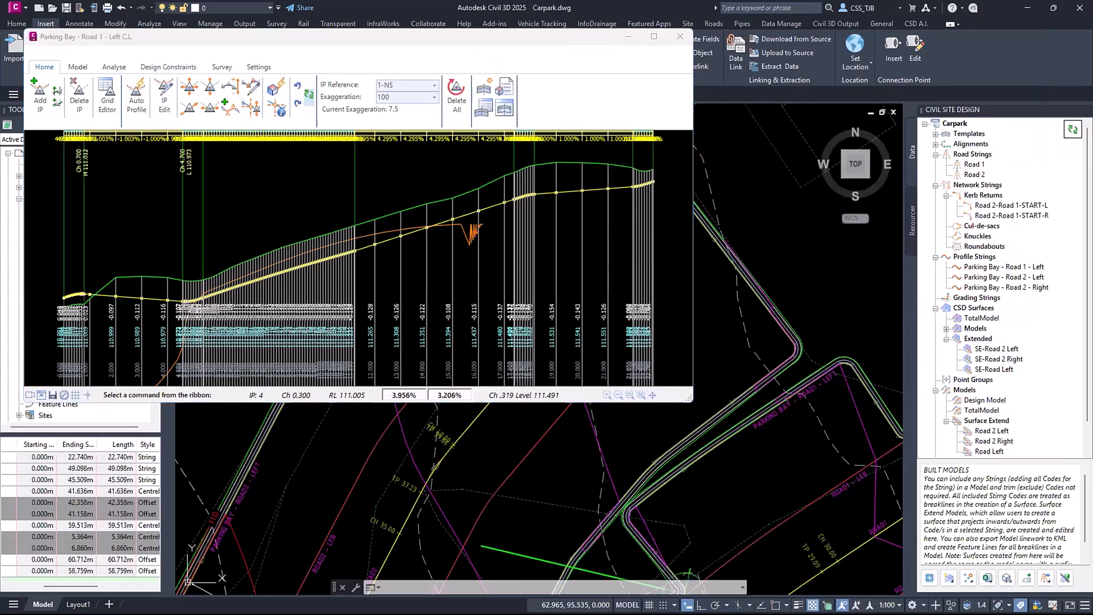
left_click_drag(0, 118, 512, 118)
middle_click_drag(570, 279, 536, 315)
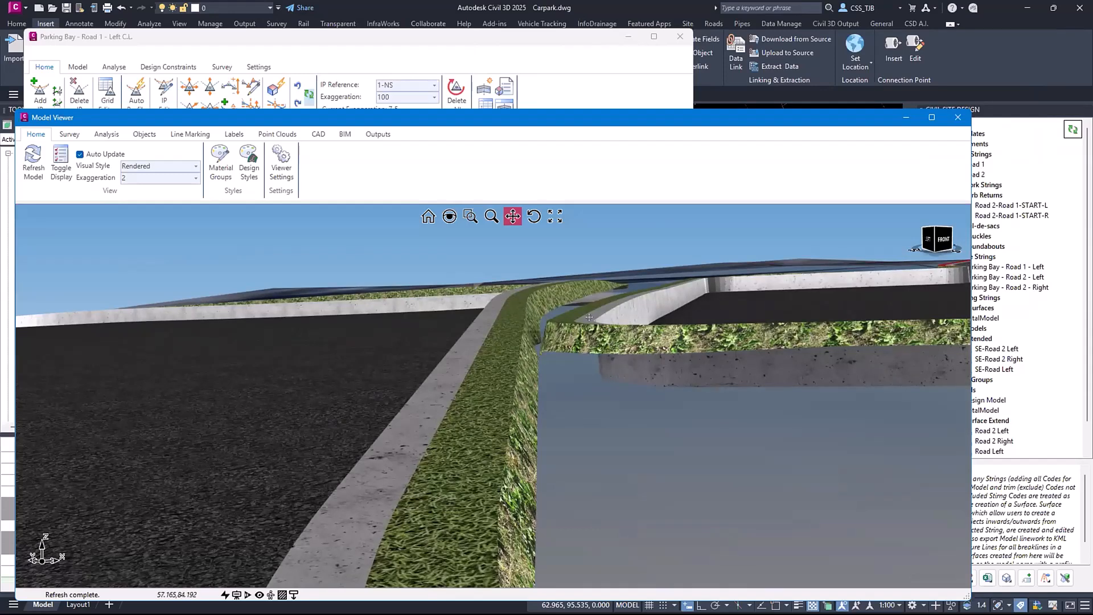
Close the bay's Vertical Grading Editor and the Model Viewer, returning to the whole car park plan
left_click(540, 33)
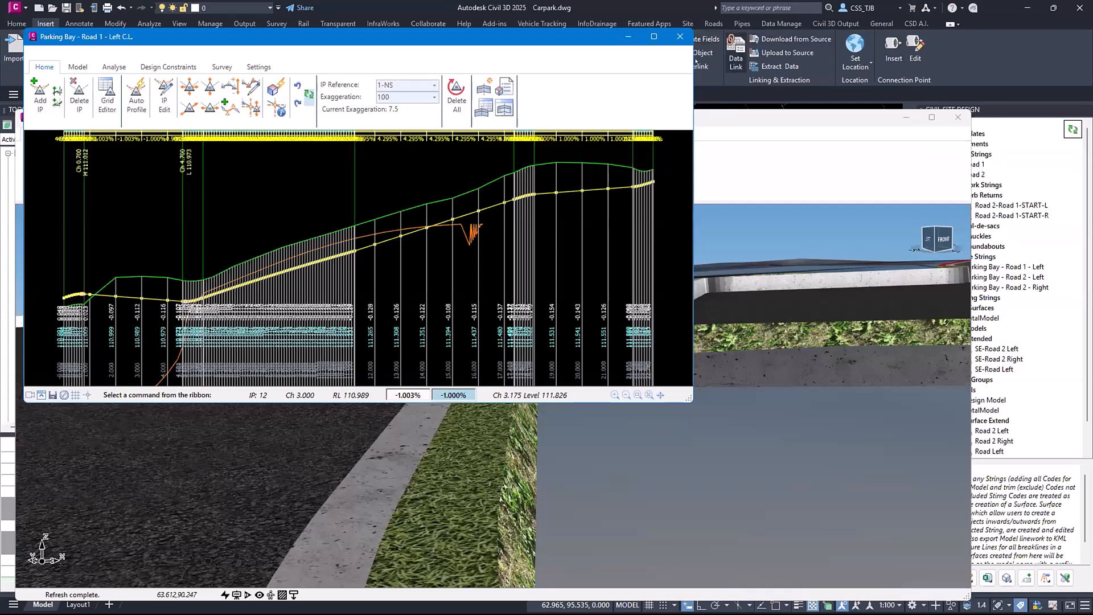
left_click(680, 38)
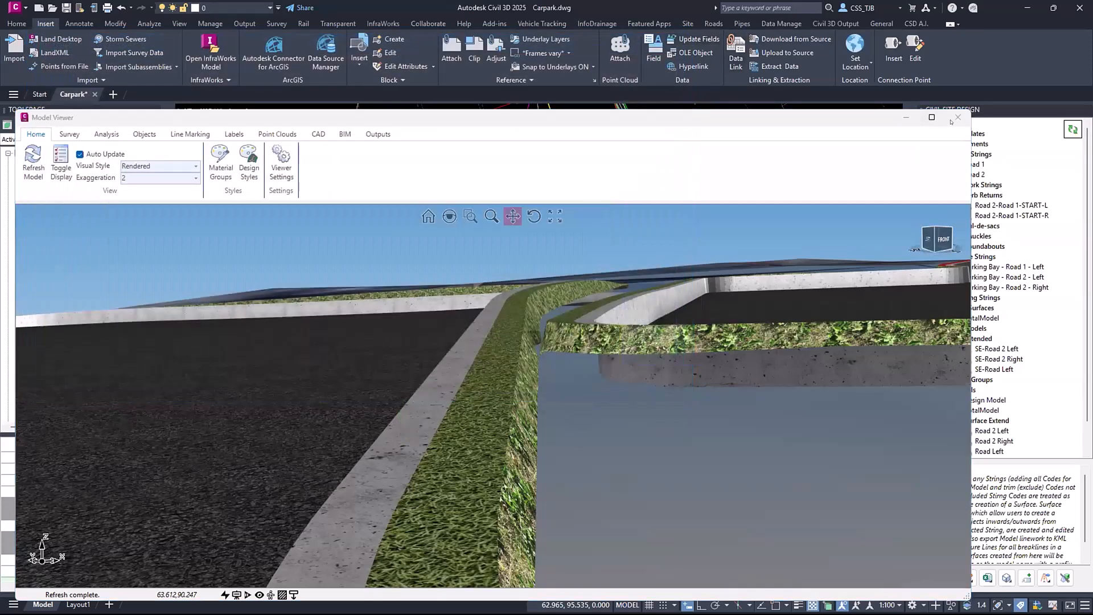
left_click(958, 118)
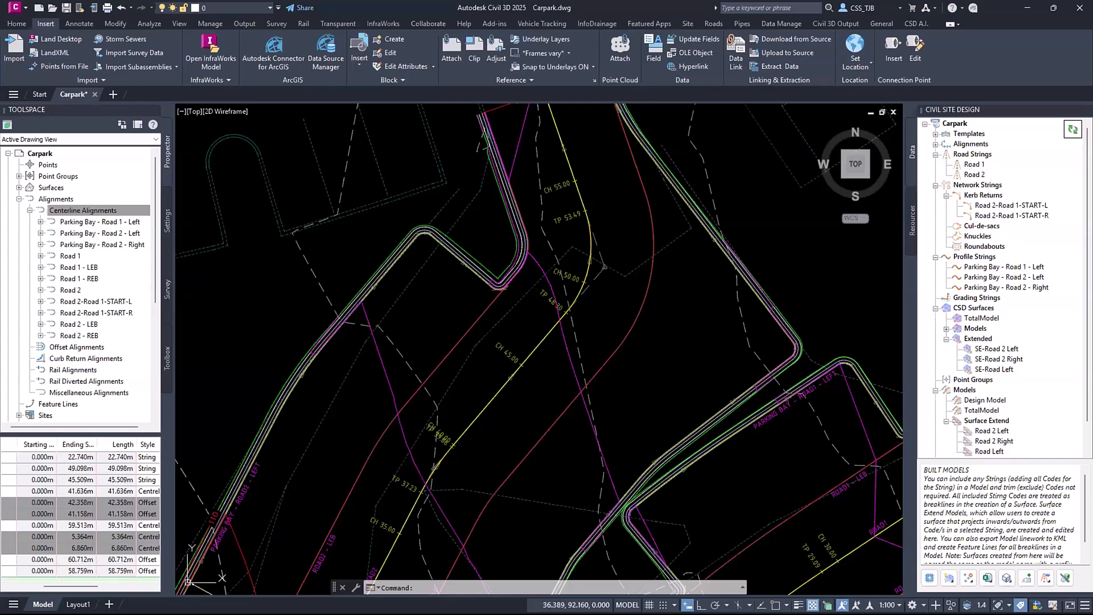
scroll(595, 208, "down", 5)
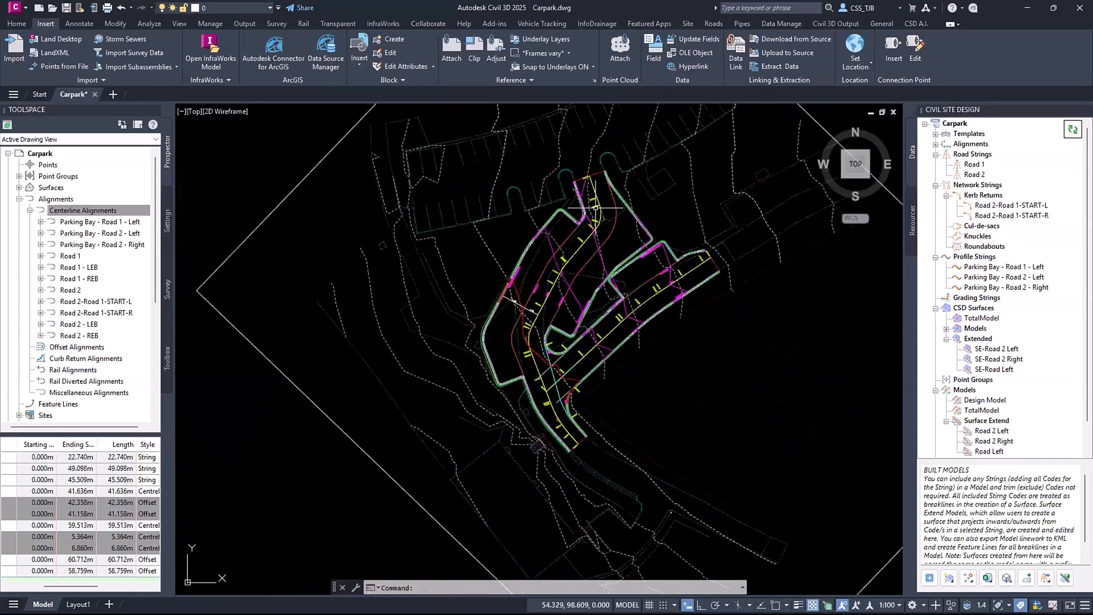
Review the TotalModel surface's contour and mesh output settings, leaving them as they are
middle_click_drag(596, 208, 590, 193)
key("Escape")
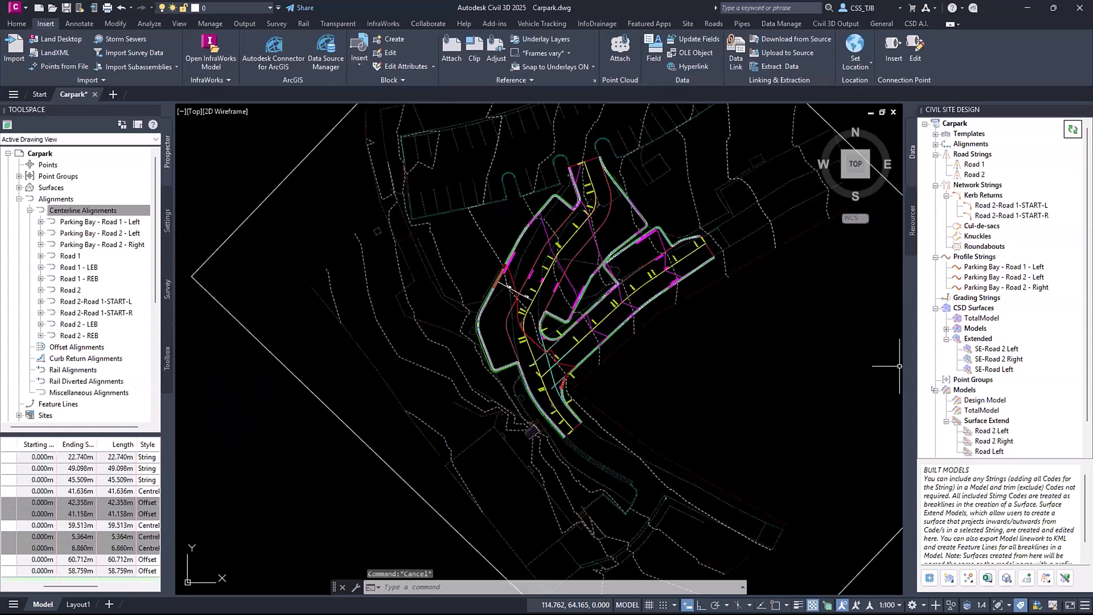
left_click(935, 390)
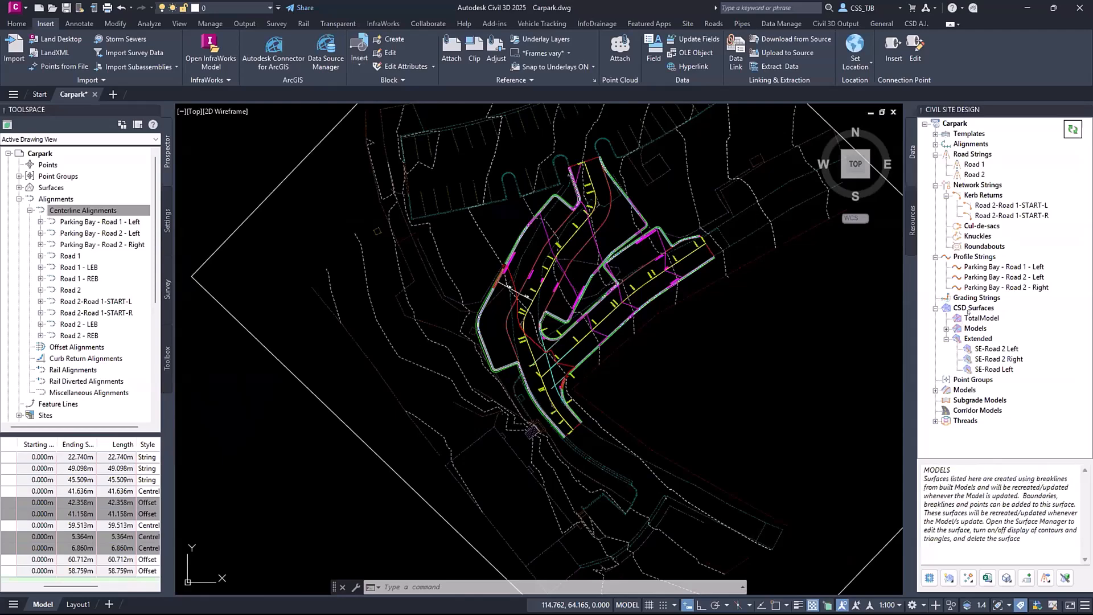
right_click(974, 308)
left_click(1005, 330)
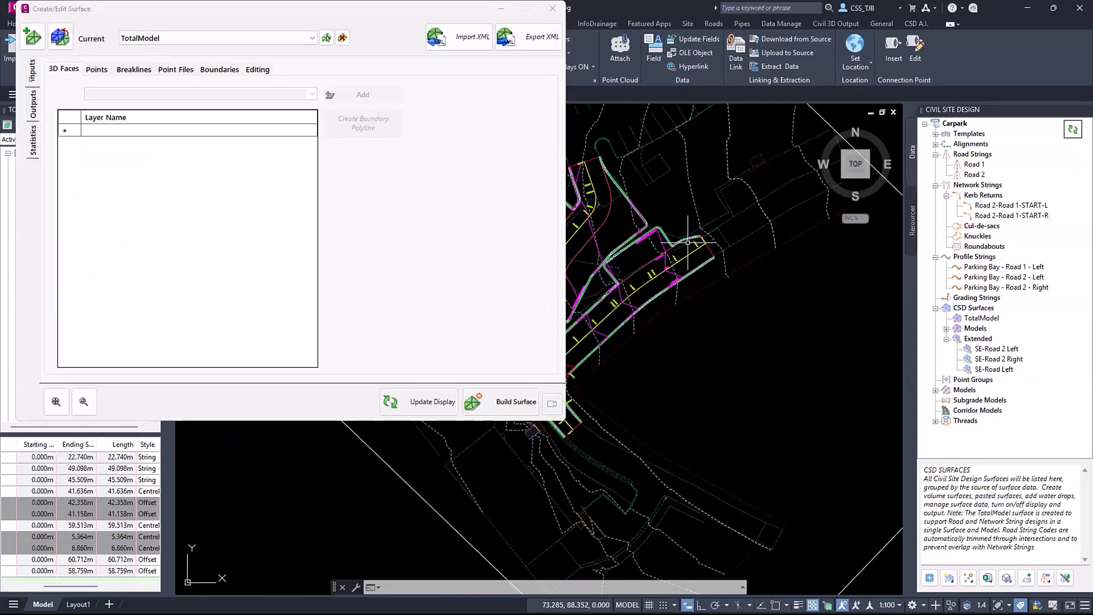
left_click(32, 104)
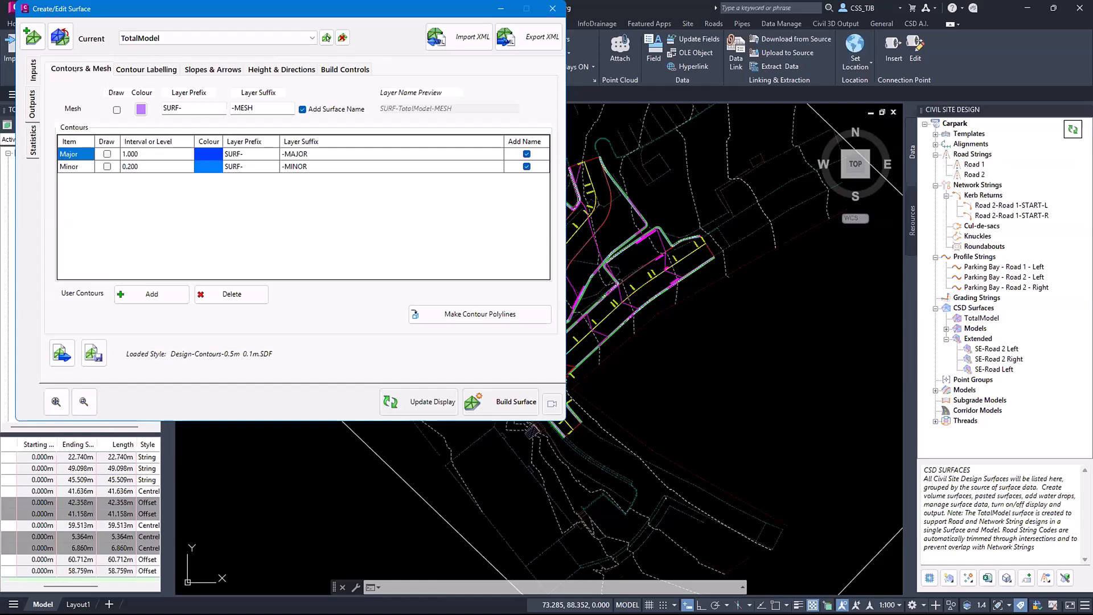
left_click(551, 10)
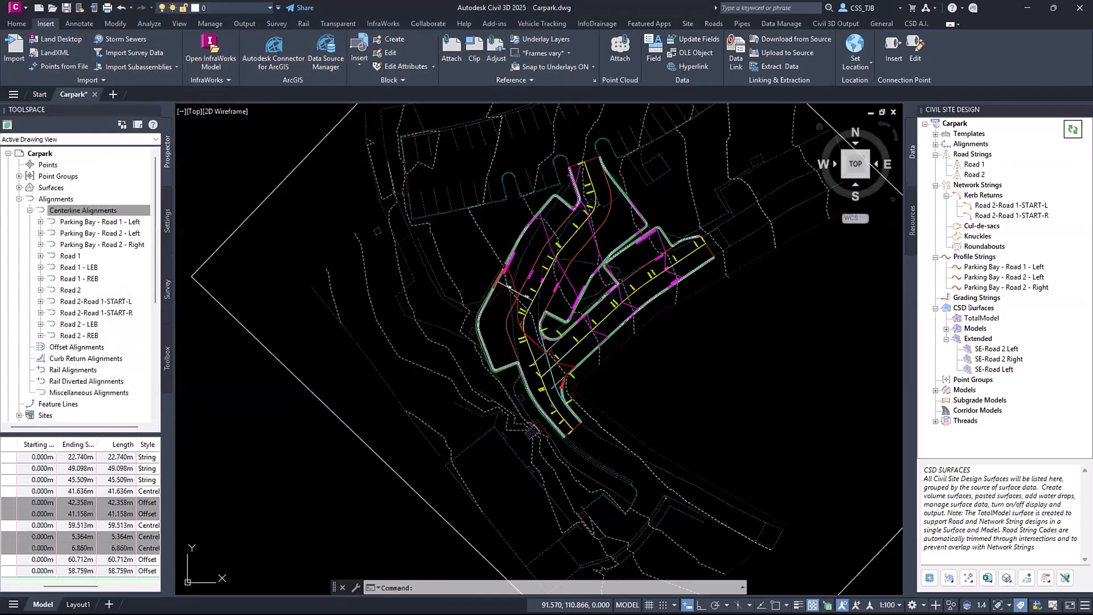
Turn off the BM-Design Model surface's contours and the fast-draw linework of the Road 2 Left, Road 2 Right and Road Left models
right_click(972, 308)
left_click(1015, 327)
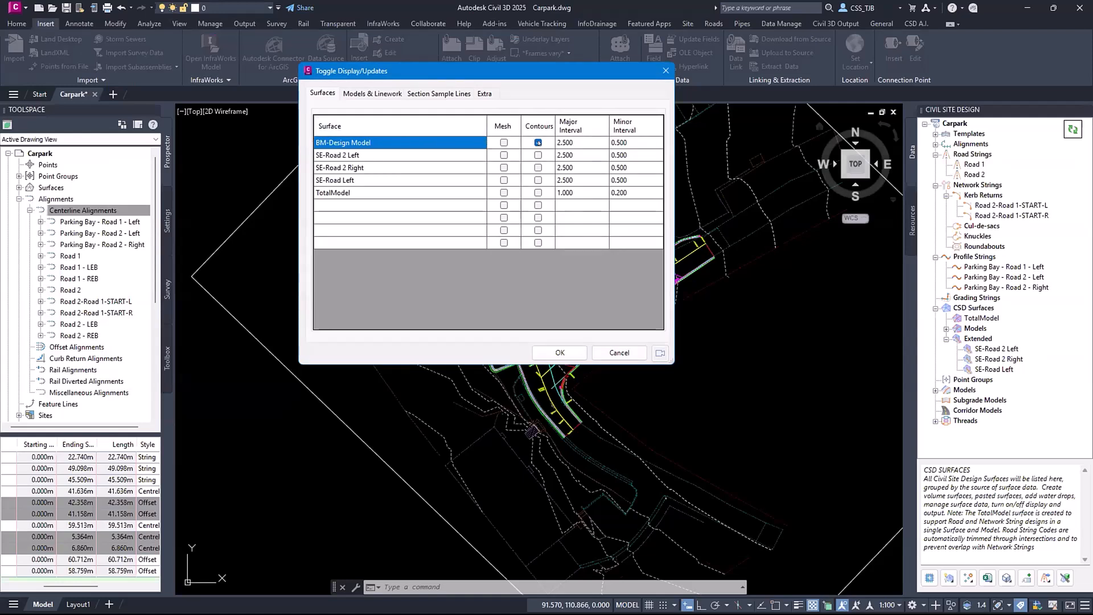
left_click(538, 142)
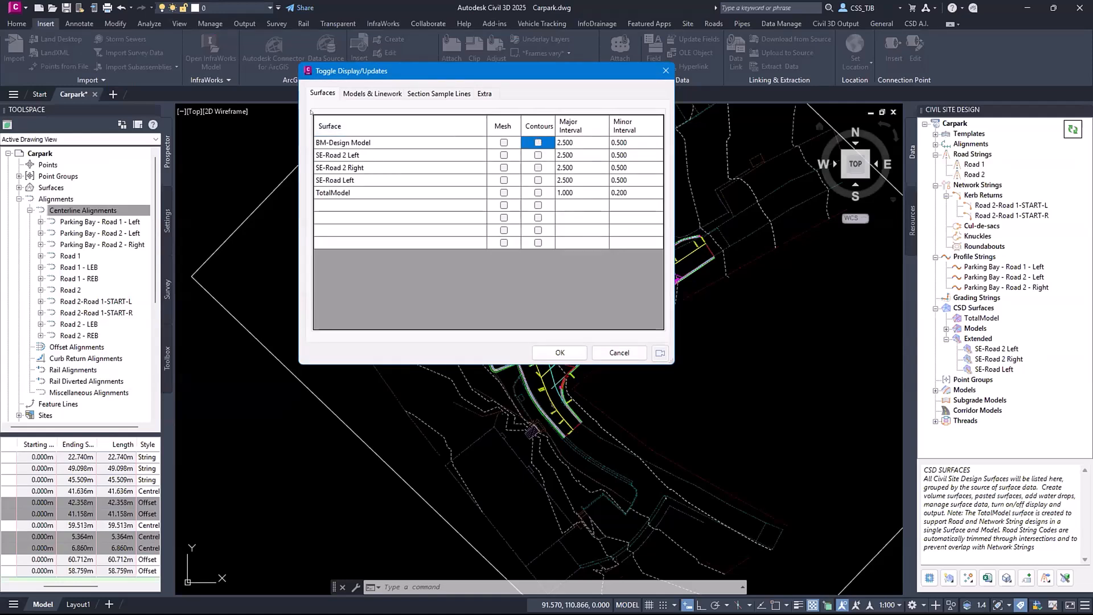
left_click(362, 93)
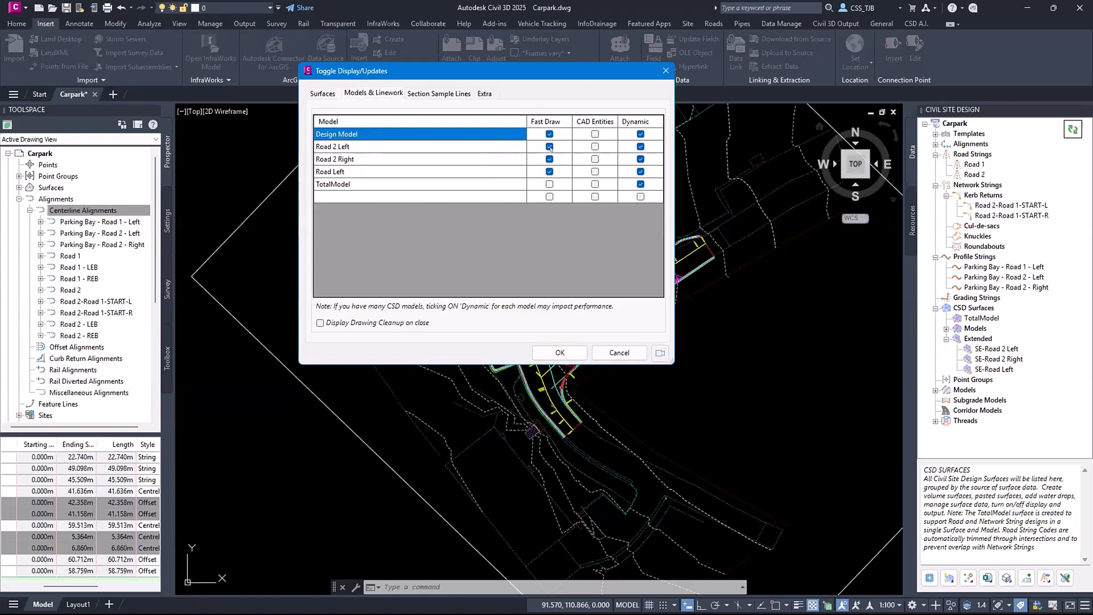
left_click(550, 148)
left_click(549, 160)
left_click(550, 172)
left_click(550, 160)
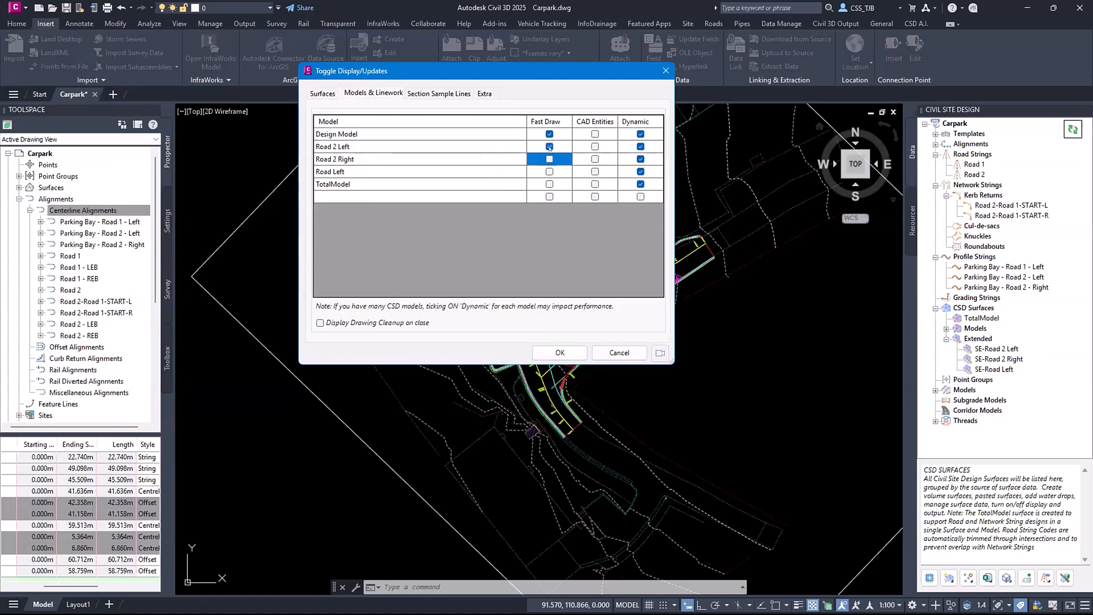
left_click(560, 352)
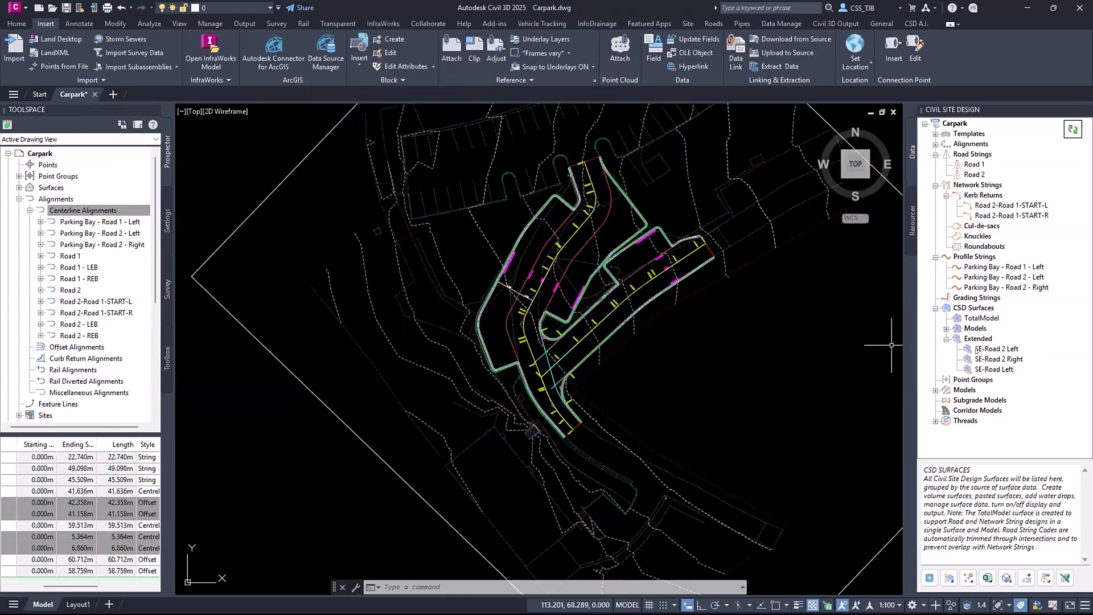
Open the Design Model for editing and show the list of strings included in it
left_click(964, 390)
right_click(963, 390)
left_click(936, 391)
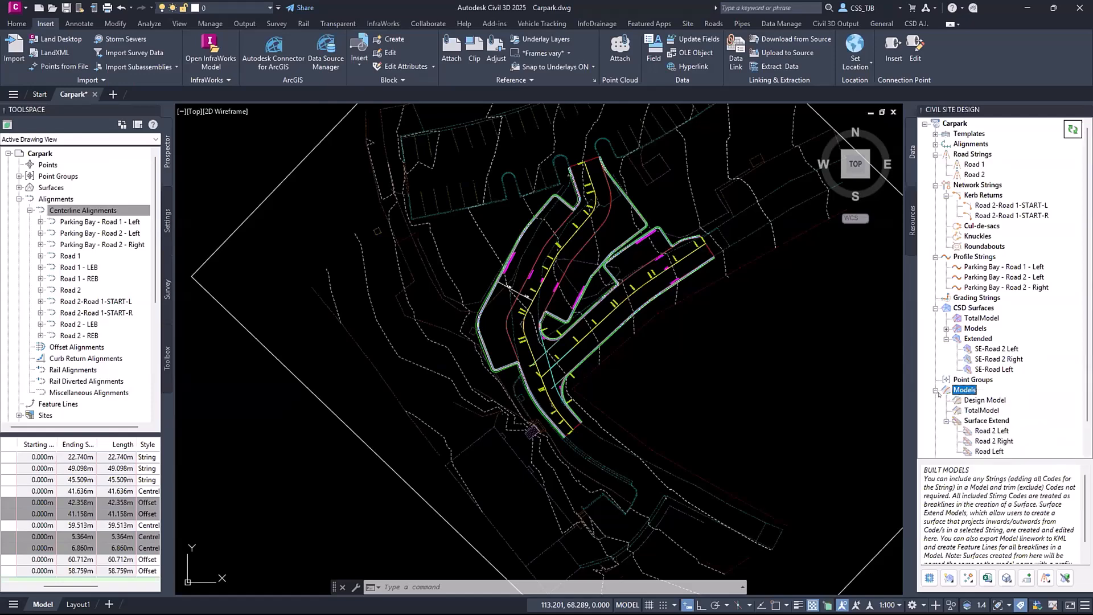
left_click(976, 399)
right_click(977, 399)
left_click(1007, 405)
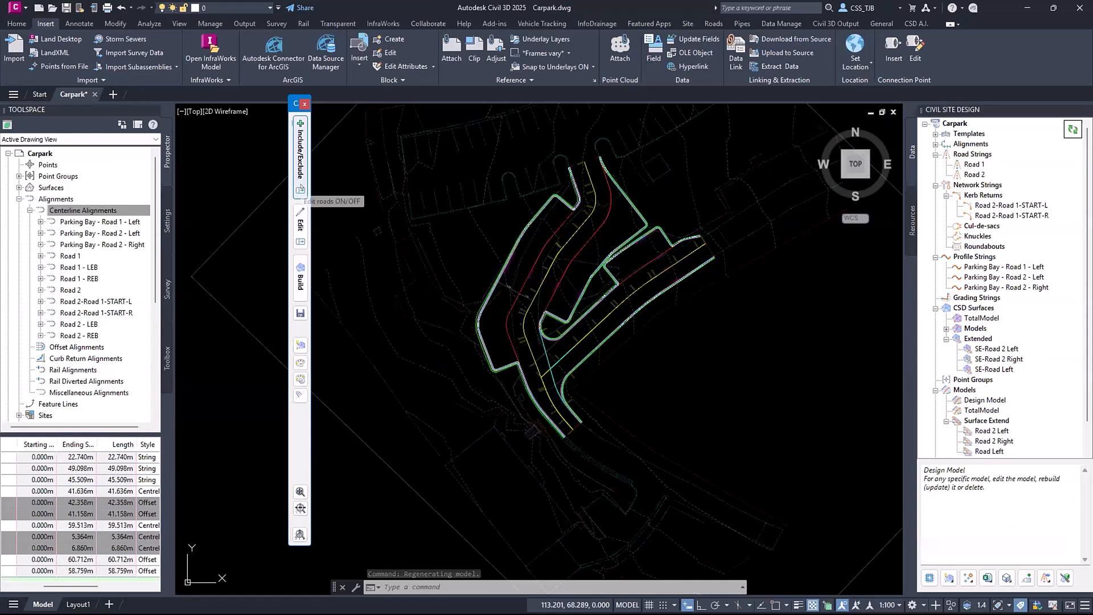
left_click(295, 185)
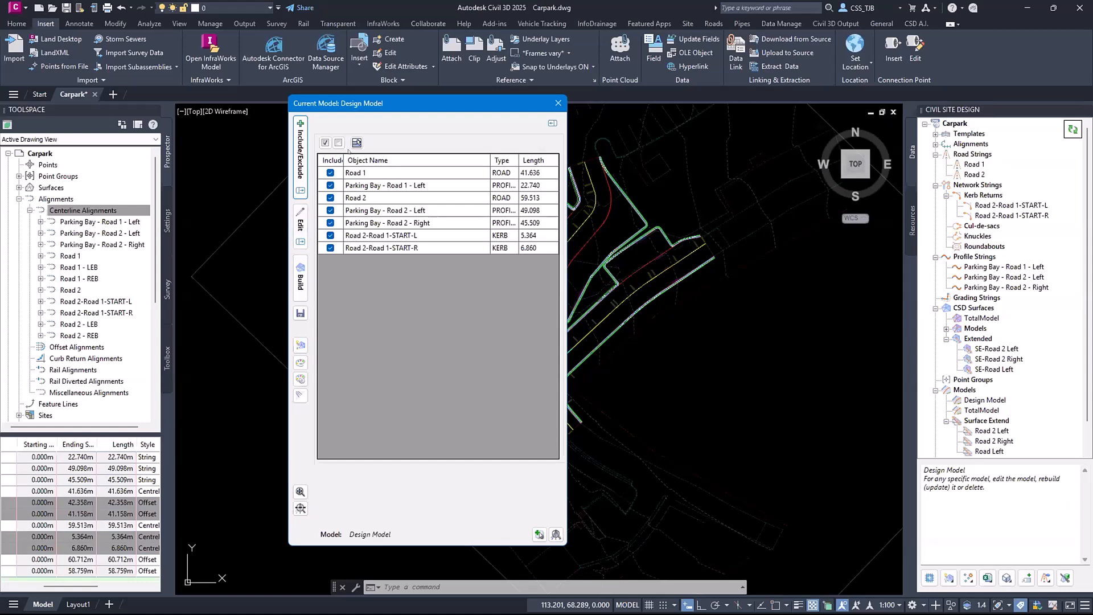
Bring up the existing trims of the Road 2 string in the Design Model and uncover the plan view
left_click(301, 224)
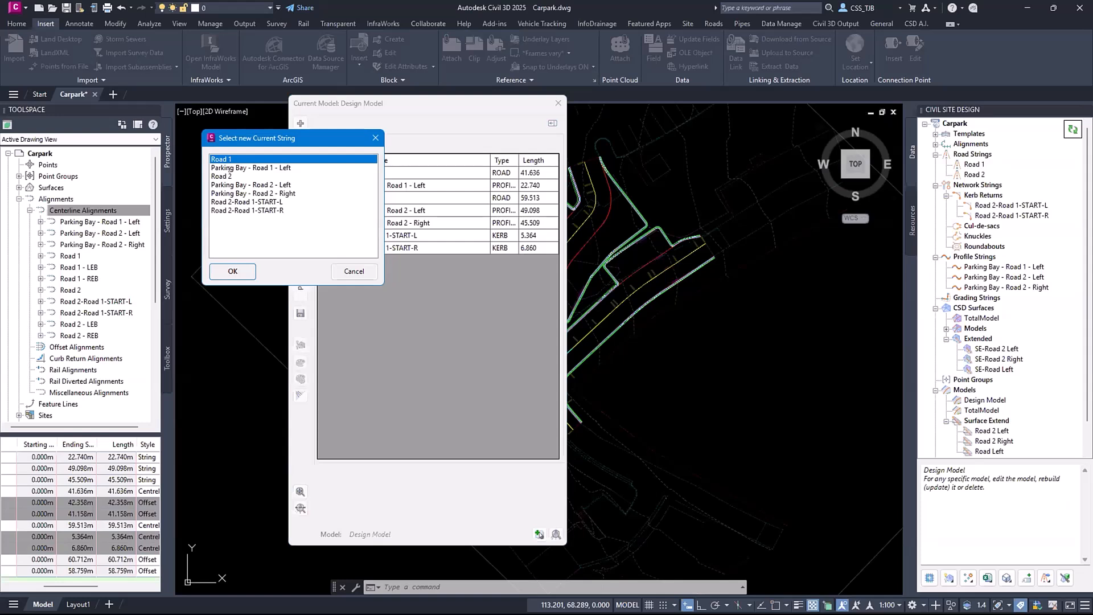
left_click(220, 176)
left_click(233, 271)
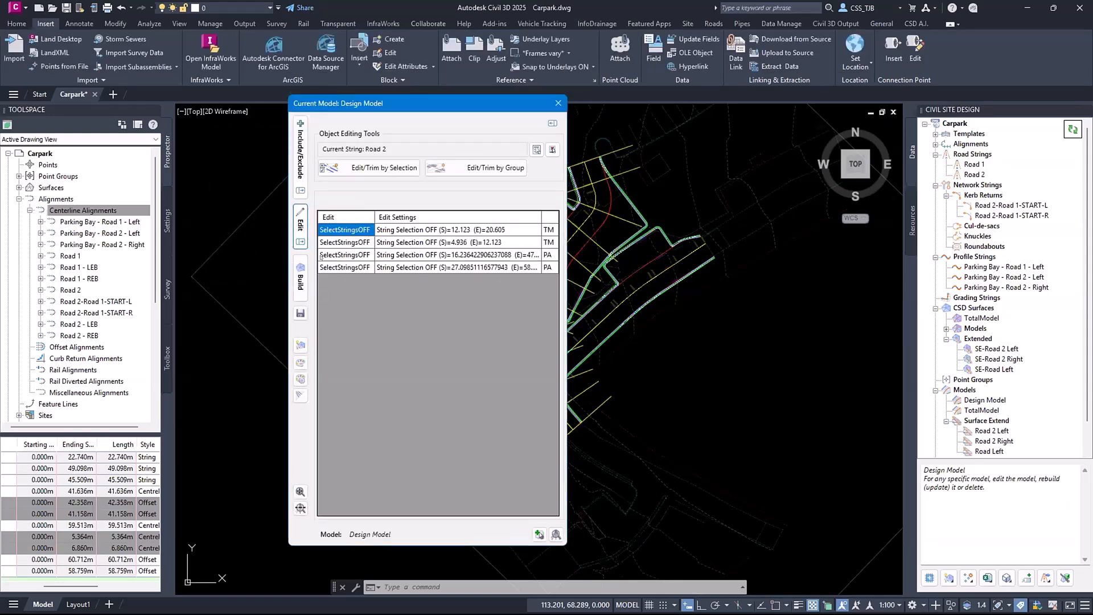
left_click_drag(377, 103, 812, 117)
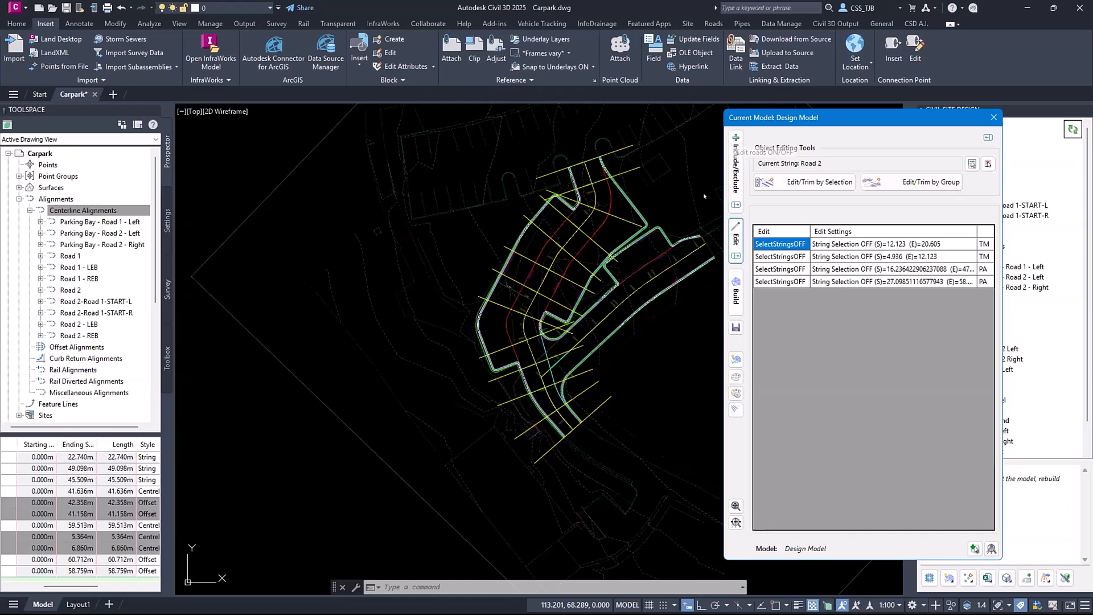
Inspect the batters inside the kerb island between Road 1 and Road 2 in the Model Viewer, and close it
left_click(1064, 578)
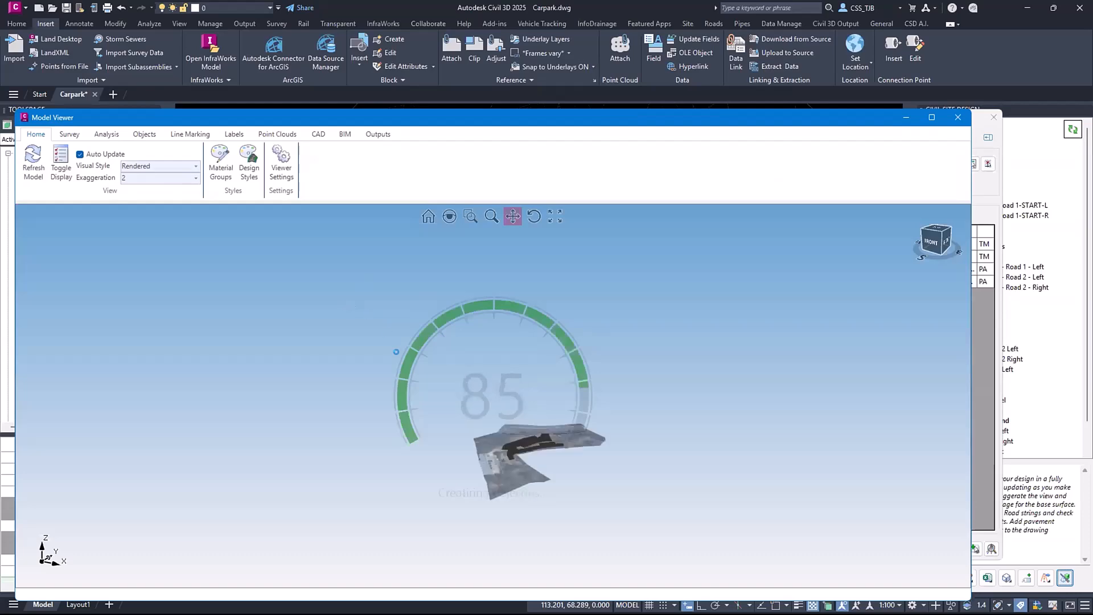
scroll(478, 322, "up", 8)
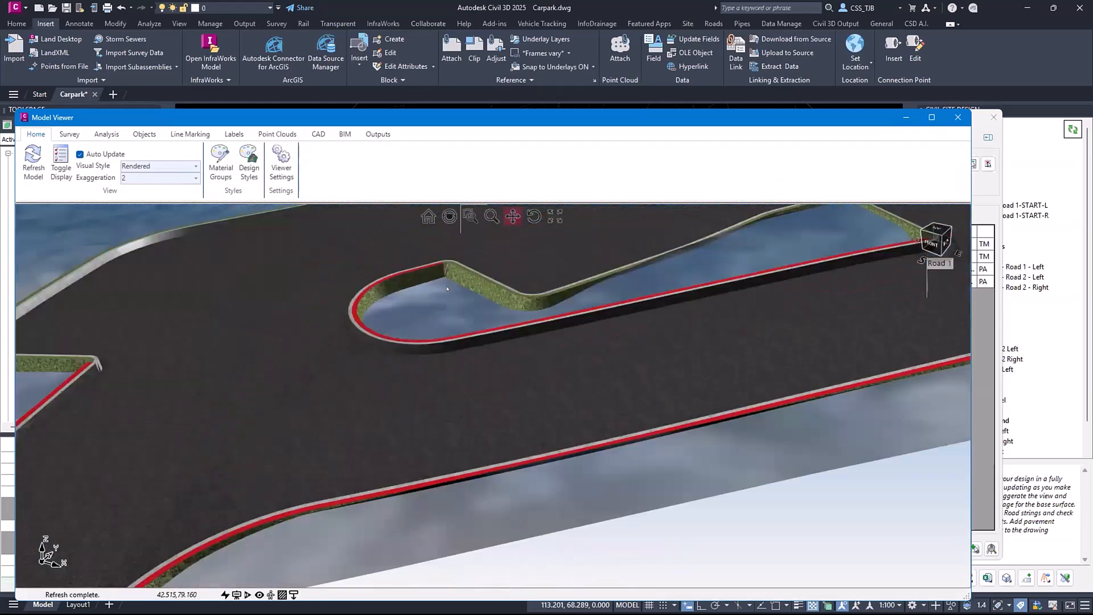
middle_click_drag(465, 288, 541, 276)
scroll(541, 276, "up", 1)
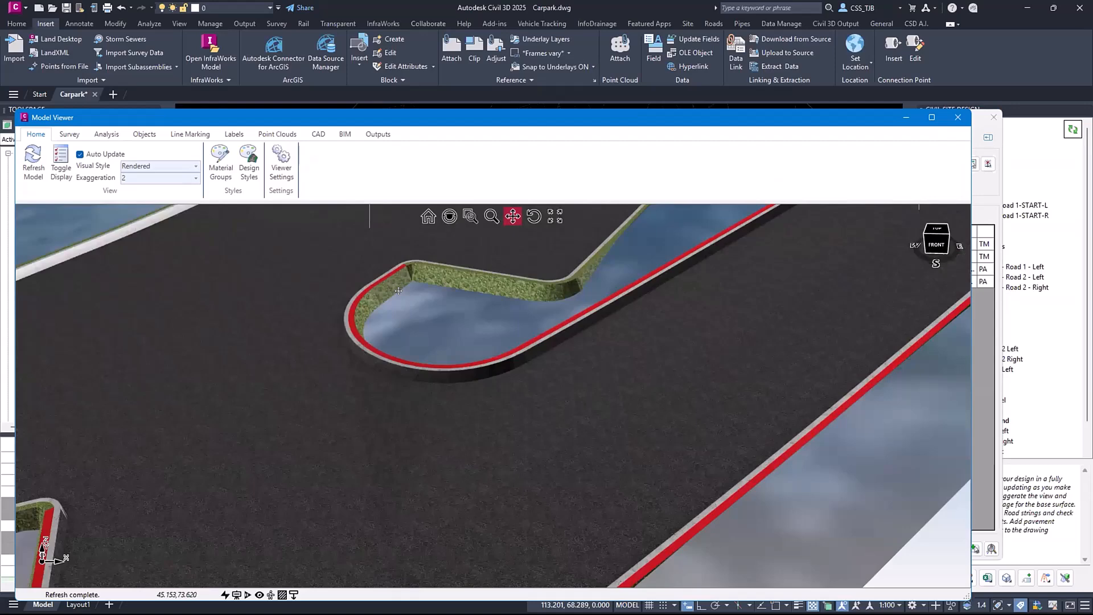
mouse_move(399, 292)
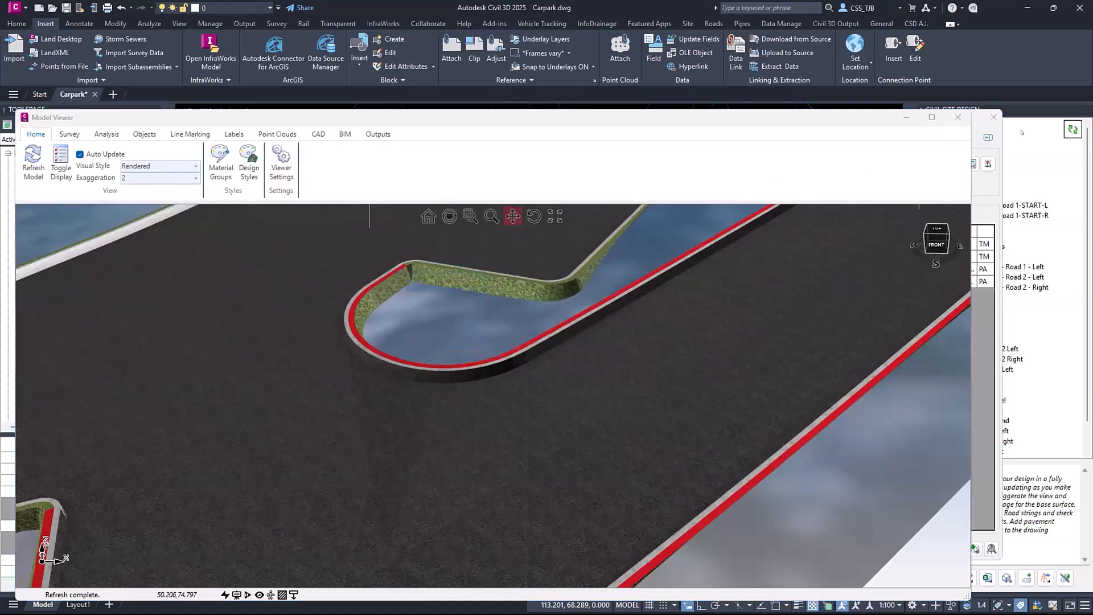
left_click(958, 119)
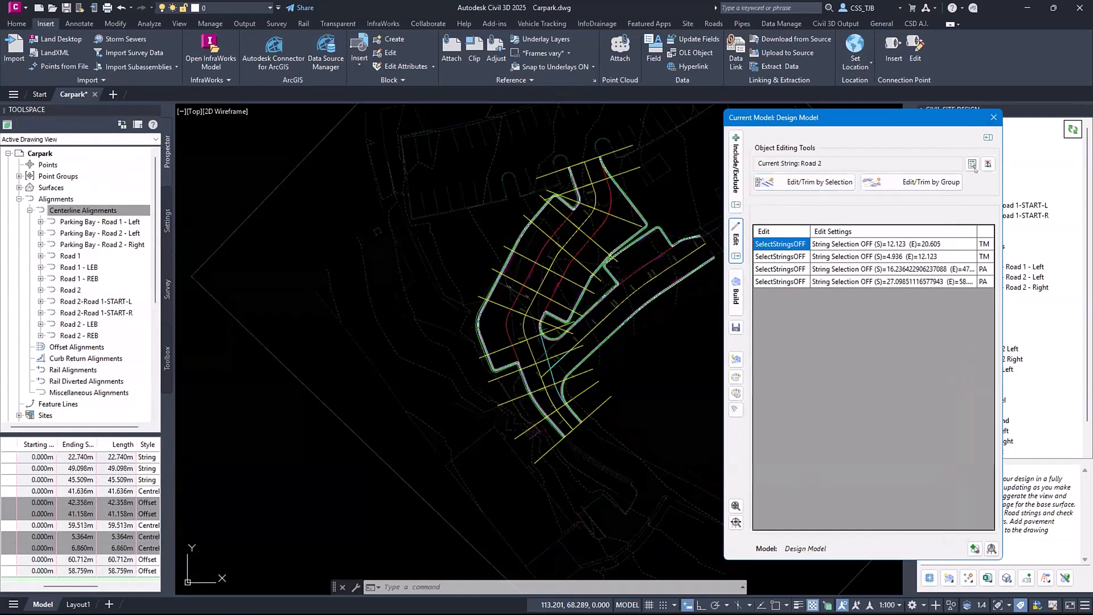
Exclude the LBAT code from the Road 2-Road 1-START-L kerb return over its full chainage range
left_click(988, 164)
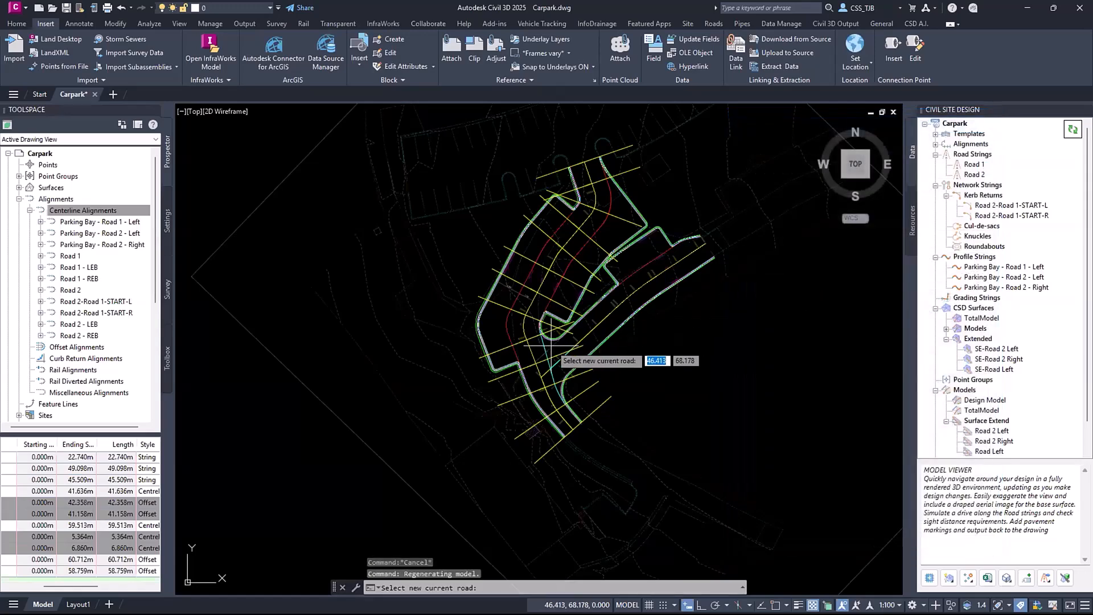
scroll(565, 364, "up", 5)
middle_click_drag(693, 287, 643, 370)
left_click(447, 403)
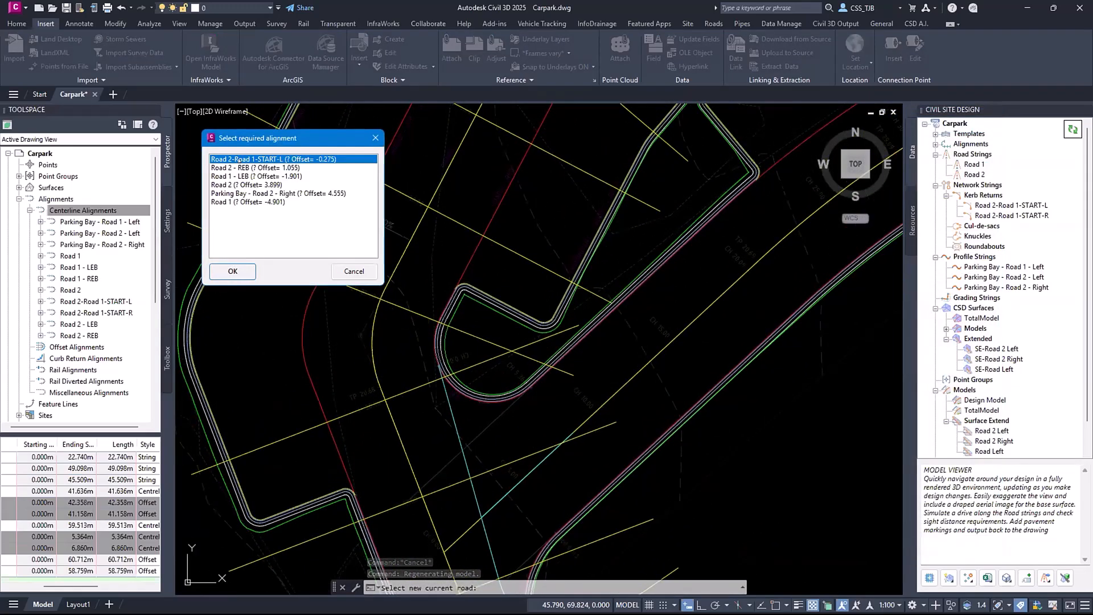
key("Return")
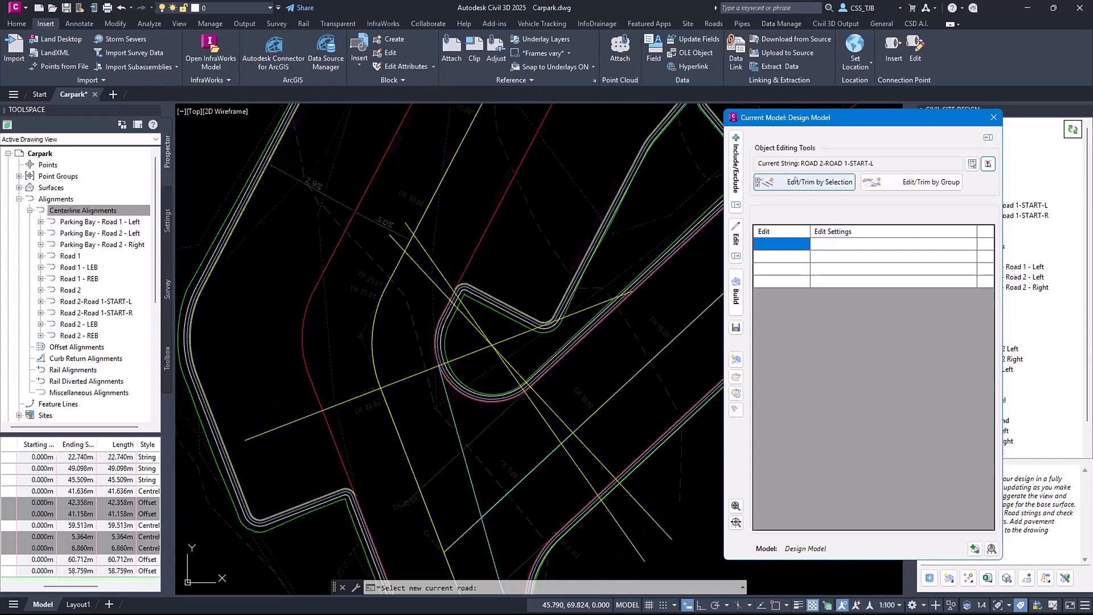
left_click(823, 183)
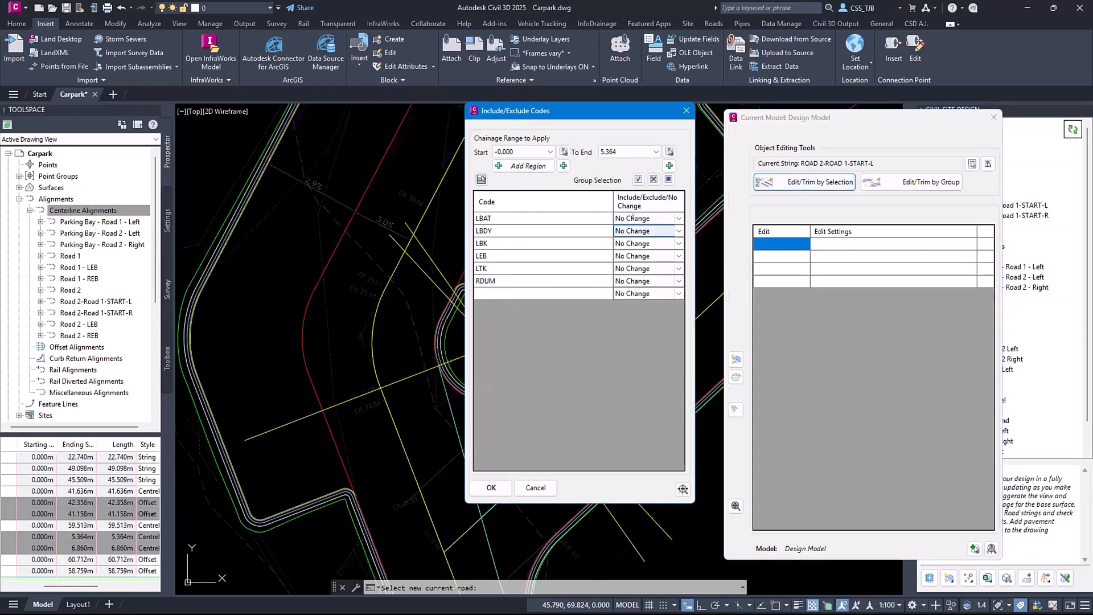
left_click(639, 216)
left_click(654, 179)
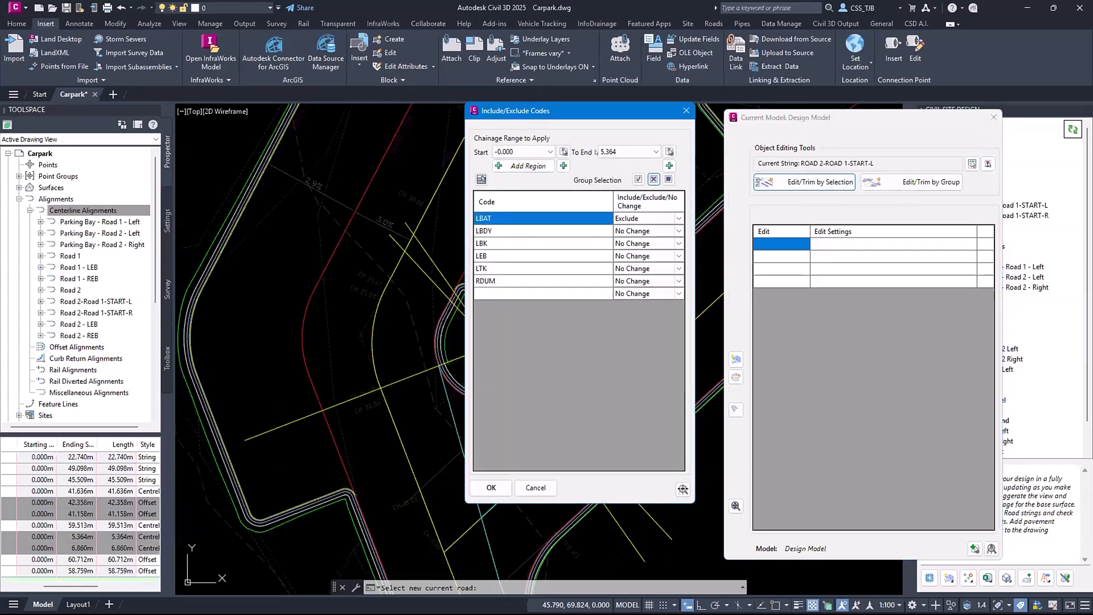
left_click(490, 487)
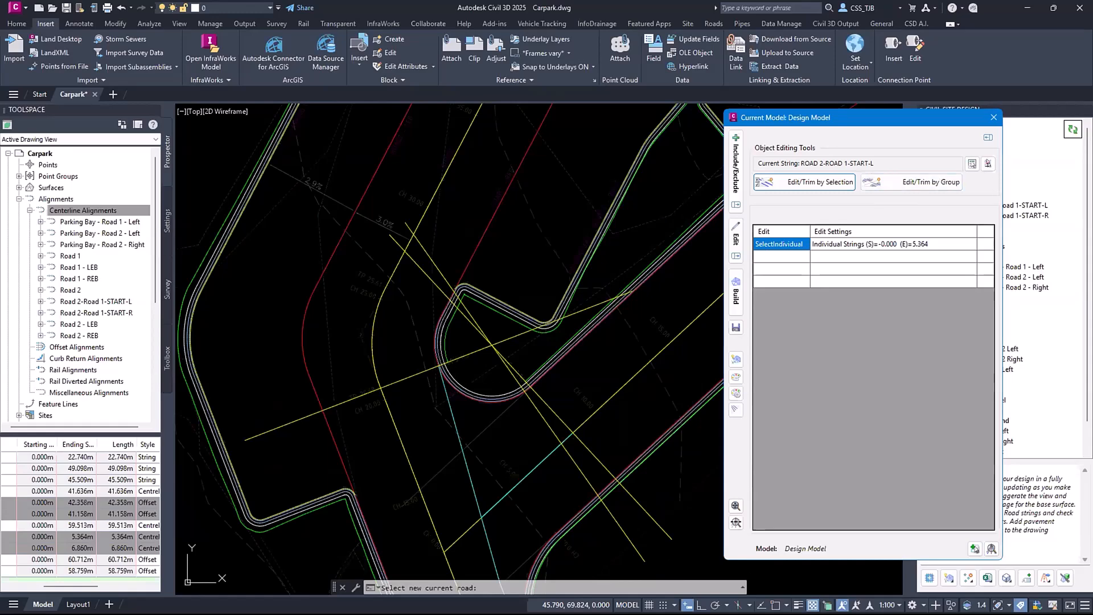
Make Road 2 the current string and mark its RBAT code as Exclude in a new selection trim
left_click(988, 163)
left_click(431, 286)
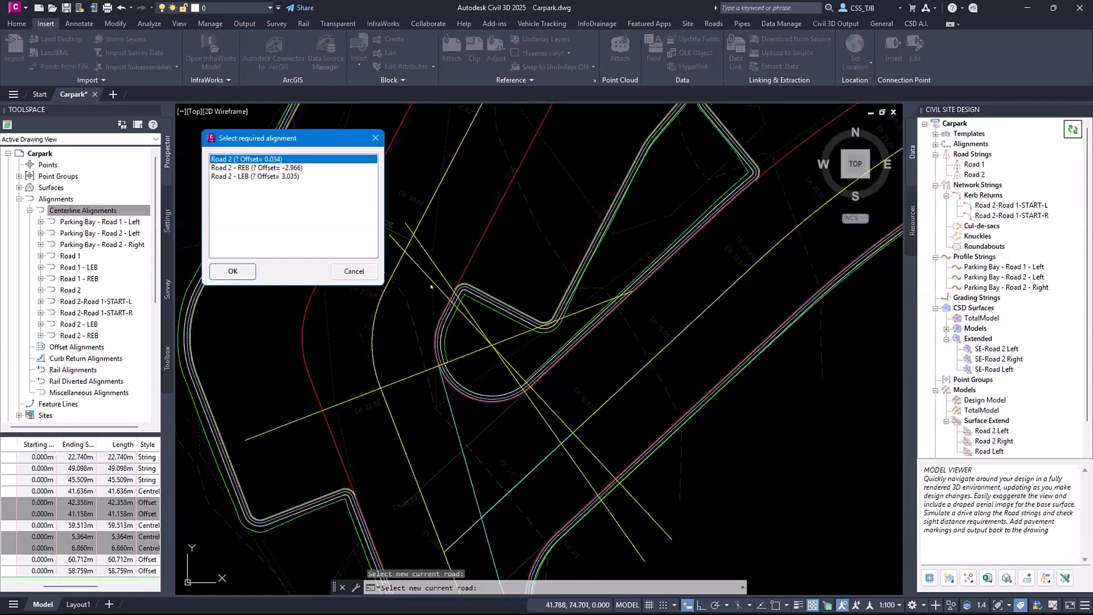
left_click(246, 273)
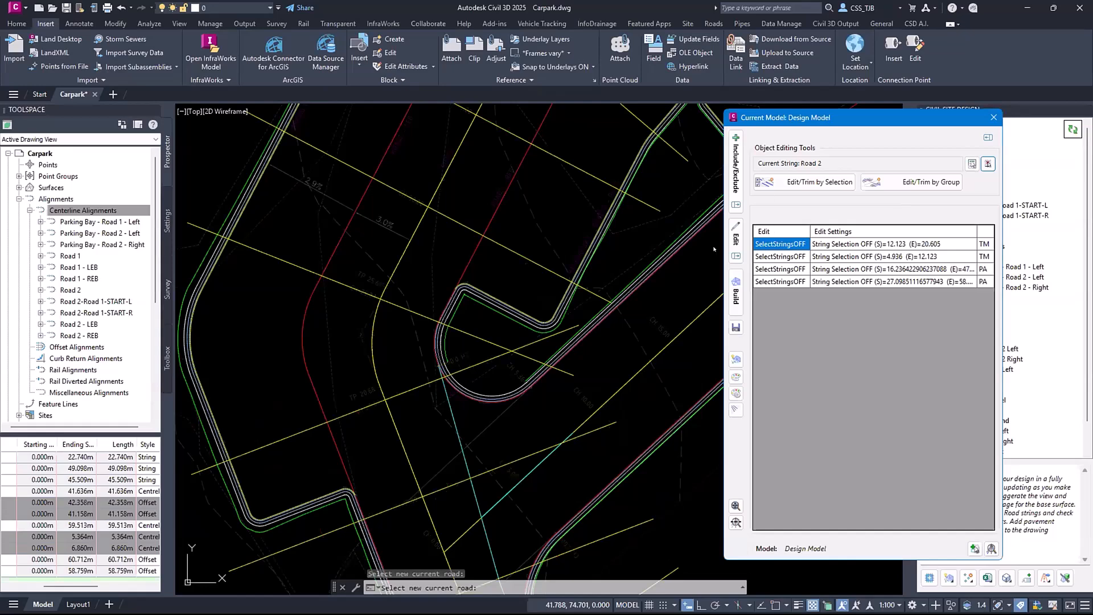
left_click(806, 182)
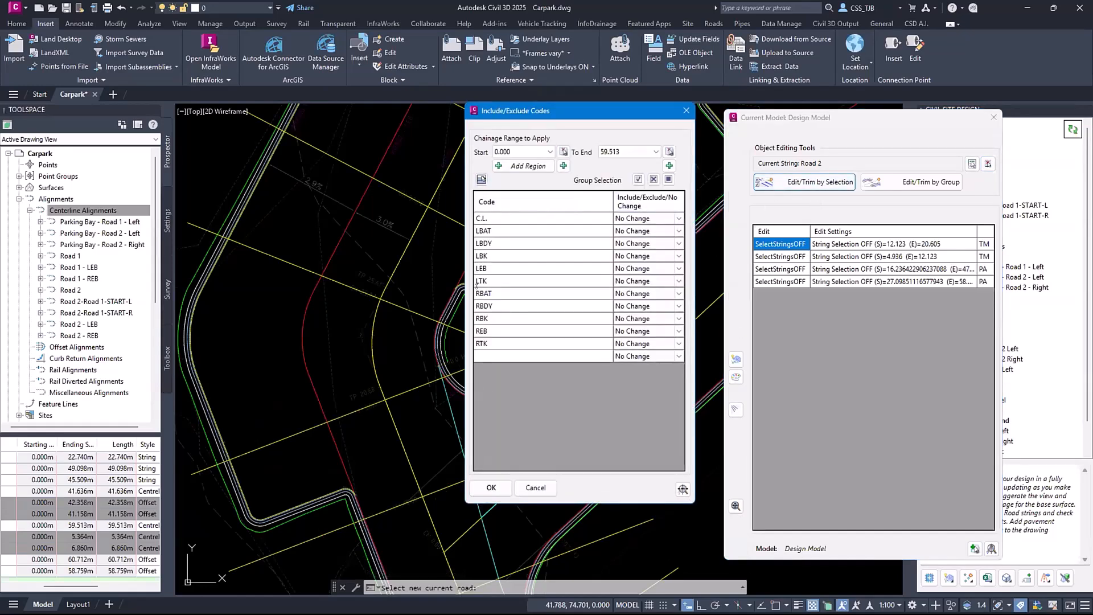
left_click(480, 293)
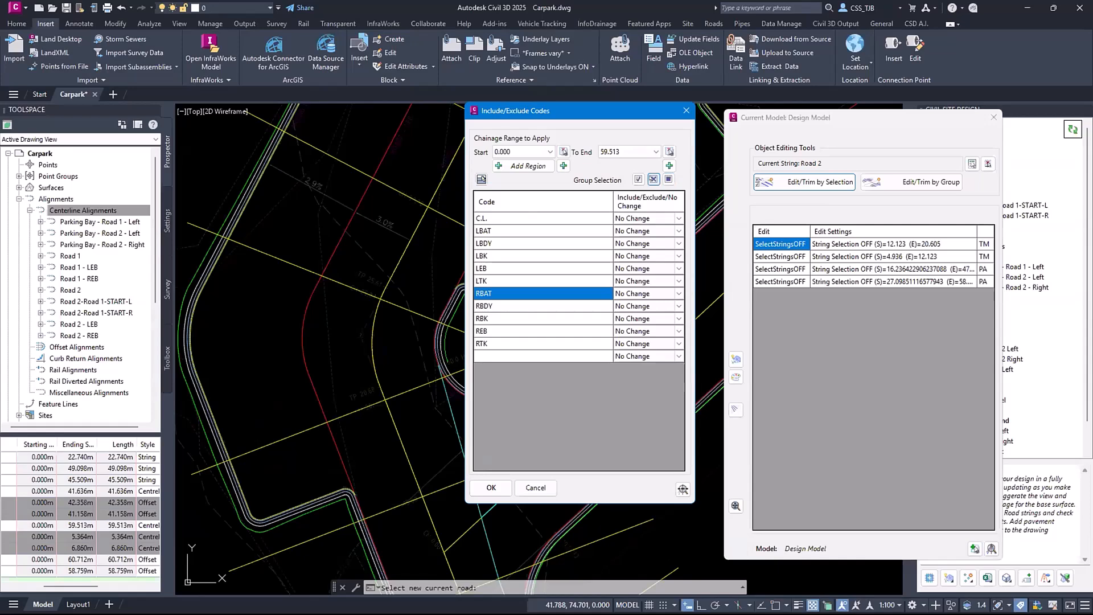
left_click(654, 178)
Limit the RBAT exclusion on Road 2 to chainages 18.136 to 28.599 alongside the kerb island, and apply the trim
left_click(563, 151)
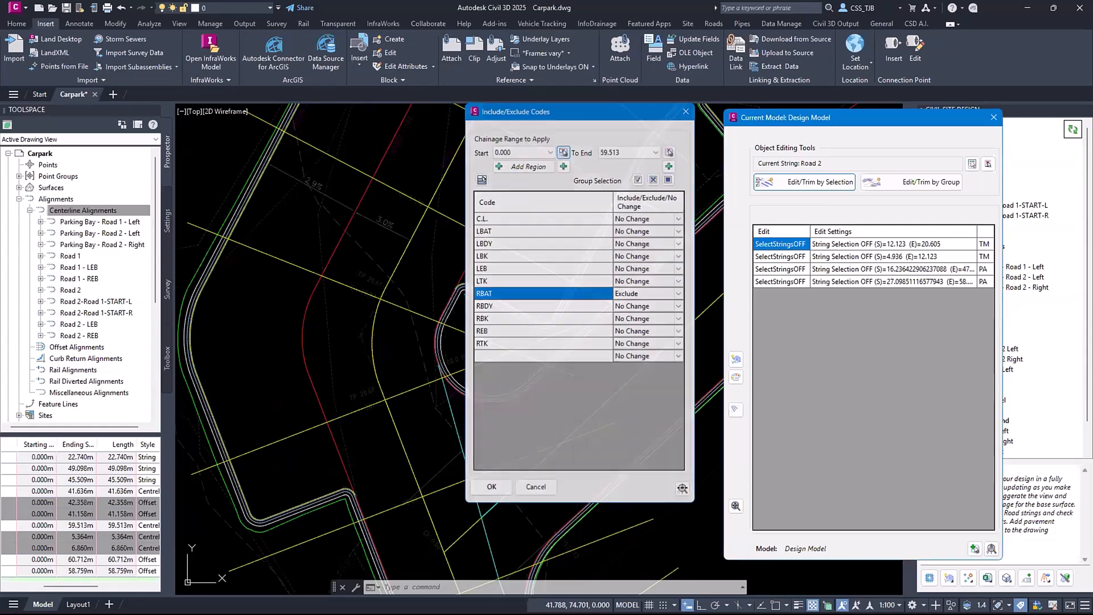
left_click(465, 409)
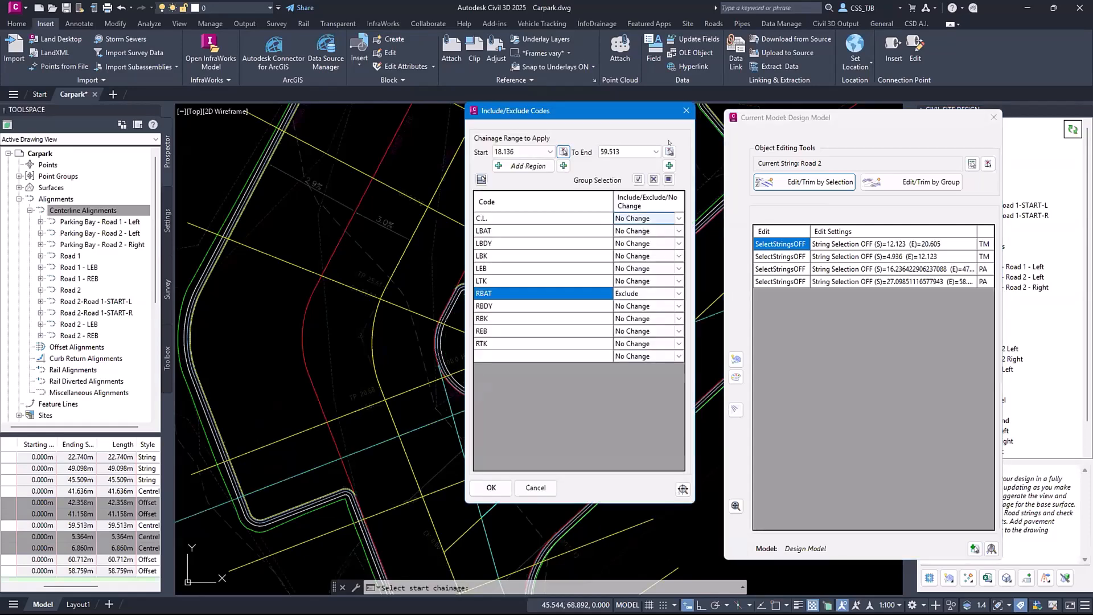
left_click(669, 151)
left_click(507, 264)
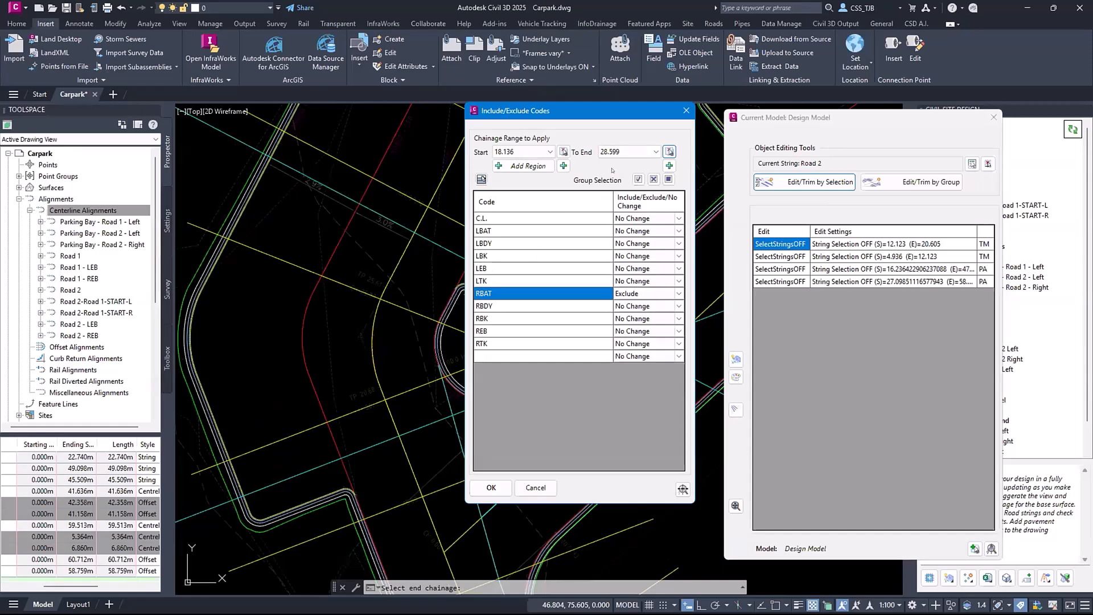
left_click_drag(577, 111, 740, 124)
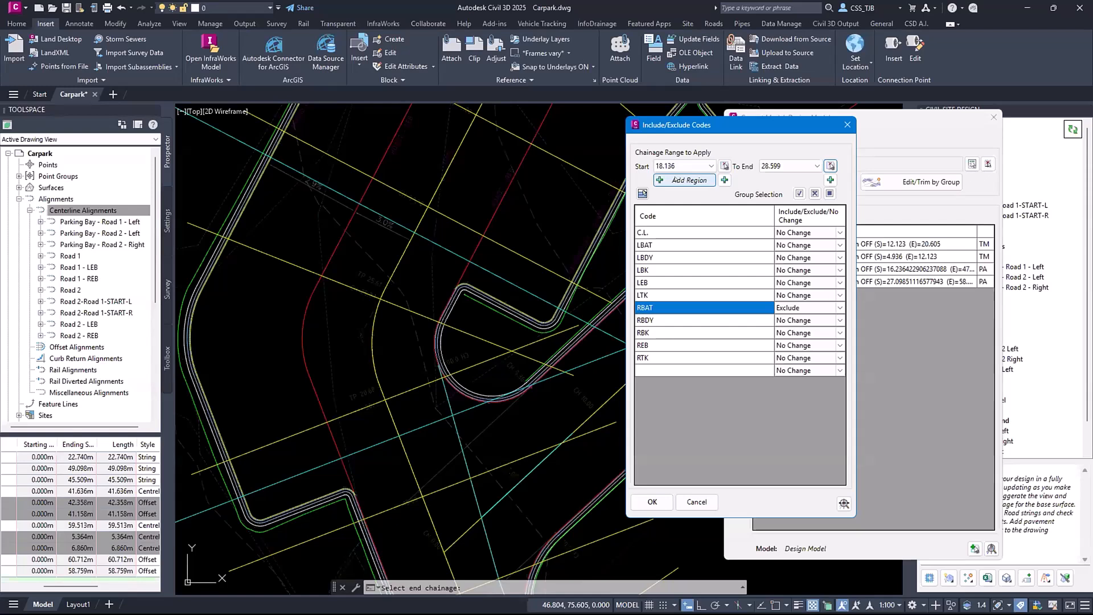
left_click(711, 166)
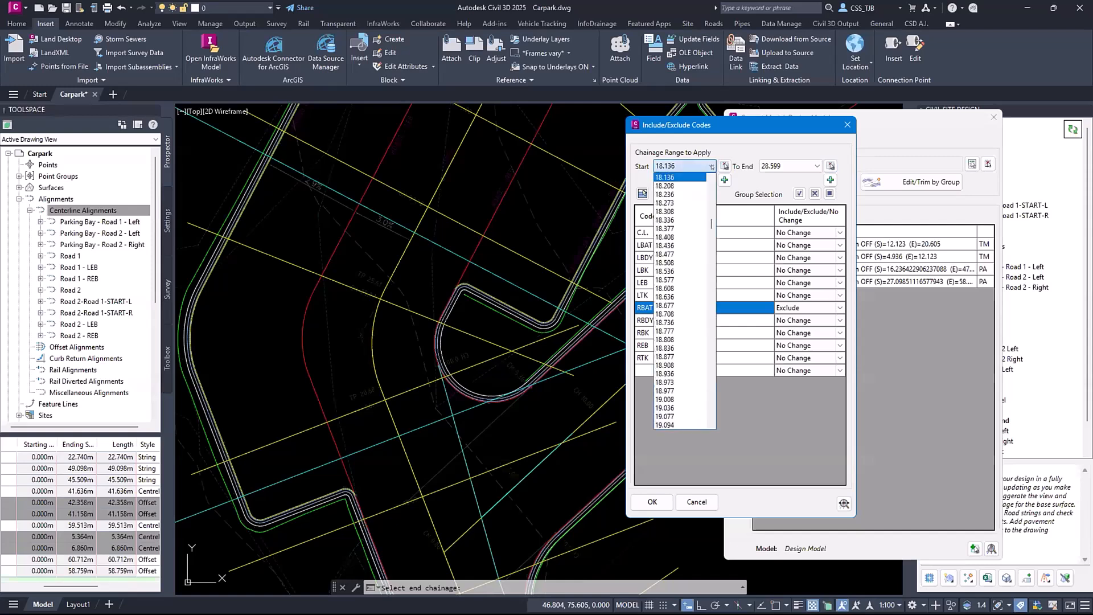
left_click(711, 165)
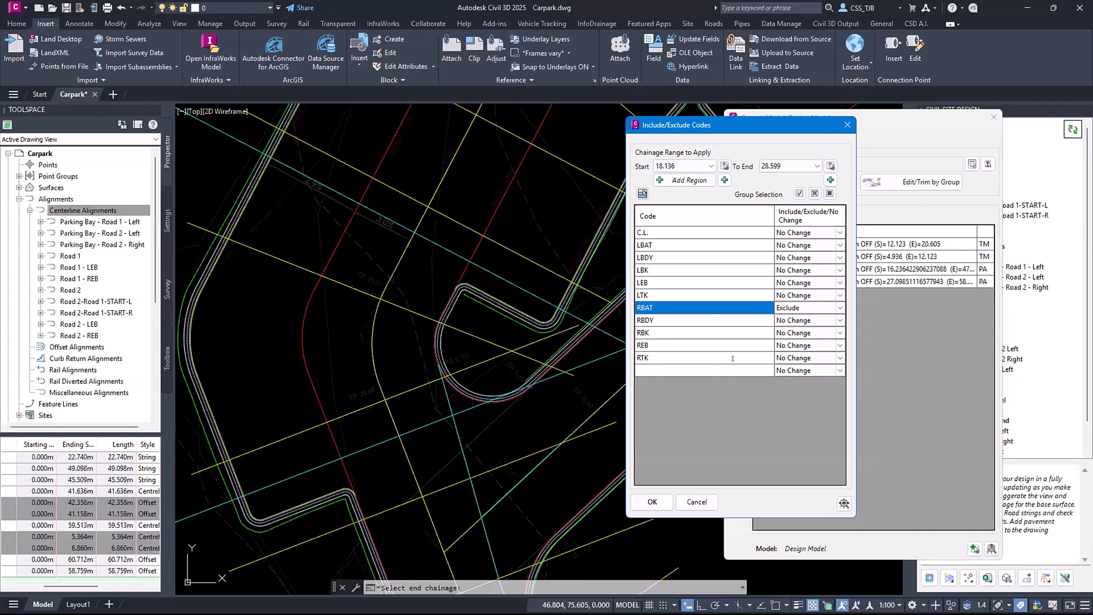
left_click(653, 502)
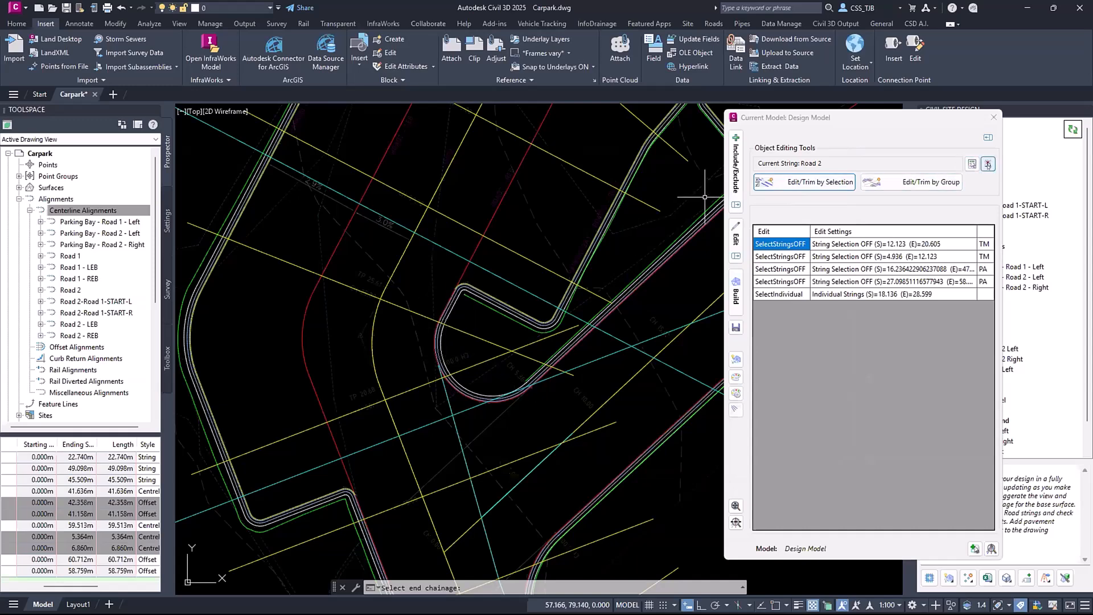
Make Road 1 the current string and exclude its LBAT code from chainage 0.000 to 24.575 at the island's end
left_click(989, 165)
left_click(584, 423)
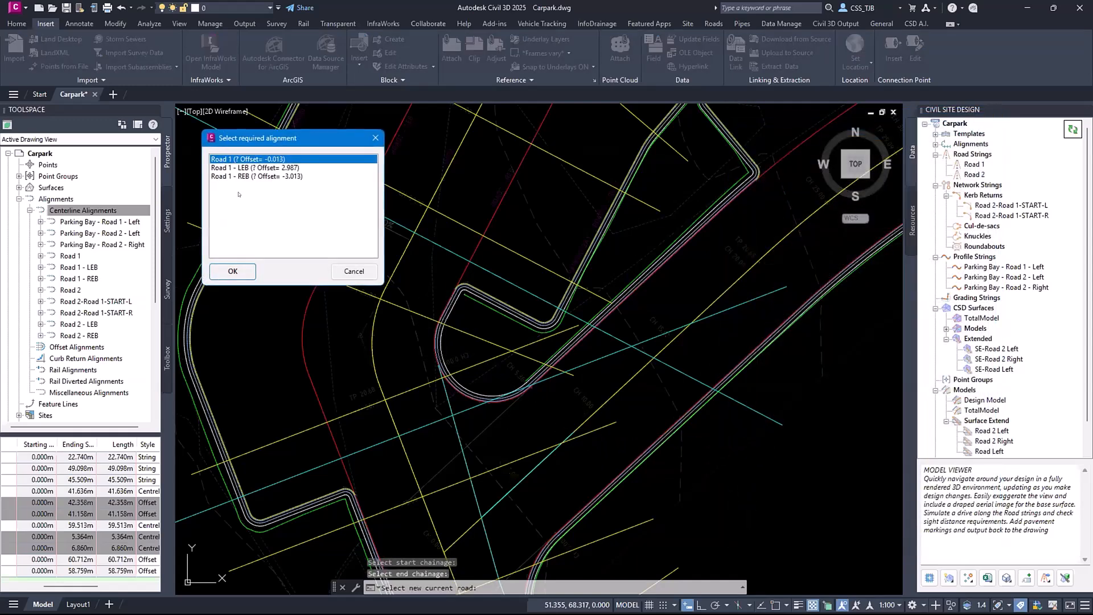
left_click(233, 272)
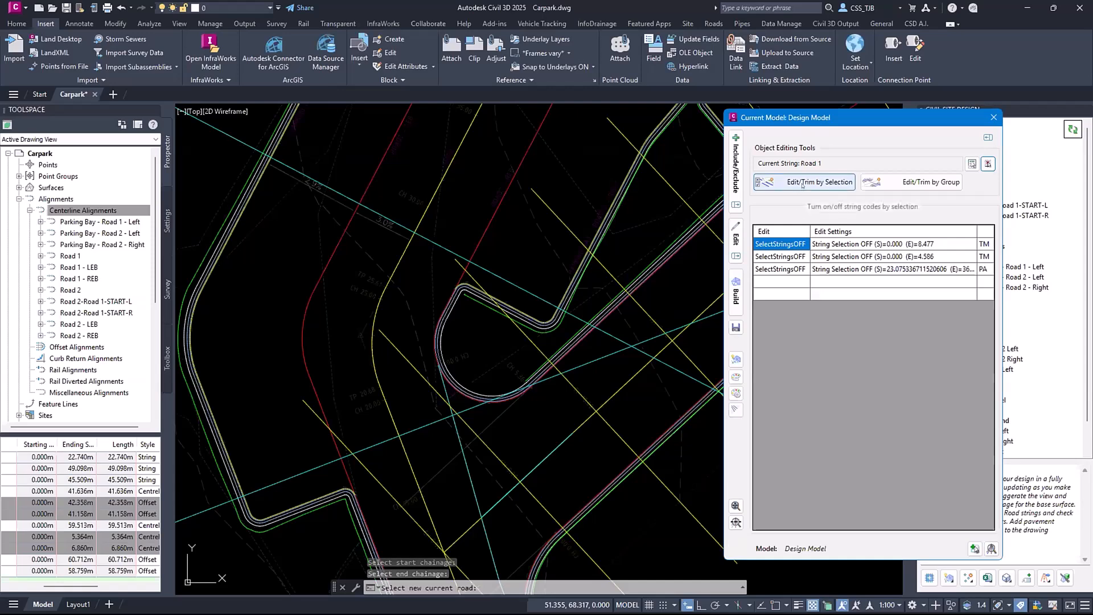
left_click(800, 182)
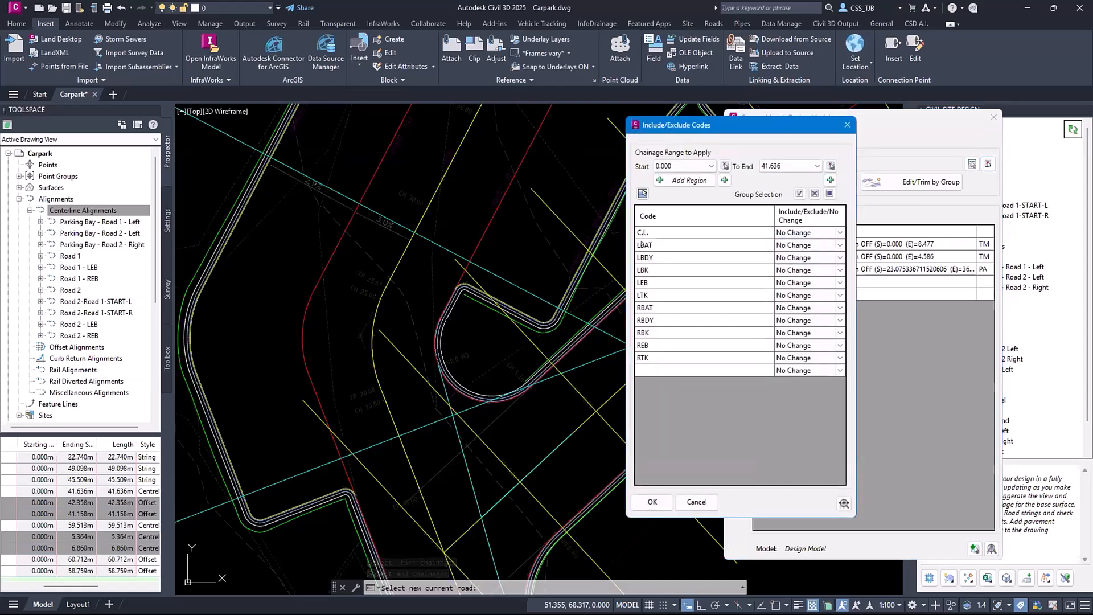
left_click(831, 166)
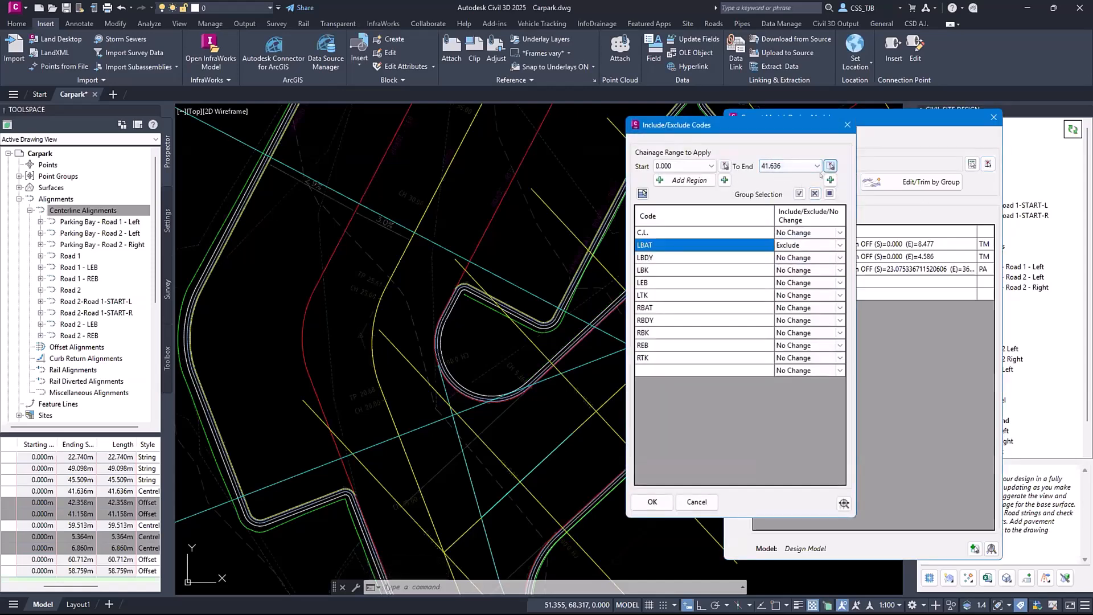
scroll(548, 286, "down", 3)
scroll(626, 256, "up", 5)
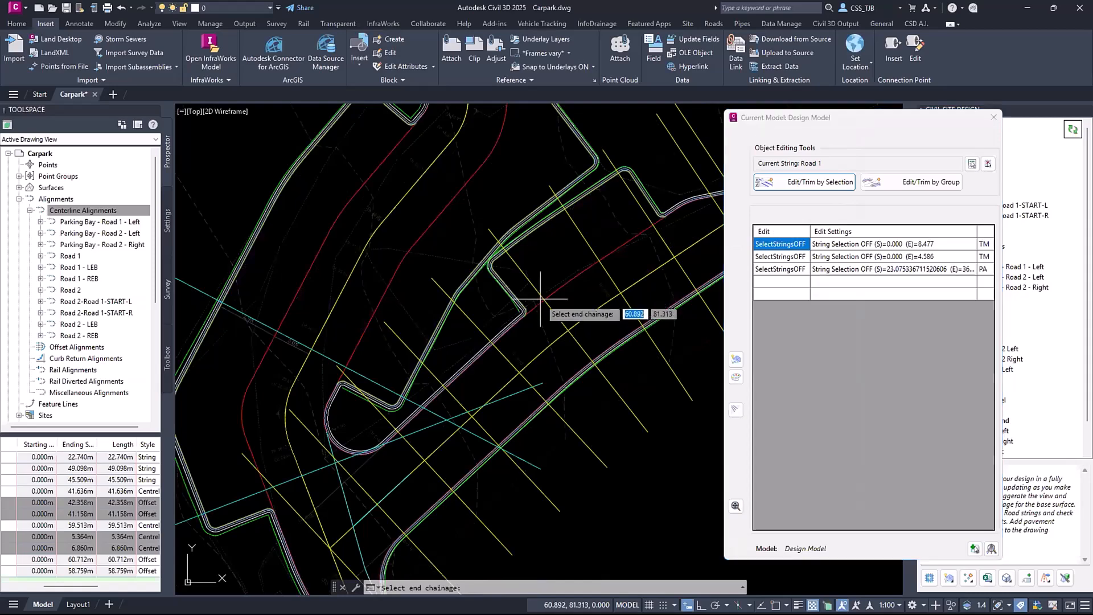
left_click(541, 309)
left_click(661, 500)
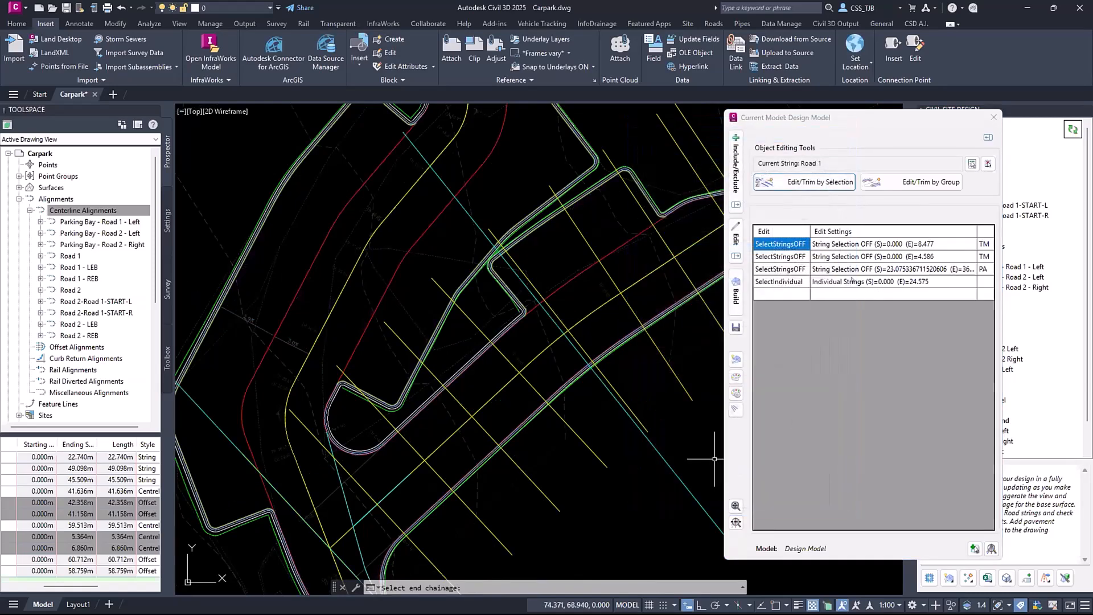
Make Parking Bay - Road 1 - Left the current string and exclude its LBAT code from the start to chainage 17.500
left_click(988, 163)
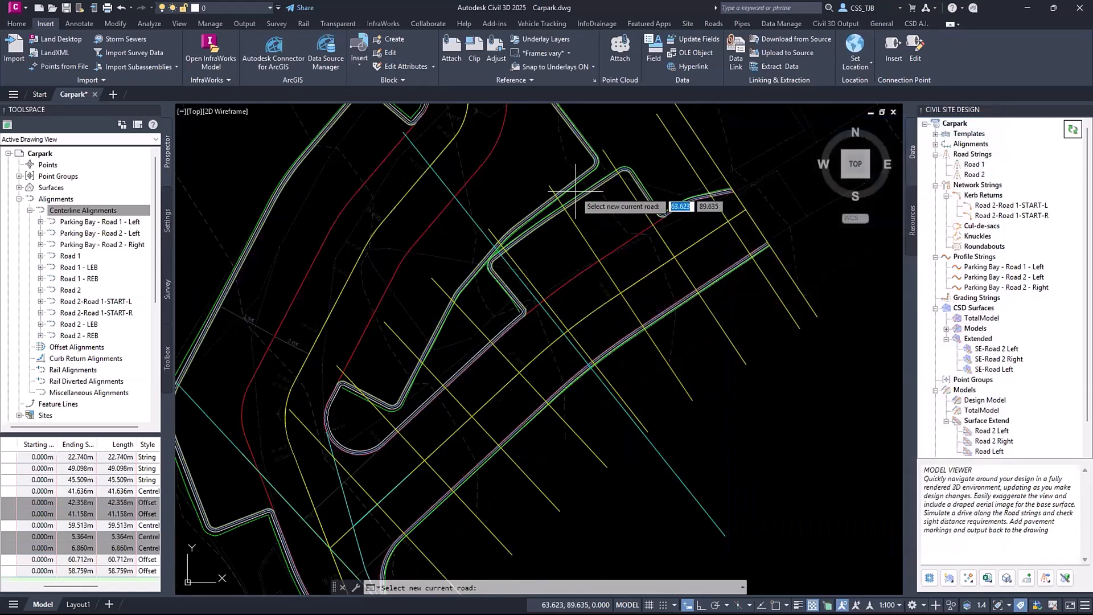
left_click(583, 191)
left_click(232, 271)
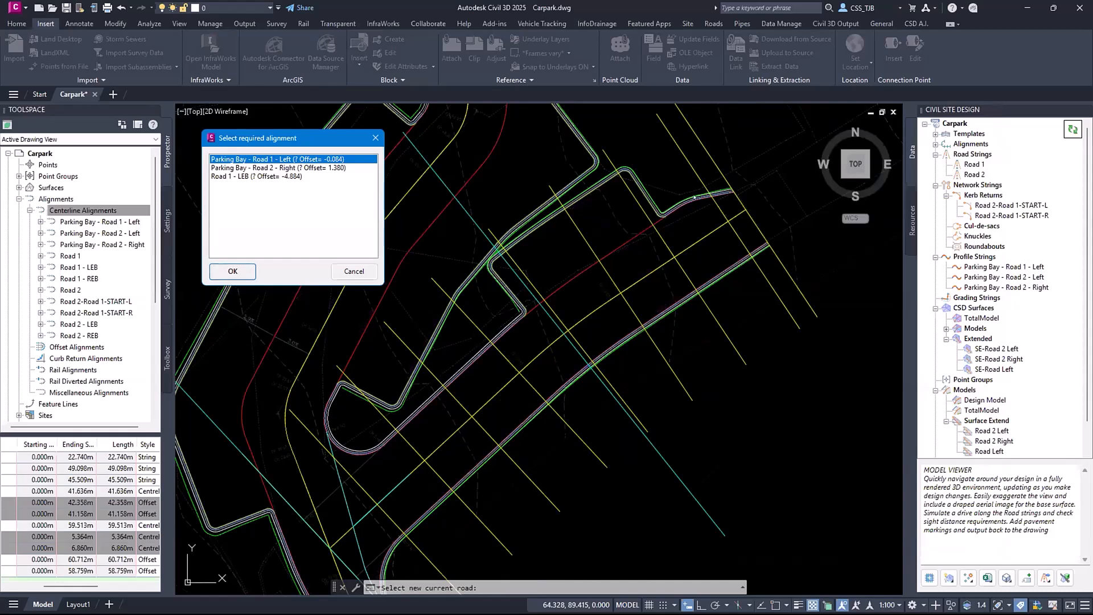
left_click(820, 181)
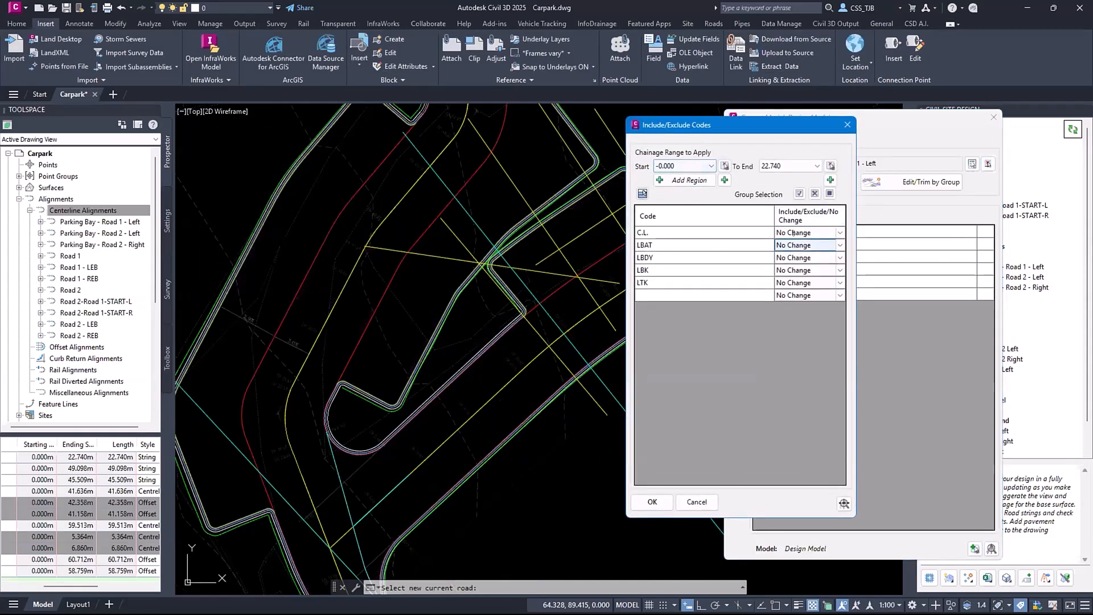
left_click(658, 246)
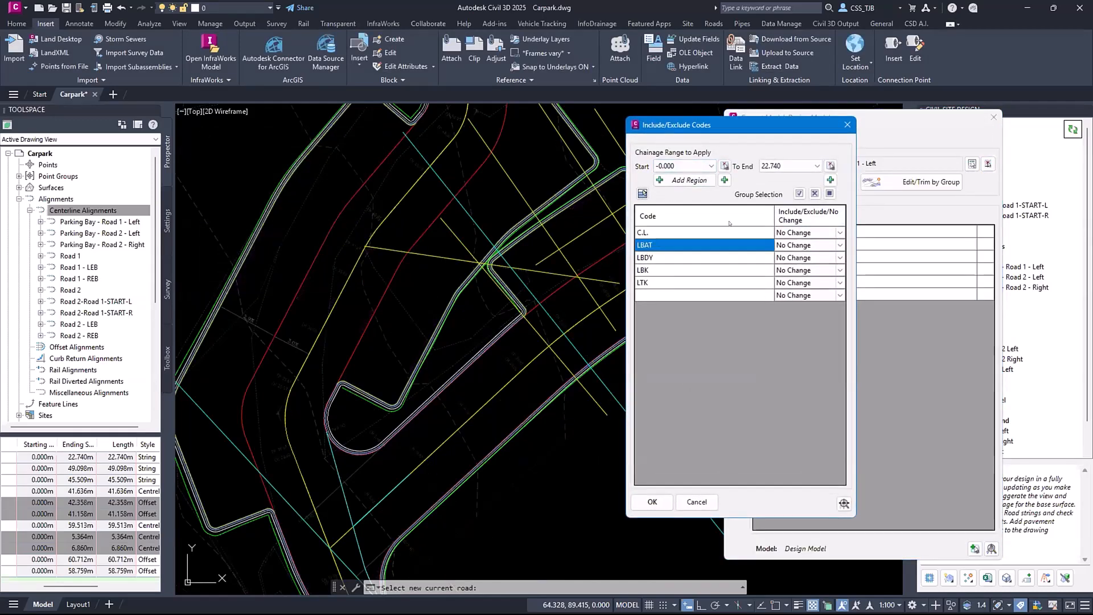
left_click(831, 166)
scroll(622, 166, "up", 2)
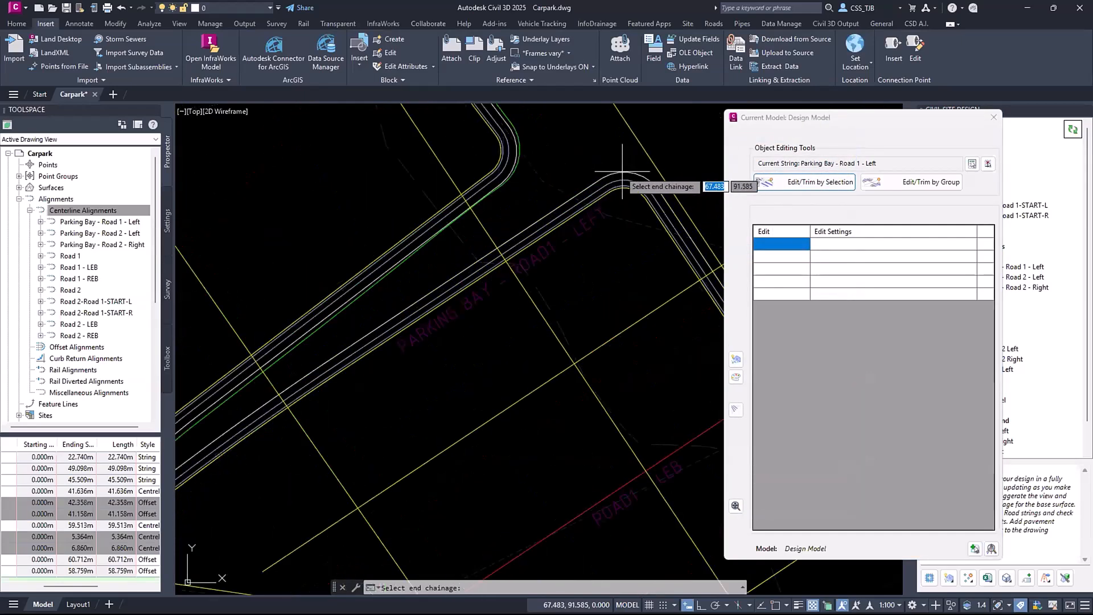
left_click(613, 169)
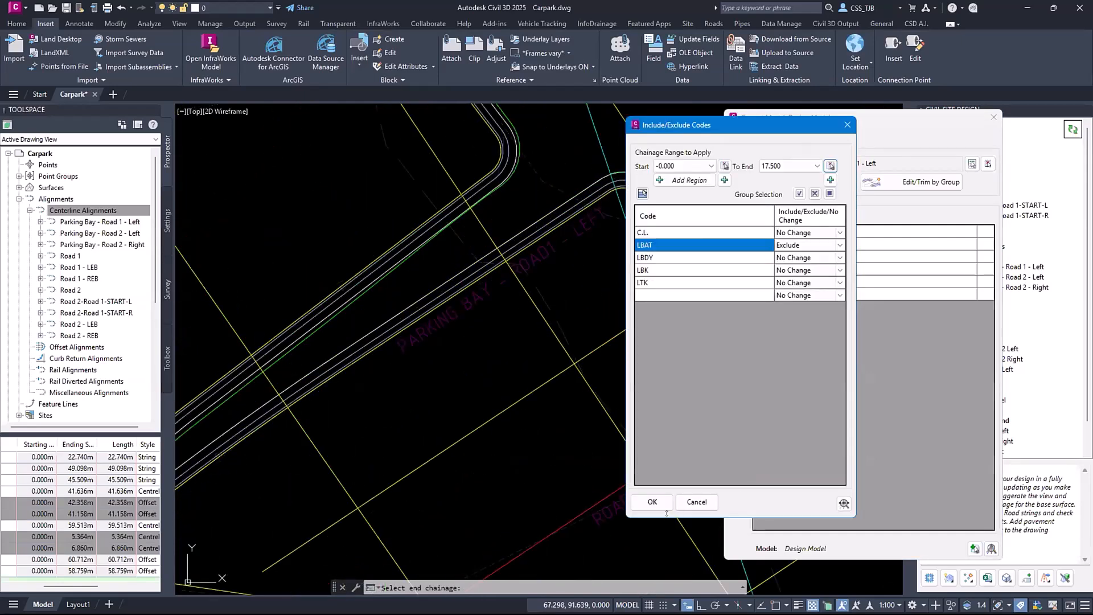
left_click(654, 503)
Make Parking Bay - Road 2 - Right the current string for trimming
left_click(988, 164)
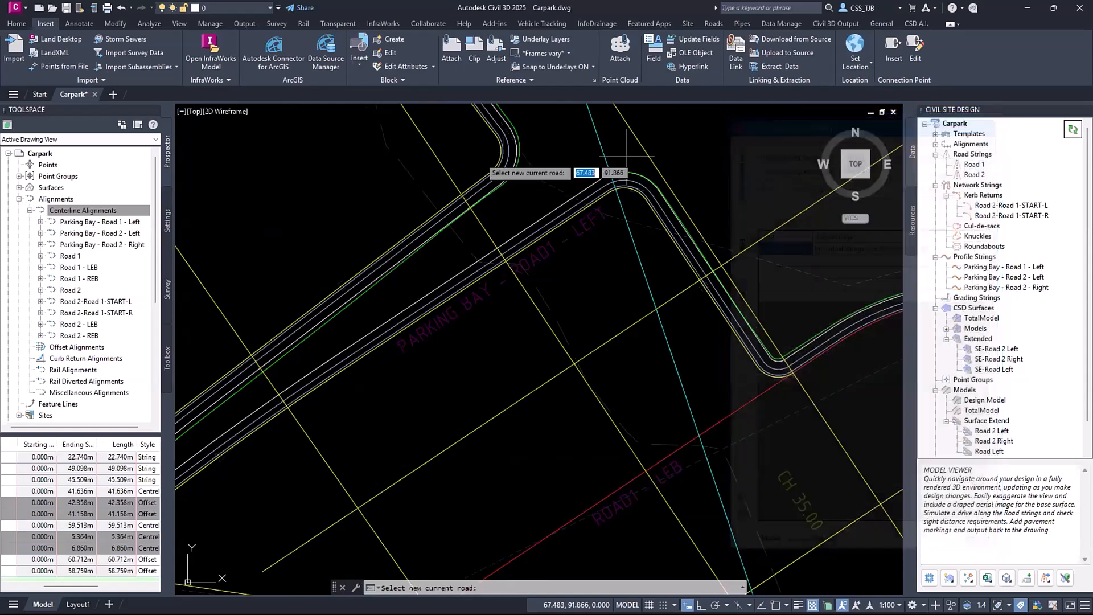
left_click(403, 240)
left_click(775, 182)
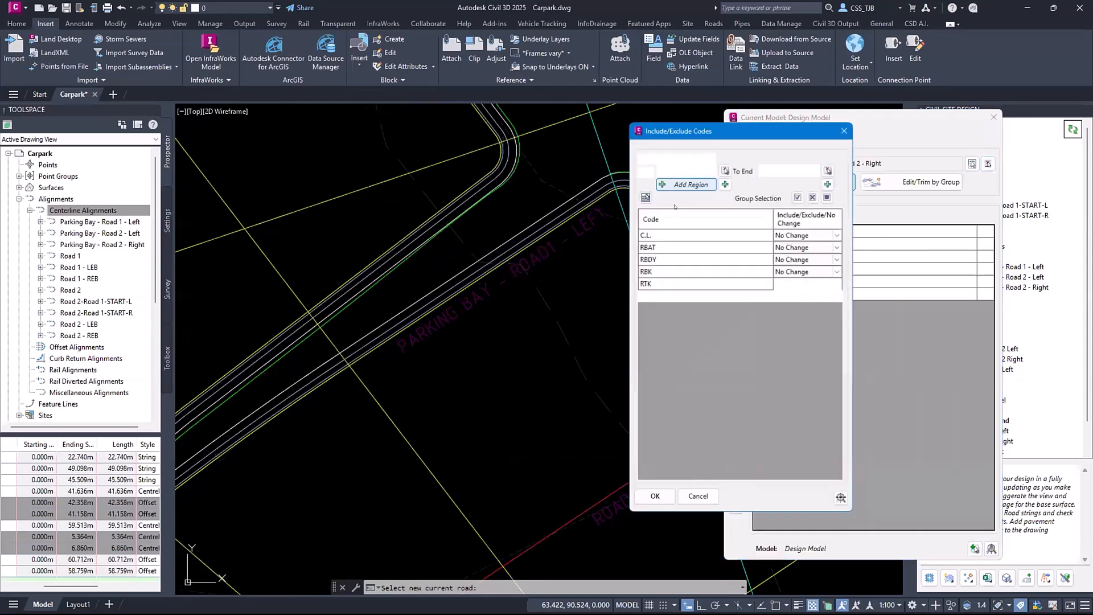
left_click(646, 244)
left_click(839, 243)
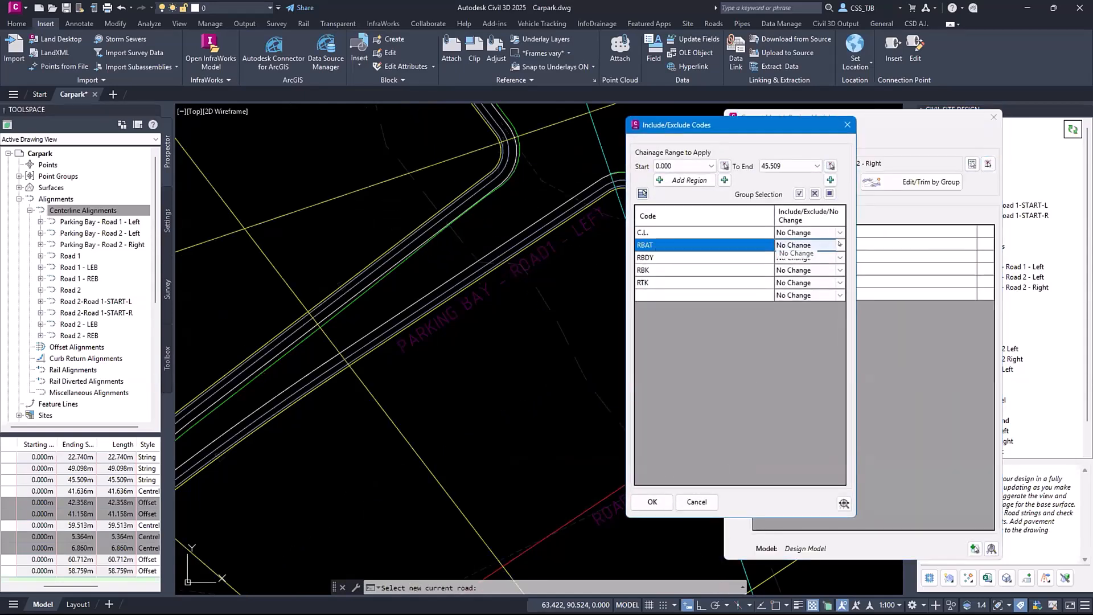
left_click(796, 253)
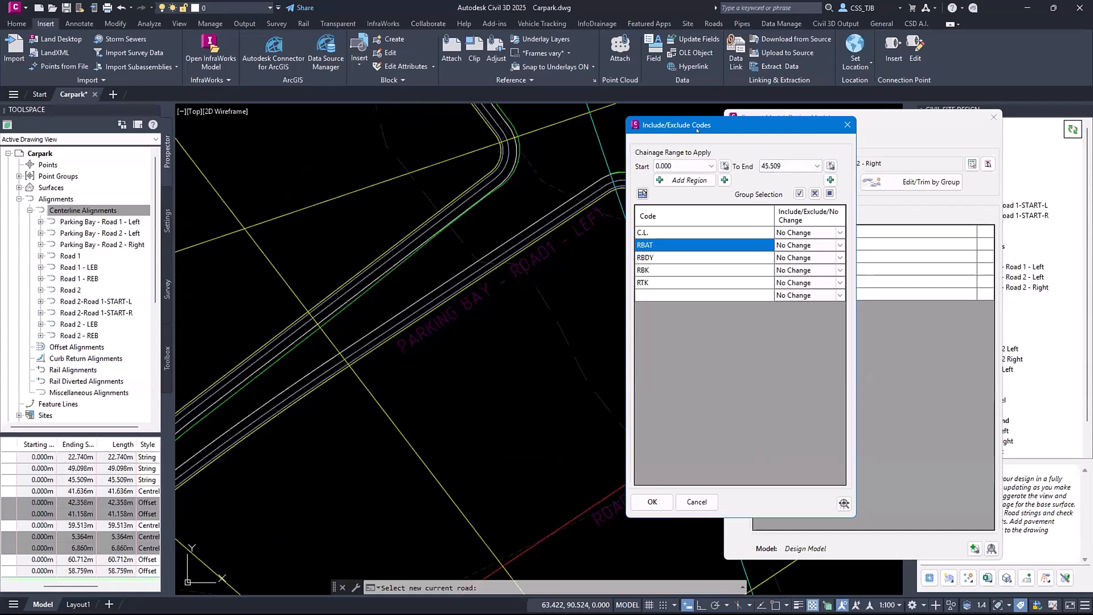
left_click(697, 502)
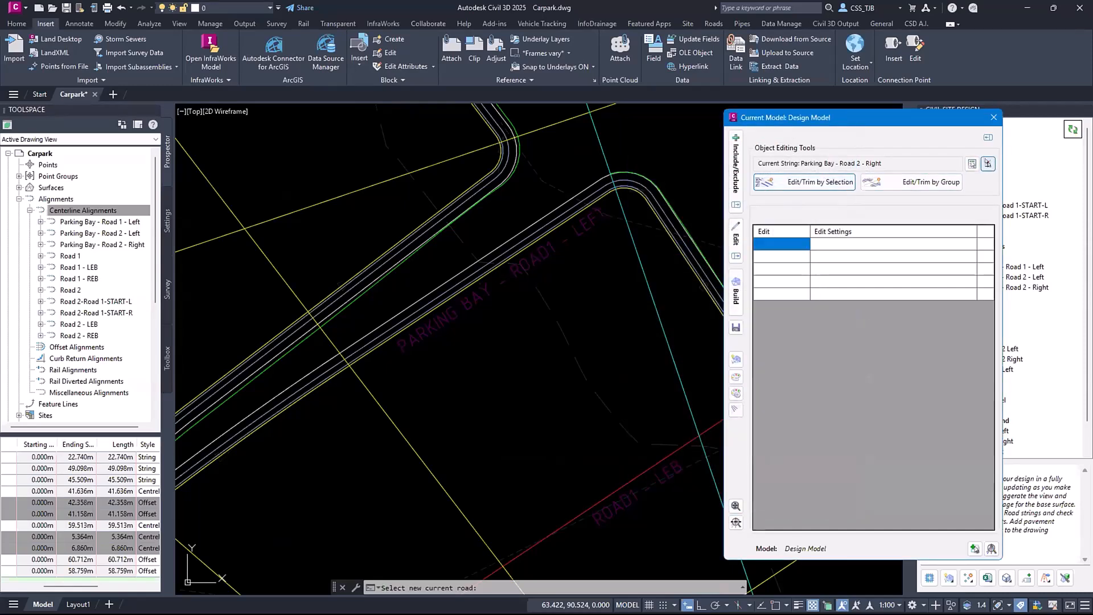
Exclude the RBAT code from Parking Bay - Road 2 - Right between chainages 0.000 and 30.000
left_click(736, 165)
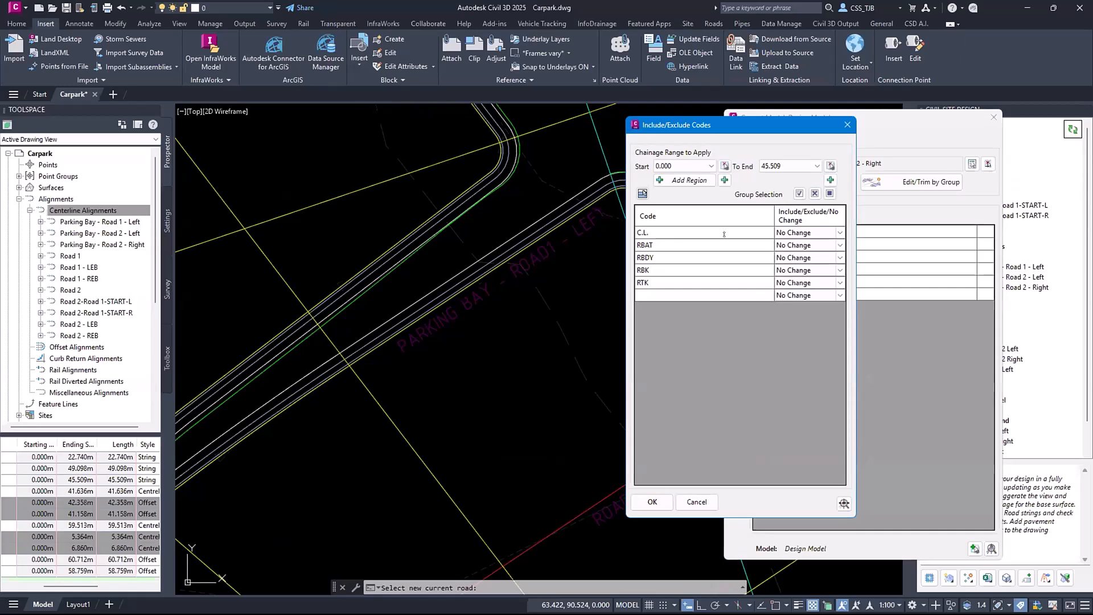
left_click(649, 244)
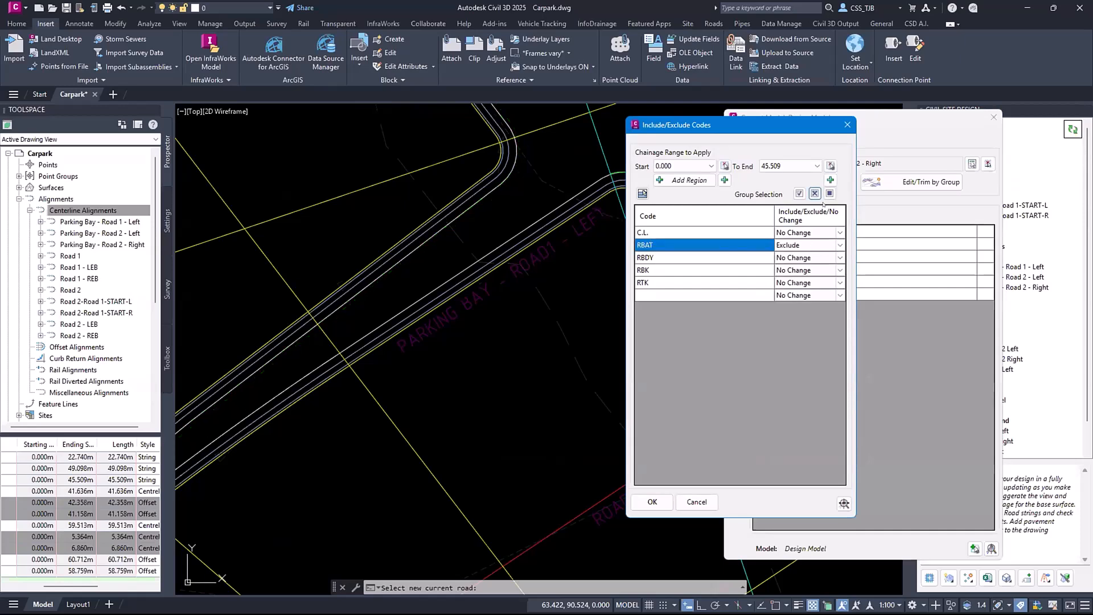
left_click(831, 165)
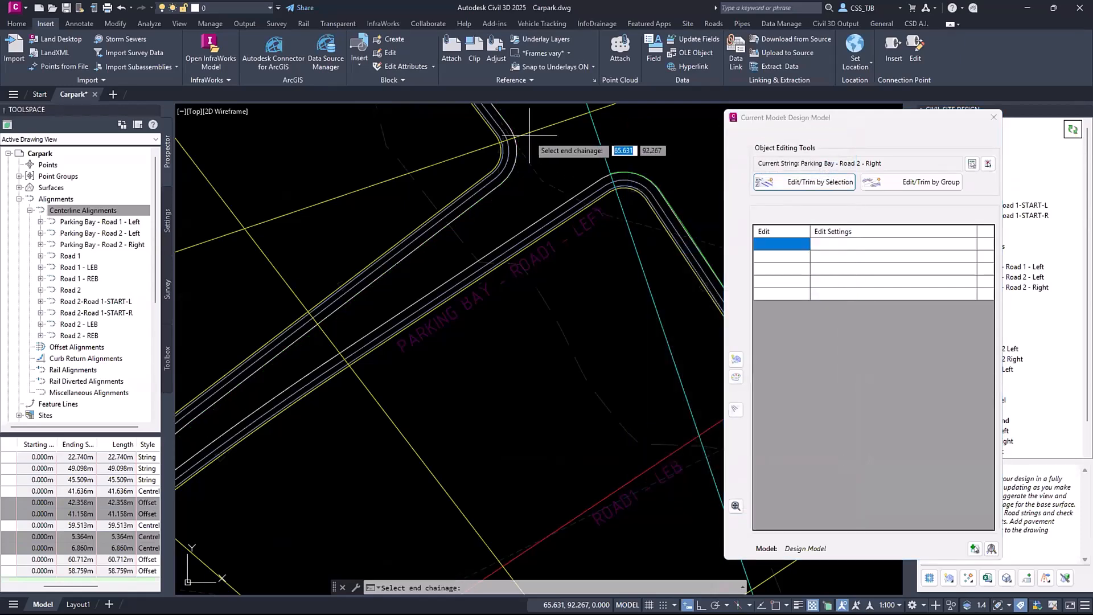
left_click(535, 123)
left_click(652, 501)
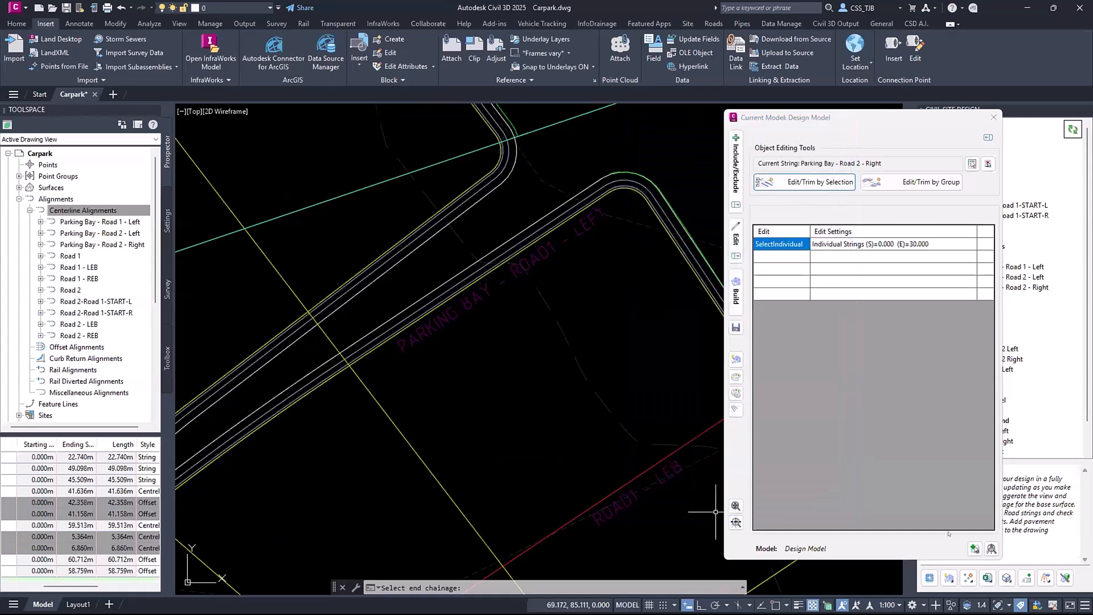
Build the Design Model with its new trims and turn on the mesh display for the BM-Design Model surface
left_click(736, 287)
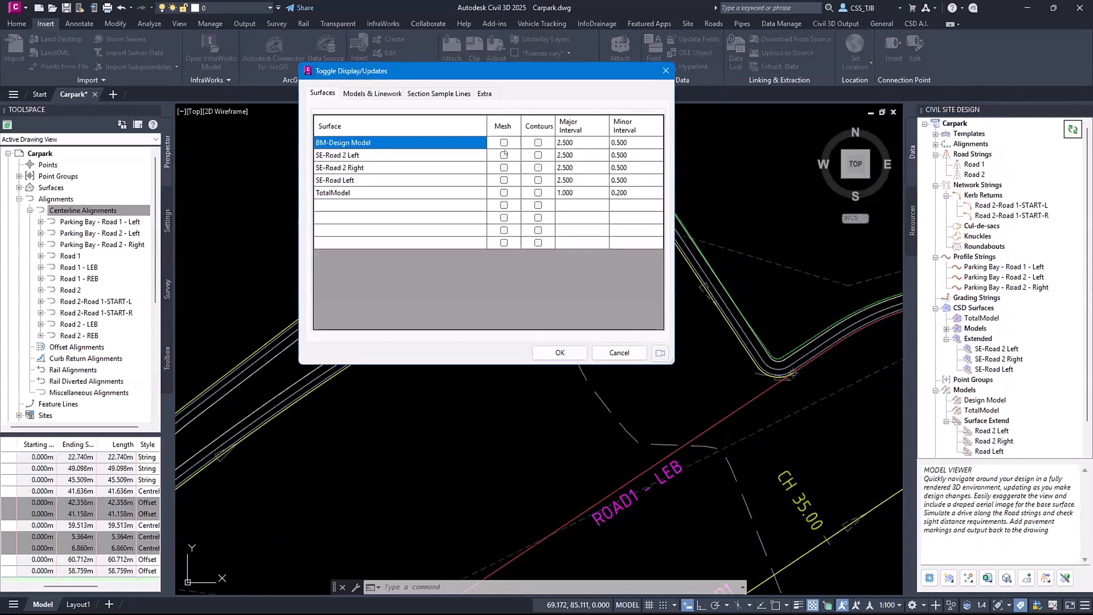
left_click(504, 142)
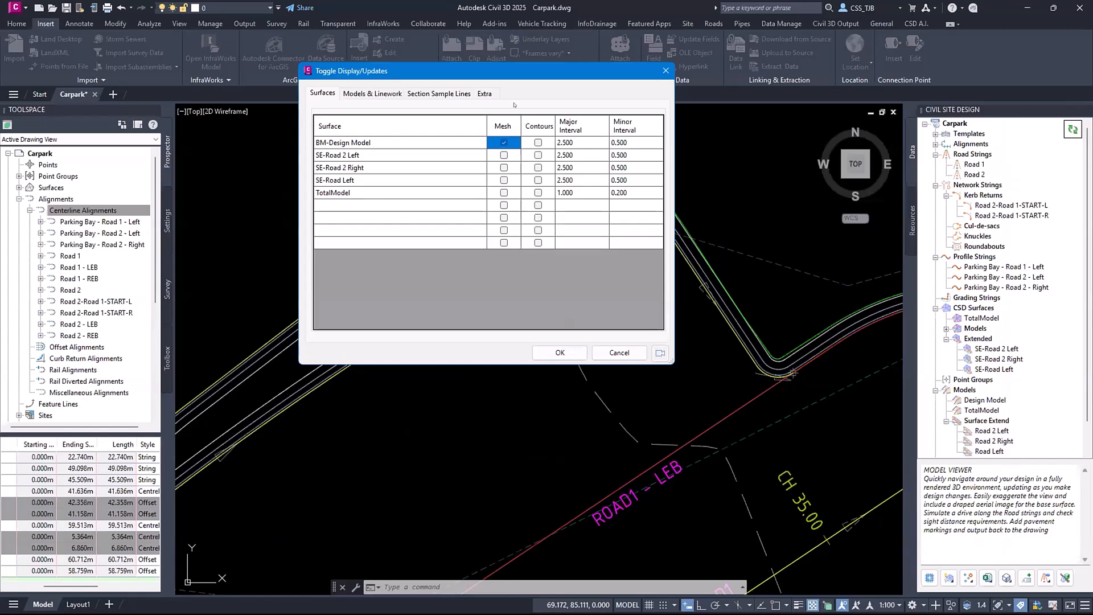
left_click(538, 143)
left_click(560, 352)
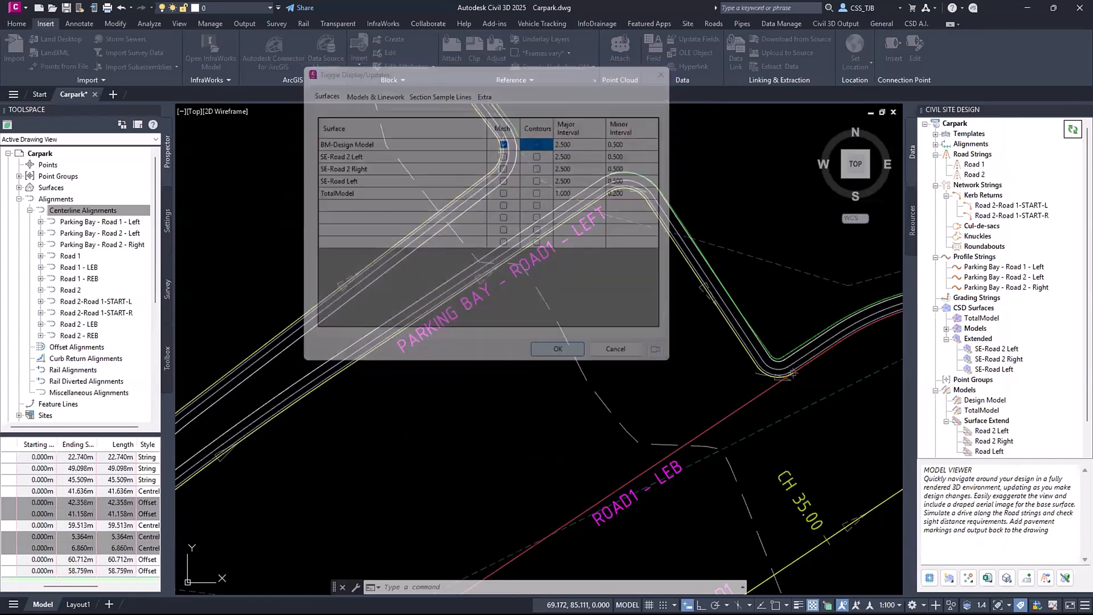
Examine the rebuilt mesh in plan and the kerb island between Road 1 and Road 2 in the Model Viewer
scroll(641, 276, "down", 6)
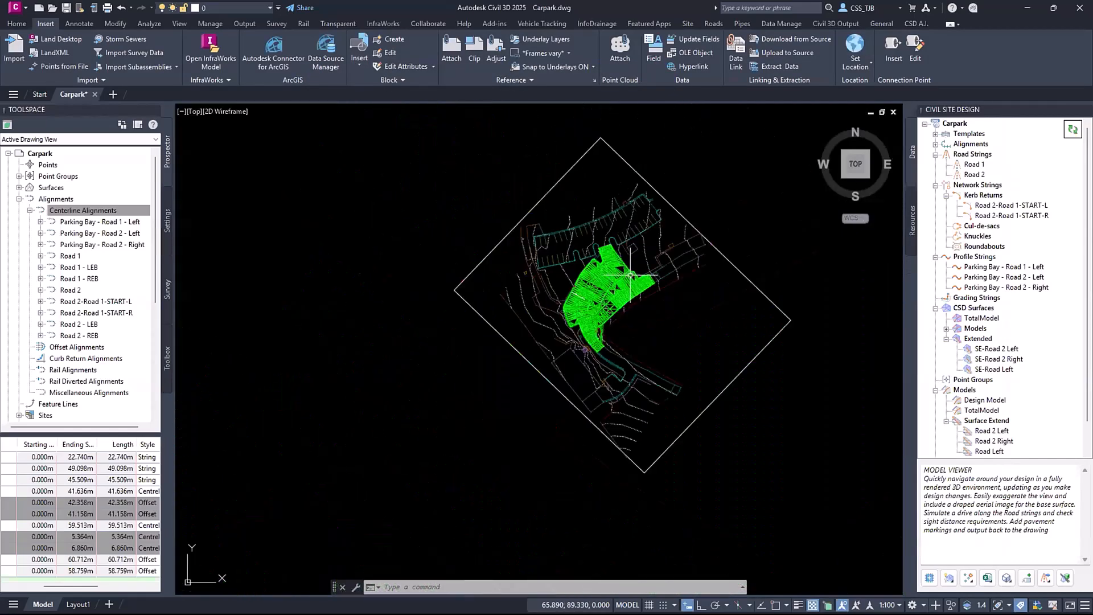
scroll(396, 473, "up", 5)
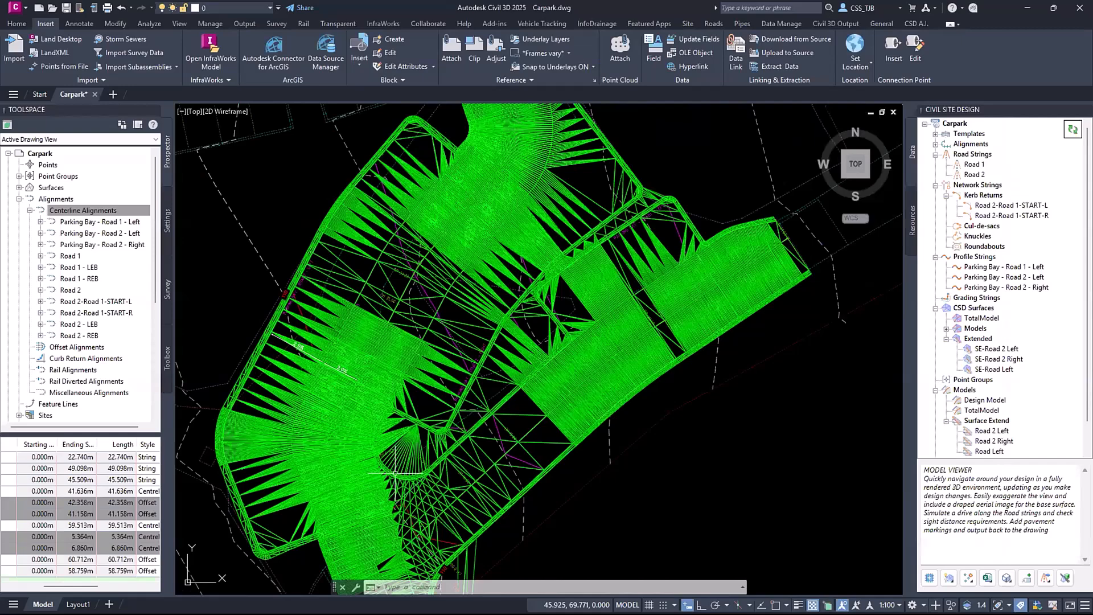
scroll(395, 473, "up", 5)
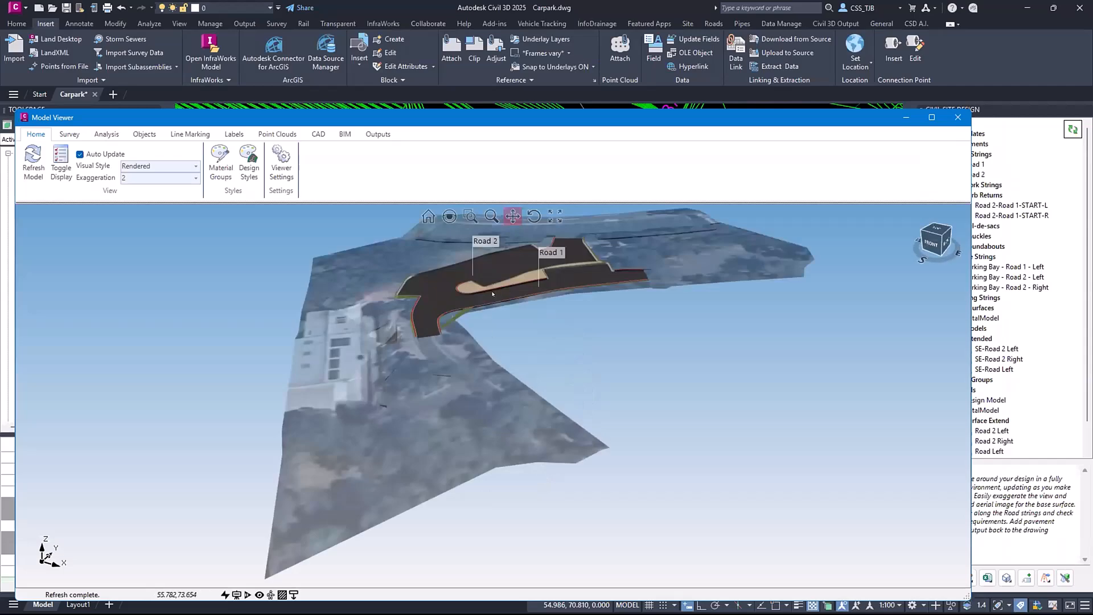
scroll(475, 295, "up", 6)
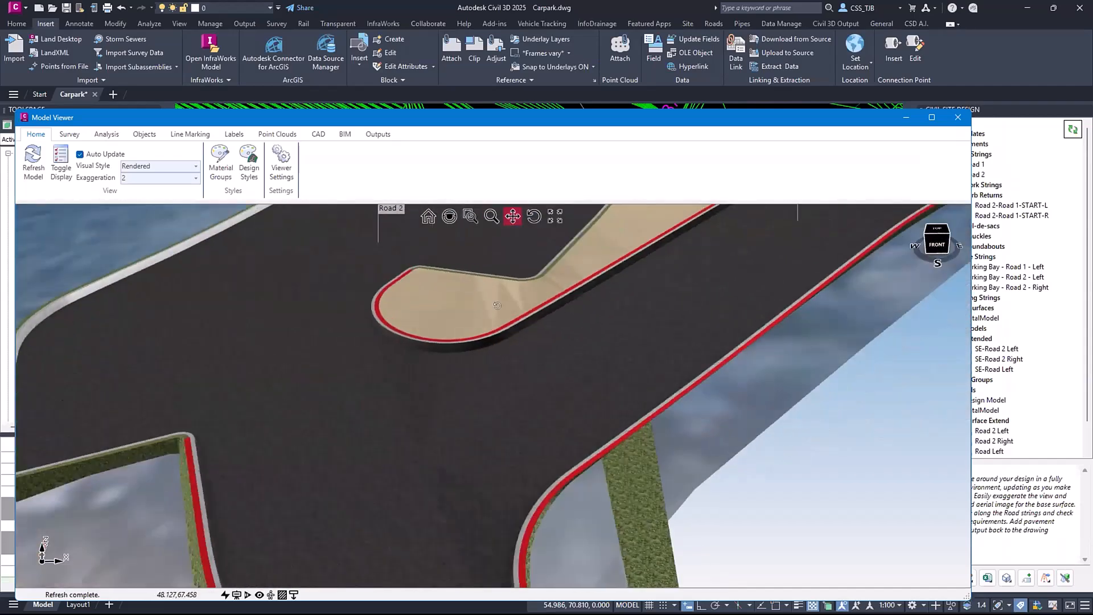
Inspect the rounded end of the kerb island and its adjoining kerbs up close, and close the Model Viewer
middle_click_drag(546, 307, 615, 310)
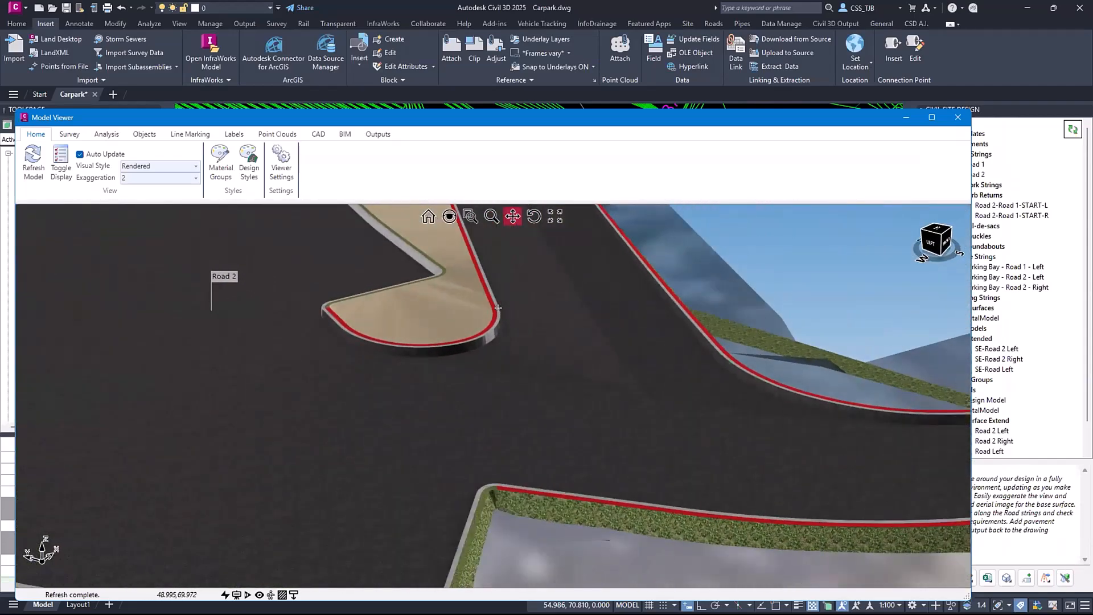
mouse_move(498, 308)
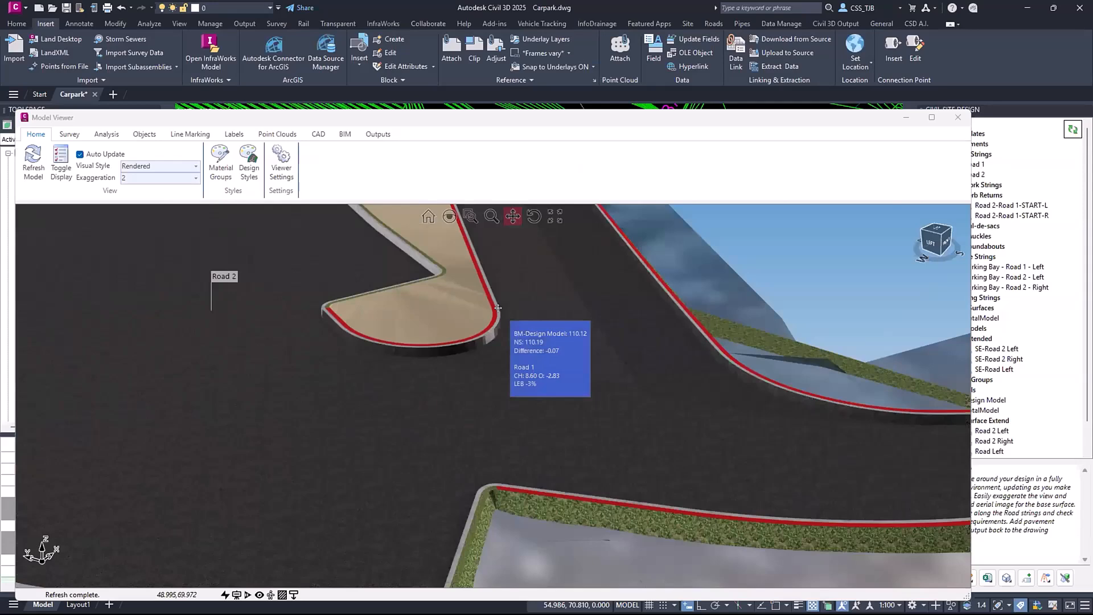
scroll(405, 279, "up", 3)
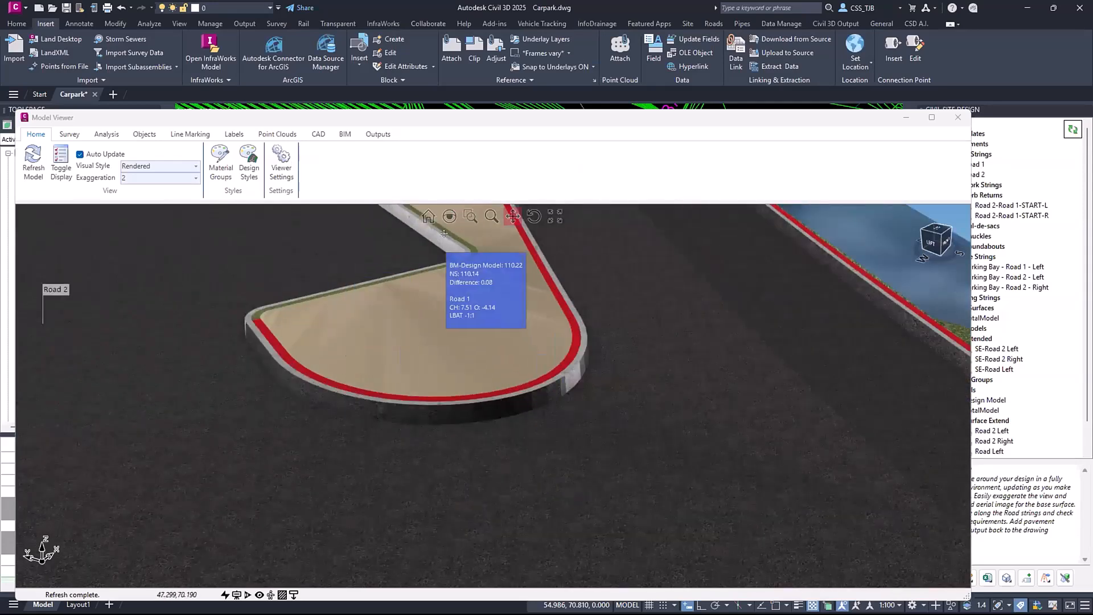
scroll(444, 233, "up", 1)
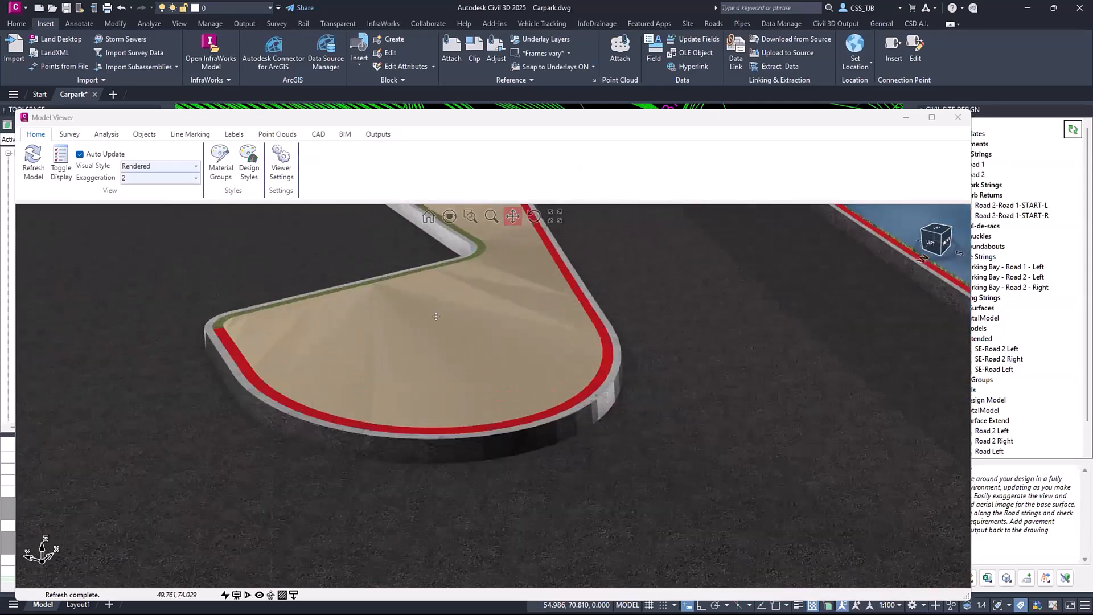
scroll(437, 317, "down", 6)
middle_click_drag(426, 311, 422, 253)
scroll(433, 246, "up", 3)
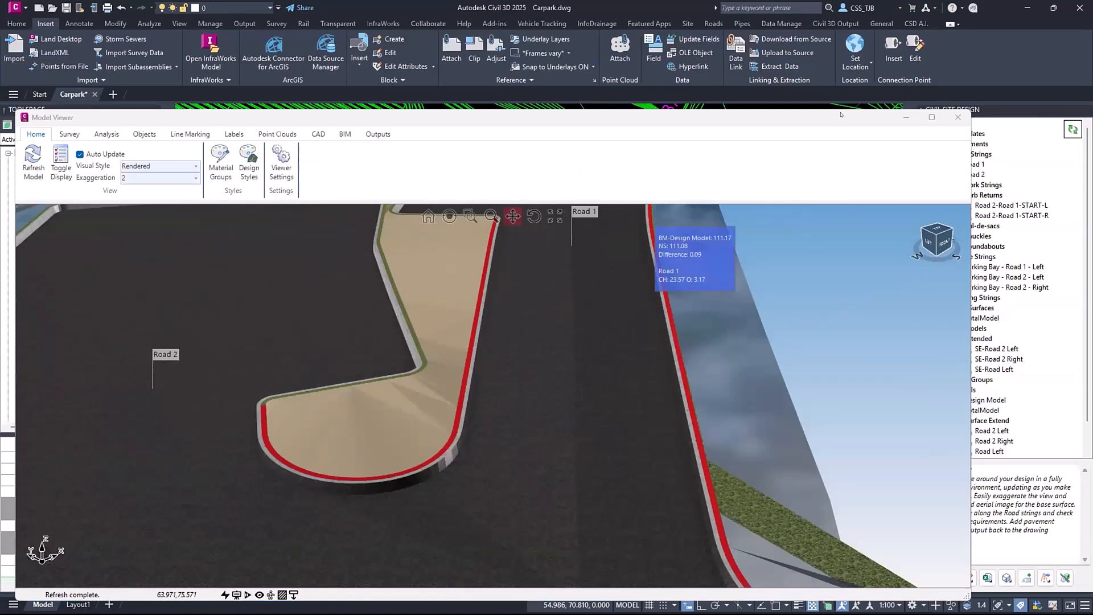
mouse_move(841, 115)
left_mouse_down()
mouse_move(430, 139)
mouse_move(0, 141)
left_mouse_up()
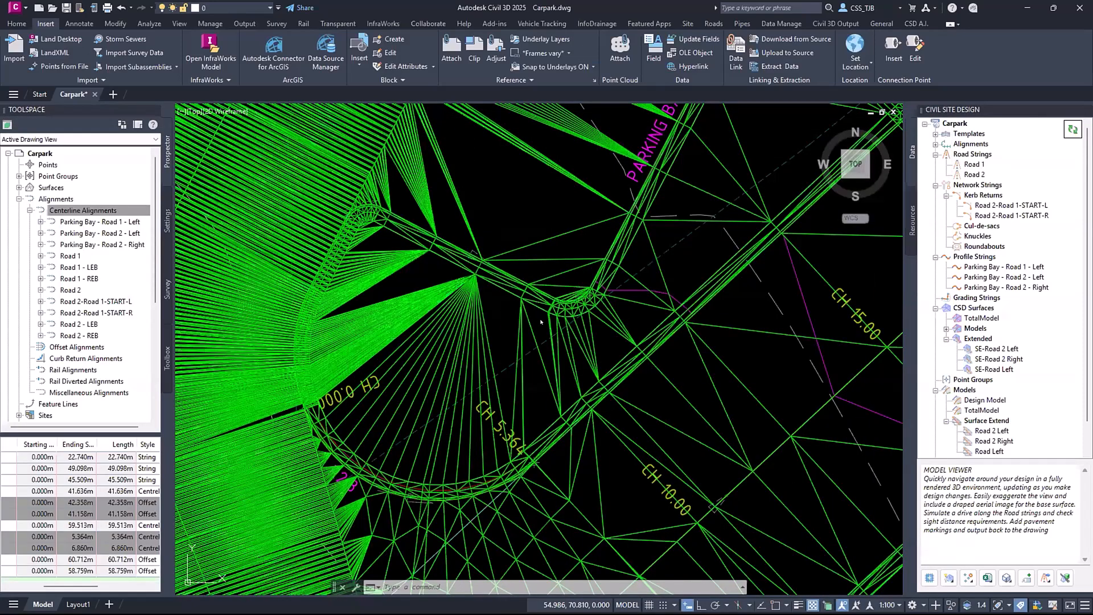
Open the Surface Manager and show the boundary settings of the BM-Design Model surface
scroll(496, 286, "down", 6)
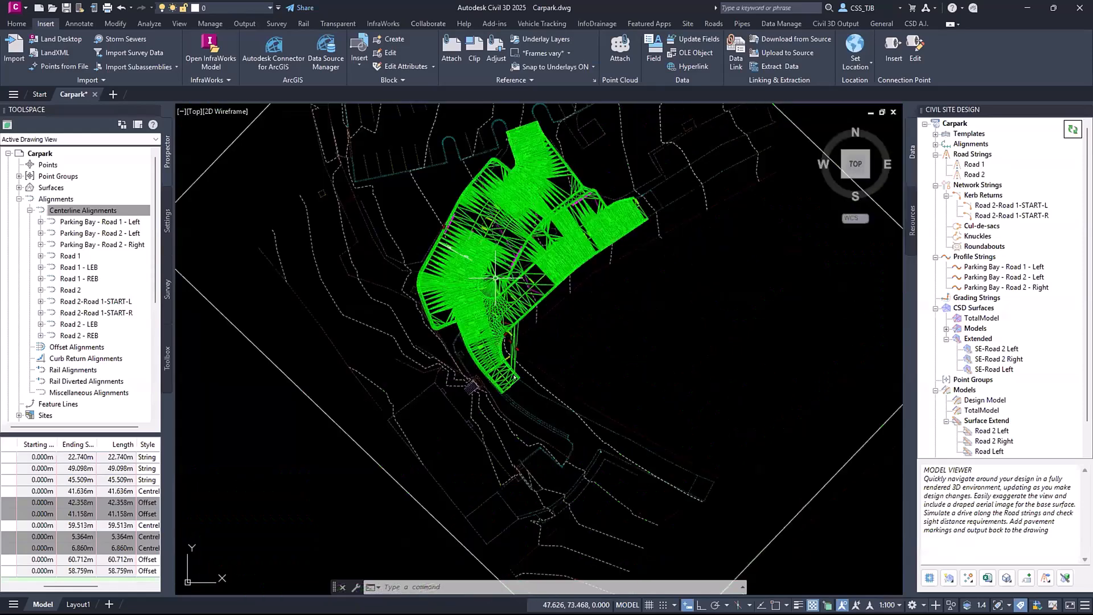
scroll(498, 317, "up", 2)
scroll(499, 317, "up", 5)
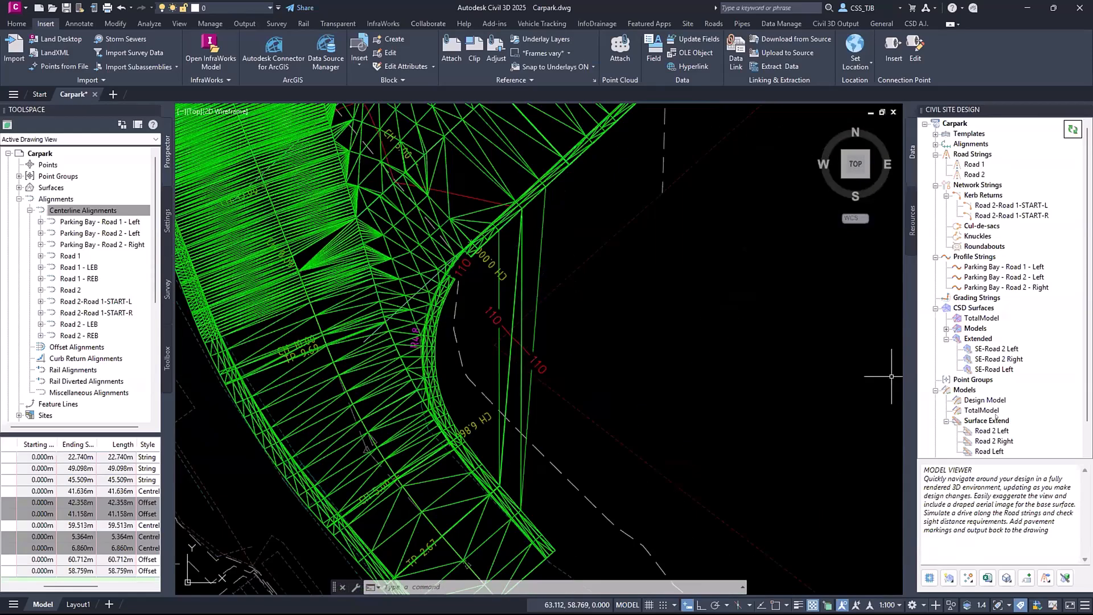
right_click(977, 308)
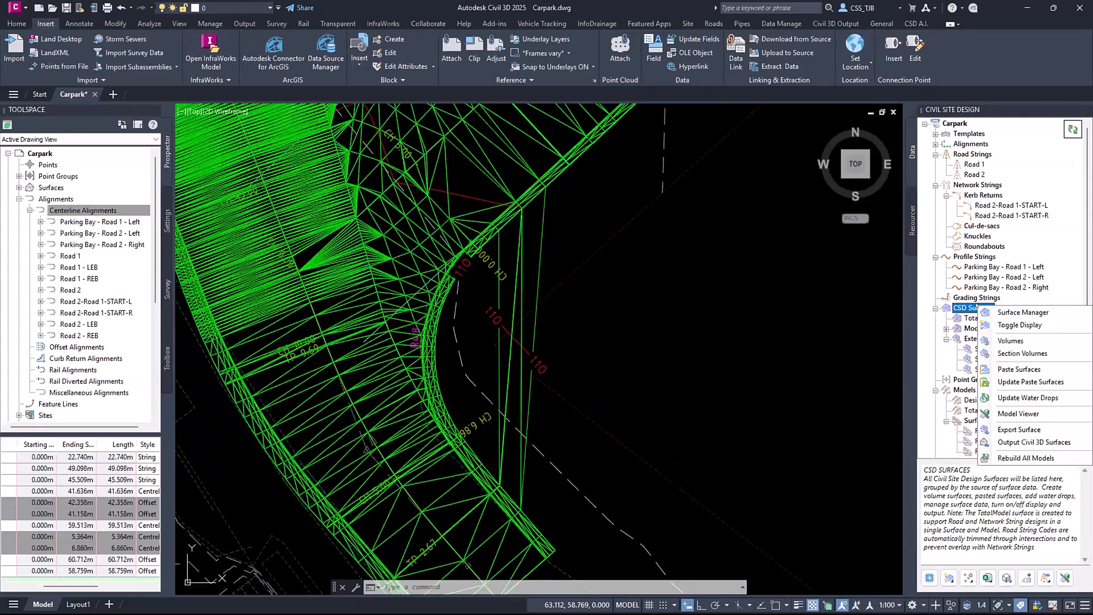
left_click(1016, 312)
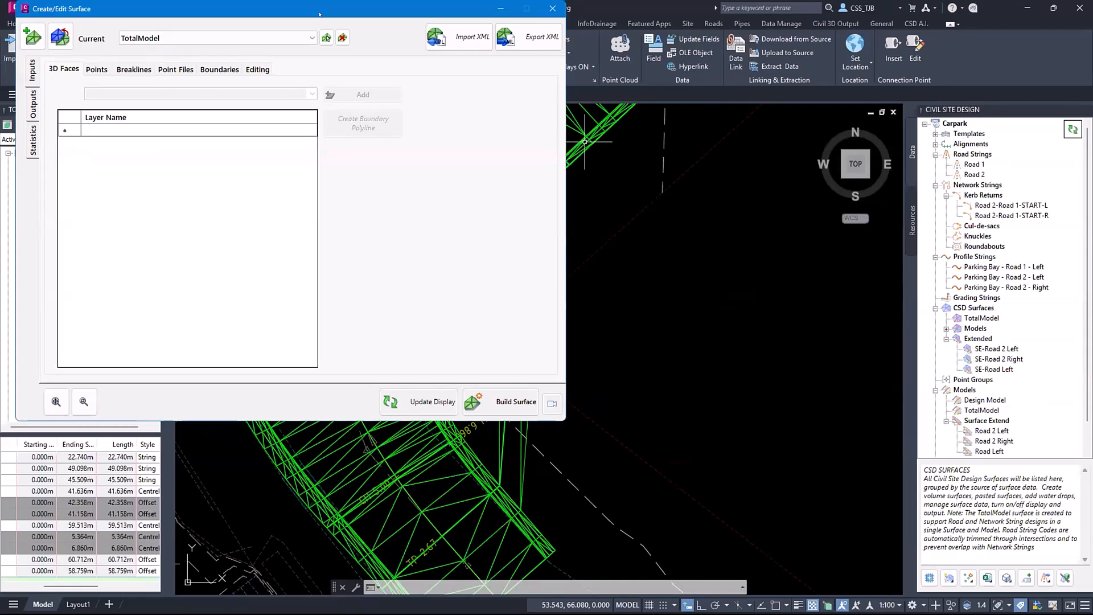
left_click_drag(320, 14, 898, 81)
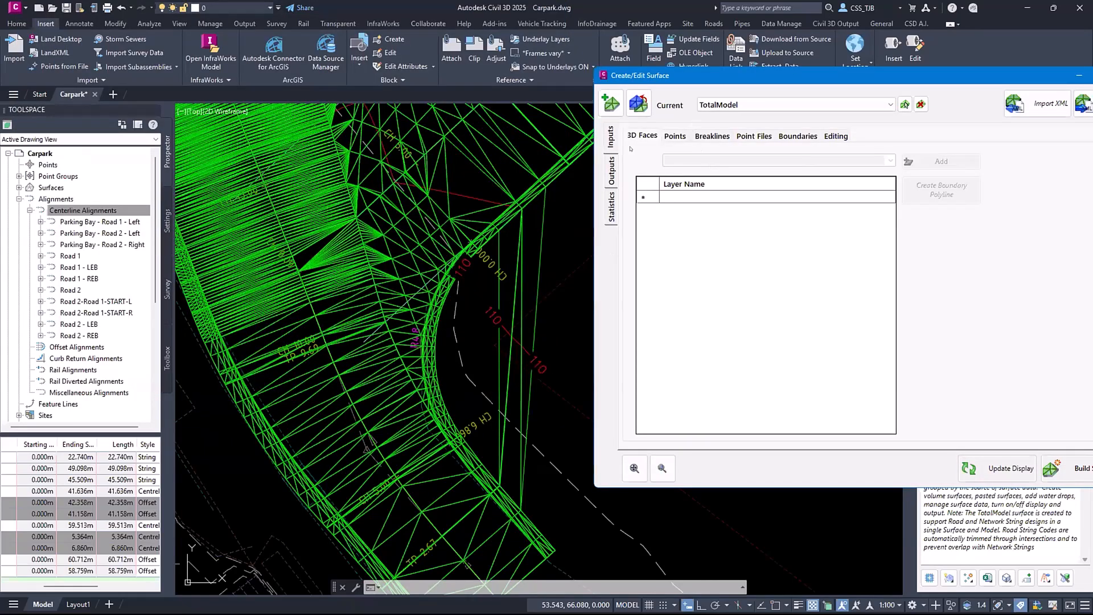
left_click(749, 105)
left_click(746, 113)
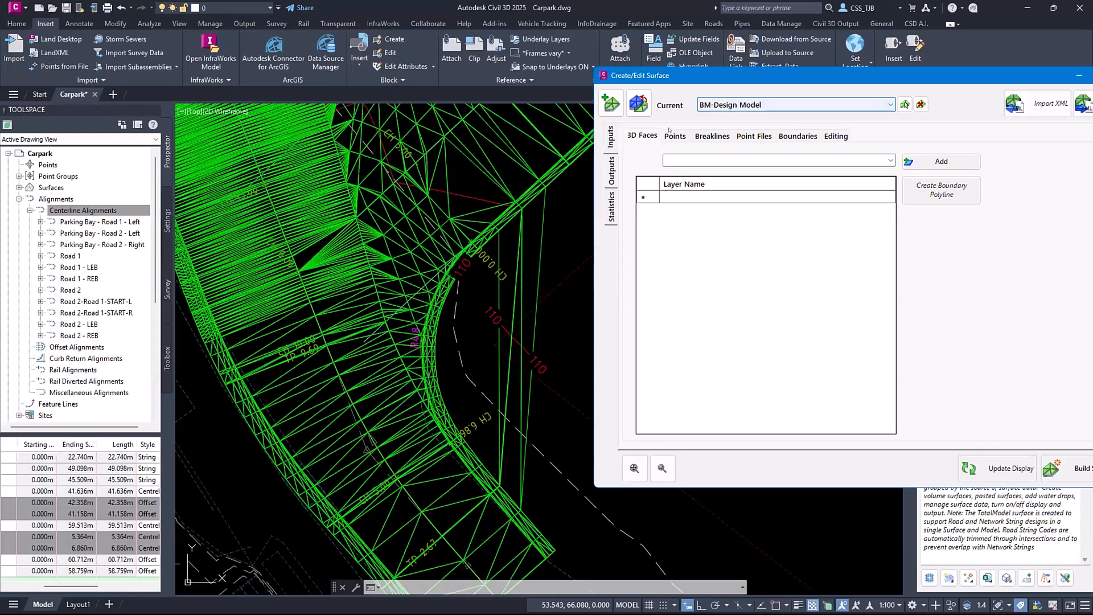
left_click(798, 136)
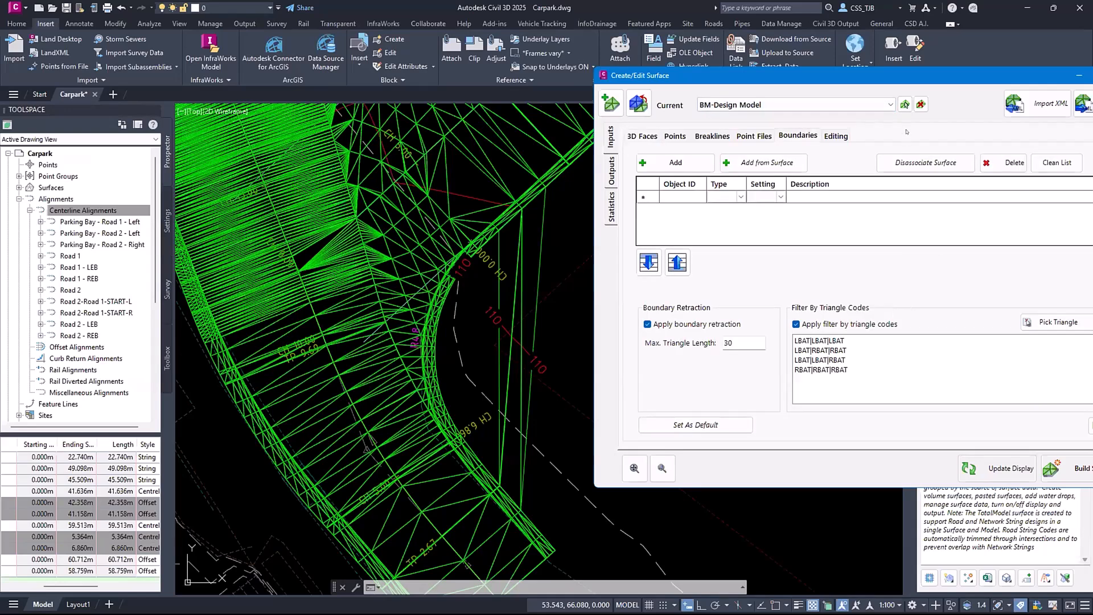
left_click_drag(915, 76, 874, 63)
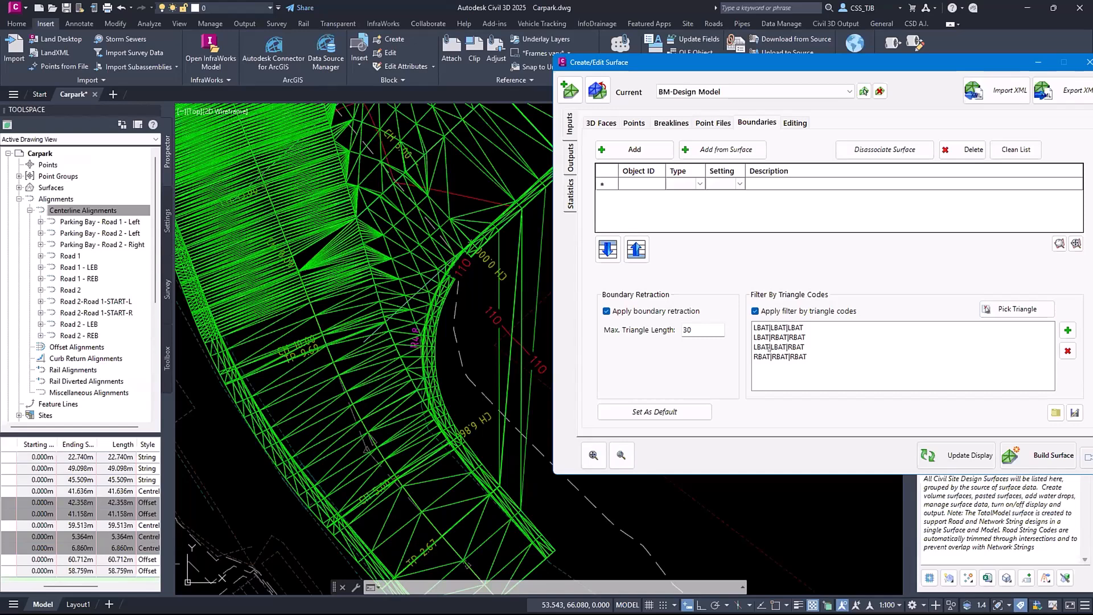
Build the BM-Design Model surface without the triangle code filter, and rebuild it with the filter applied again
left_click(755, 311)
left_click(1042, 456)
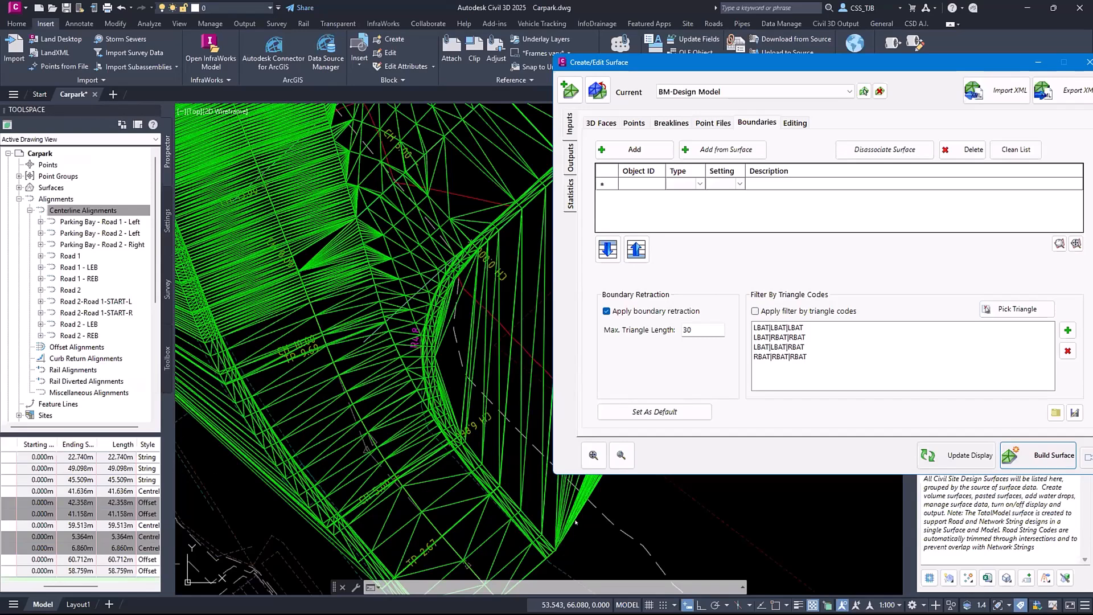
left_click(755, 311)
left_click(1042, 456)
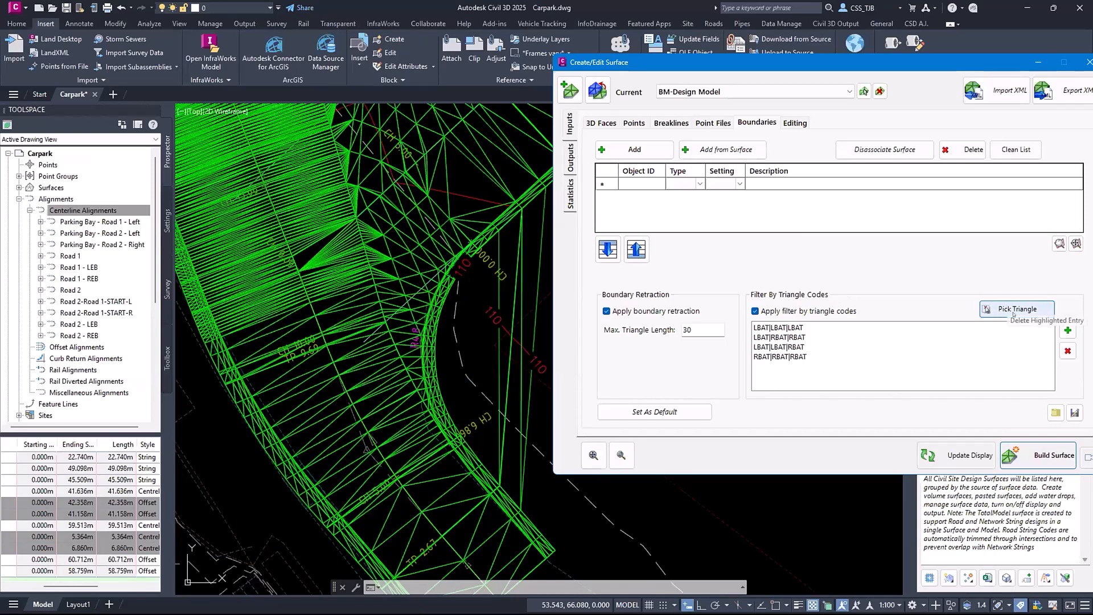
Add the RBAT|RBAT|RBDY code filter from an unwanted triangle beside the kerb return, rebuild the surface and close the Surface Manager
left_click(1005, 308)
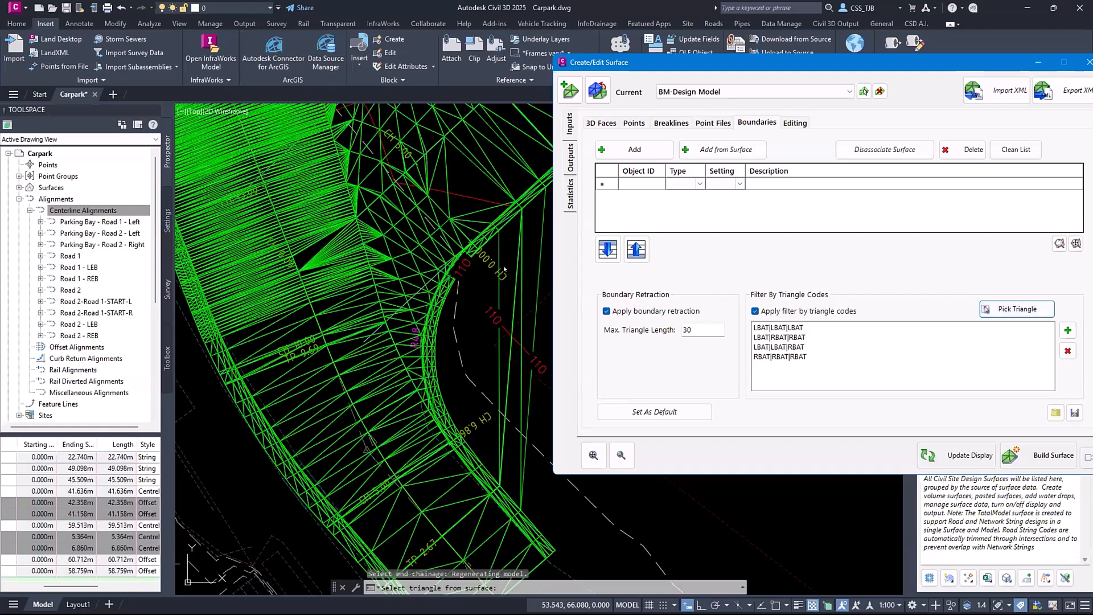
left_click(543, 291)
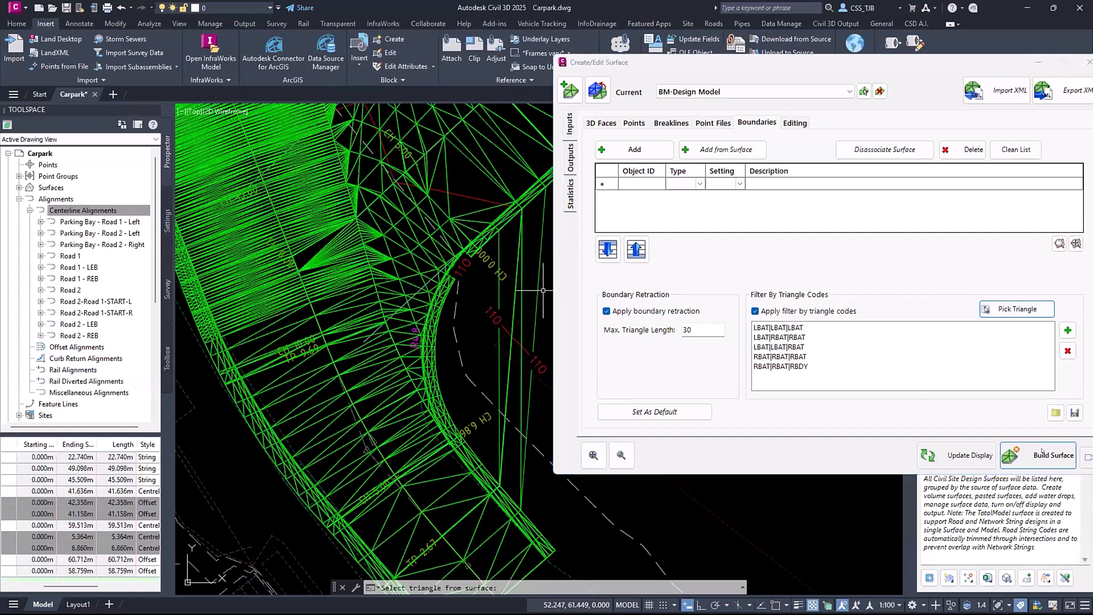
left_click(1048, 456)
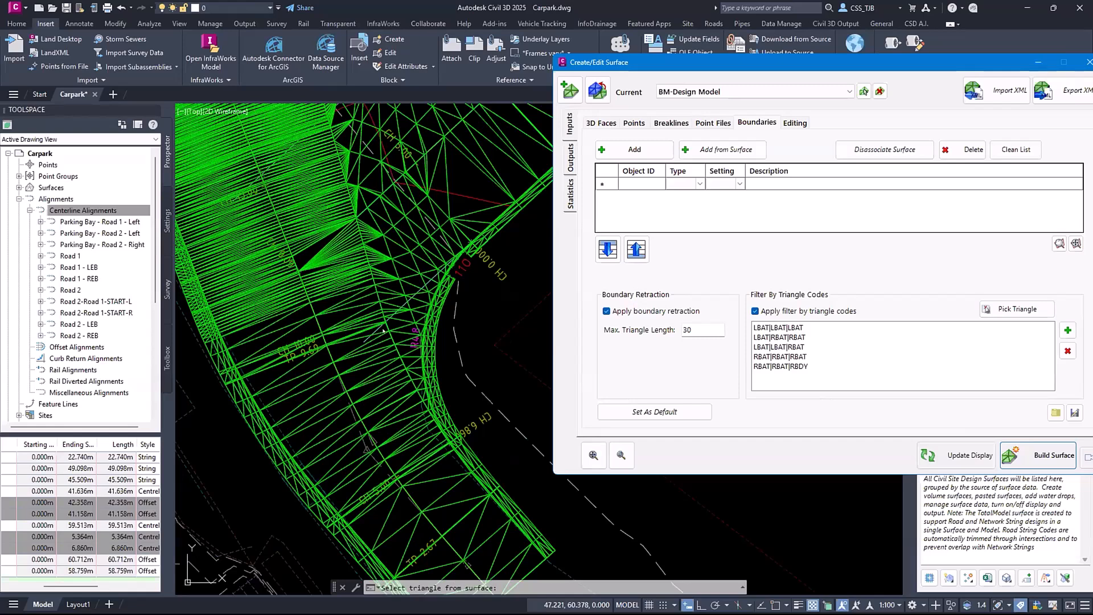
scroll(382, 326, "down", 5)
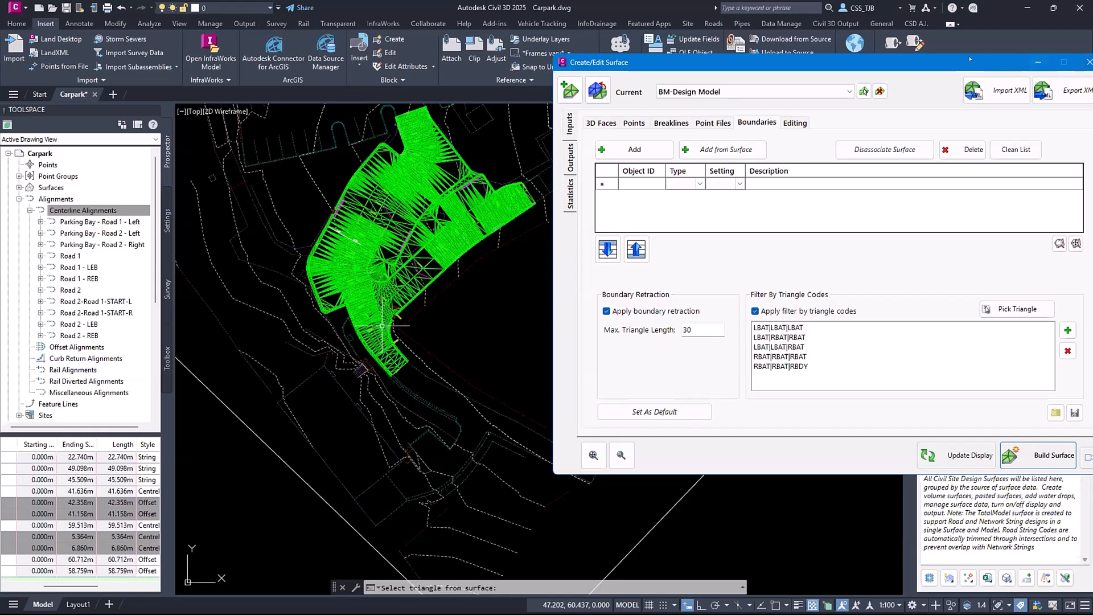
left_click_drag(970, 58, 770, 46)
left_click(890, 50)
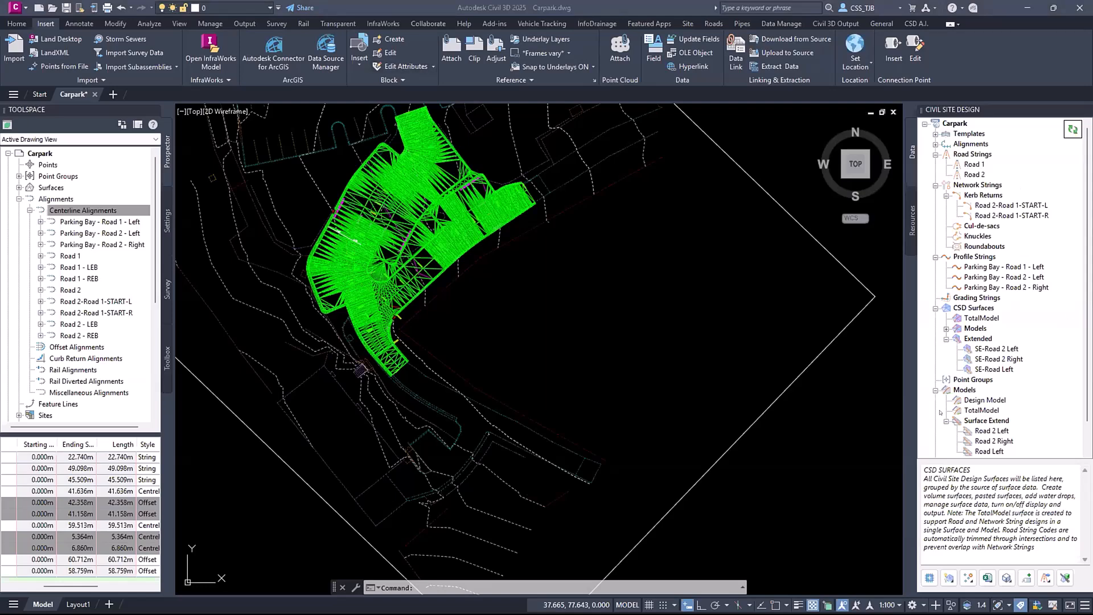
Open Auto Profile for Parking Bay - Road 1 - Left and review its fit parameters and the SE-Road Left reference surface entry
left_click(986, 268)
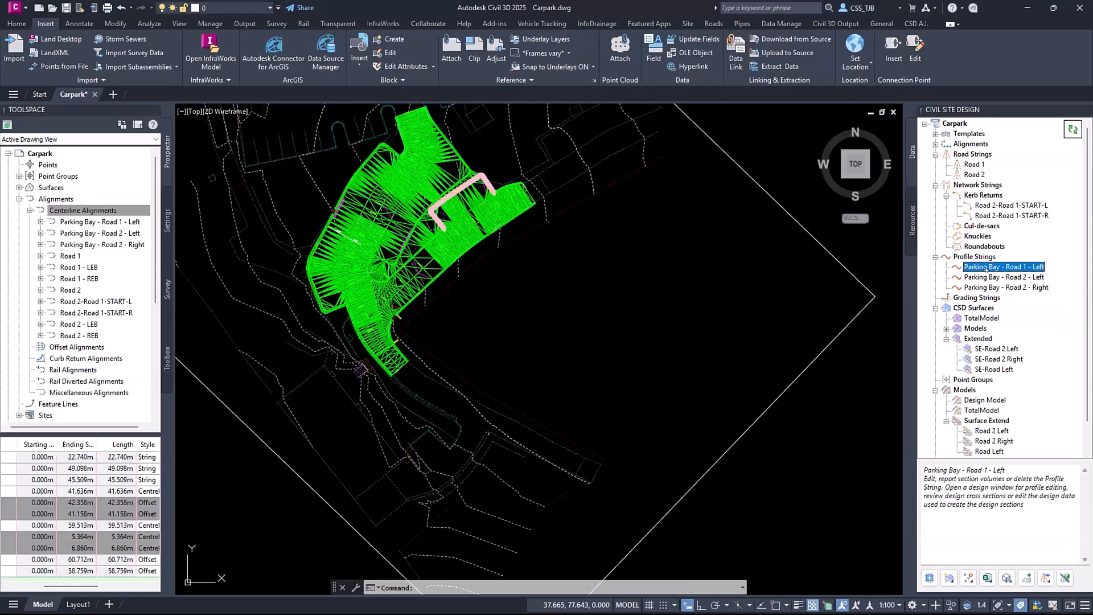
right_click(986, 269)
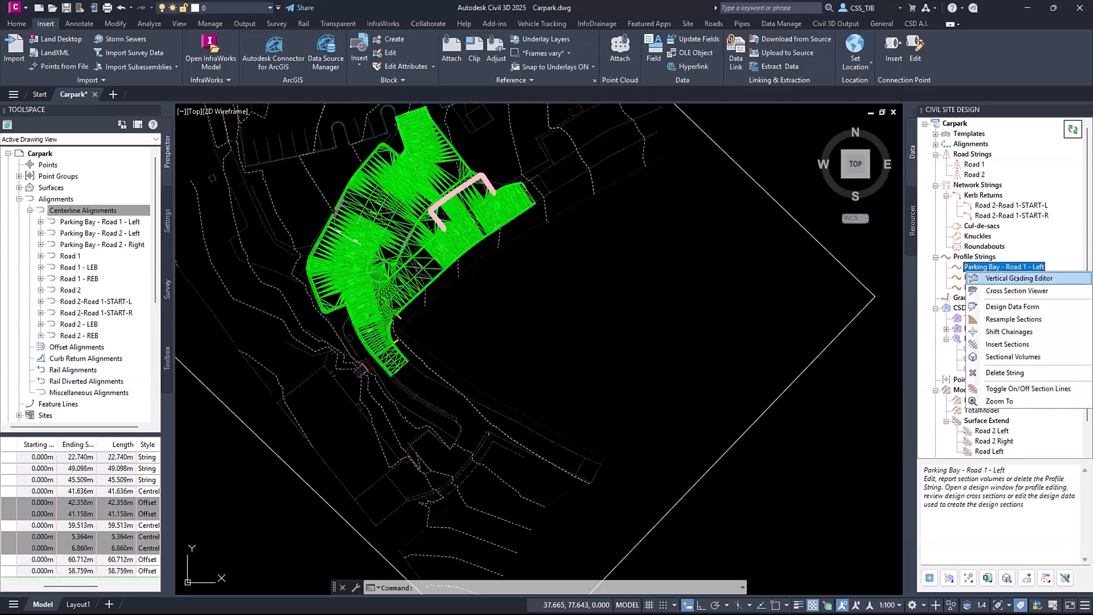
left_click(1019, 278)
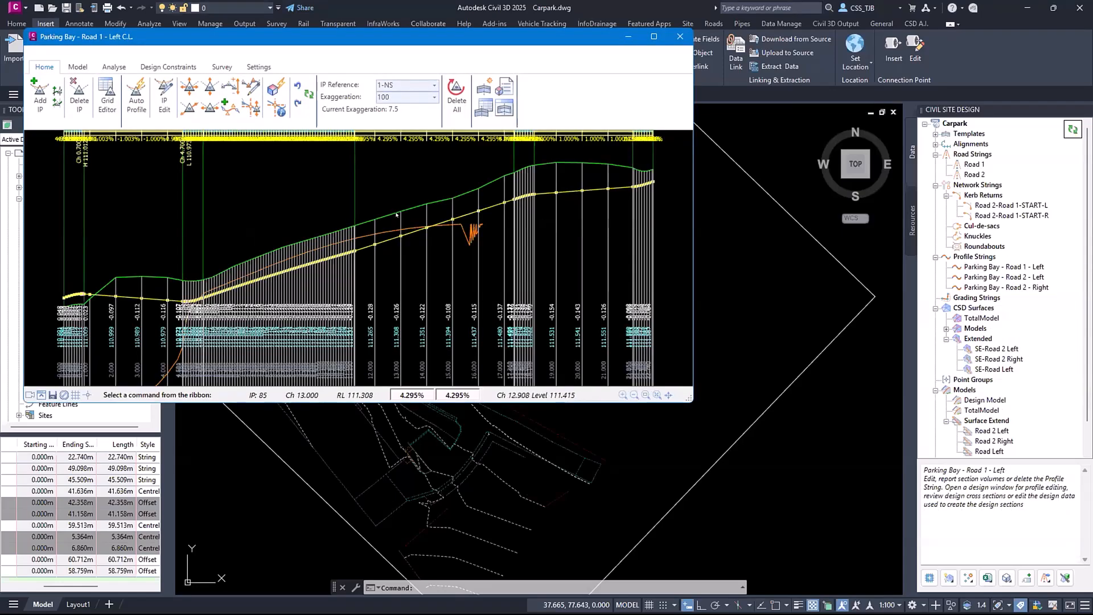
left_click(136, 96)
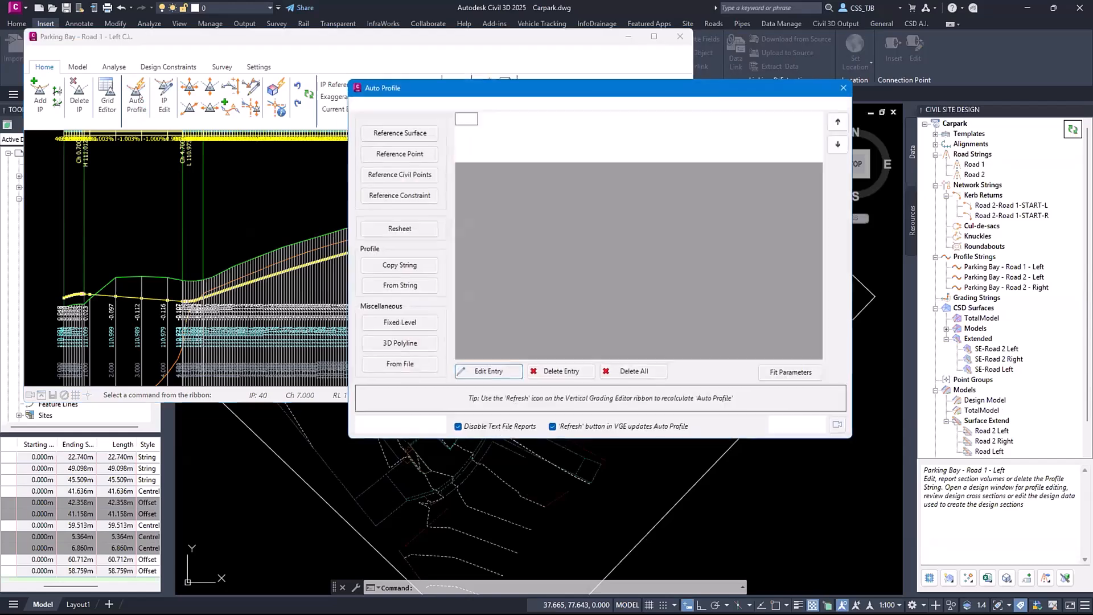
left_click(806, 370)
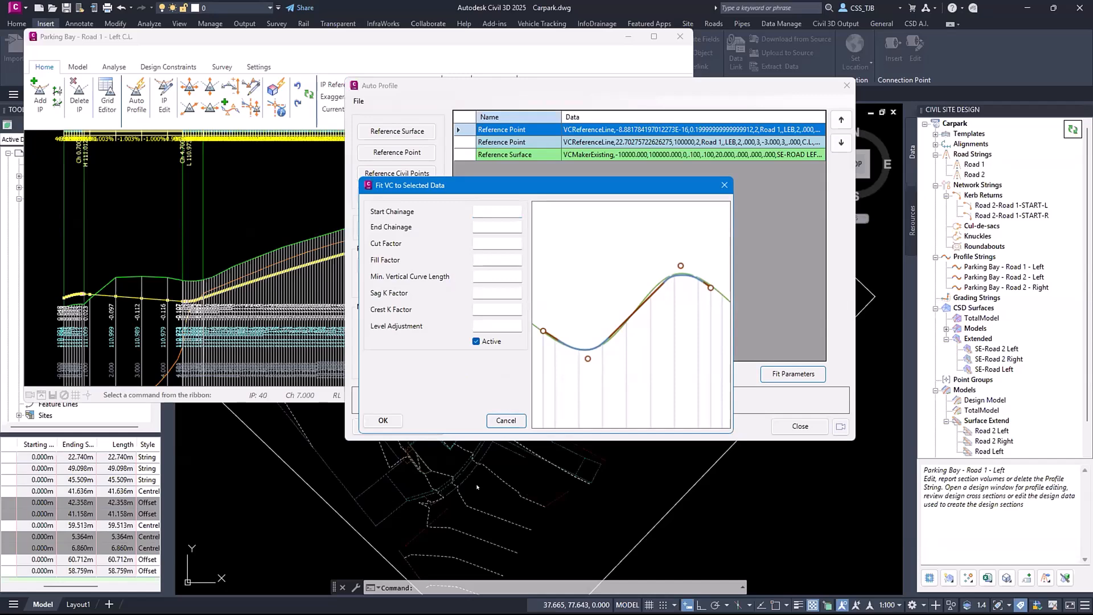
left_click(520, 416)
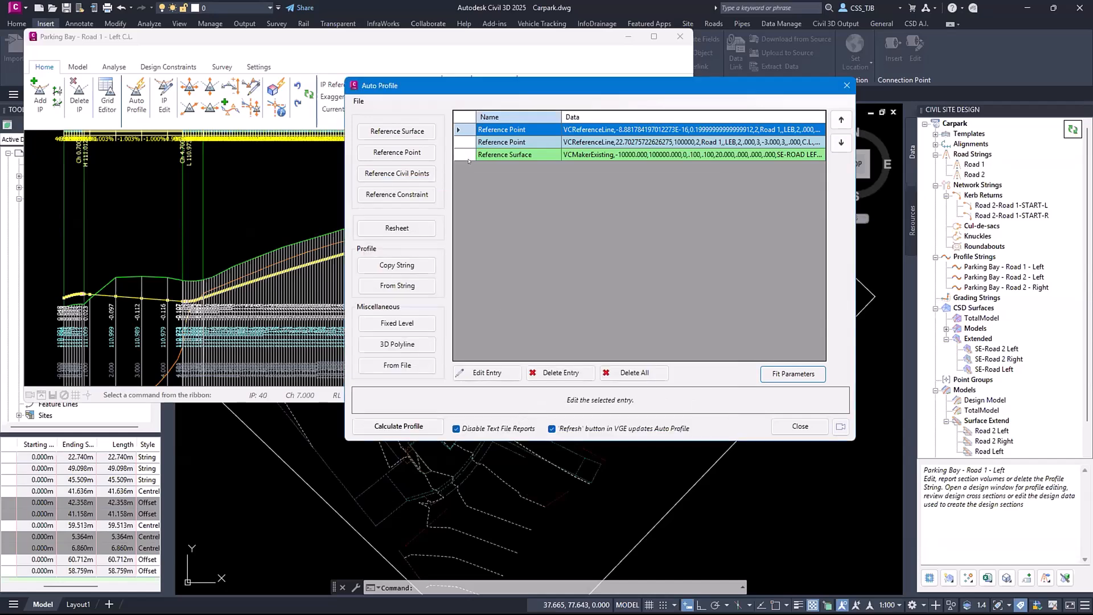
double_click(505, 154)
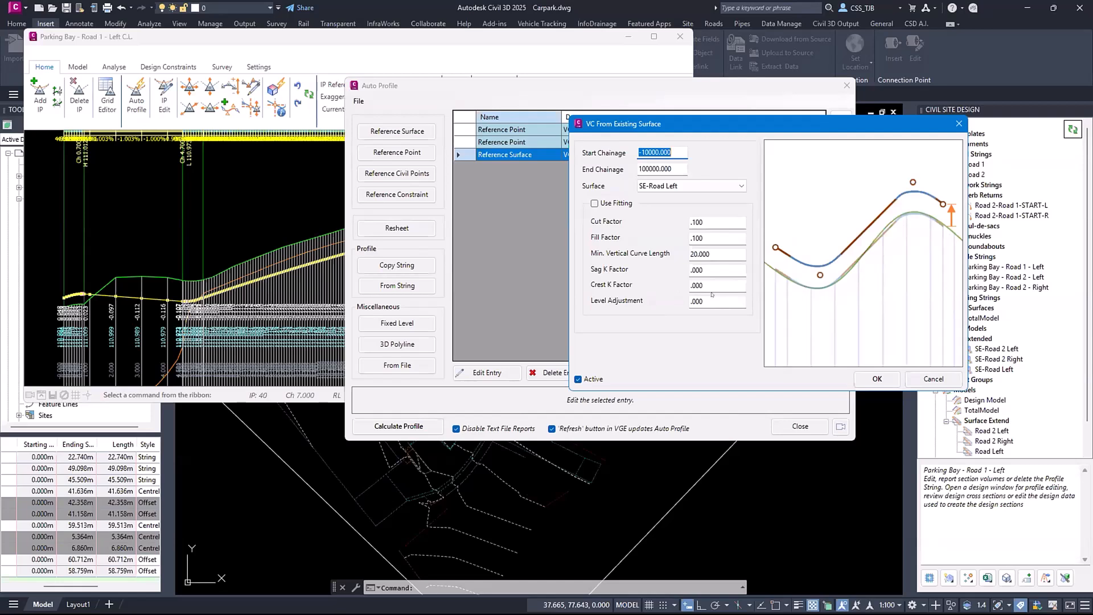
left_click(934, 379)
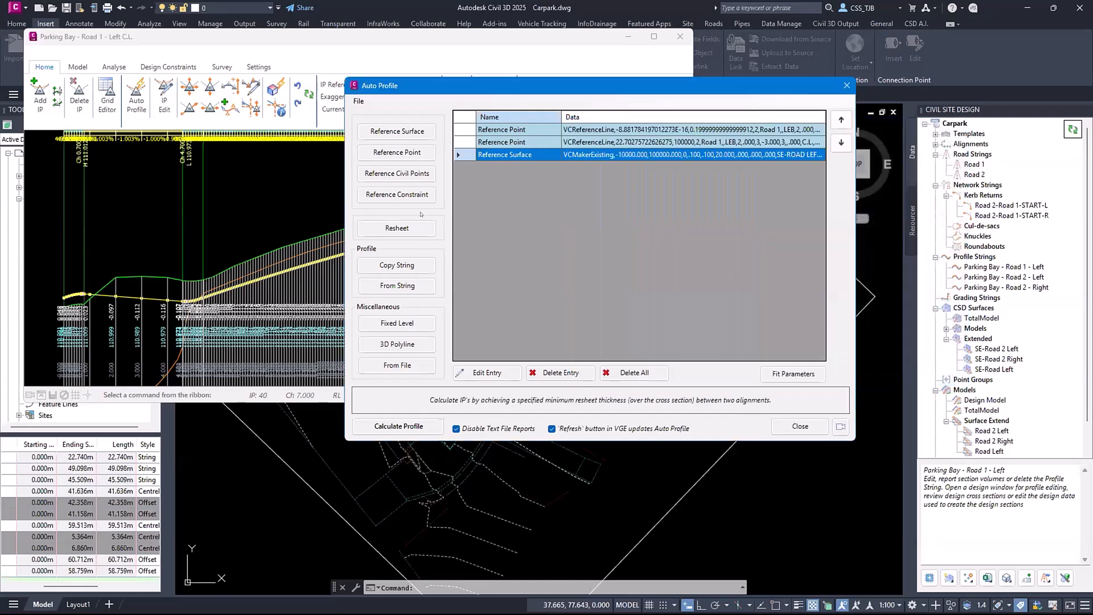
Review the Reference Constraint and Fit Parameters options without adding entries, and close Auto Profile
left_click(394, 195)
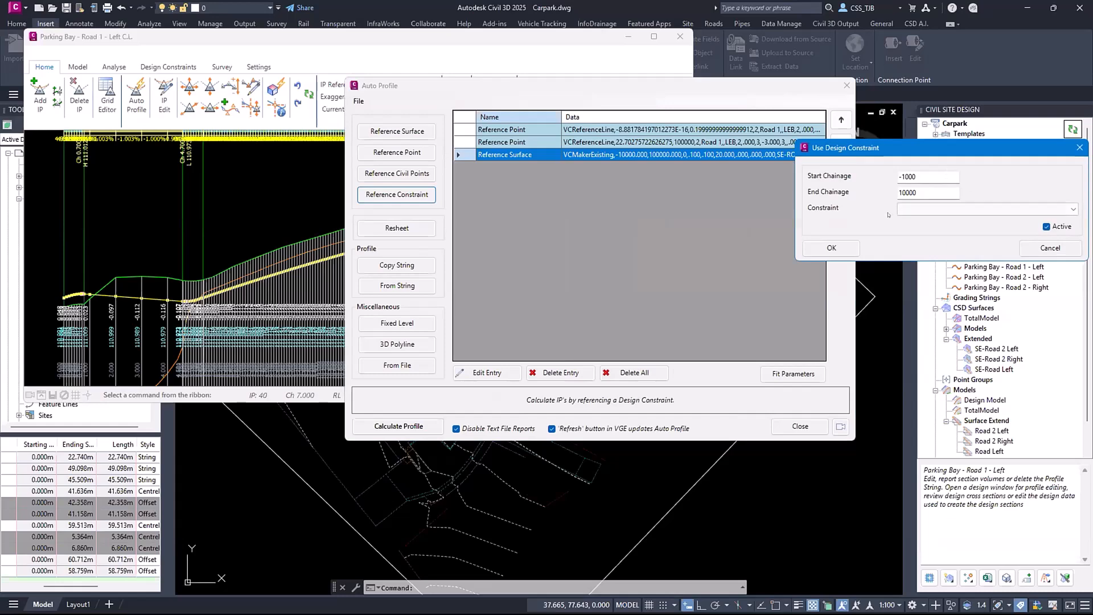
left_click_drag(903, 150, 547, 167)
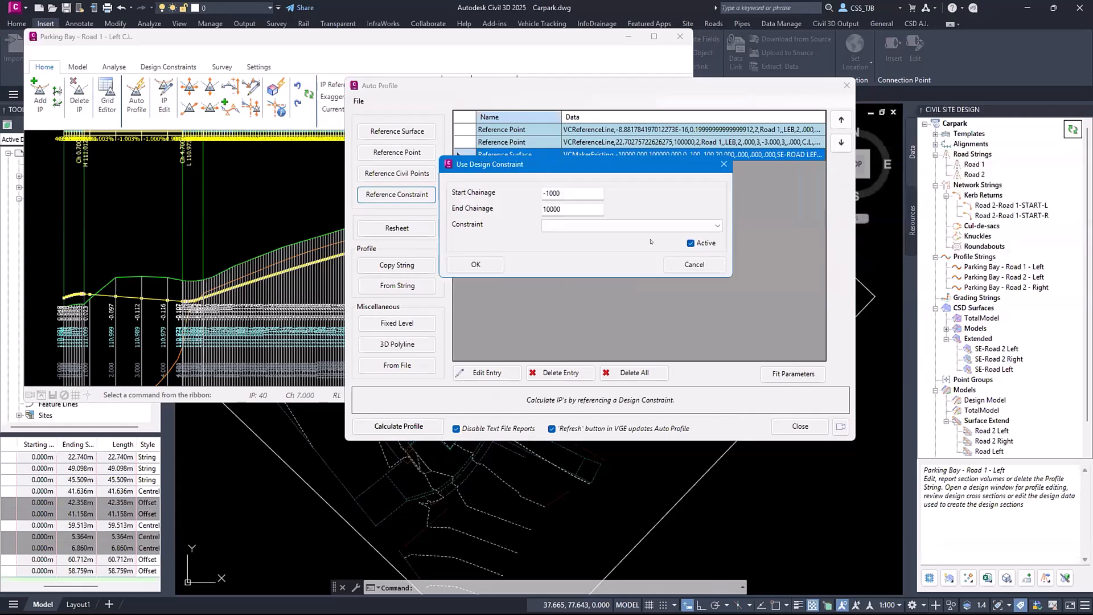
left_click(695, 264)
left_click(785, 376)
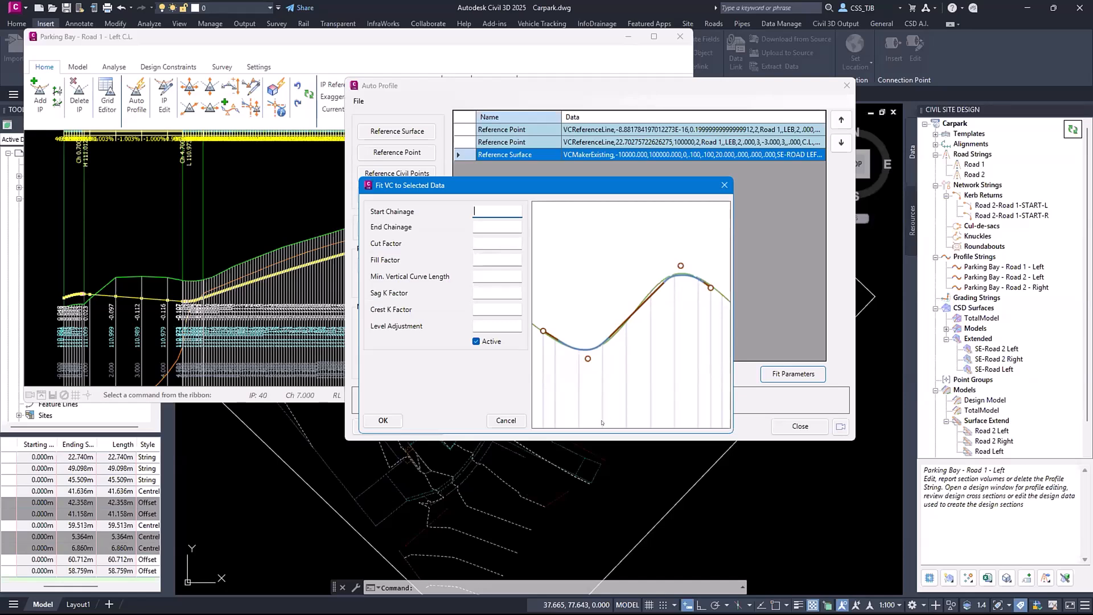
left_click(506, 420)
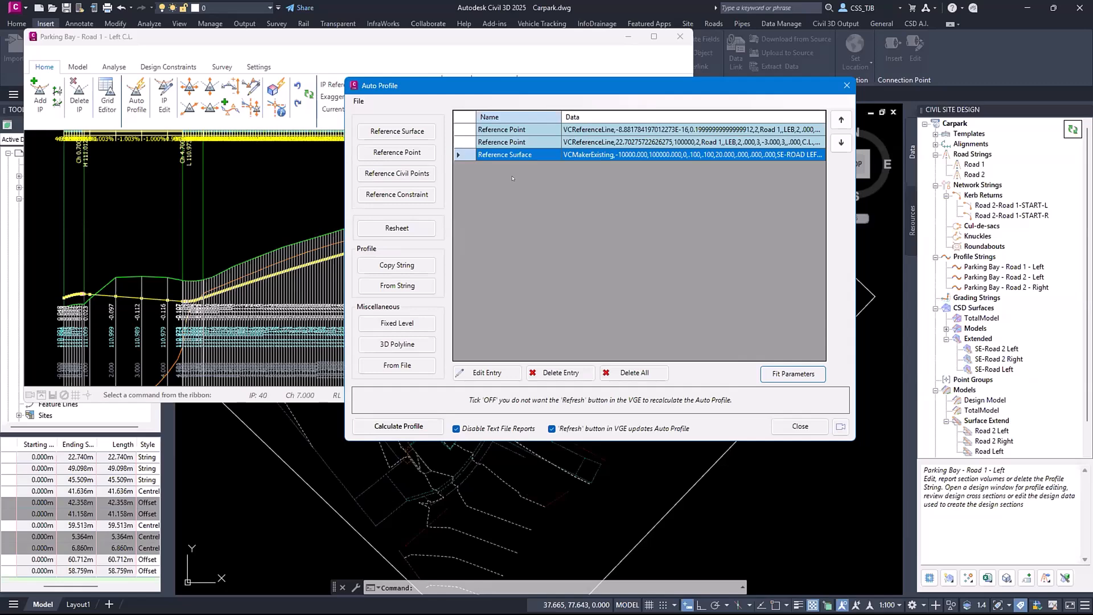
left_click(800, 425)
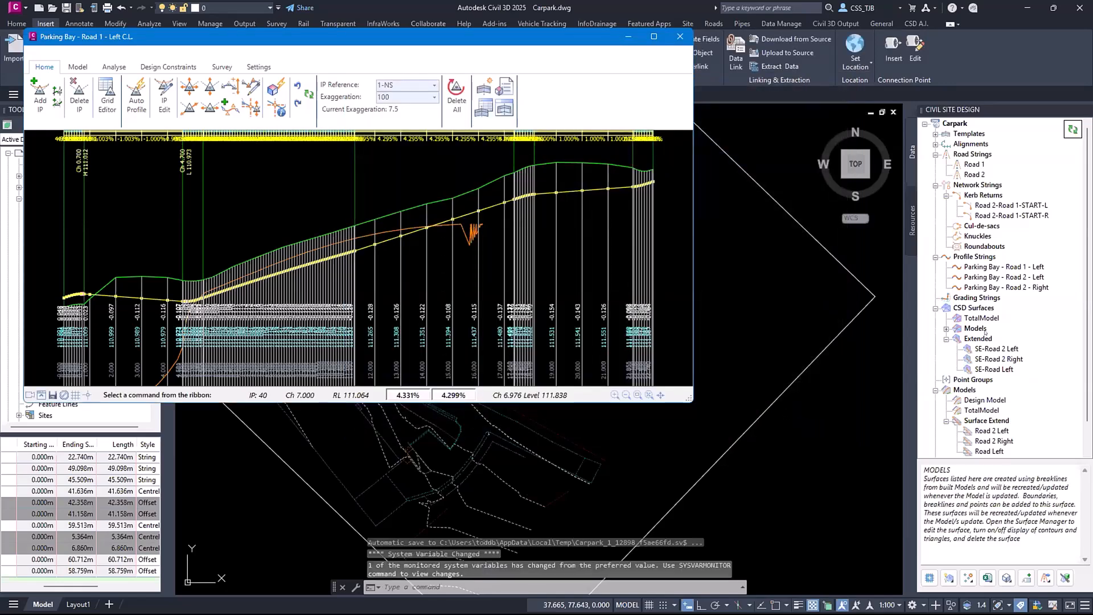
Open the Project Assist Rebuild_5a5e thread for editing, review its sequence of compute actions, and close the Thread Editor
scroll(968, 398, "down", 1)
left_click(935, 451)
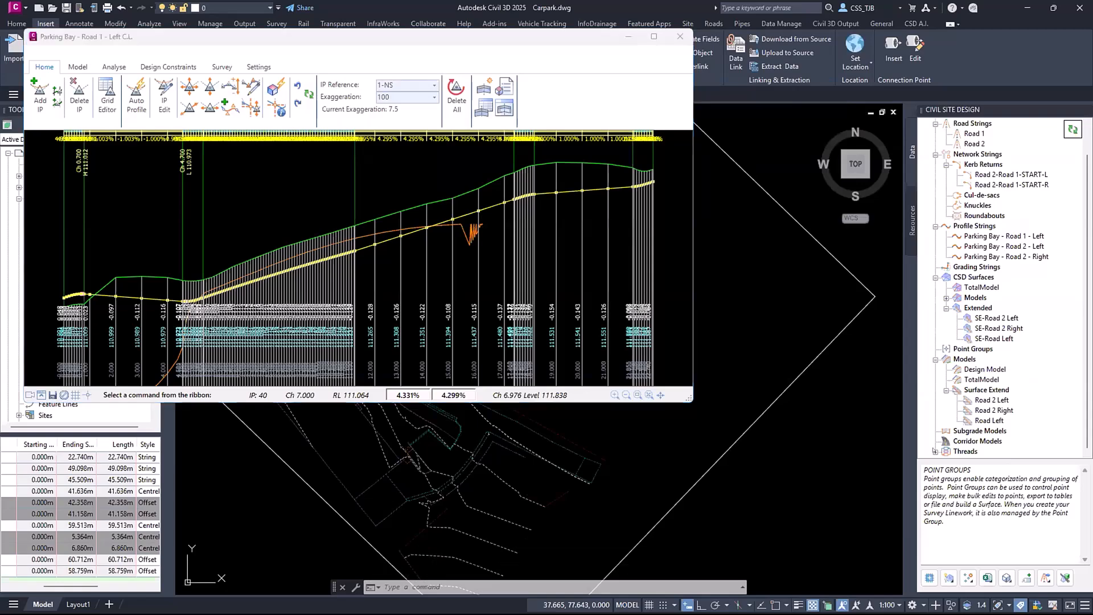
right_click(975, 298)
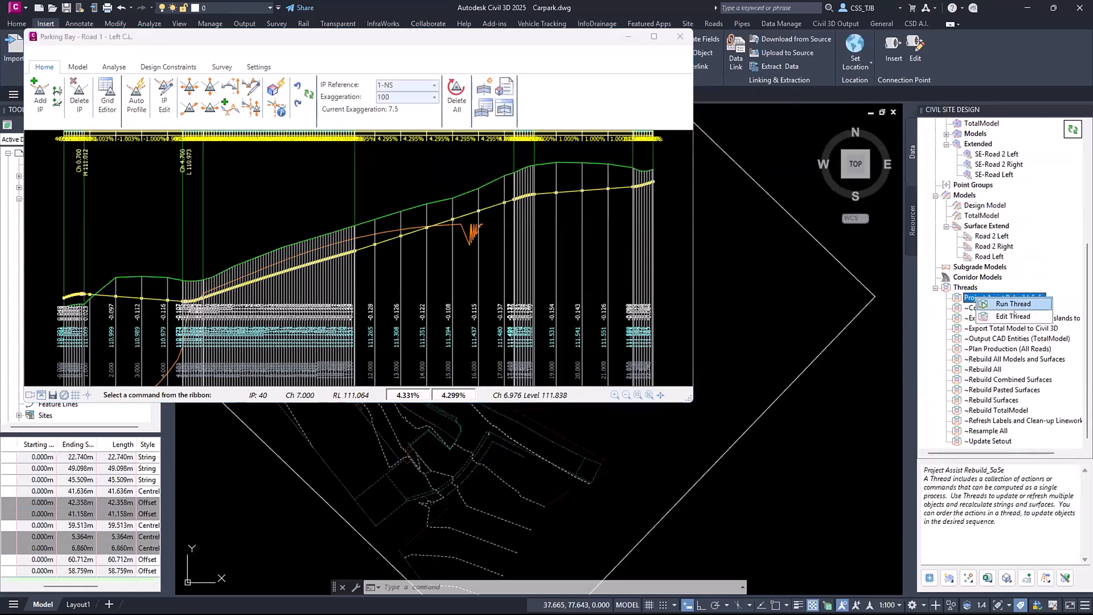
left_click(1013, 316)
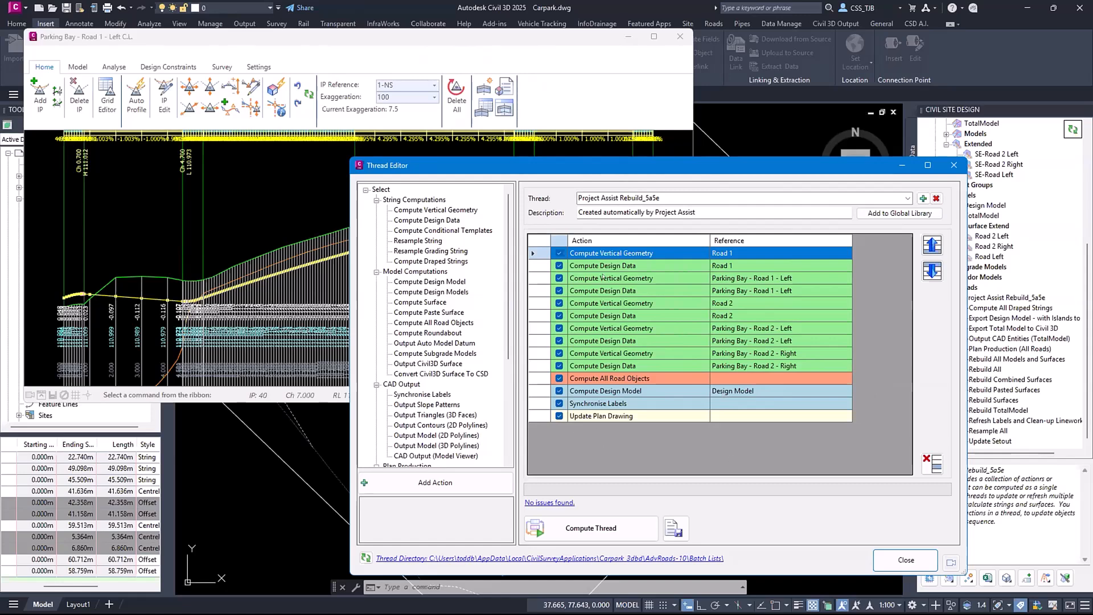
left_click(922, 560)
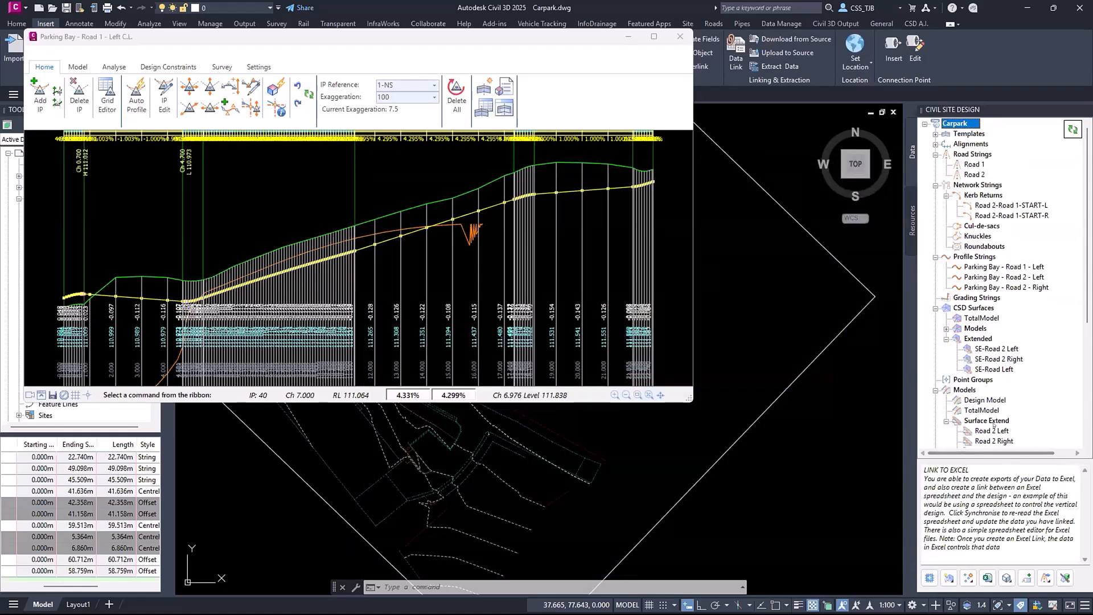
Open the ~Rebuild All thread for editing, review its actions and references, and close the Thread Editor
scroll(986, 380, "down", 2)
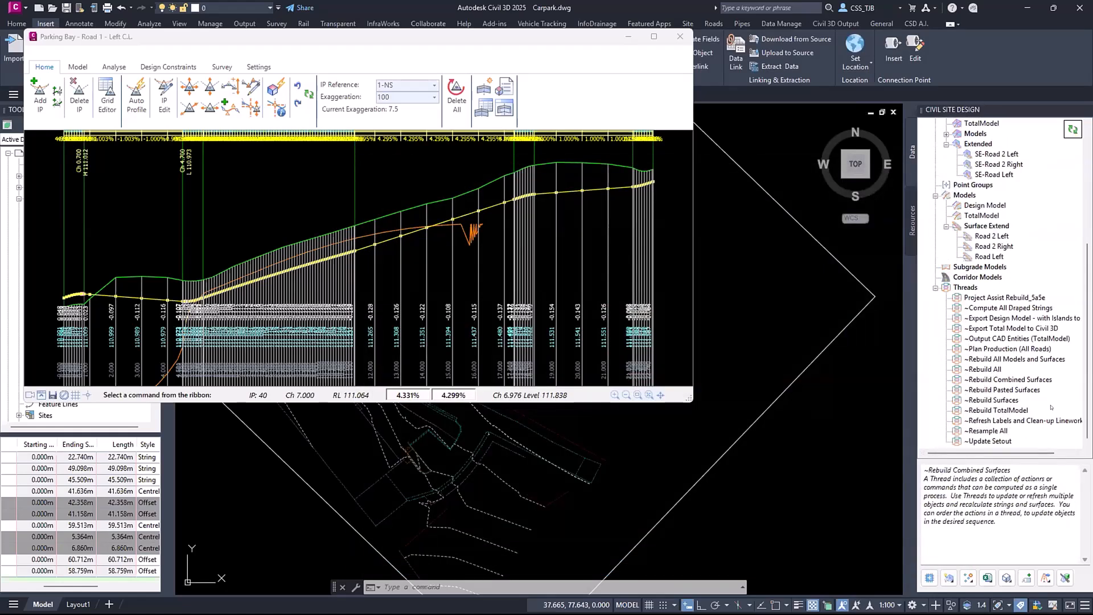
right_click(987, 370)
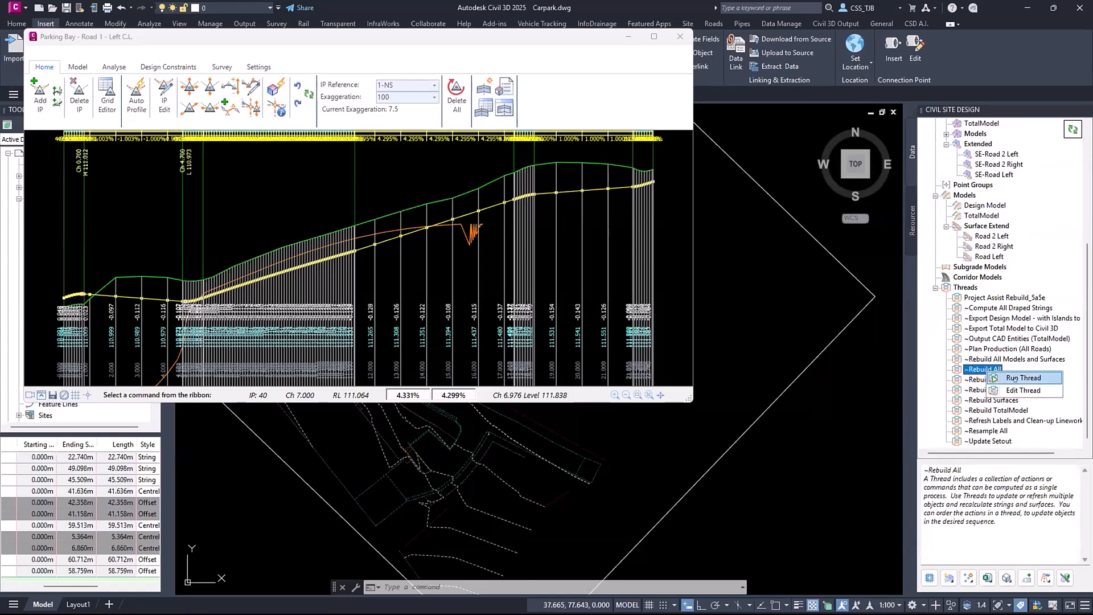
left_click(1017, 391)
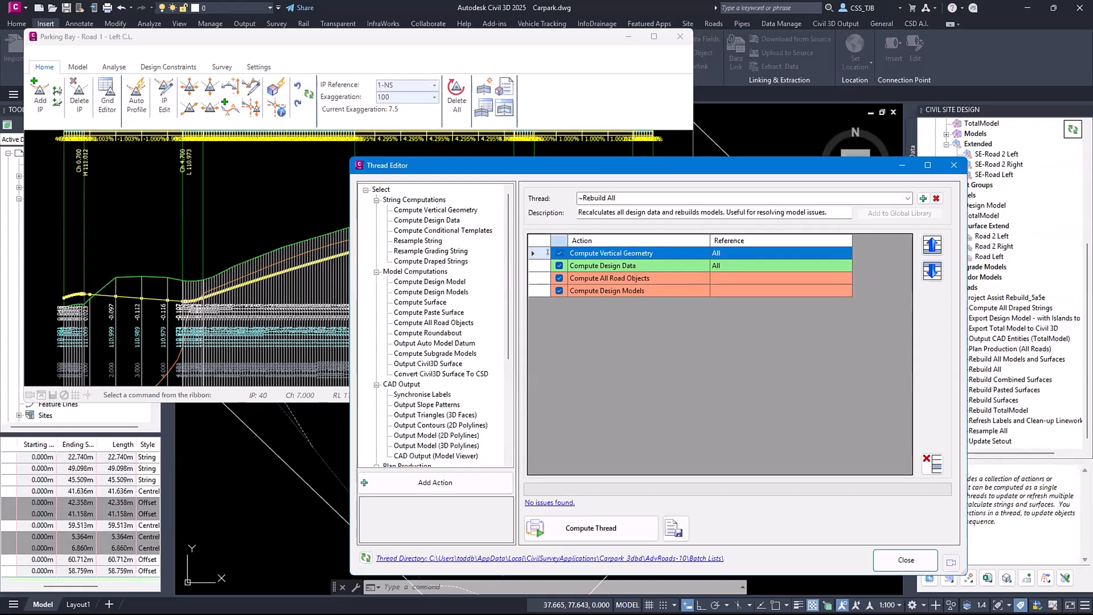
left_click(906, 560)
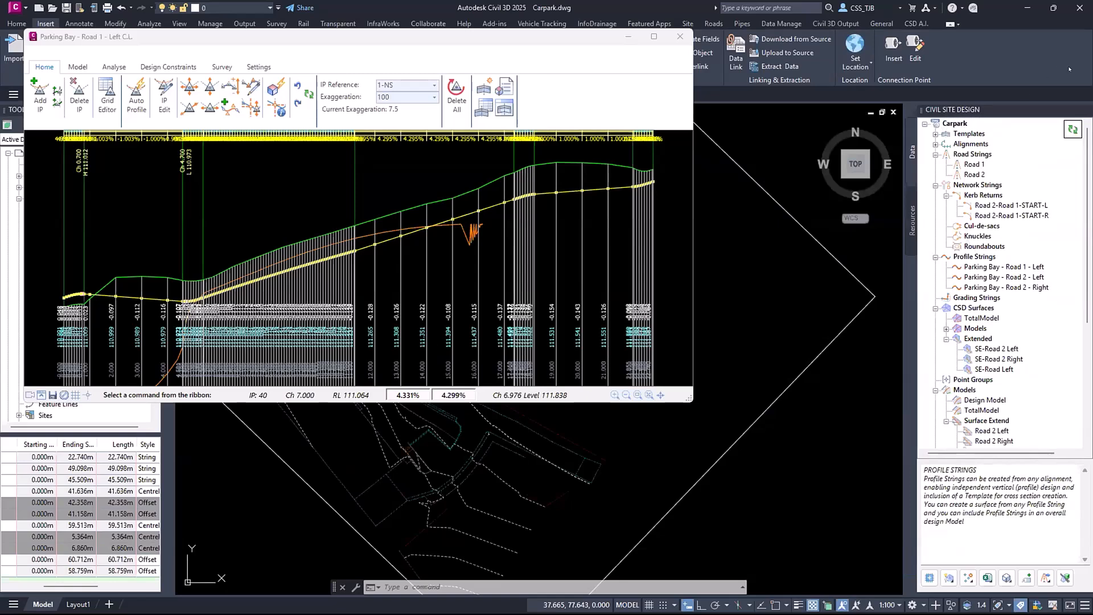
Open the Carpark project's Toolspace Settings, review the threads offered for Run Thread on Refresh, and close the settings without choosing one
left_click(1072, 130)
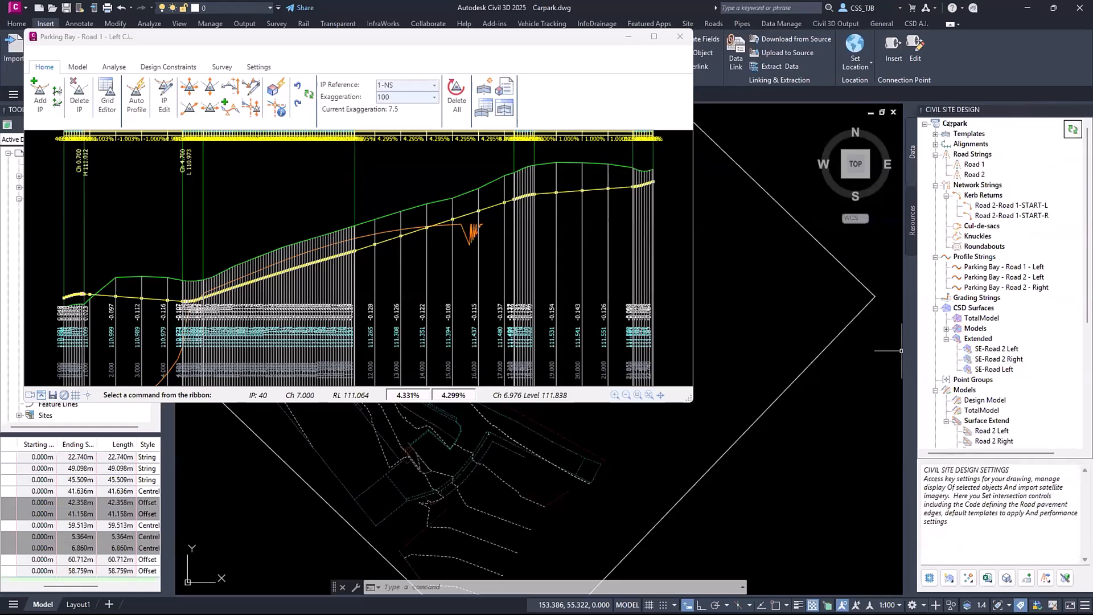
right_click(984, 124)
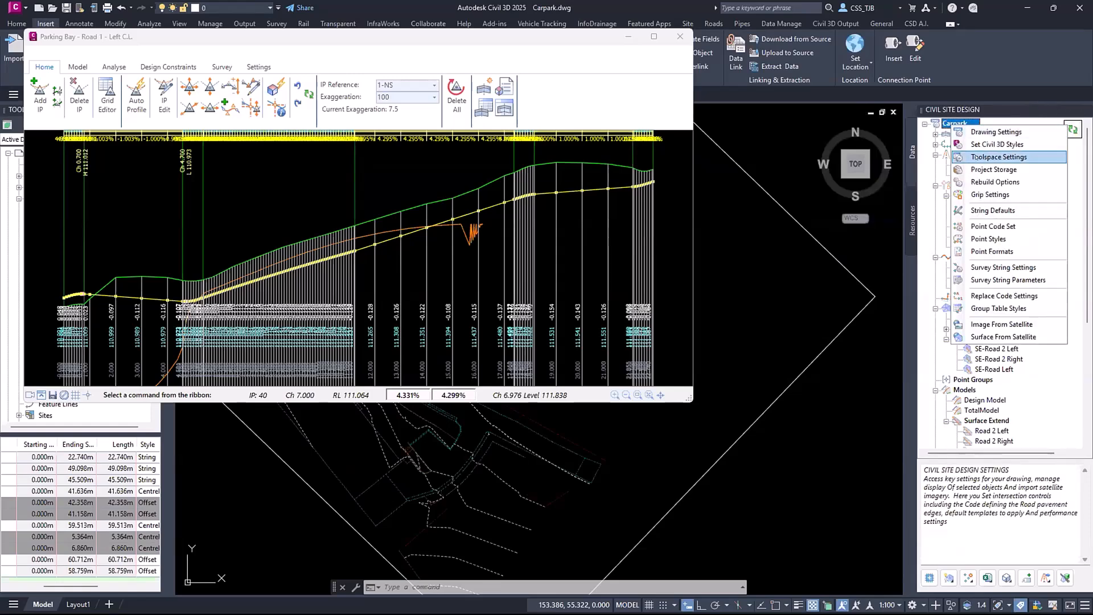
left_click(1005, 157)
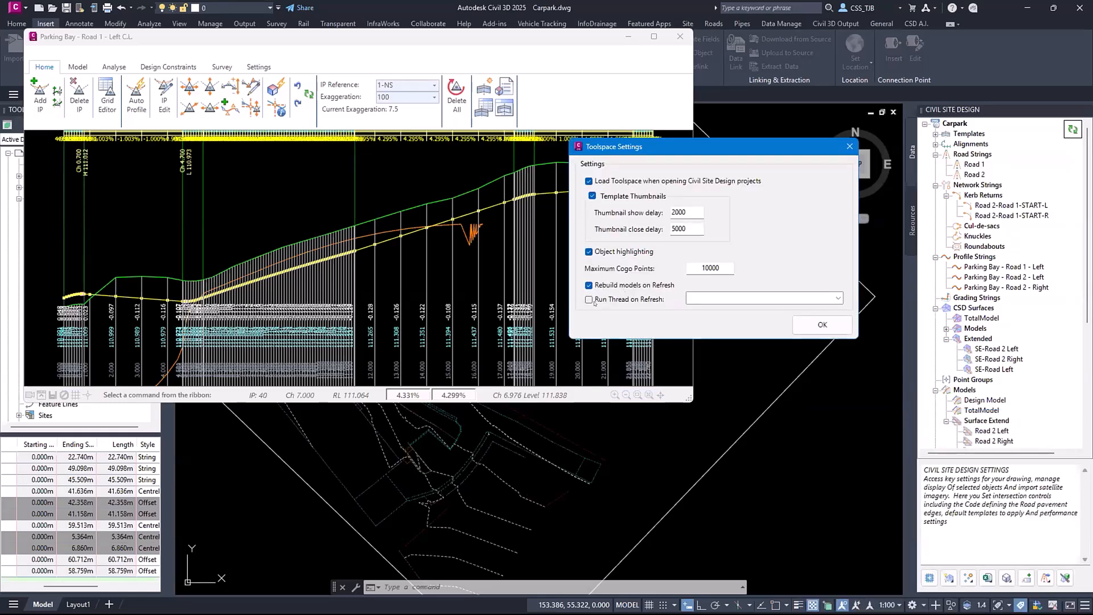
left_click(838, 298)
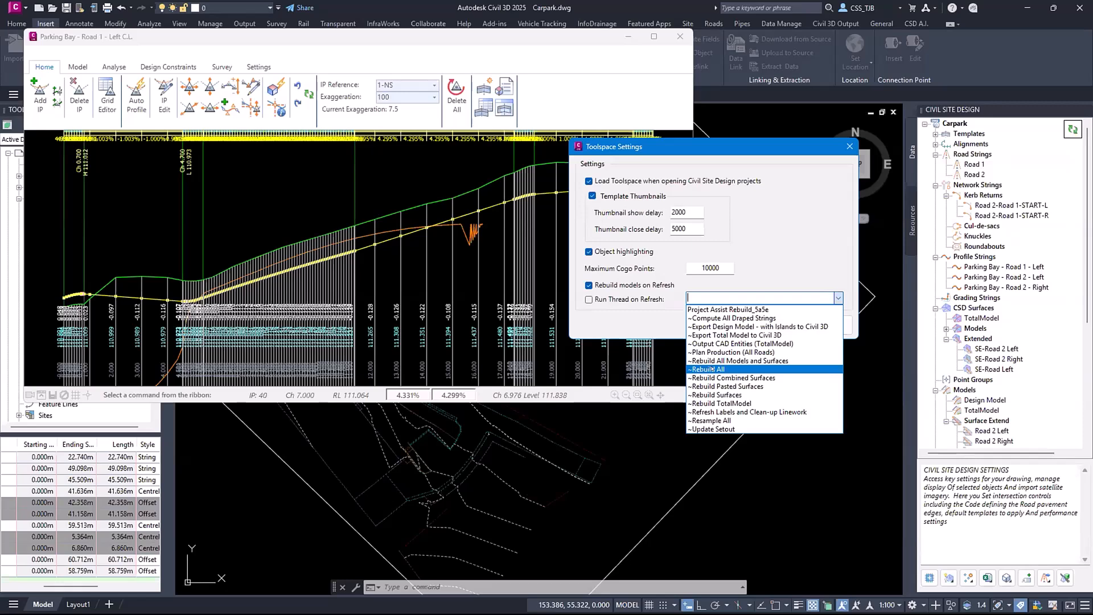
left_click(883, 257)
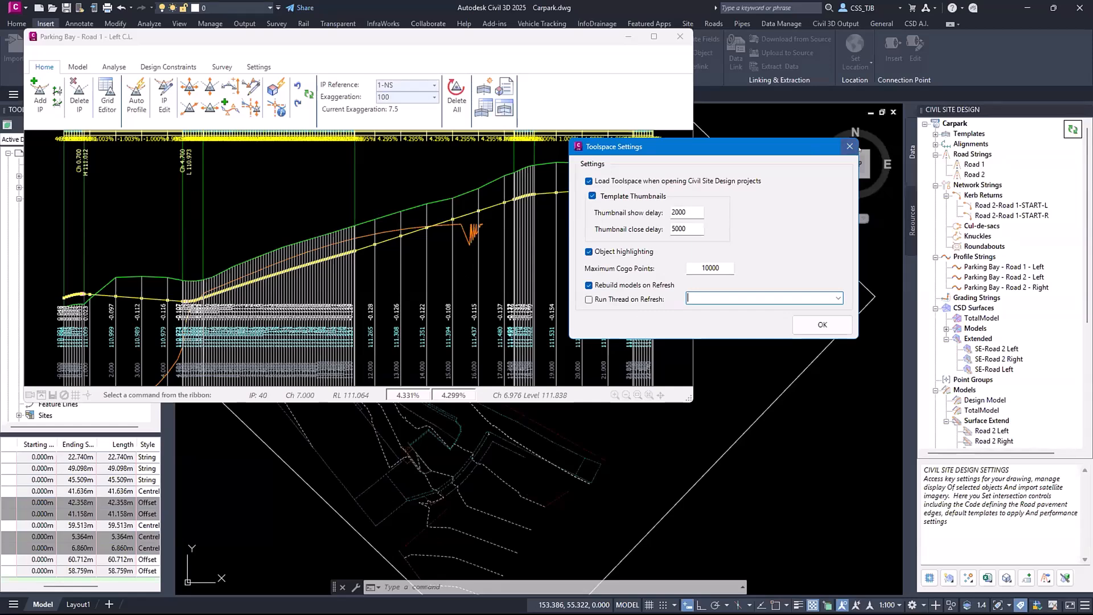
left_click(820, 323)
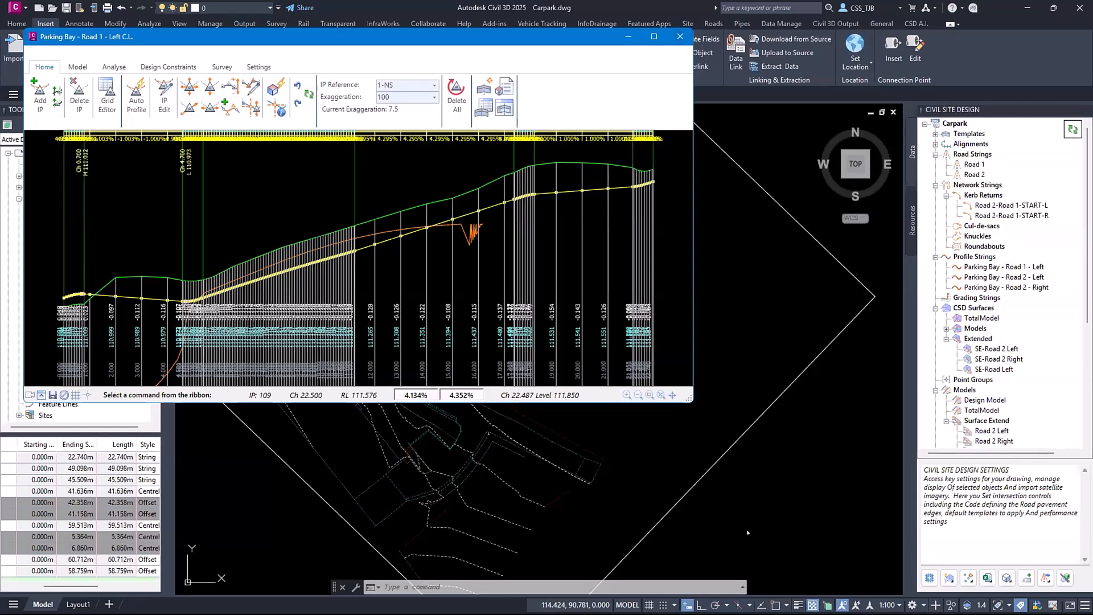
Close the Parking Bay - Road 1 - Left profile and display the BM-Design Model contours in the Model Viewer
left_click(681, 37)
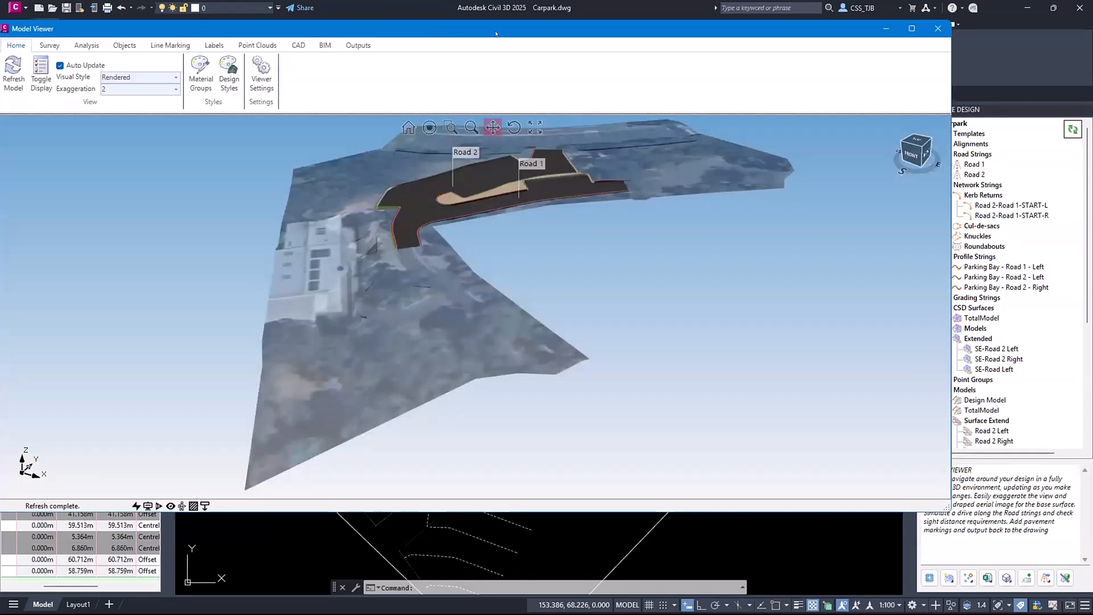
left_click_drag(503, 29, 584, 60)
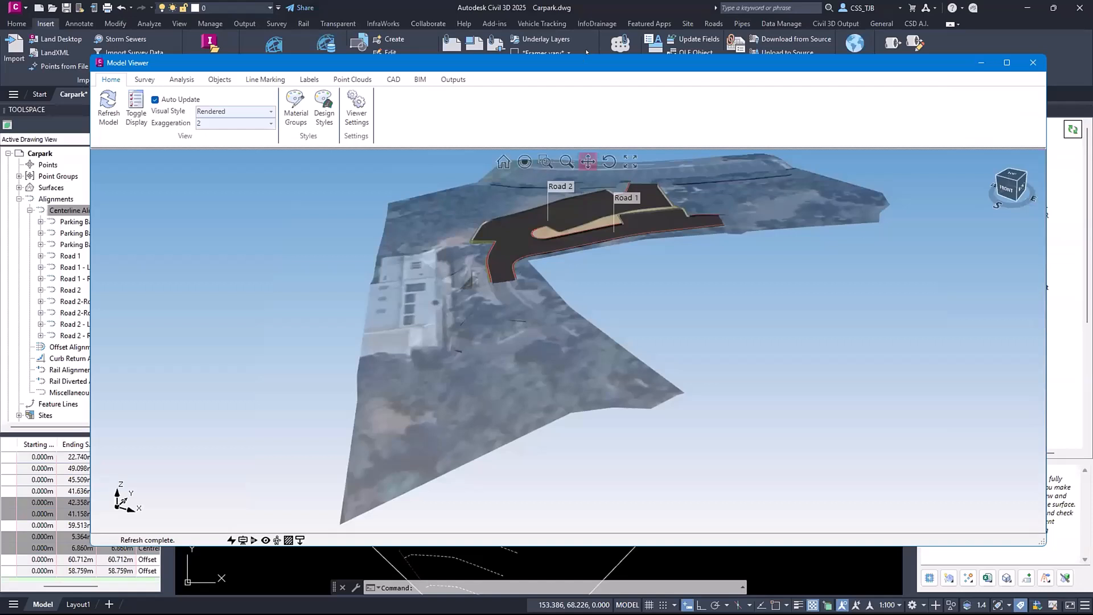
scroll(514, 222, "up", 4)
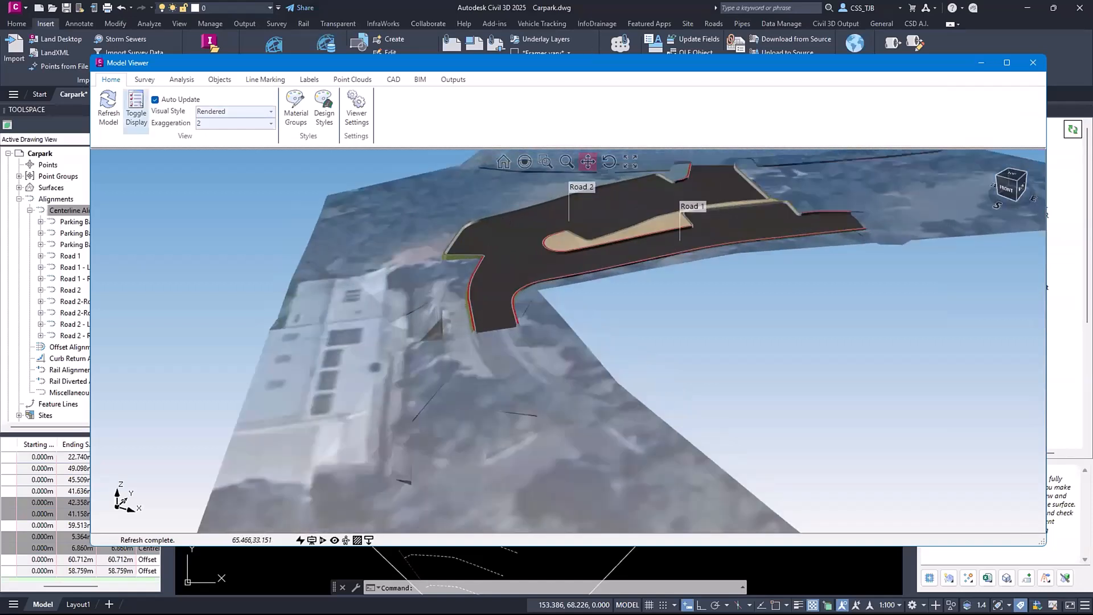
left_click(136, 111)
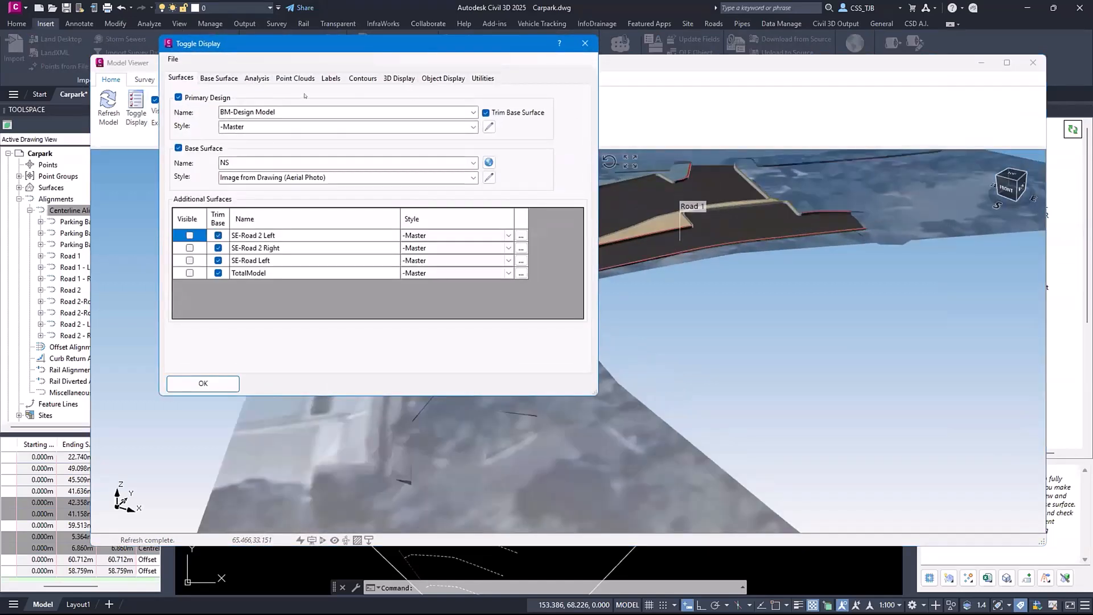
left_click_drag(367, 49, 498, 127)
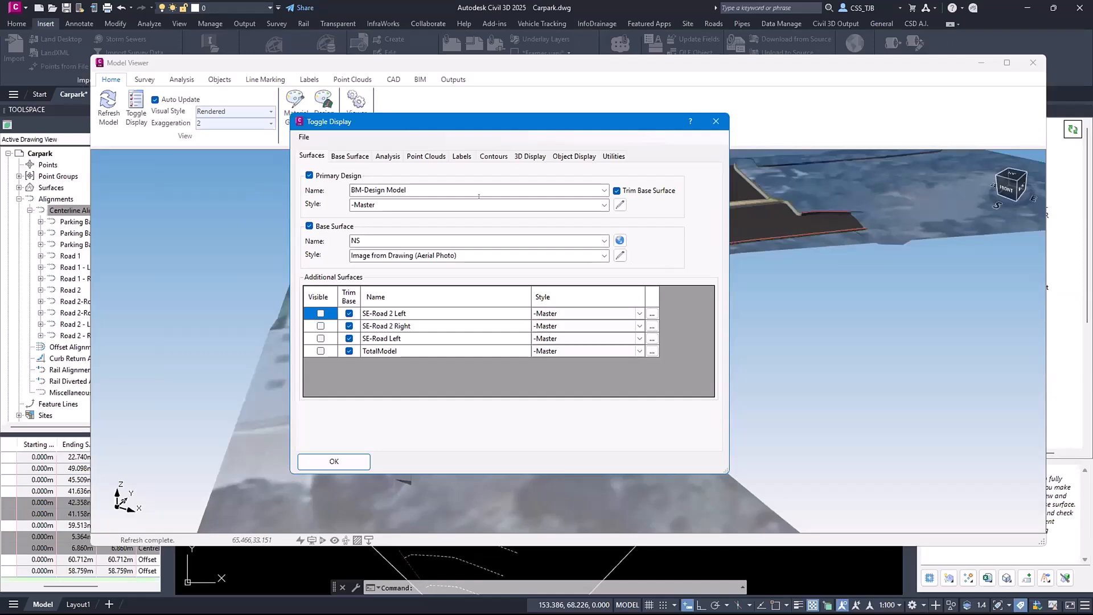
left_click(493, 157)
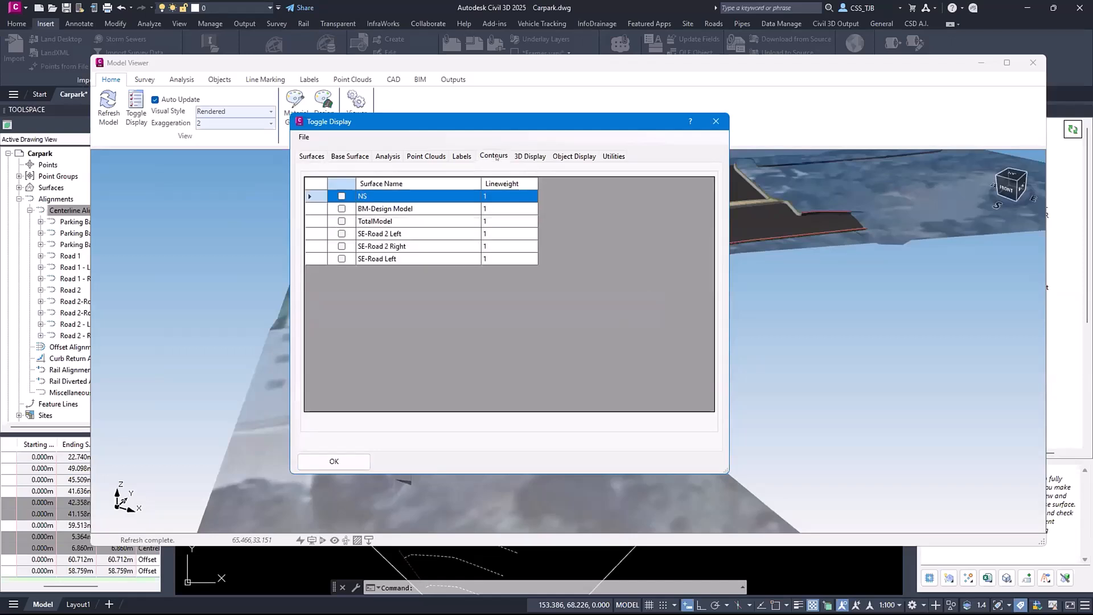
left_click(342, 209)
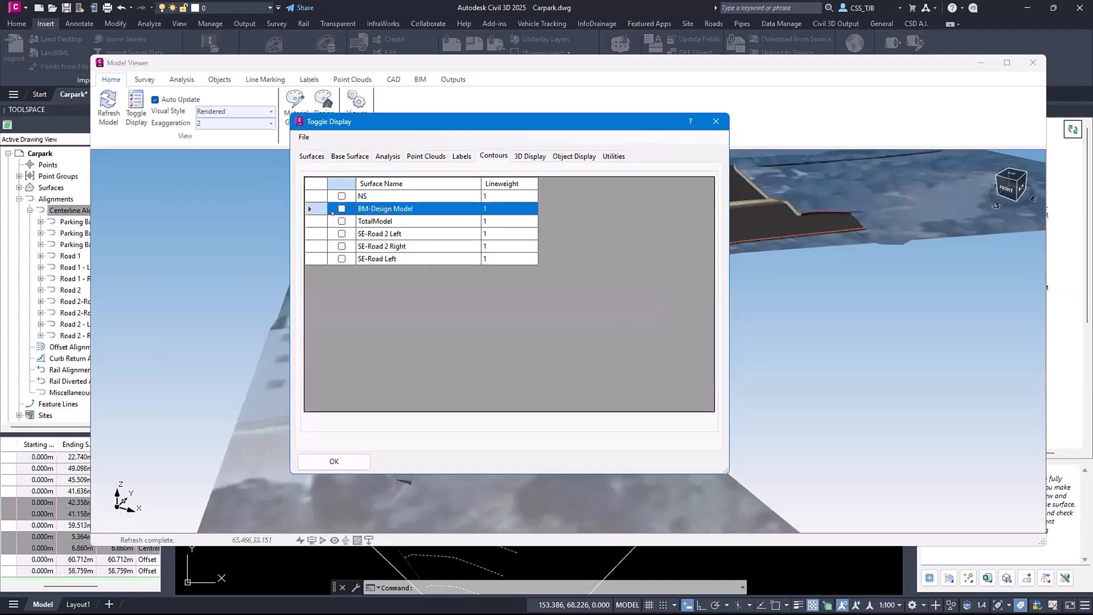
left_click(341, 209)
left_click(335, 461)
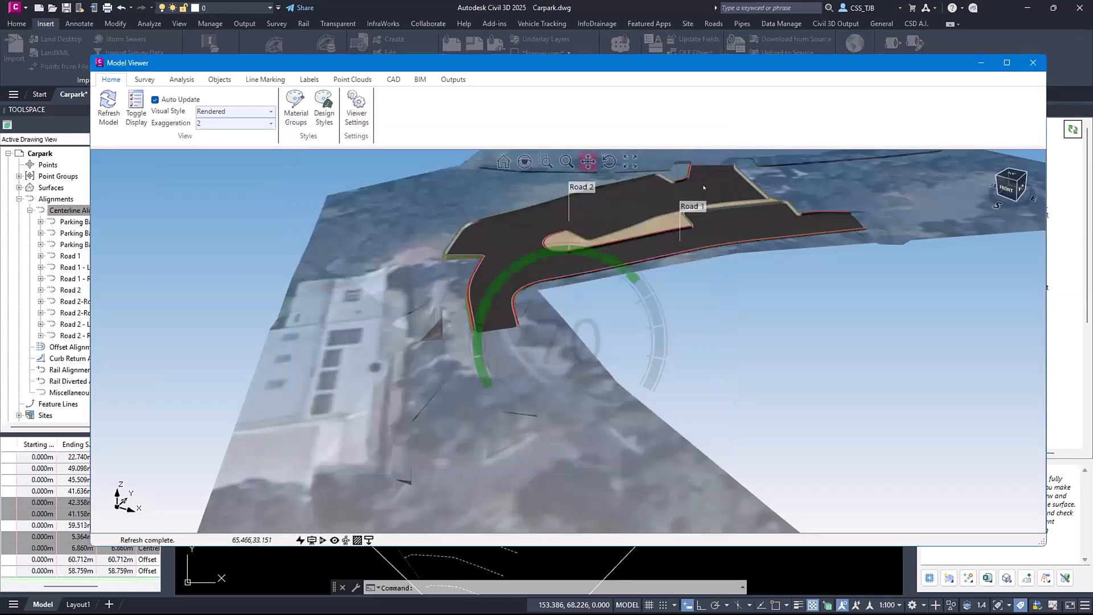
mouse_move(549, 243)
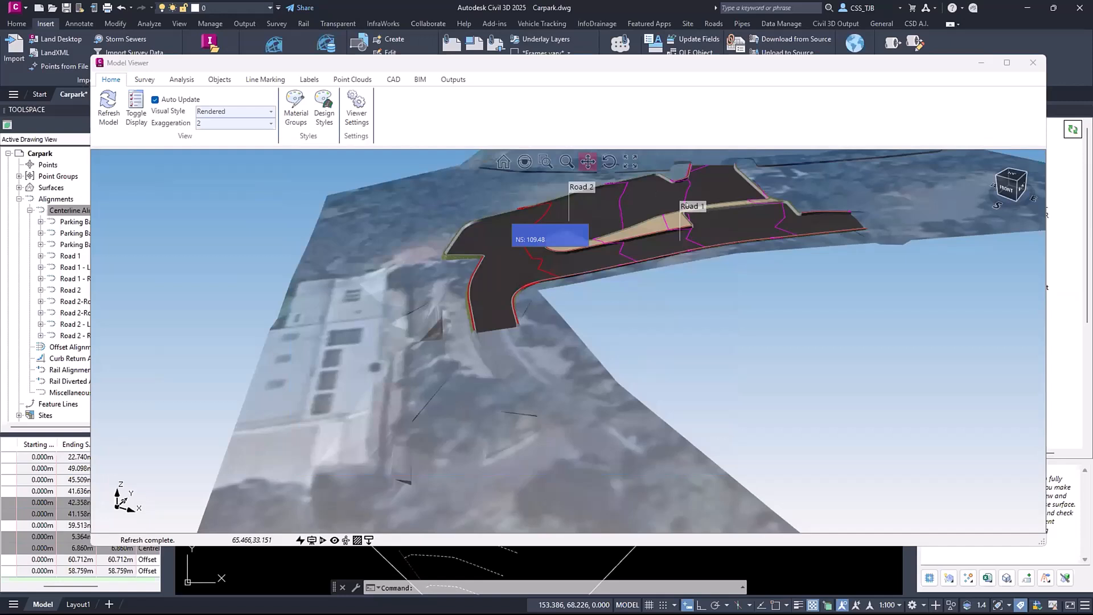
Show the model strings of the Design Model in the Model Viewer display
left_click(132, 114)
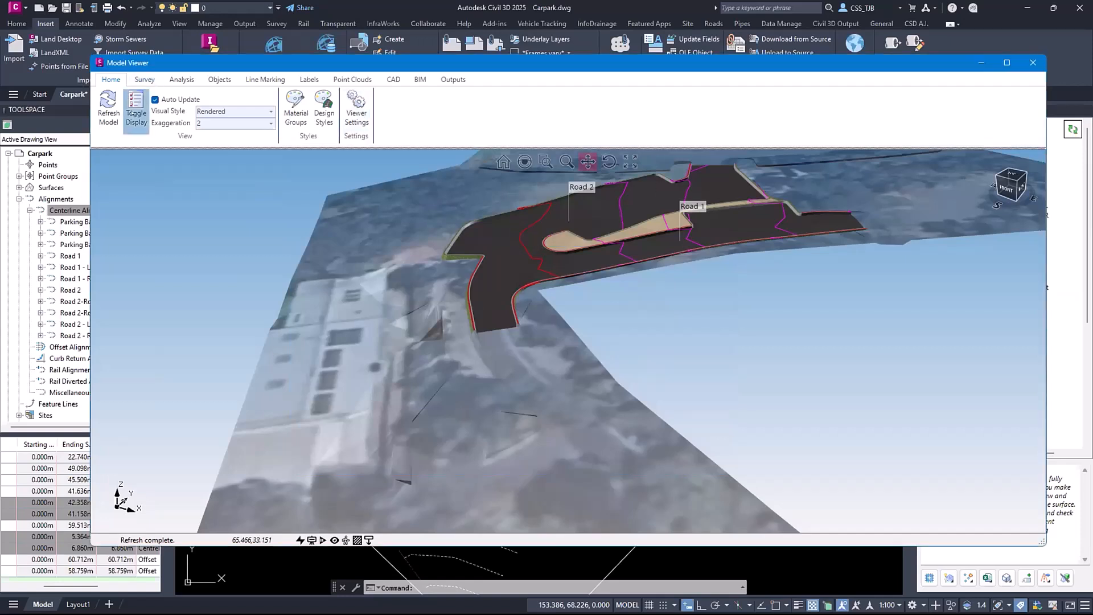
left_click(561, 157)
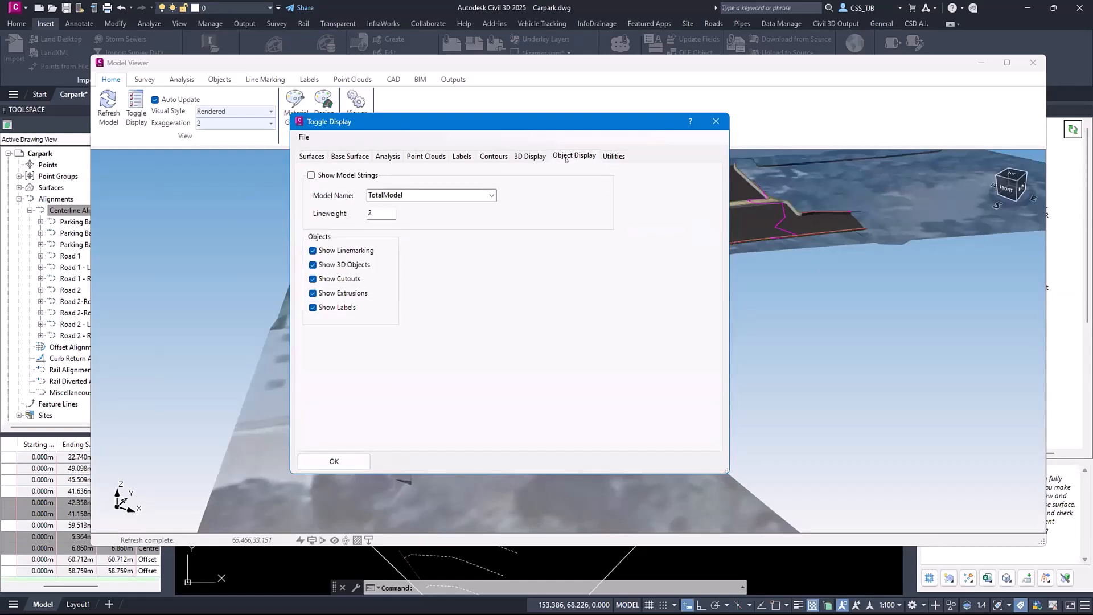
left_click(311, 175)
left_click(393, 195)
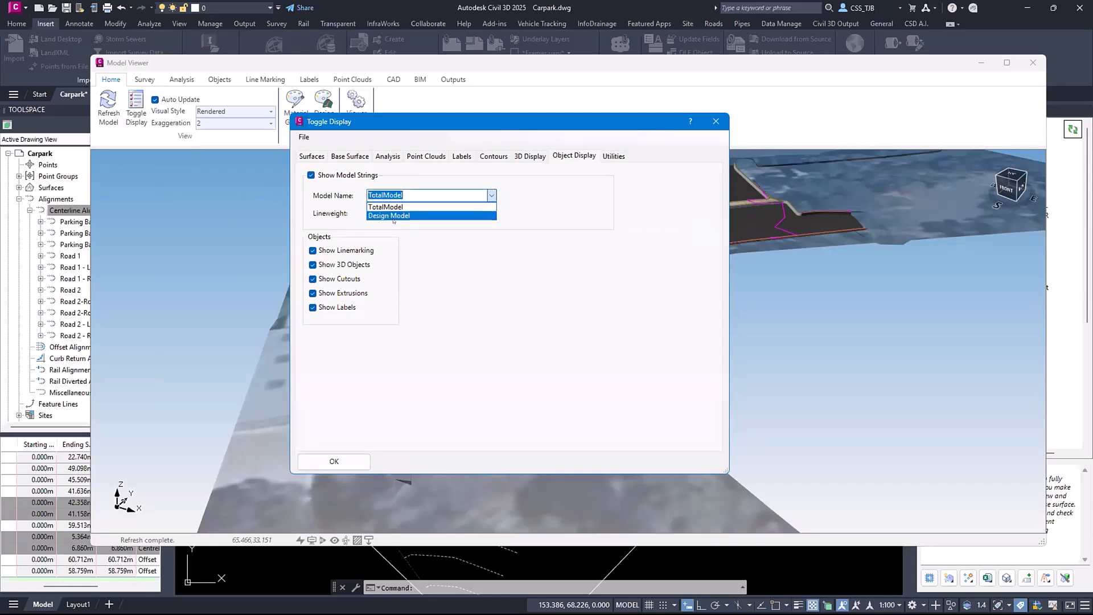
left_click(393, 216)
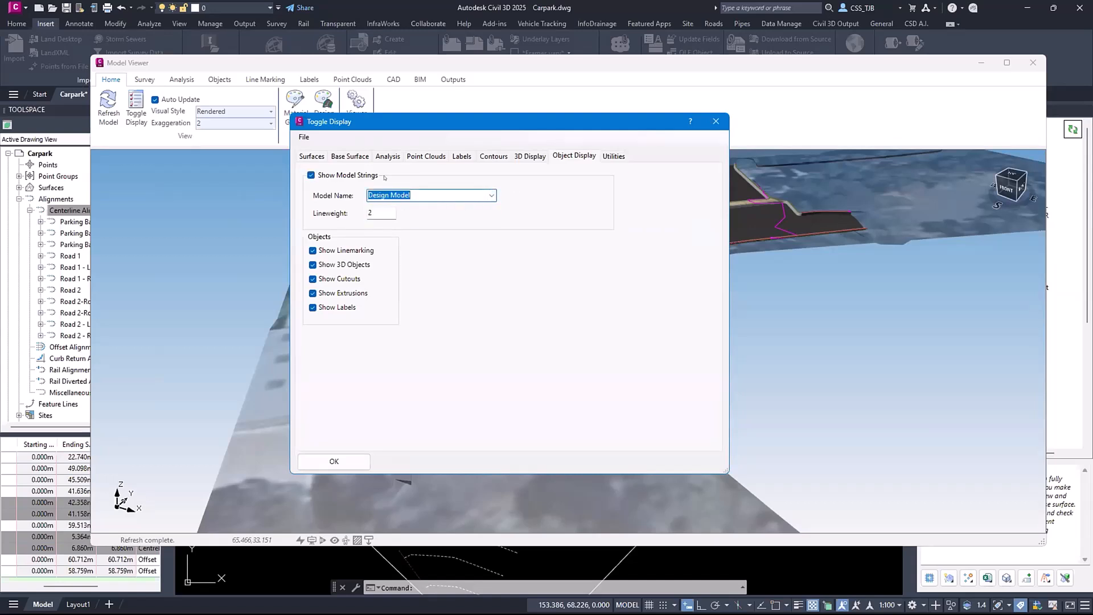
left_click(335, 461)
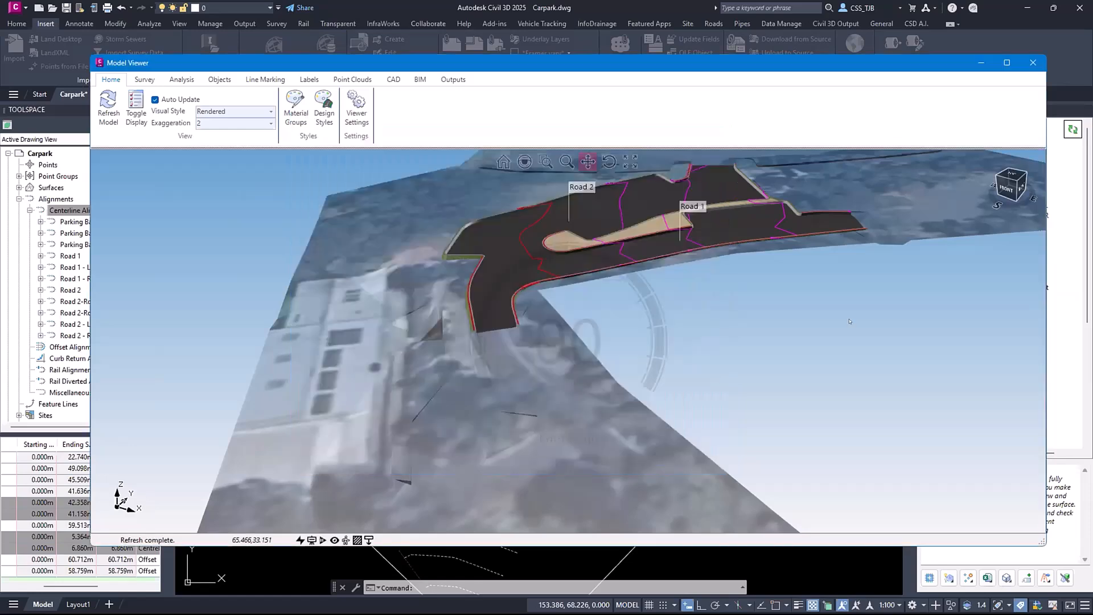
Examine the contours and model strings around the Road 1 and Road 2 junction and across the whole car park in 3D
scroll(504, 270, "up", 6)
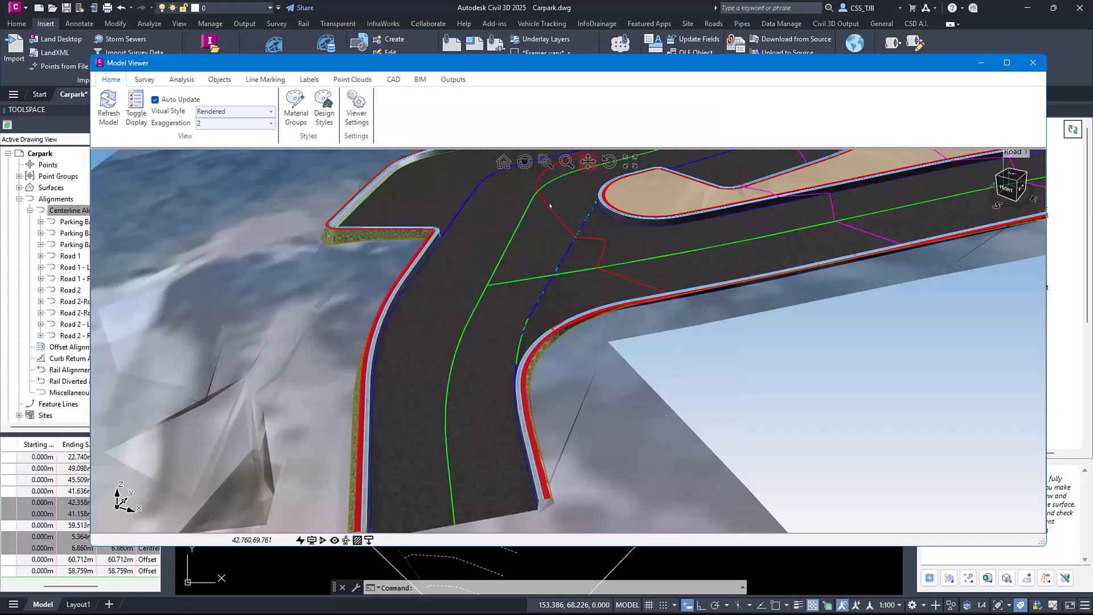
middle_click_drag(531, 213, 587, 201)
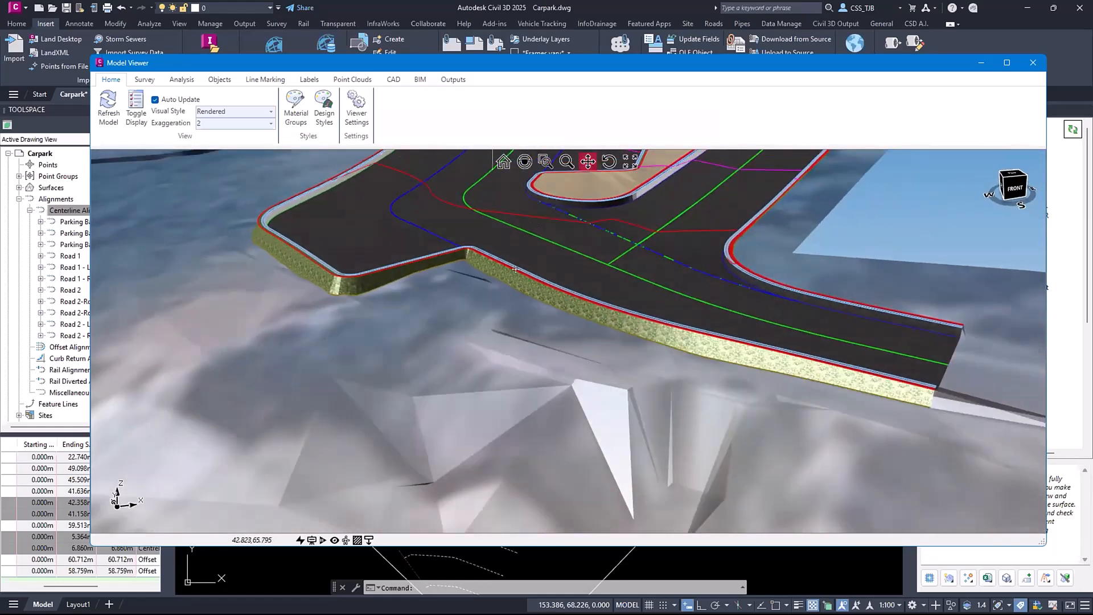
scroll(518, 279, "down", 6)
left_click_drag(539, 326, 509, 389)
scroll(509, 389, "up", 3)
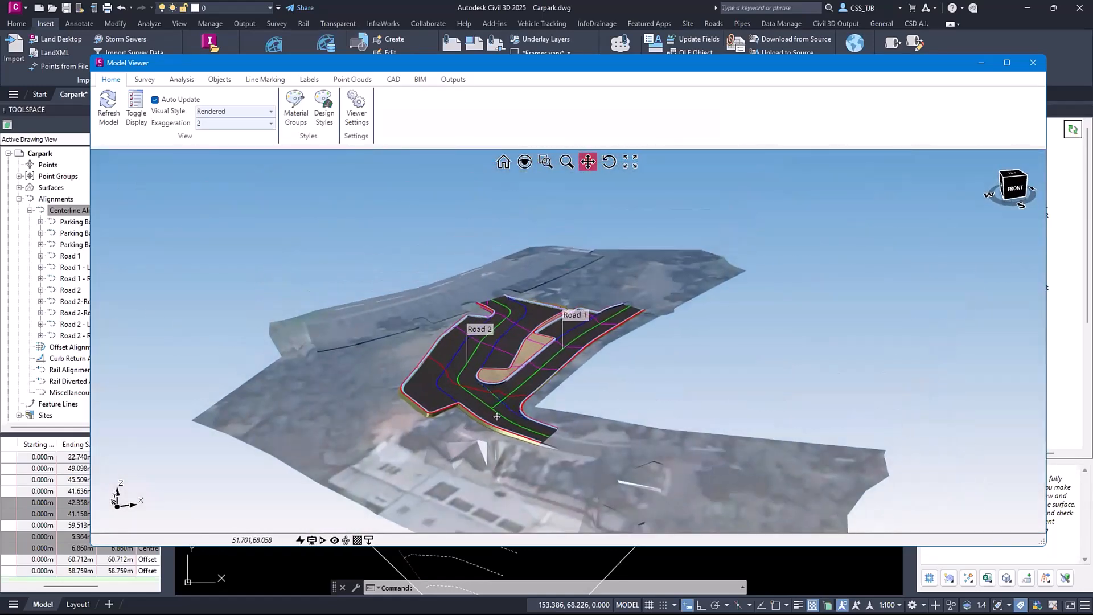